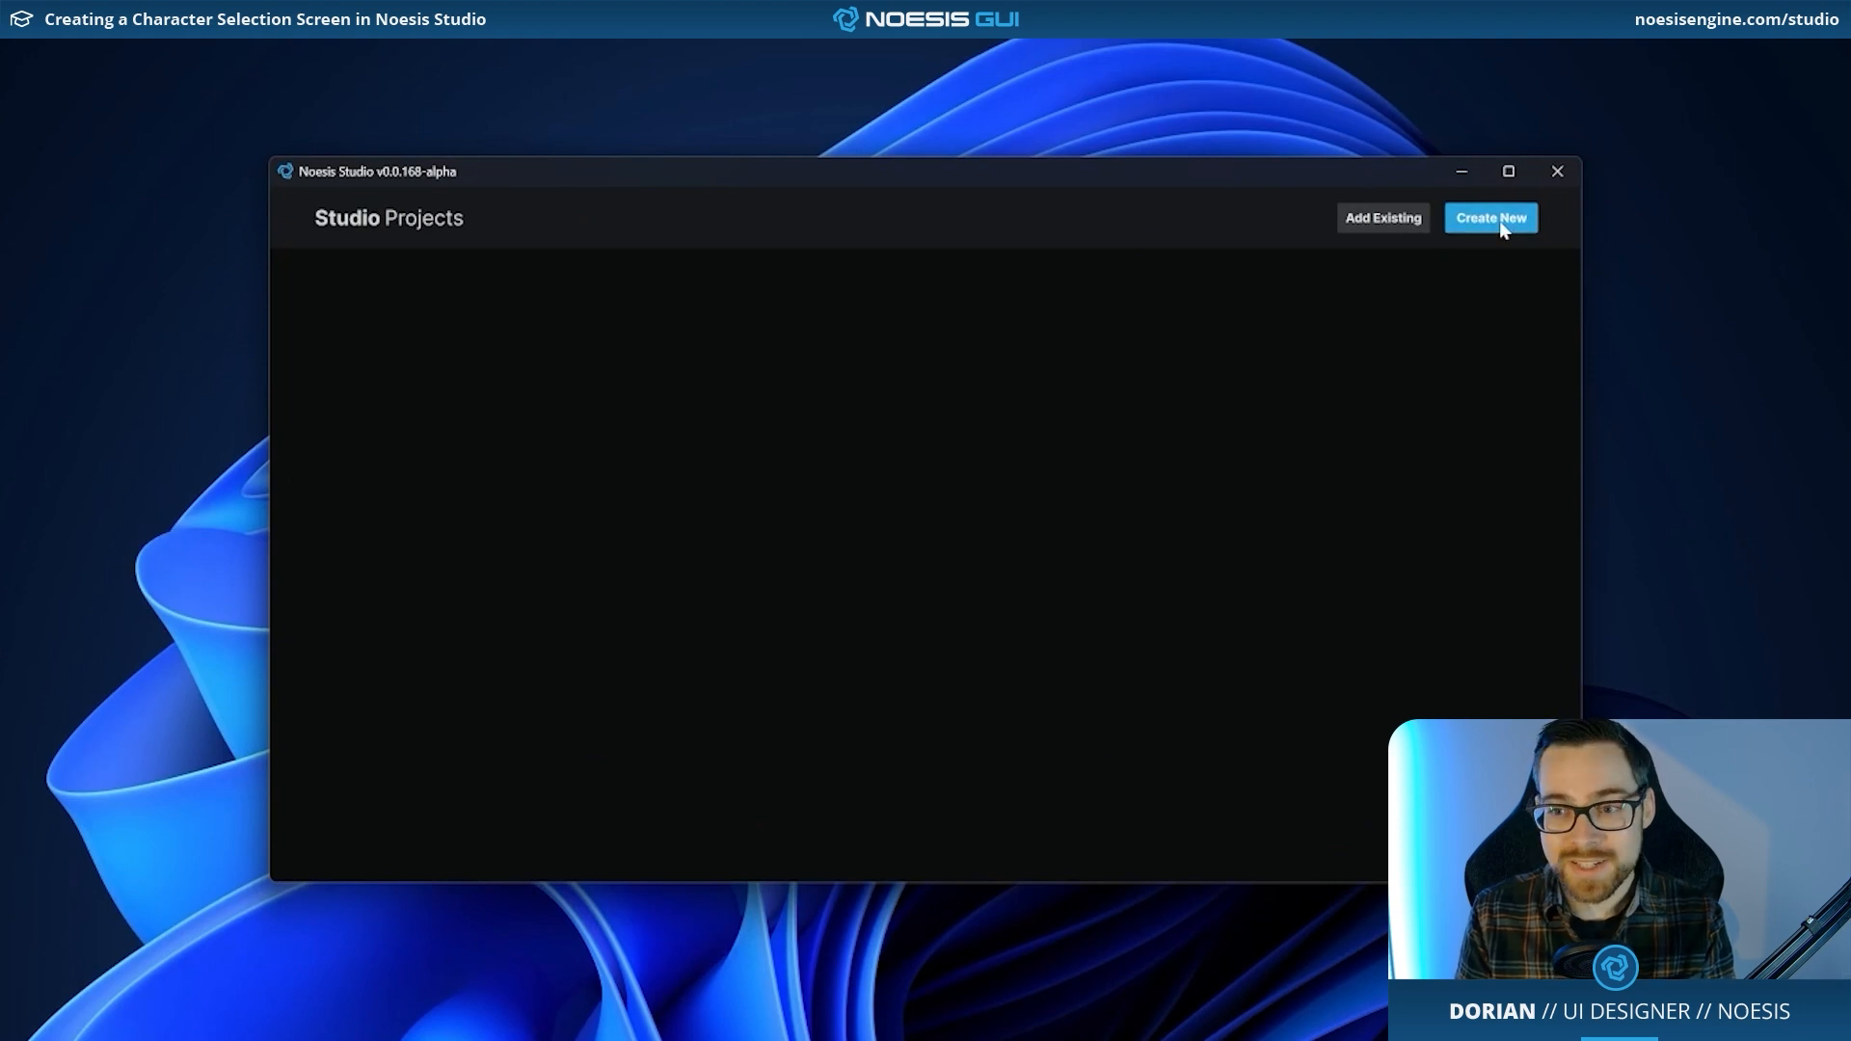
- Create a new Noesis project named CharacterSelector inside the existing CharacterSelector folder
click(1500, 222)
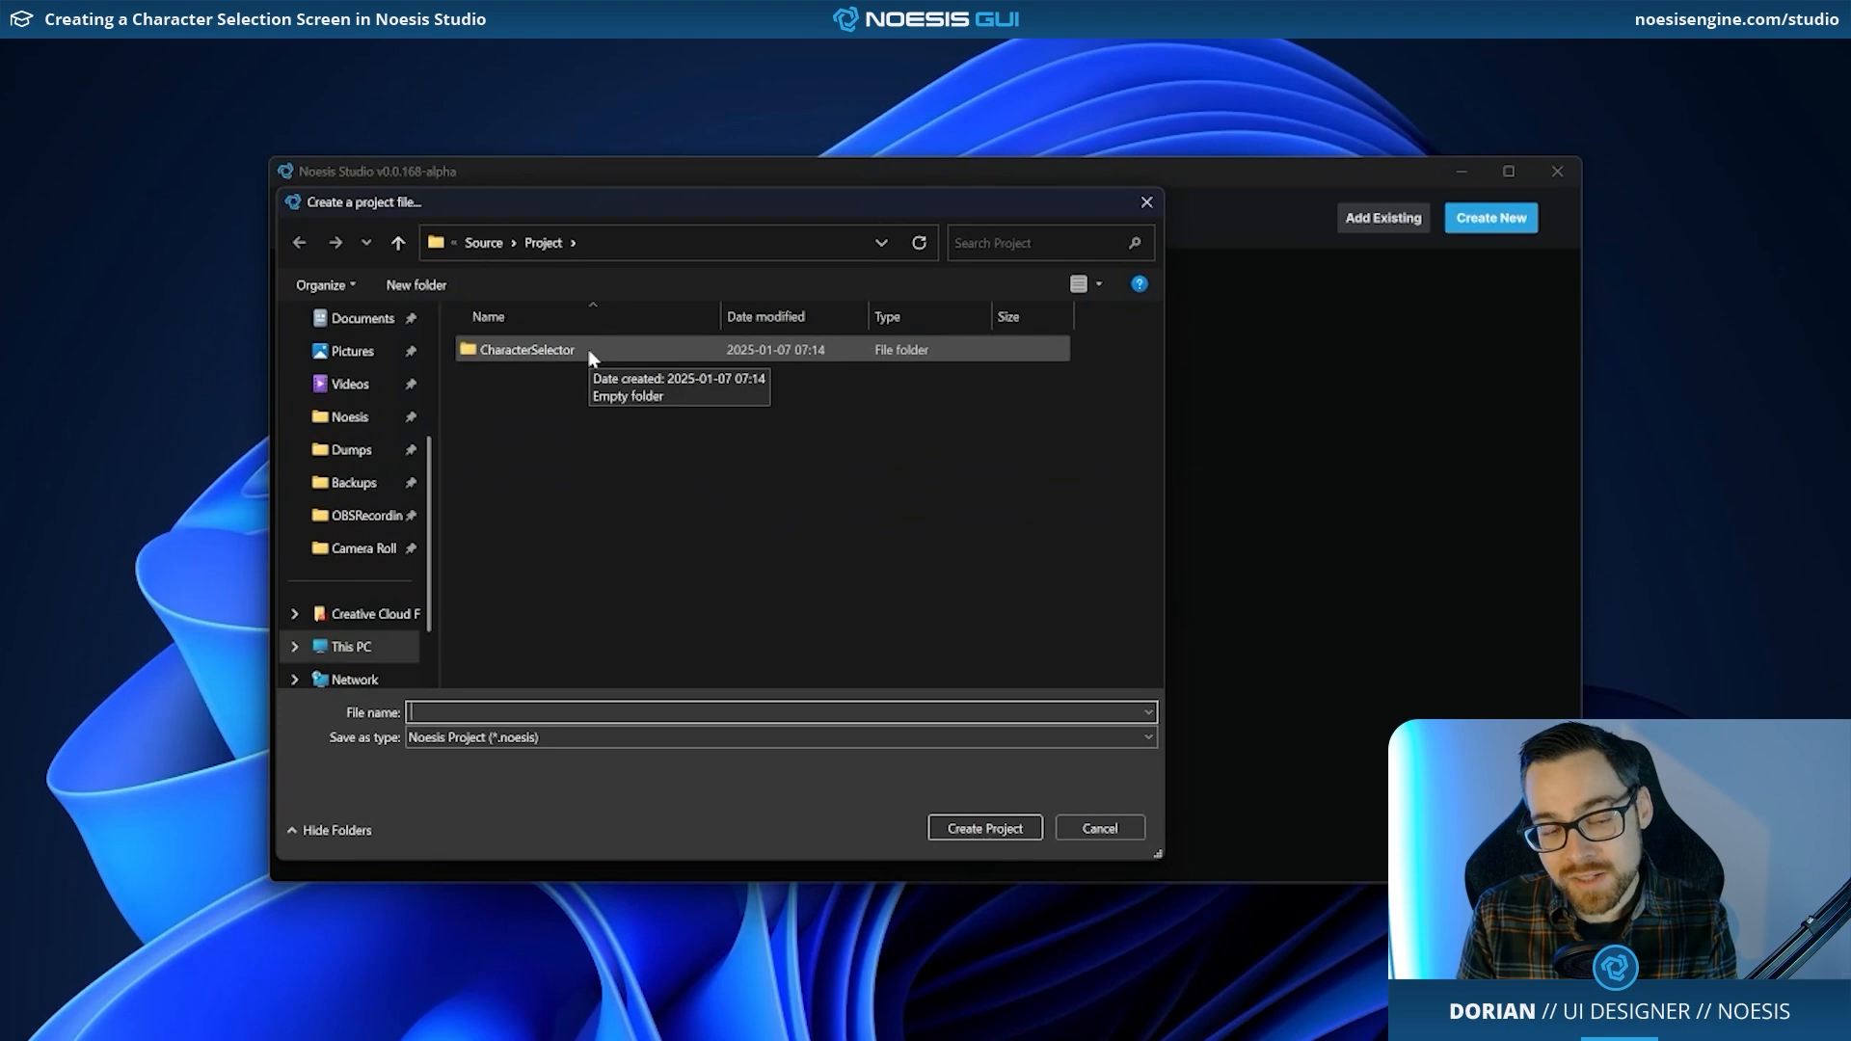
double_click(540, 350)
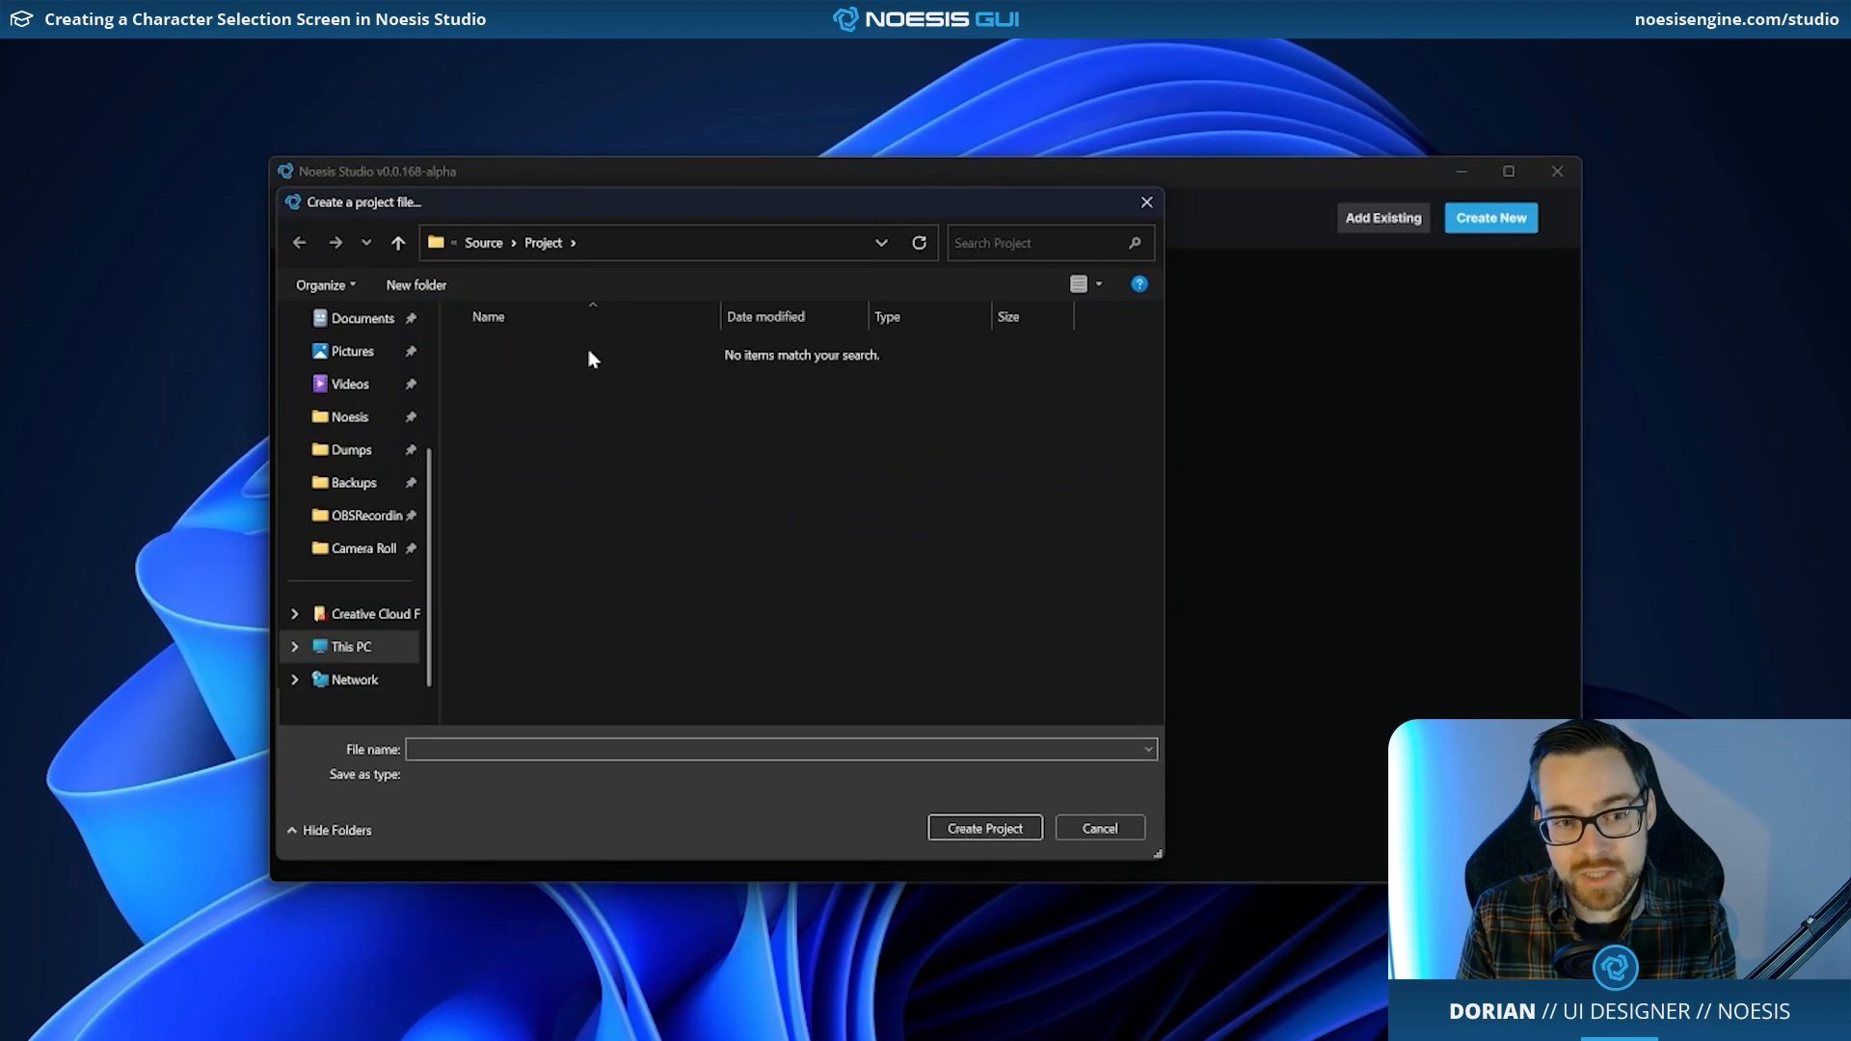
click(469, 745)
text(Character)
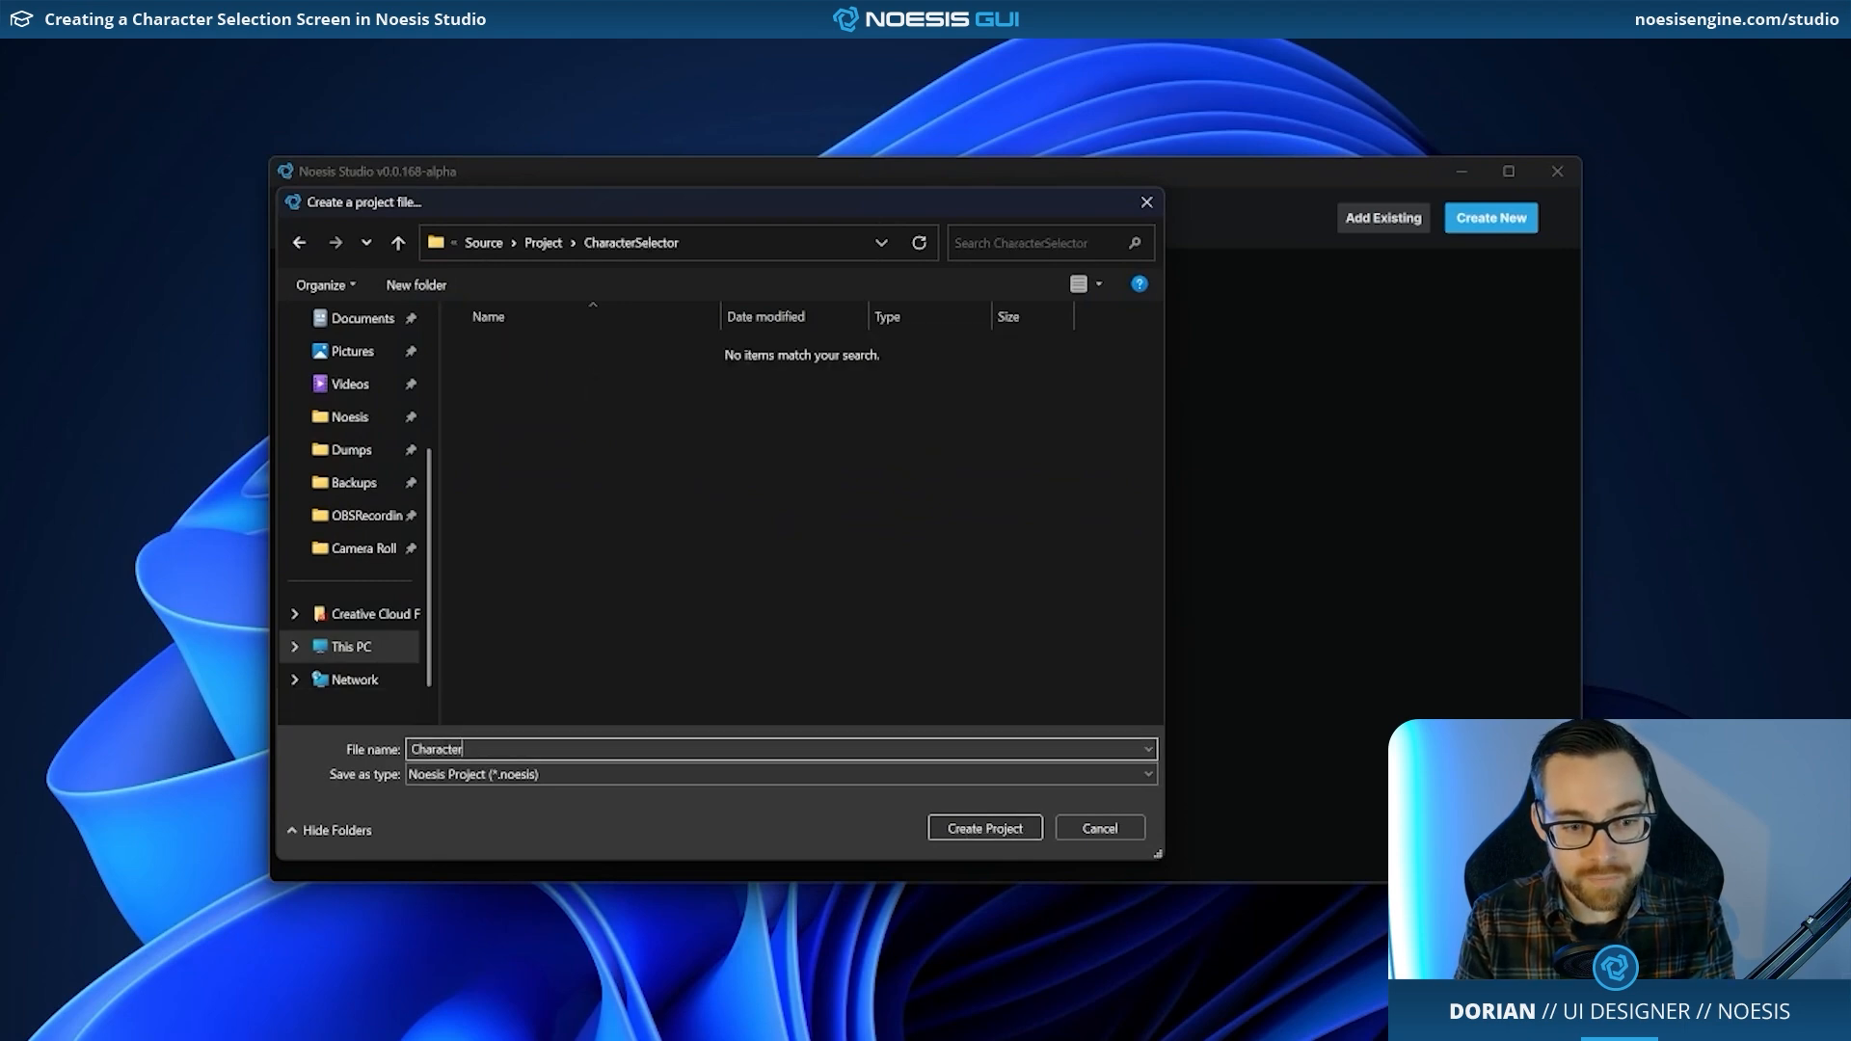
text(Selector)
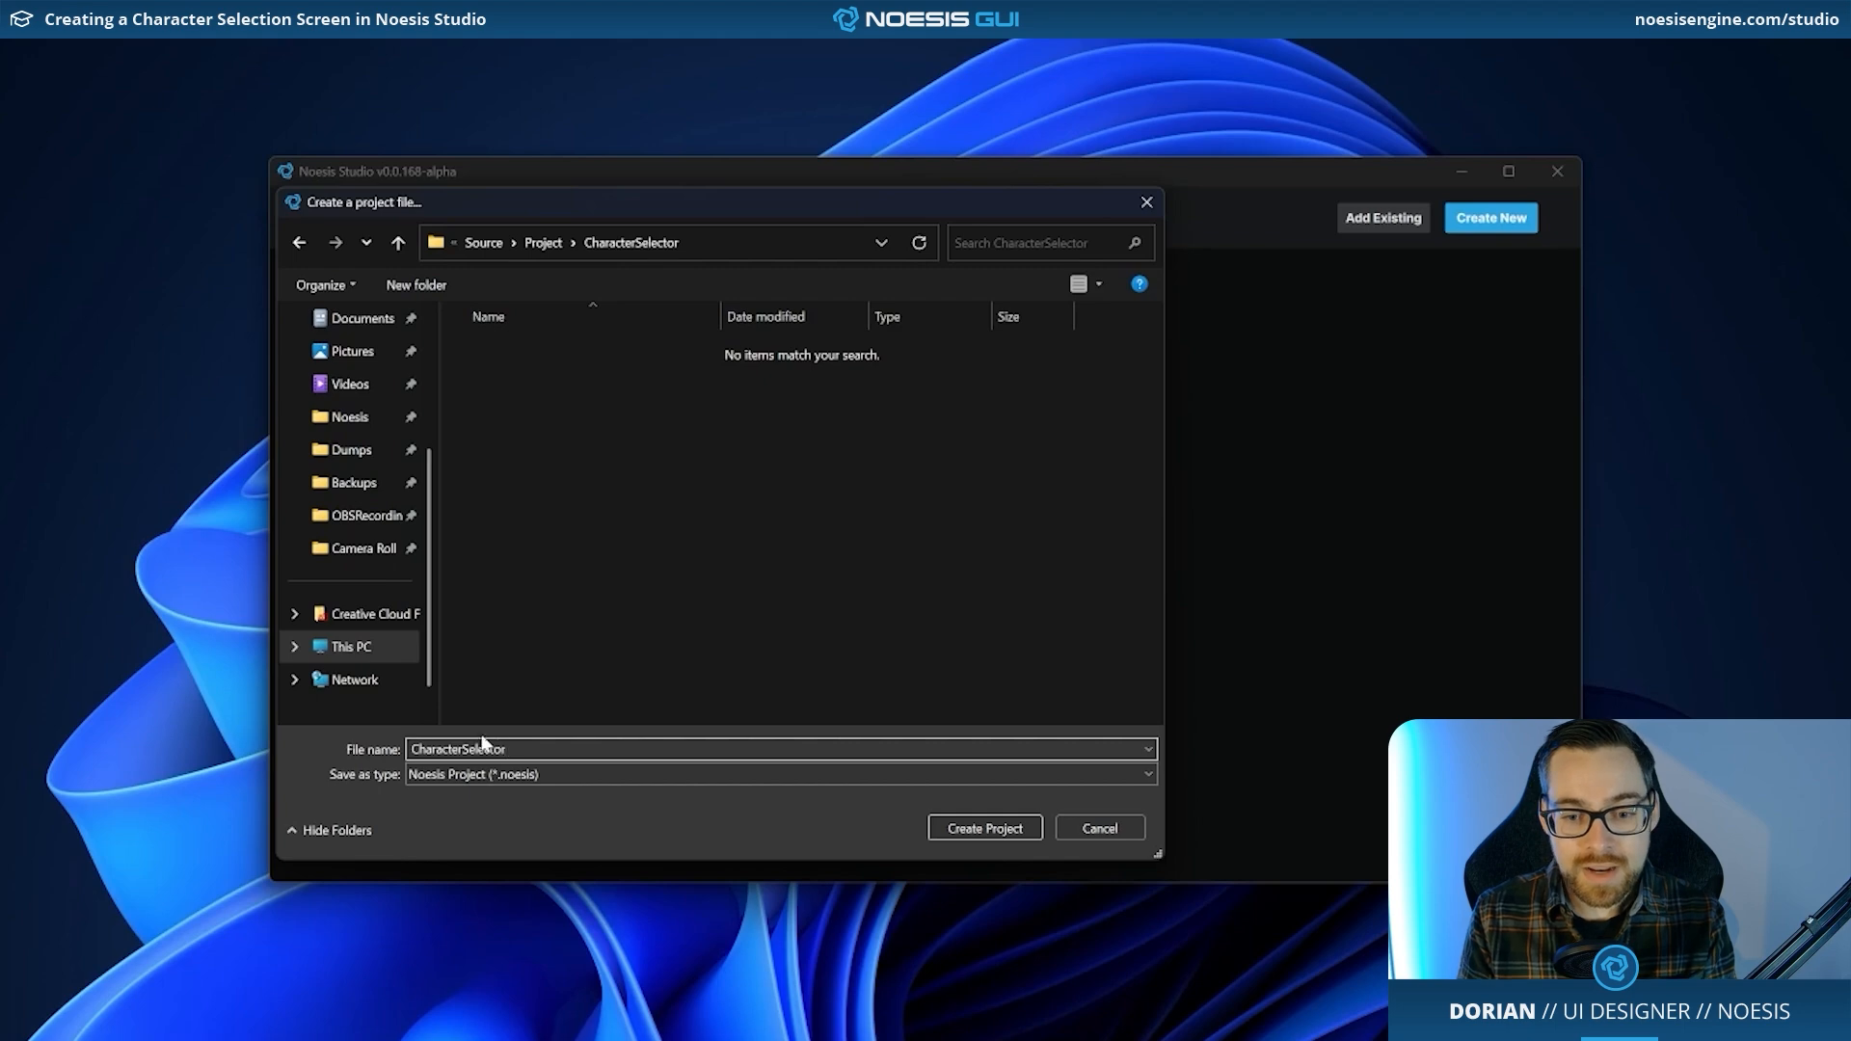
click(987, 829)
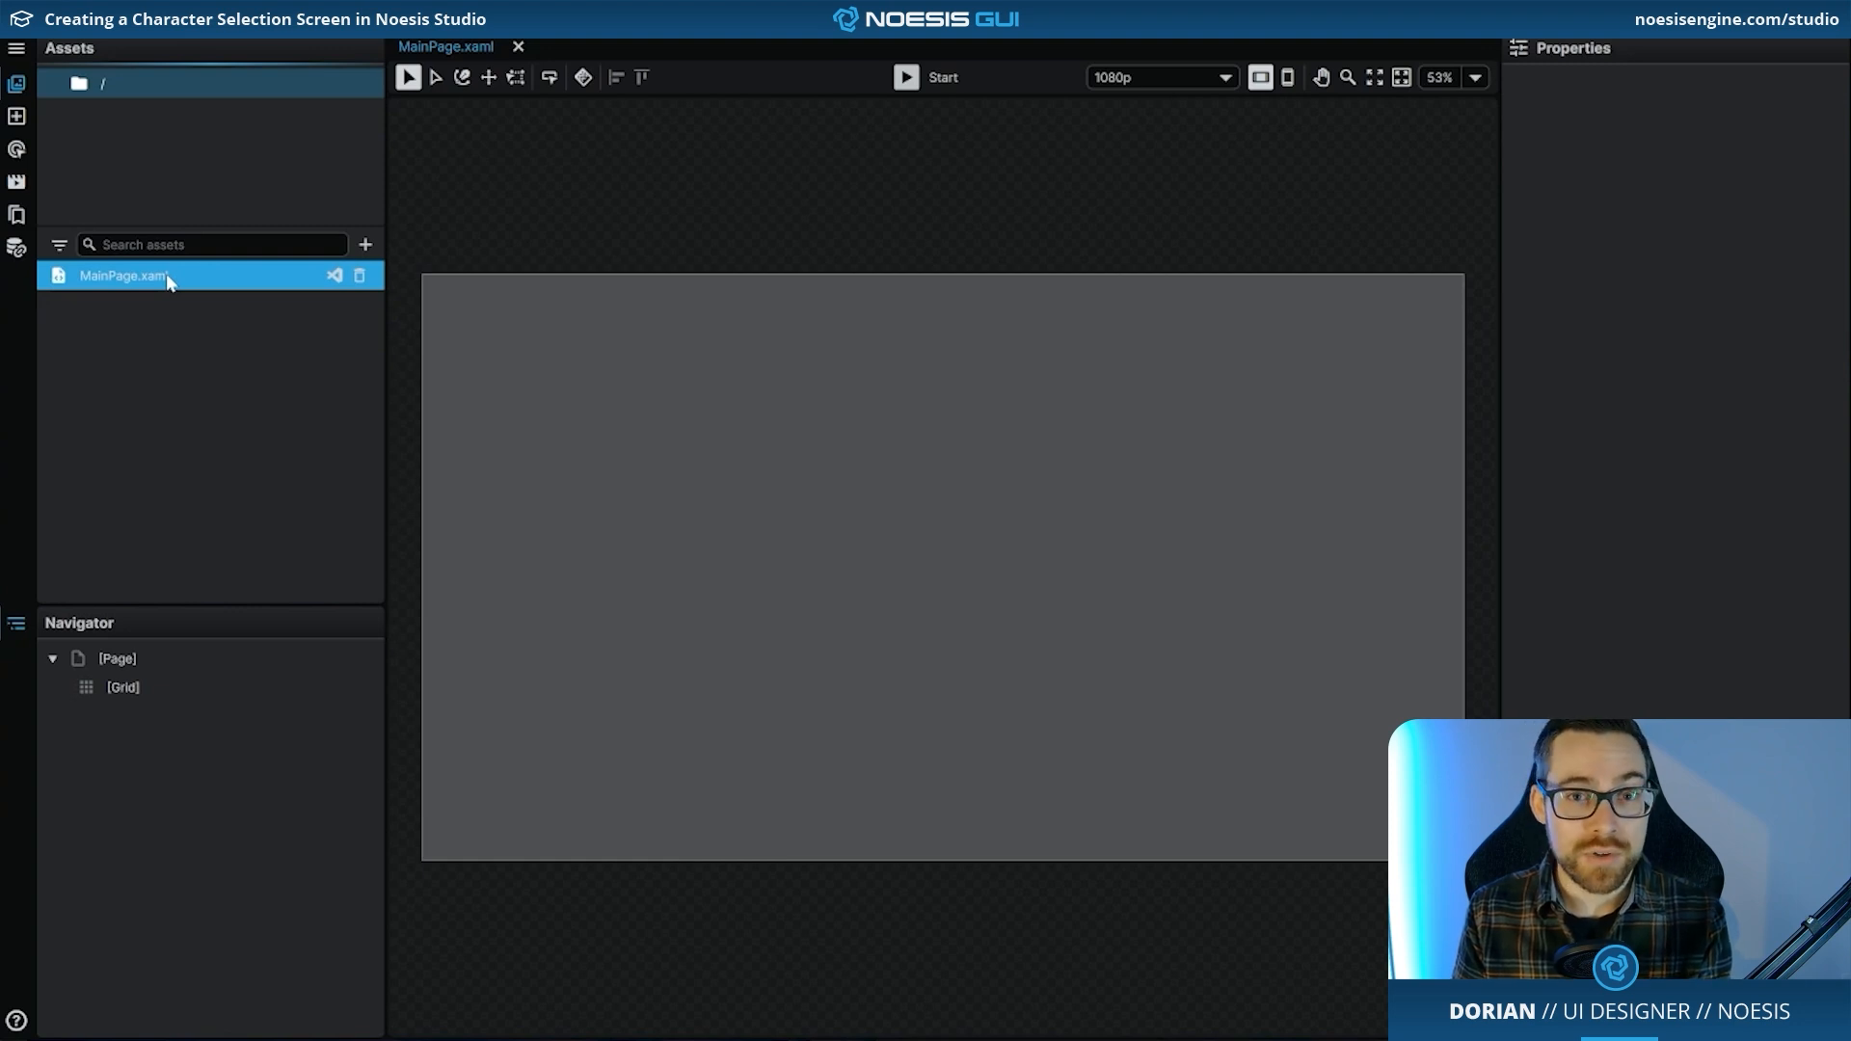
- Split the page's root Grid into two rows and set both row heights to a proportional value of 1
click(206, 691)
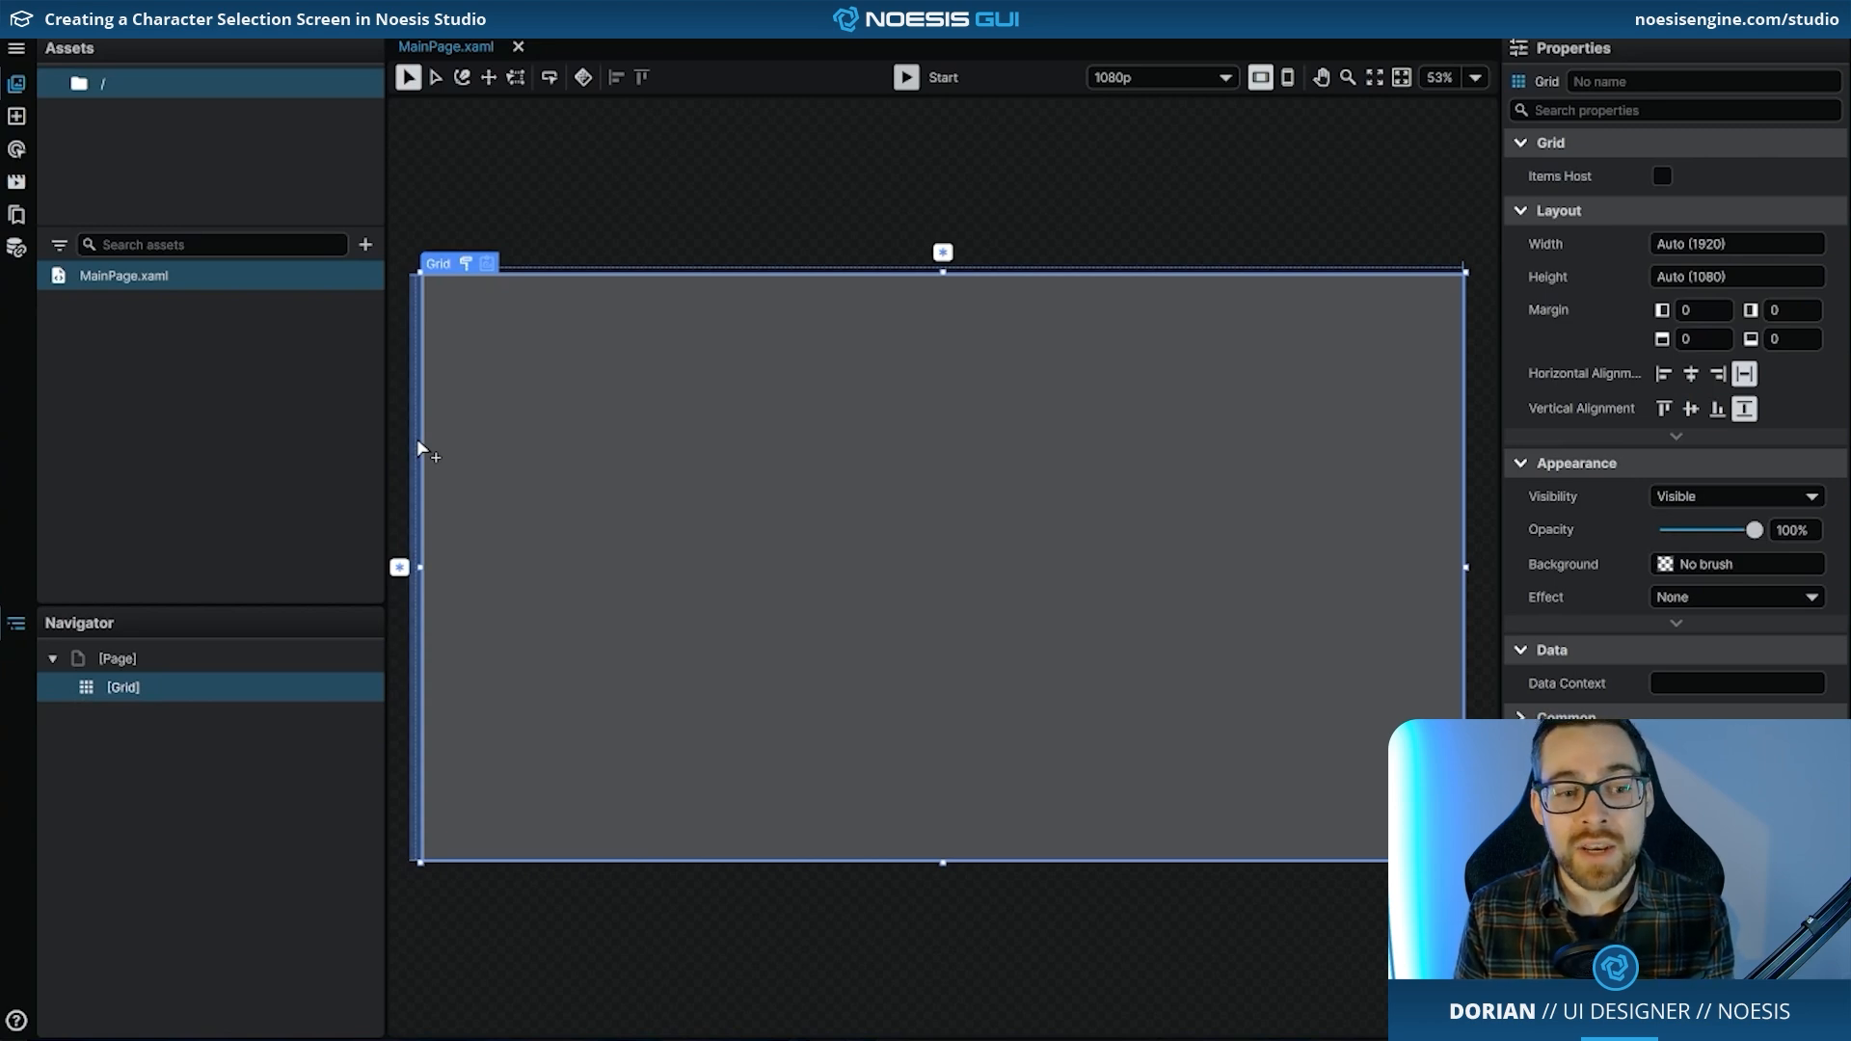
click(420, 464)
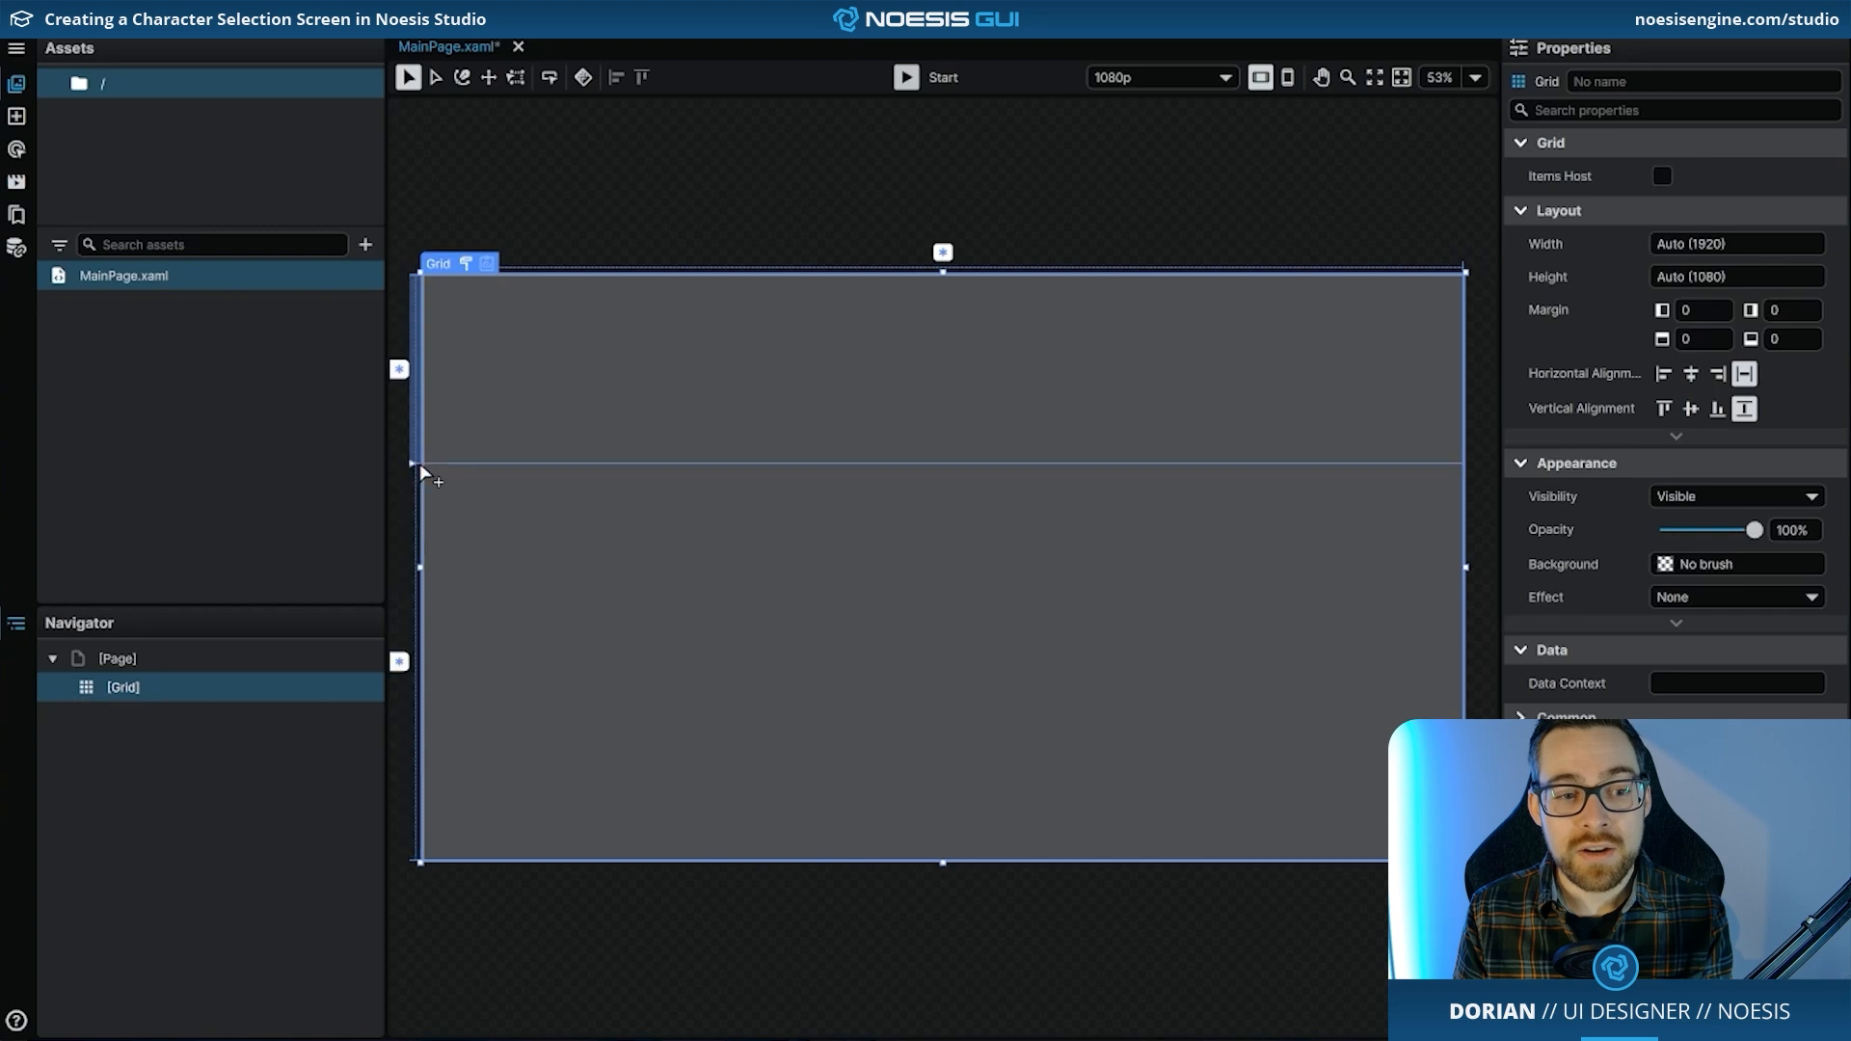
drag(512, 457, 796, 432)
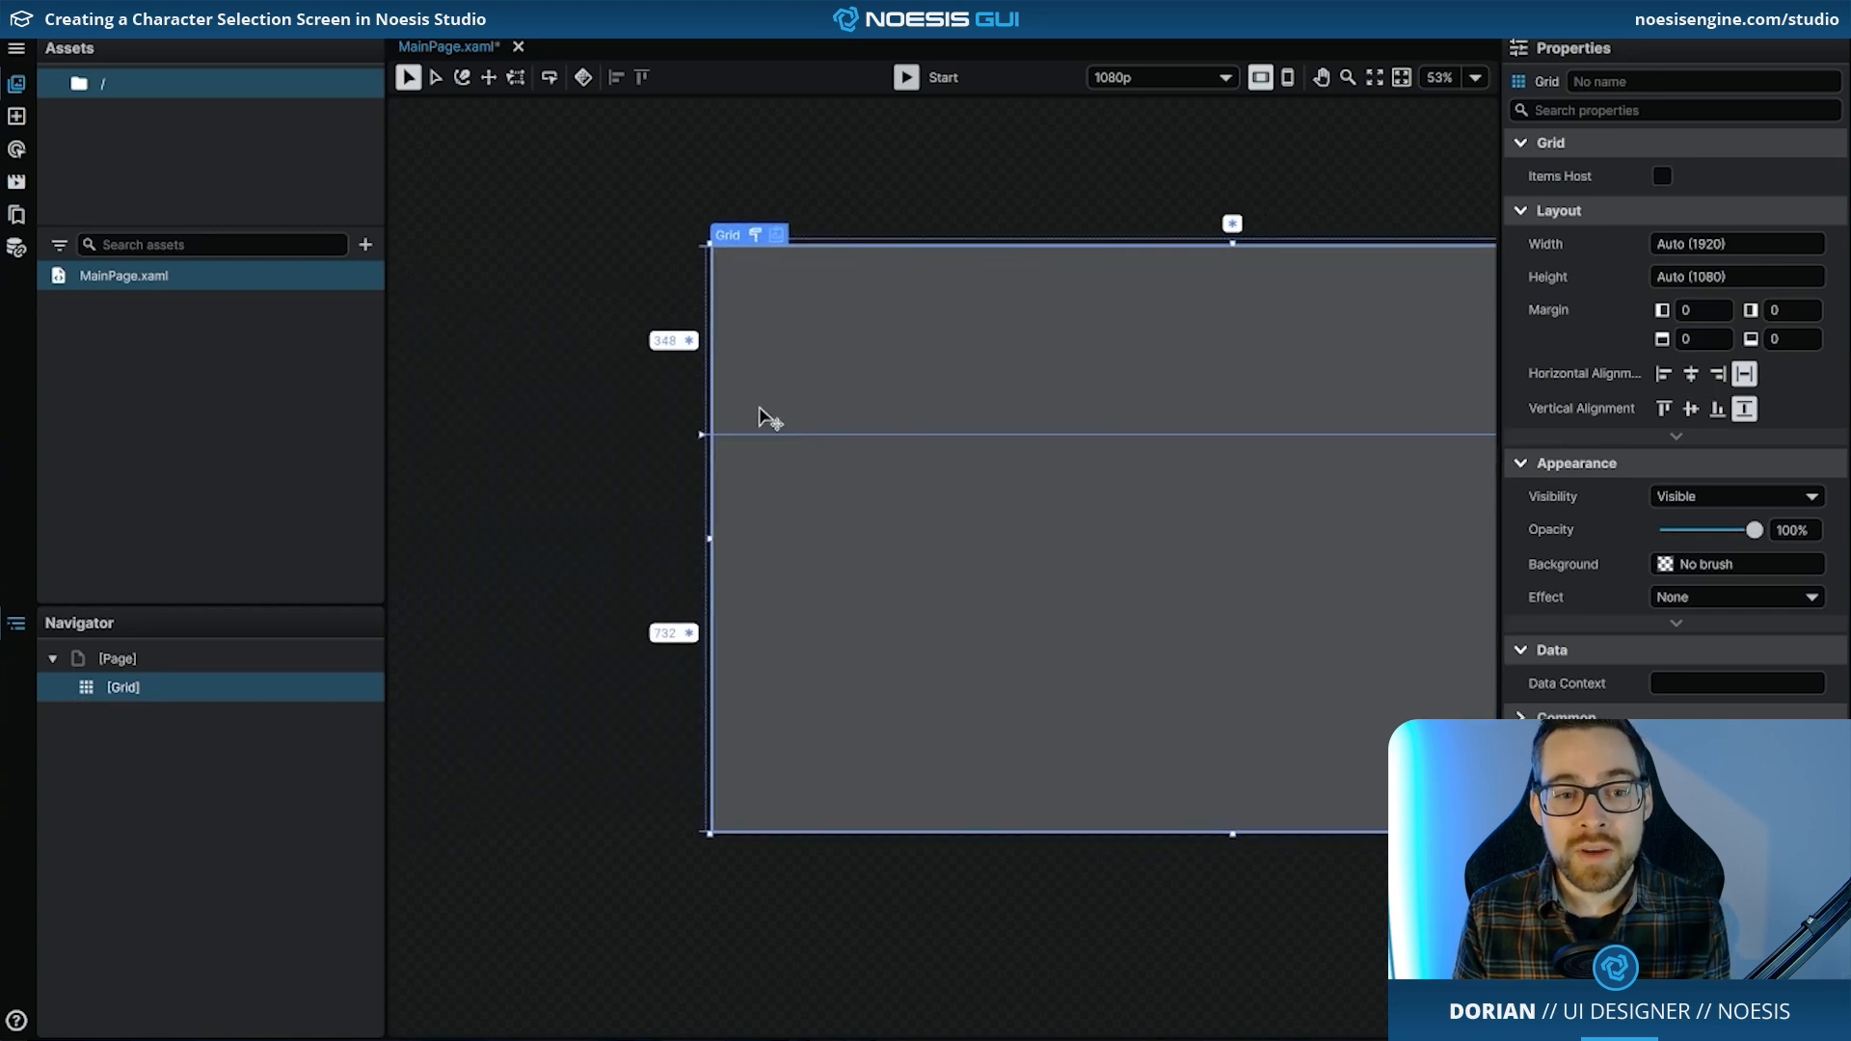
click(660, 343)
text(1)
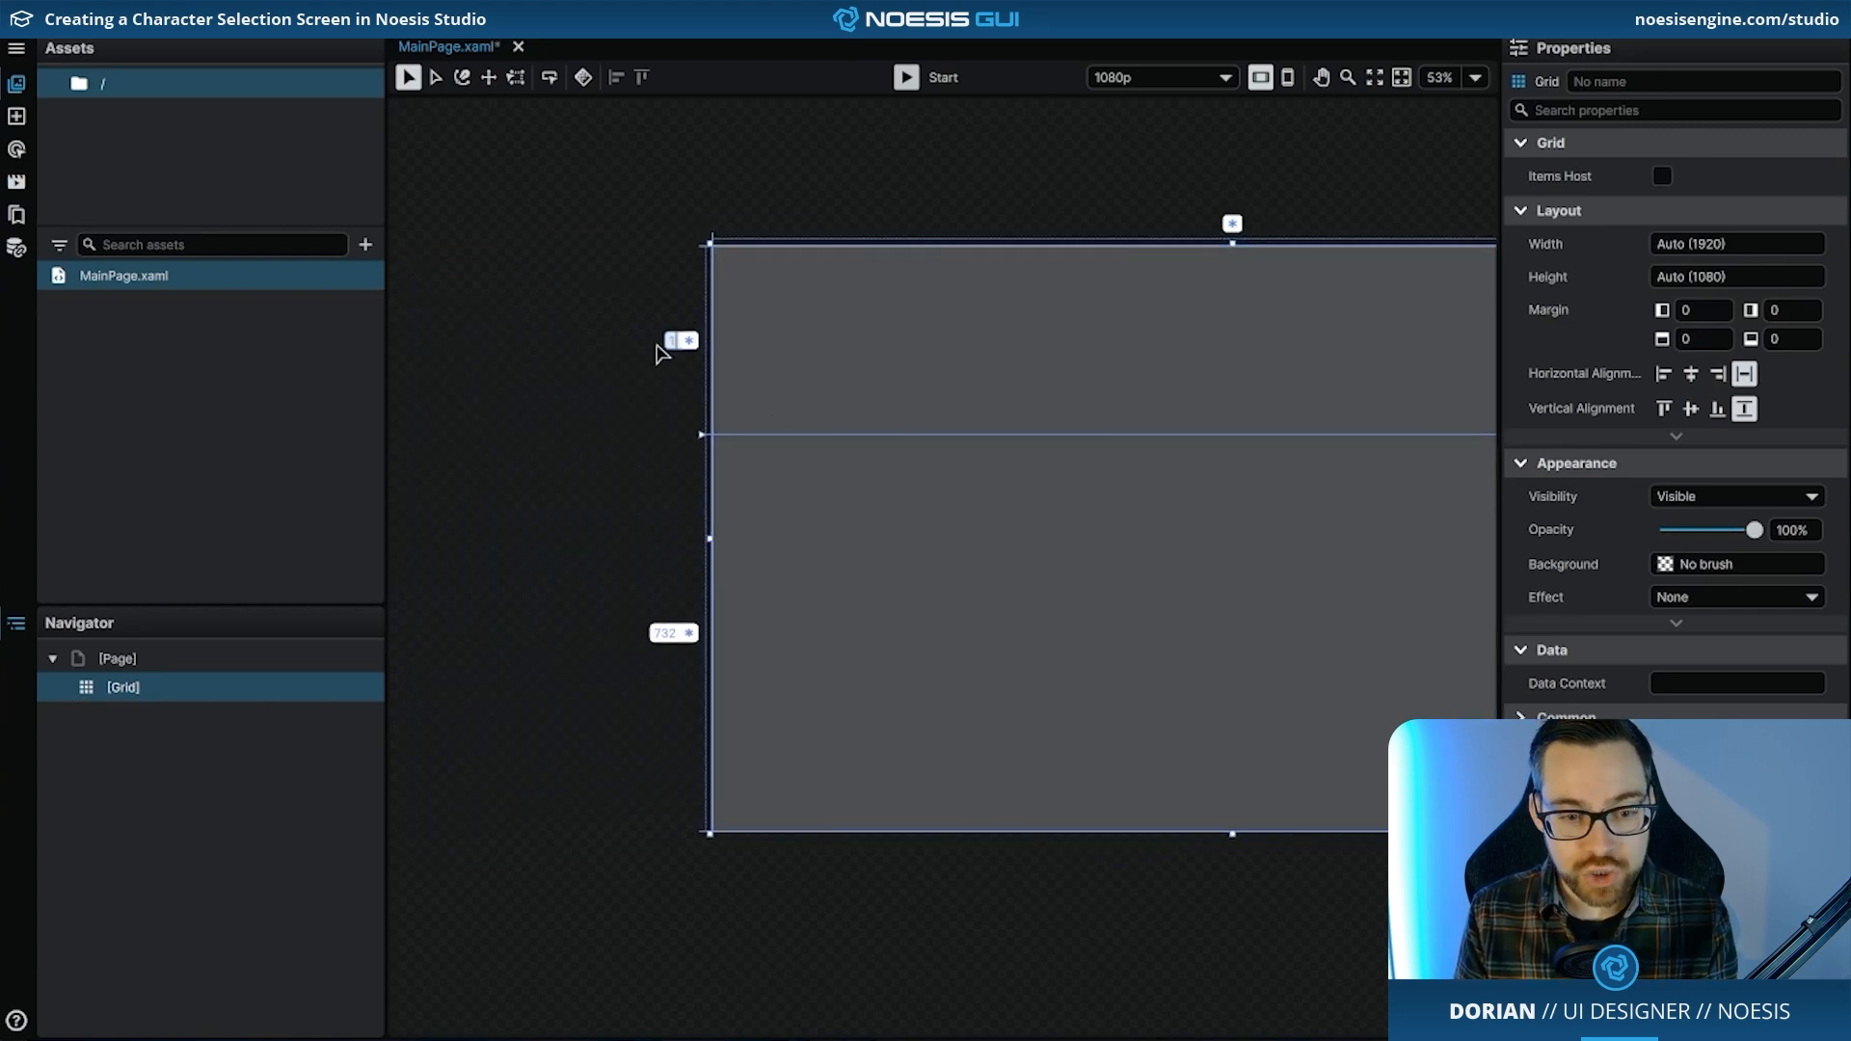
click(667, 632)
text(1)
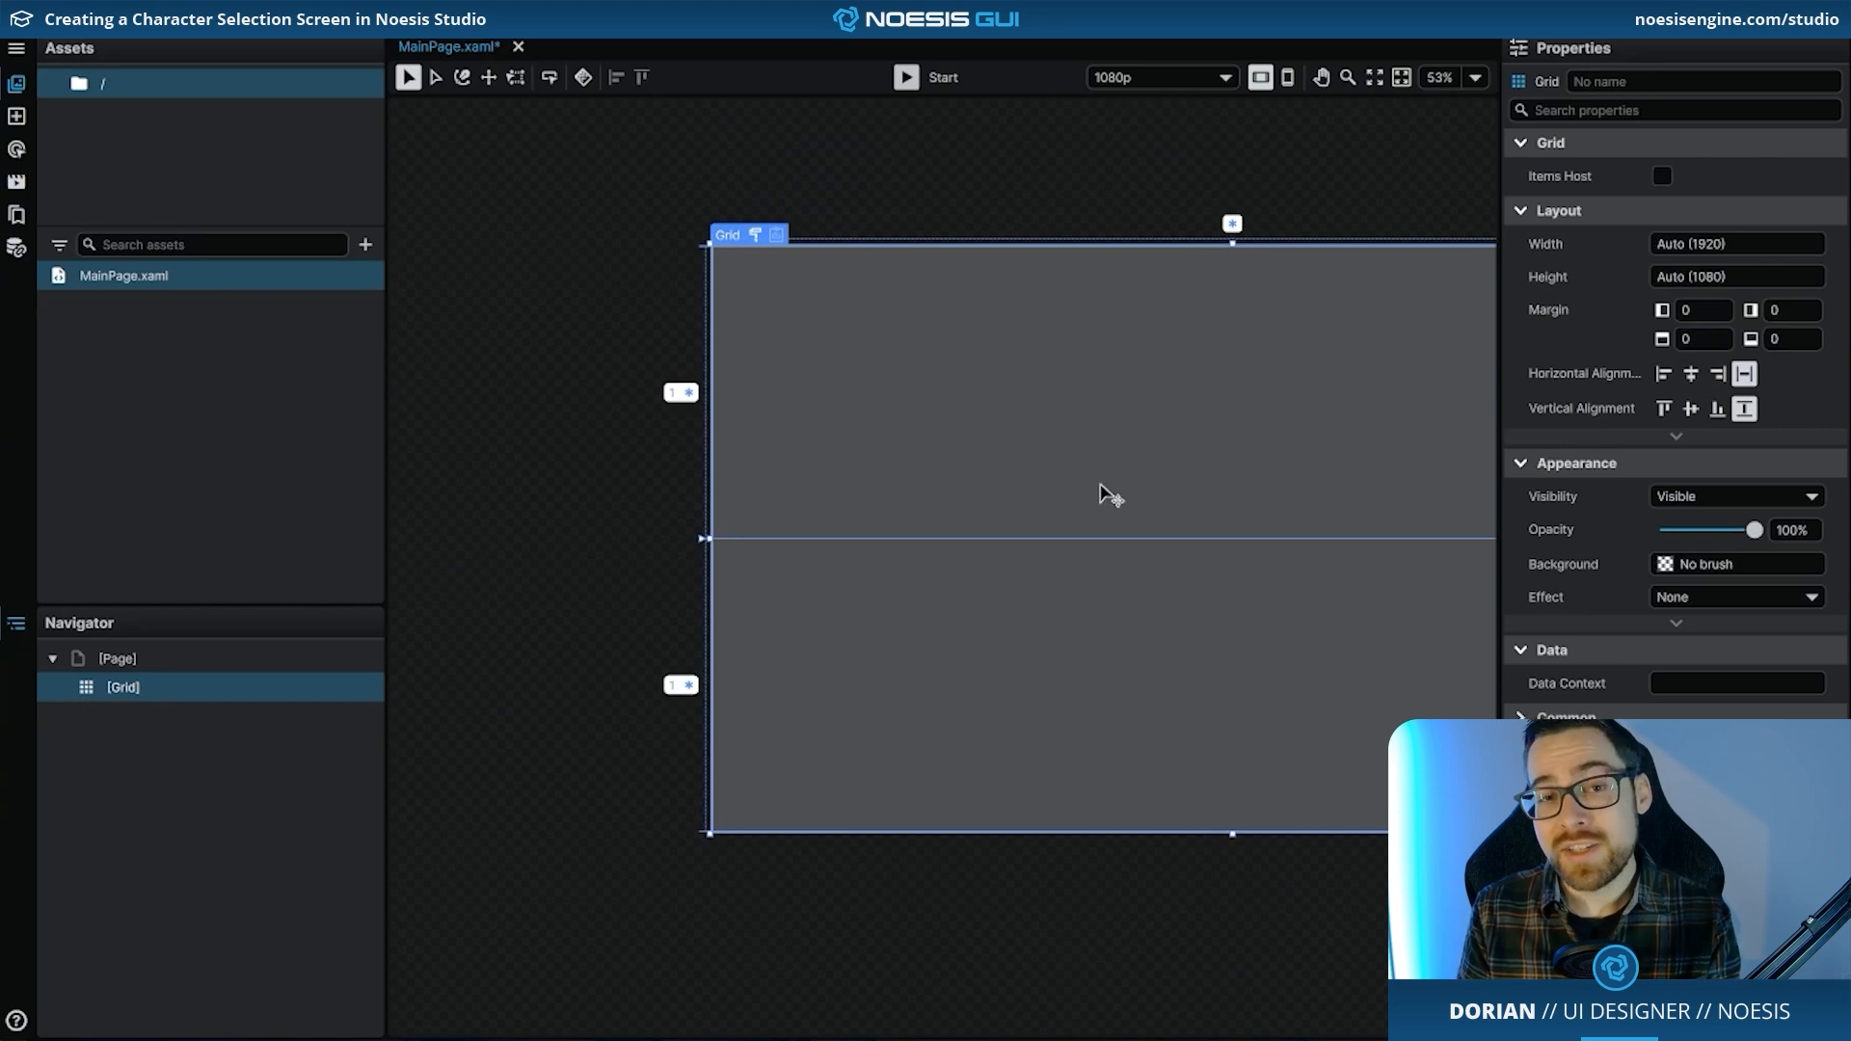
drag(1170, 454, 1071, 463)
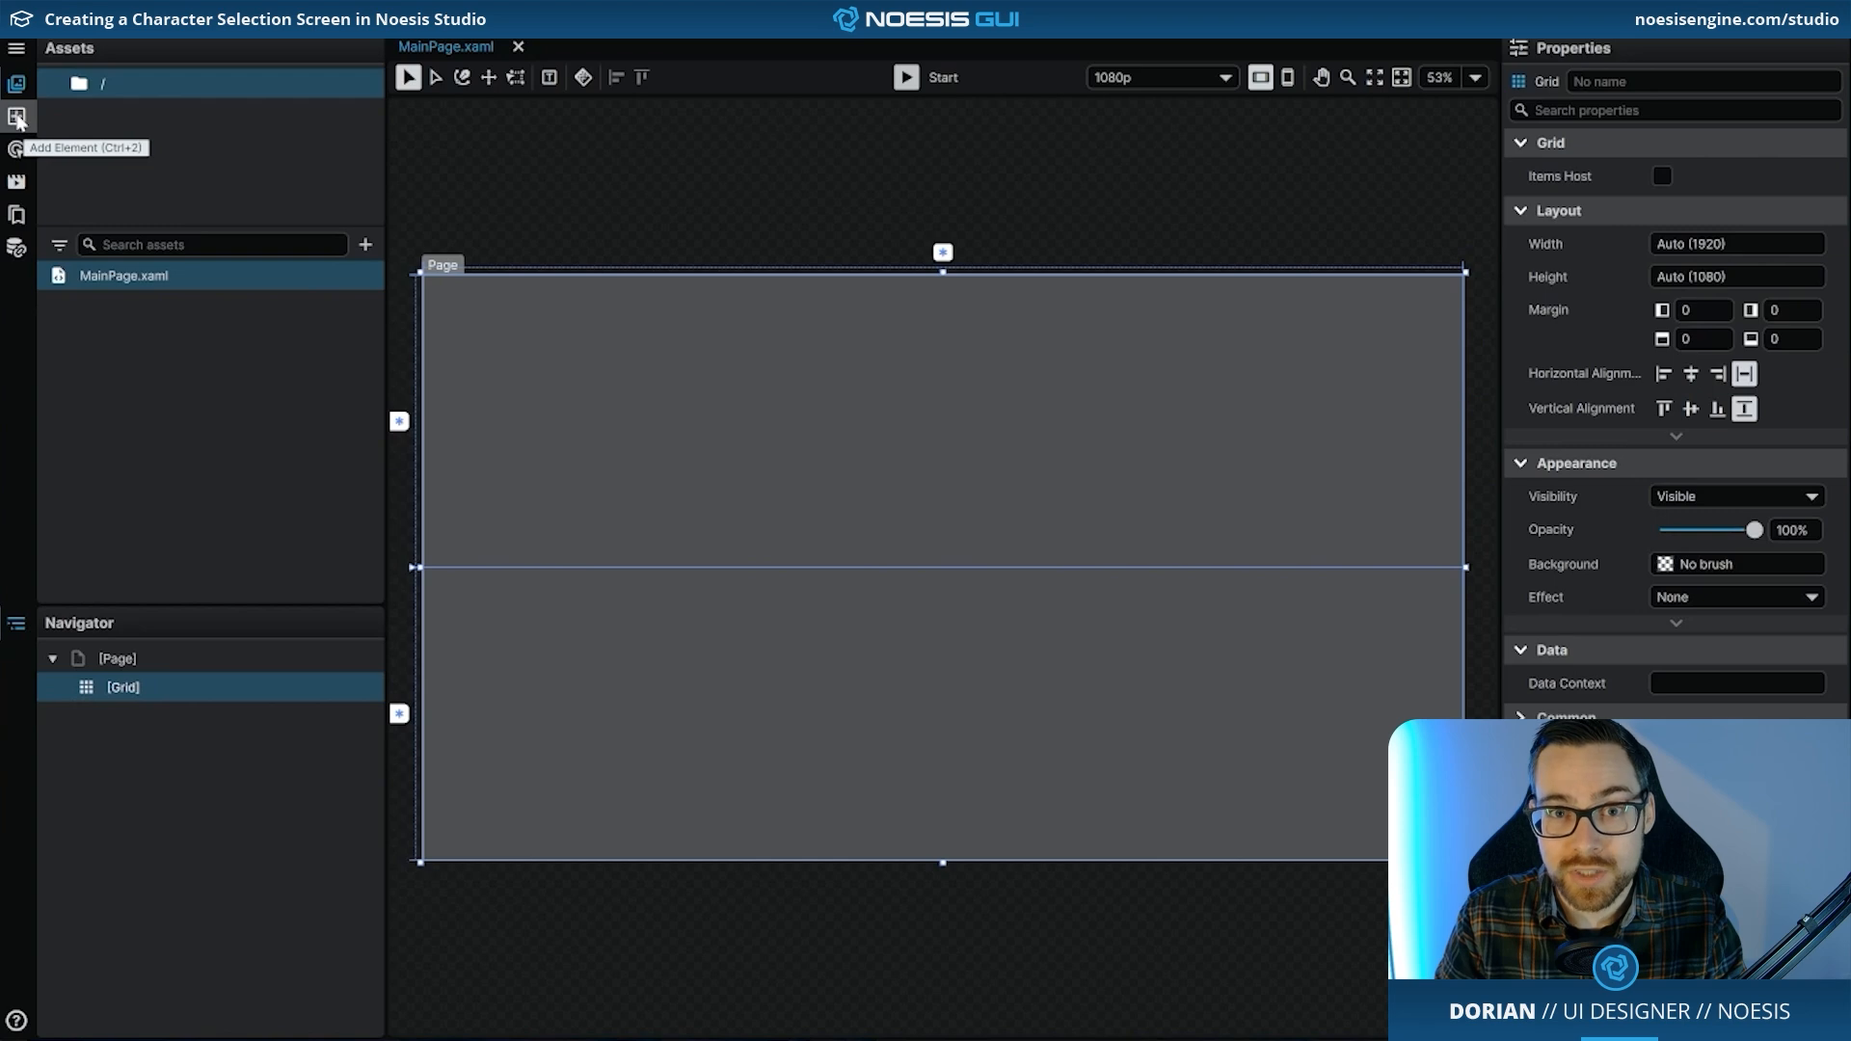
- Find the Grid element and add one as a child of the root Grid
click(16, 118)
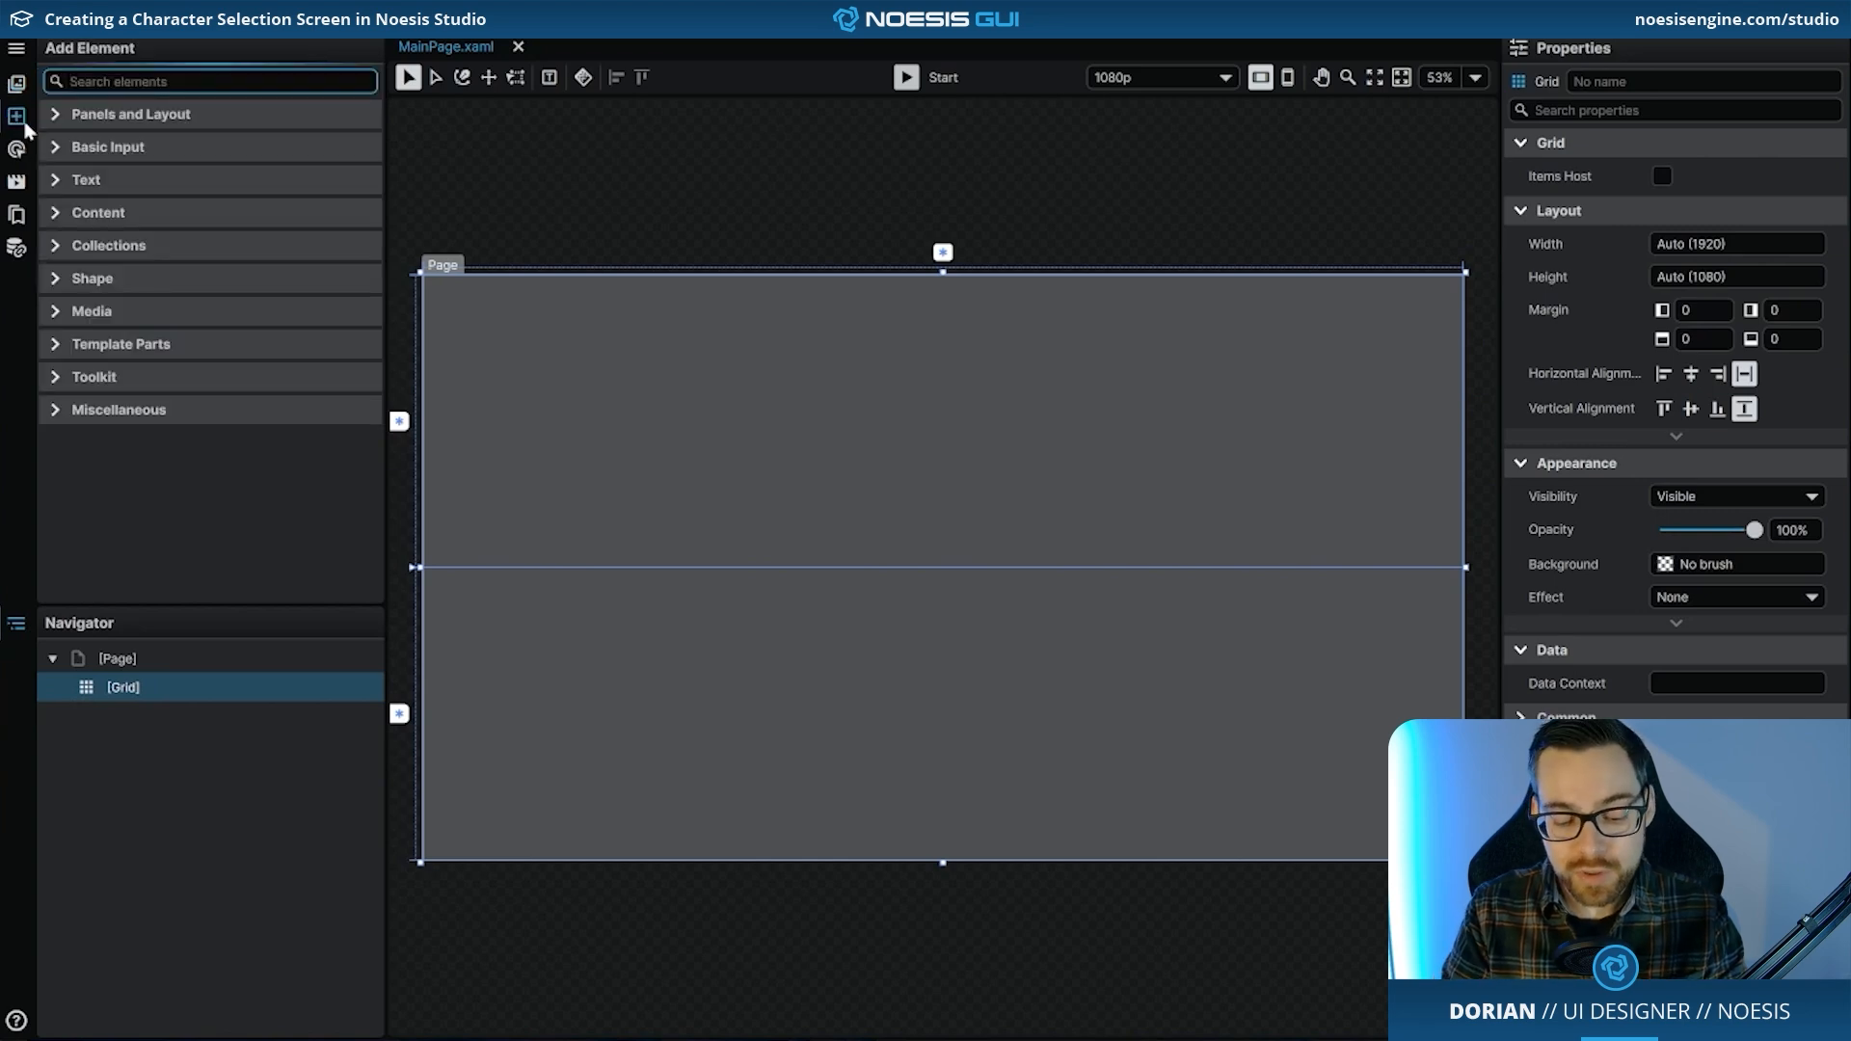
text(grid)
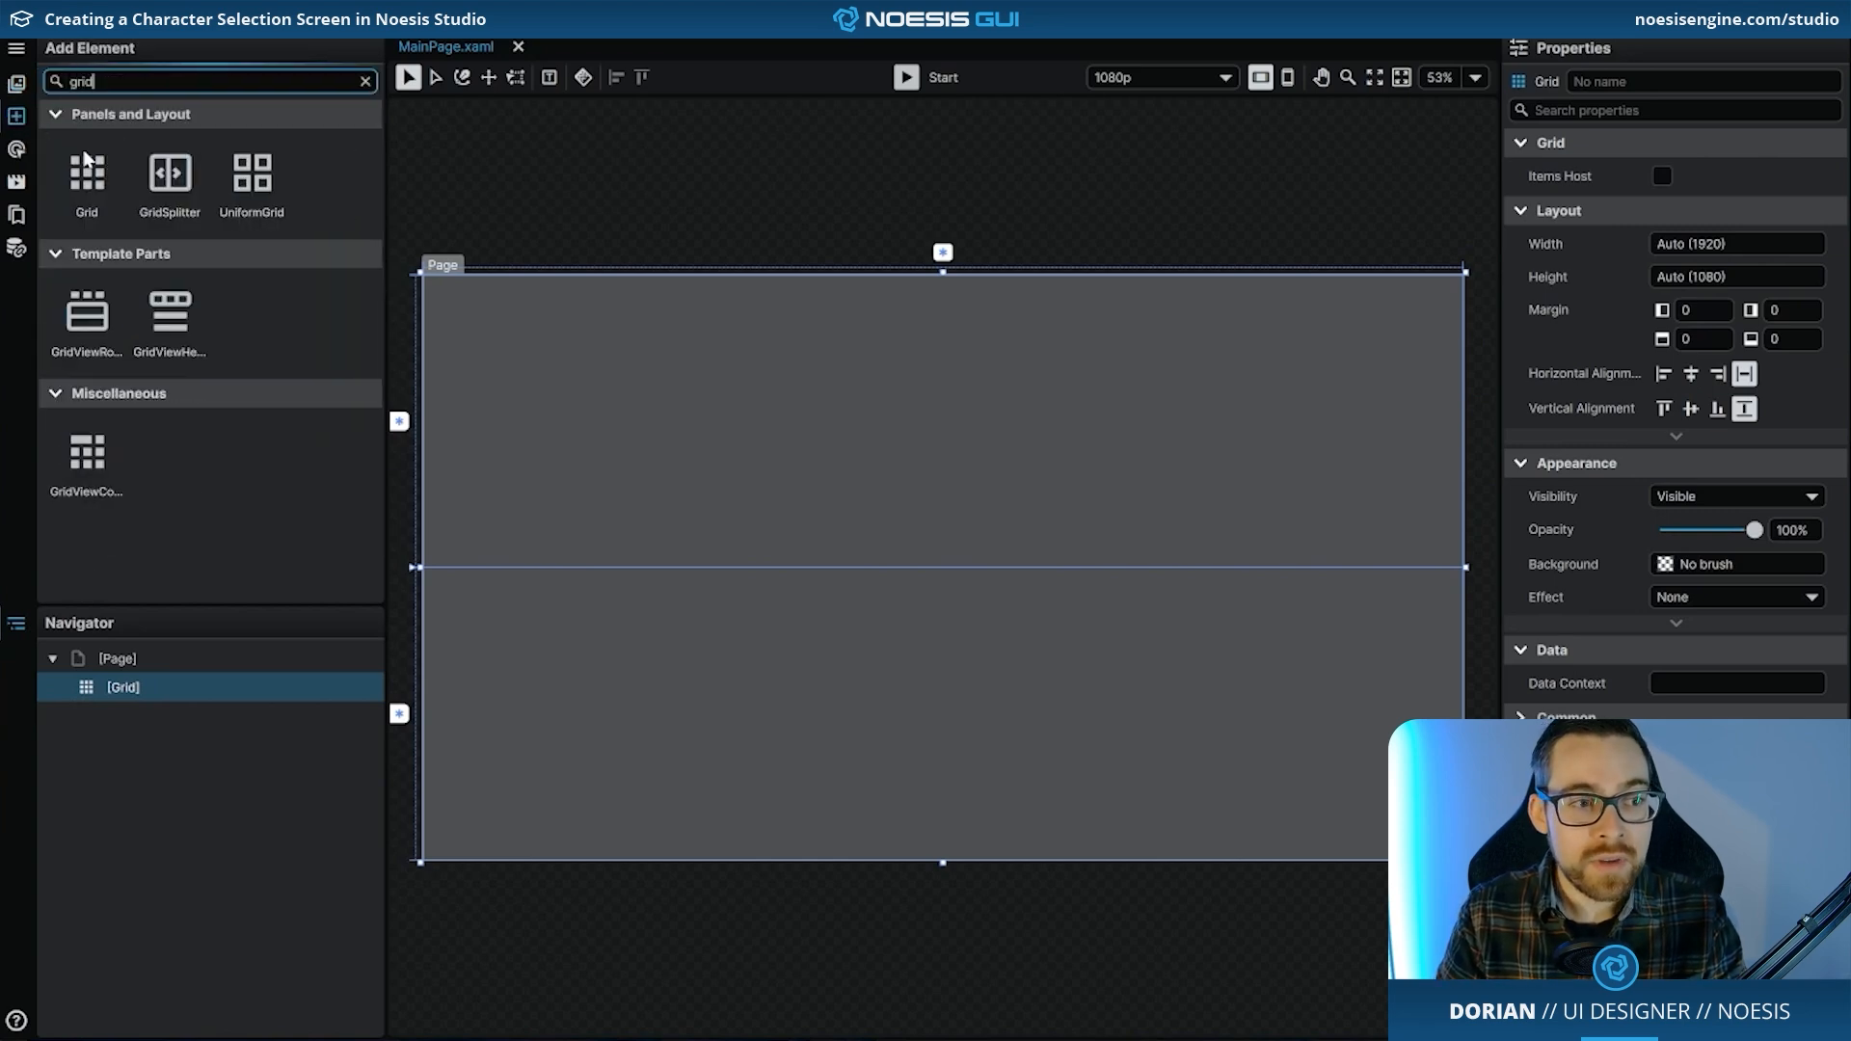
drag(85, 159, 169, 704)
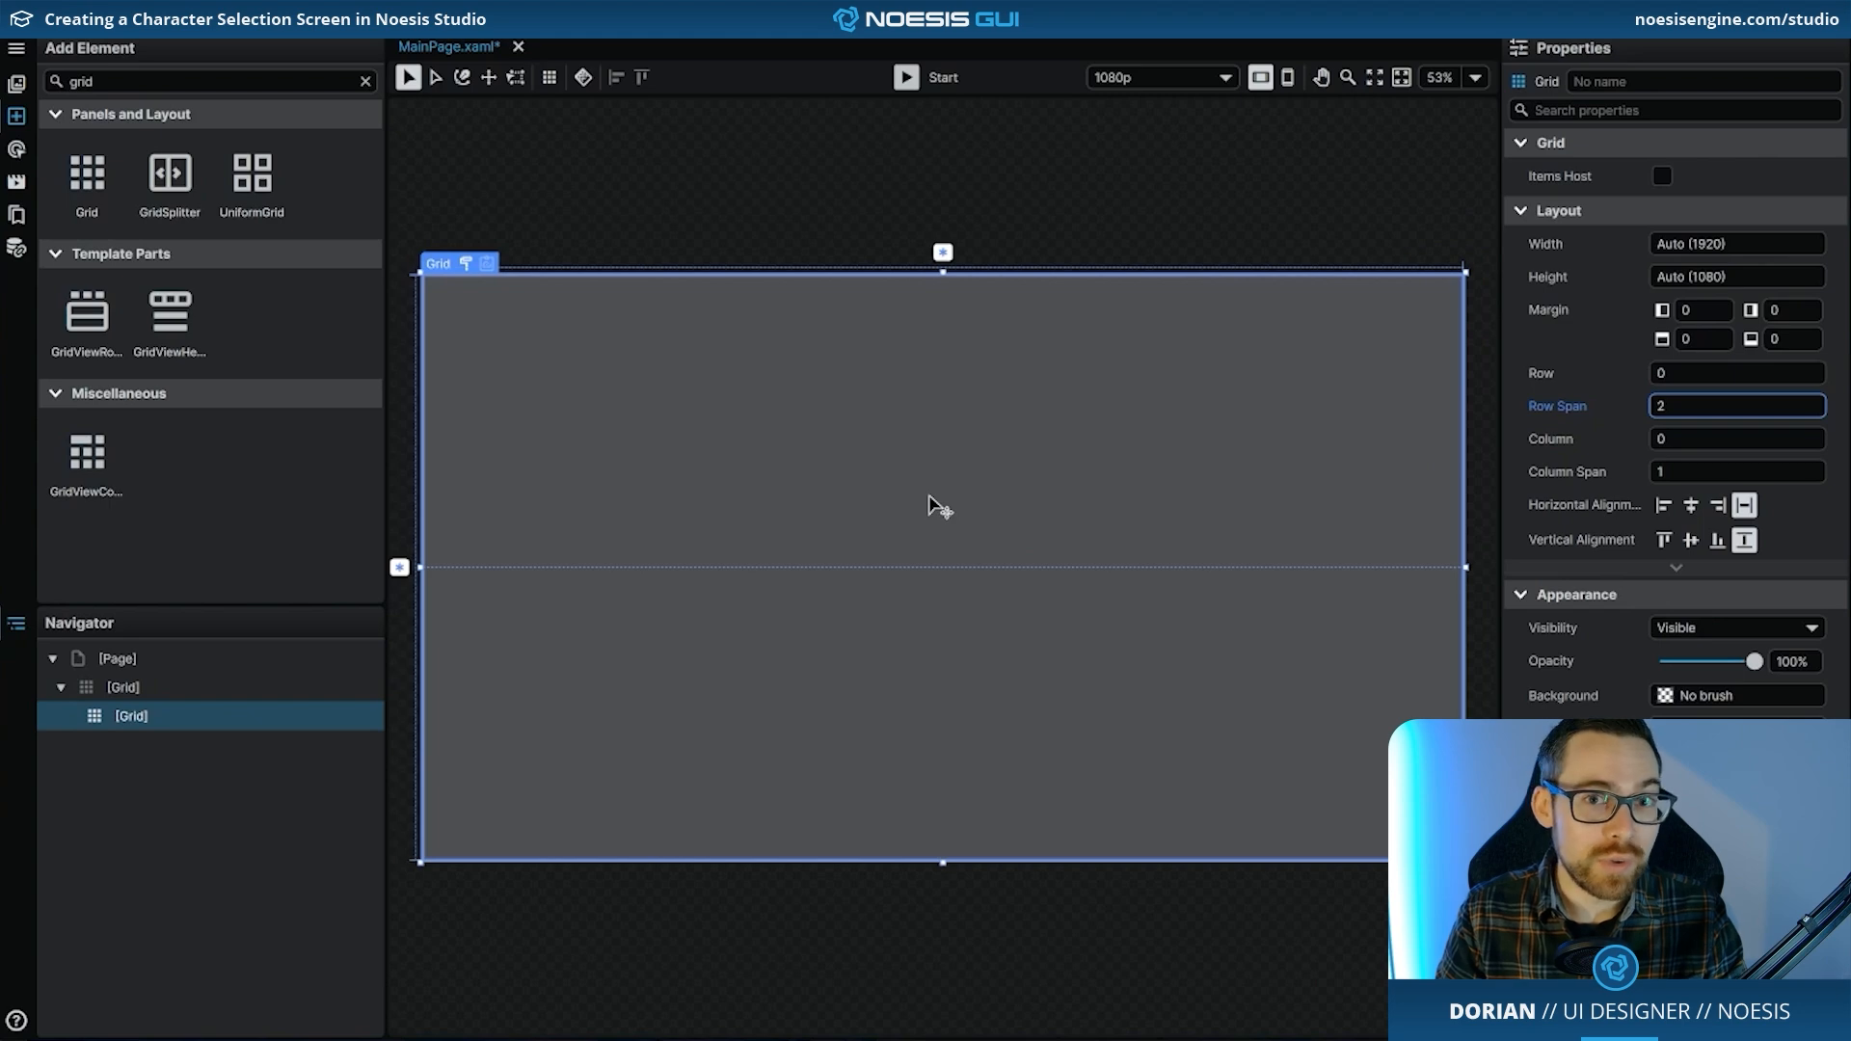
- Find the TextBlock element and add one to the root Grid, alongside the nested Grid
double_click(295, 81)
text(text)
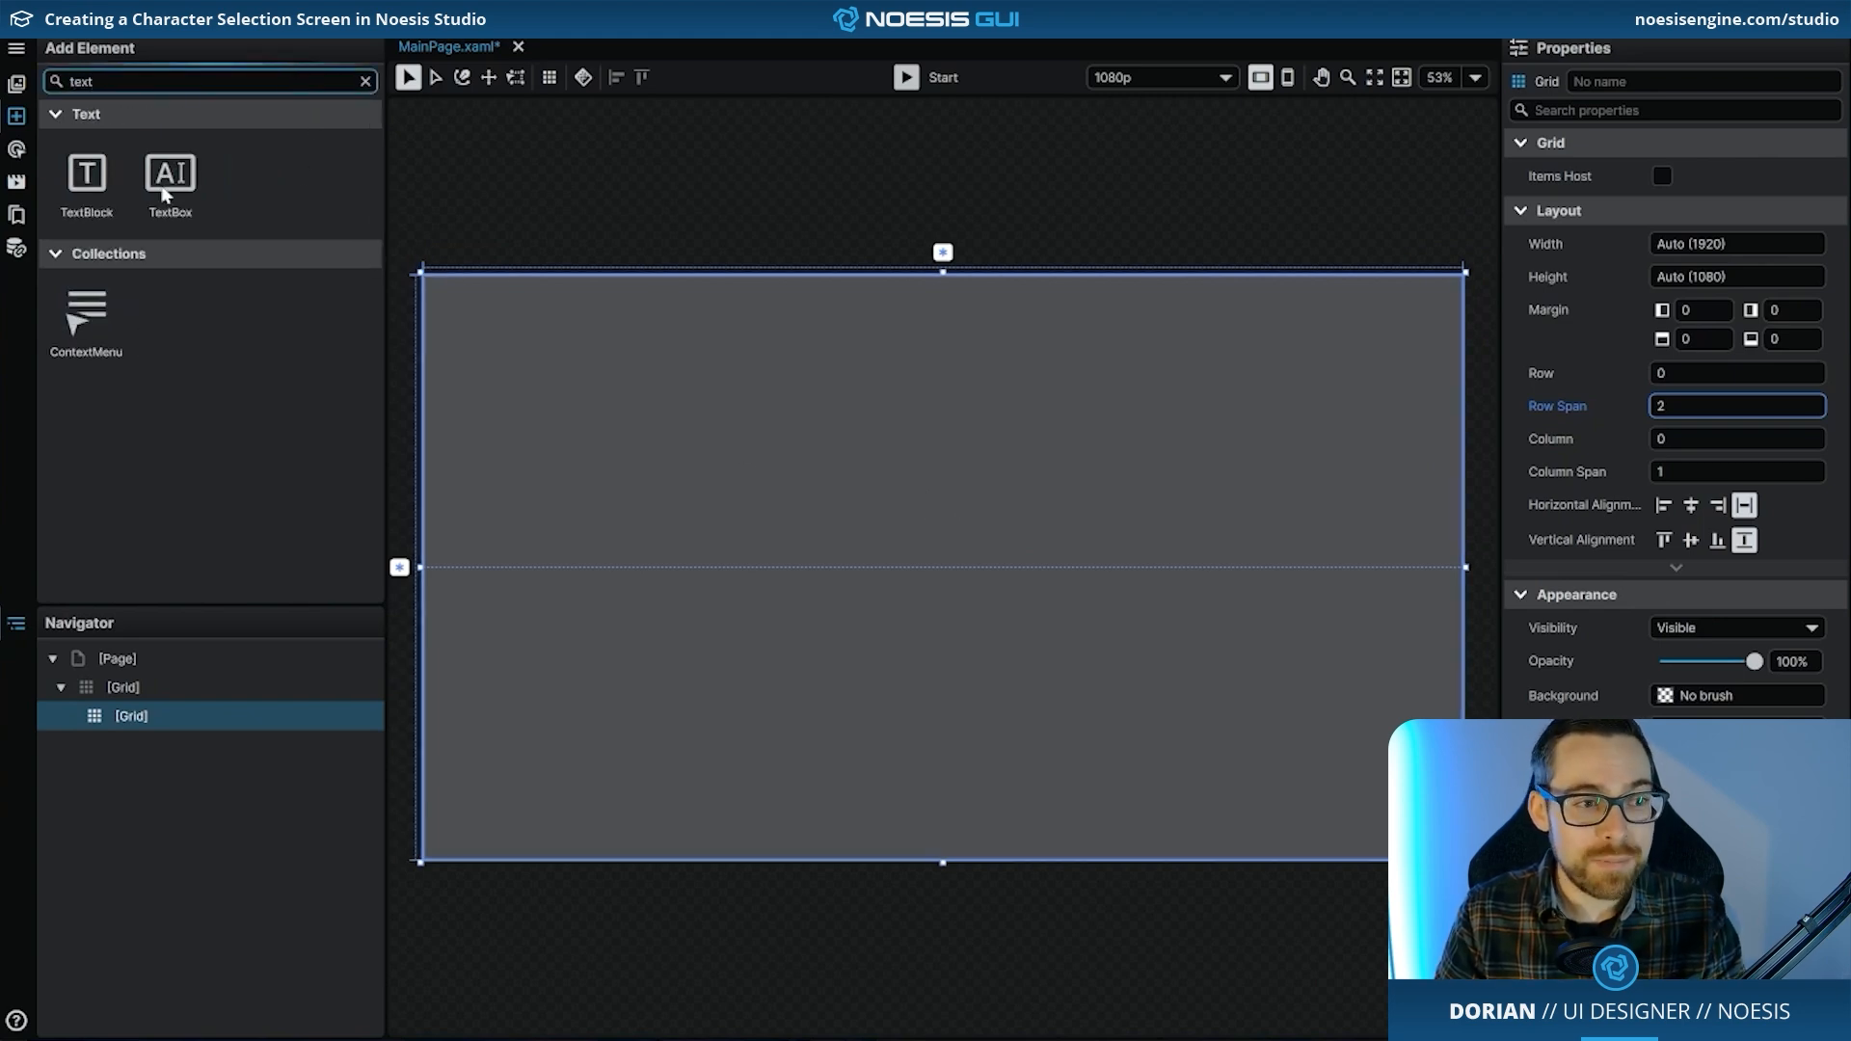
drag(85, 179, 170, 682)
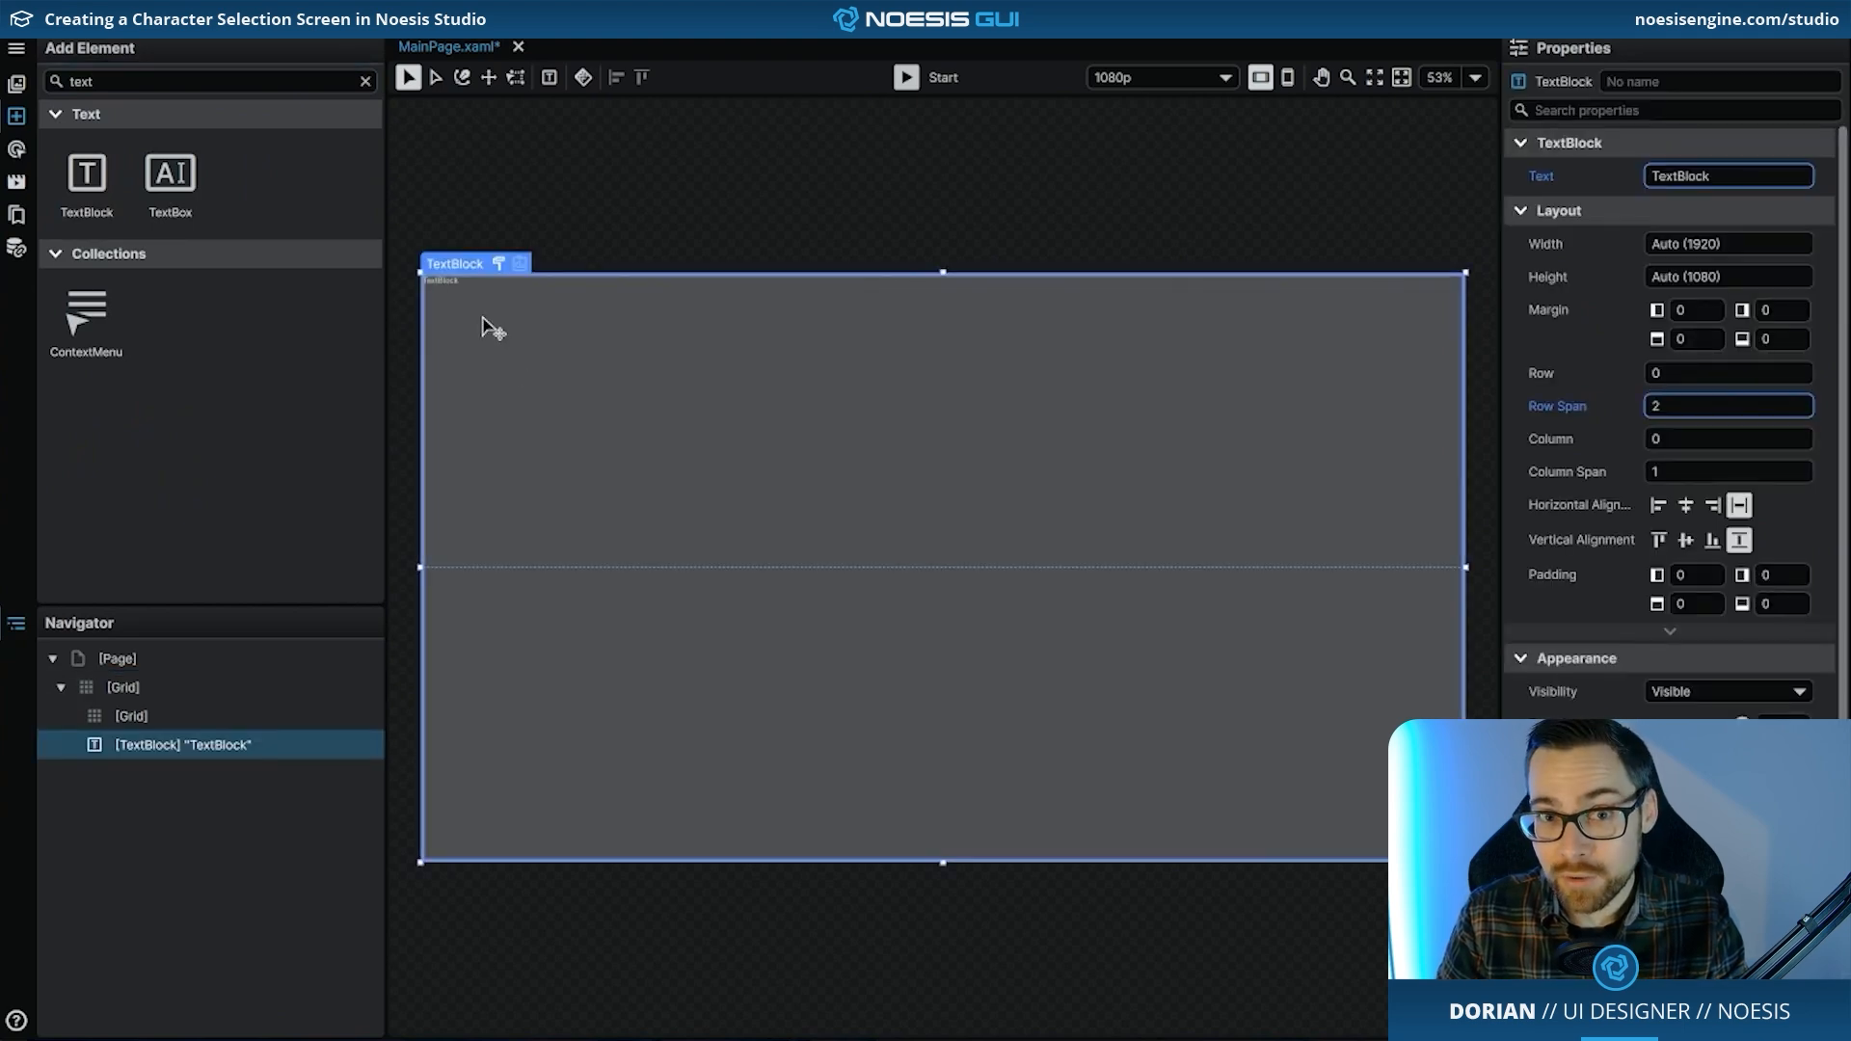
- Find the ListBox element and add one to the root Grid, alongside the nested Grid and the TextBlock
click(305, 83)
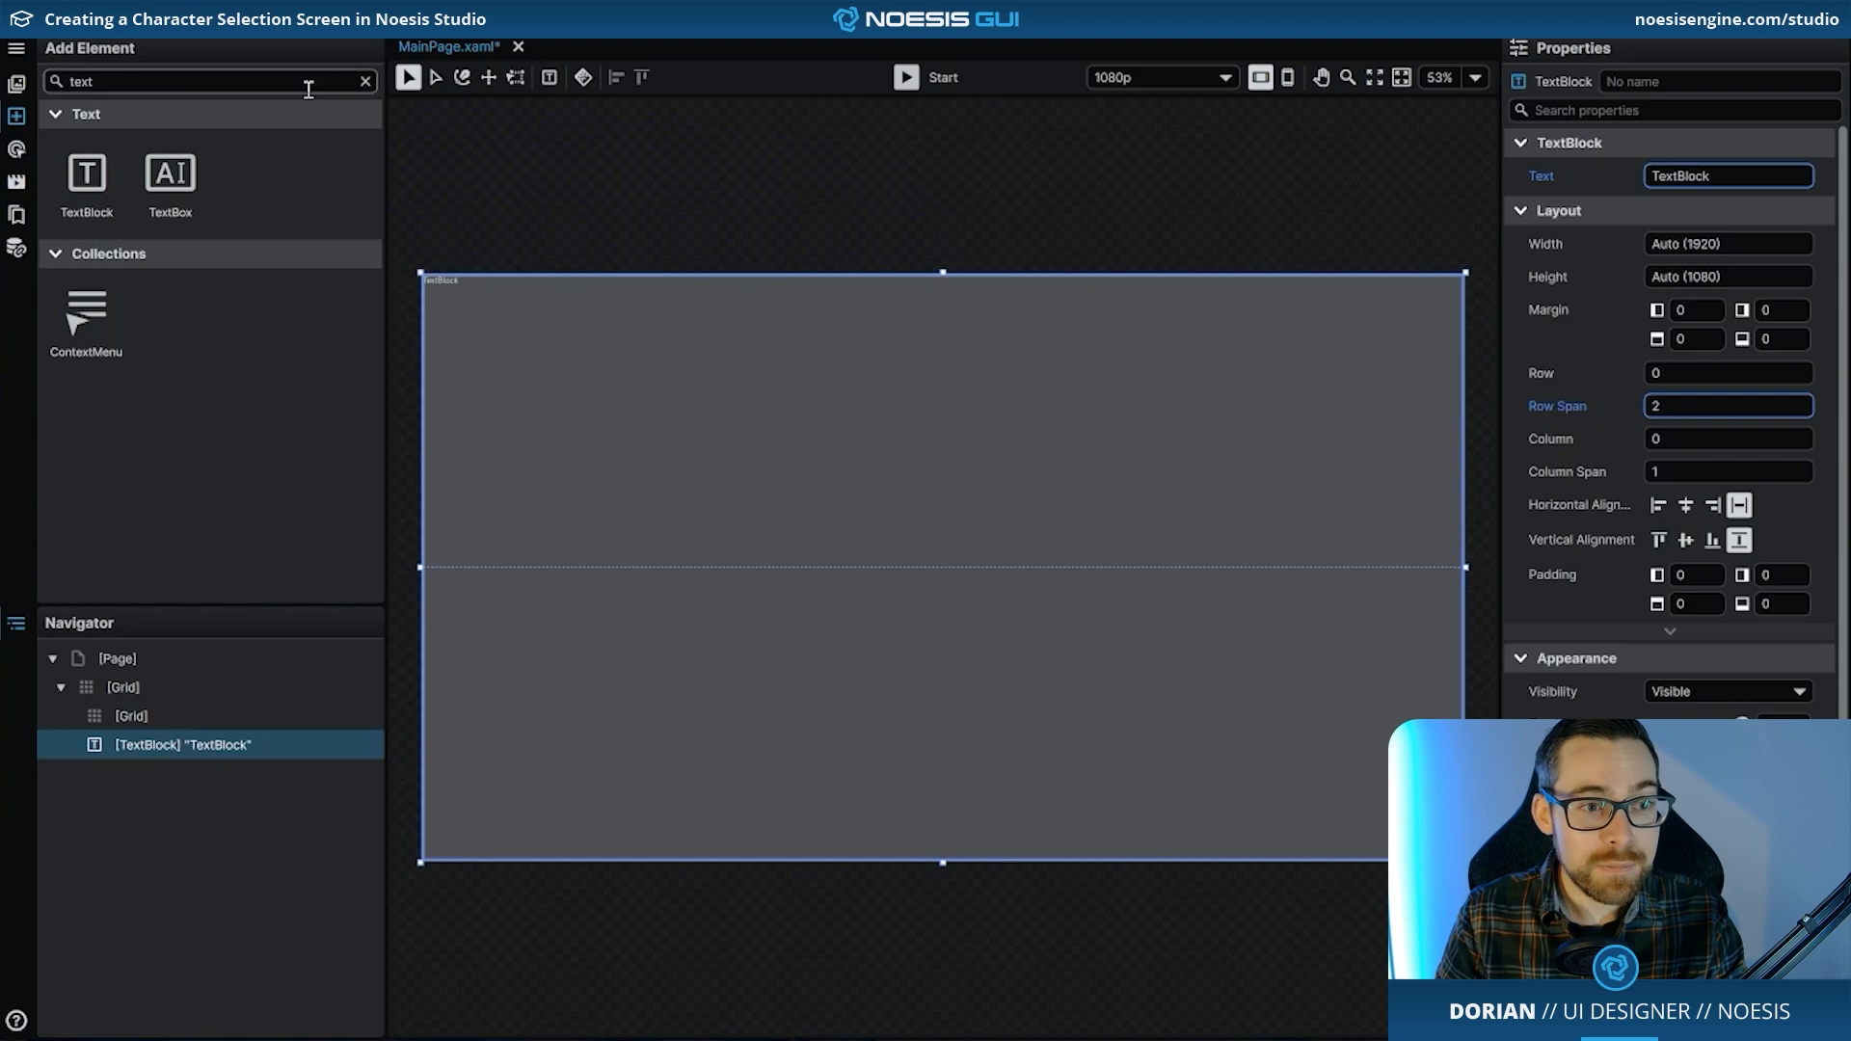
key(ctrl+a)
key(BackSpace)
text(list)
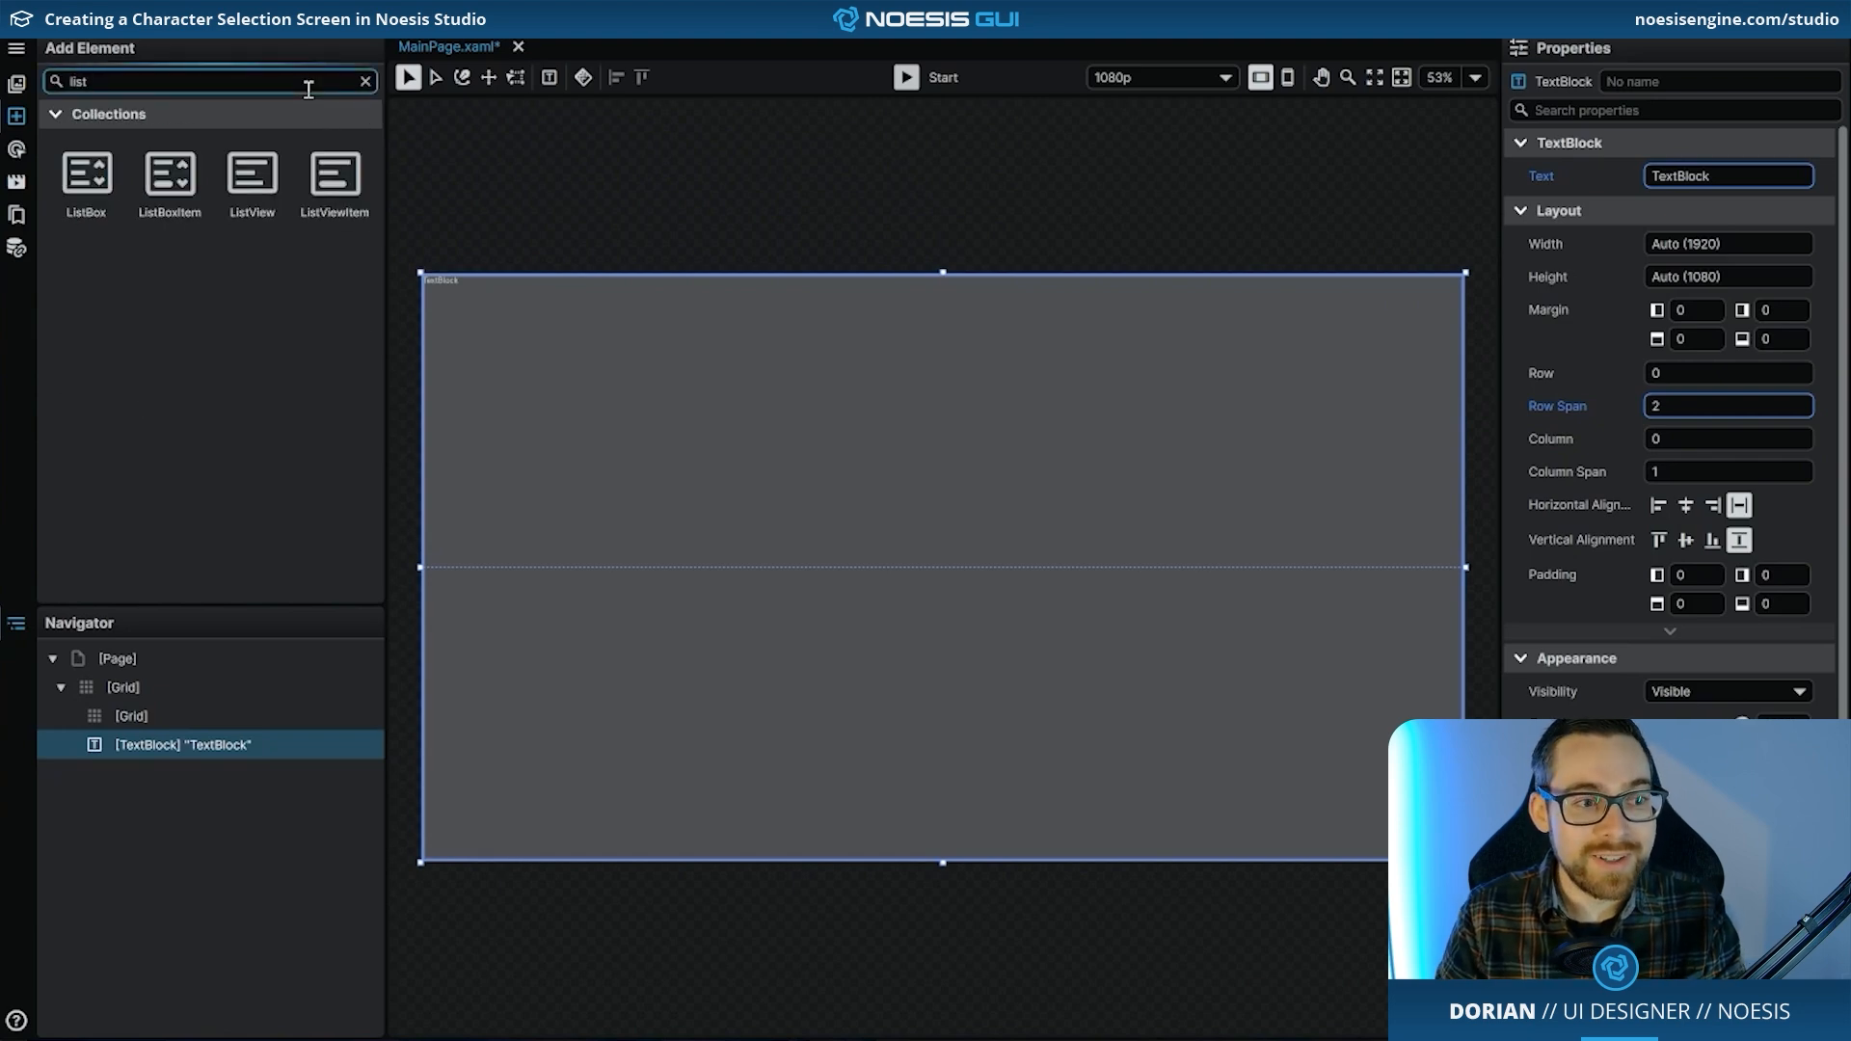
drag(114, 170, 182, 680)
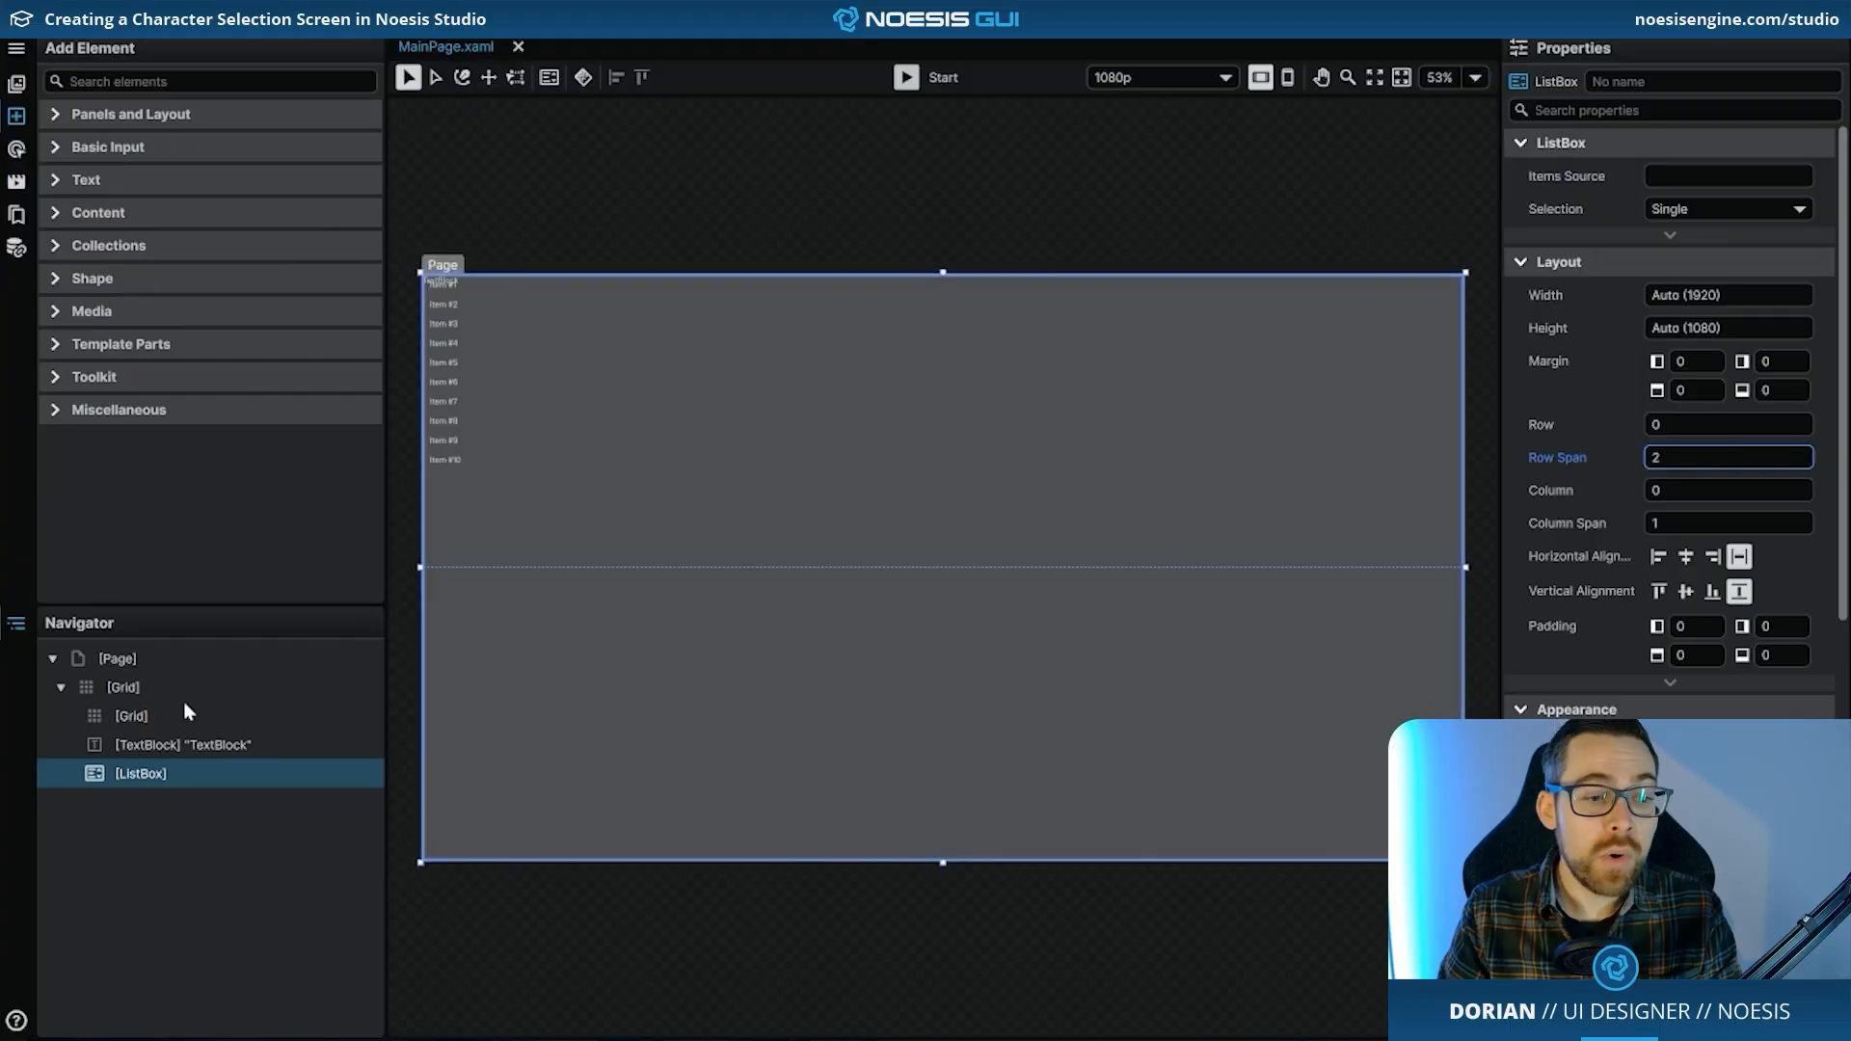
- Rename the nested Grid as SelectedCharacter_Visual_Grid
click(132, 716)
click(132, 715)
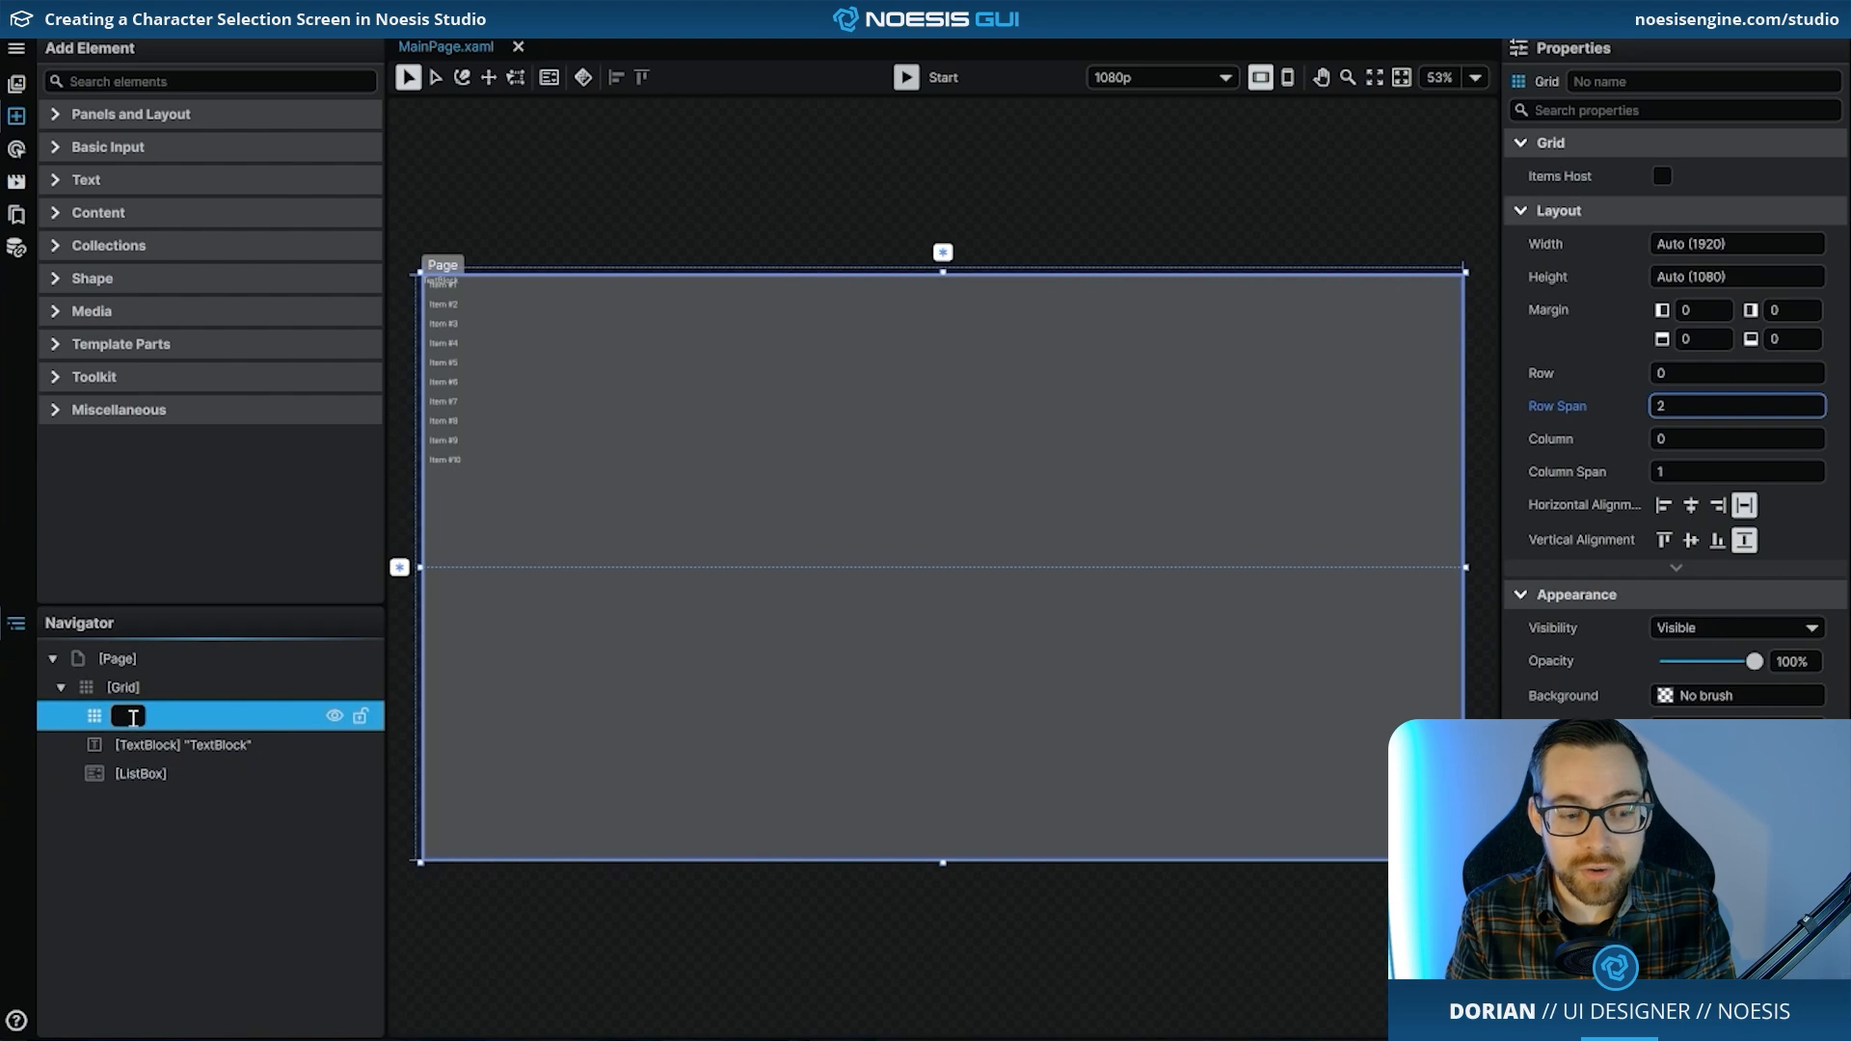
text(SelectedCha)
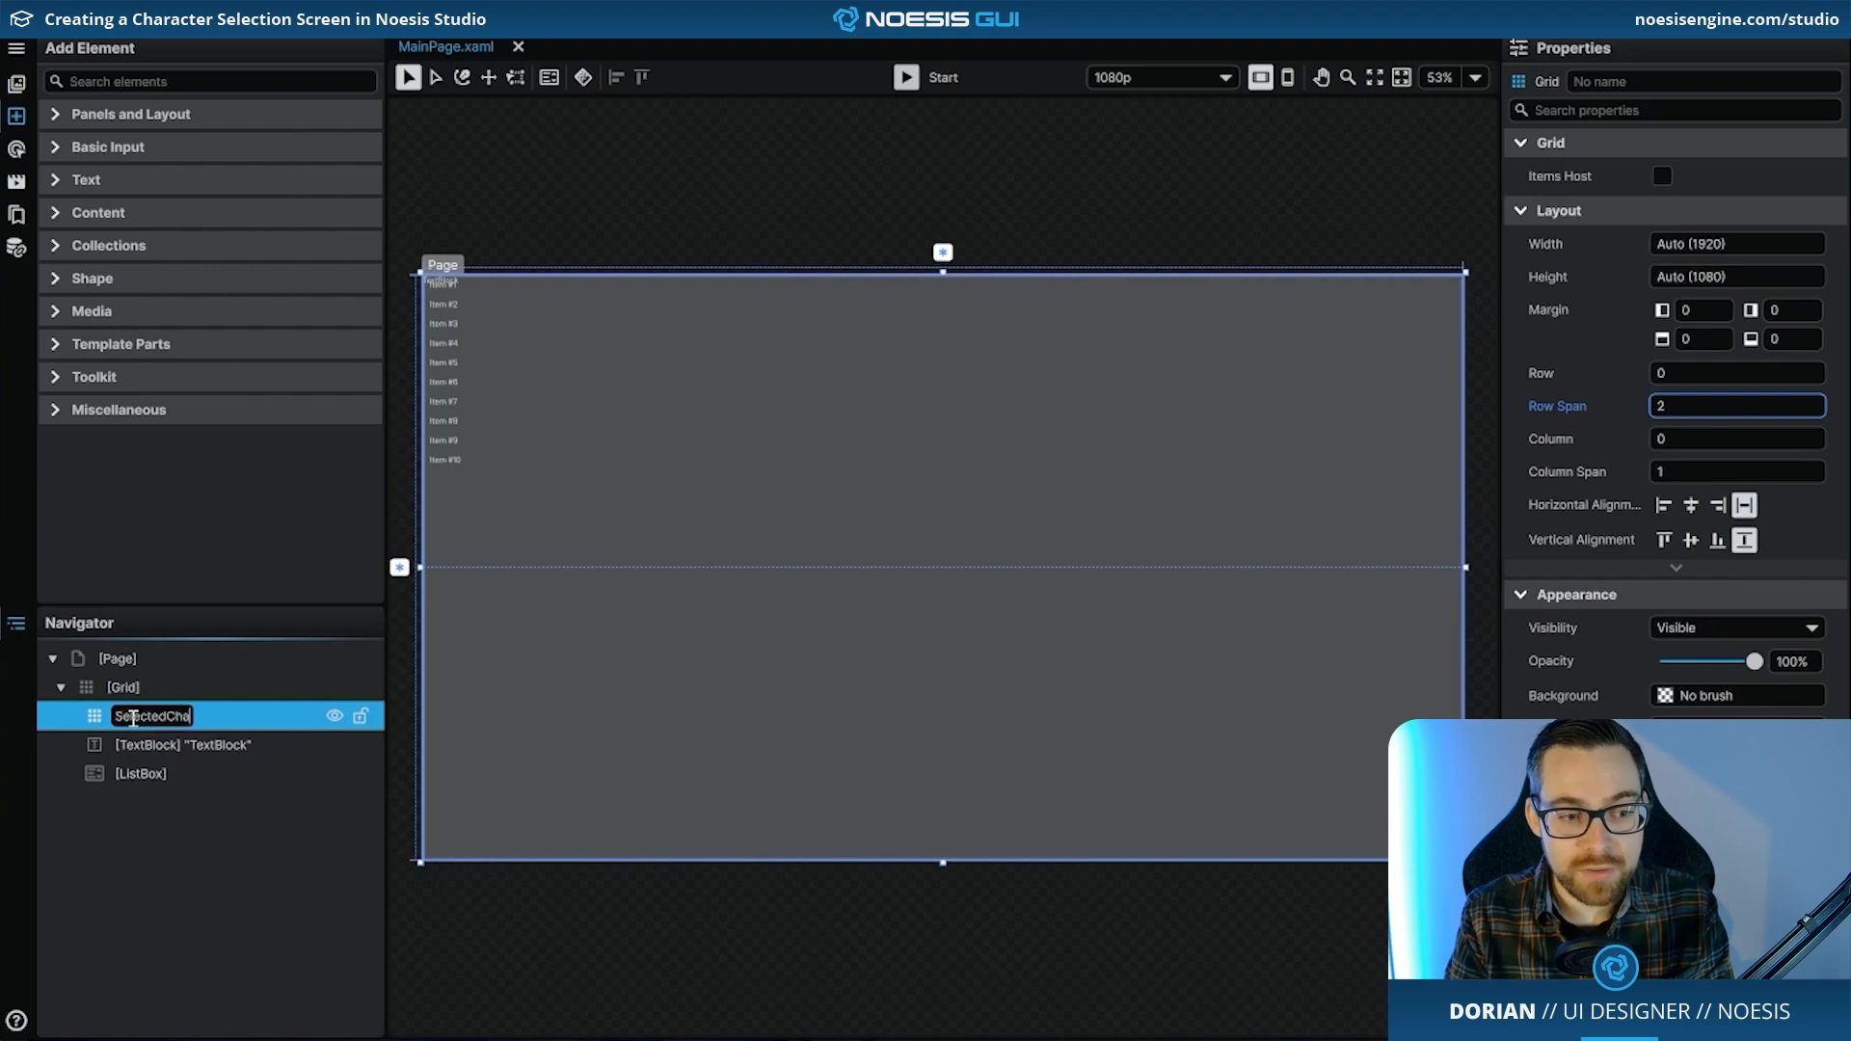
text(racter_)
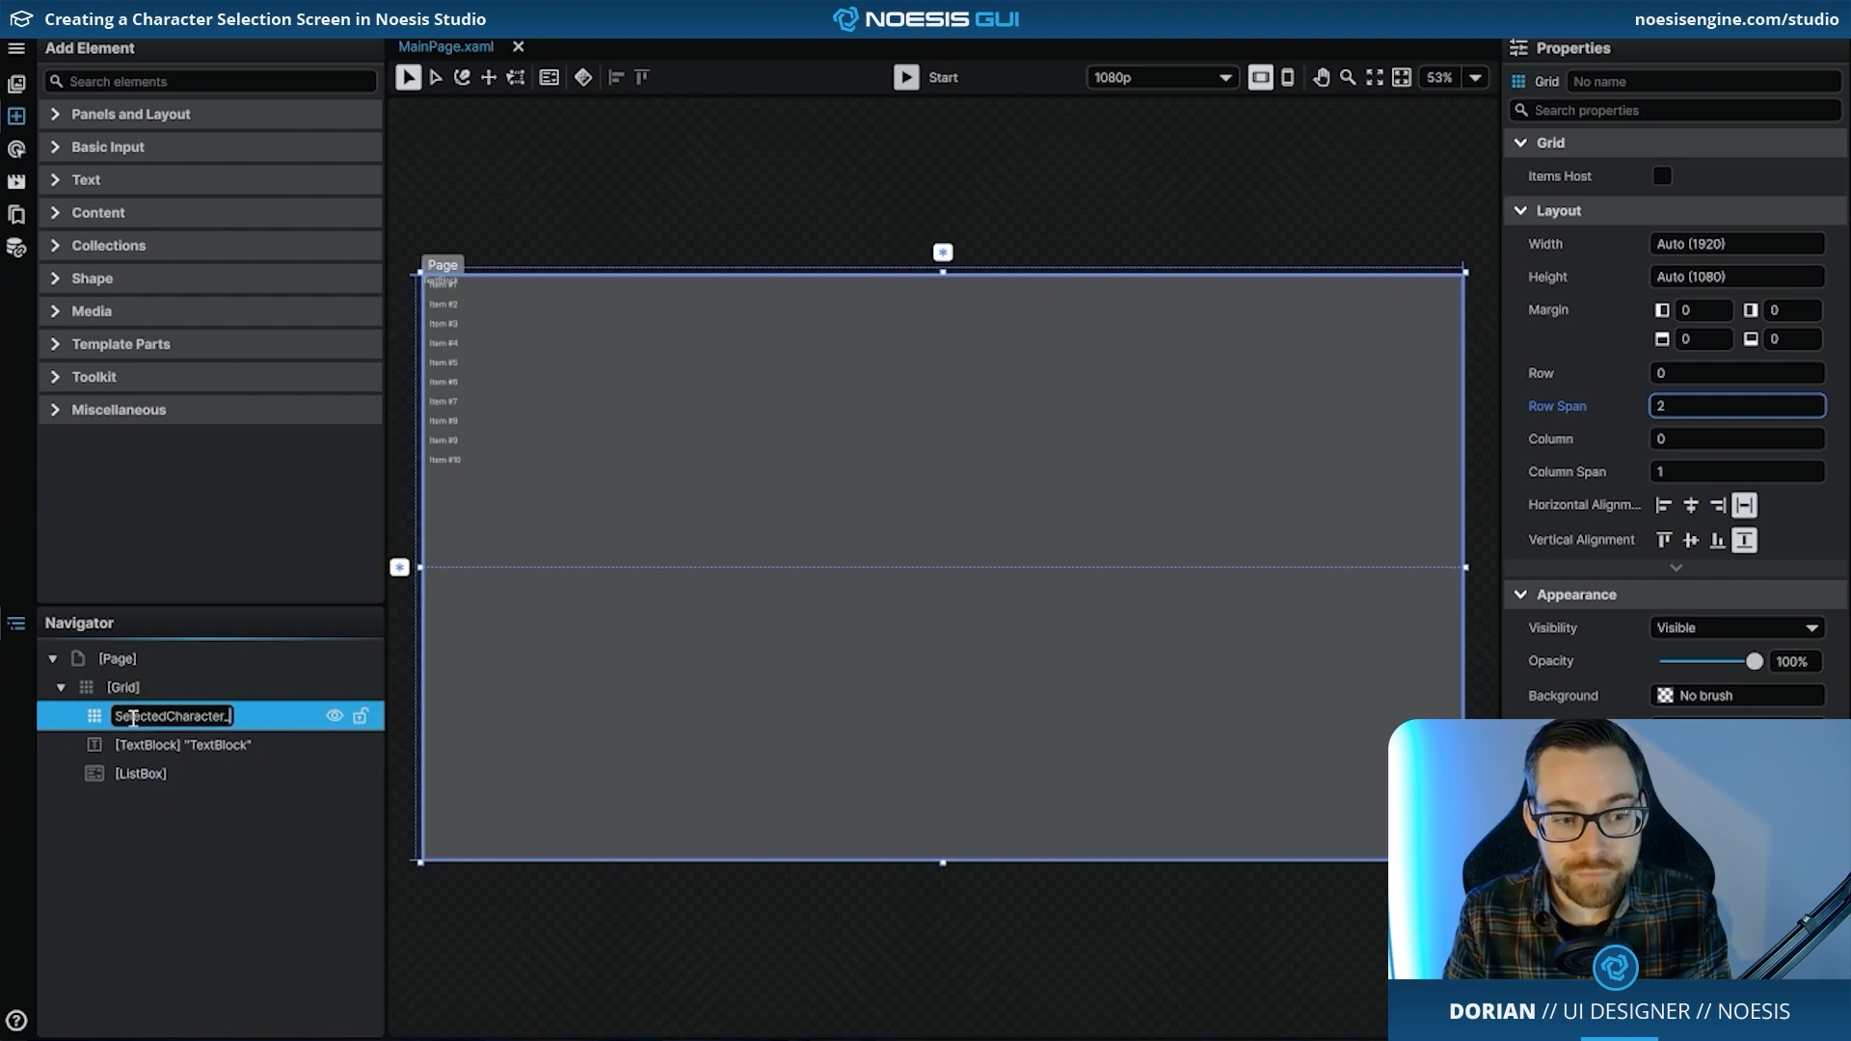
text(Visual)
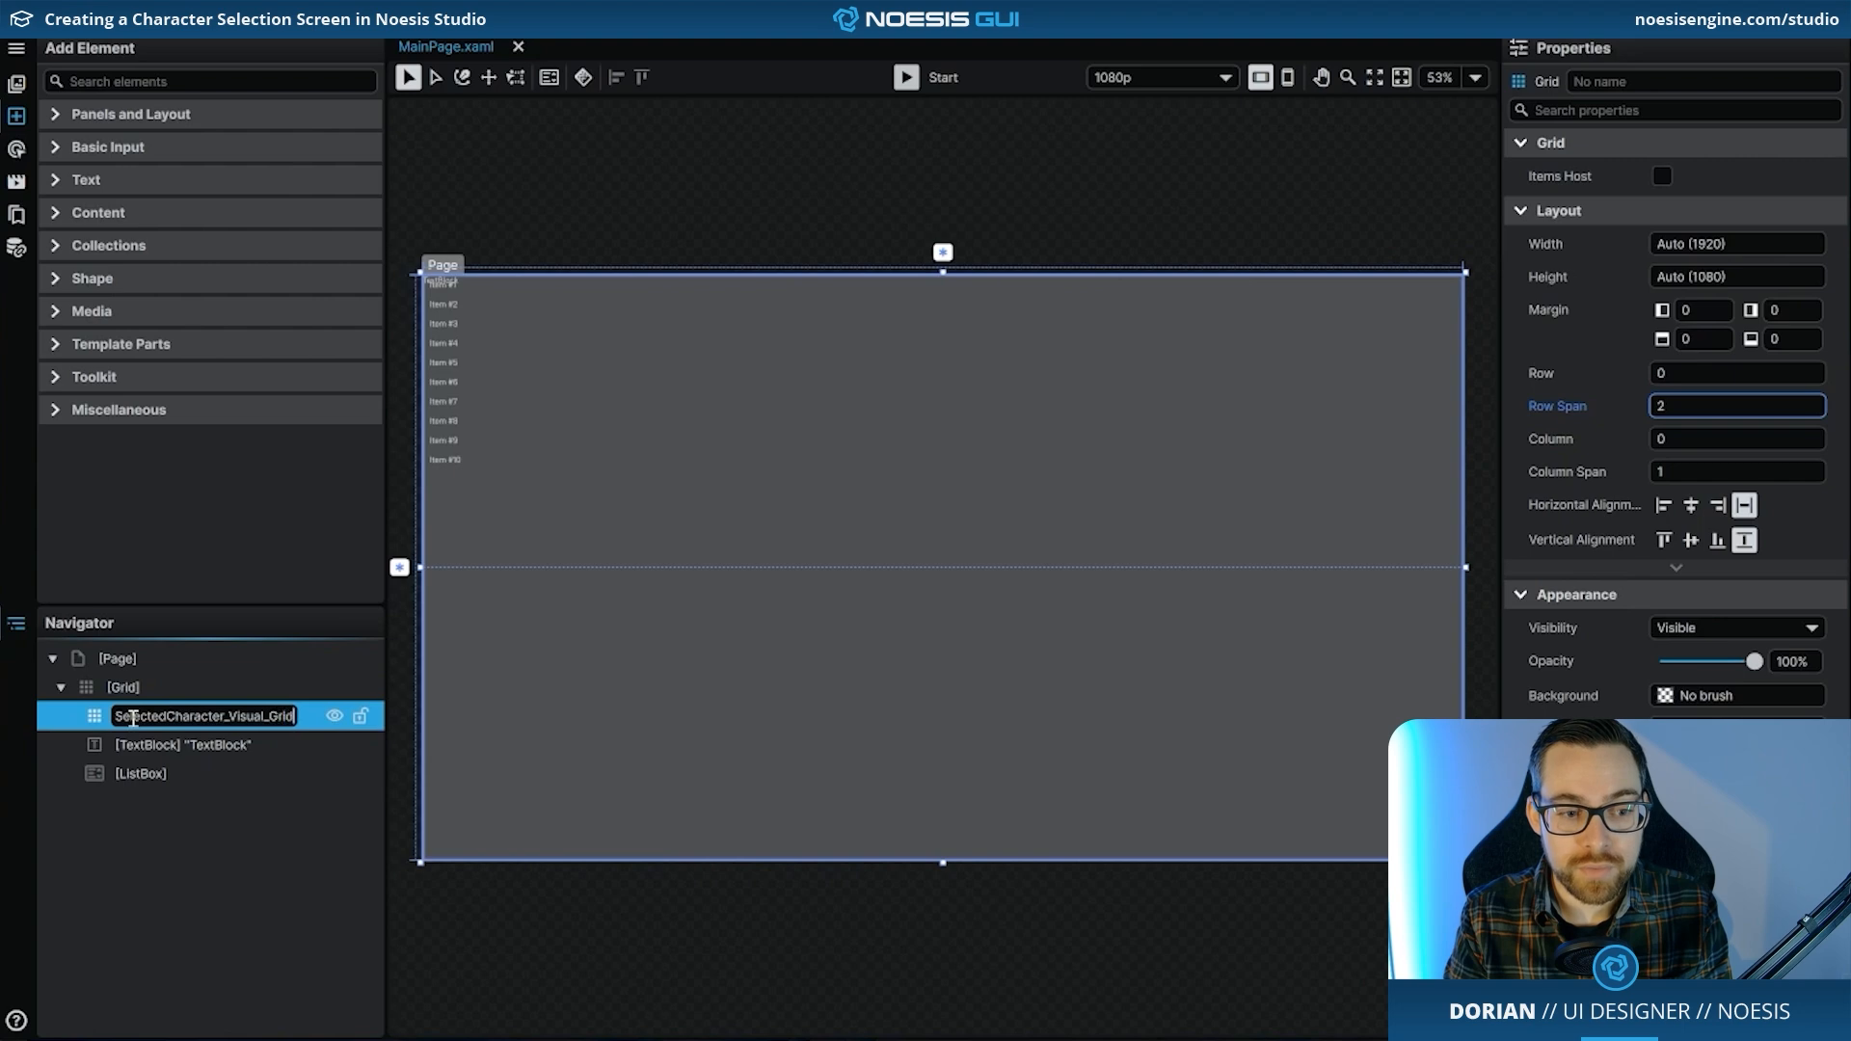
text(_Grid)
key(Return)
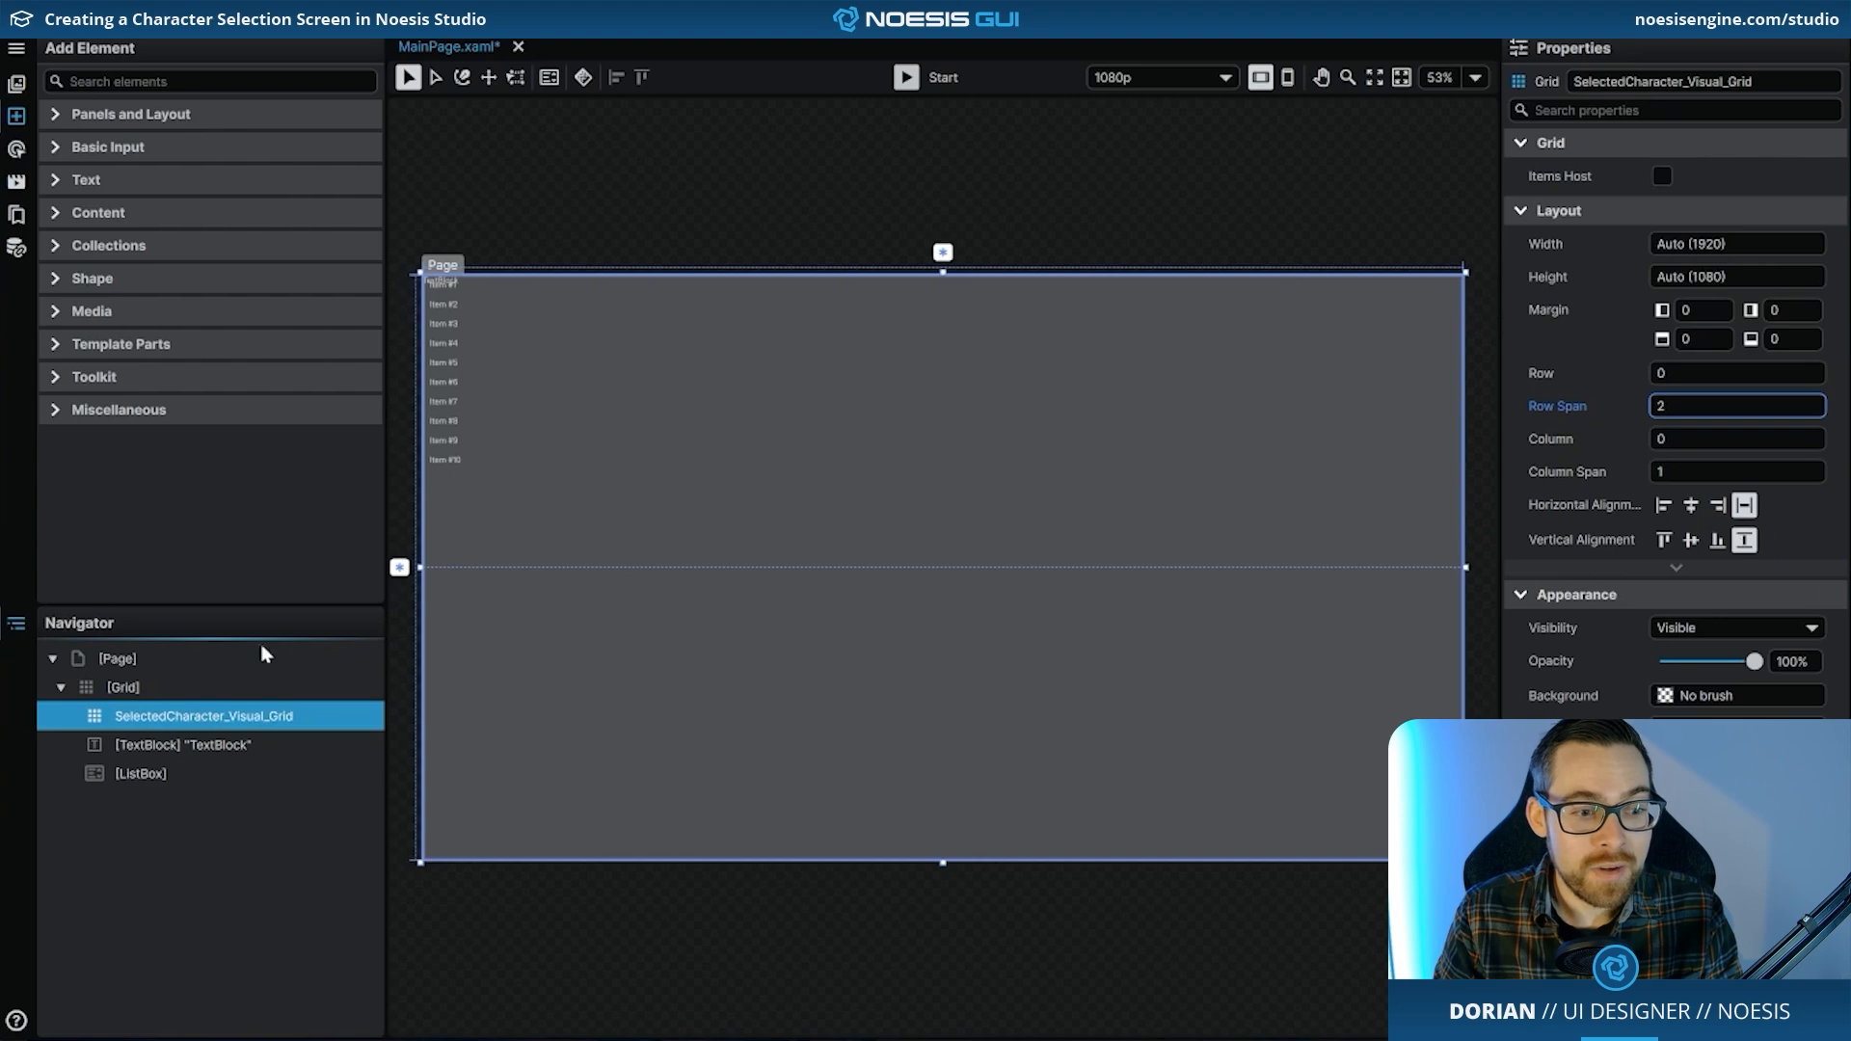
- Rename the TextBlock as SelectedCharacter_Name_TextBlock
double_click(182, 746)
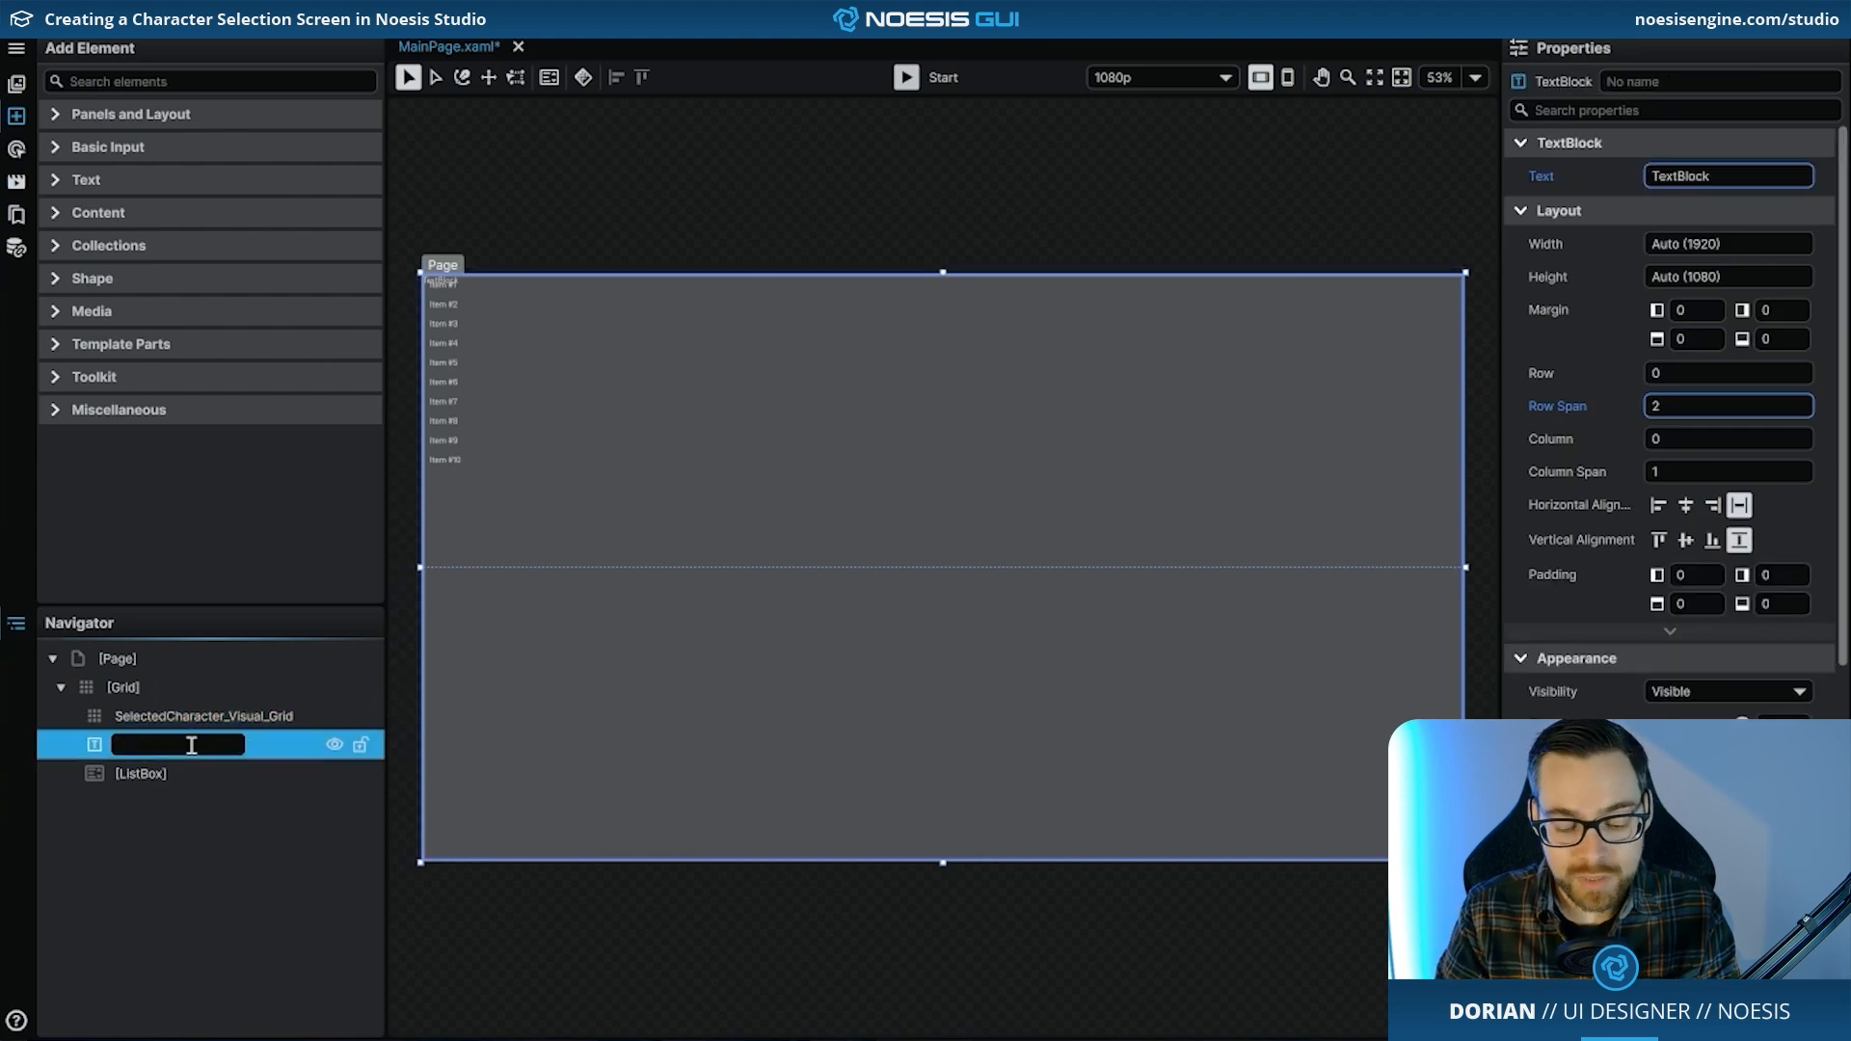
text(SelectedCharac)
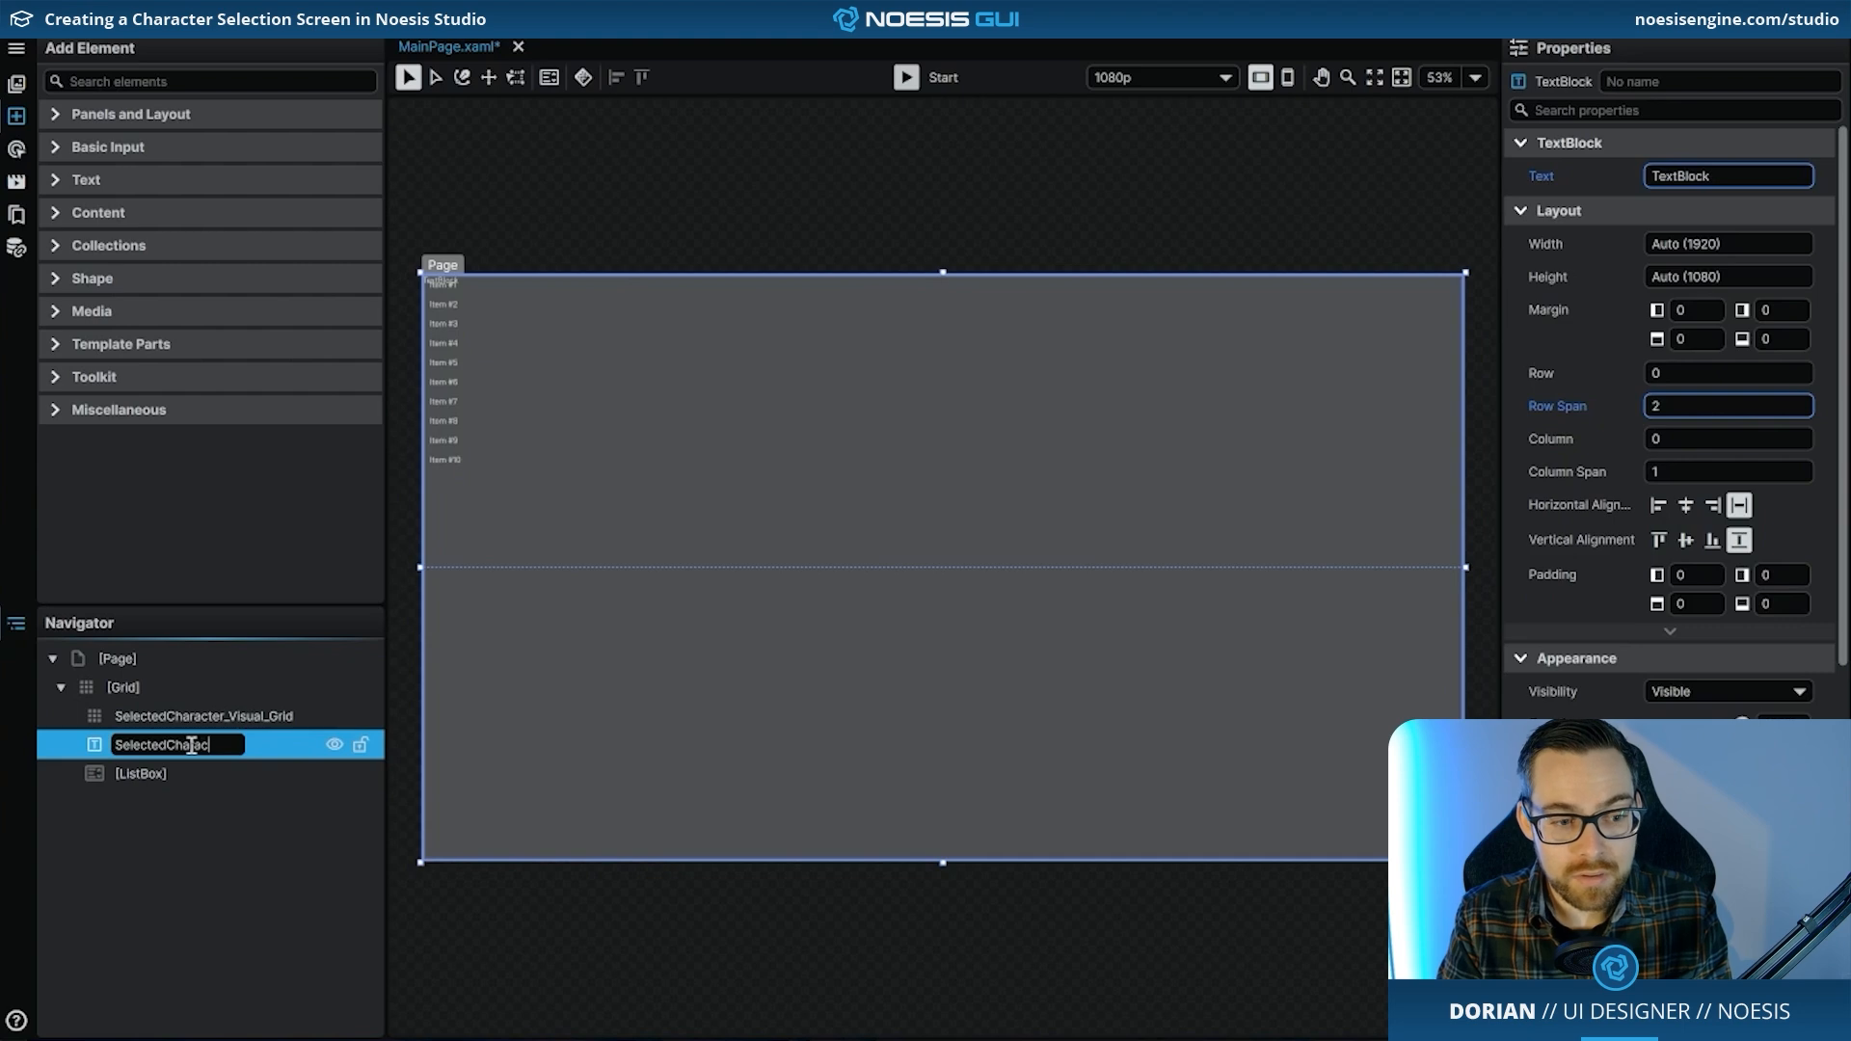
text(ter_Name_T)
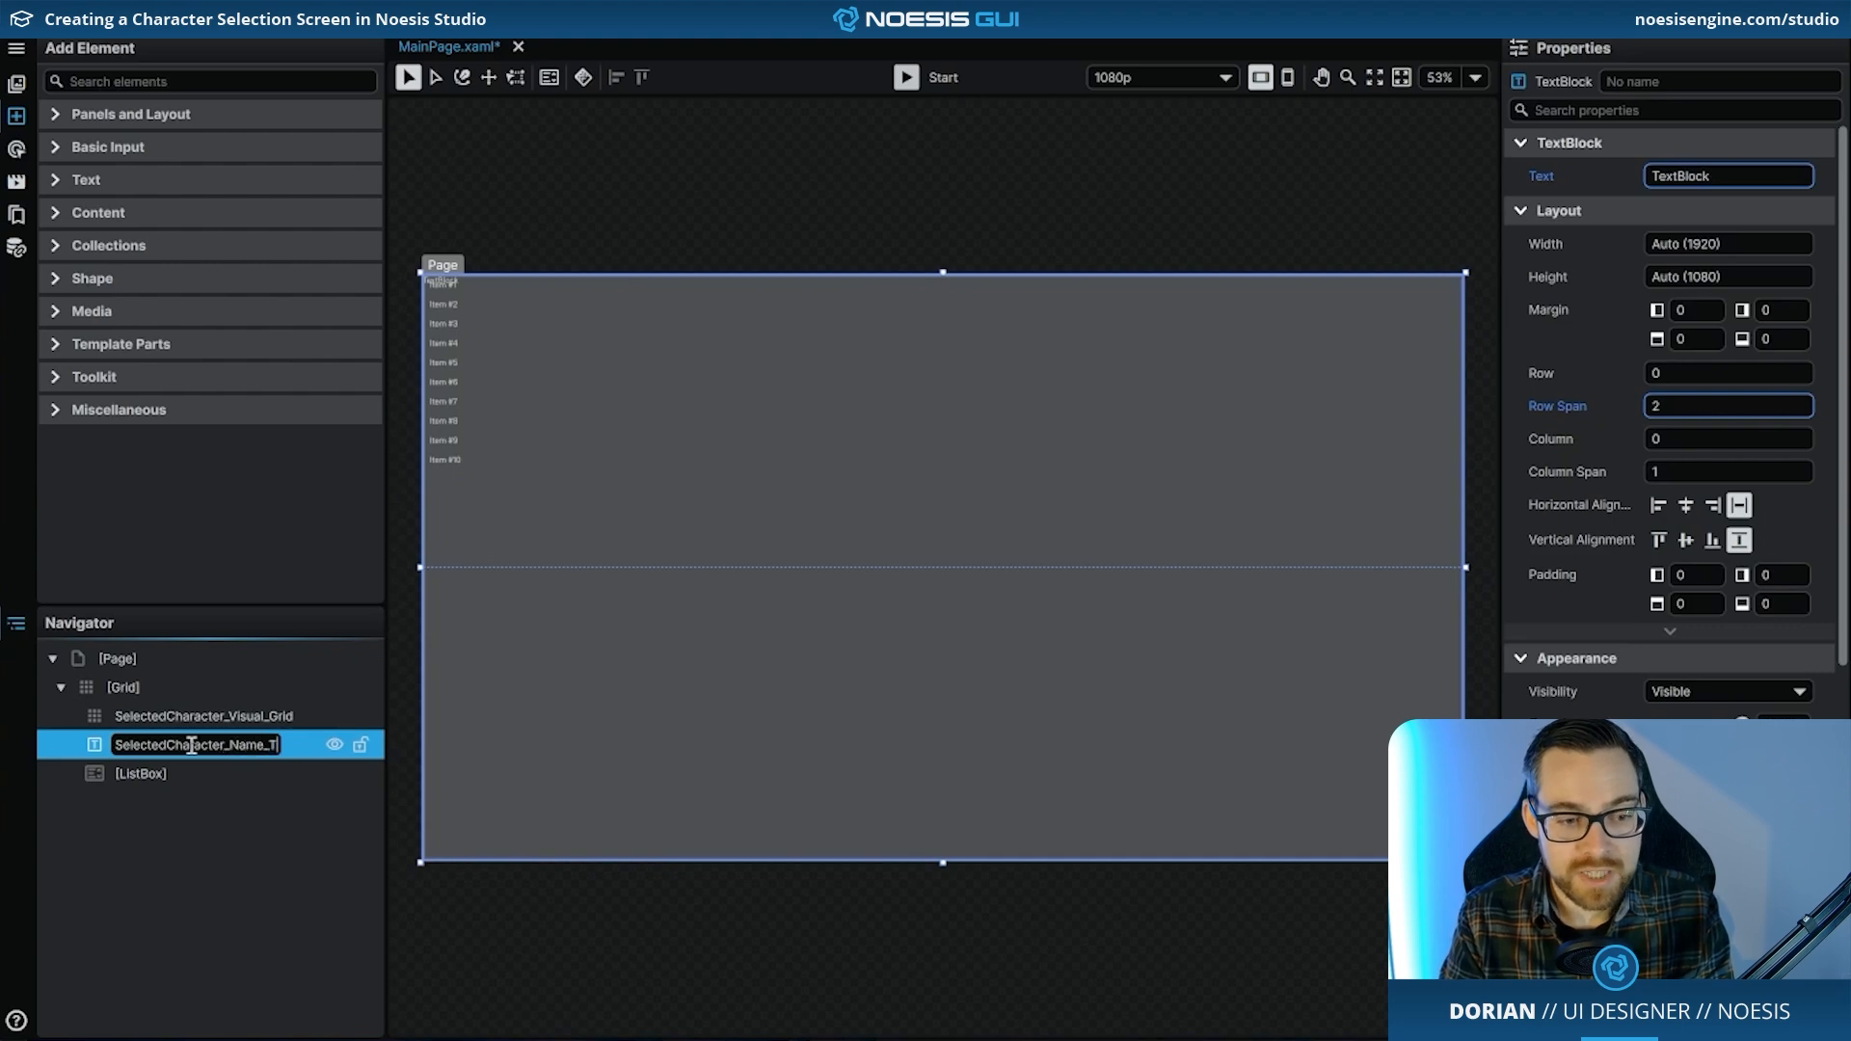
text(extBlock)
key(Return)
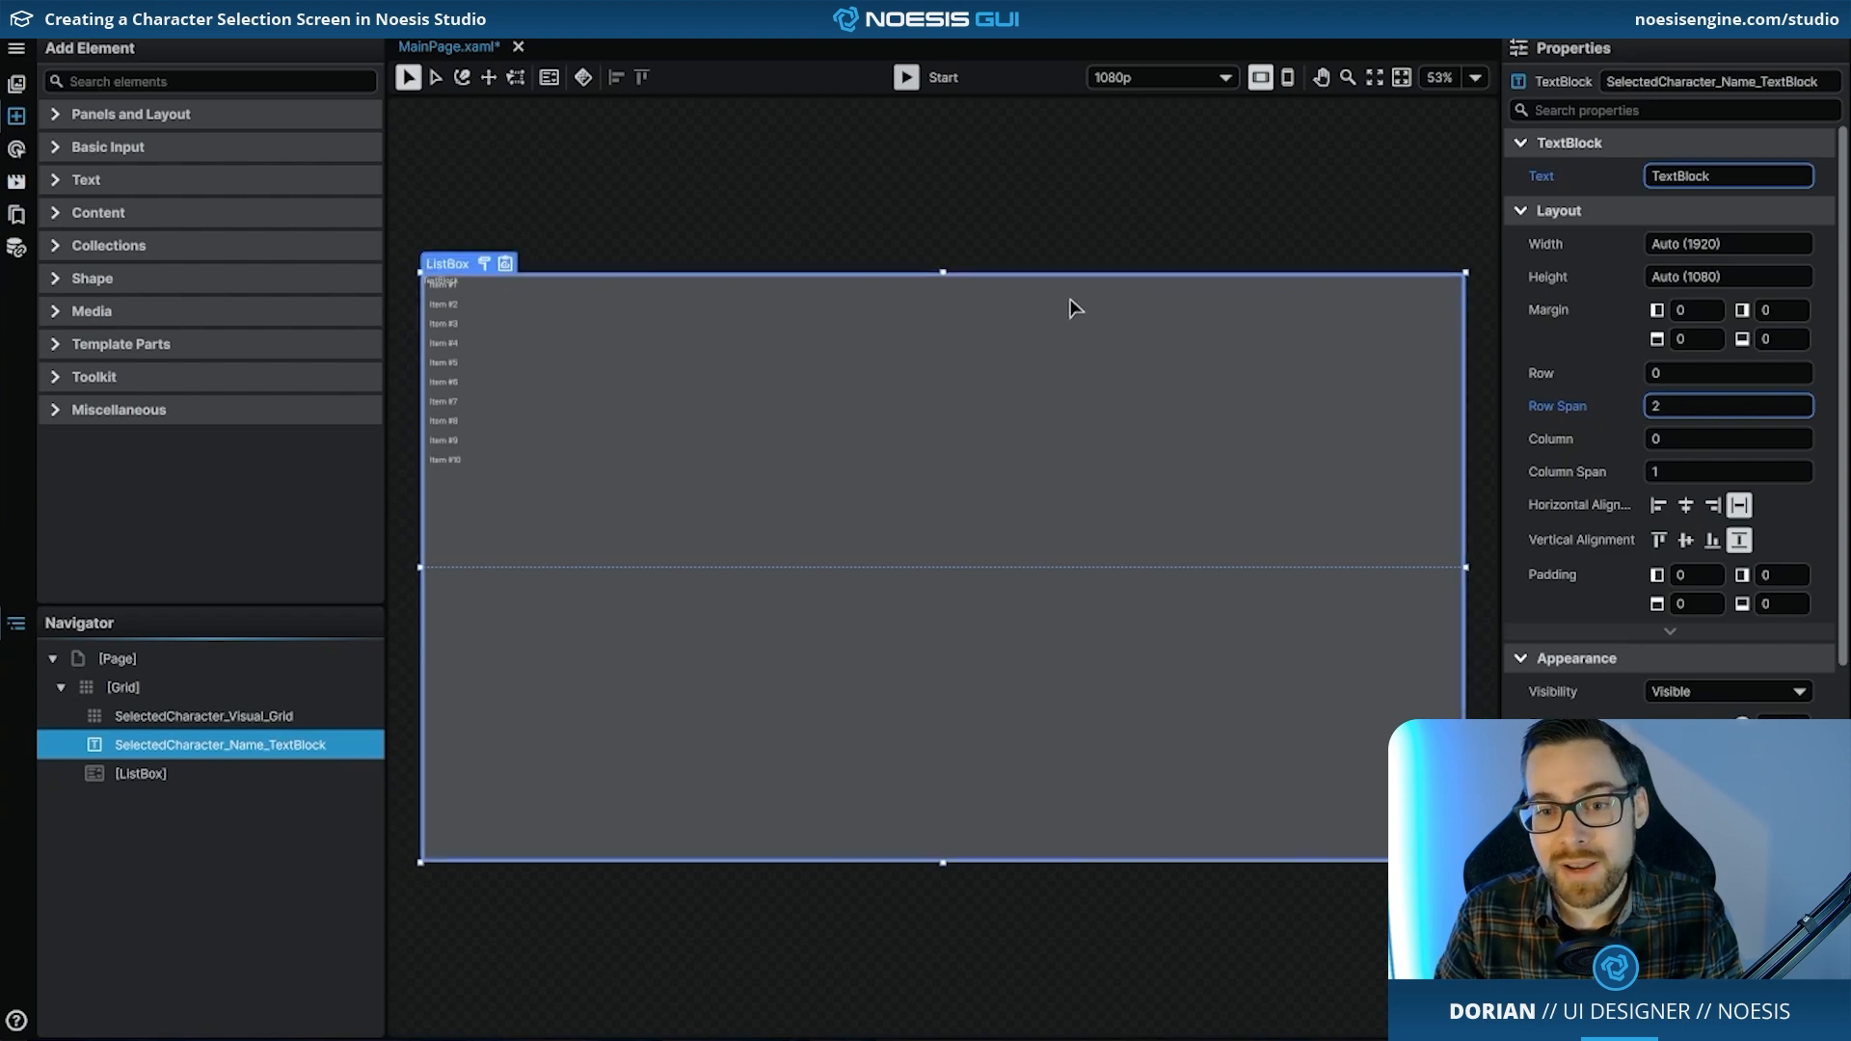
- Set the row span of SelectedCharacter_Name_TextBlock to 1 and its vertical alignment to bottom
click(1722, 406)
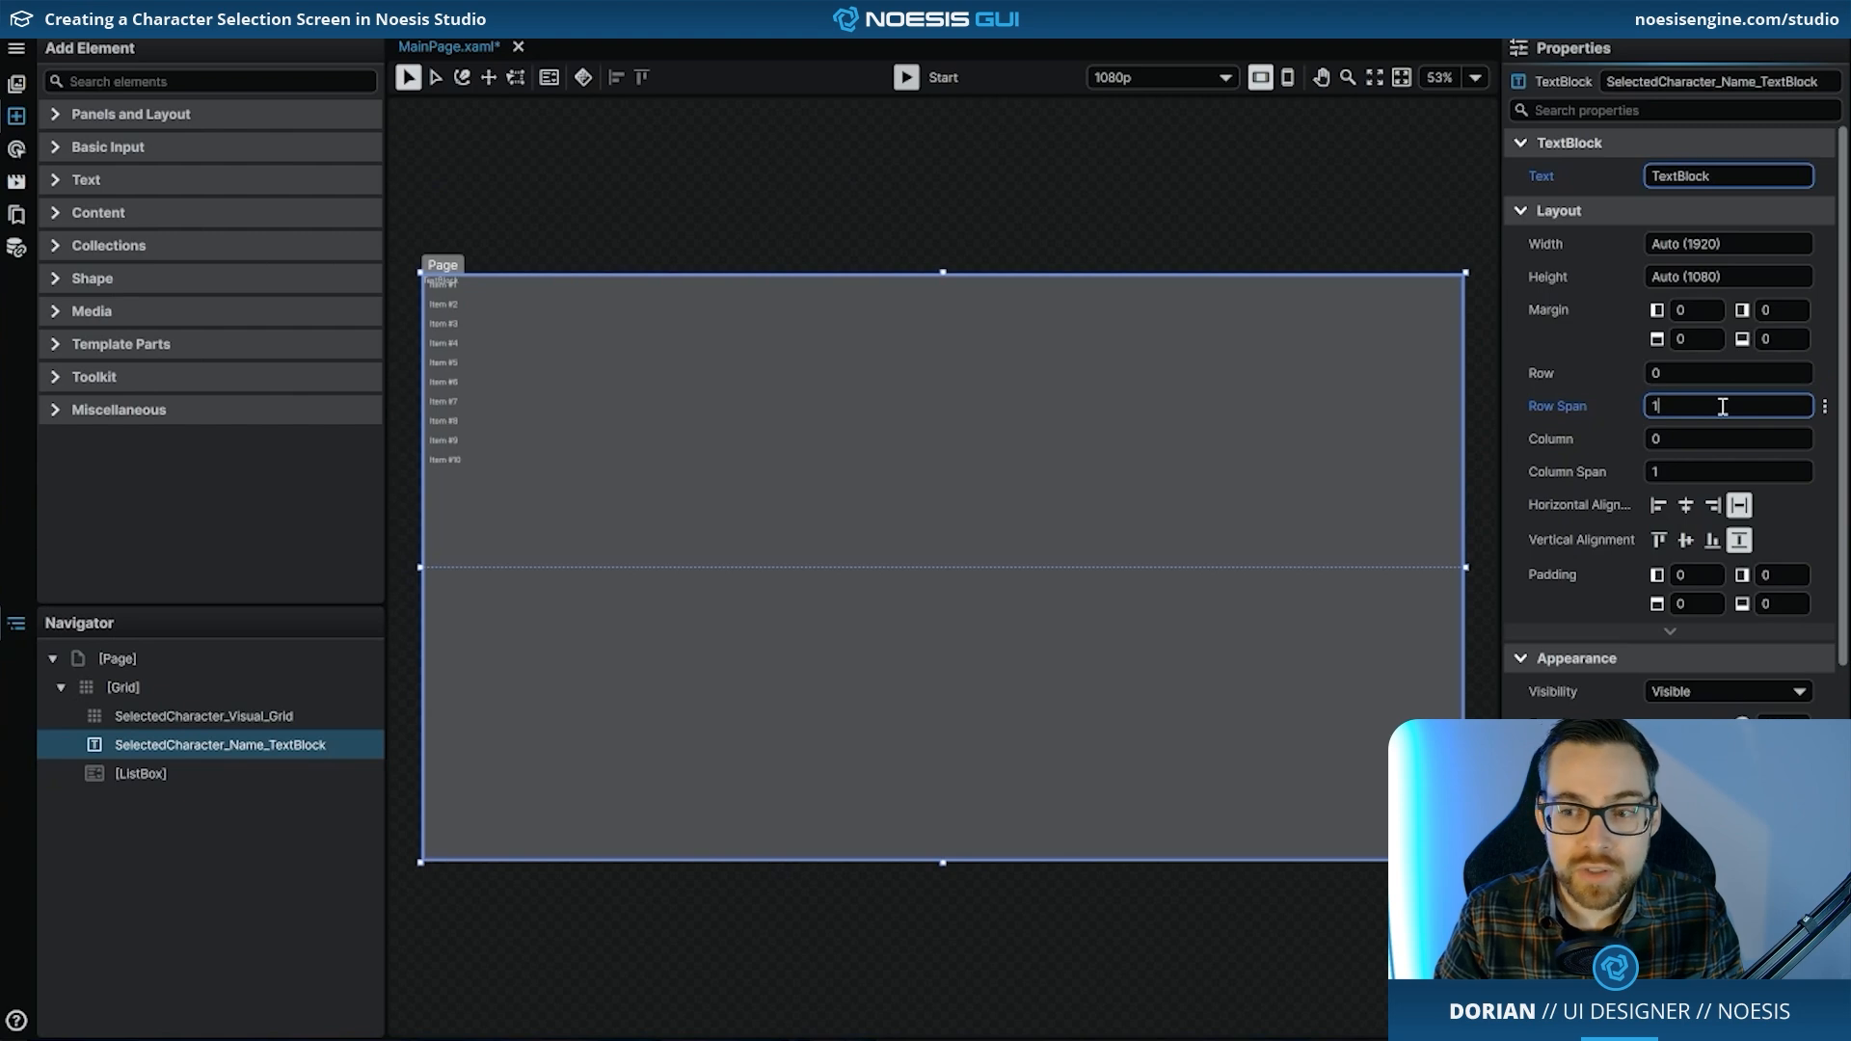
text(1)
key(Return)
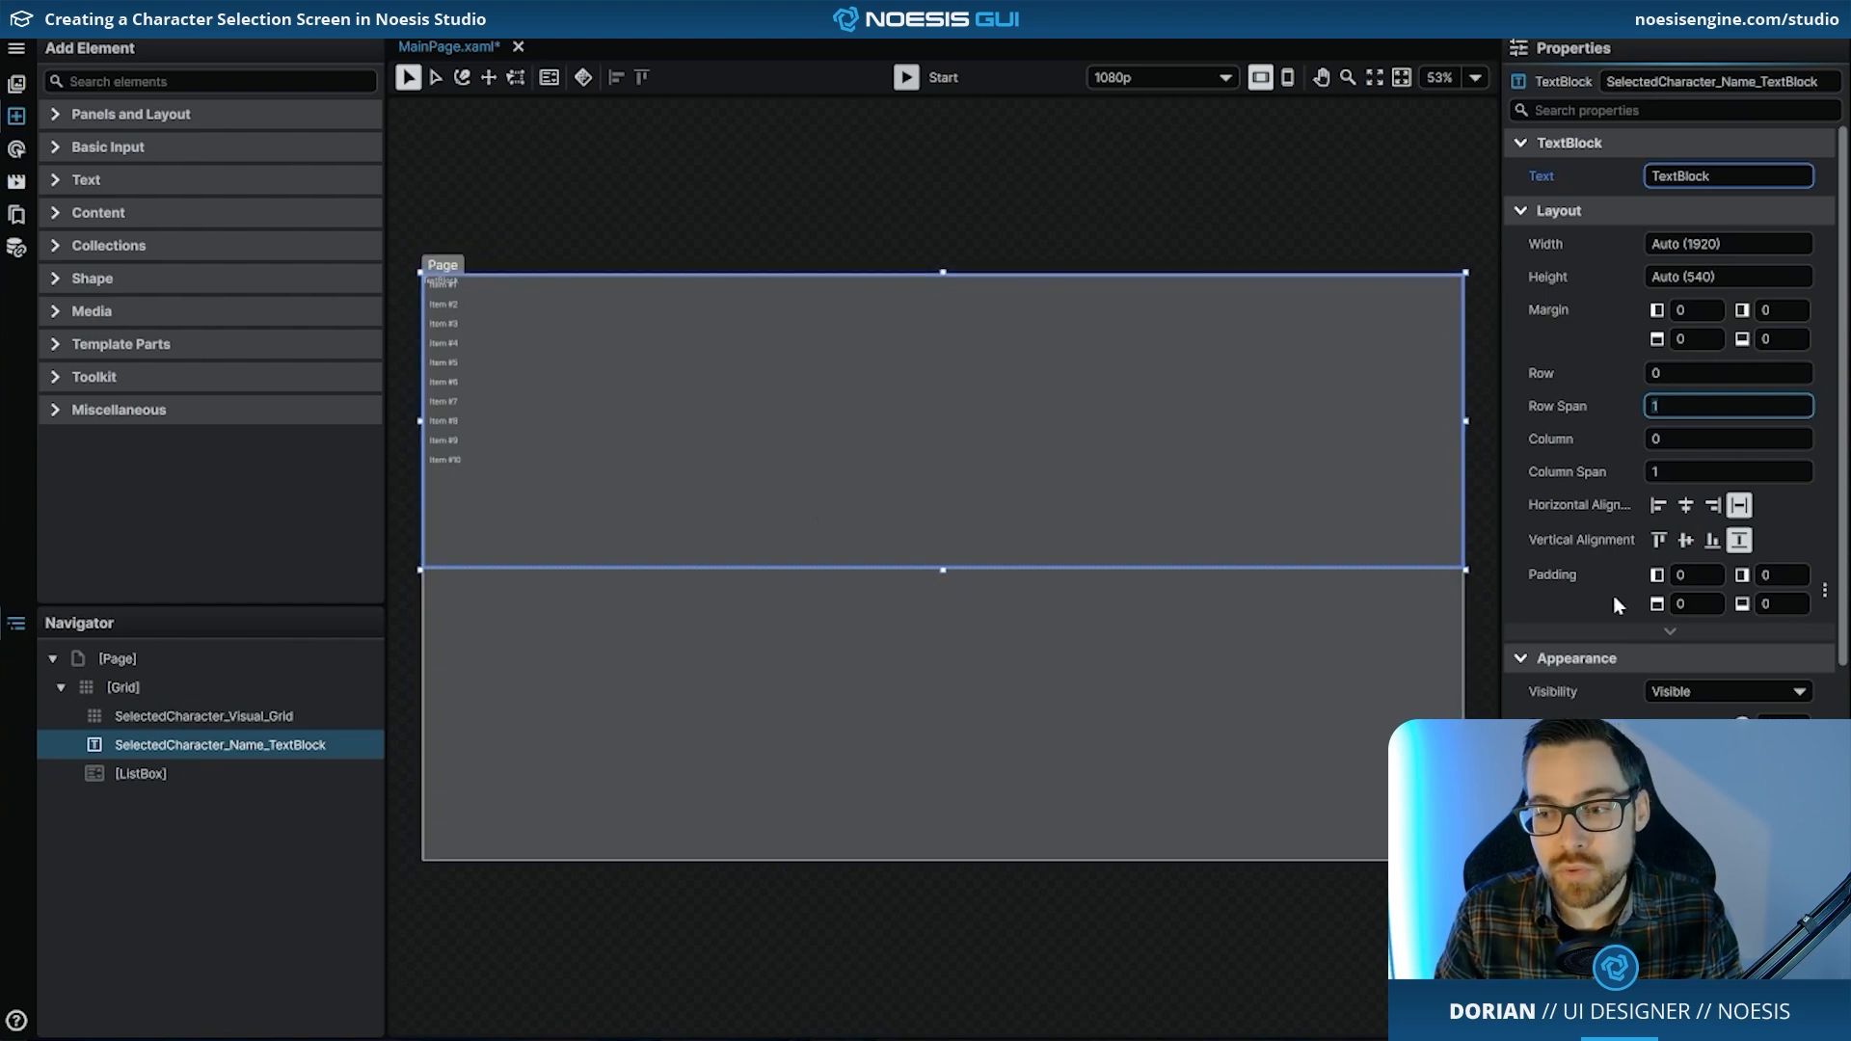
scroll(1614, 599, down, 1)
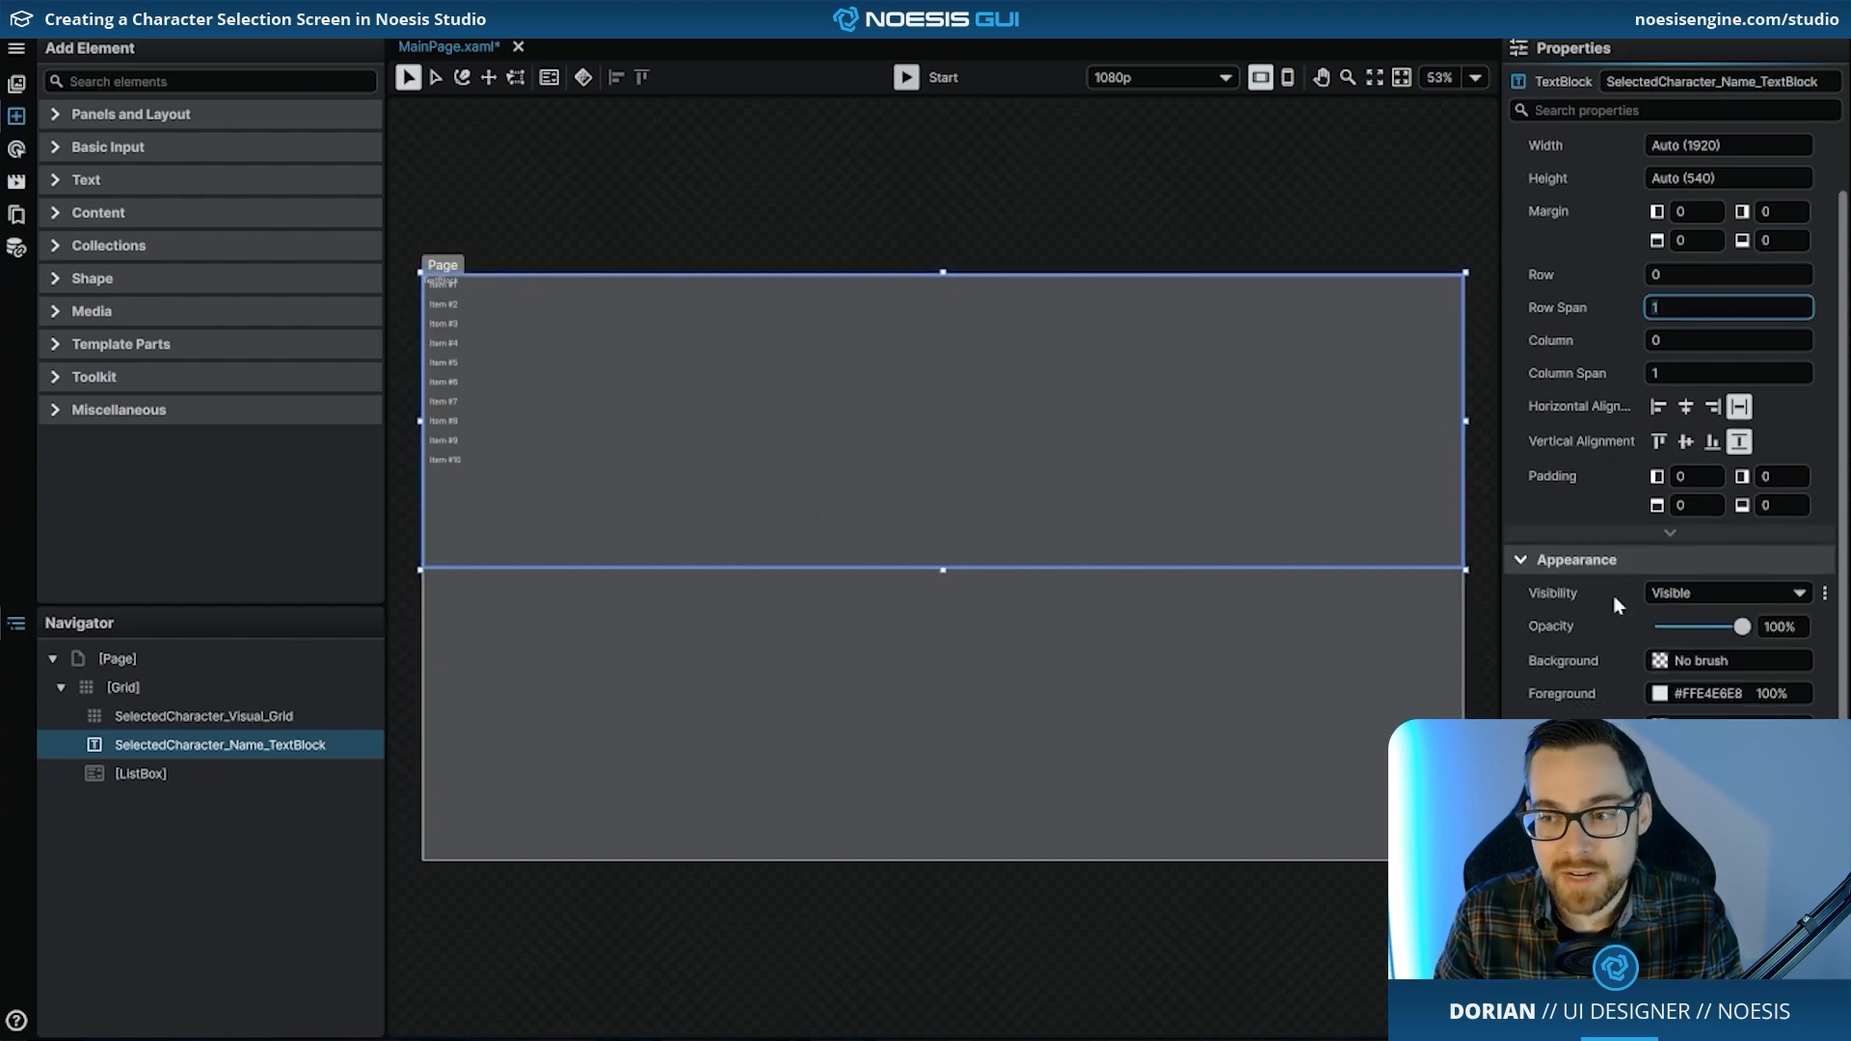
click(1711, 443)
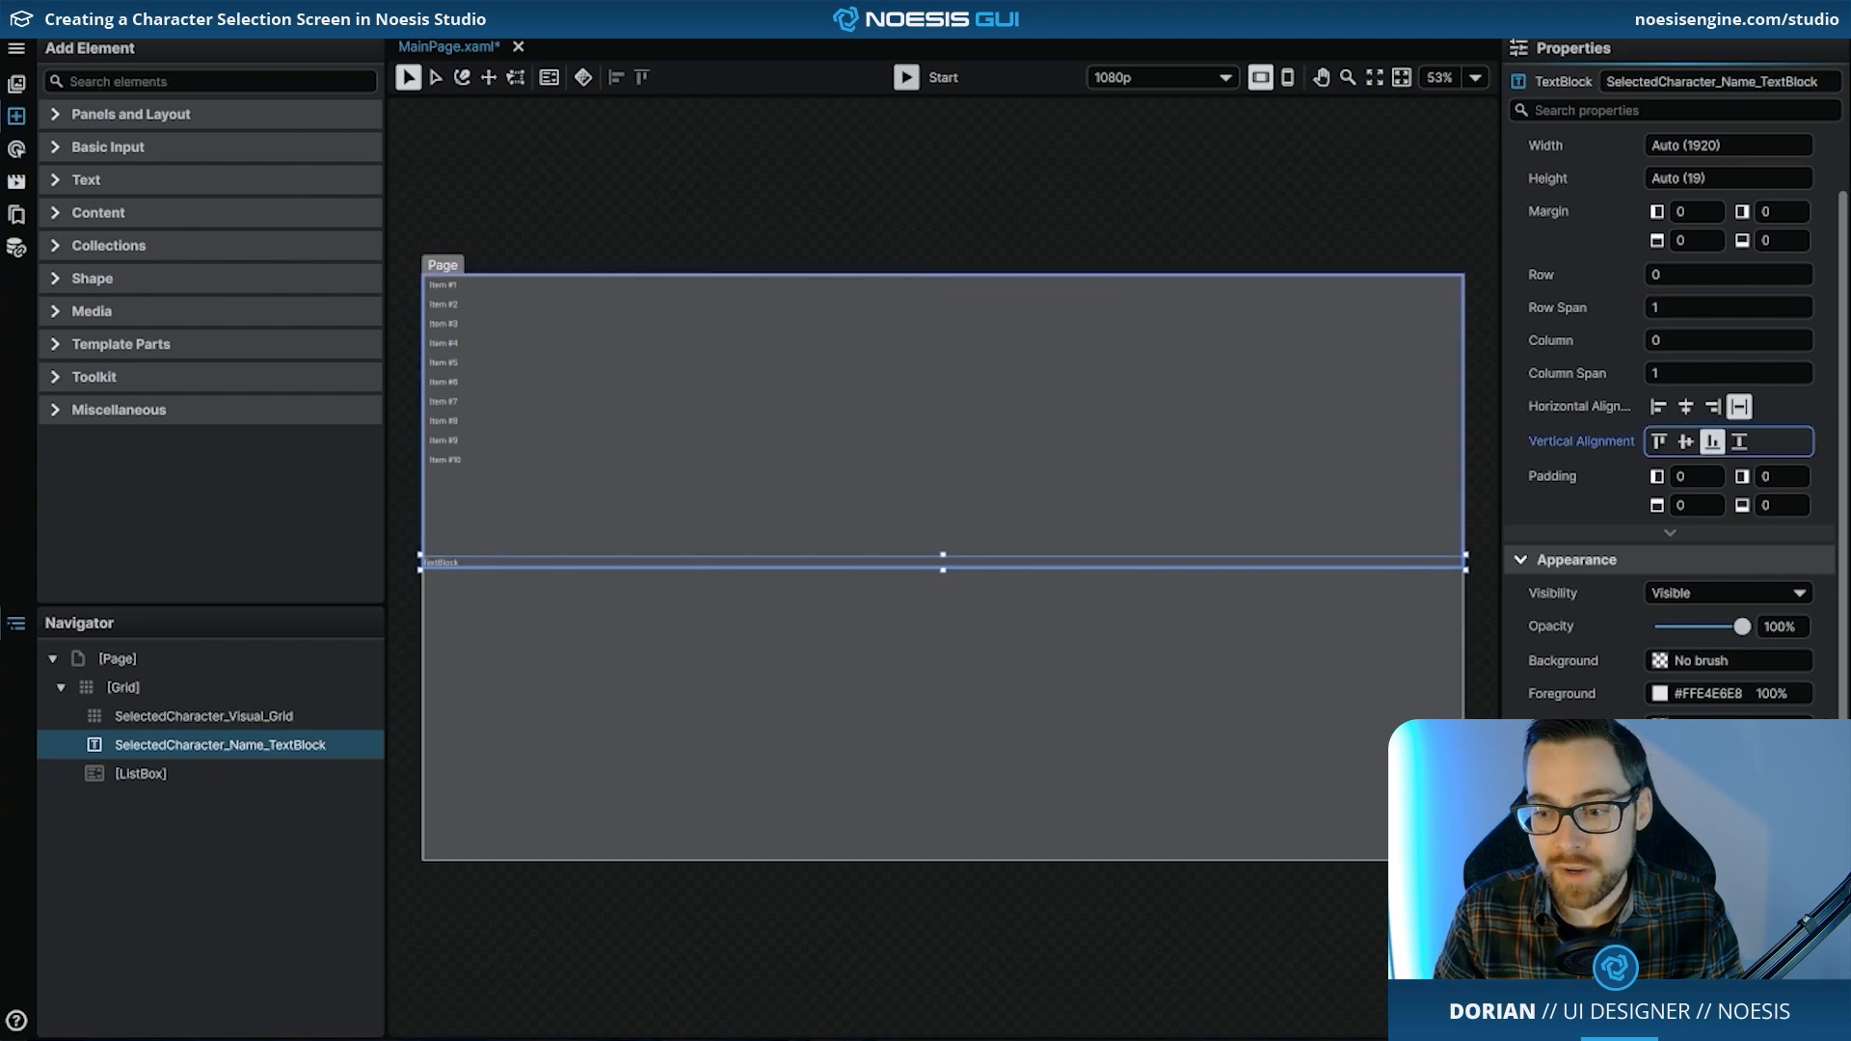
- Set the font size of SelectedCharacter_Name_TextBlock to 48
scroll(1600, 692, down, 4)
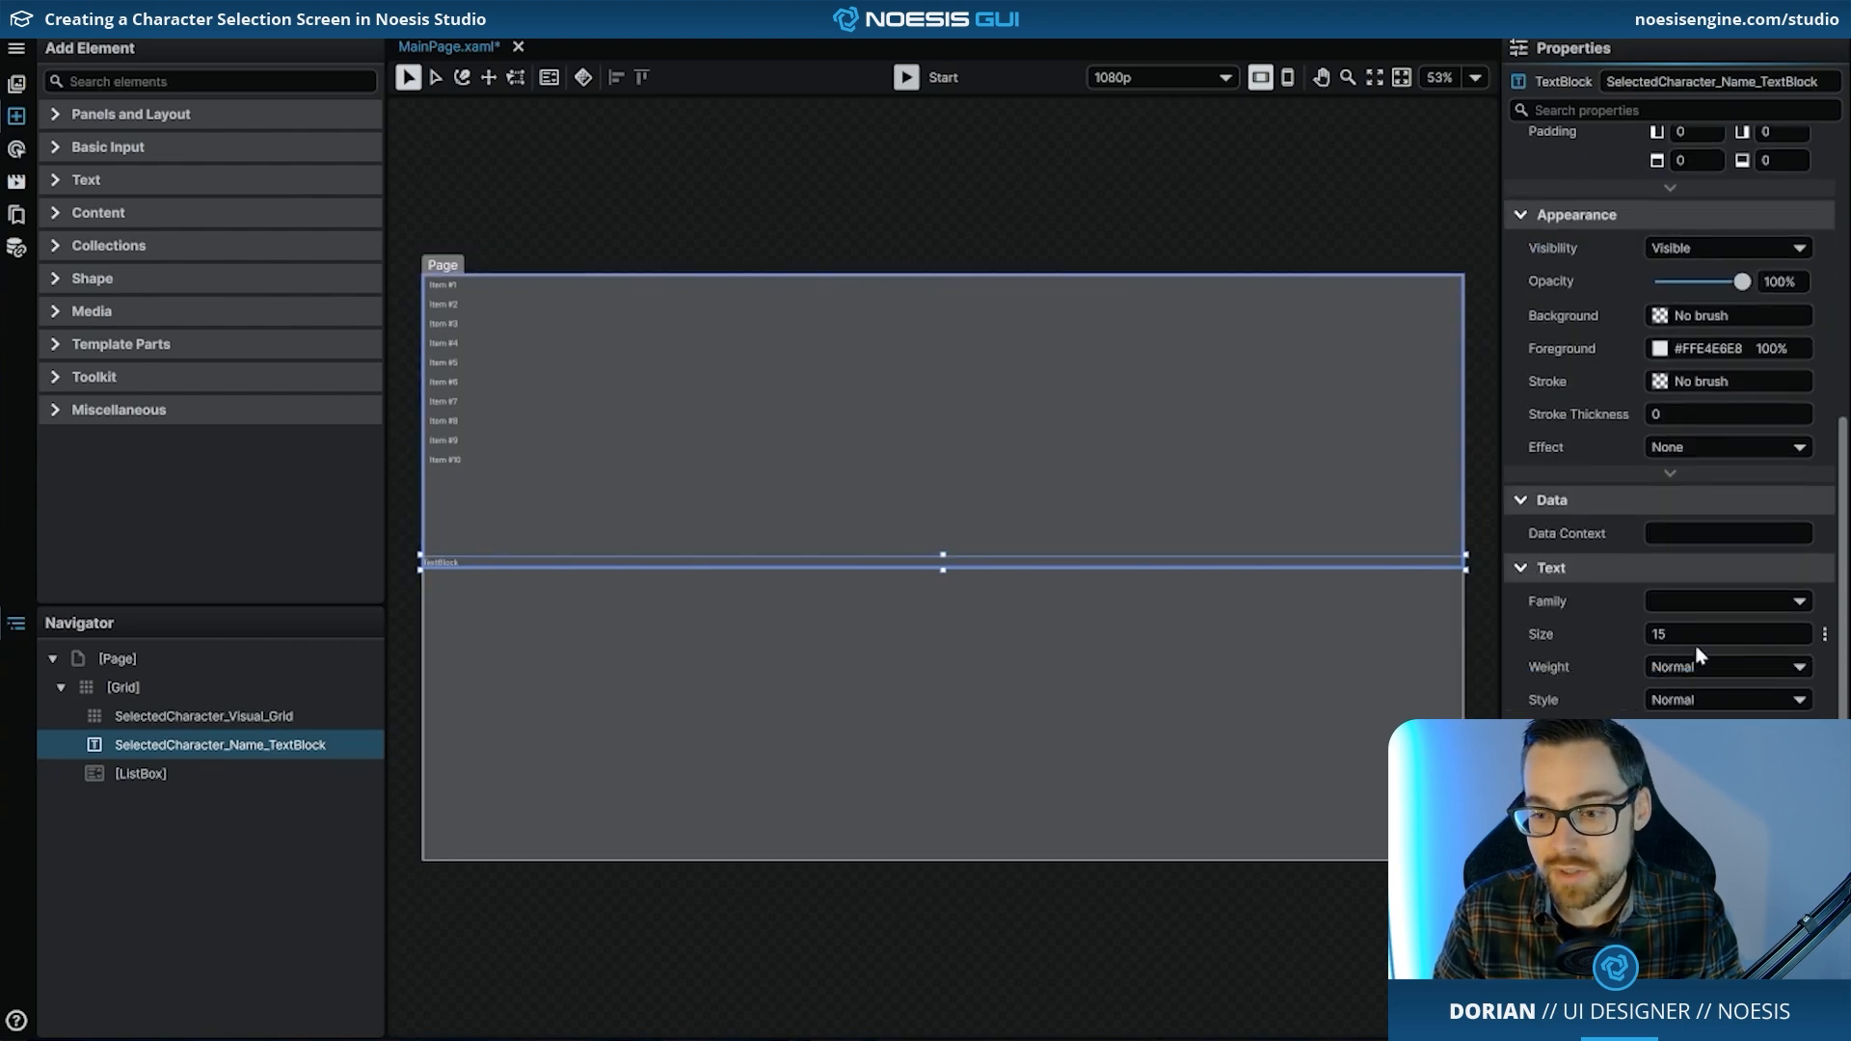
click(1699, 634)
text(48)
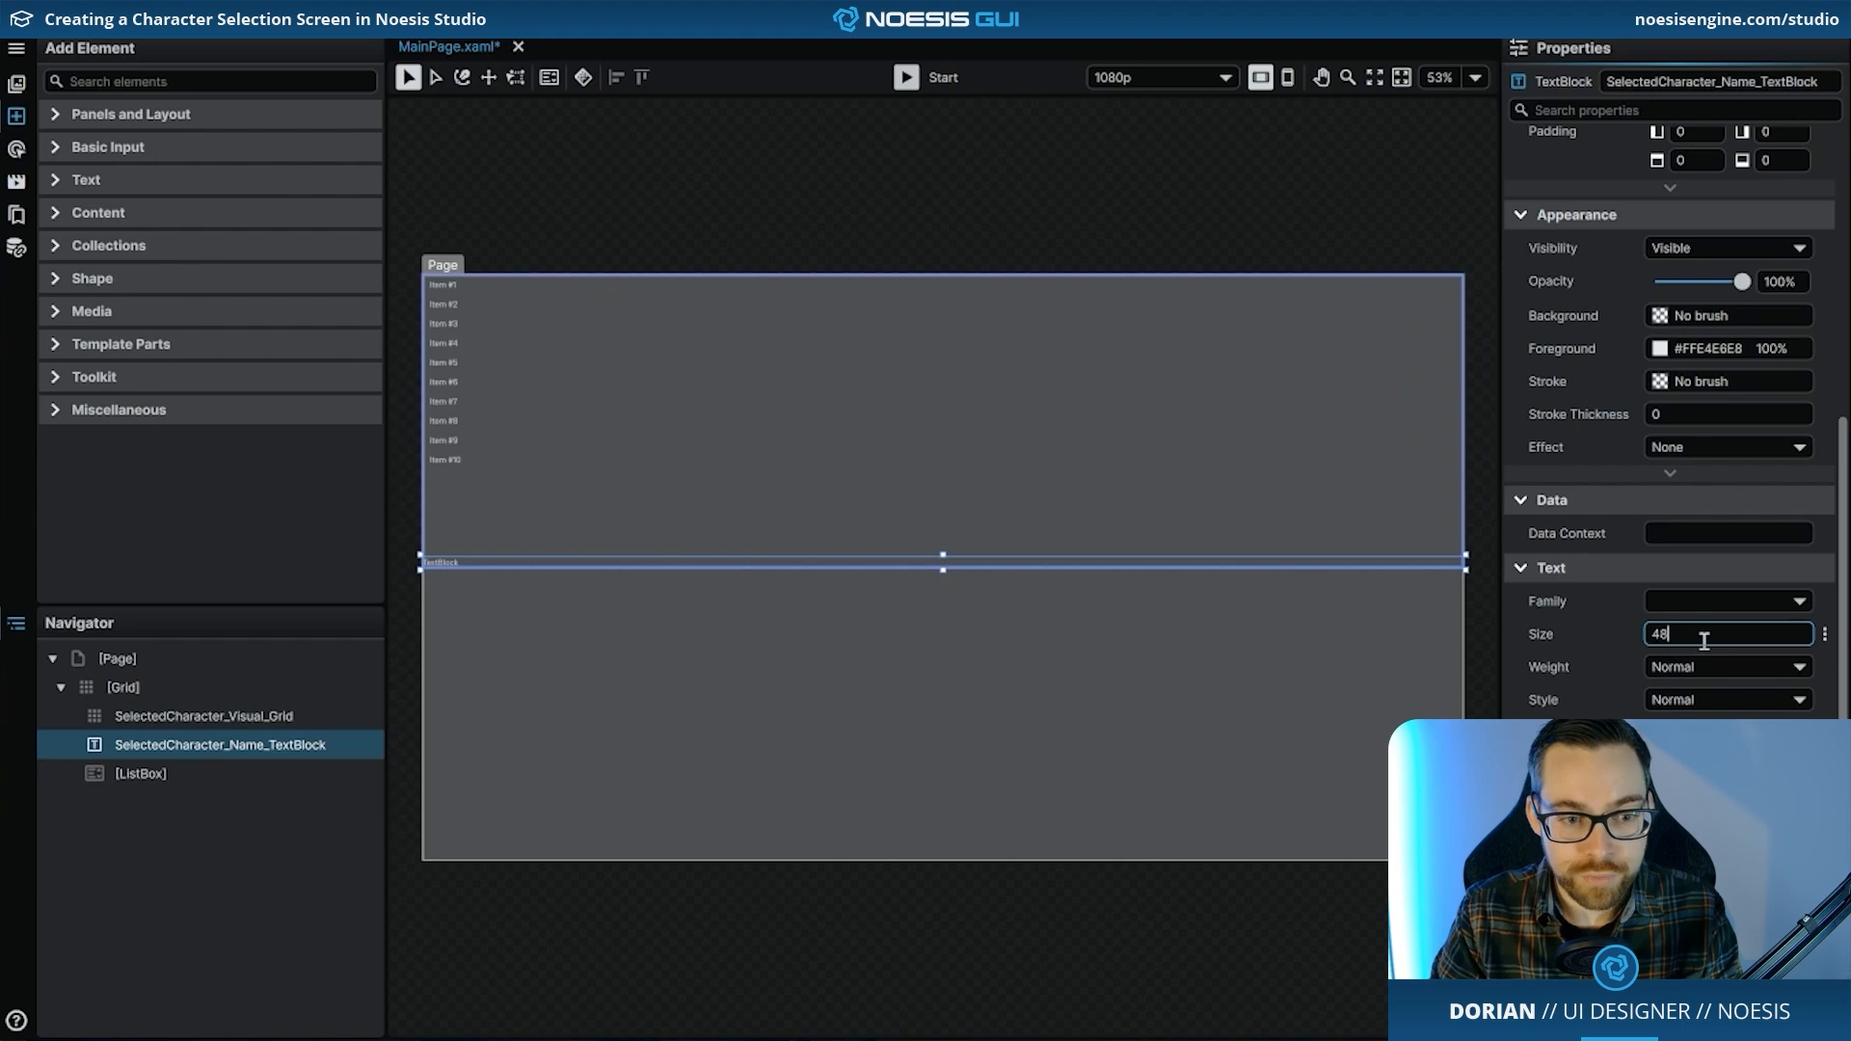
key(Return)
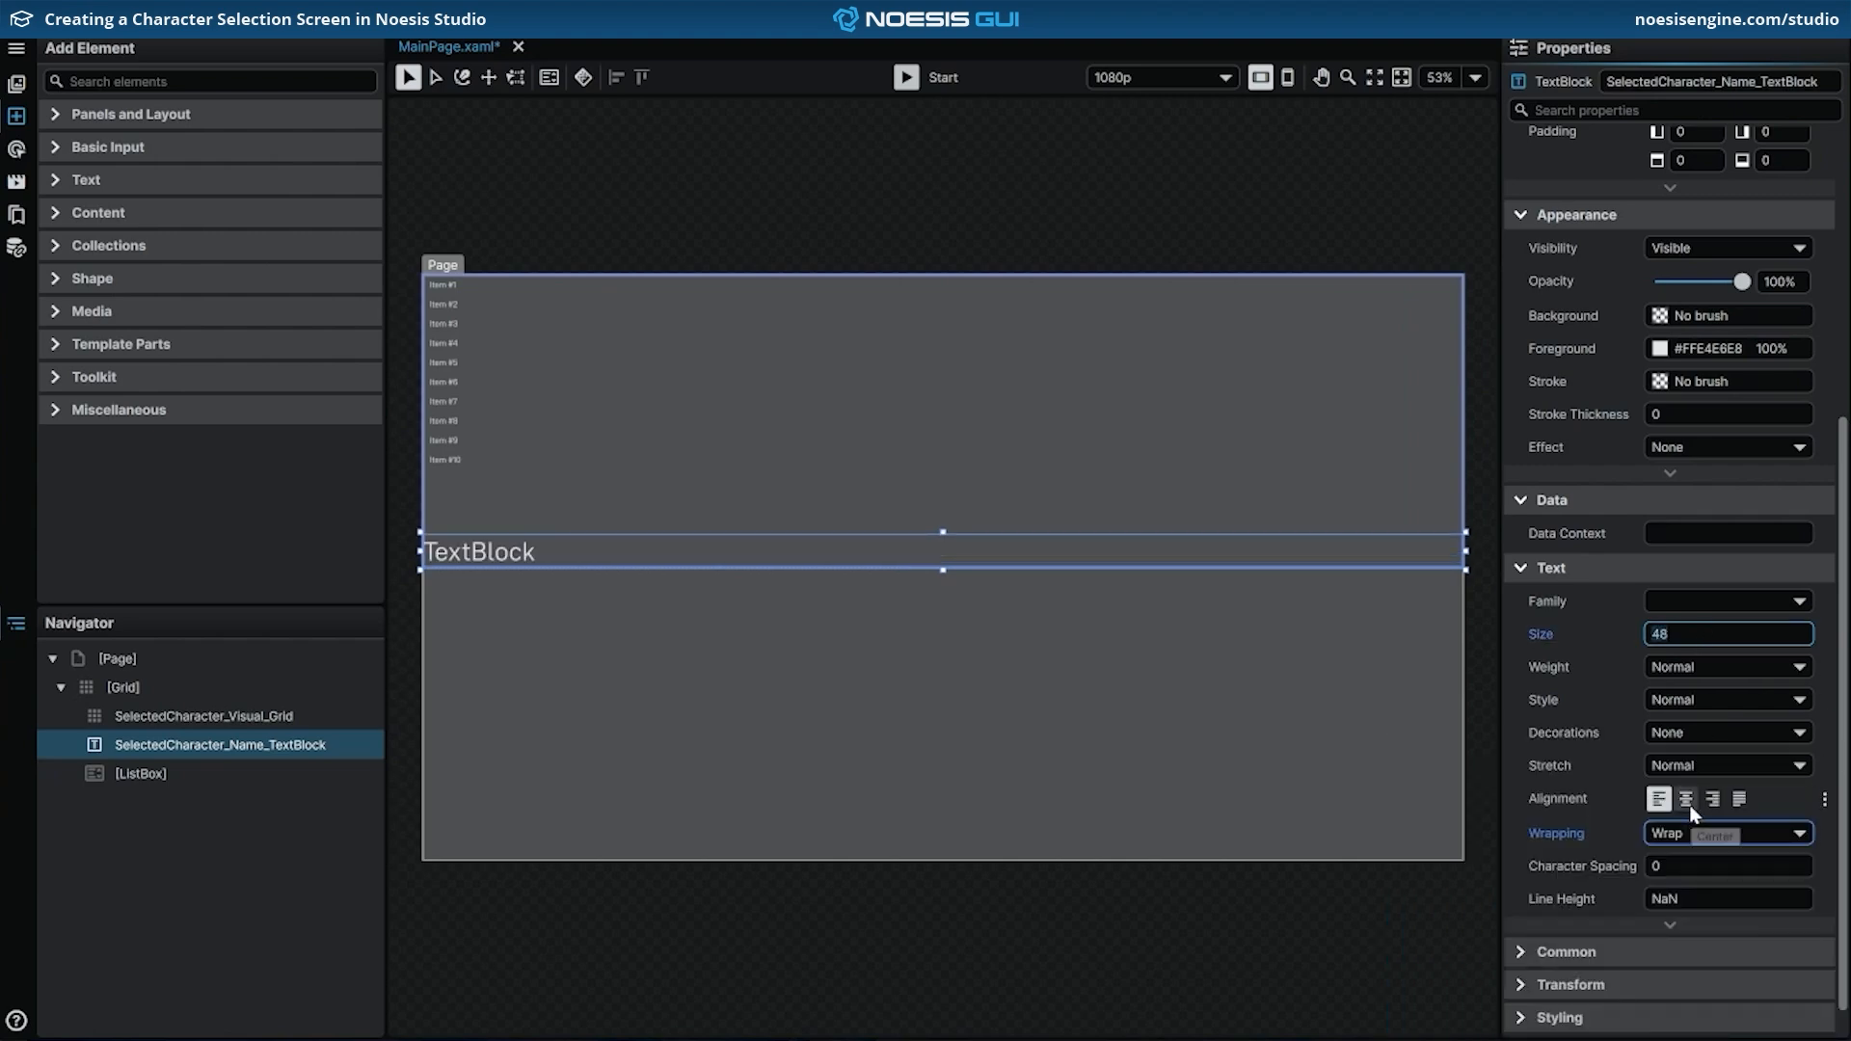
- Center the text of SelectedCharacter_Name_TextBlock and set its margins to 32 on all four sides
click(1687, 800)
scroll(1610, 707, up, 3)
scroll(1612, 707, up, 3)
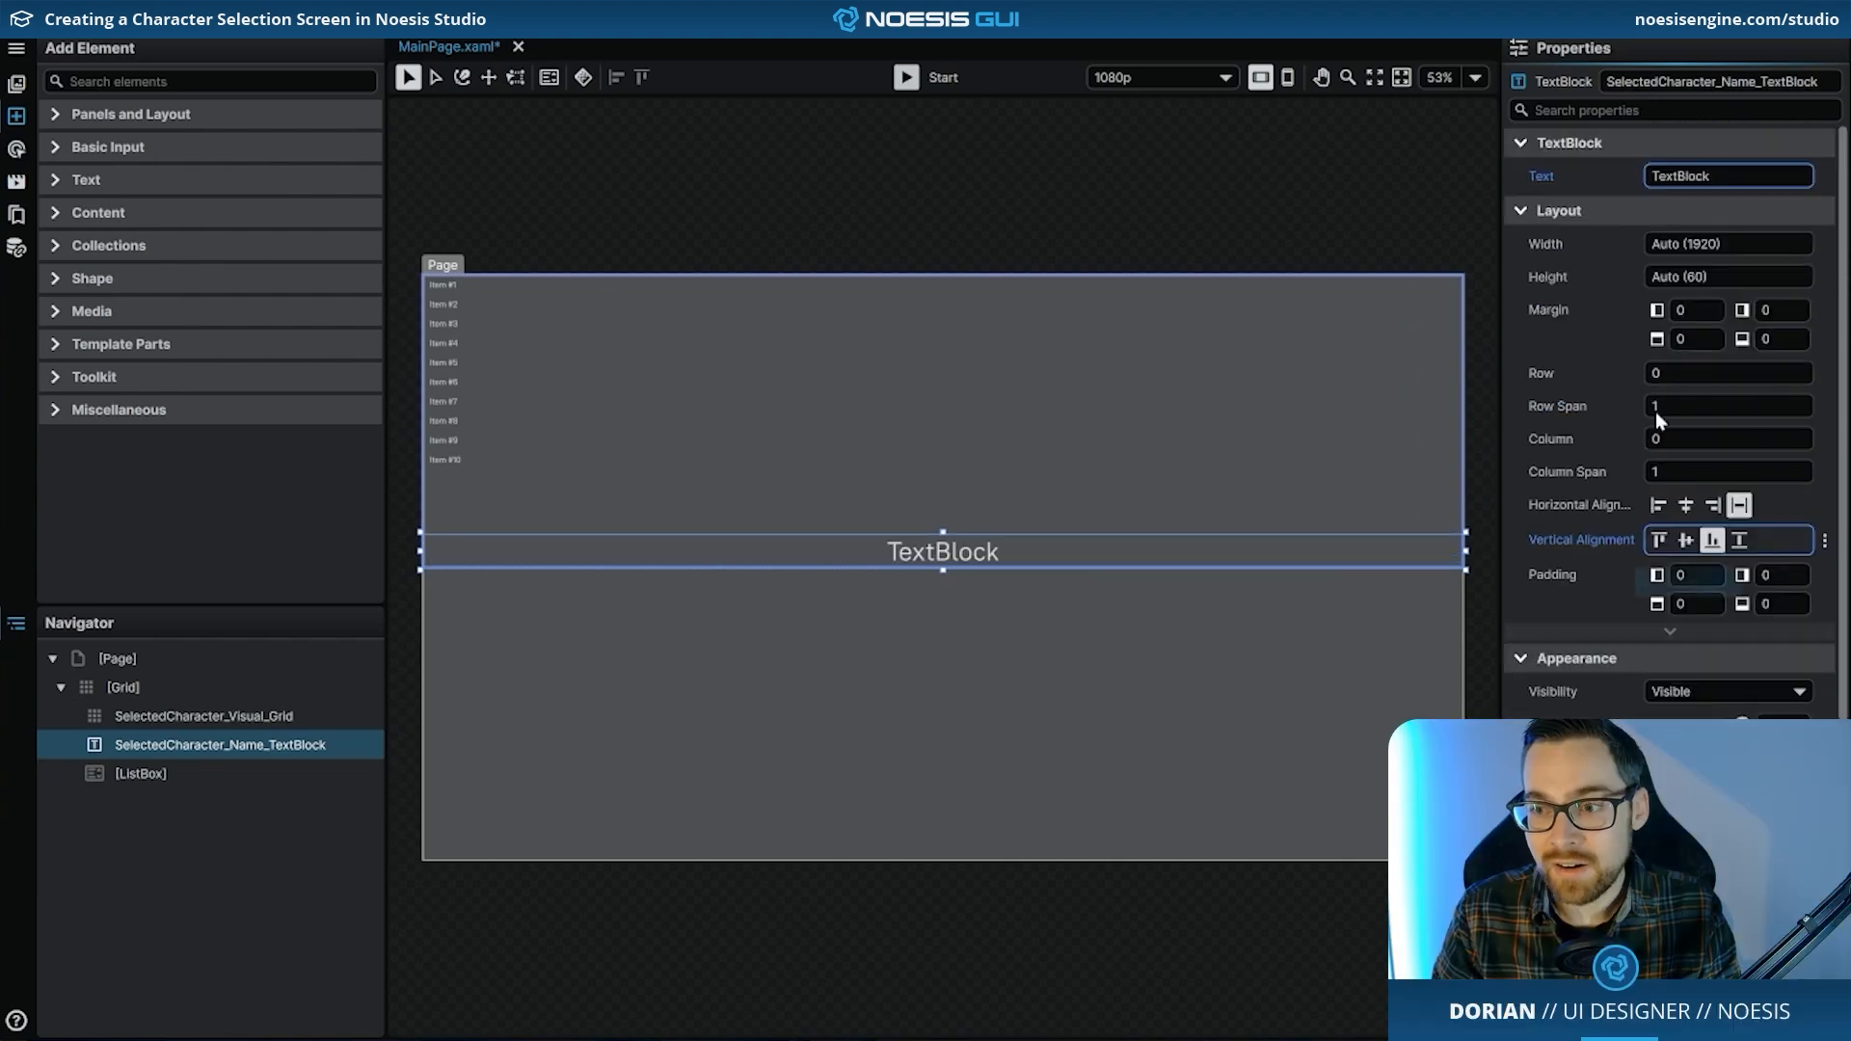
click(1697, 310)
text(32)
key(Tab)
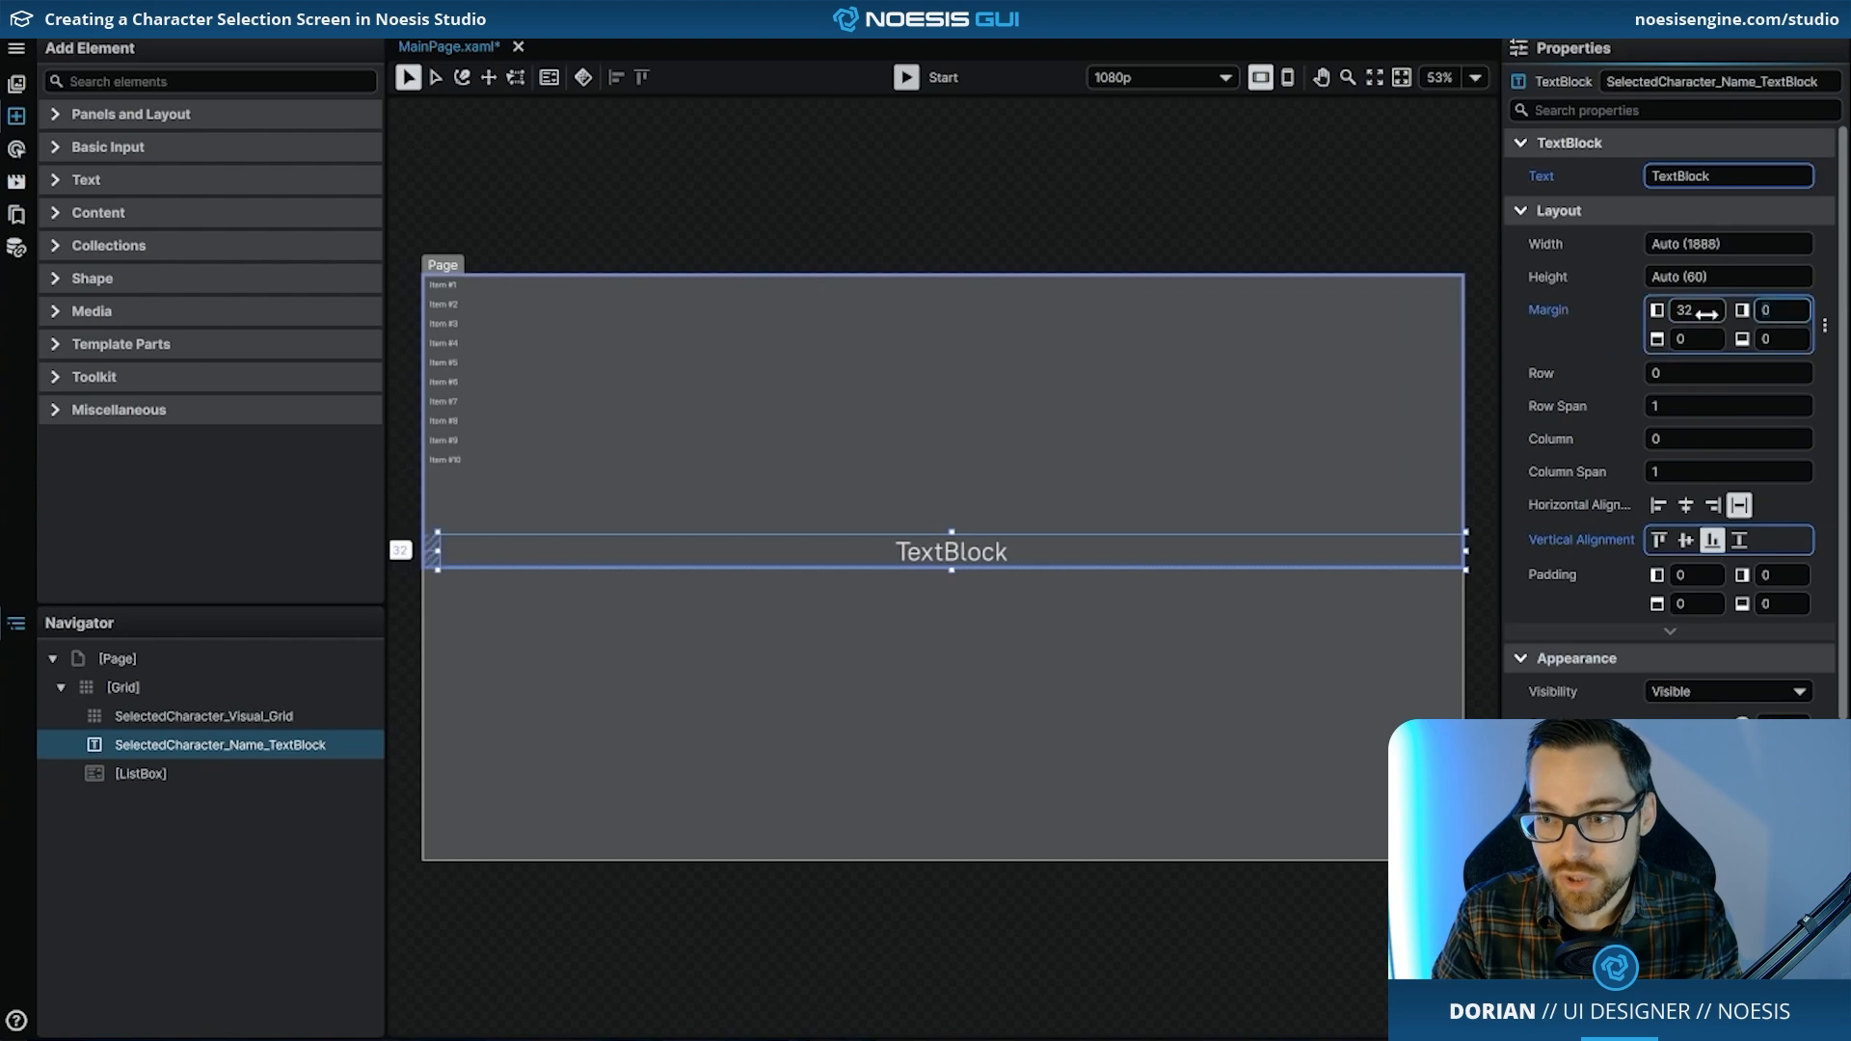
text(32)
key(Tab)
text(32)
key(Tab)
text(32)
key(Return)
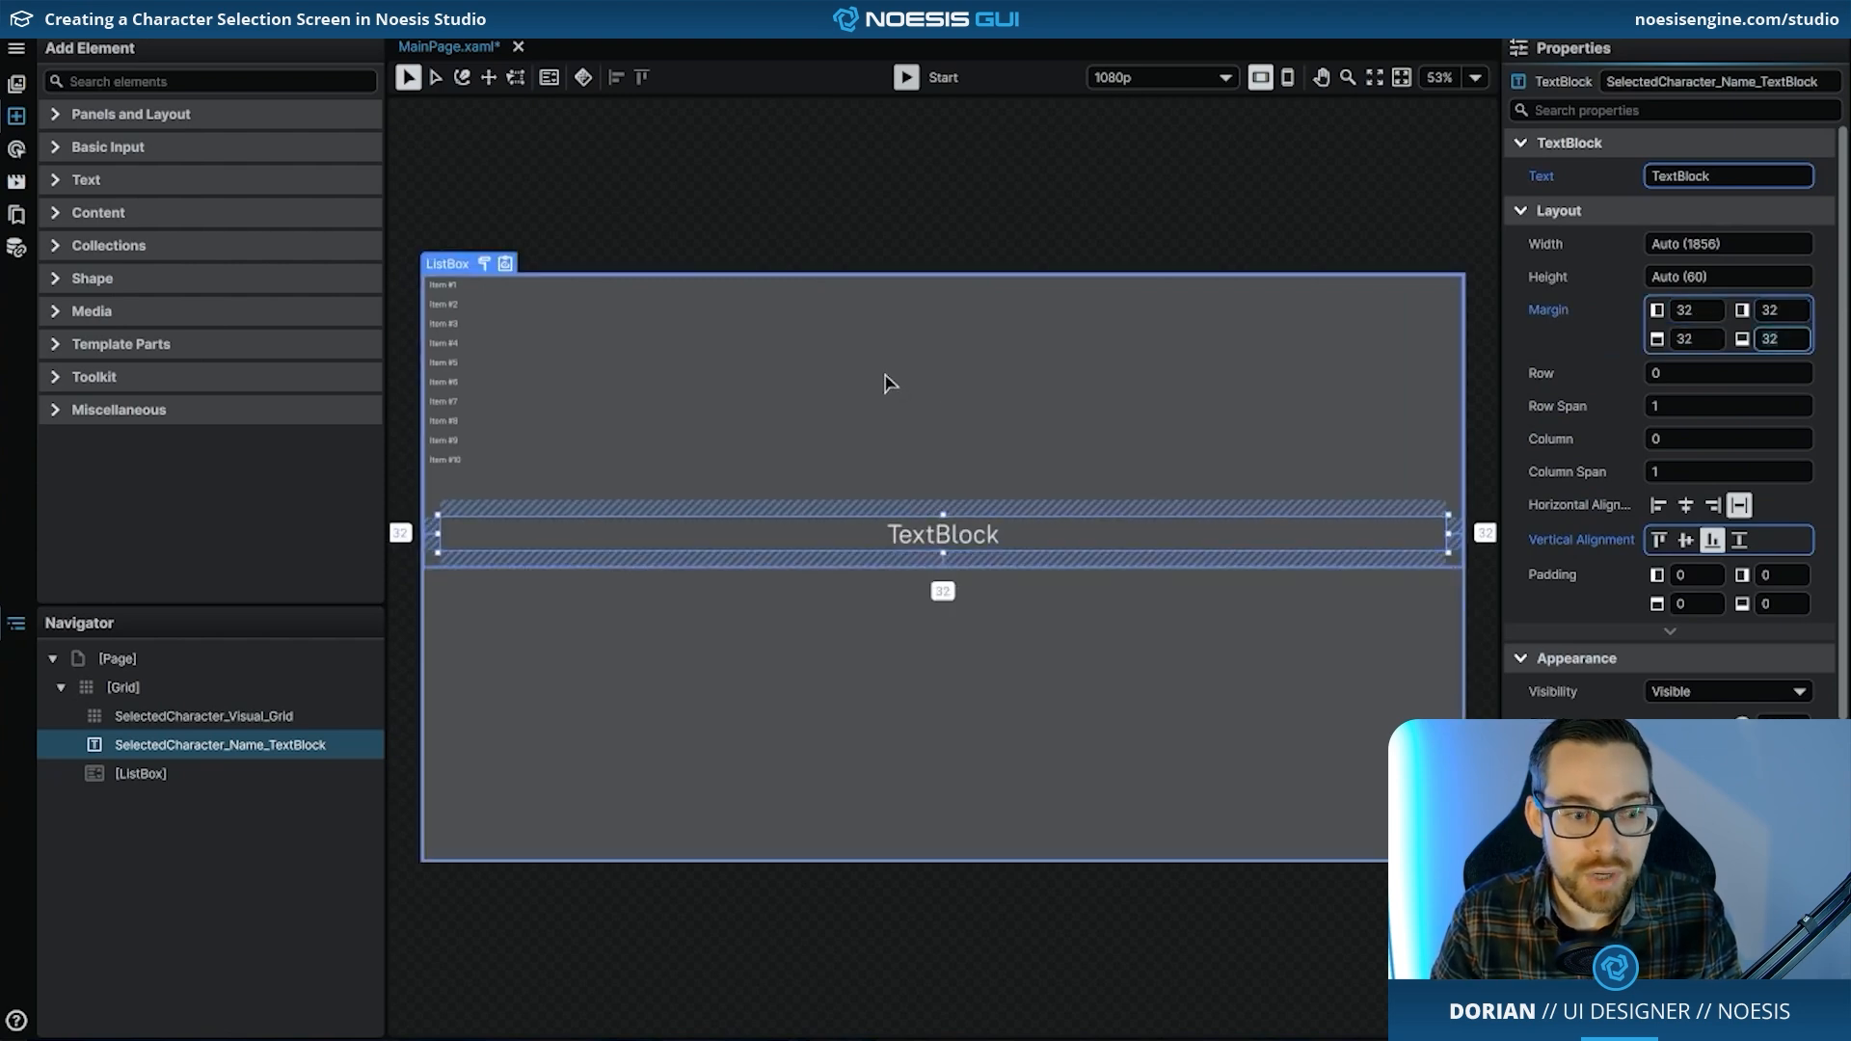
- Rename the ListBox as Characters_ListBox
double_click(146, 777)
text(Chara)
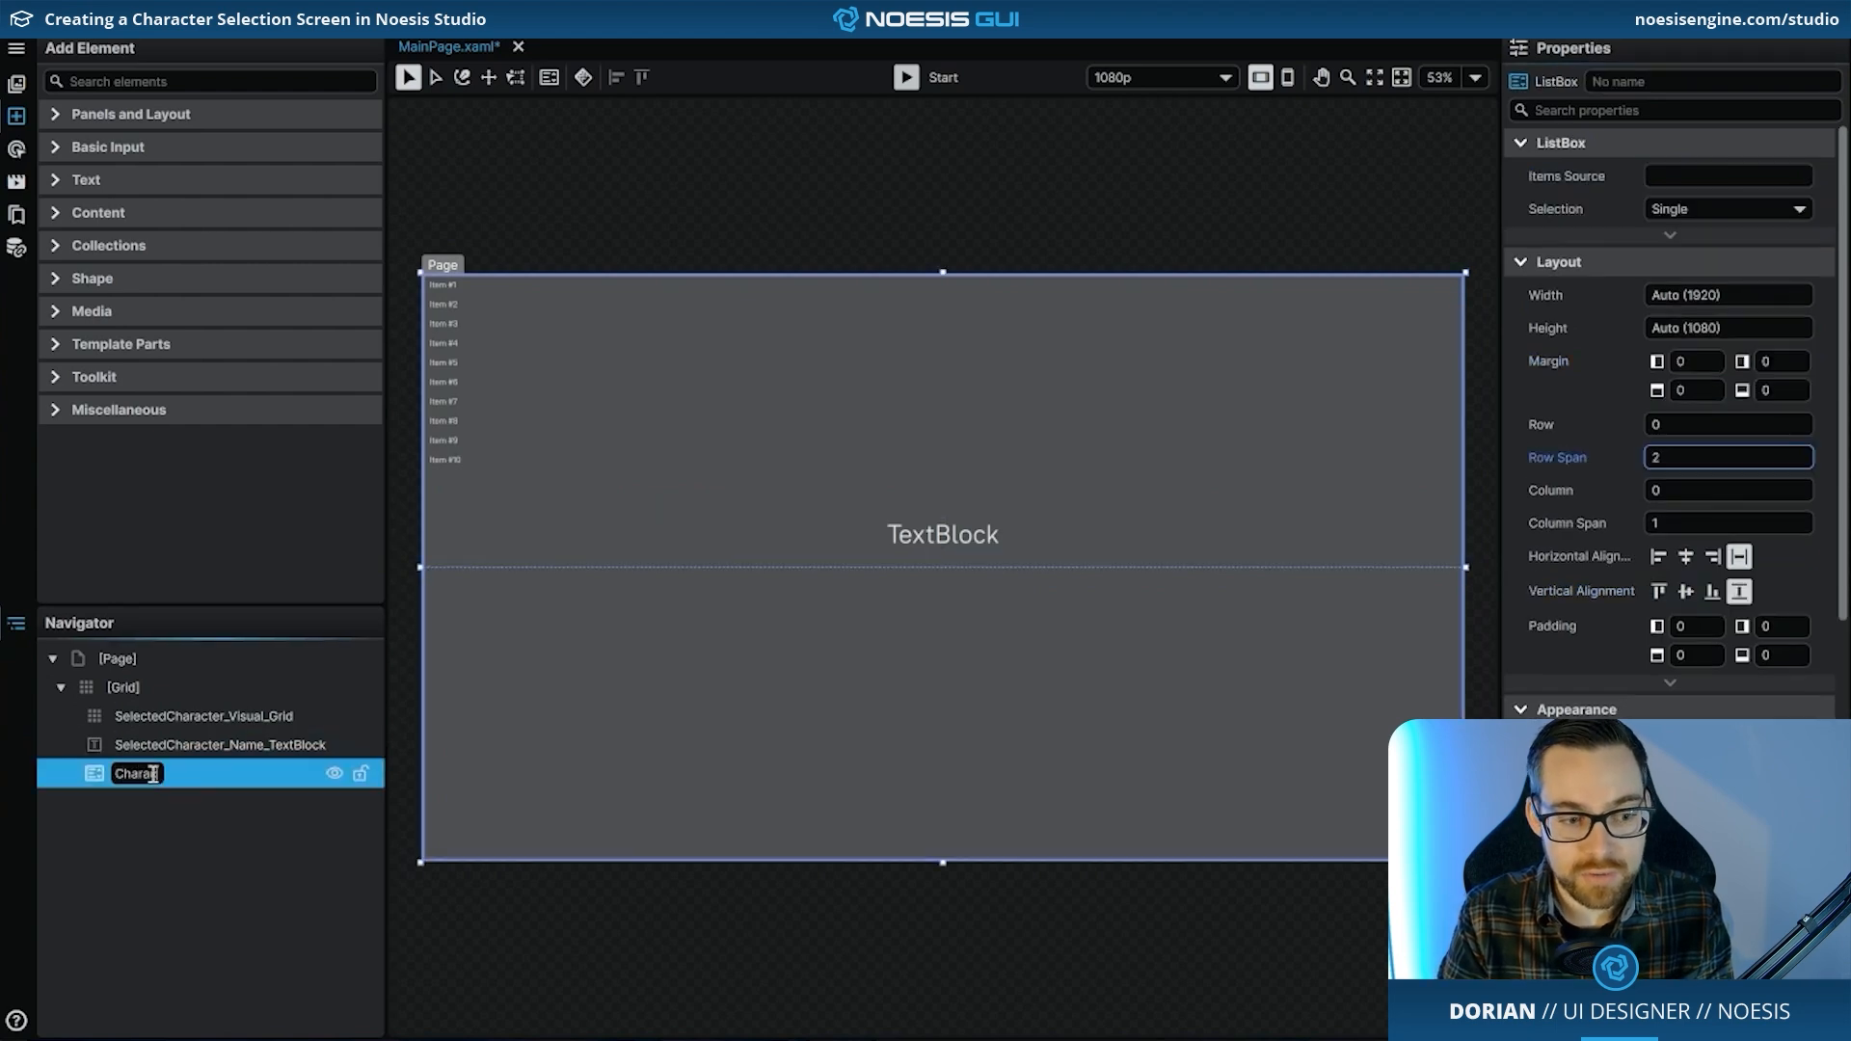
text(cters_Lis)
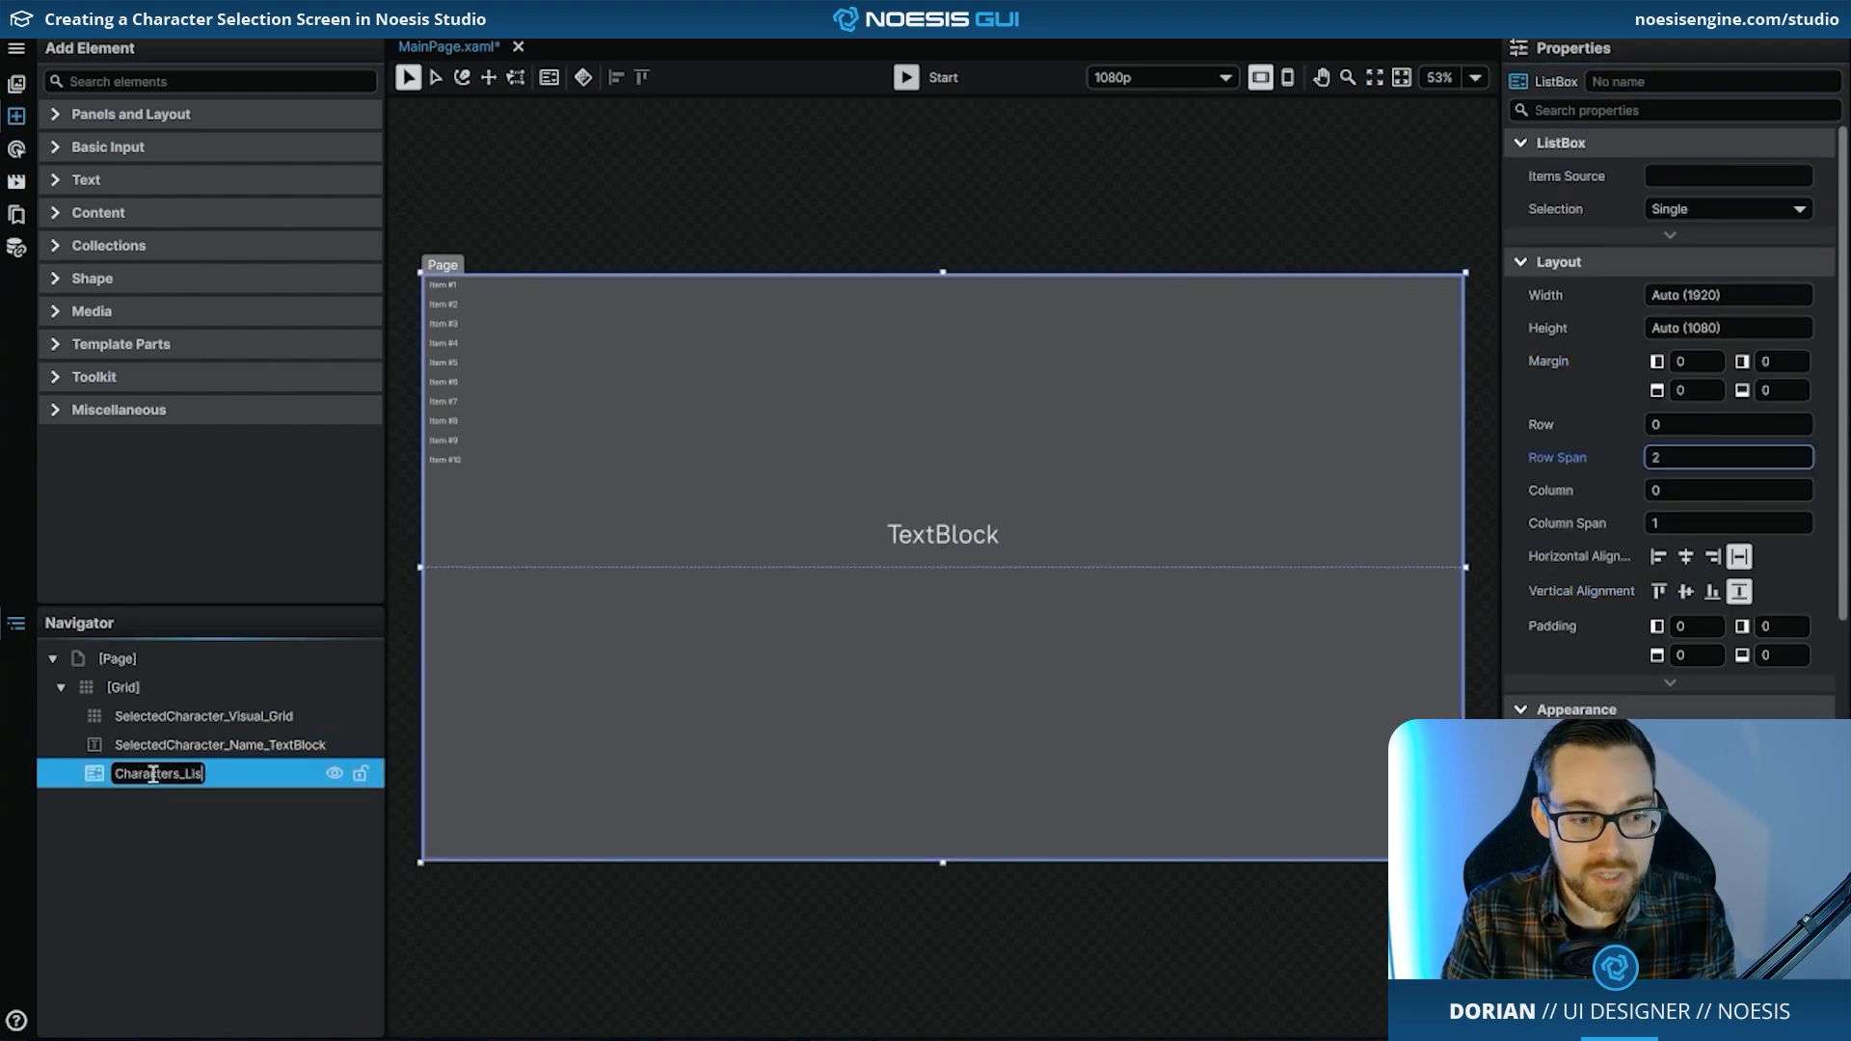
text(tBox)
key(Return)
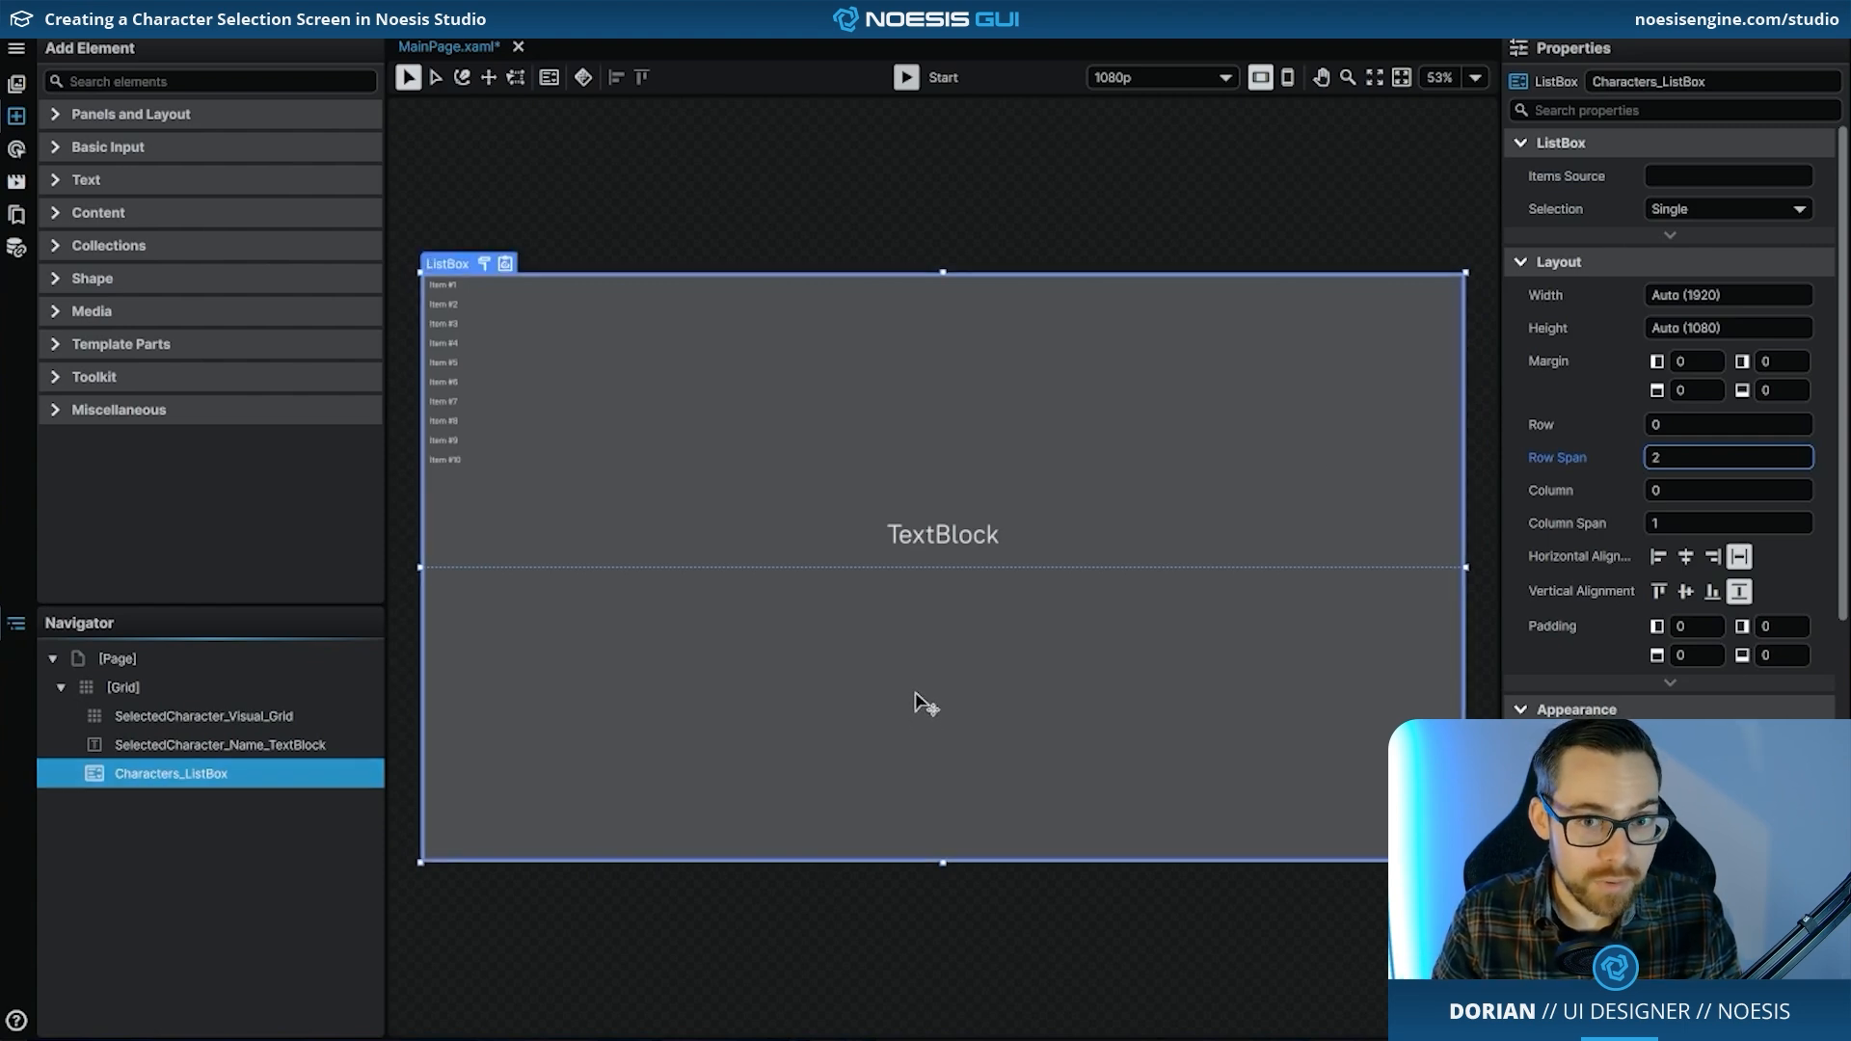
- Set the row span of Characters_ListBox to 1 and place it in row 1
click(1725, 459)
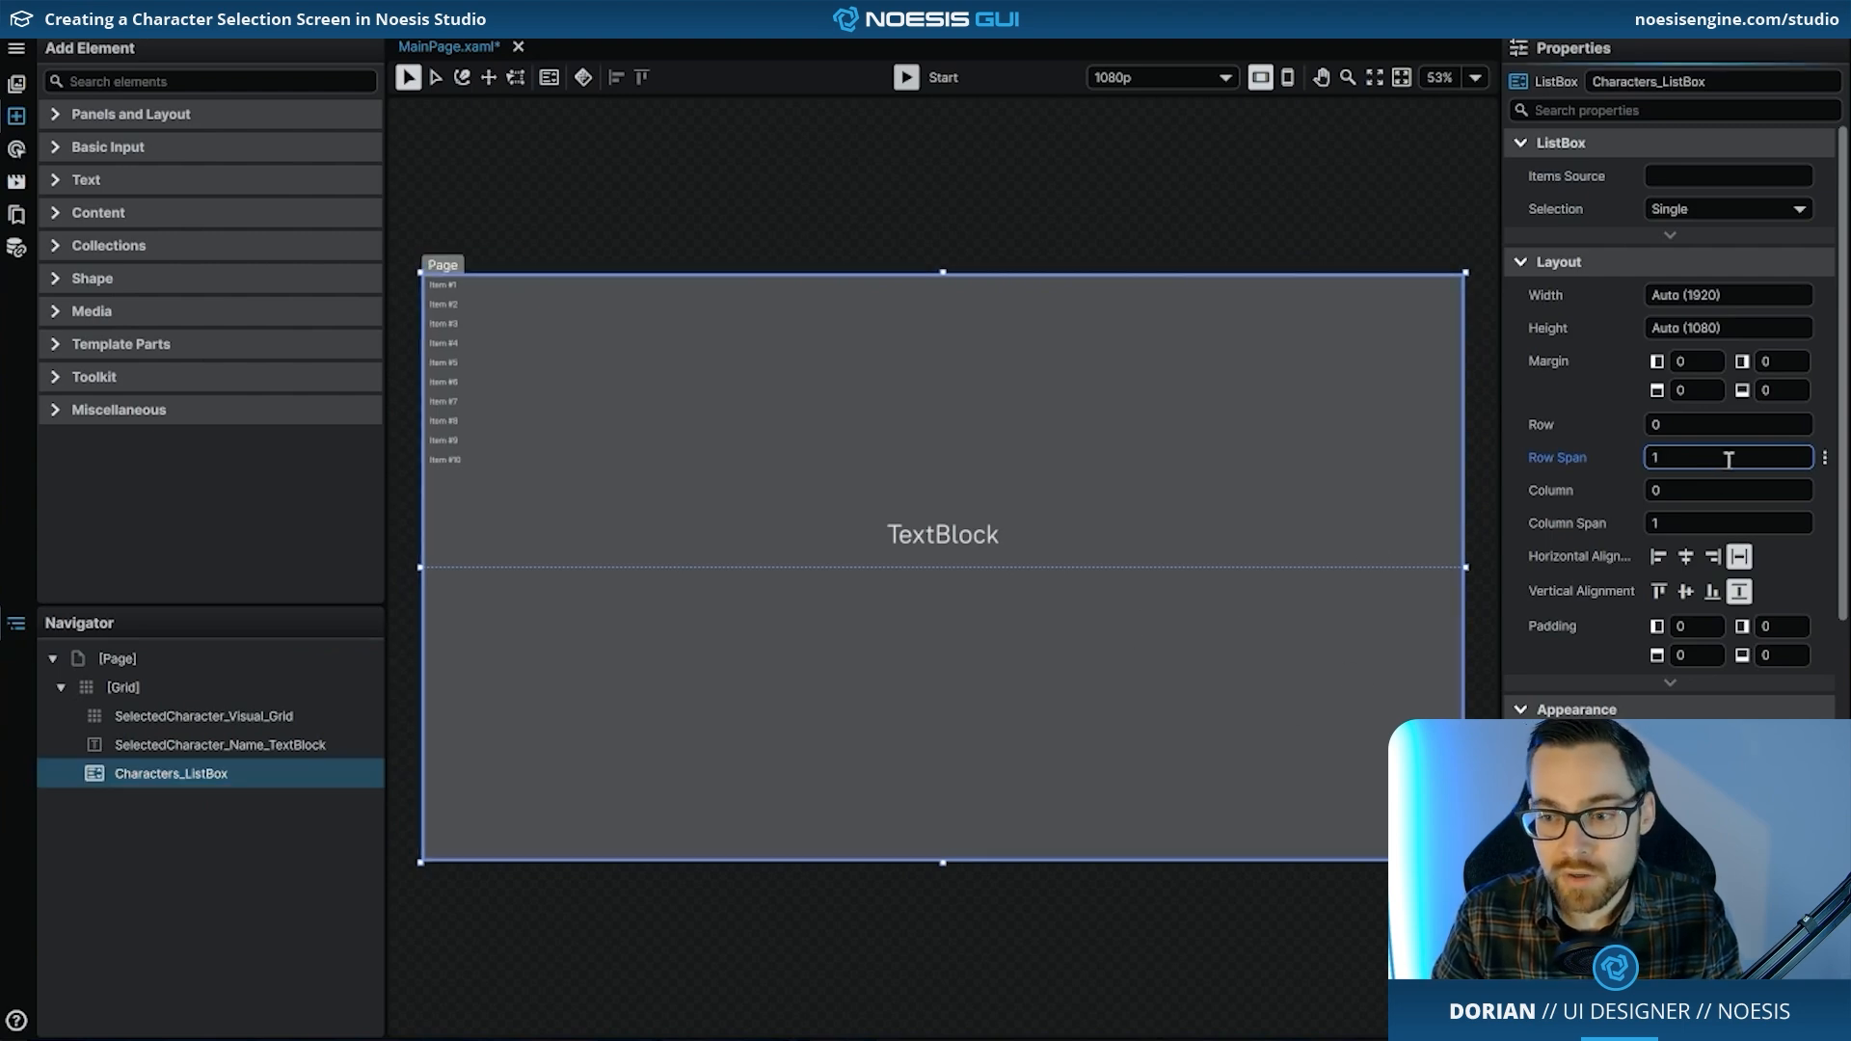
text(1)
key(Return)
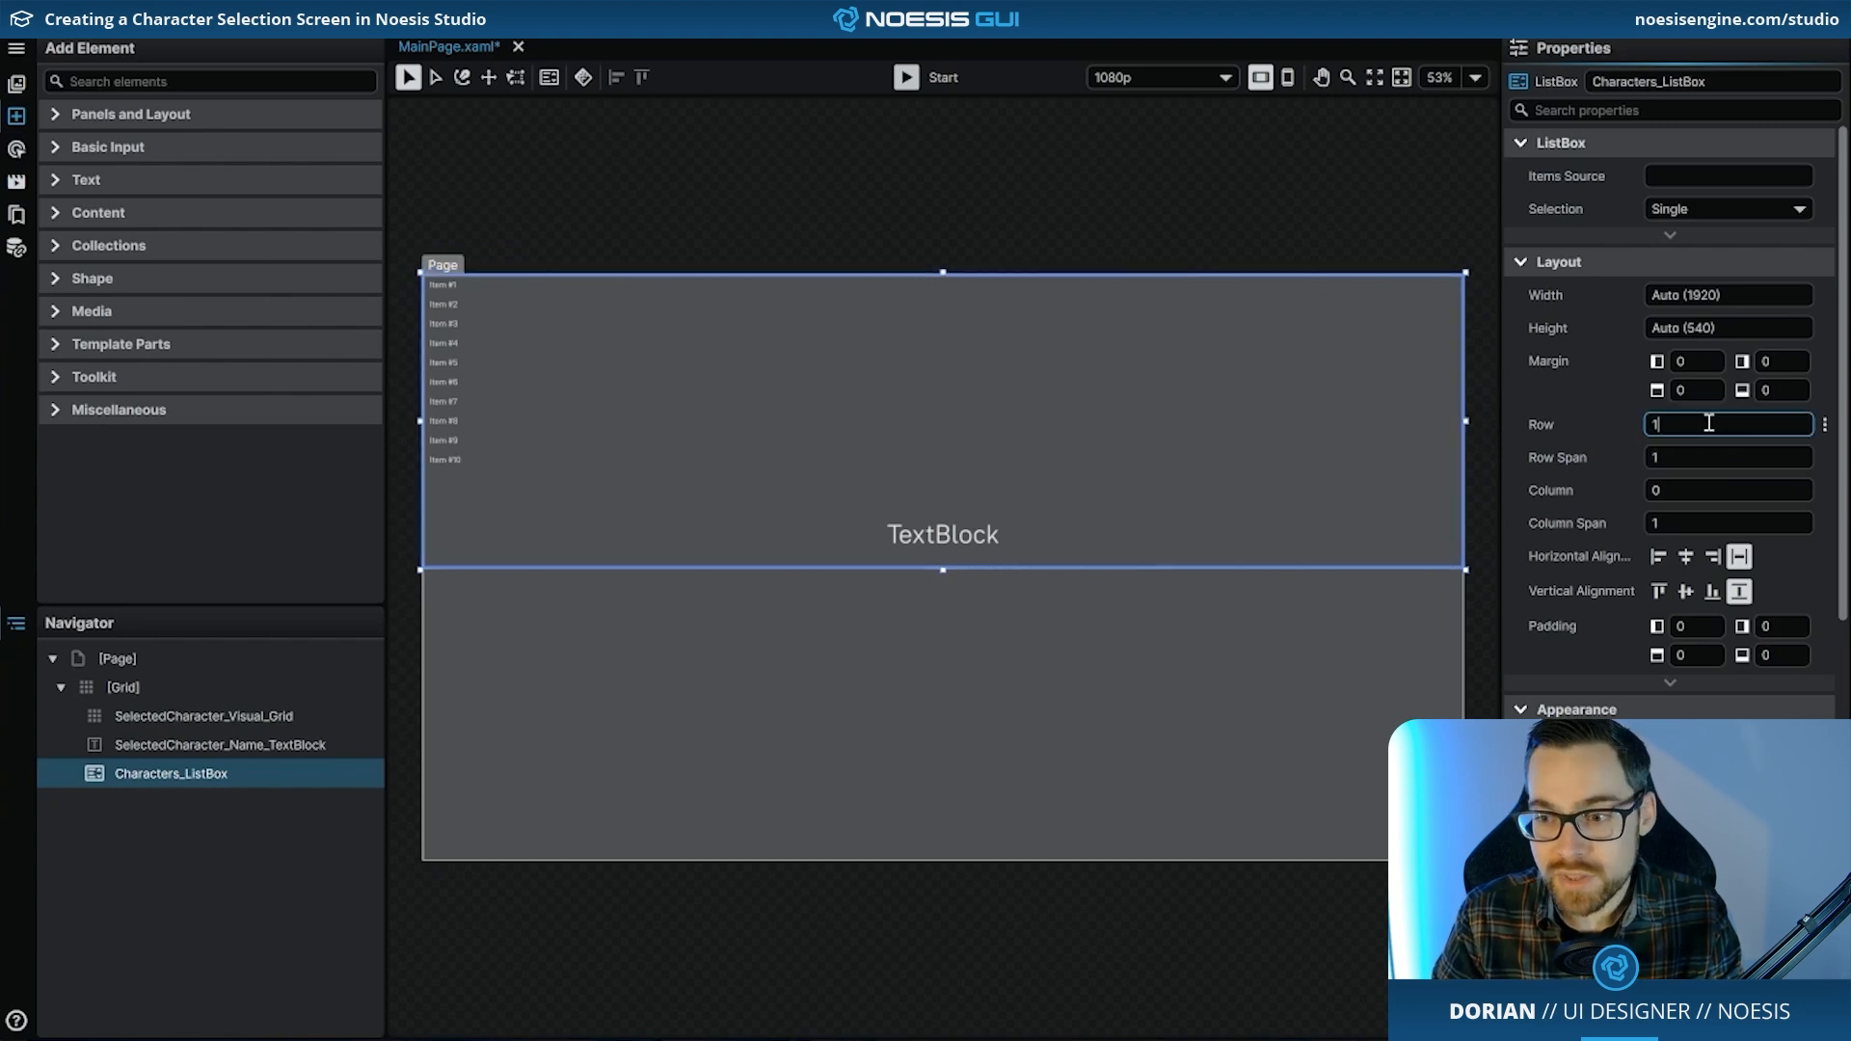
key(Return)
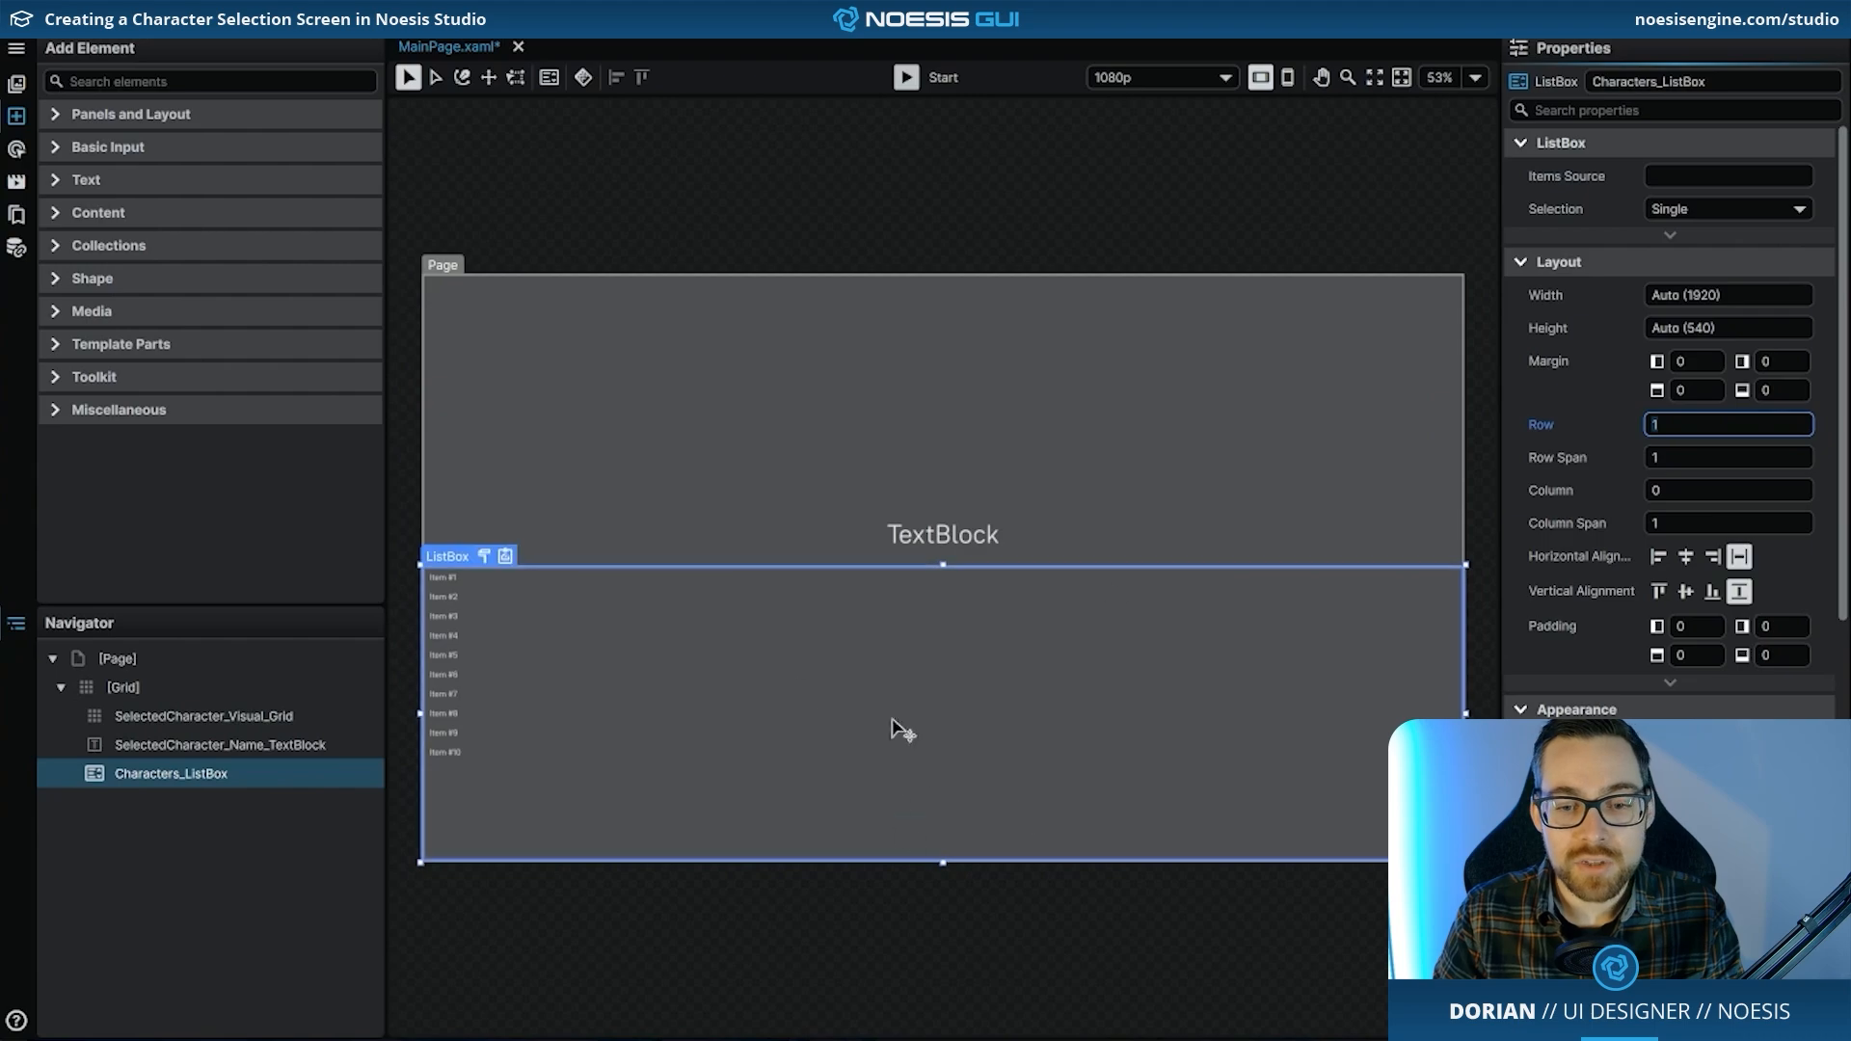
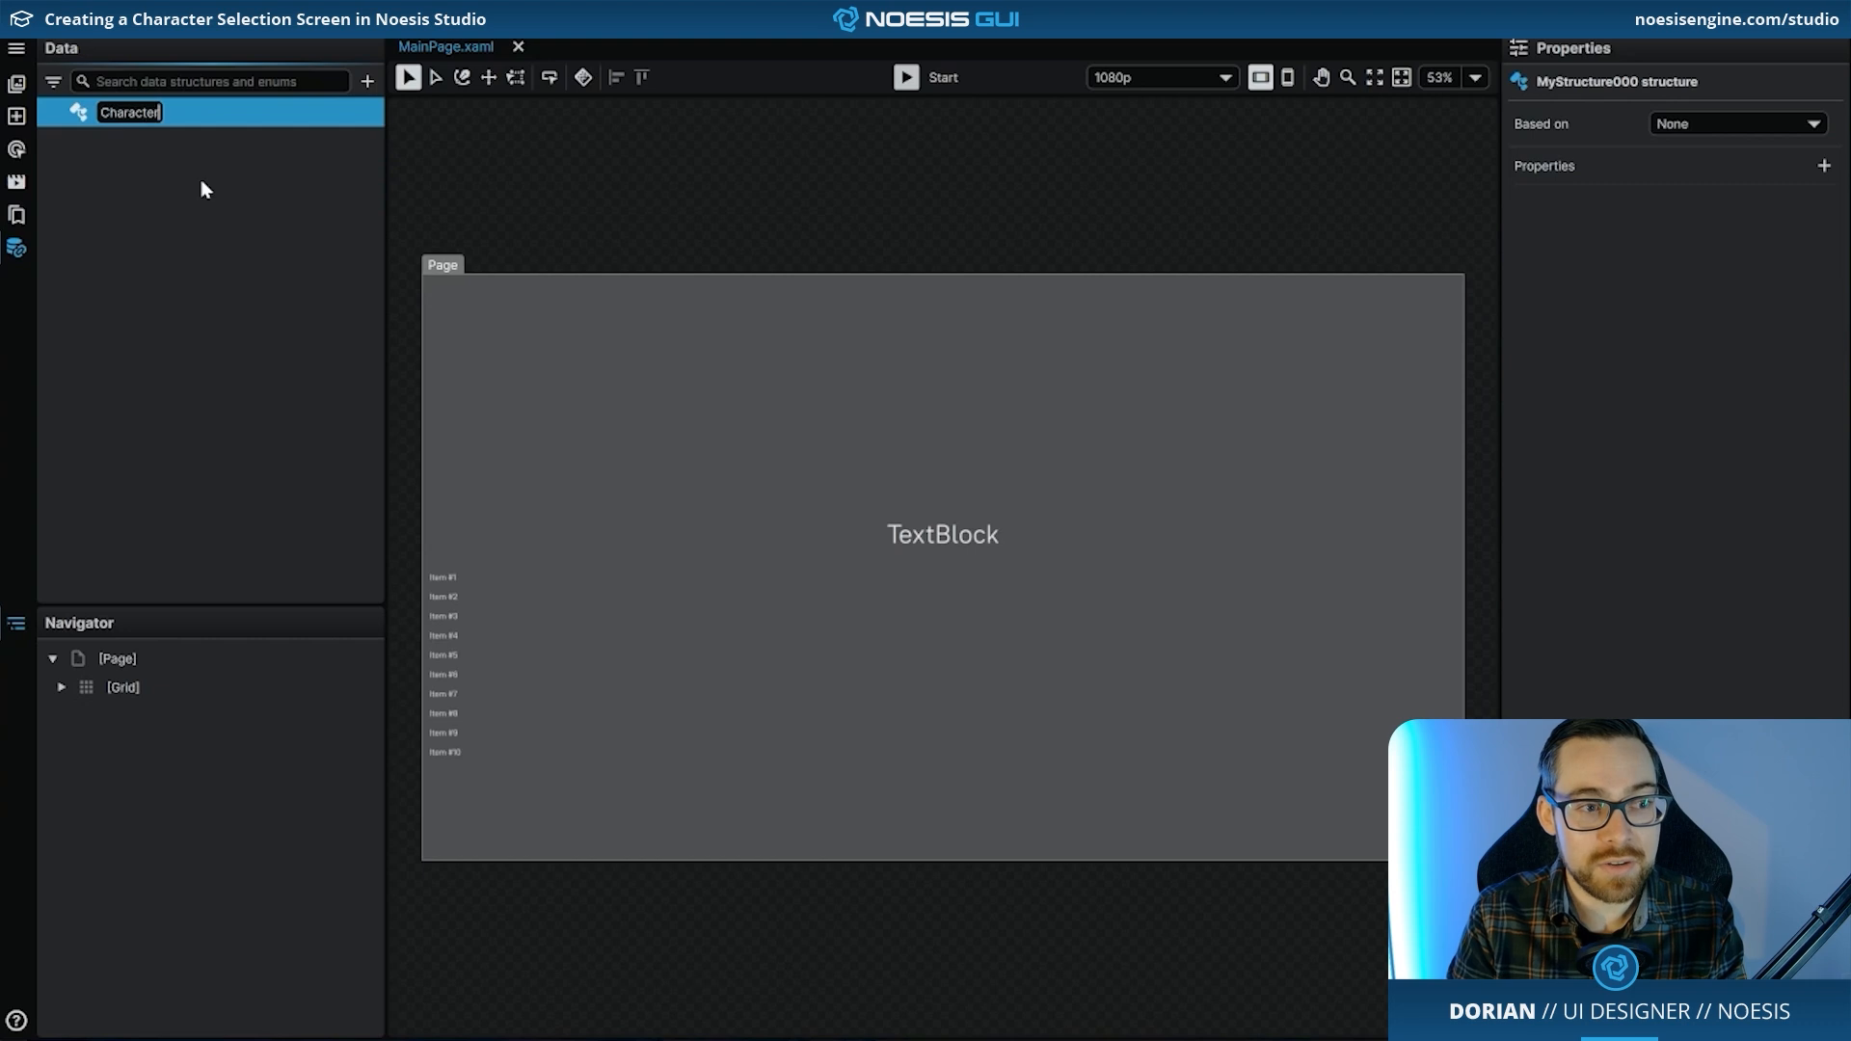
- Name the new data structure Character_ViewModel and add two properties to it
text(odel)
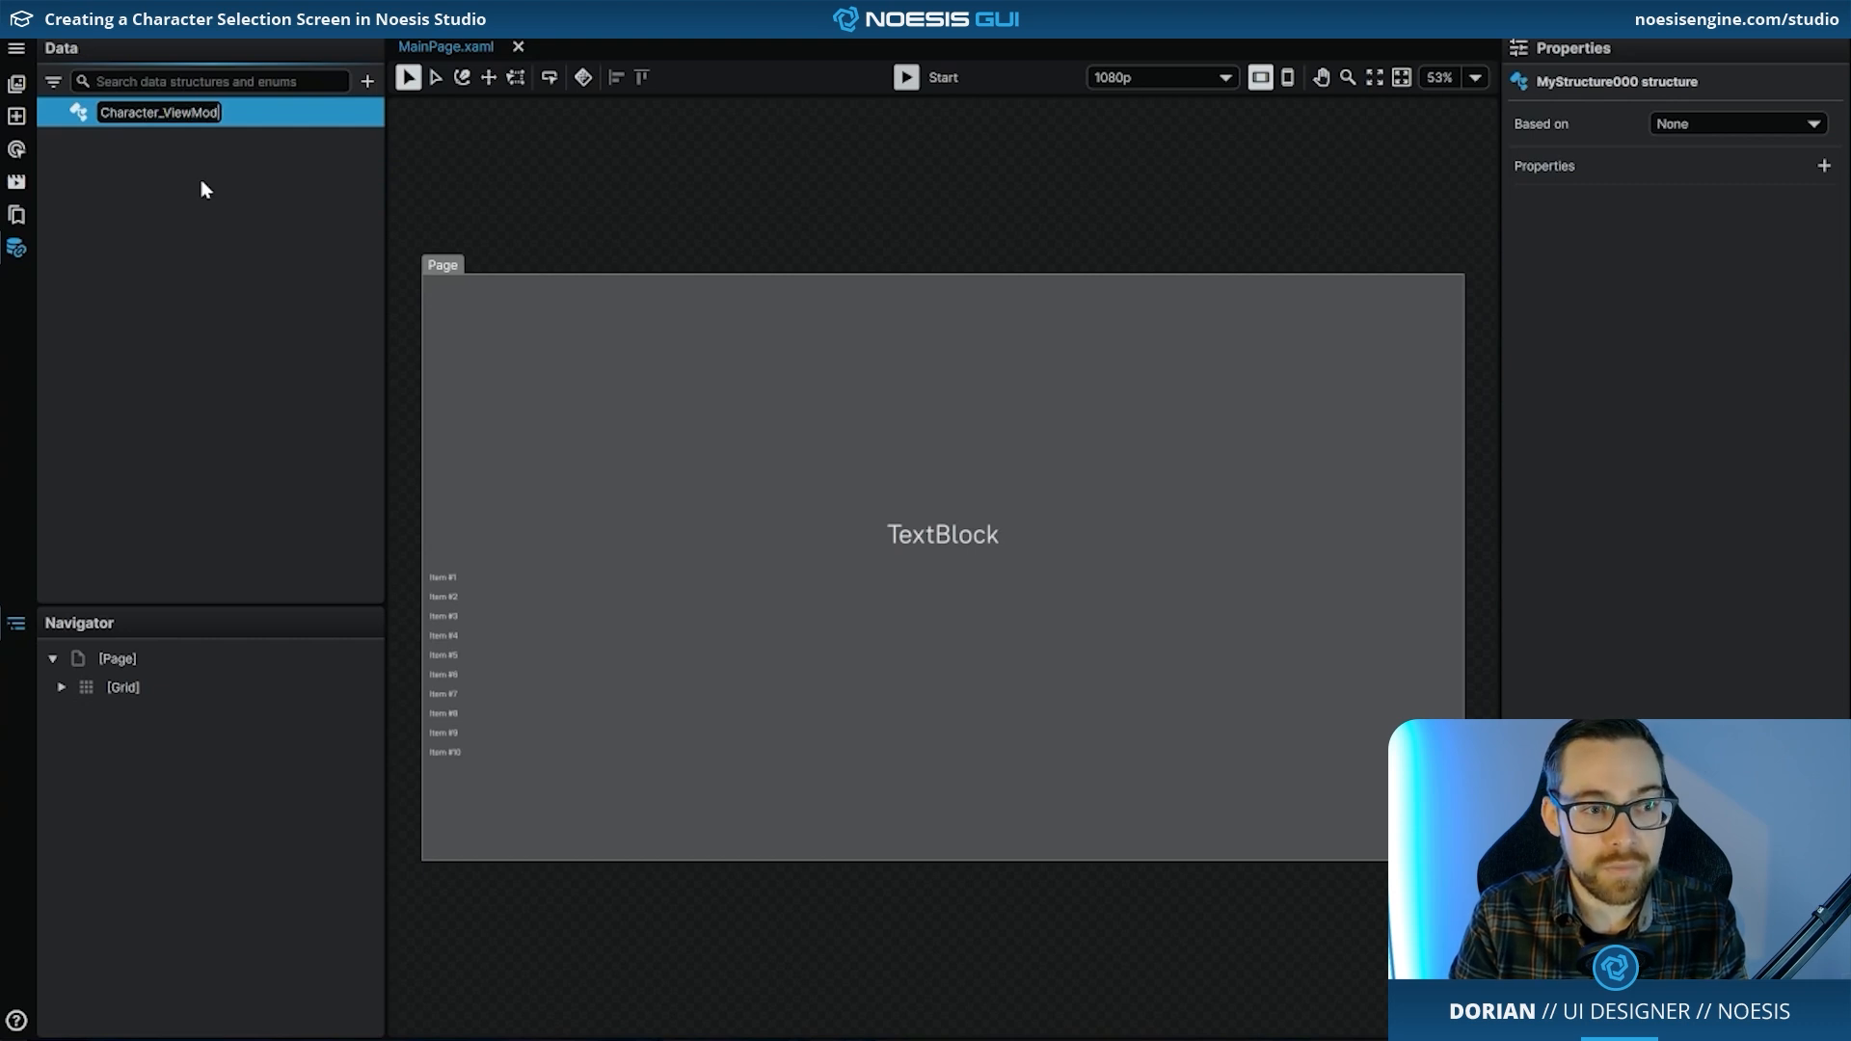
key(Return)
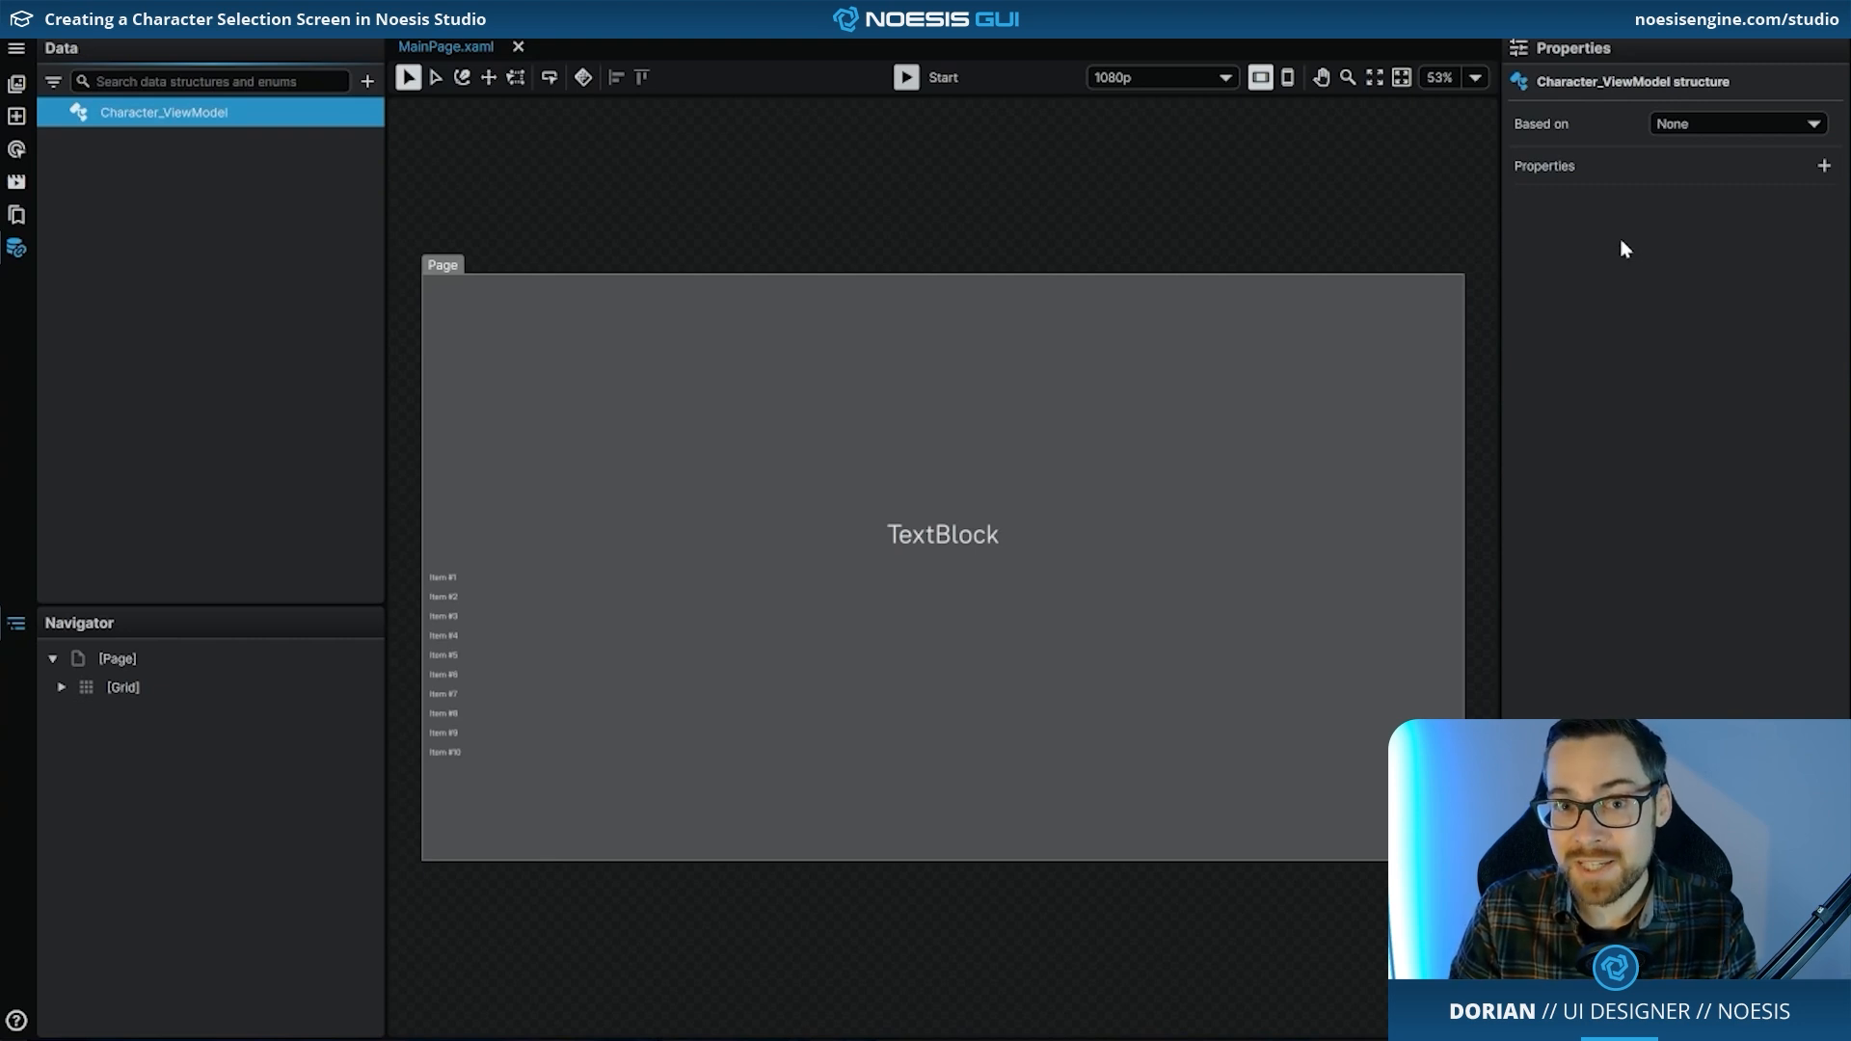
click(1835, 166)
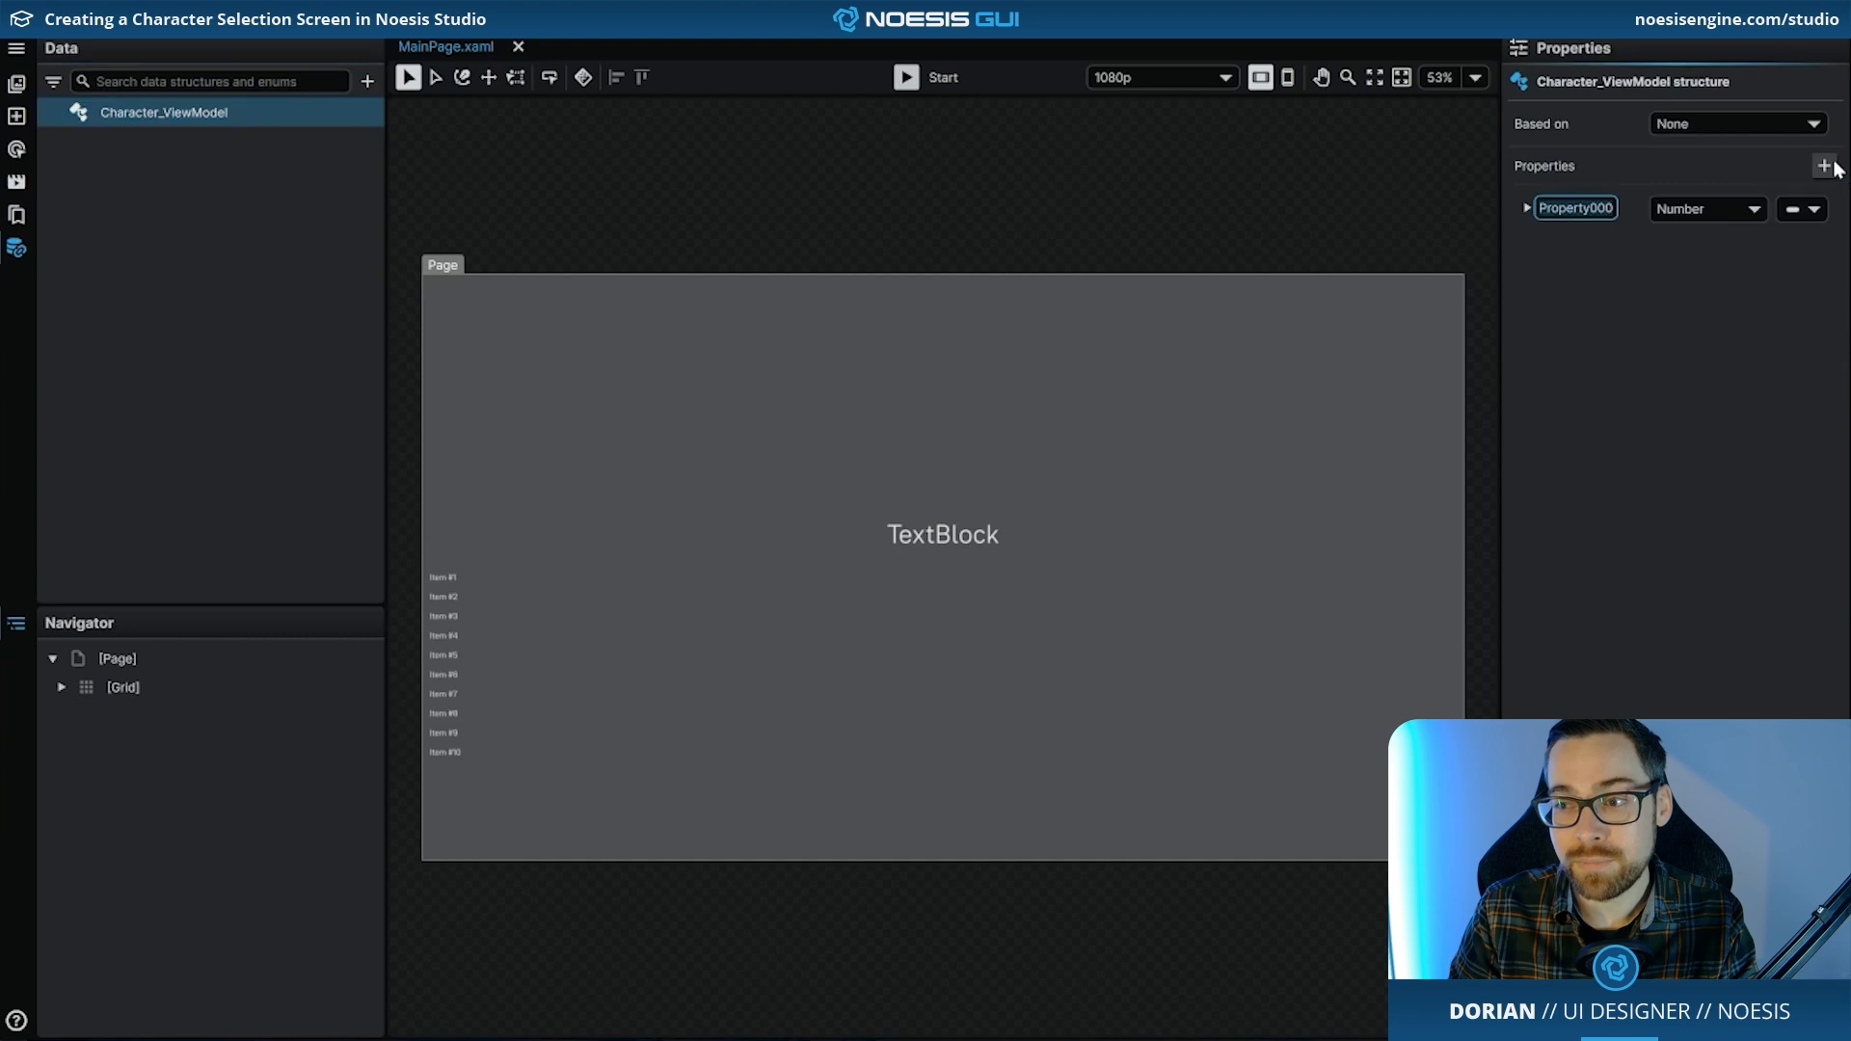
click(1835, 166)
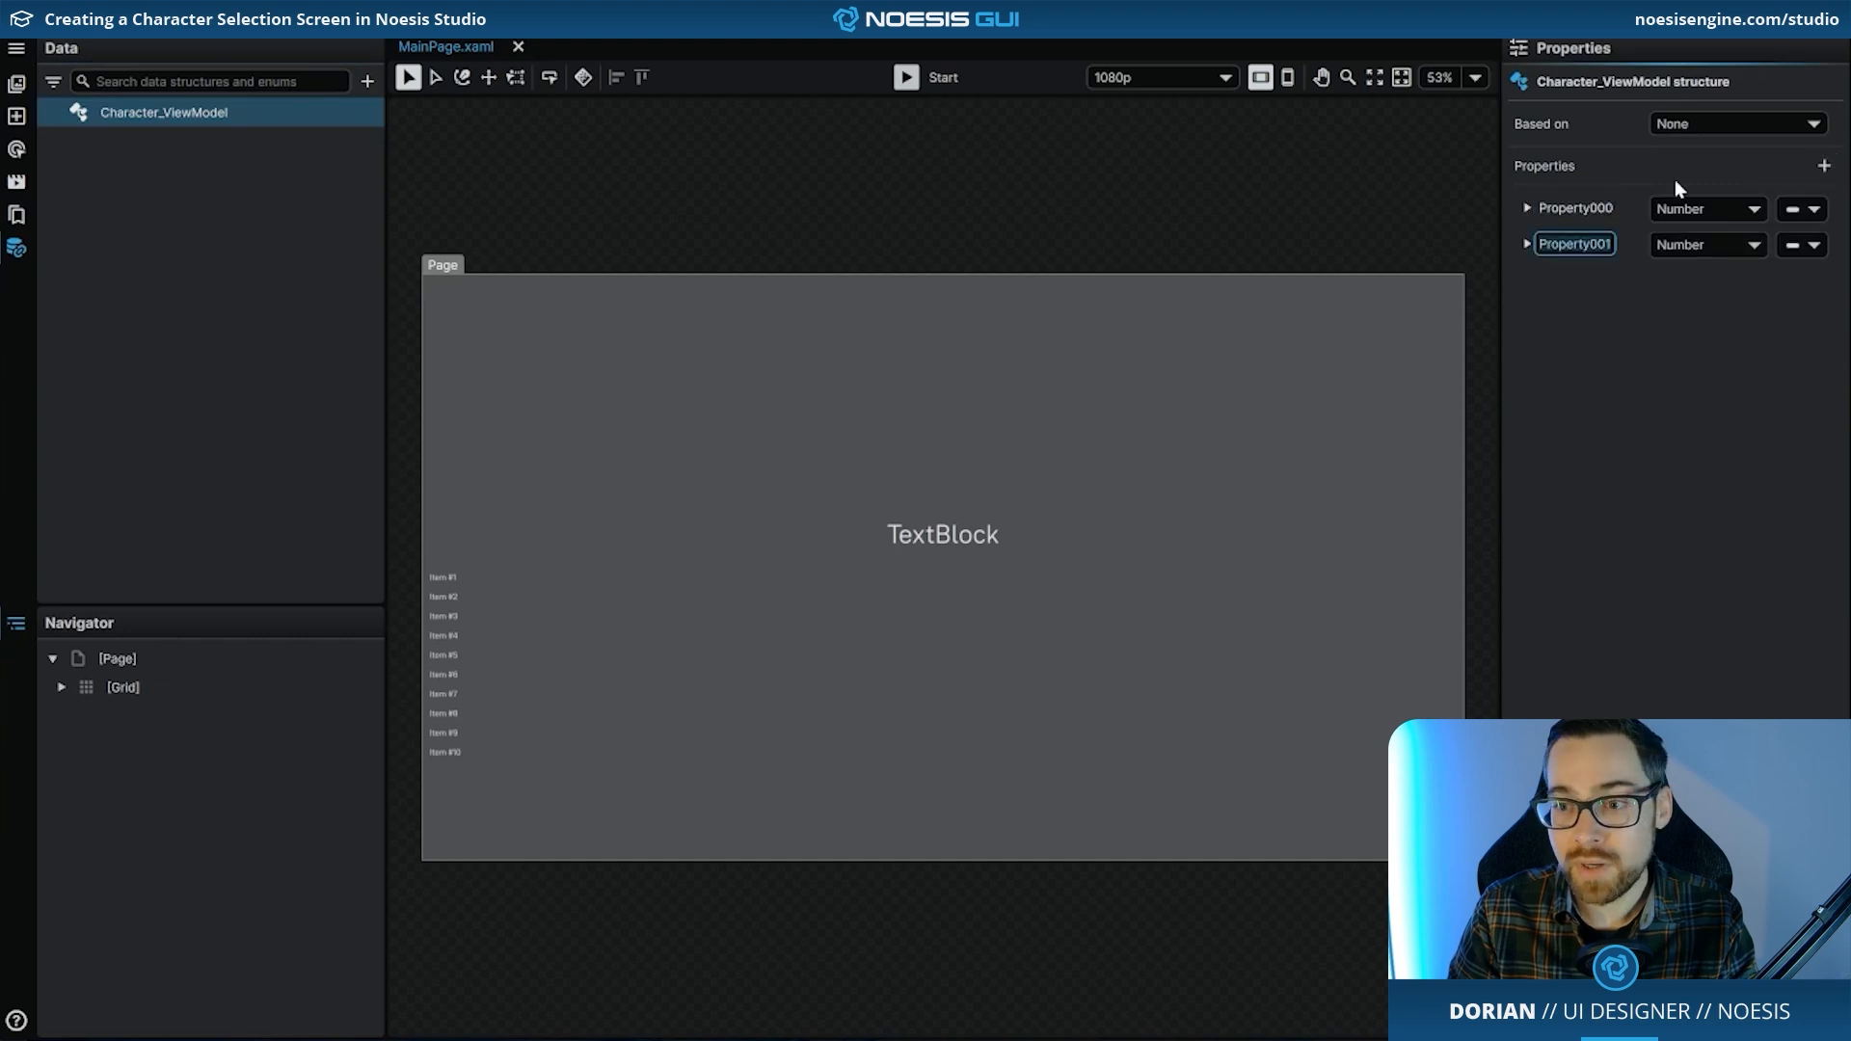
- Rename the first property of Character_ViewModel as Character_Name and set its type to String
click(1528, 209)
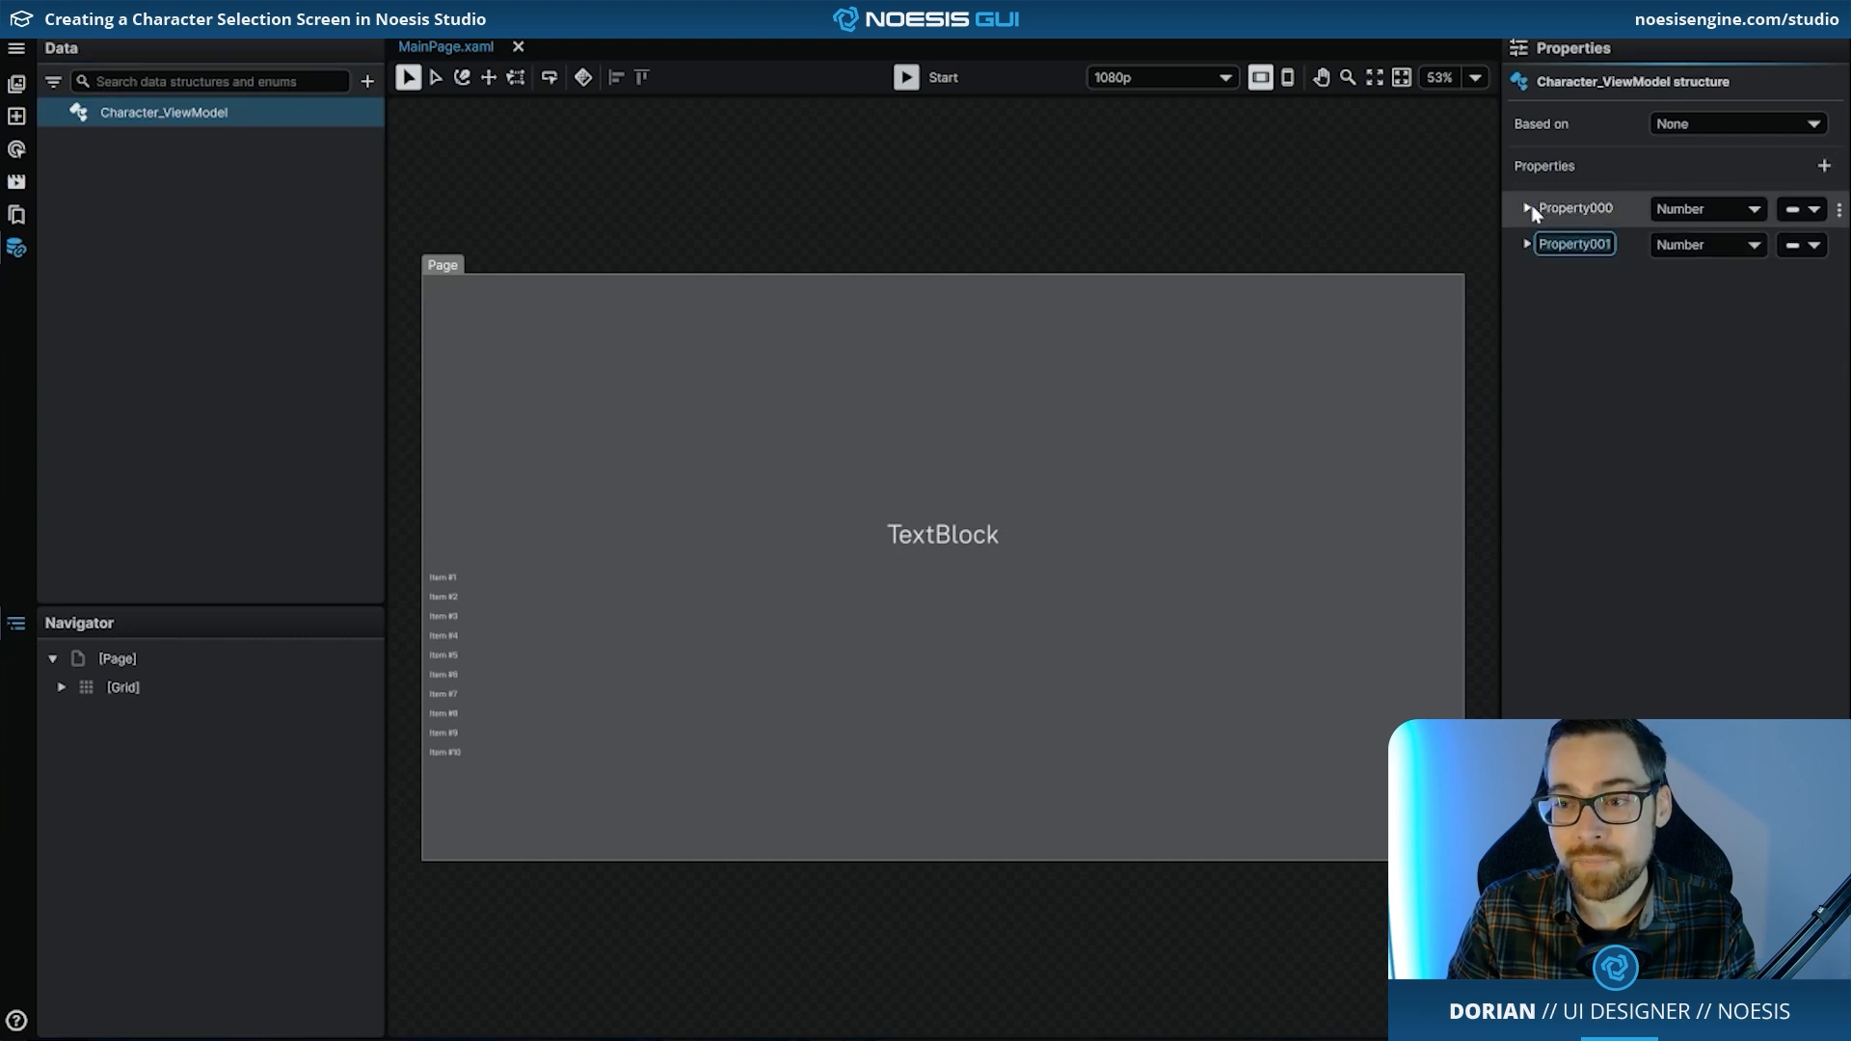
double_click(1582, 218)
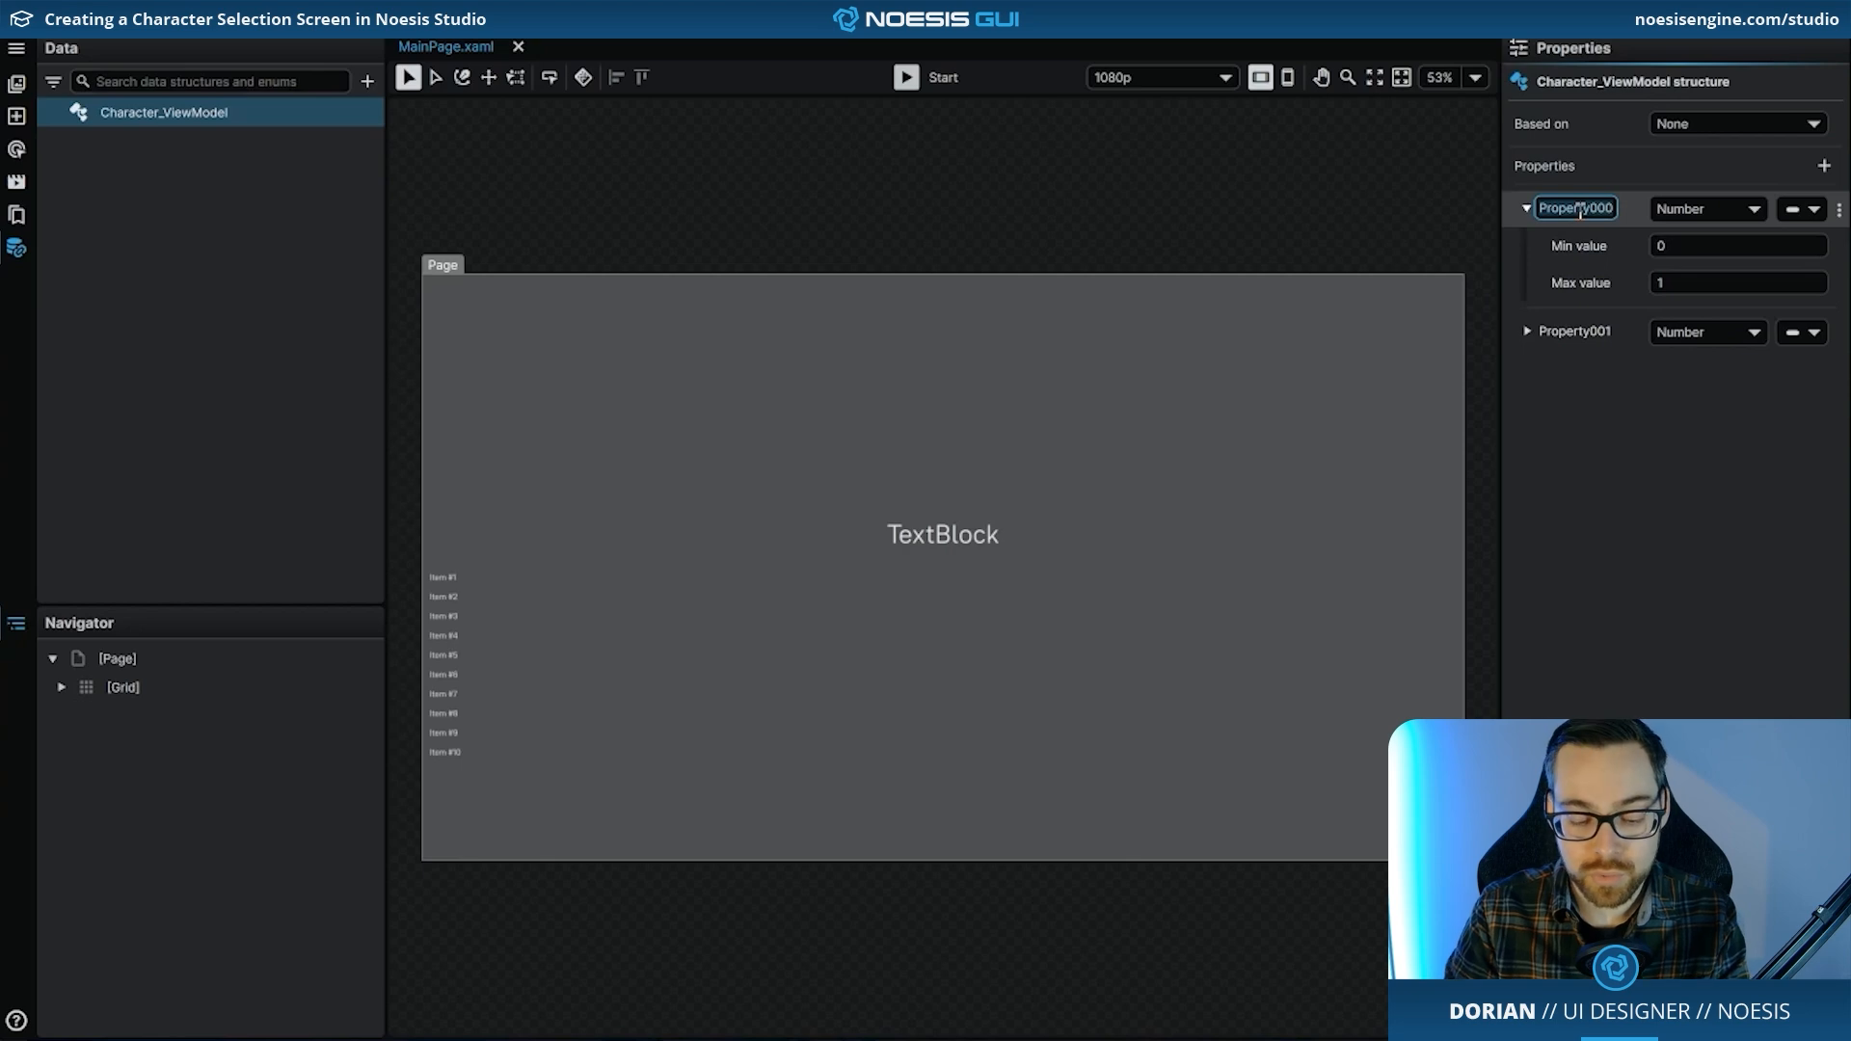
text(Character_Name)
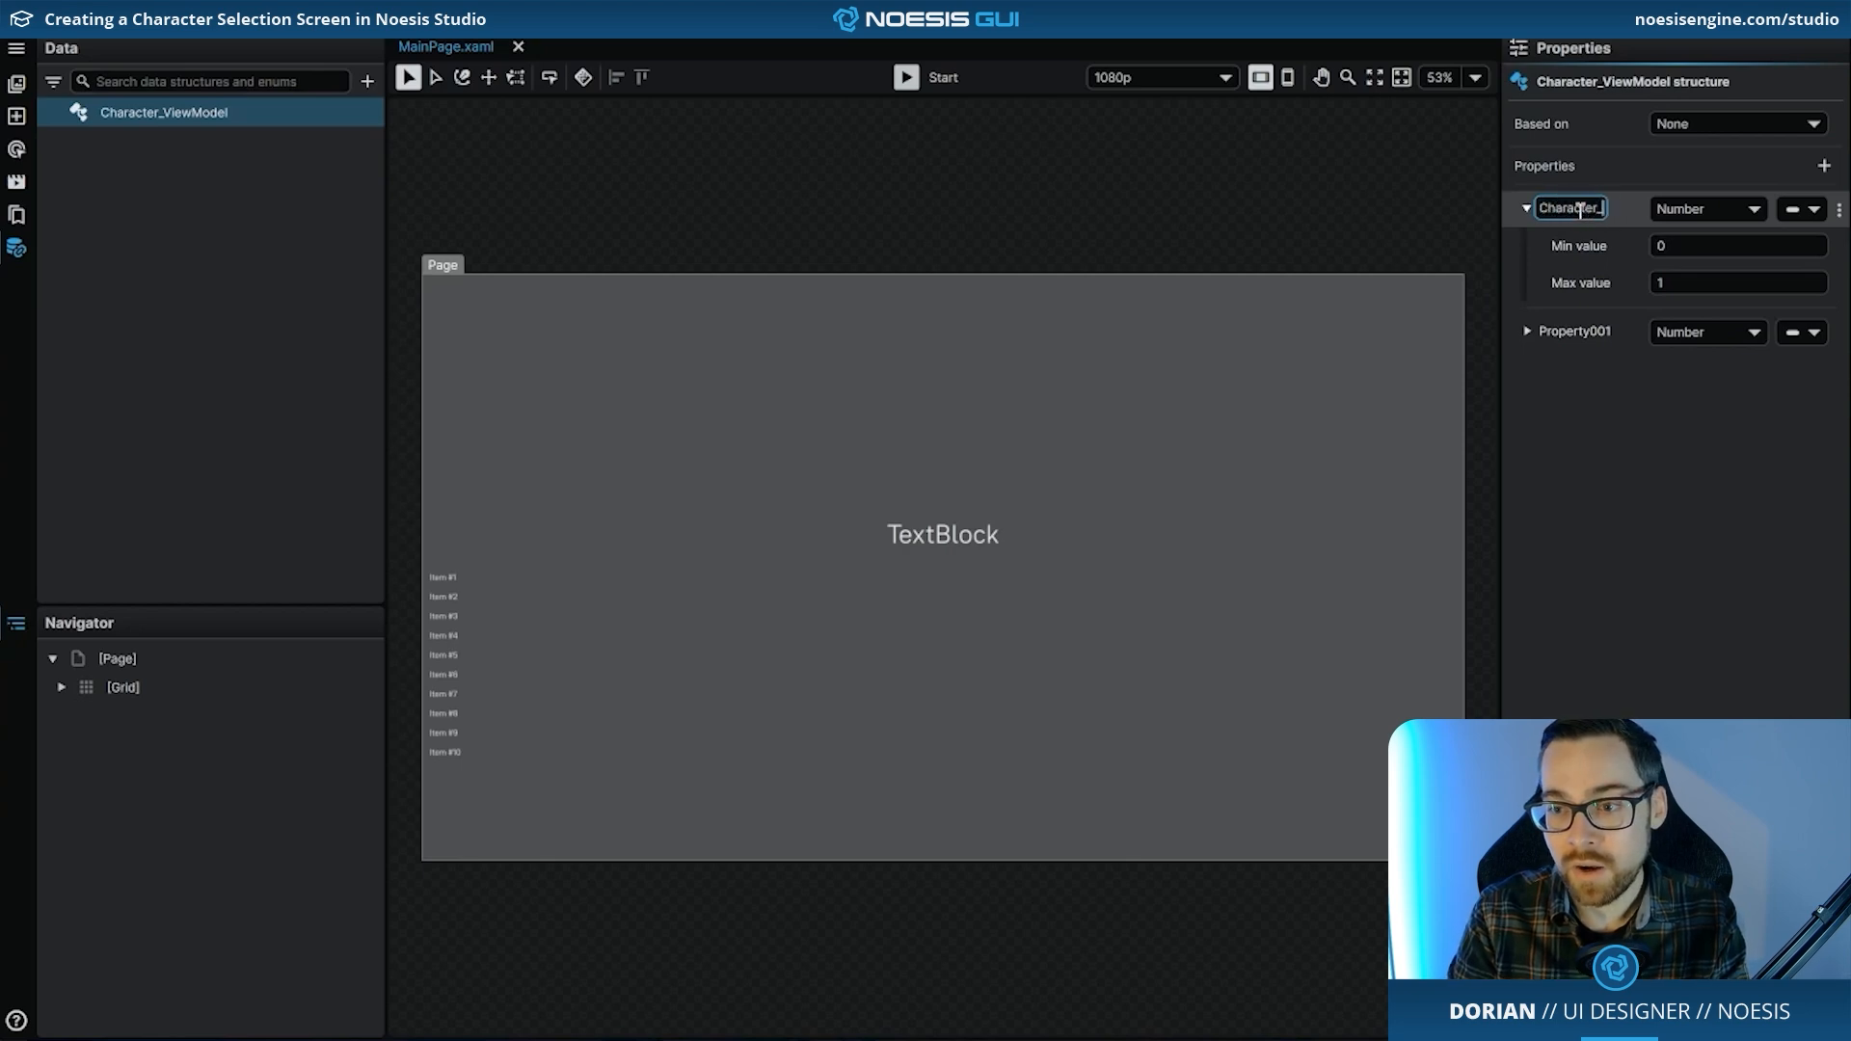
key(Return)
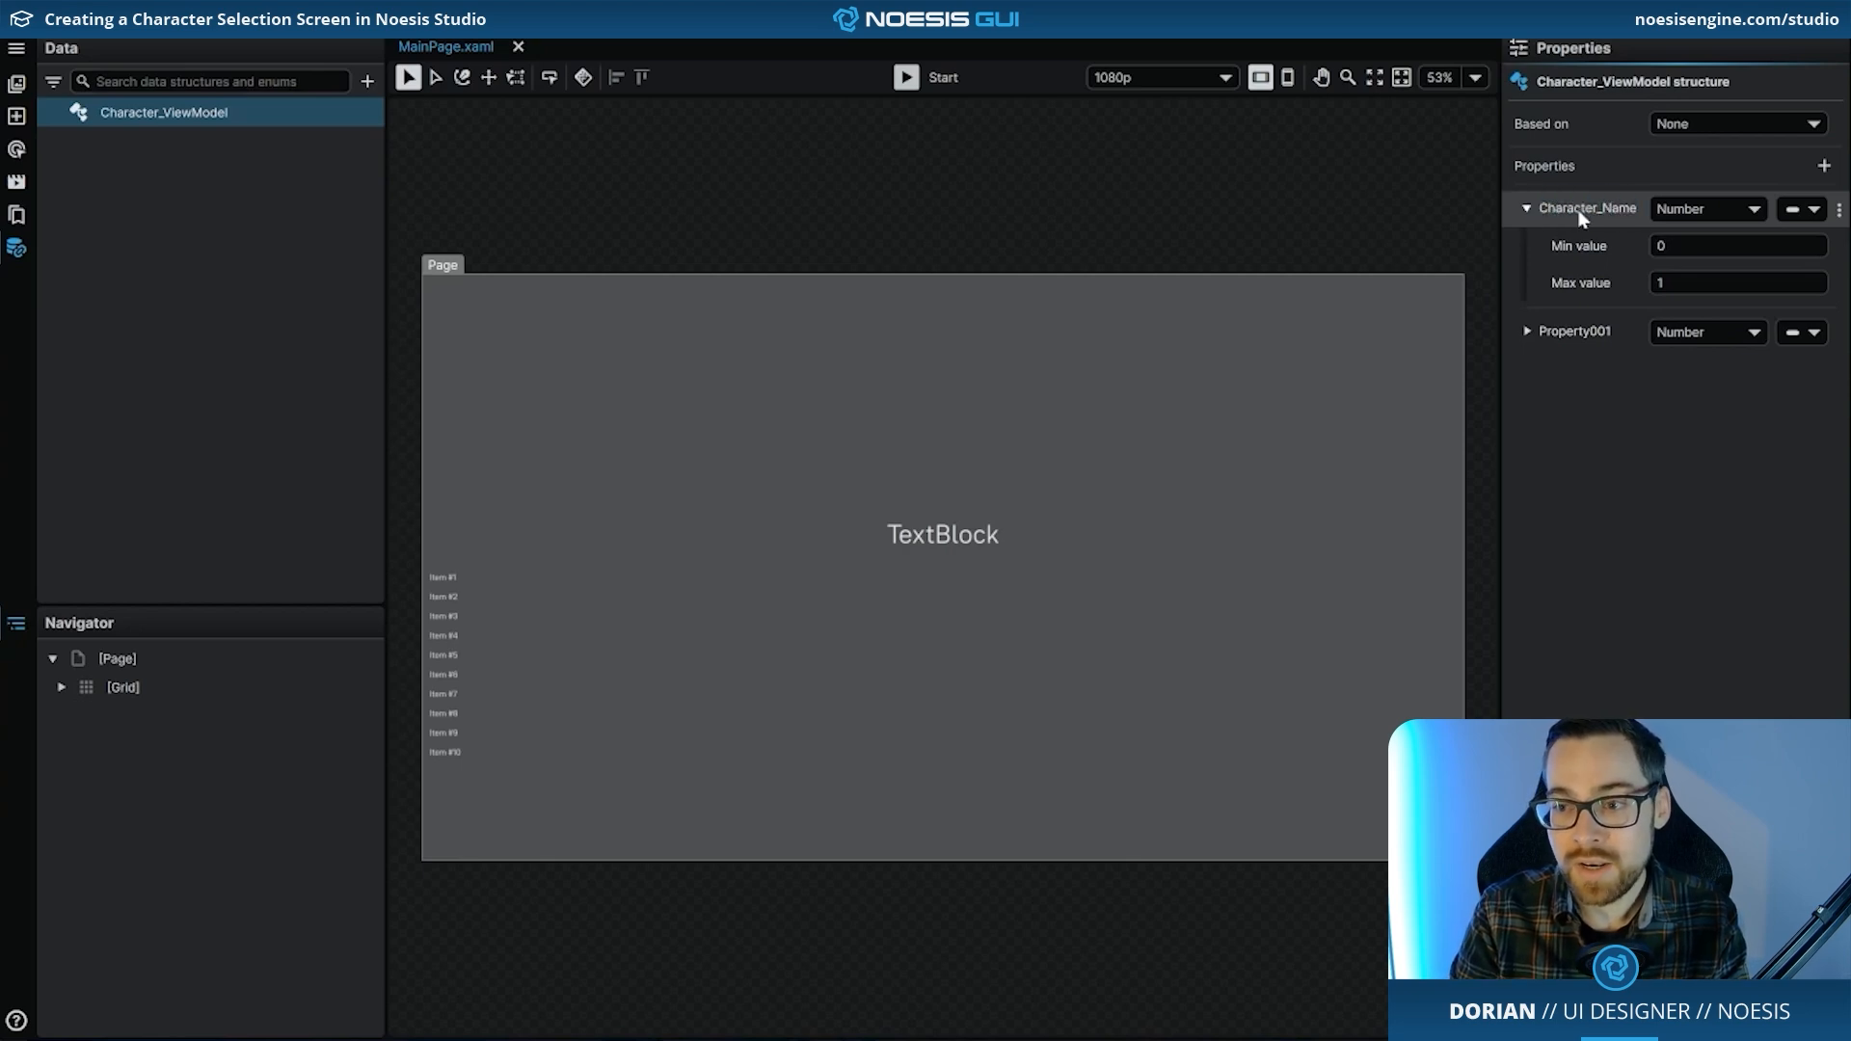
click(1681, 202)
click(1685, 268)
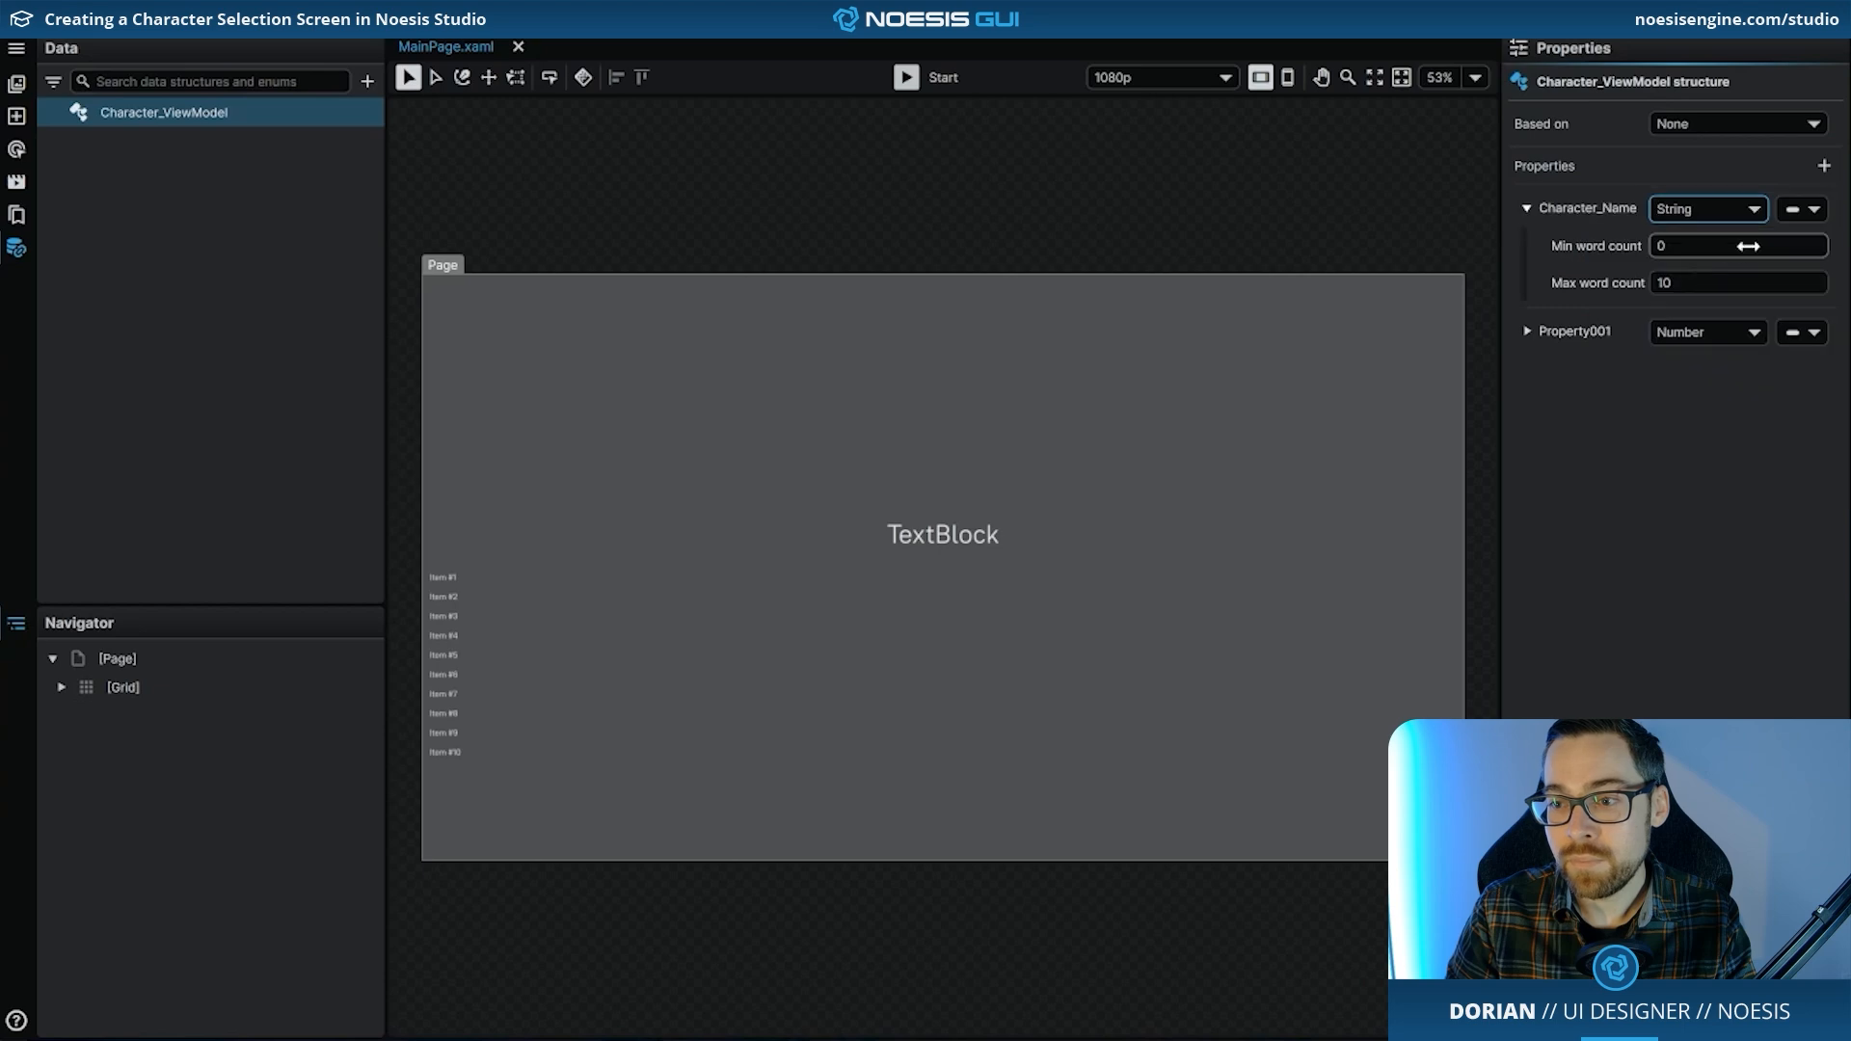
- Set the word count of Character_Name to a minimum of 1 and a maximum of 2
click(1745, 246)
click(1737, 277)
text(2)
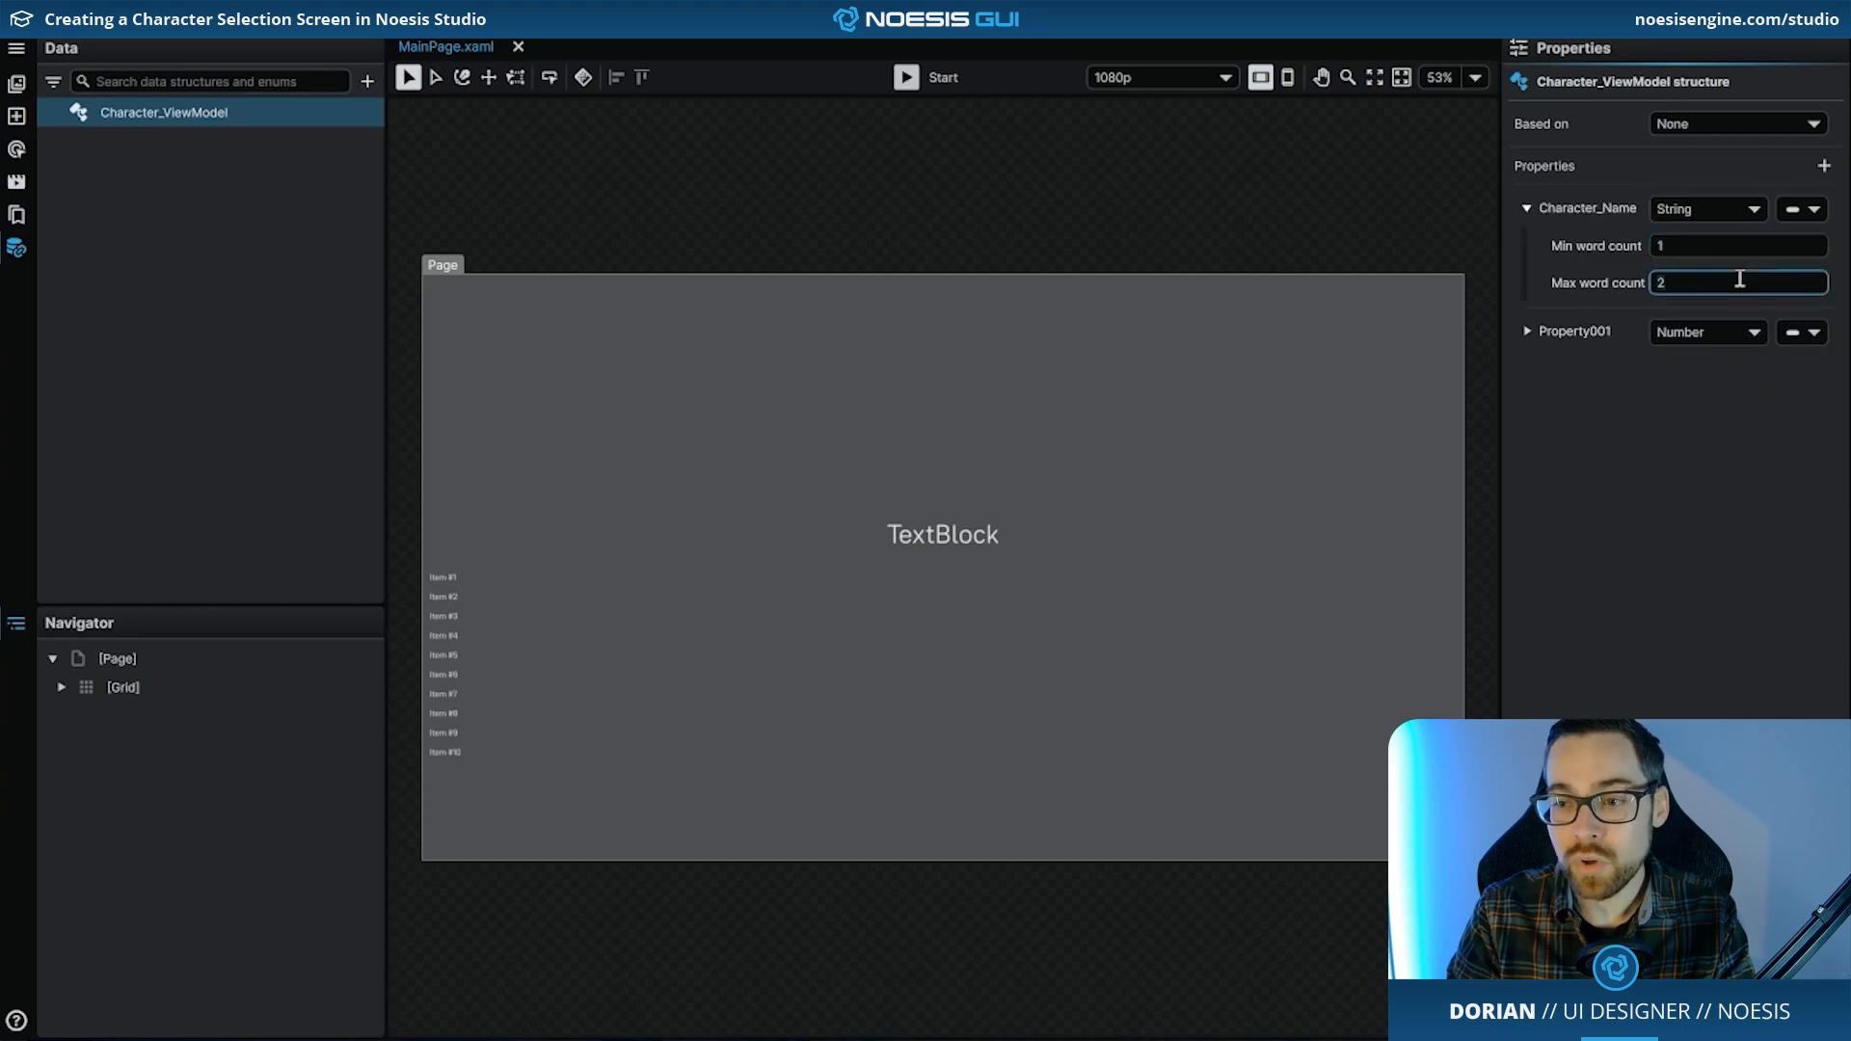
- Rename the second property of Character_ViewModel as Character_Visual and set its type to String
click(1528, 331)
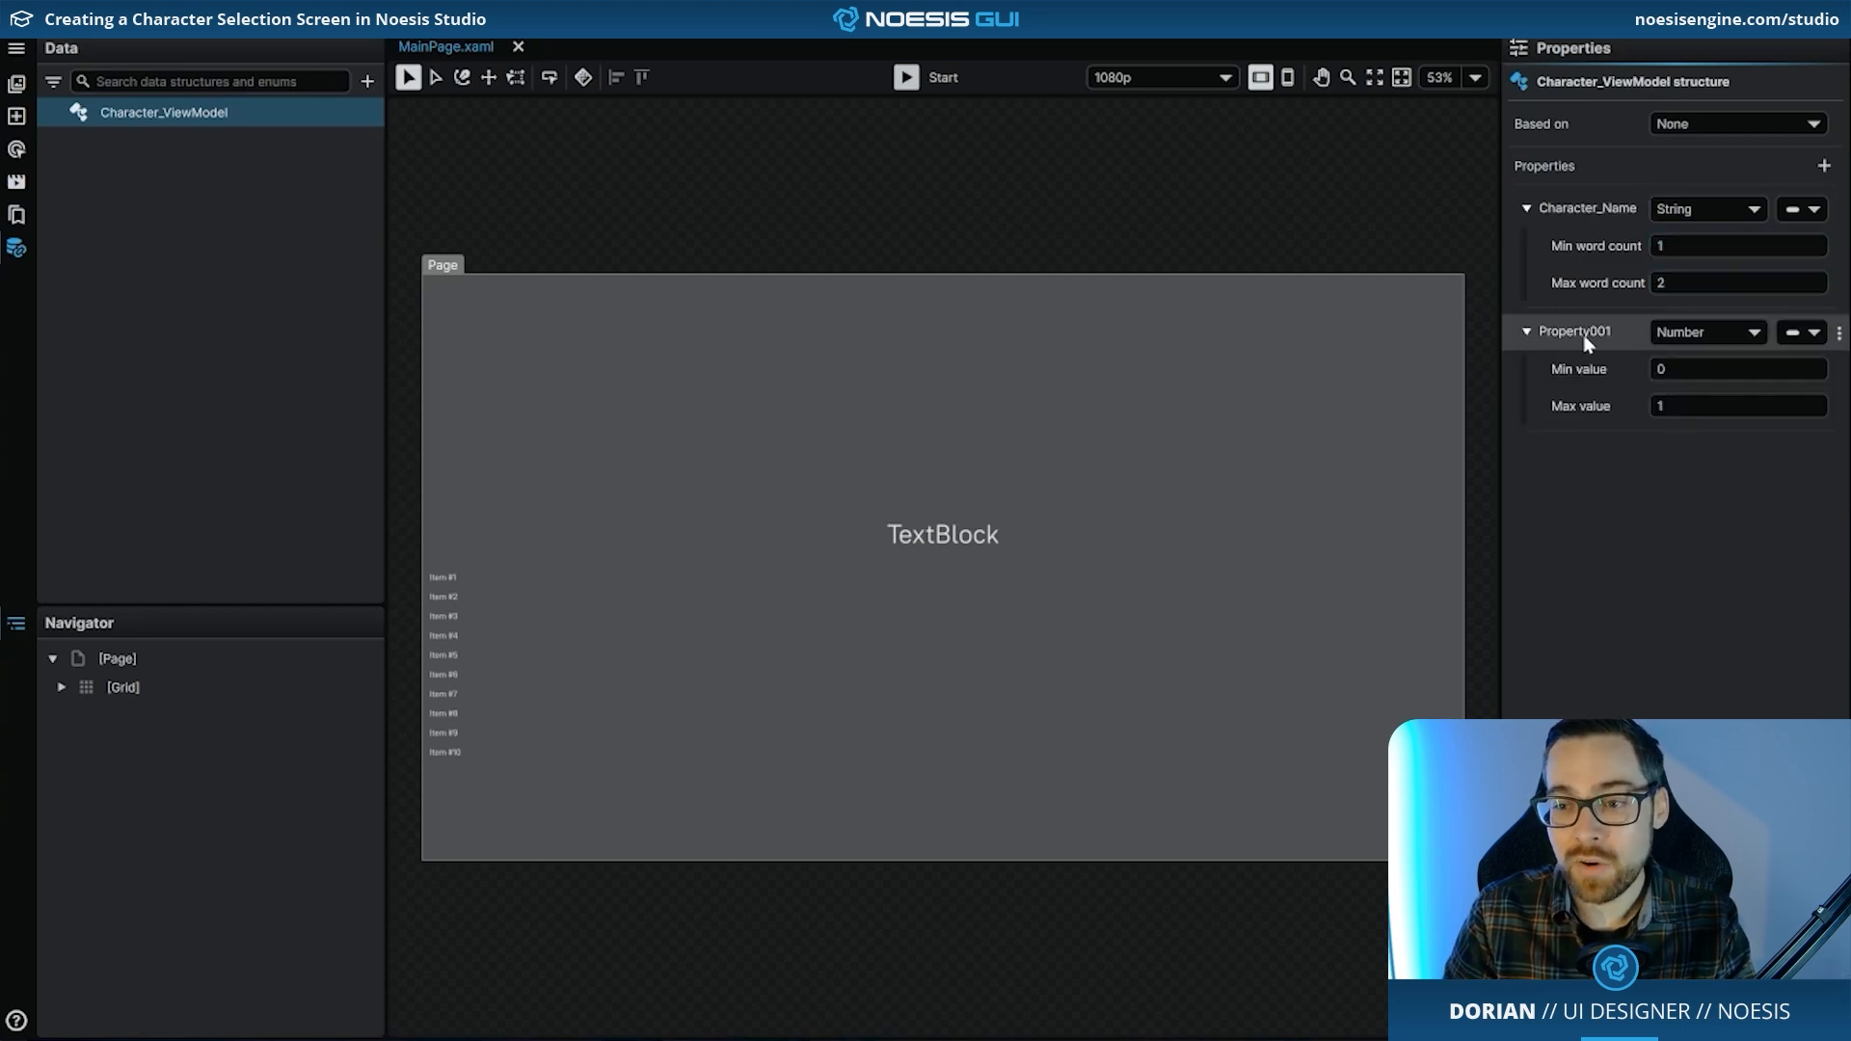
double_click(1576, 331)
text(Charac)
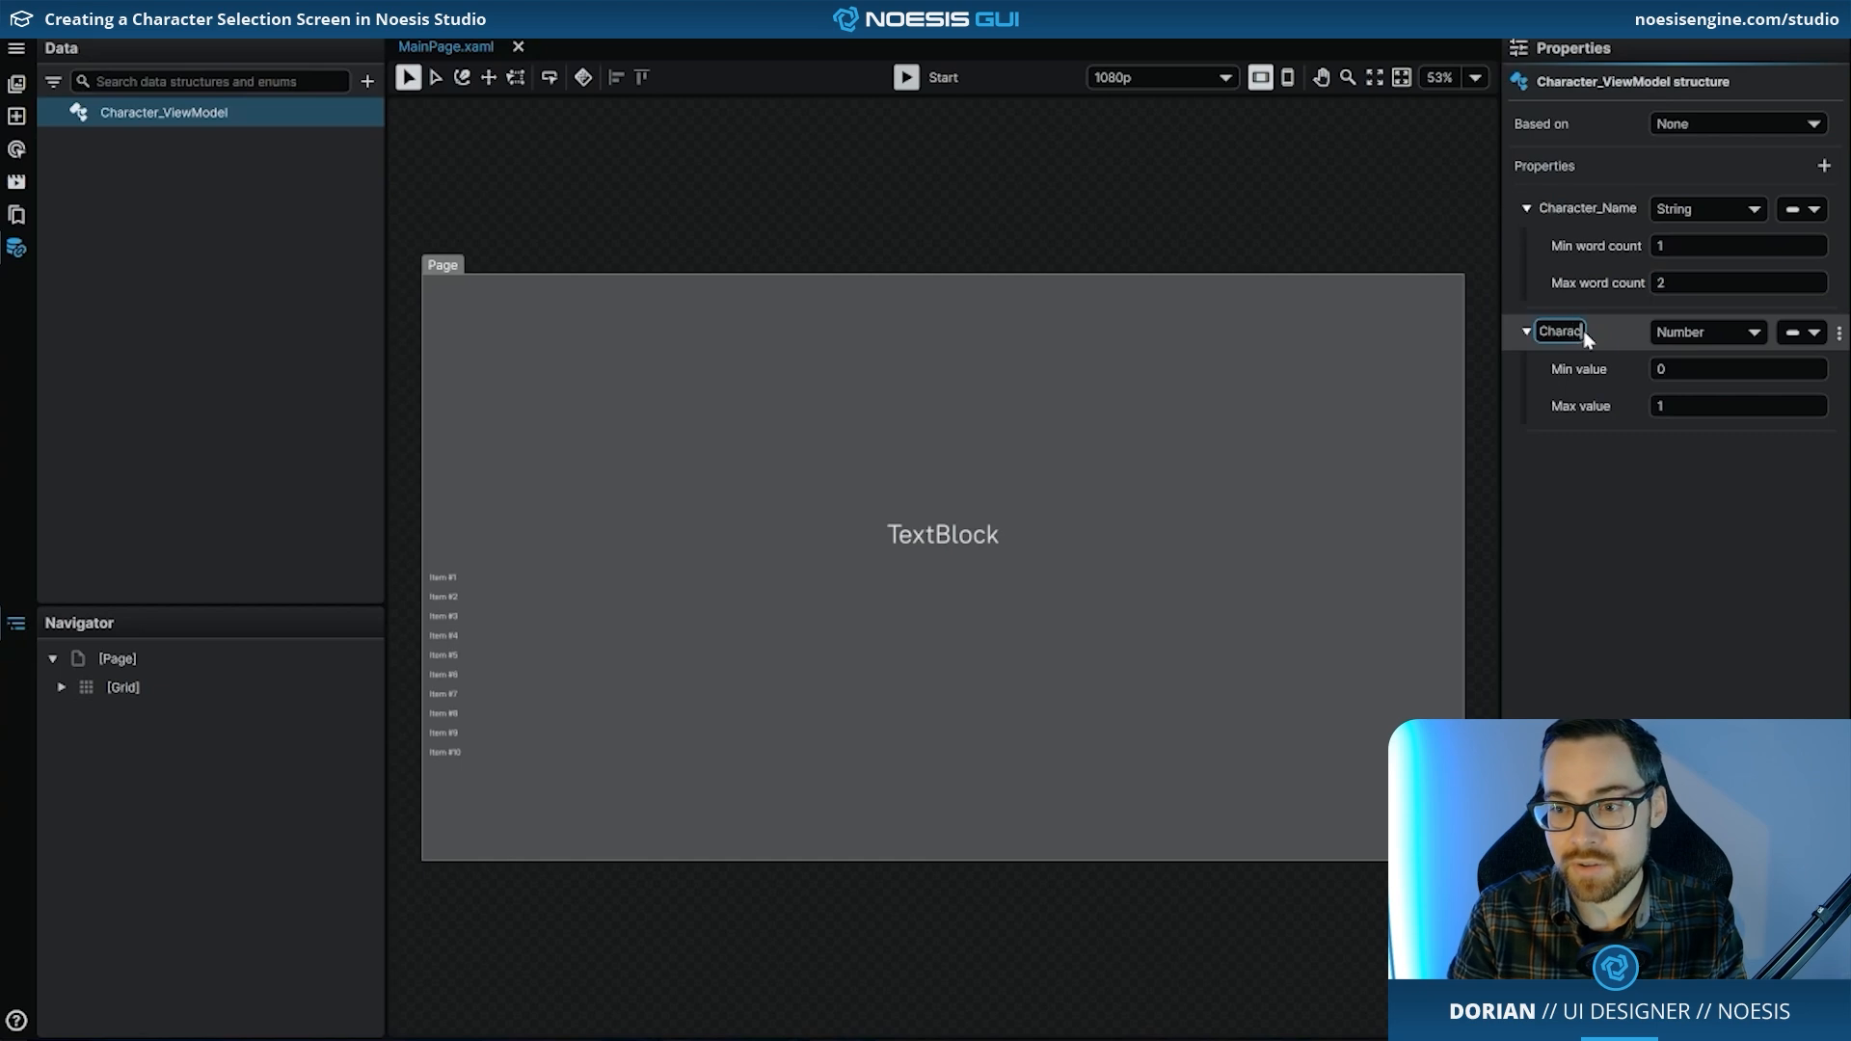
text(ter_Visual)
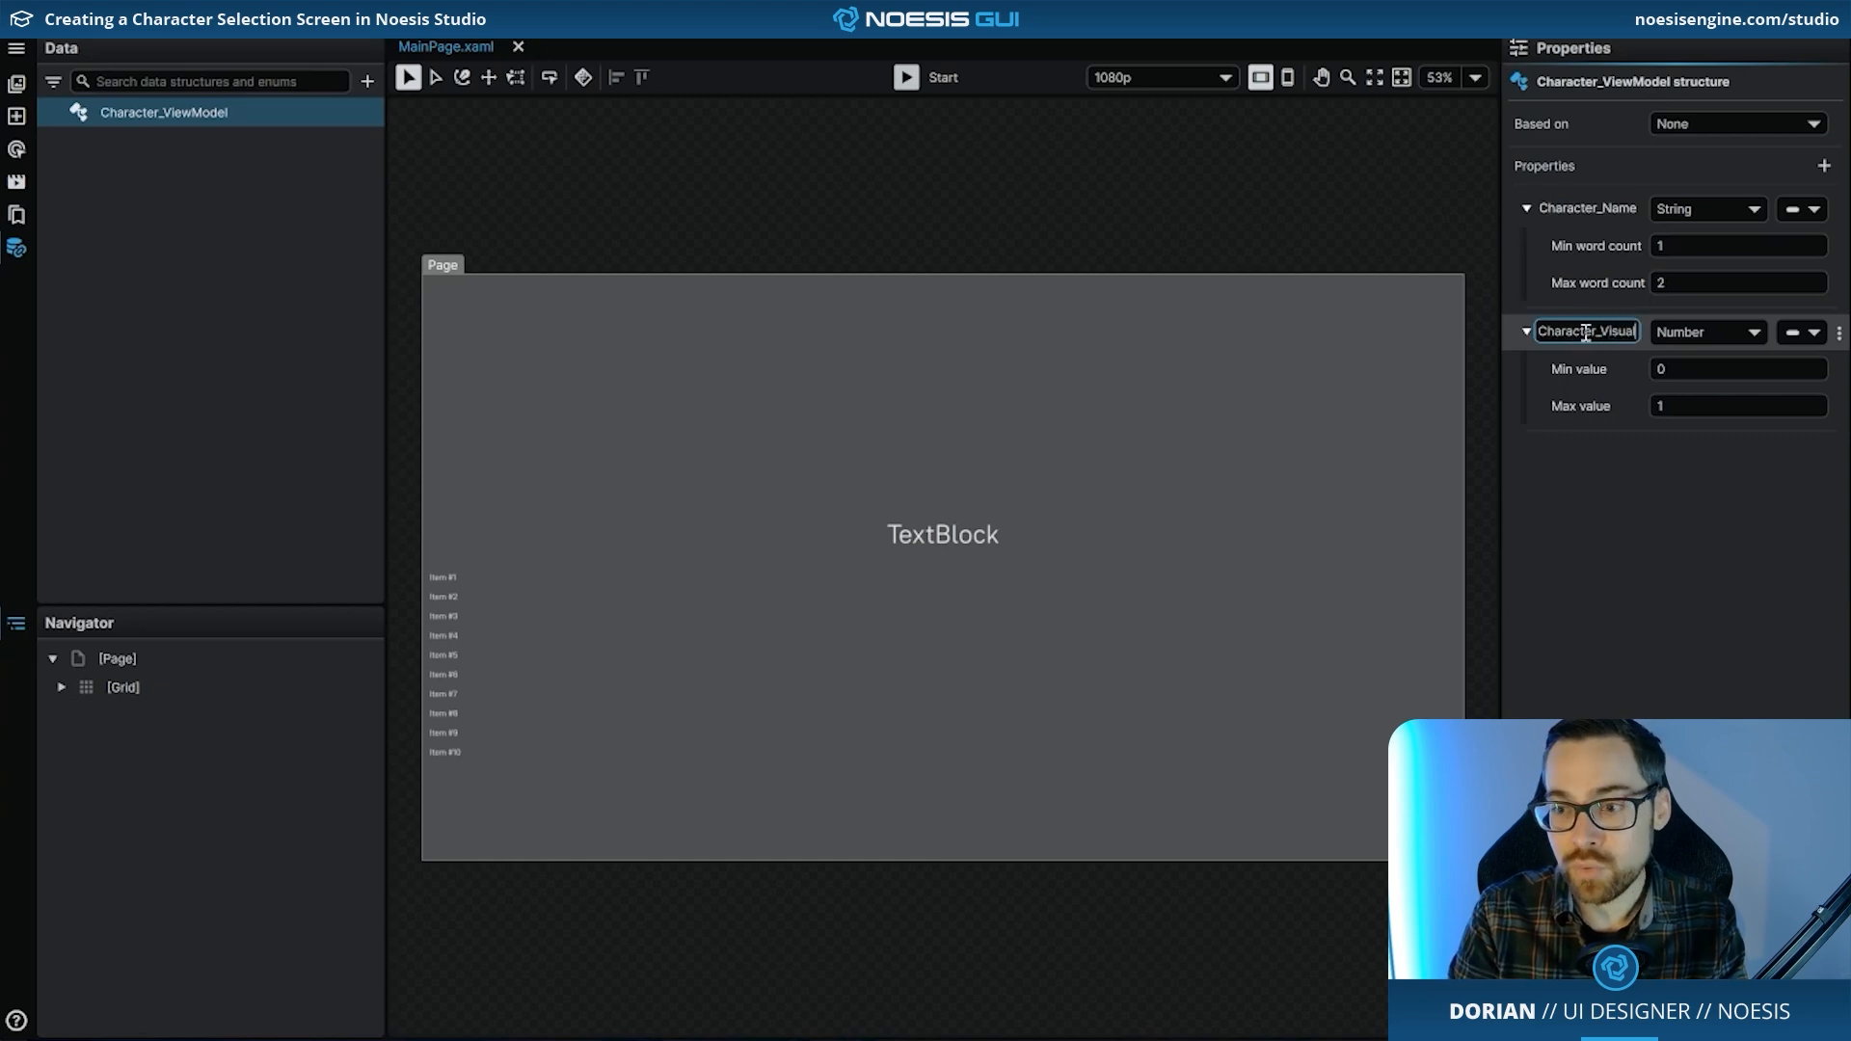
key(Return)
click(1689, 334)
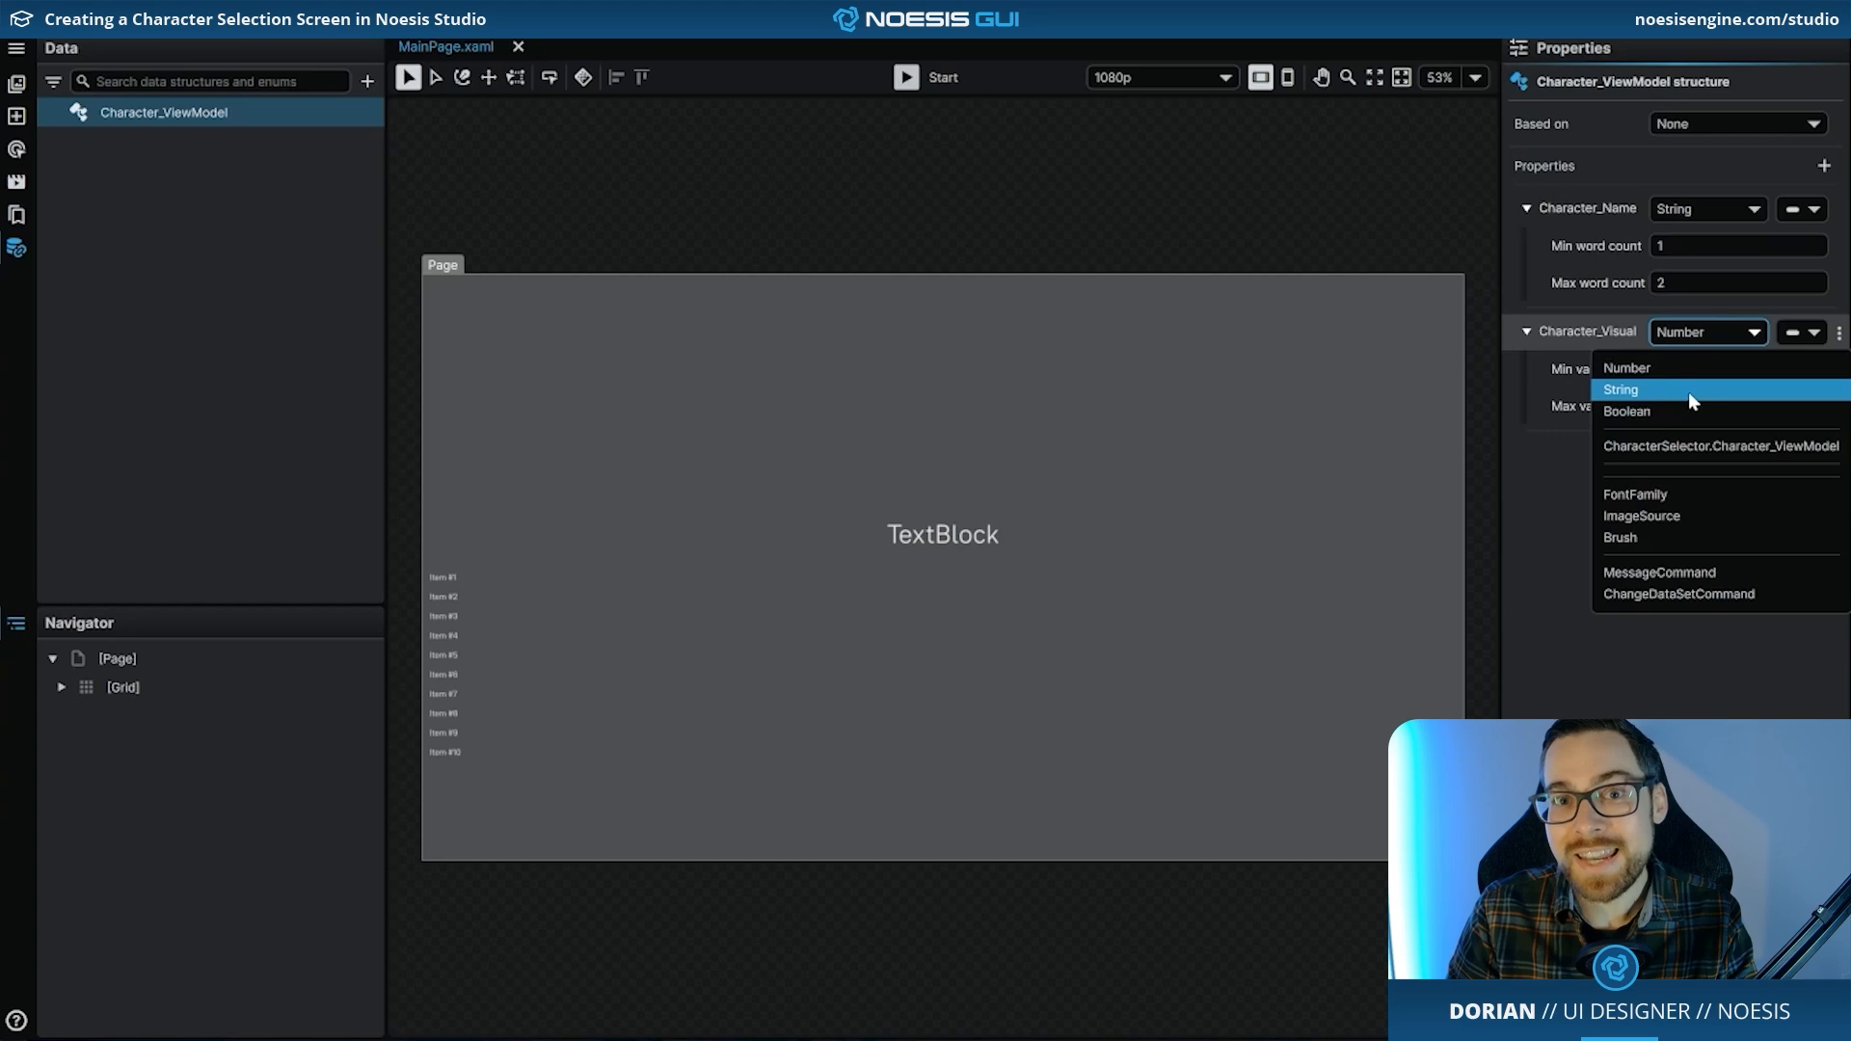
click(1687, 391)
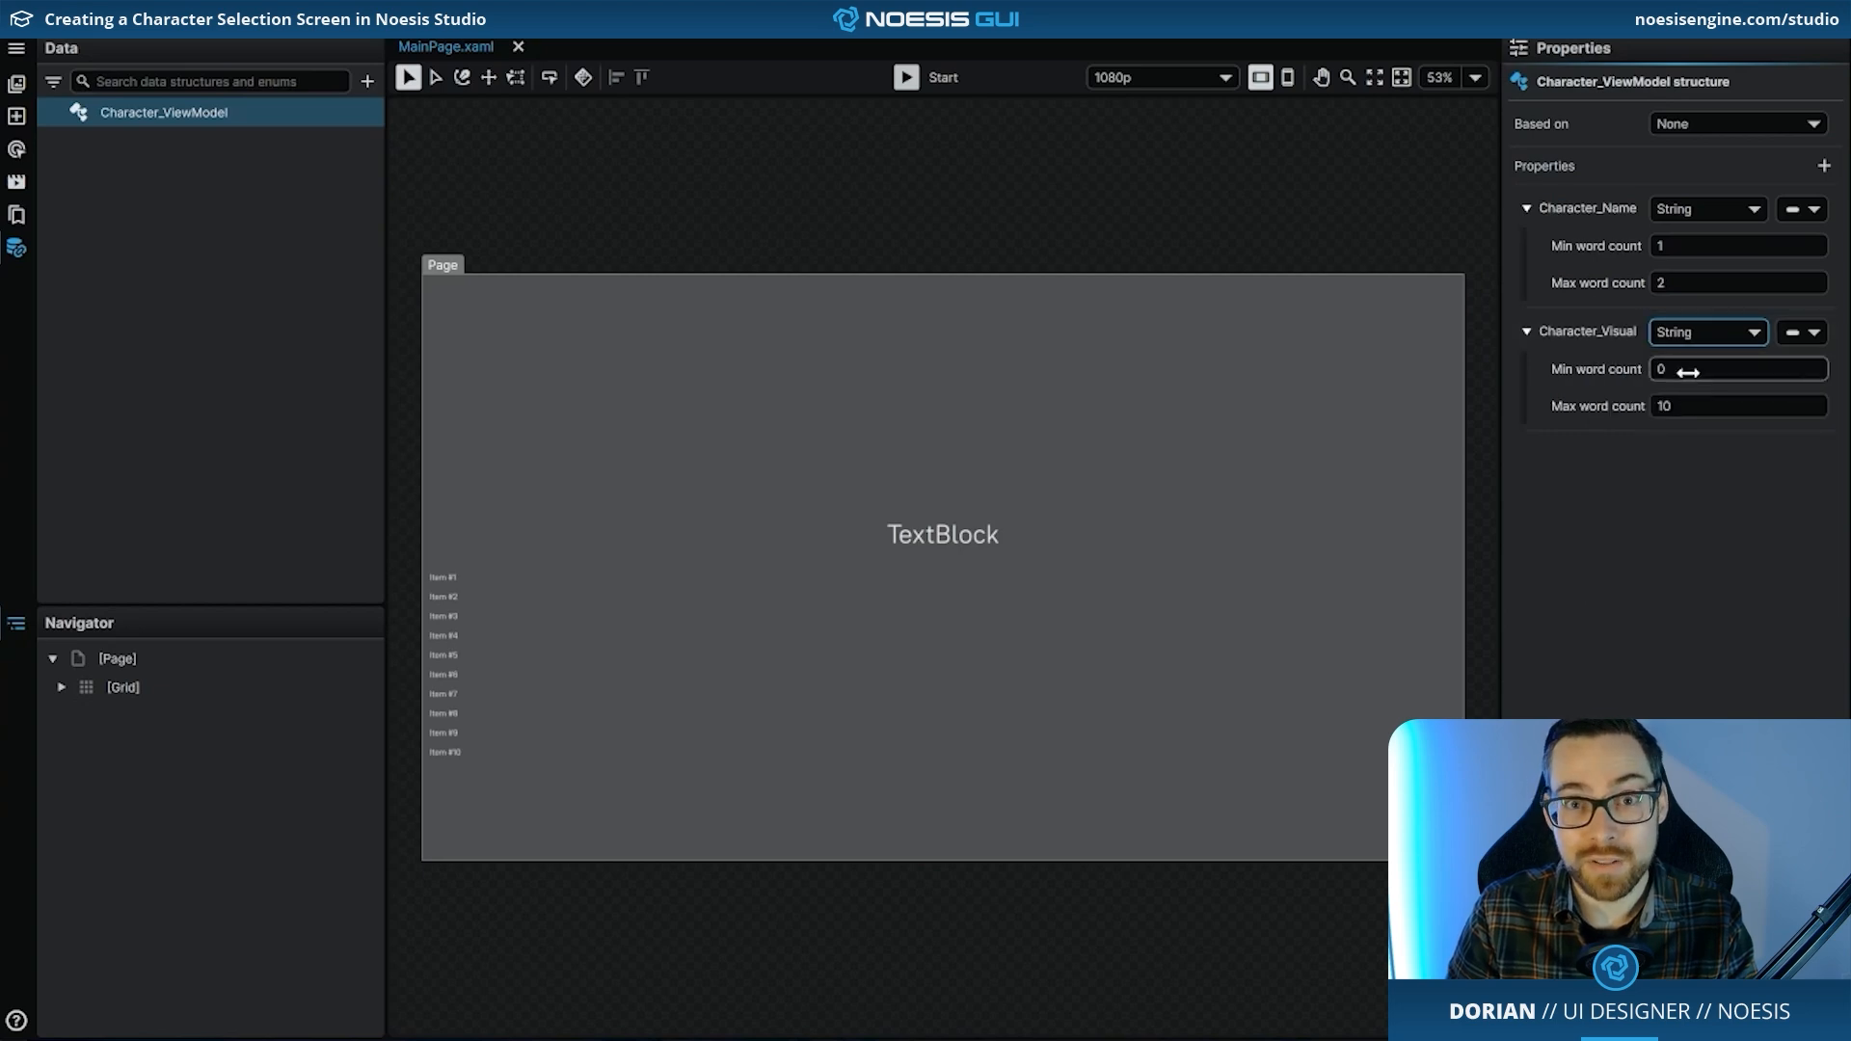
- Set both the minimum and maximum word count of Character_Visual to 1
click(1689, 373)
text(1)
click(1703, 408)
text(1)
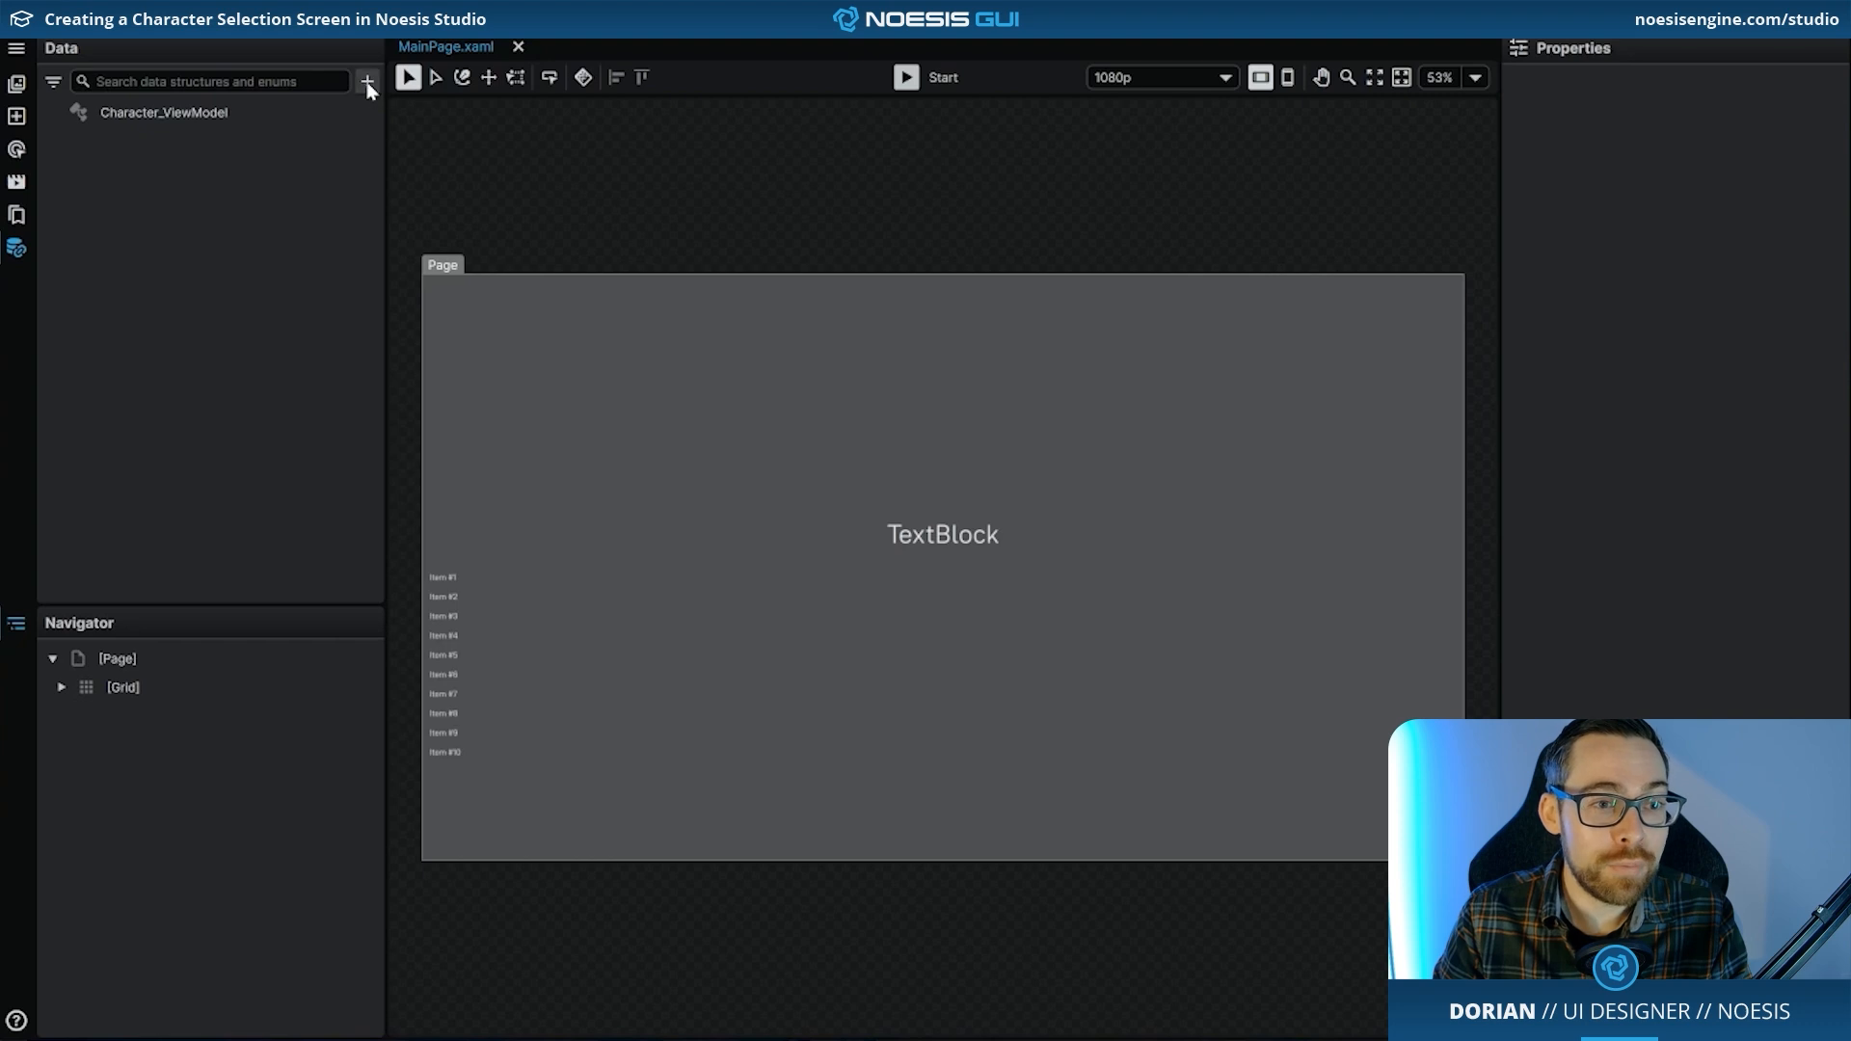
- Create a second data structure named Screen_ViewModel
click(366, 82)
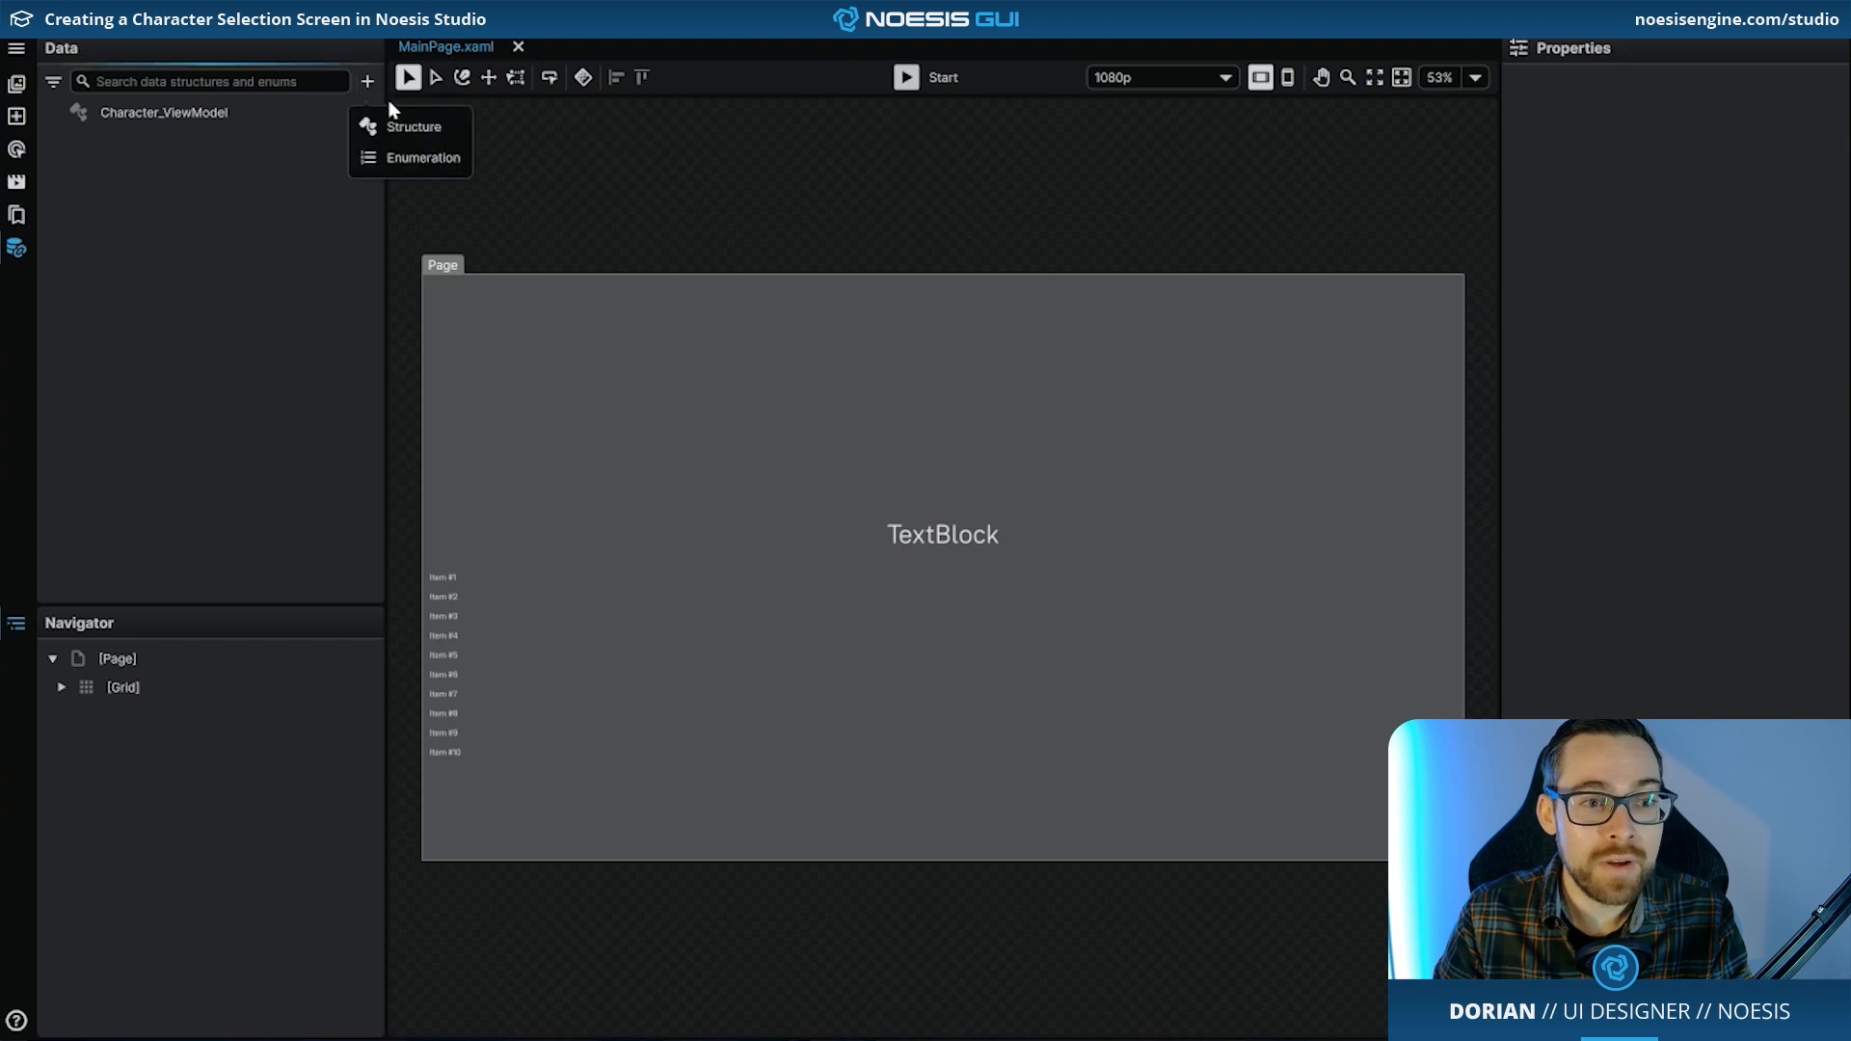
click(451, 128)
text(Sc)
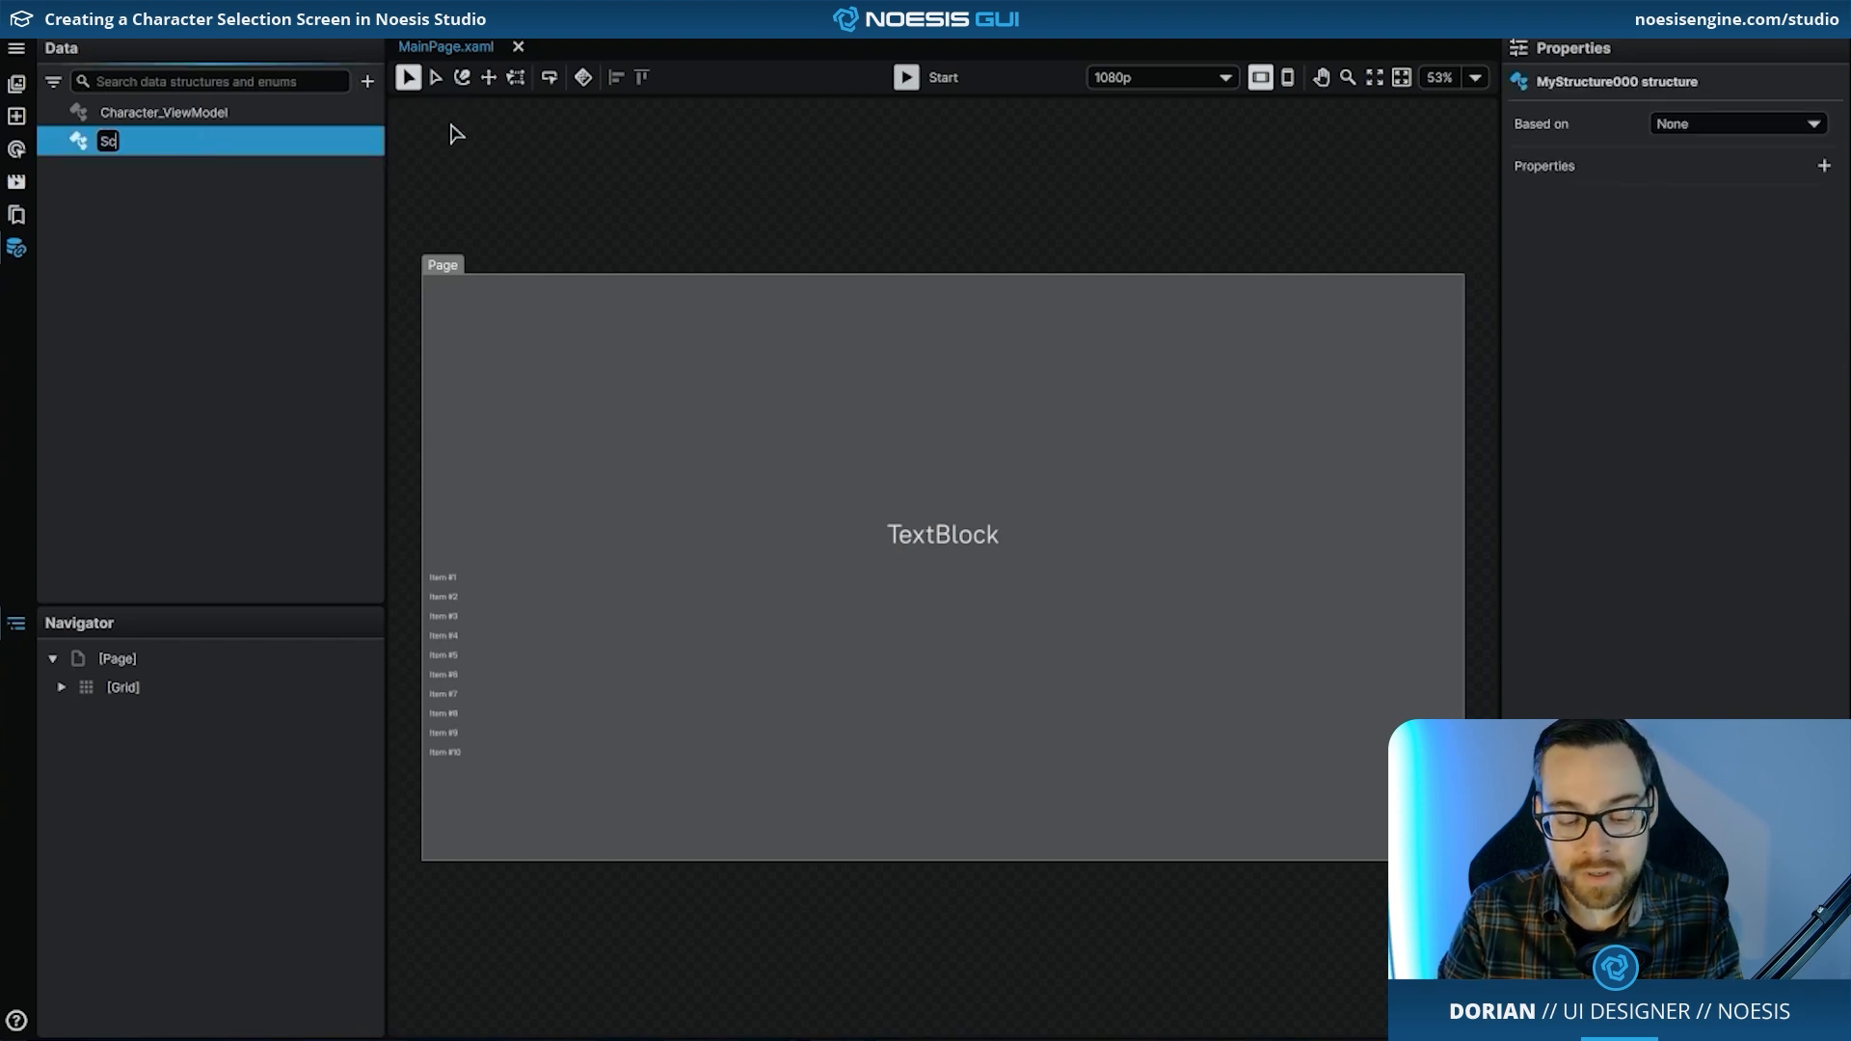
text(reen_Vie)
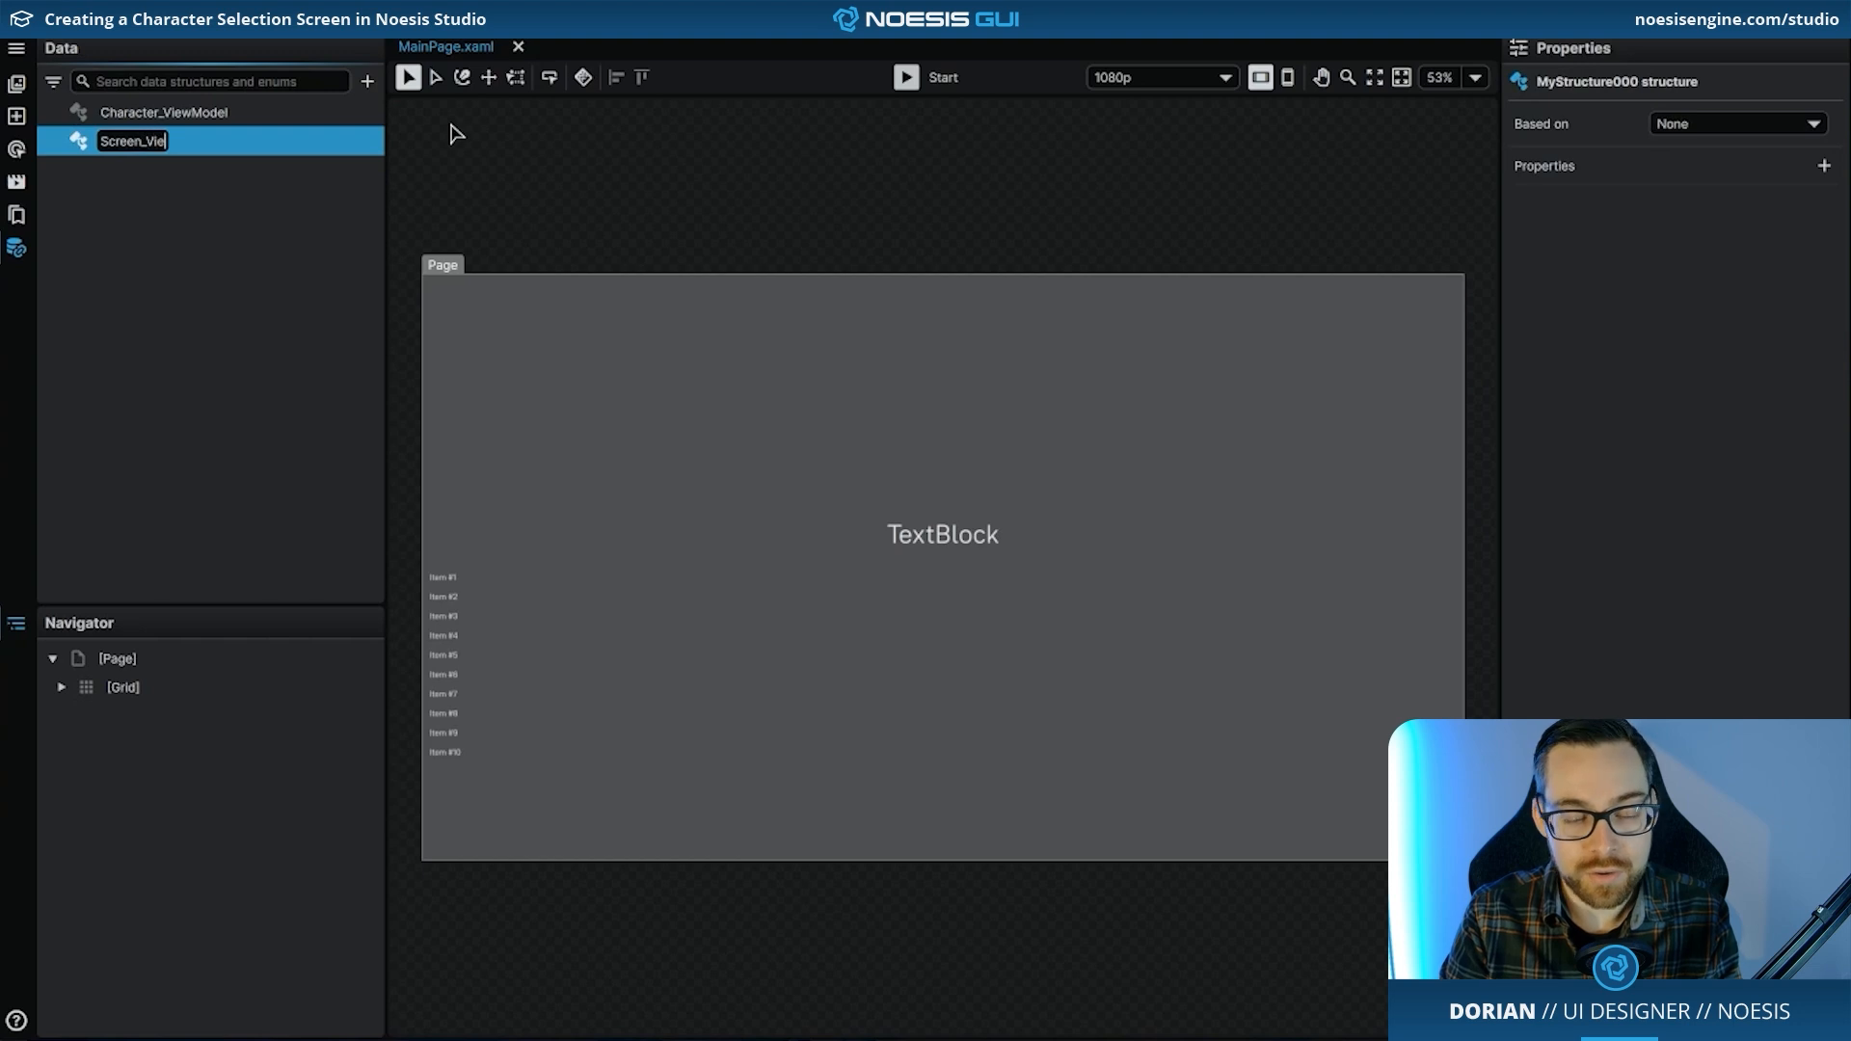
text(wModel)
key(Return)
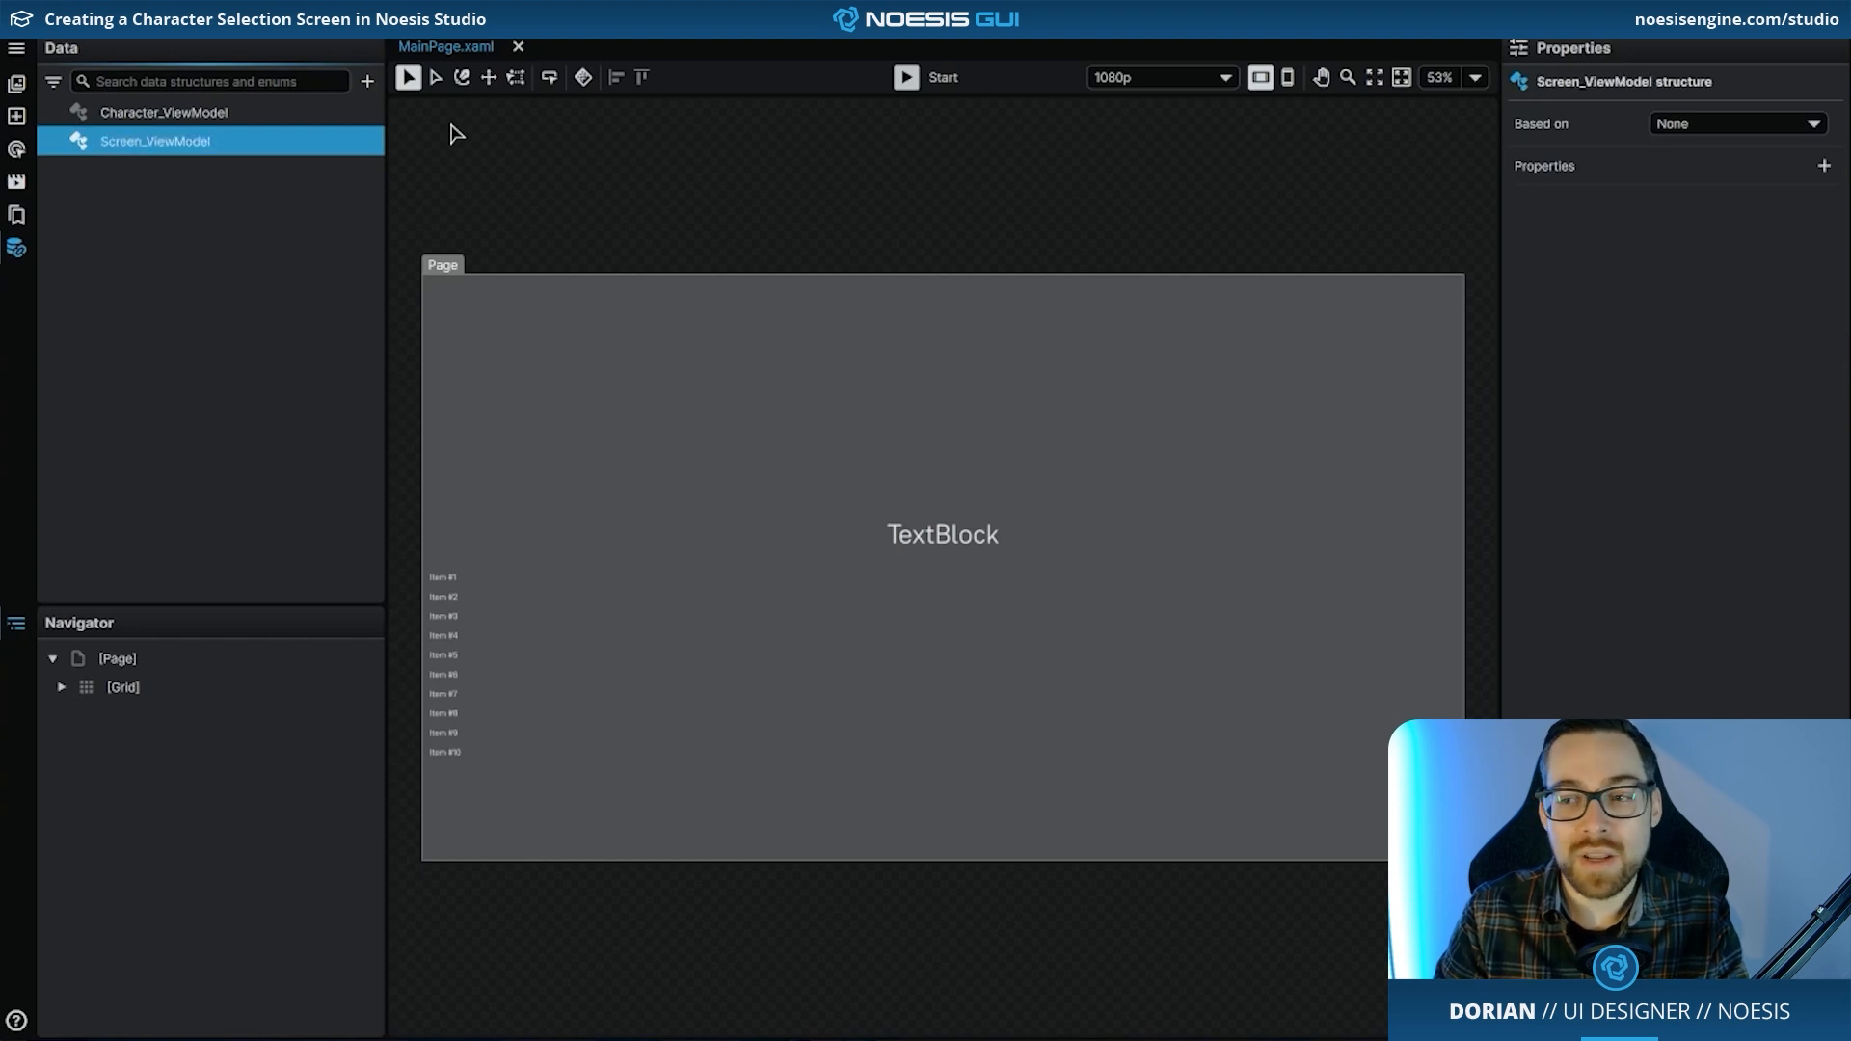
- Add a property named Characters_Collection to the Screen_ViewModel structure
click(1825, 168)
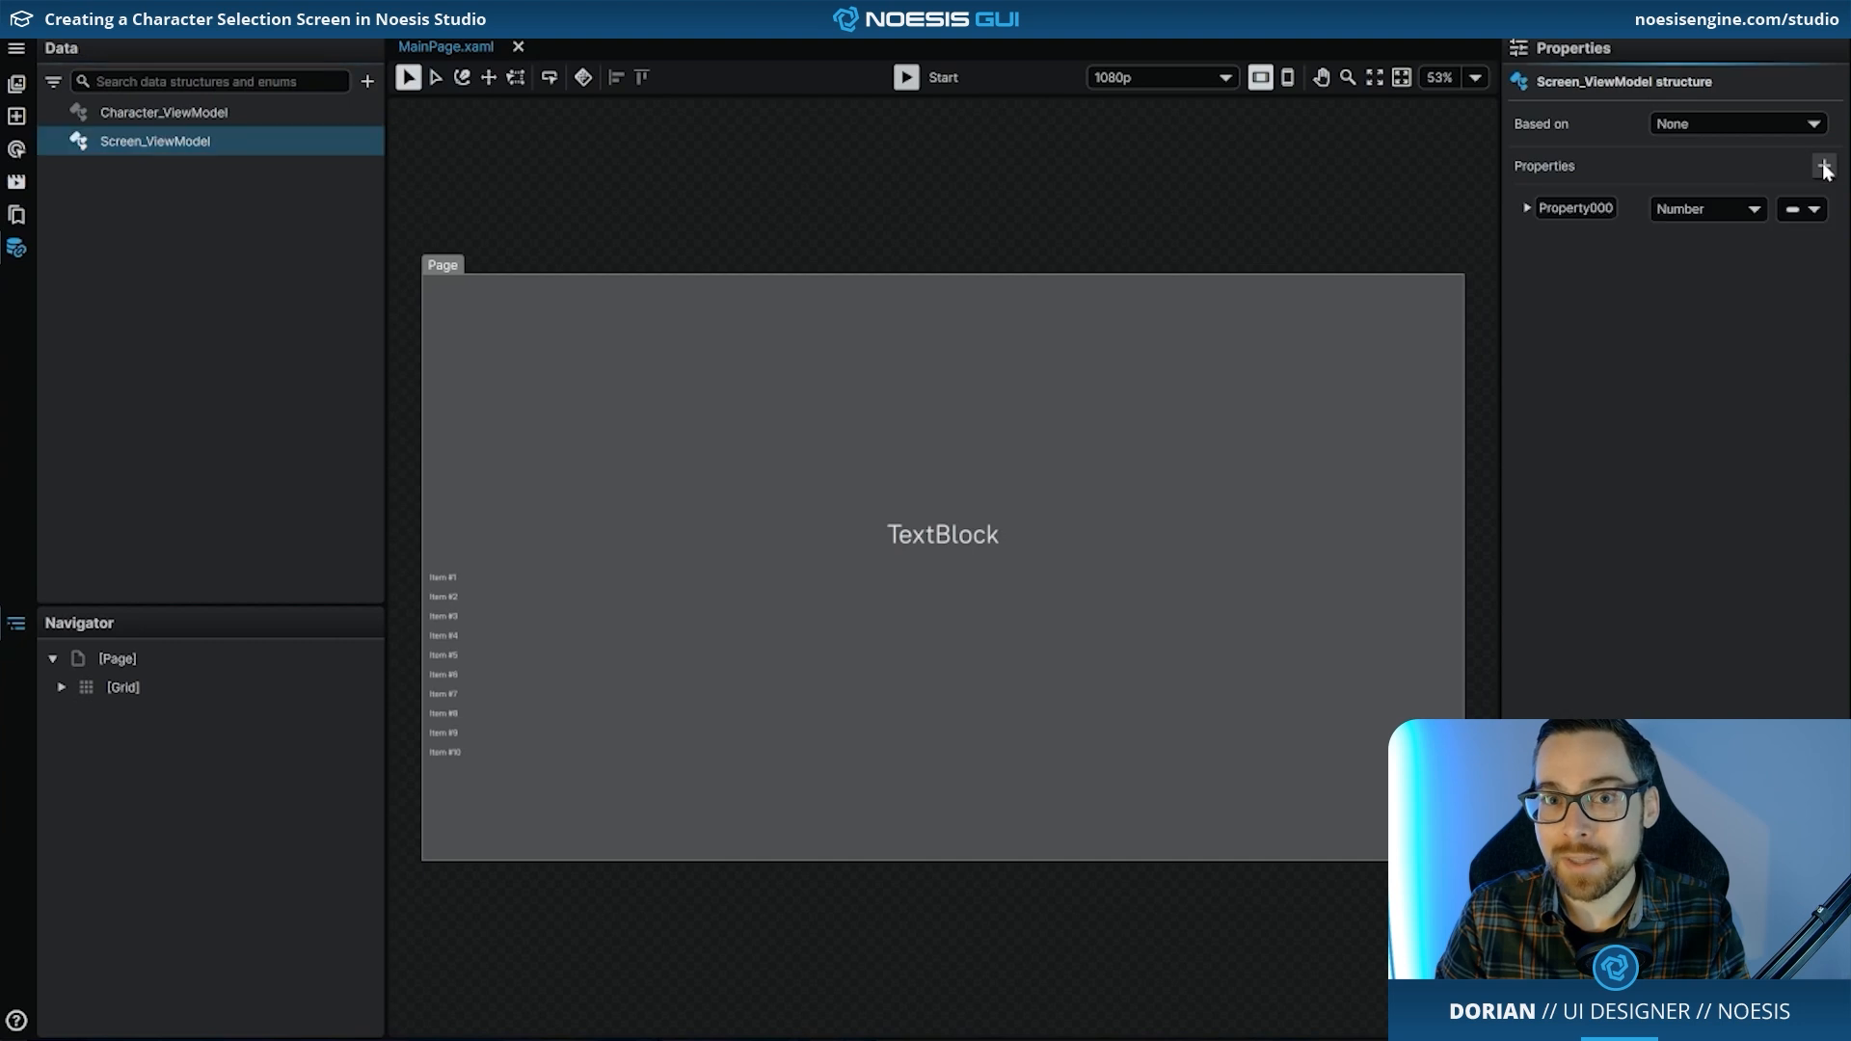
text(Chara)
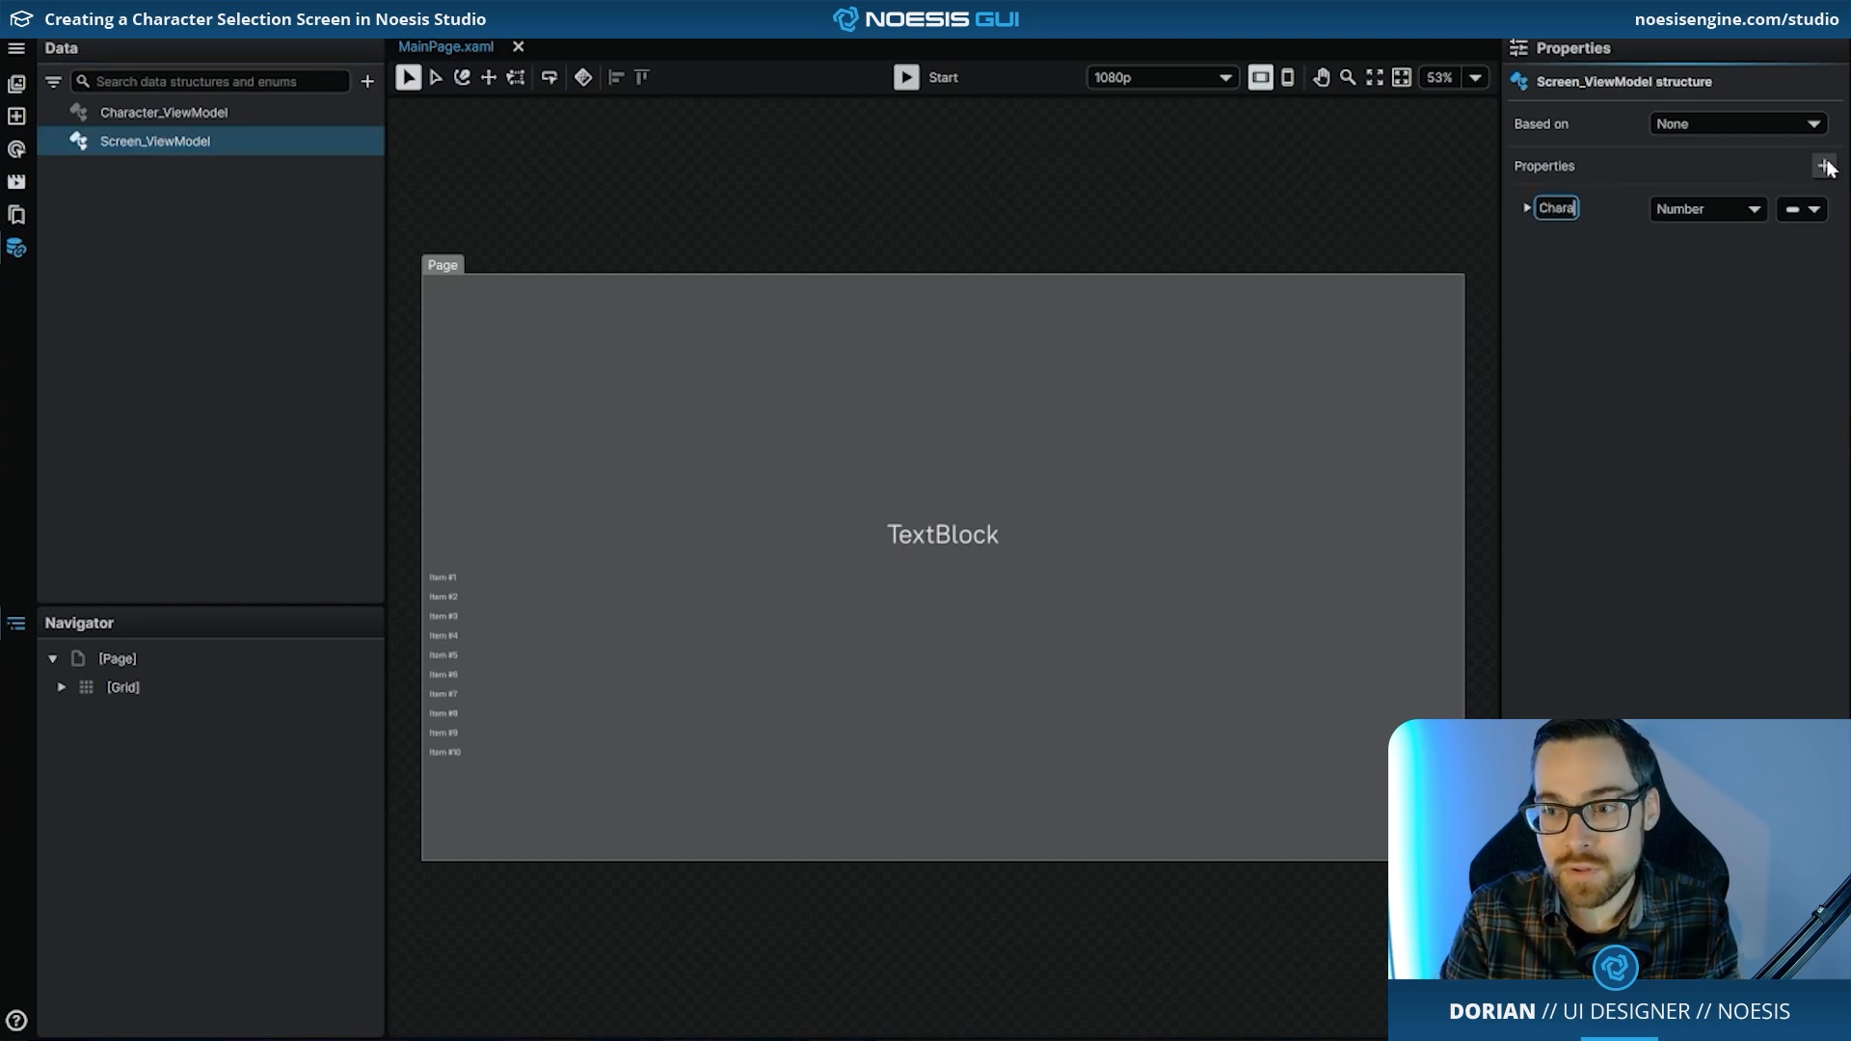
text(cters_Collection)
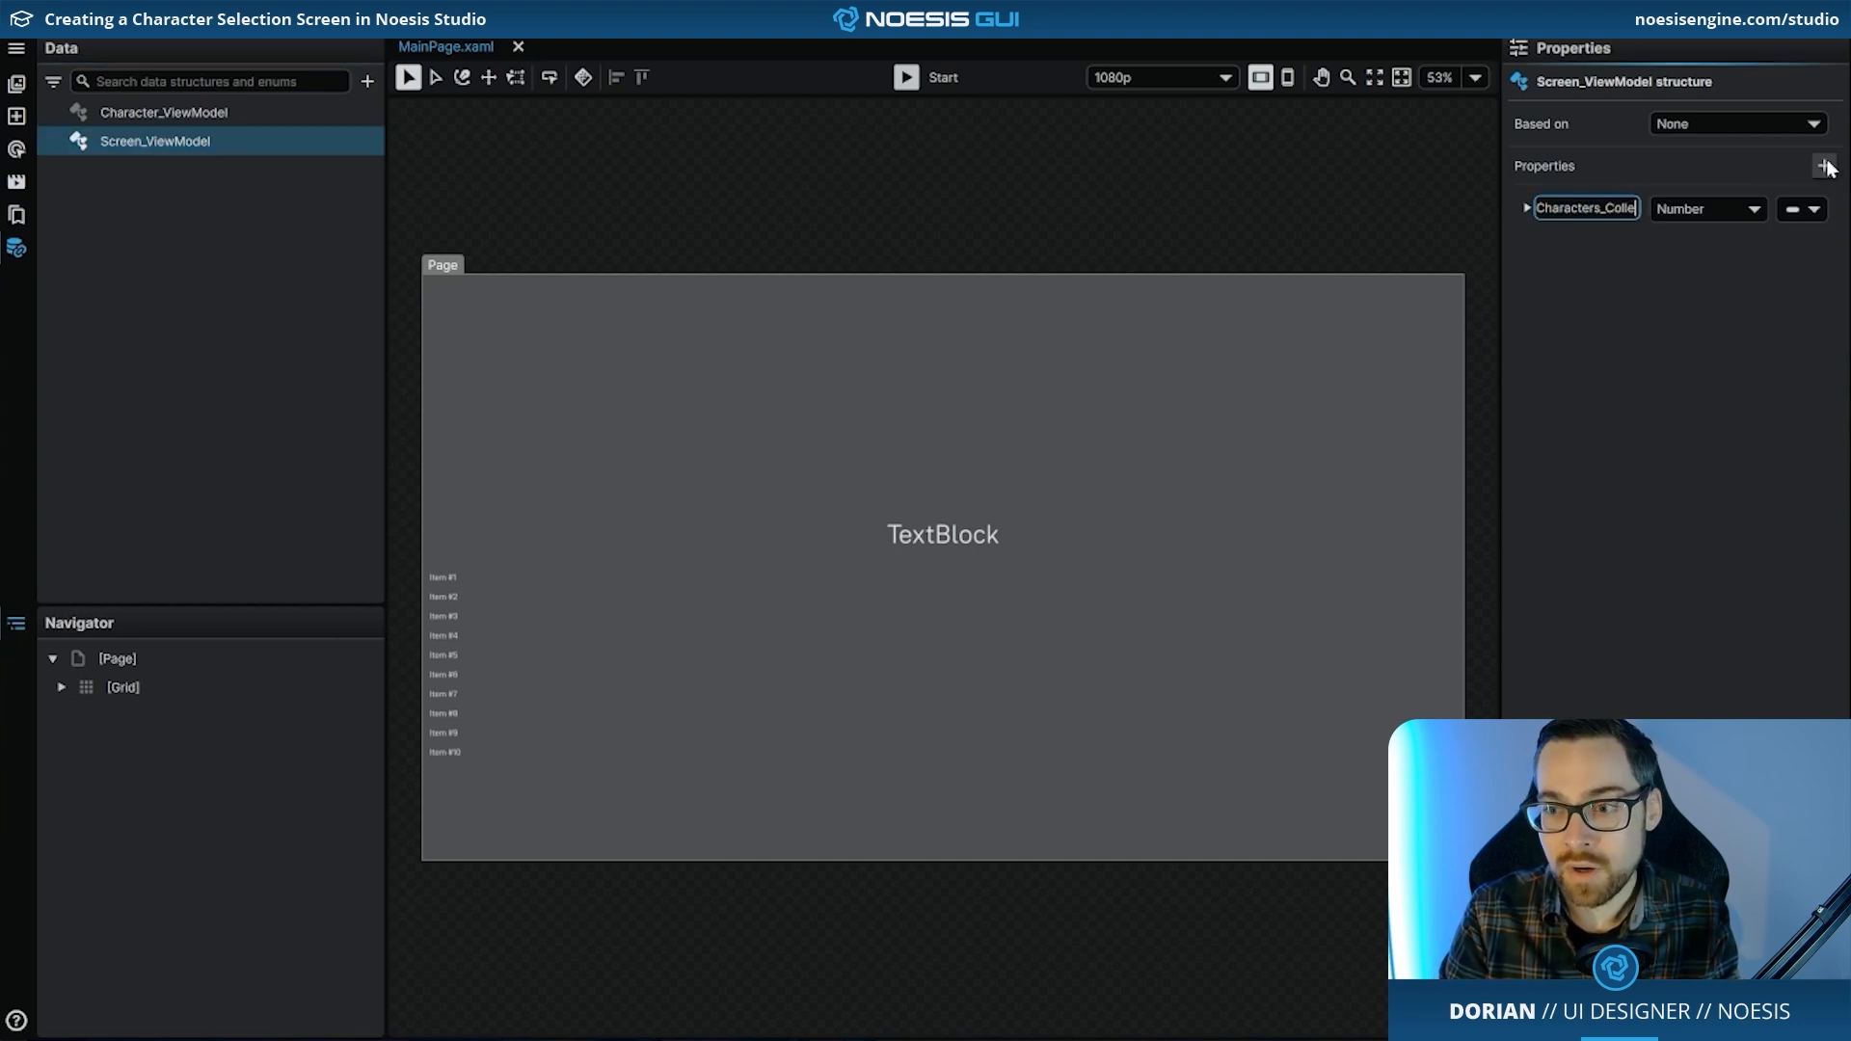
key(Return)
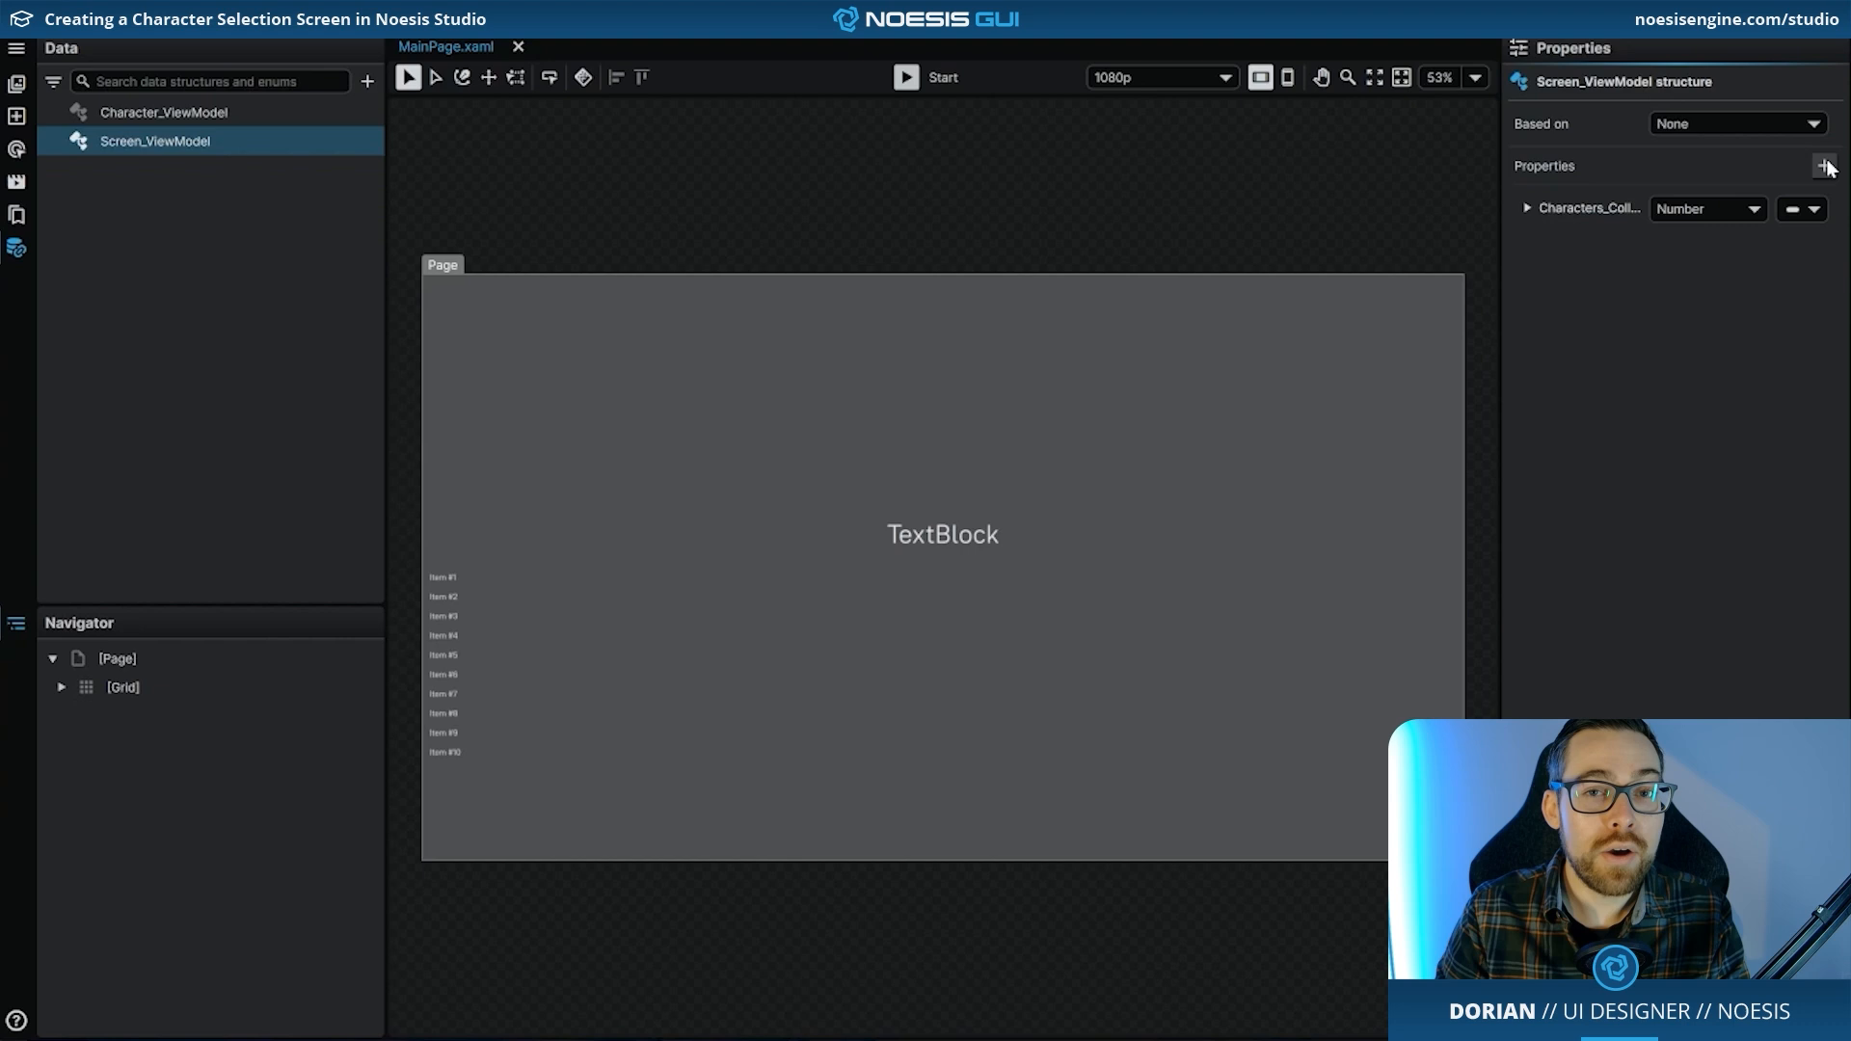
- Set the type of Characters_Collection to CharacterSelector.Character_ViewModel and make it a Collection
click(1728, 212)
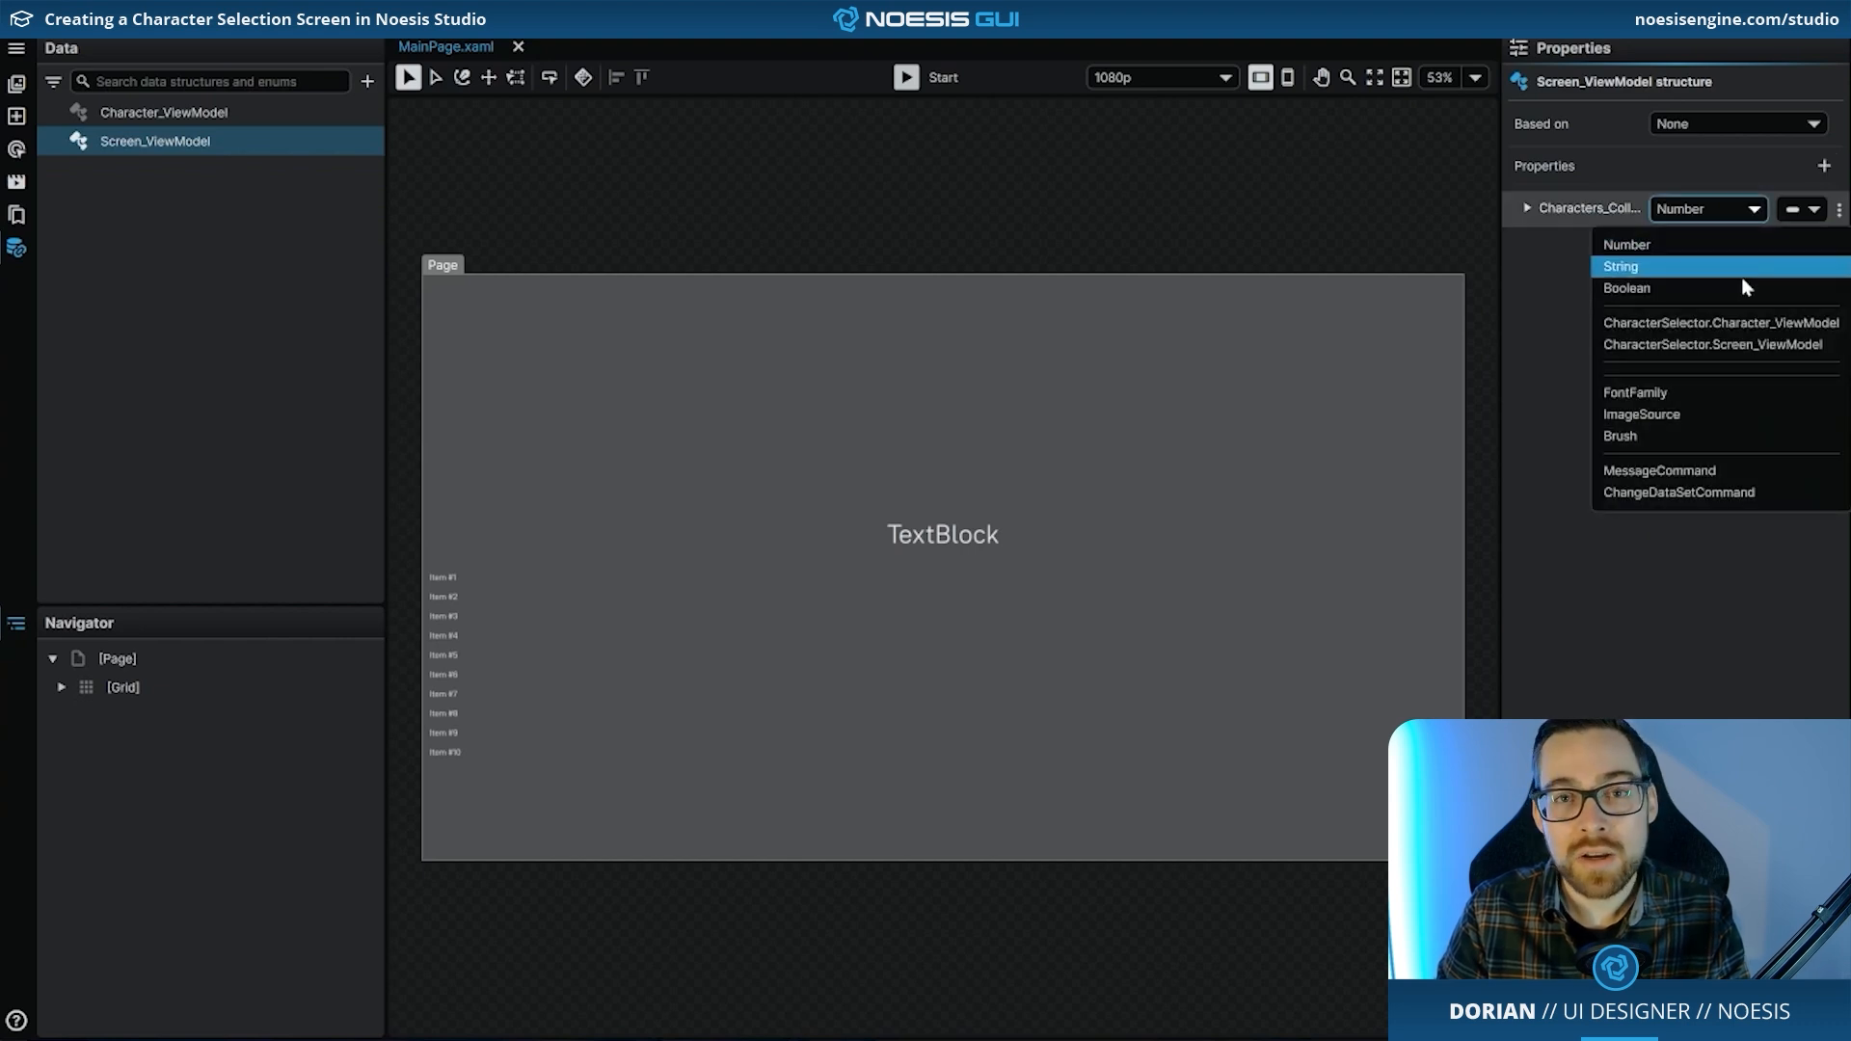
click(1786, 324)
click(1800, 210)
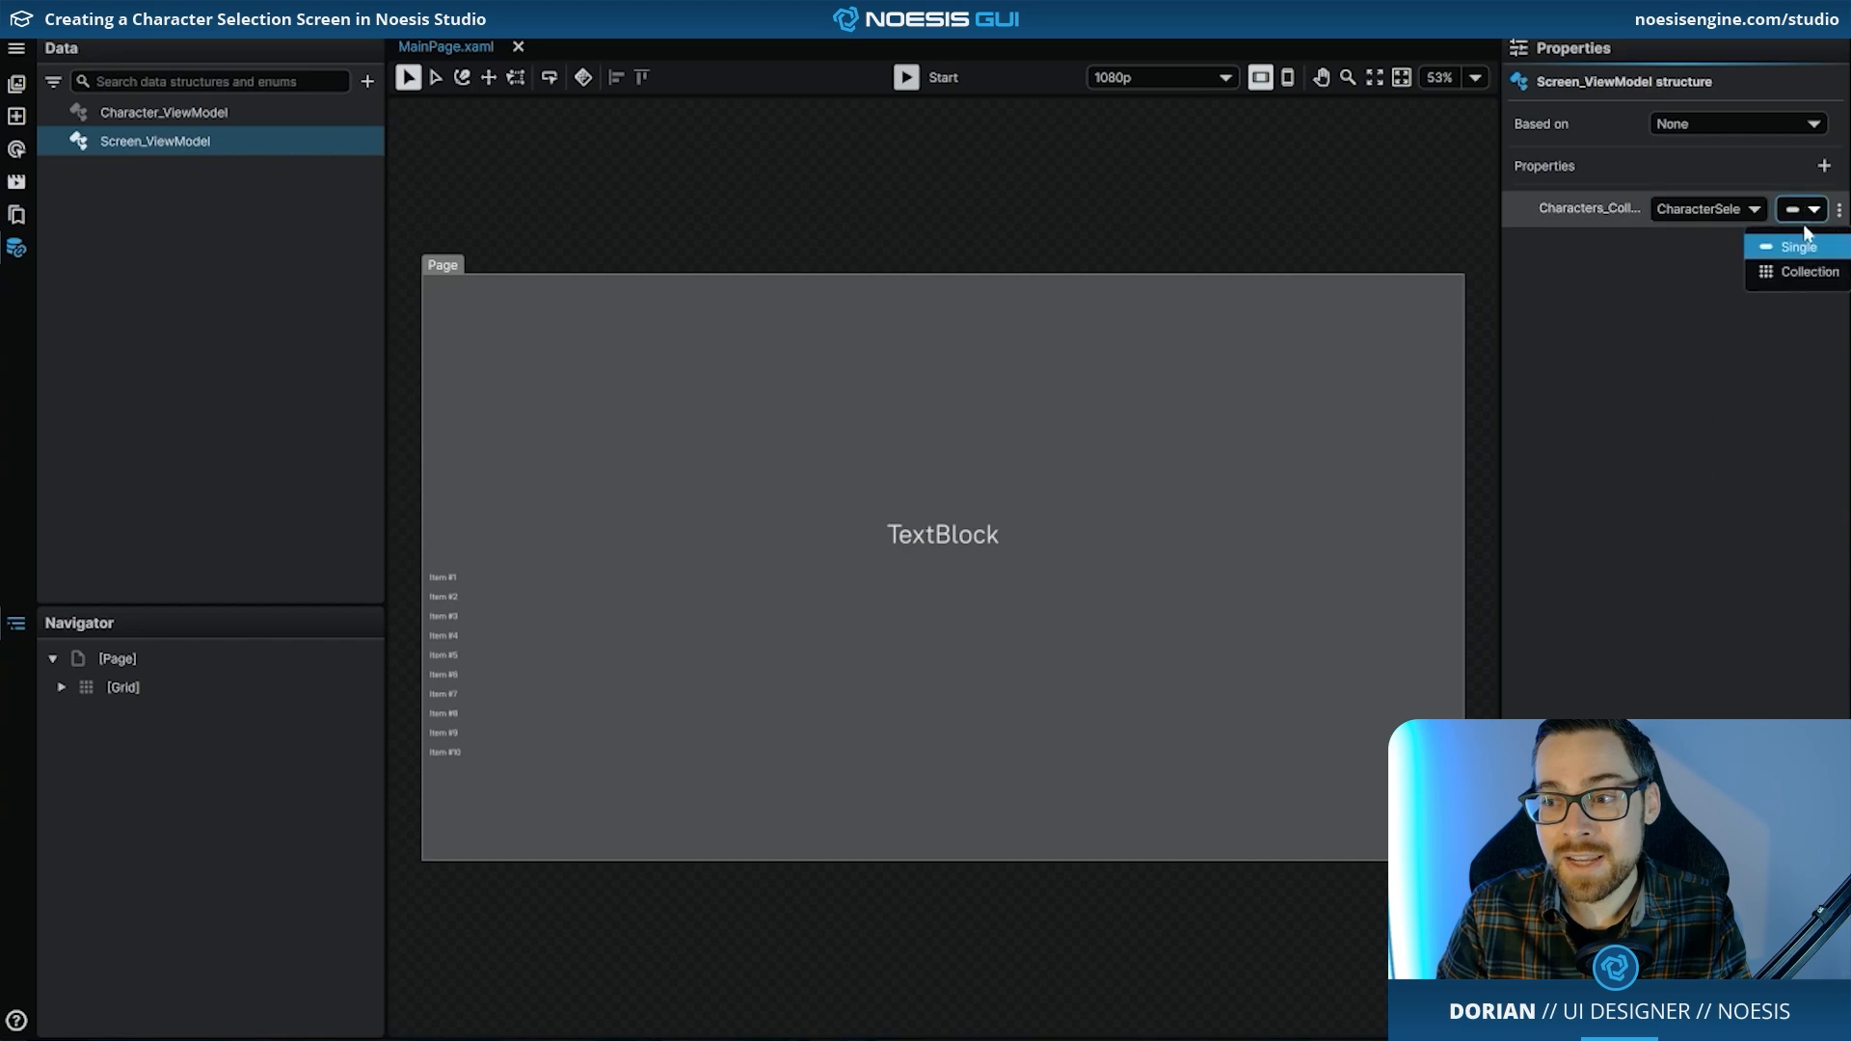
click(1809, 273)
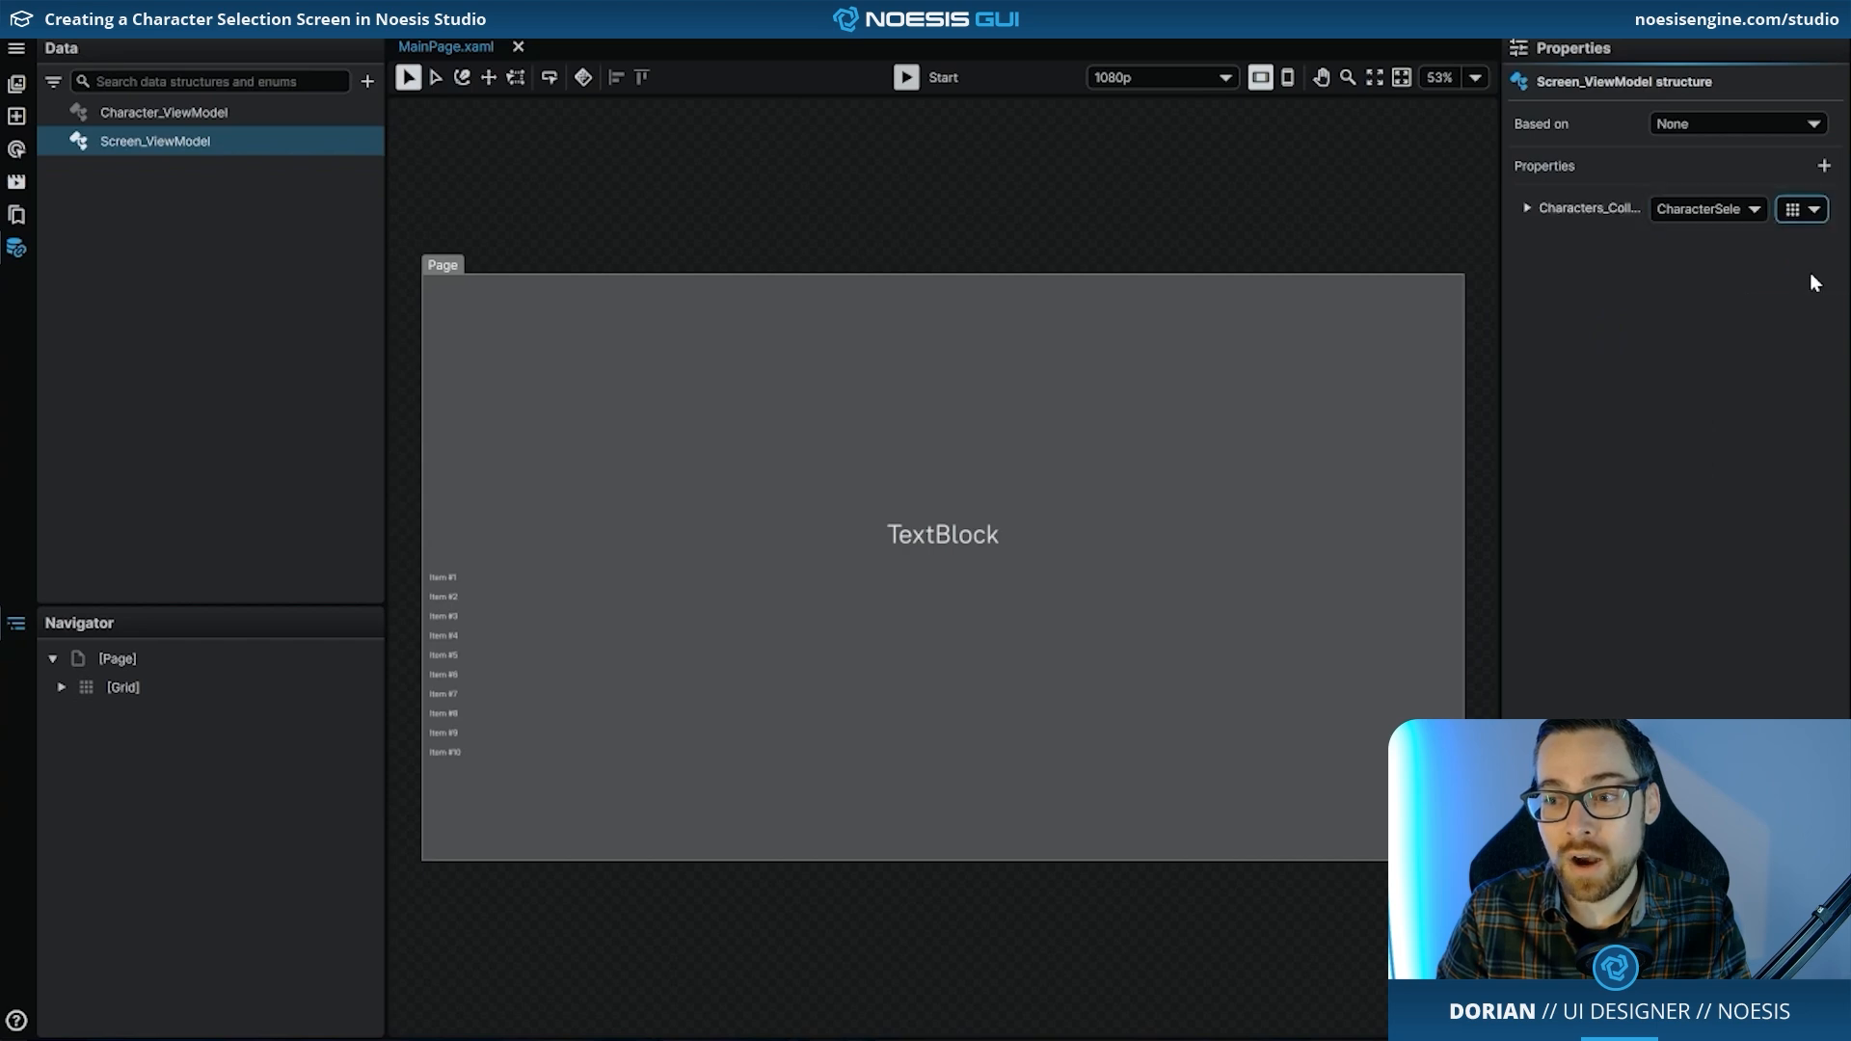
- Set both the minimum and maximum item count of Characters_Collection to 8
click(1527, 209)
click(1678, 246)
text(8)
key(Tab)
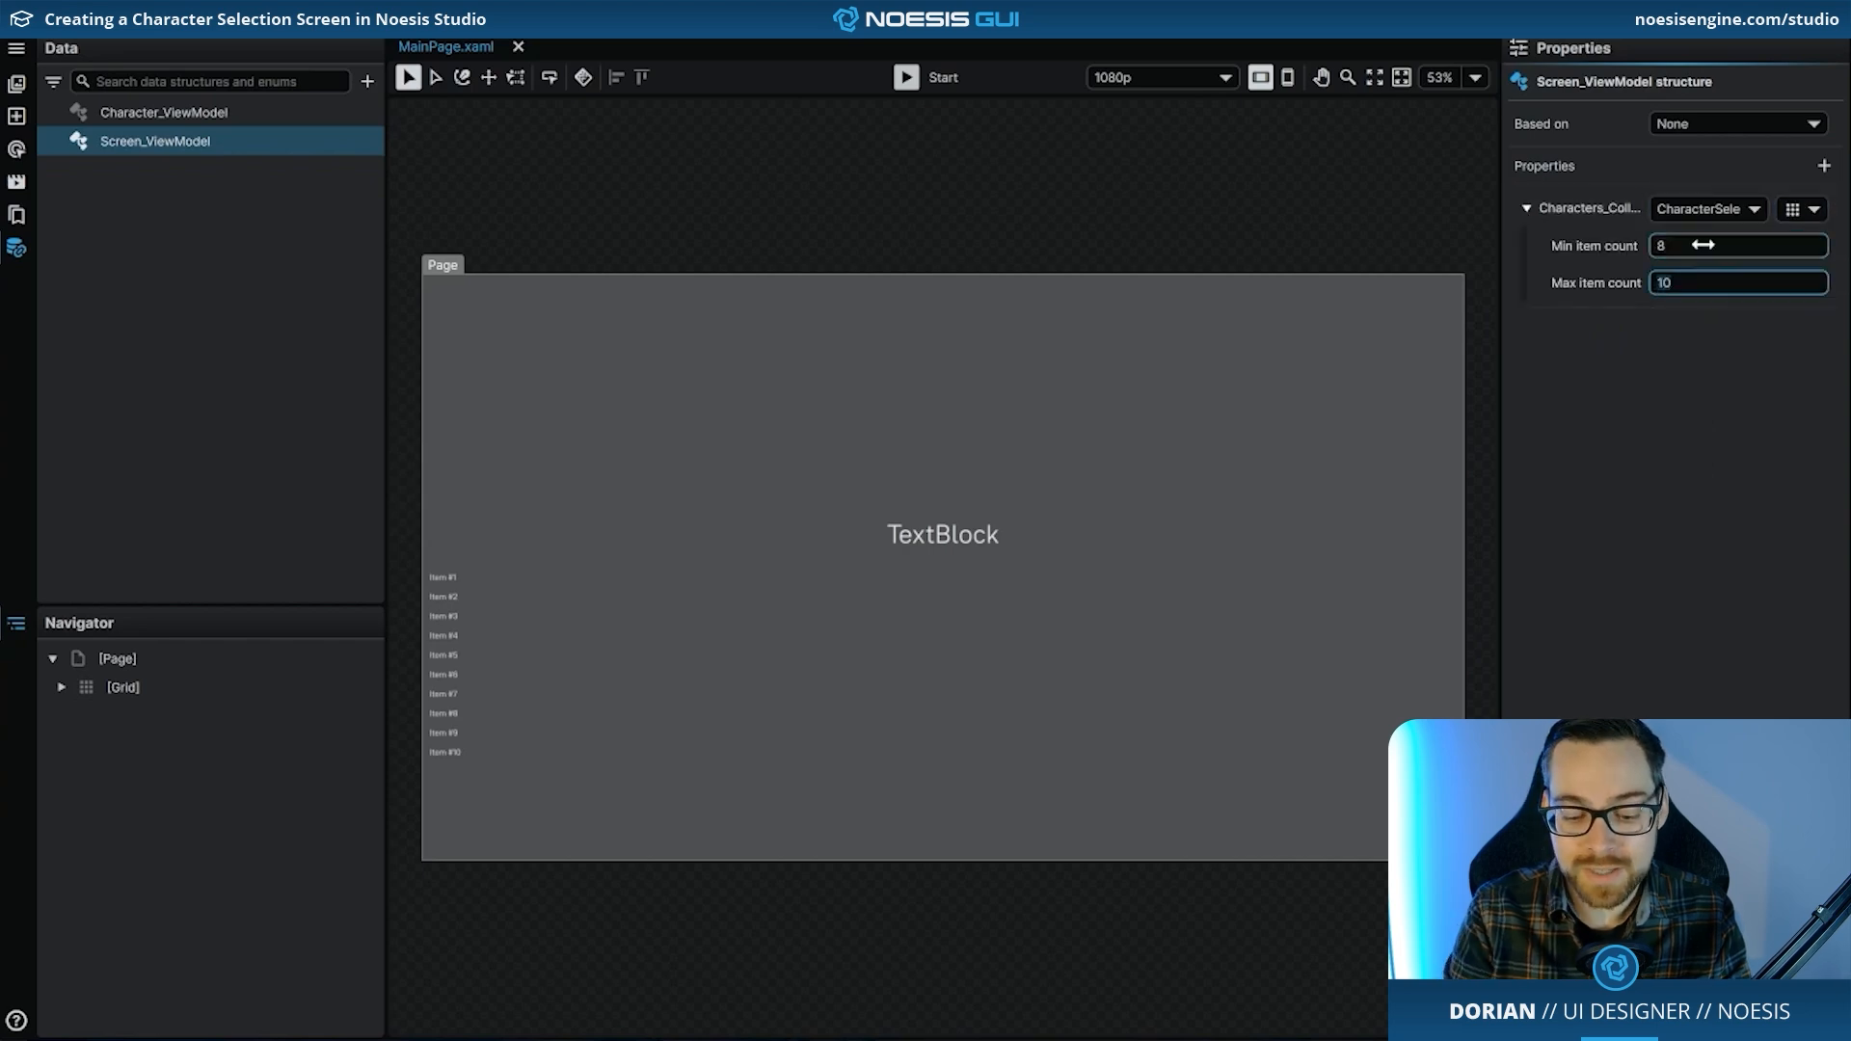
text(8)
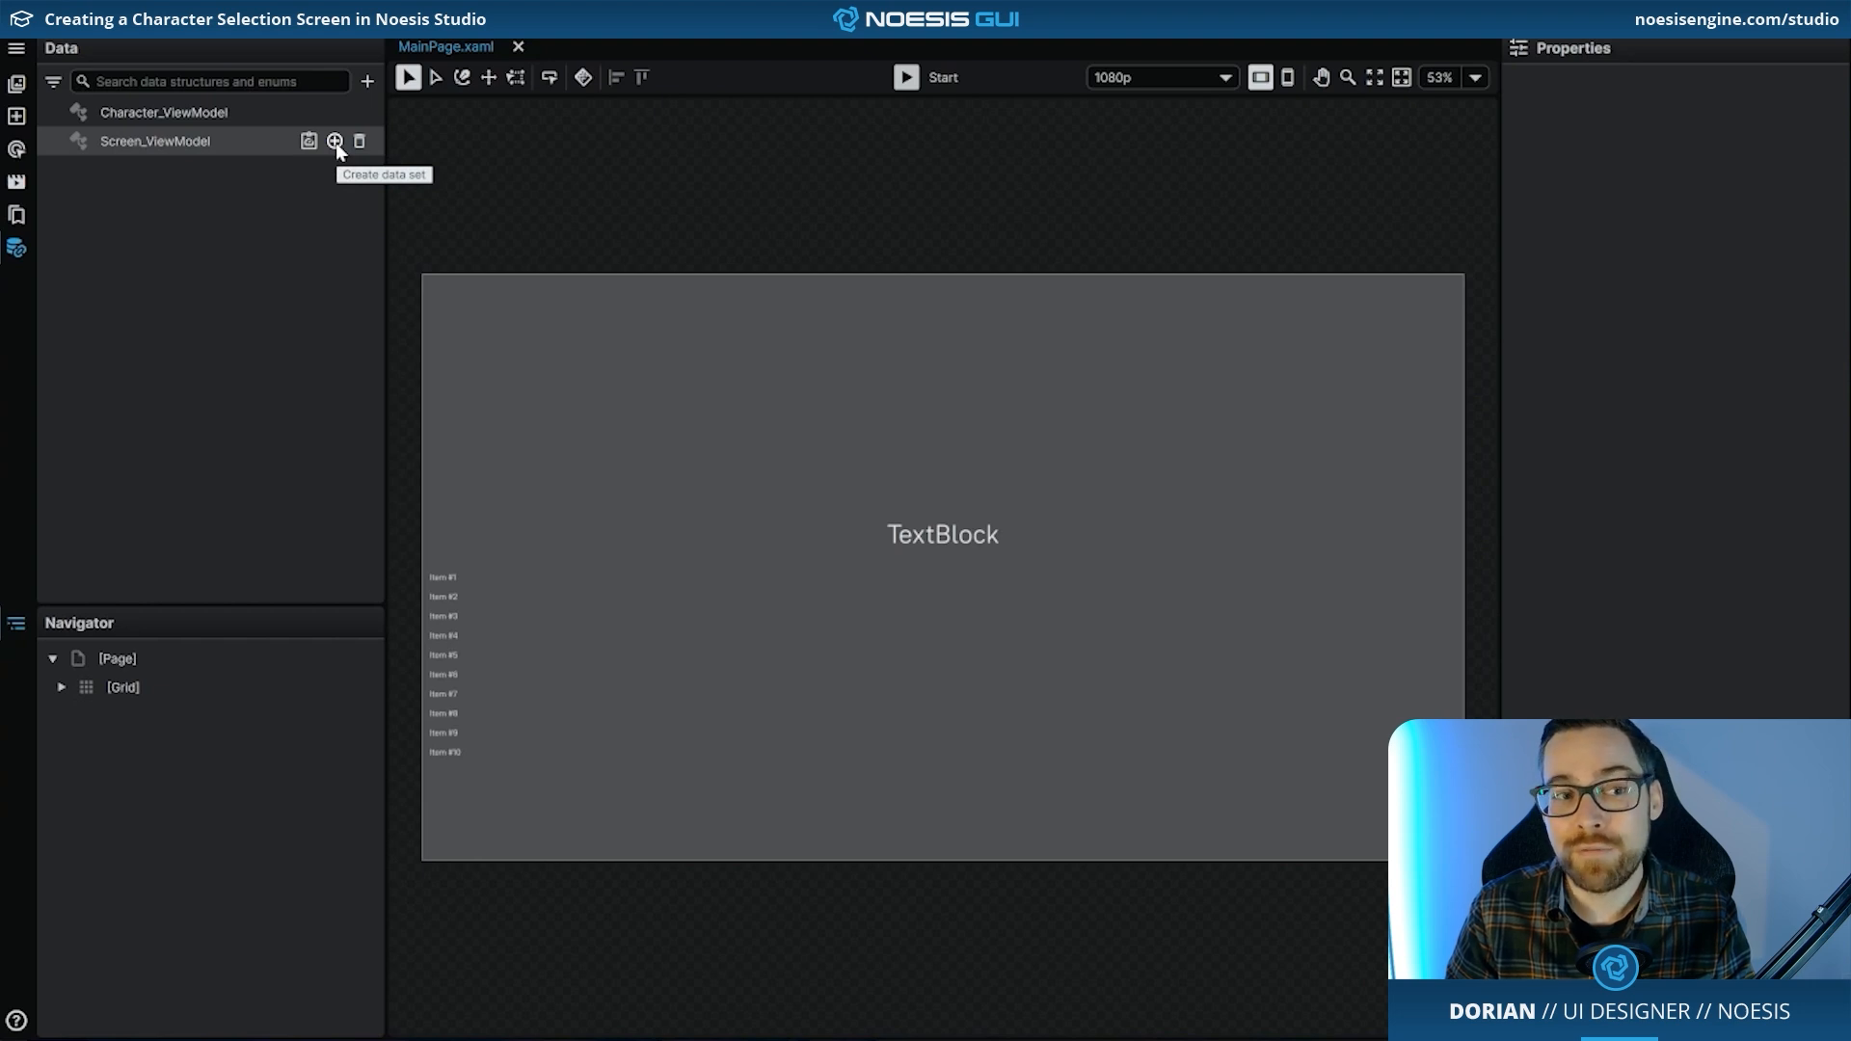
- Create a data set for Screen_ViewModel and name it Screen_Data
click(334, 142)
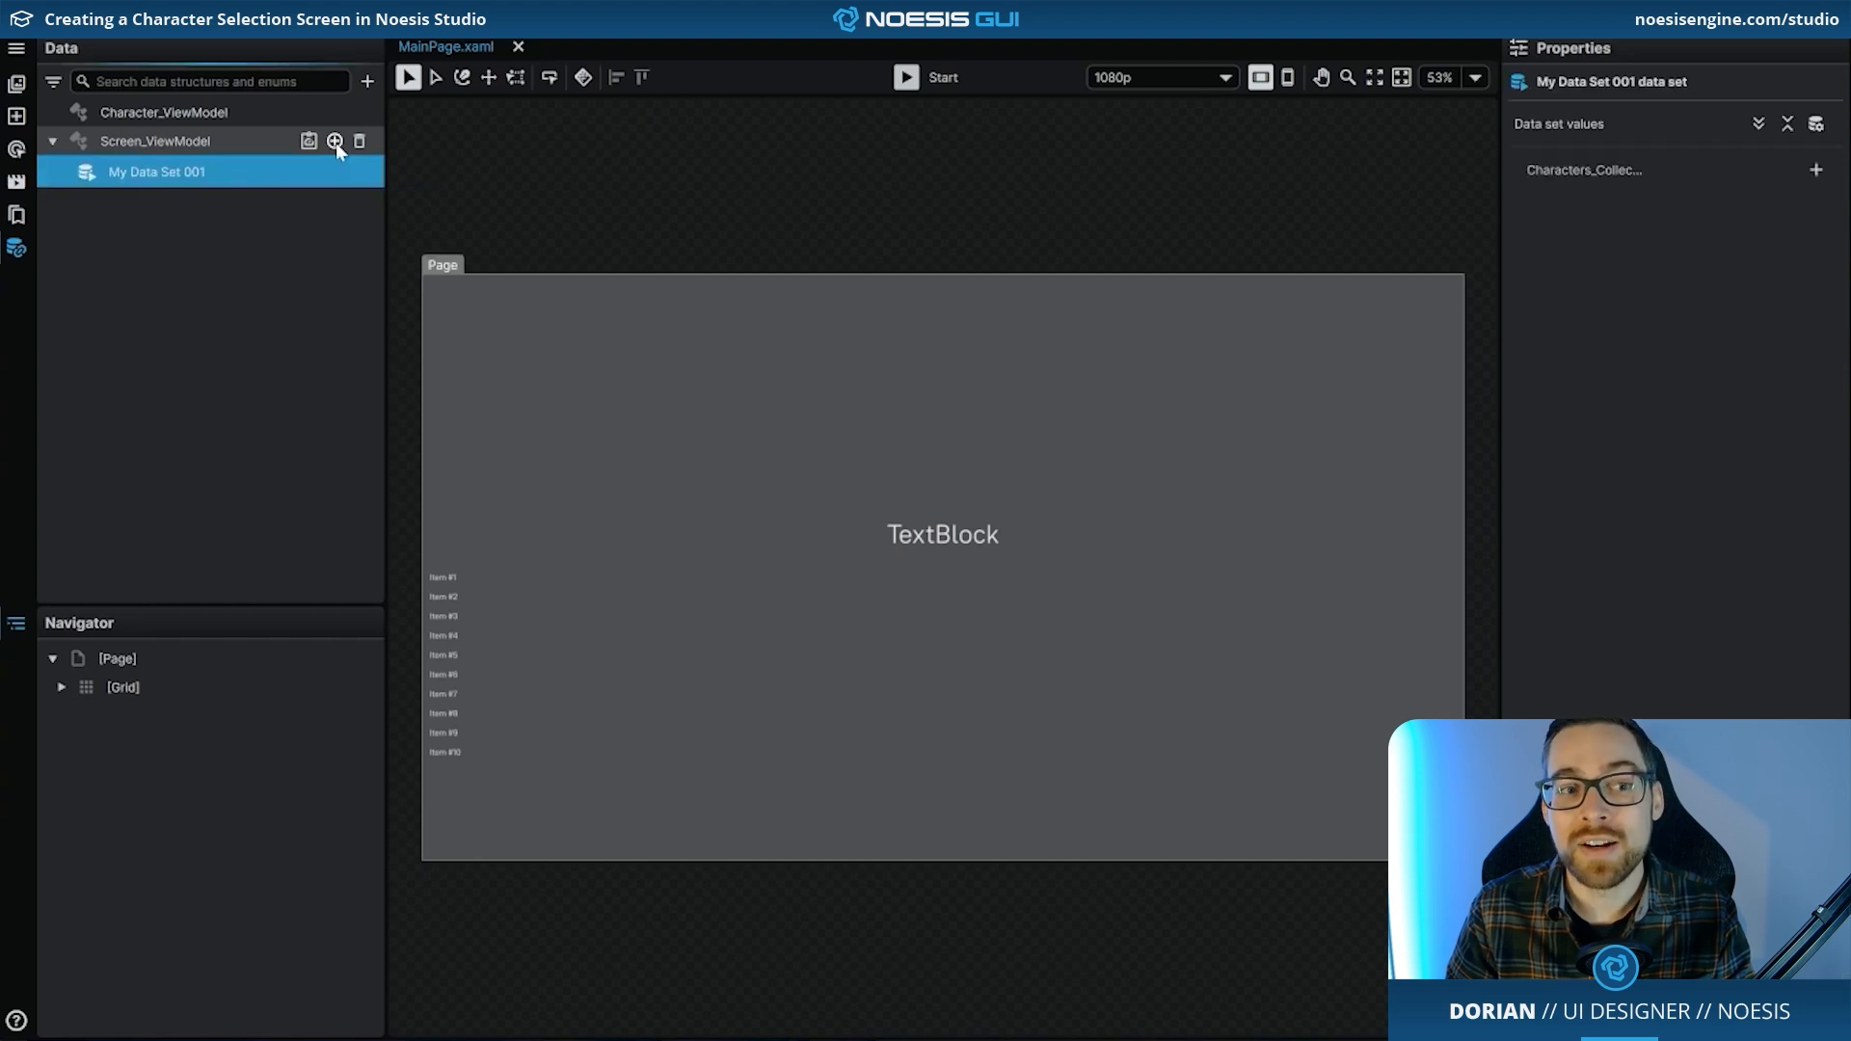
double_click(182, 171)
text(Screen)
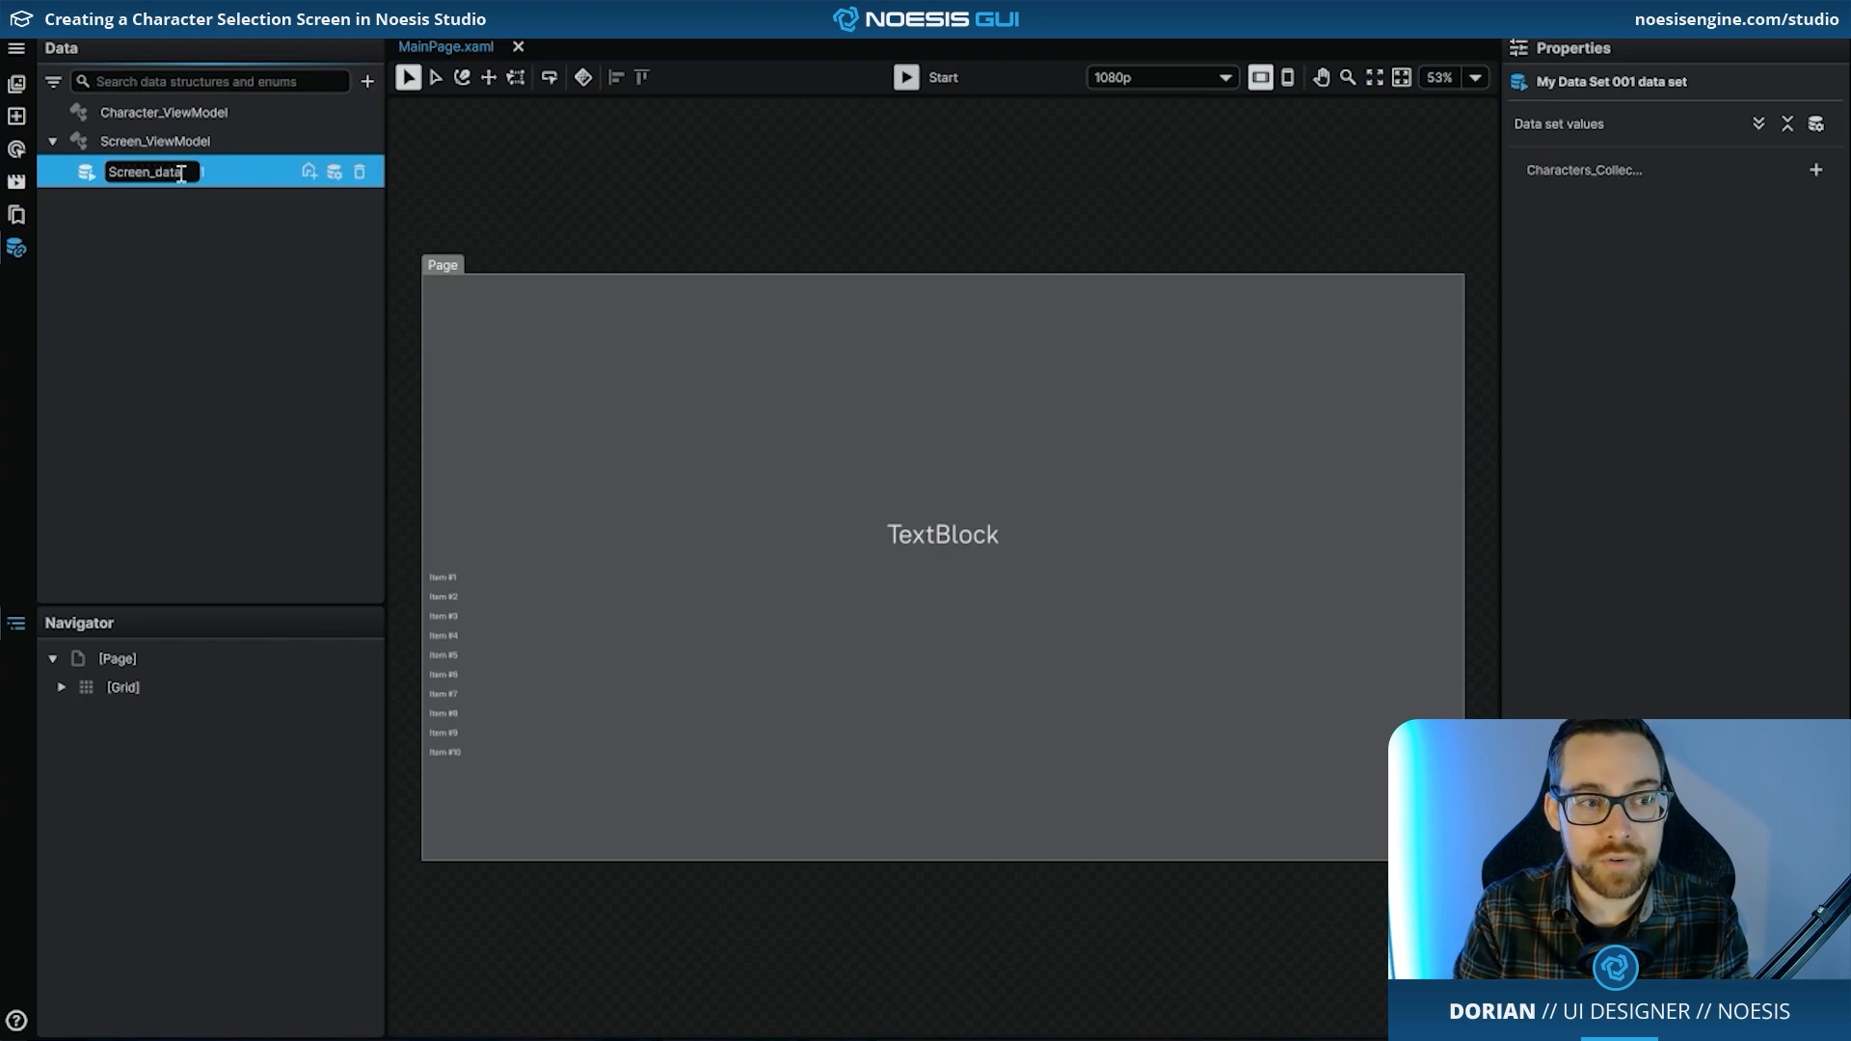
text(_Data)
key(Return)
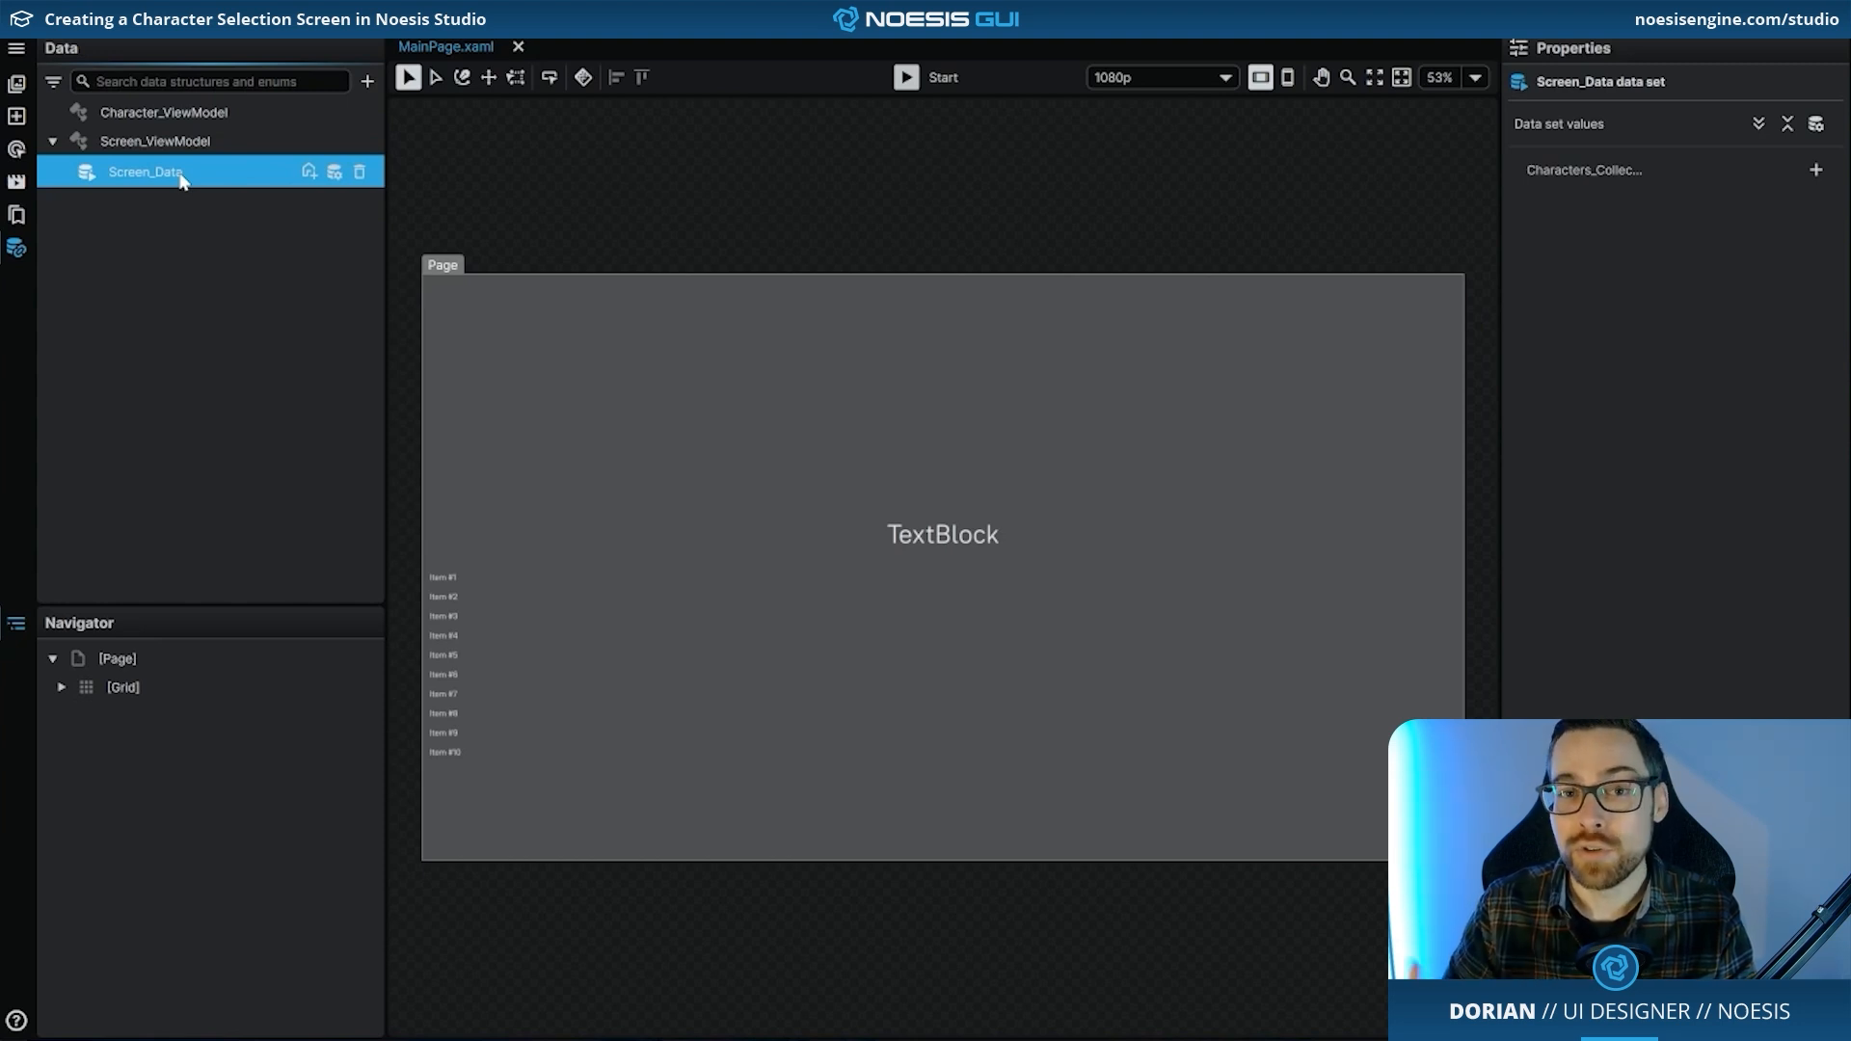
- Assign the Screen_Data data set to the page as its data context
click(310, 174)
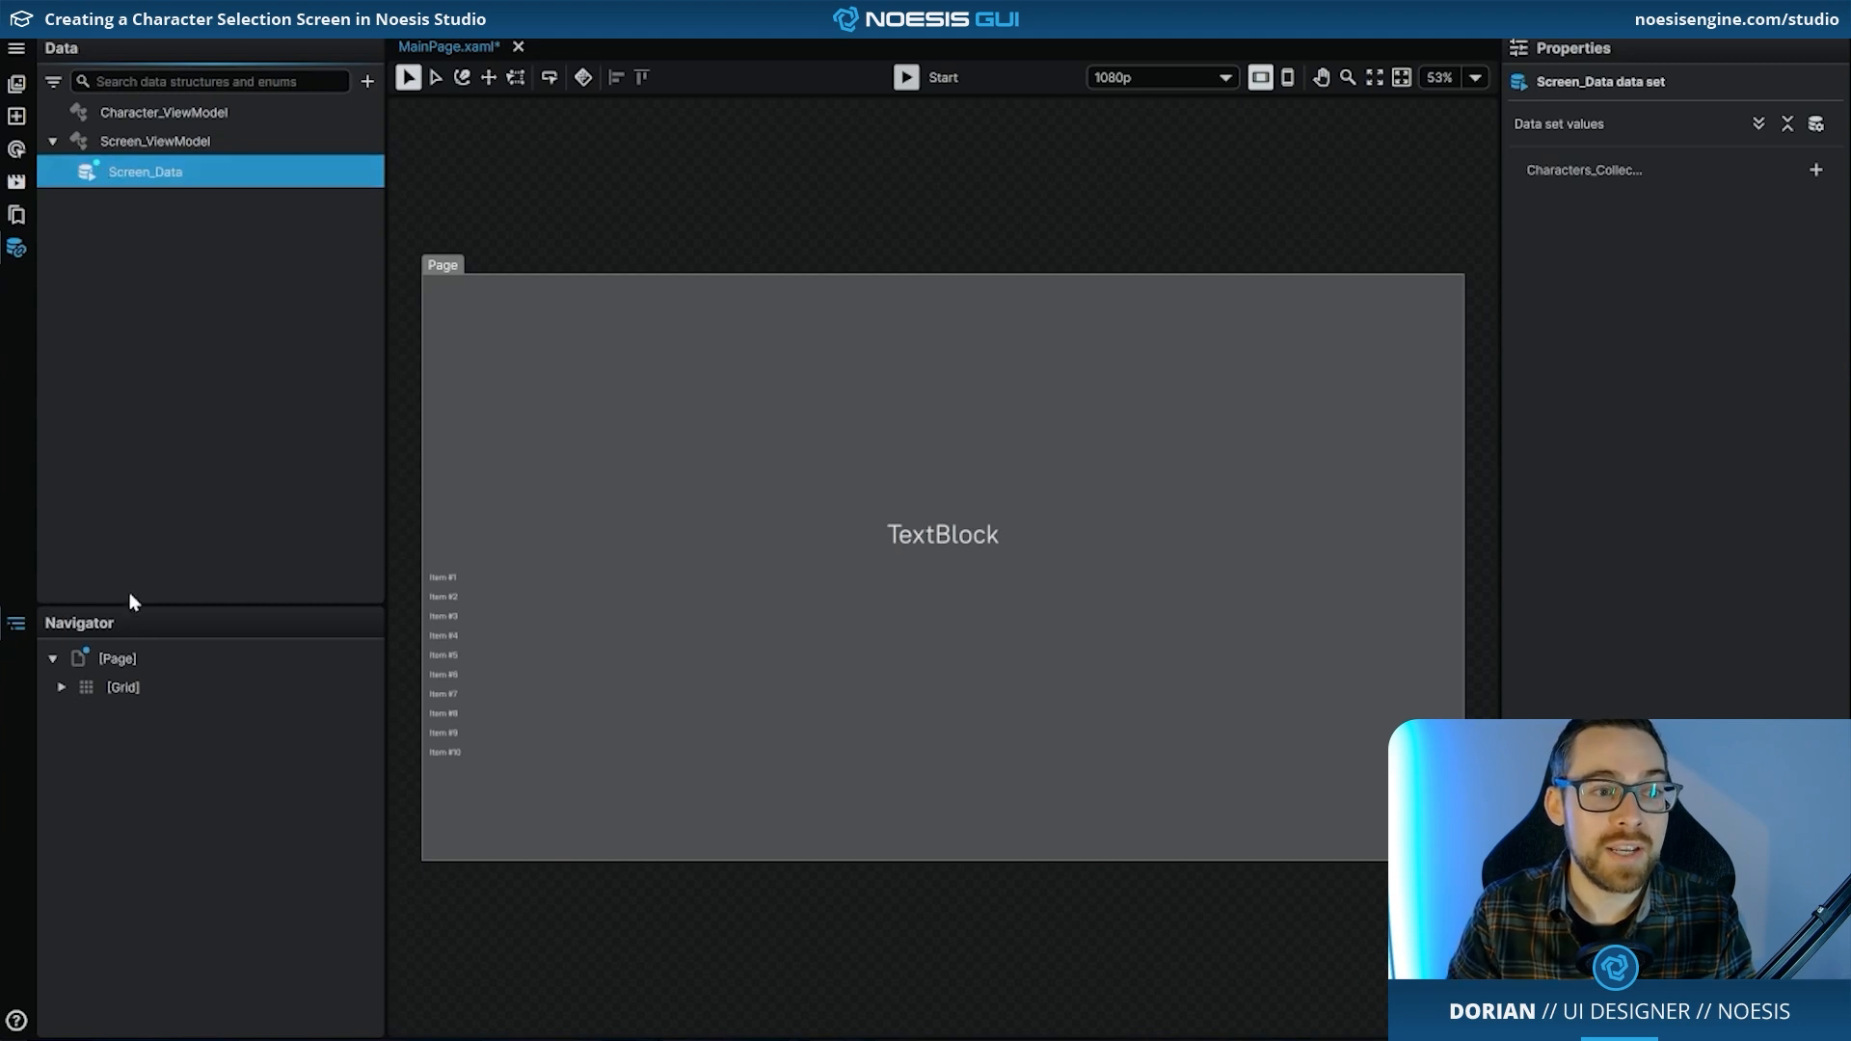
click(124, 659)
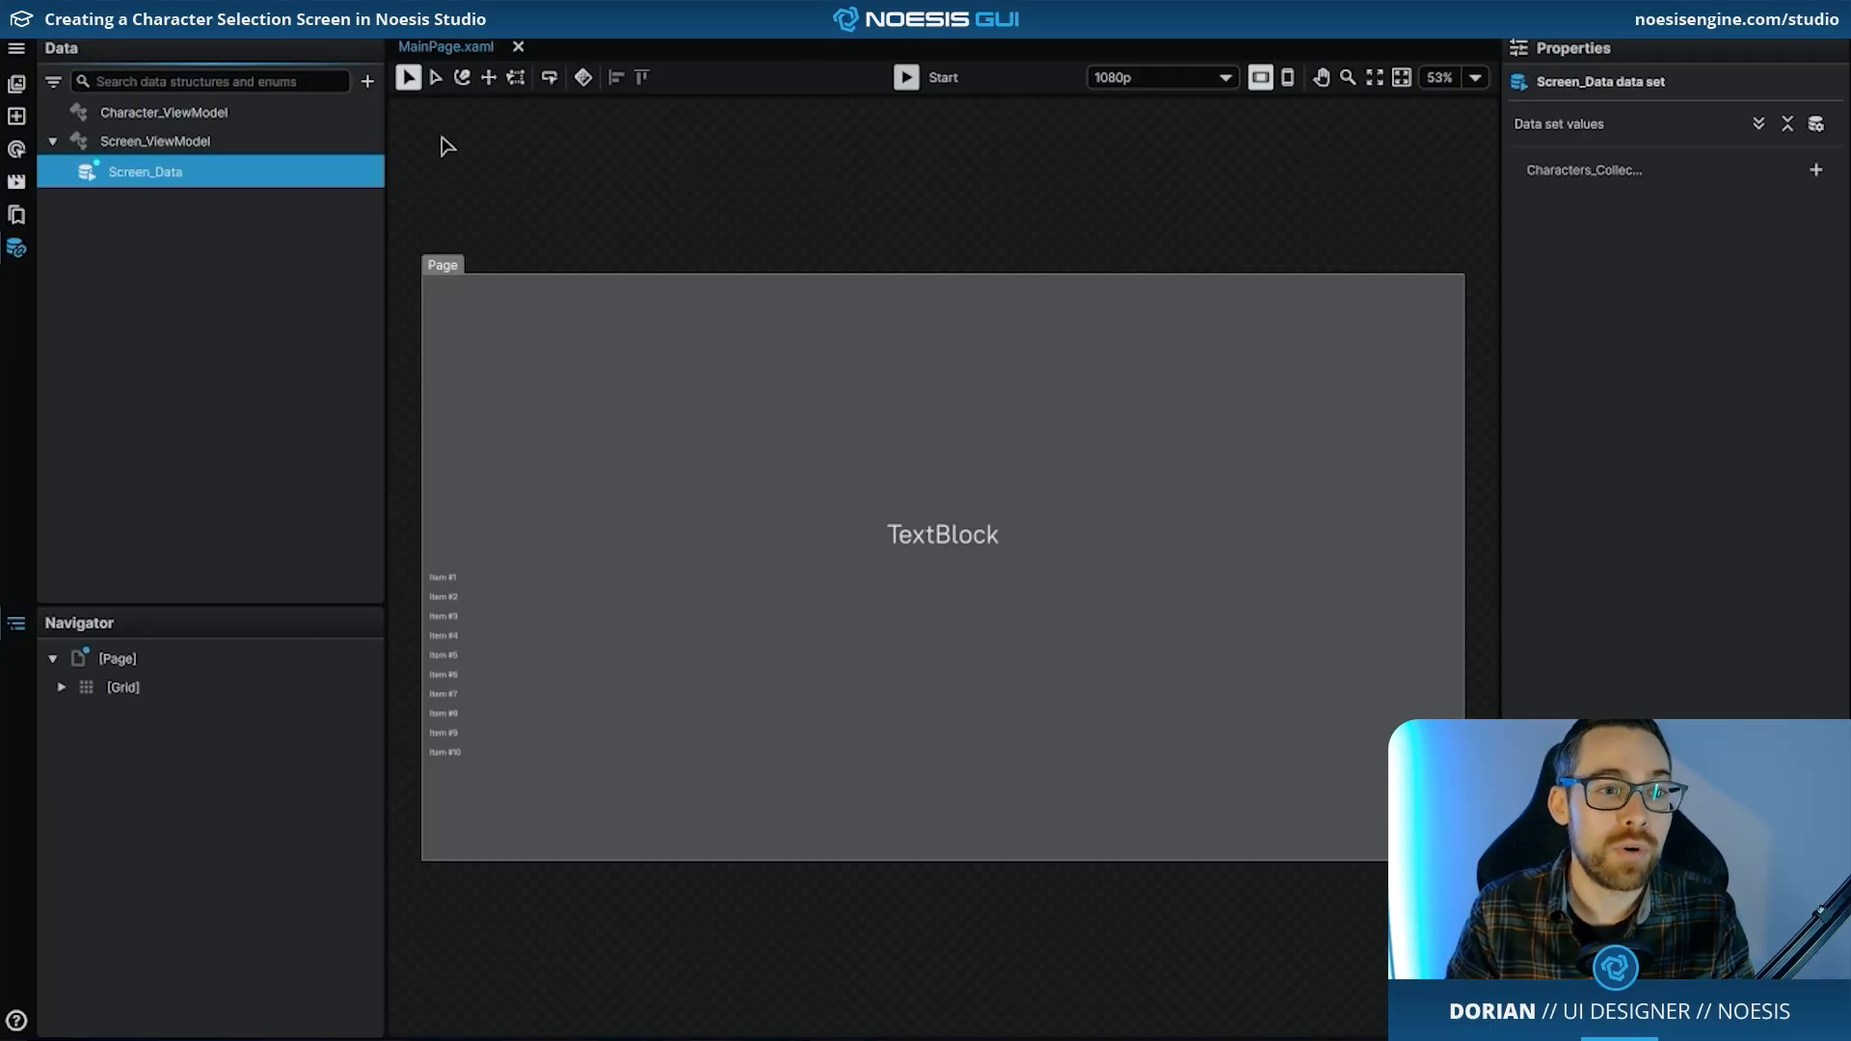
- Fill the Screen_Data data set with generated sample values and expand all its character entries
mouse_move(339, 179)
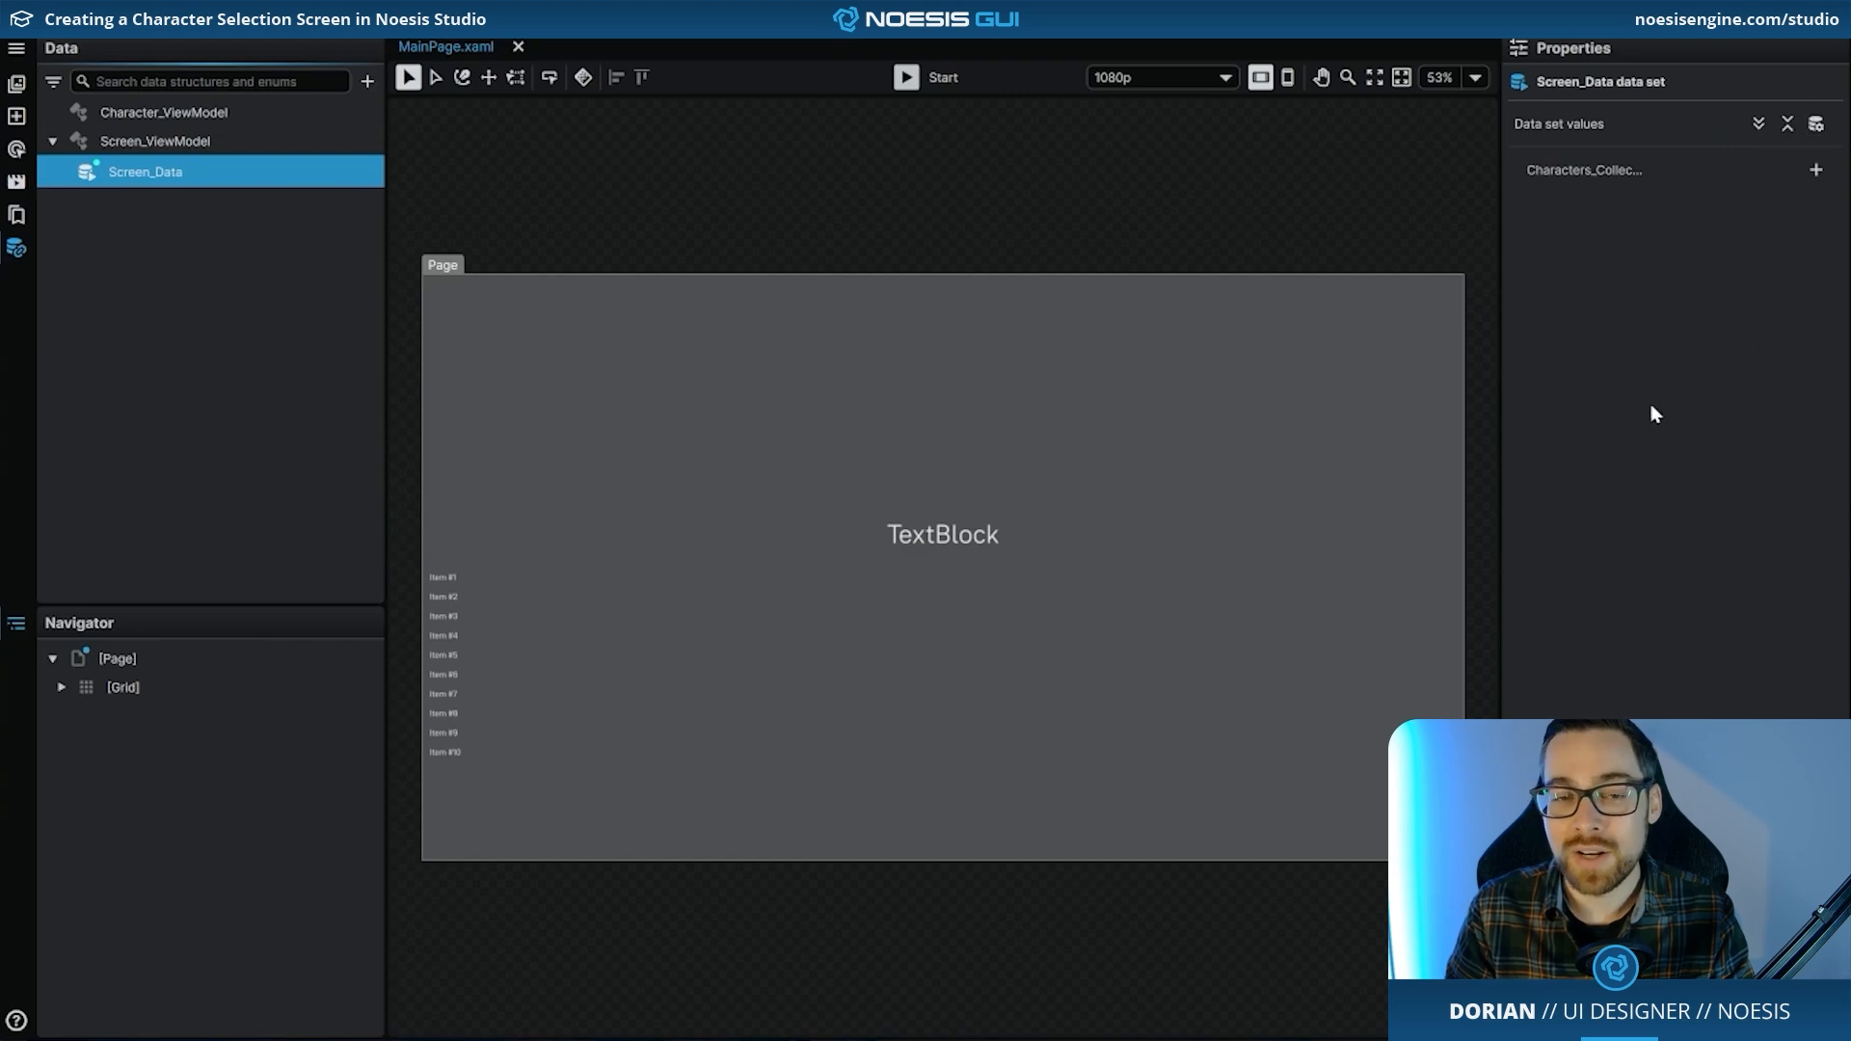
click(1817, 125)
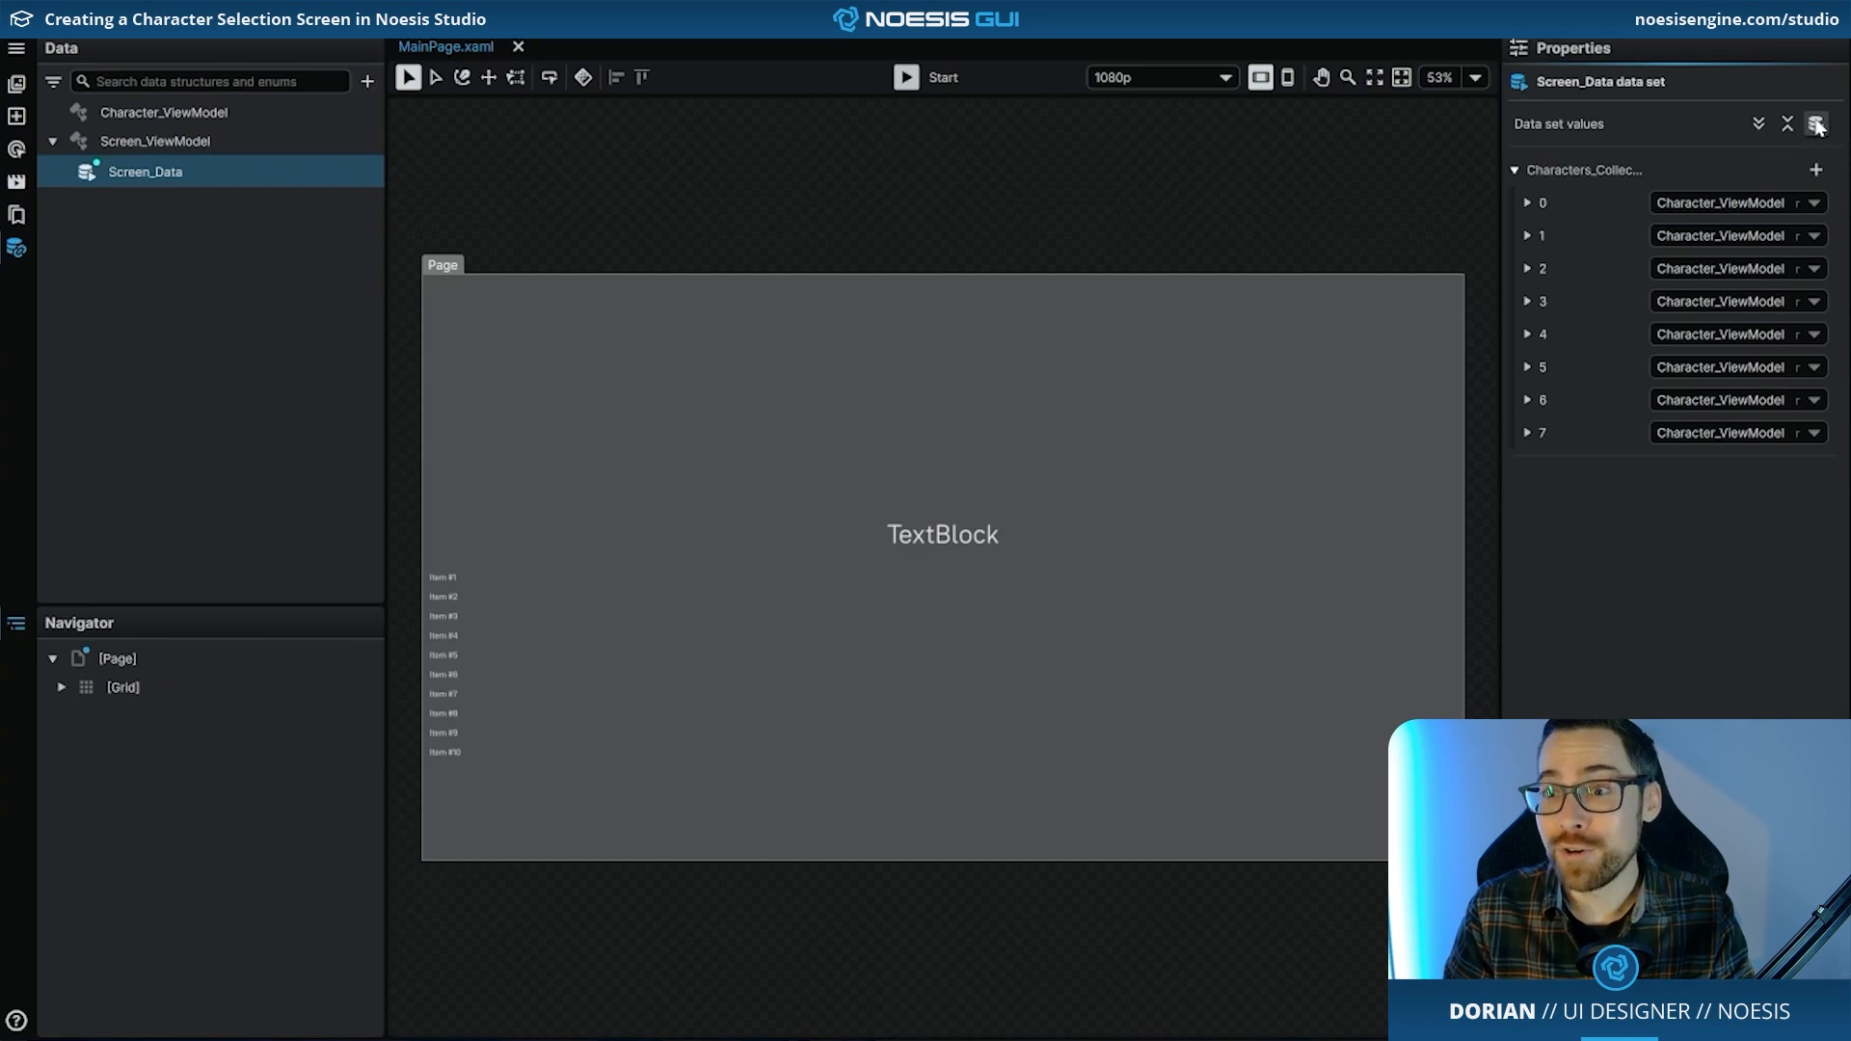
click(1757, 125)
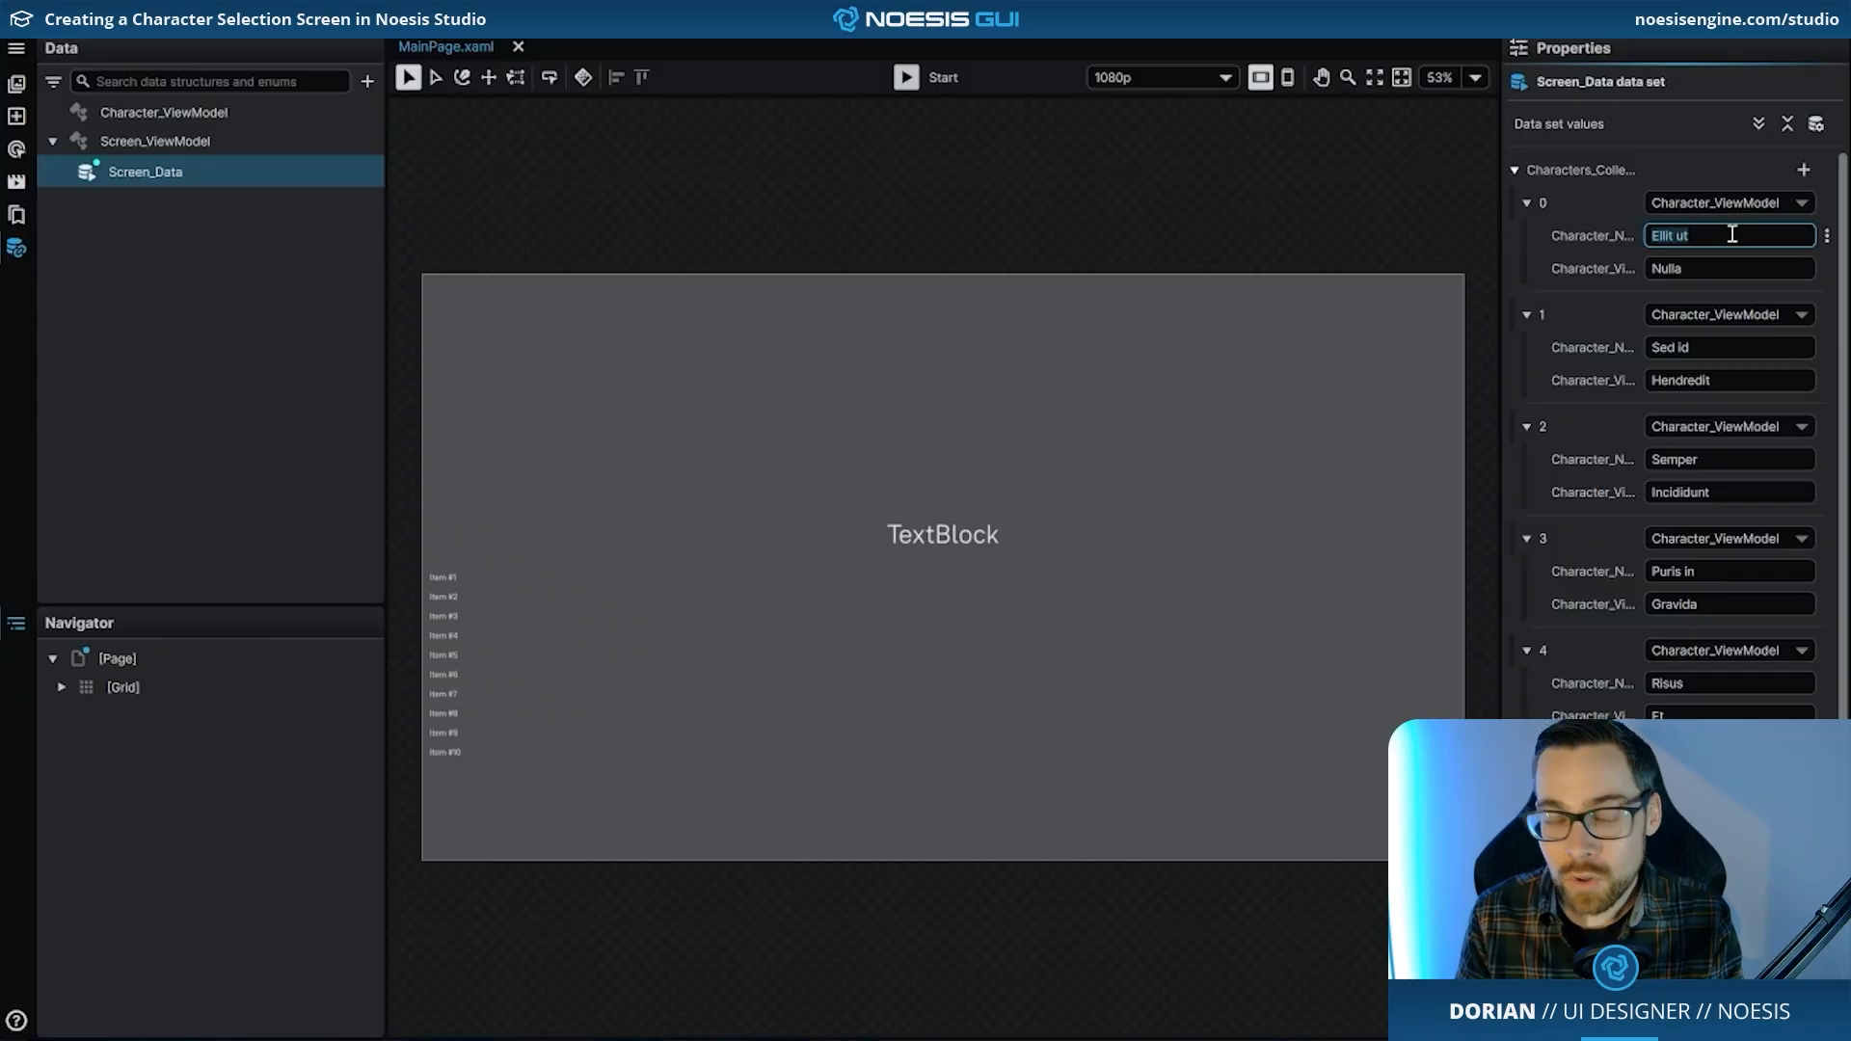
- Enter the character names for entries 0 and 1, with Character_Visual set to Maroon and DarkCyan respectively
text(Jesus)
key(Tab)
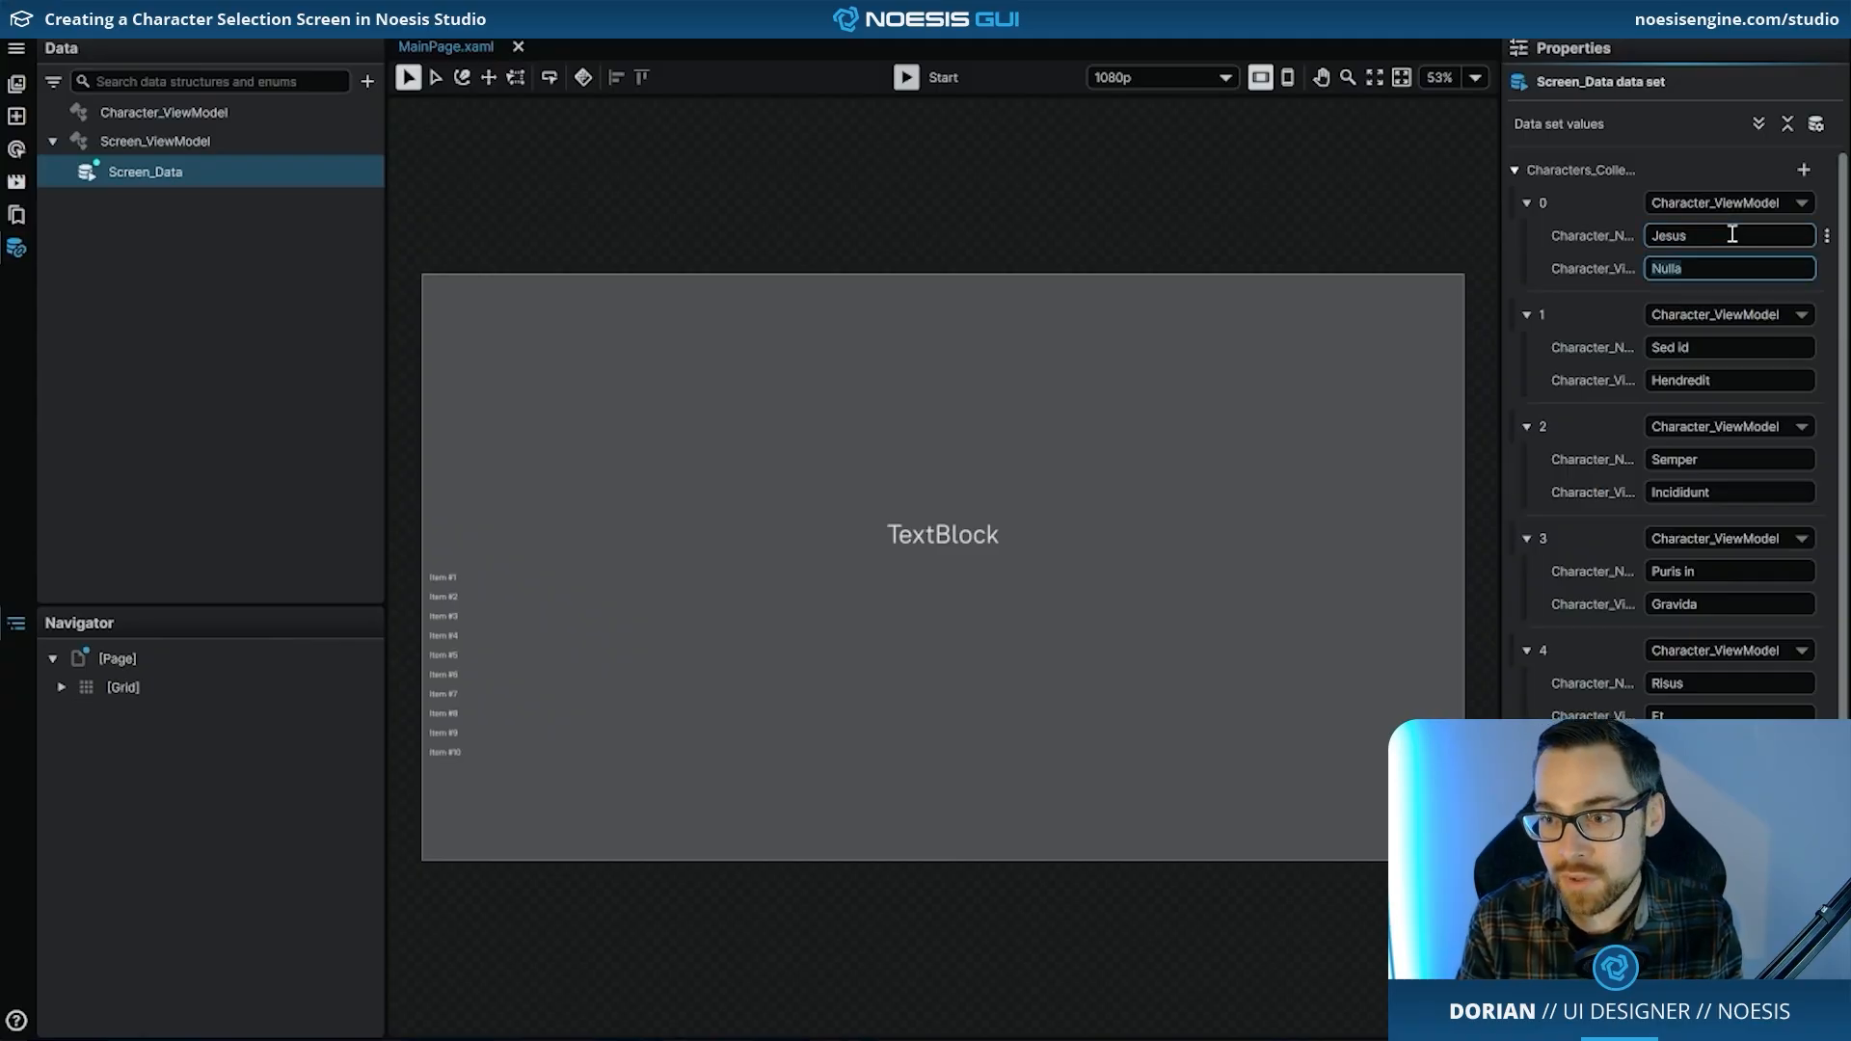
text(Maroon)
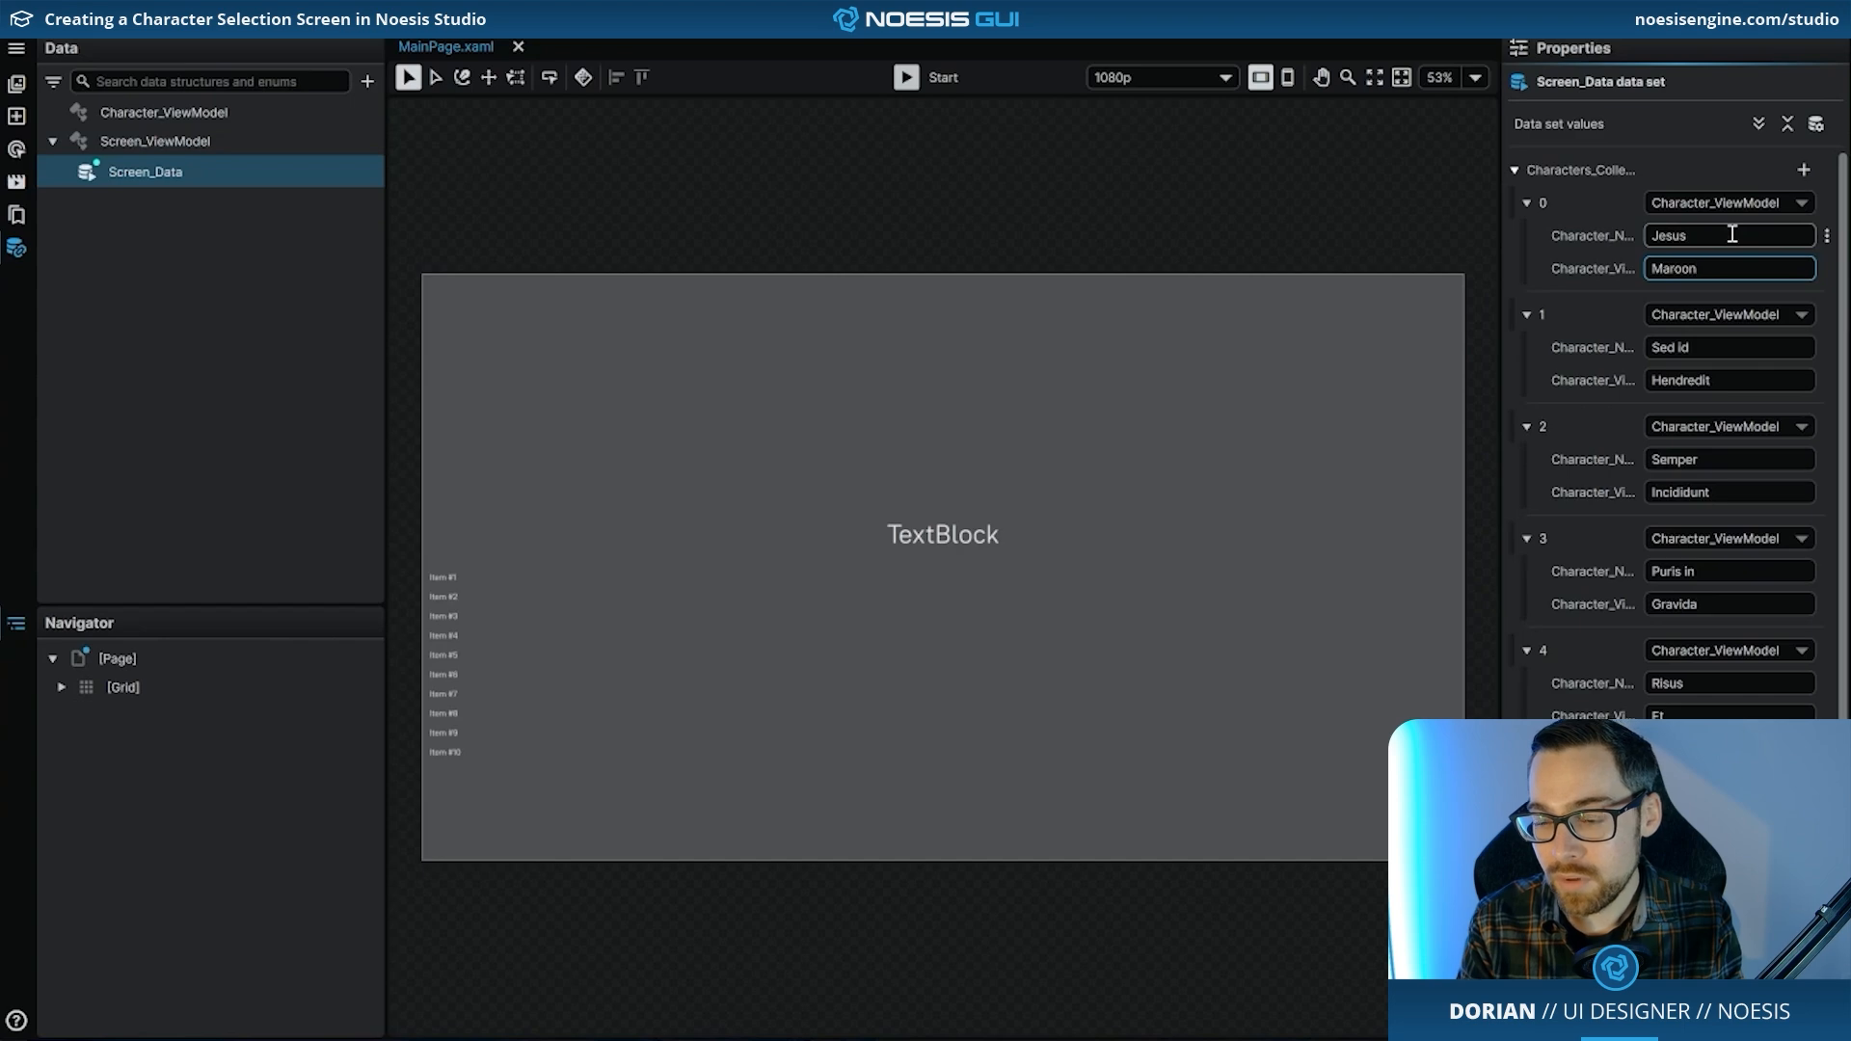
click(1735, 349)
text(Serg)
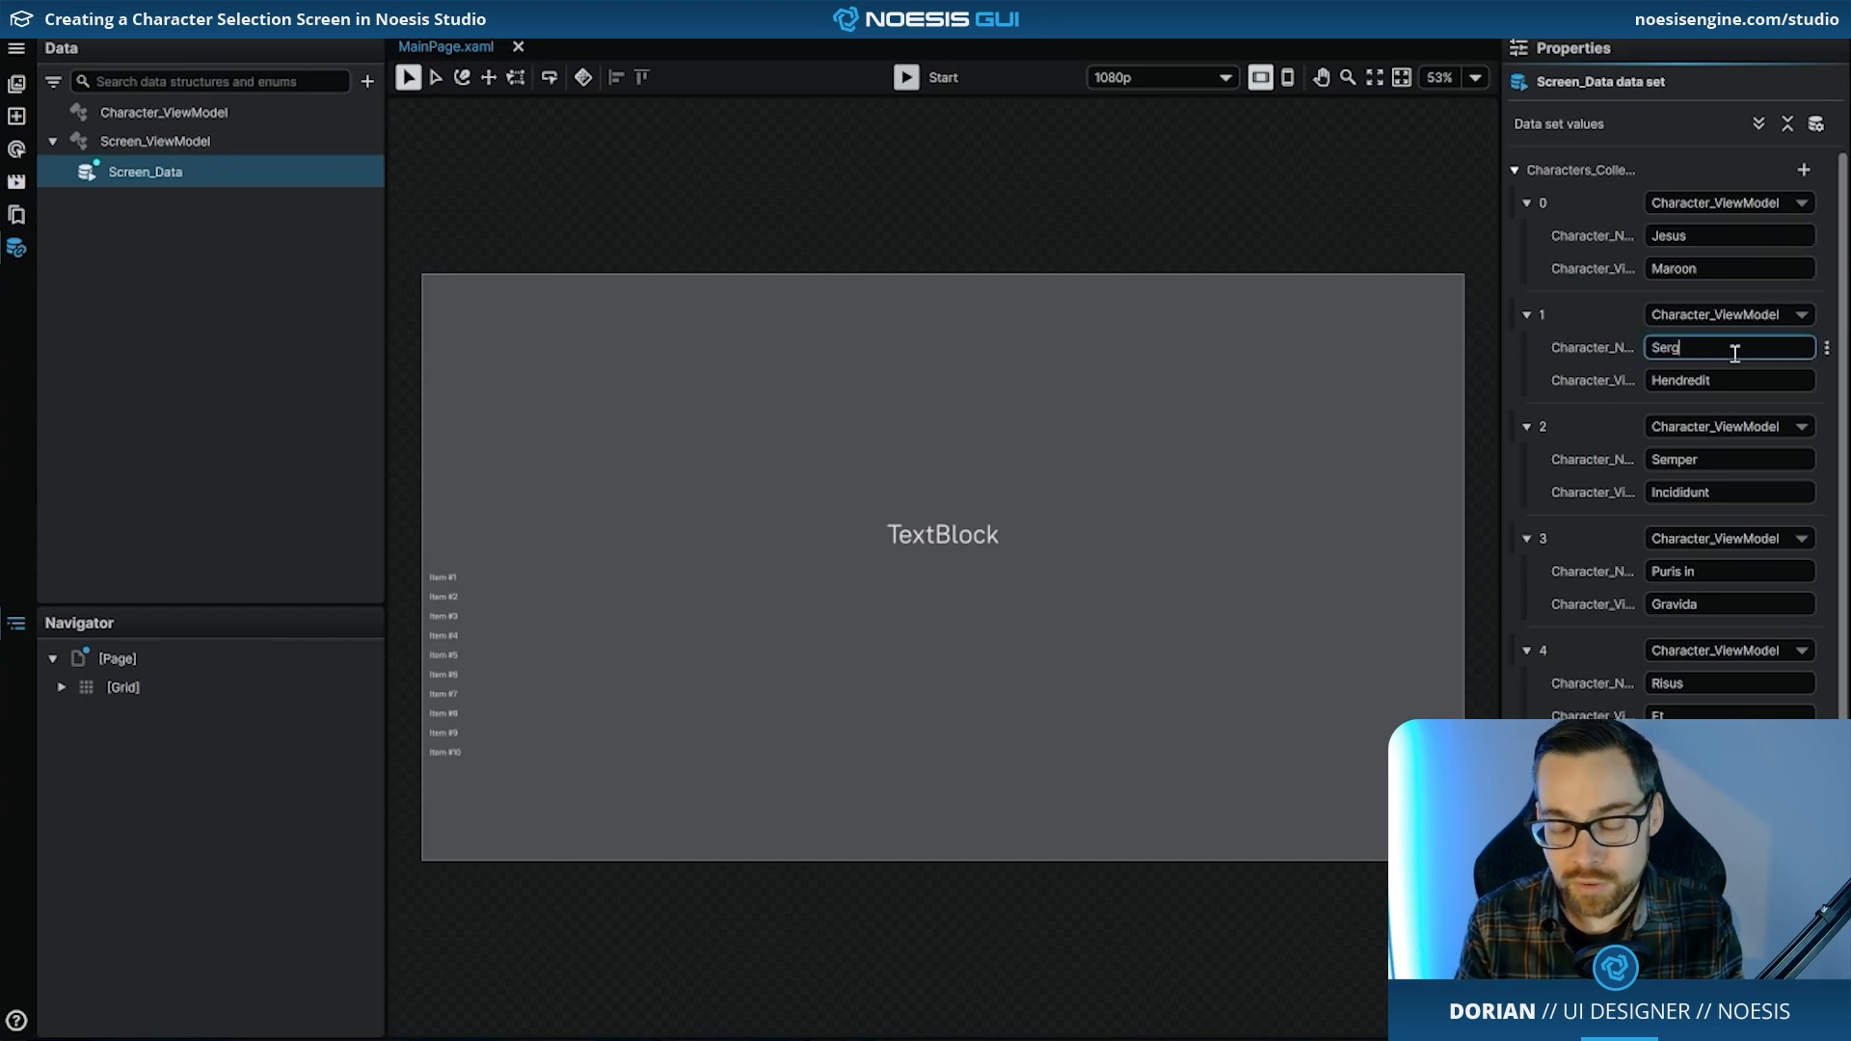
text(io)
key(Tab)
text(DarkCyan)
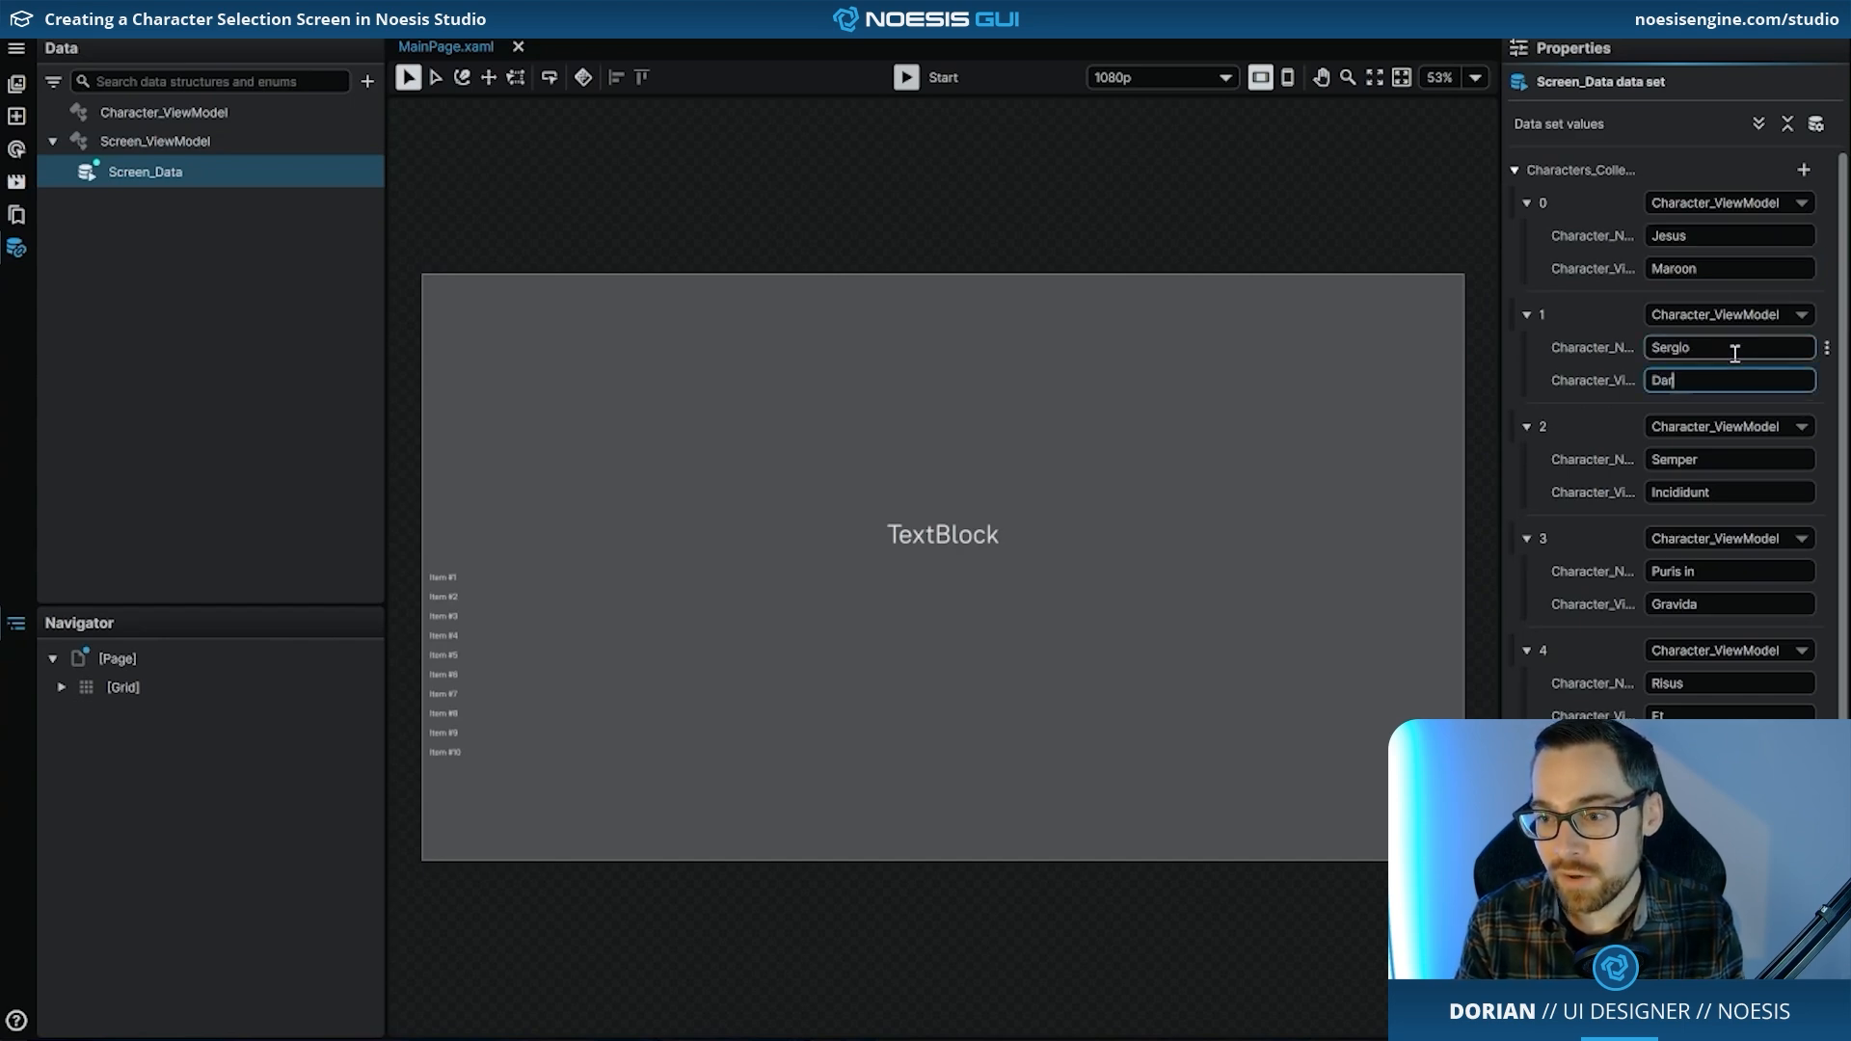
- Enter the character names for entries 2 and 3, with Character_Visual set to GoldenRod and Peru respectively
click(1718, 460)
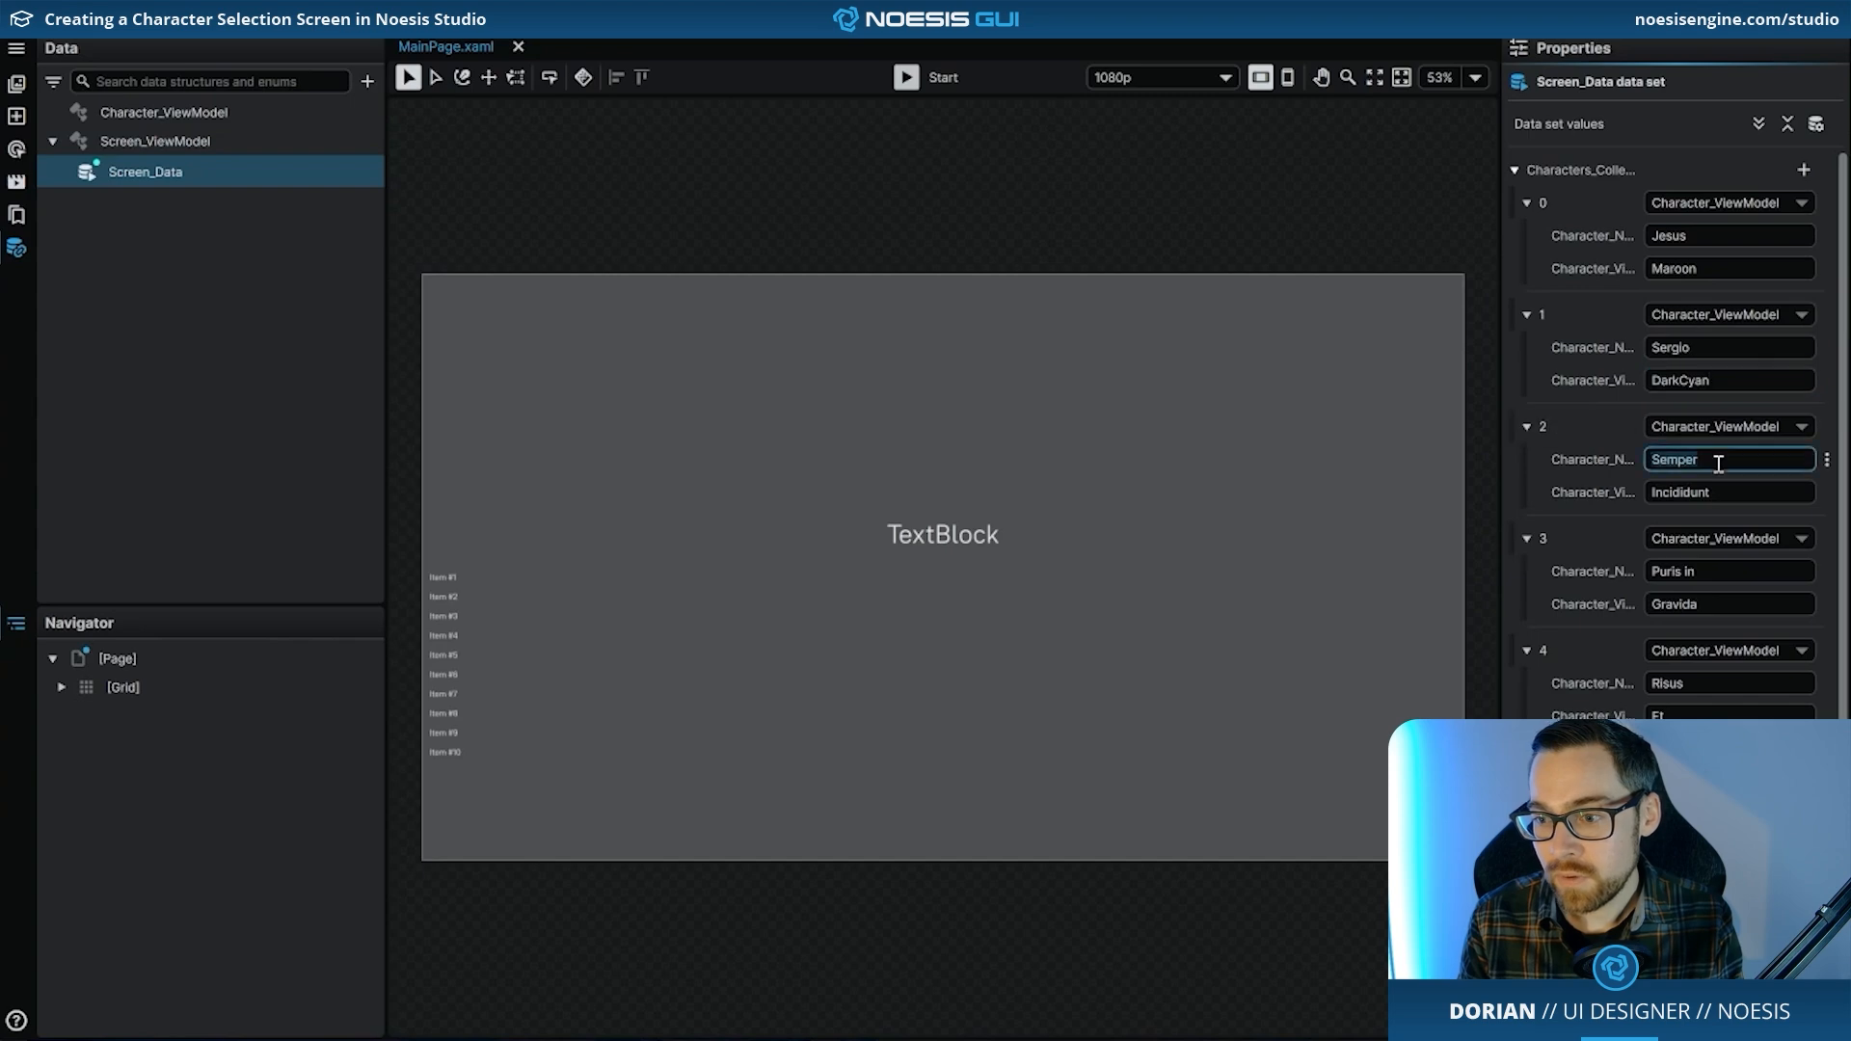
text(Juan)
key(Tab)
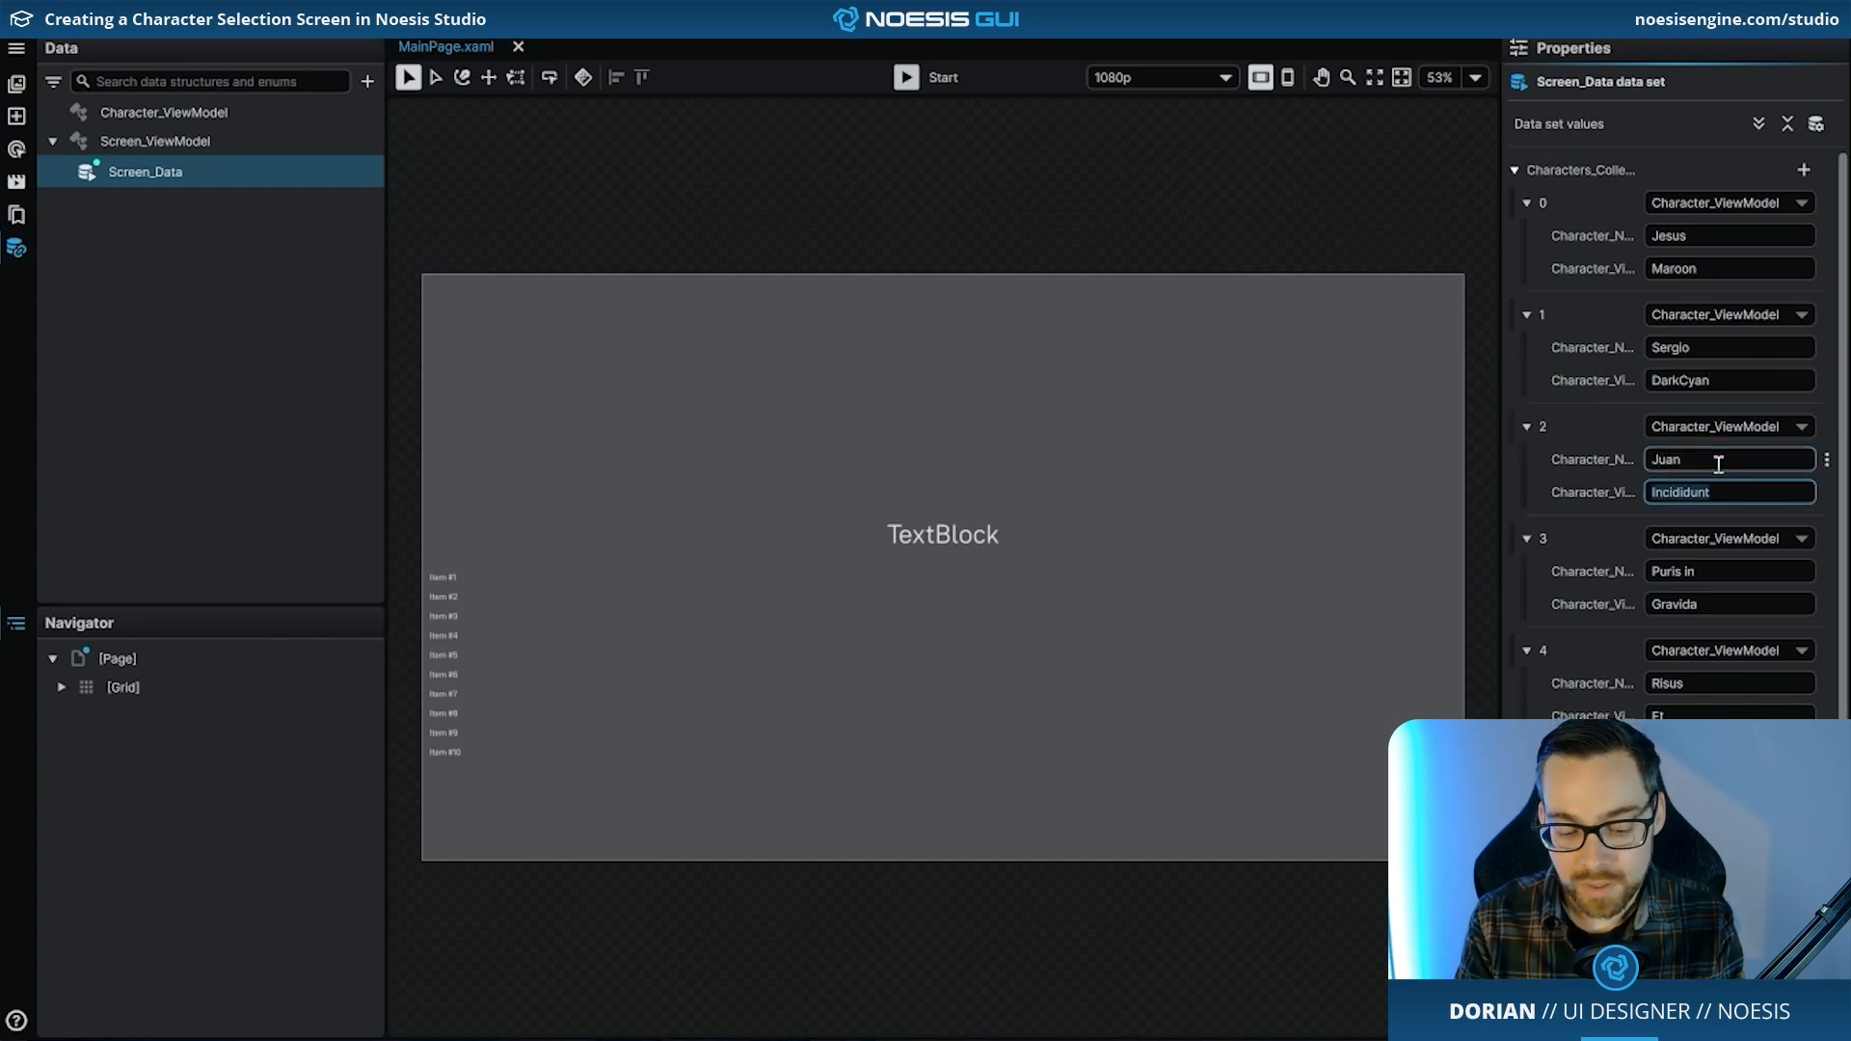
text(Goldenb)
key(BackSpace)
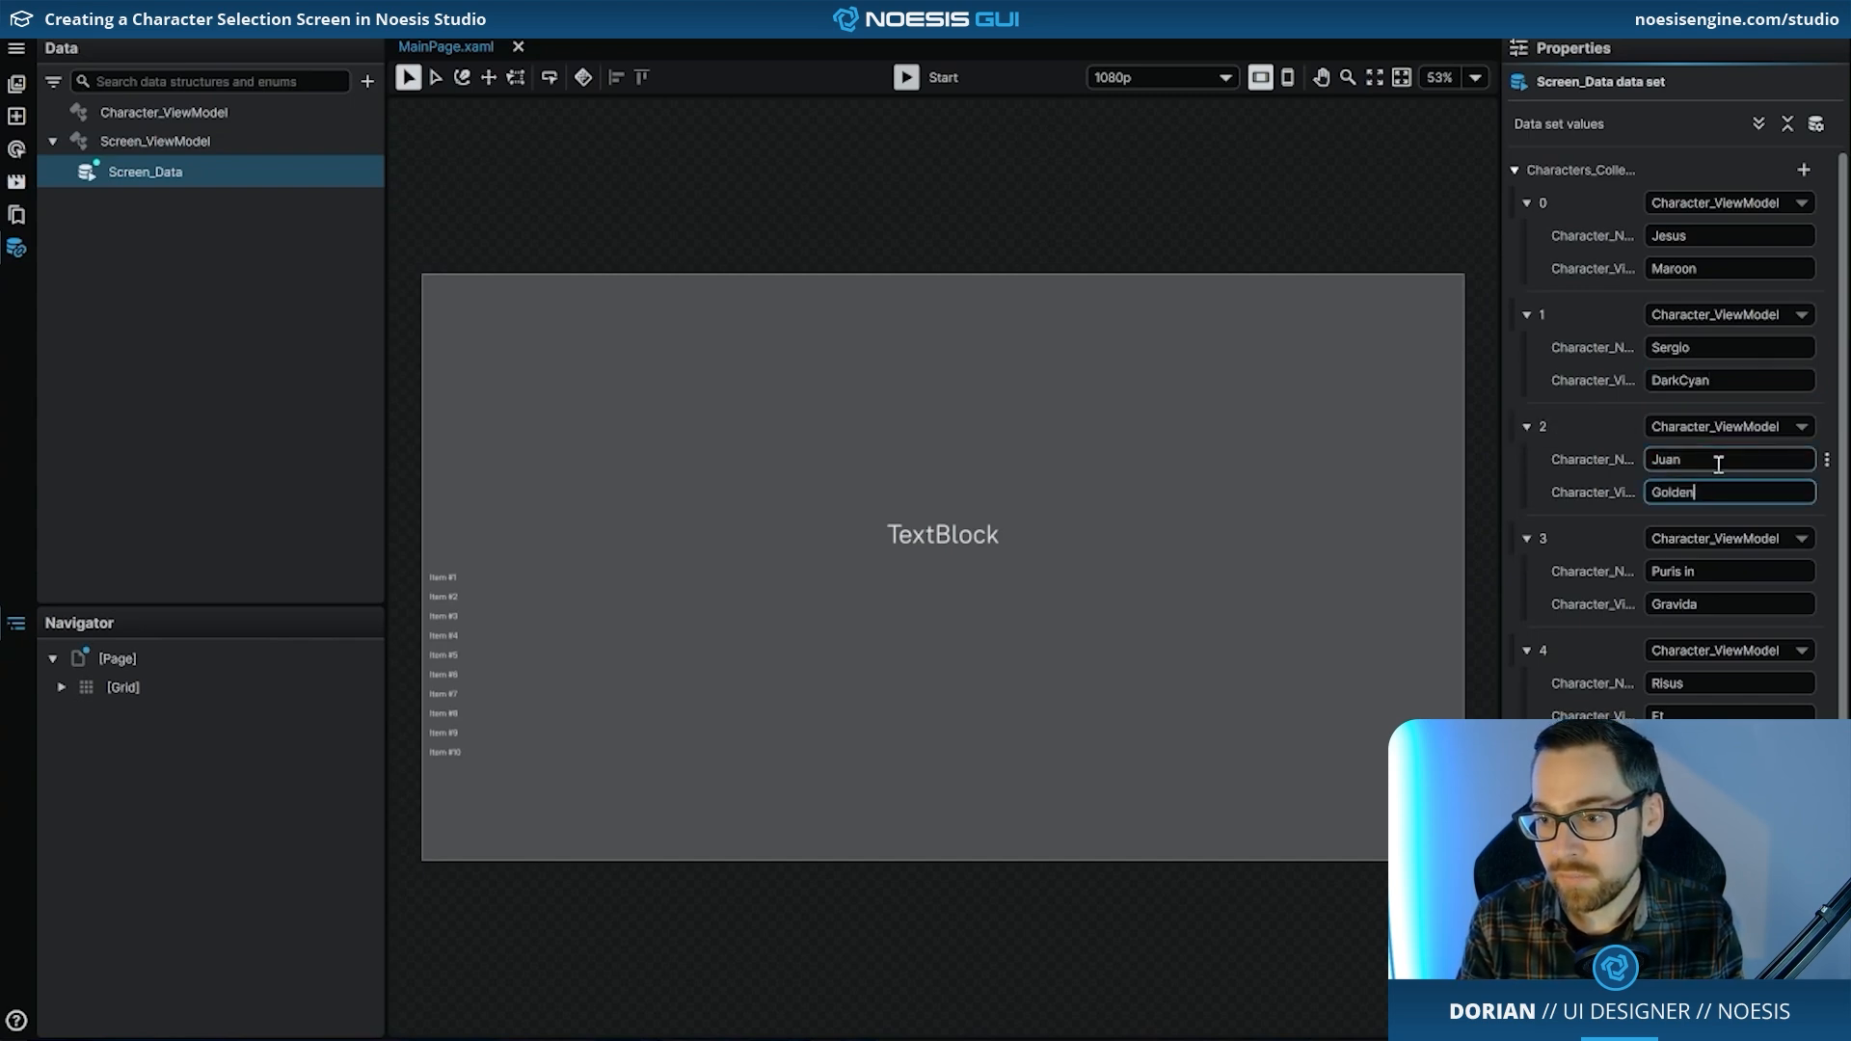
text(Rod)
click(1694, 574)
text(Dario)
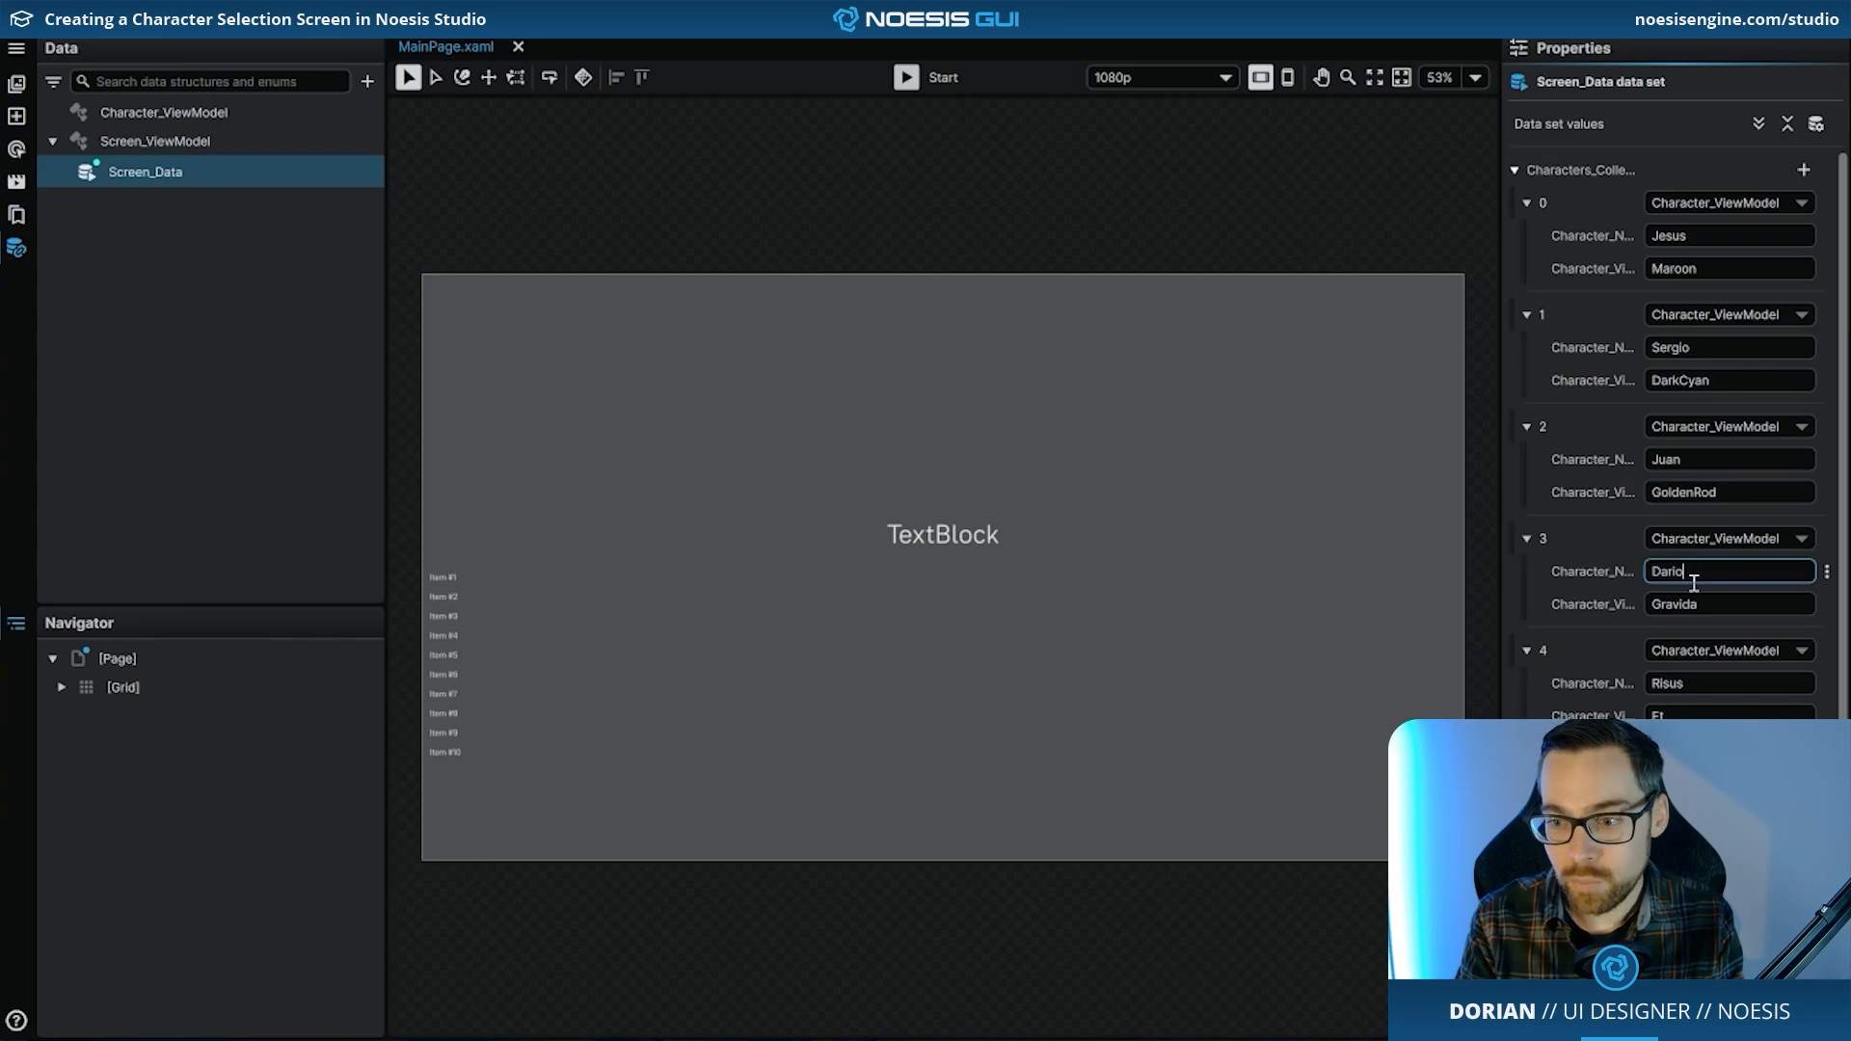
key(Tab)
text(Peru)
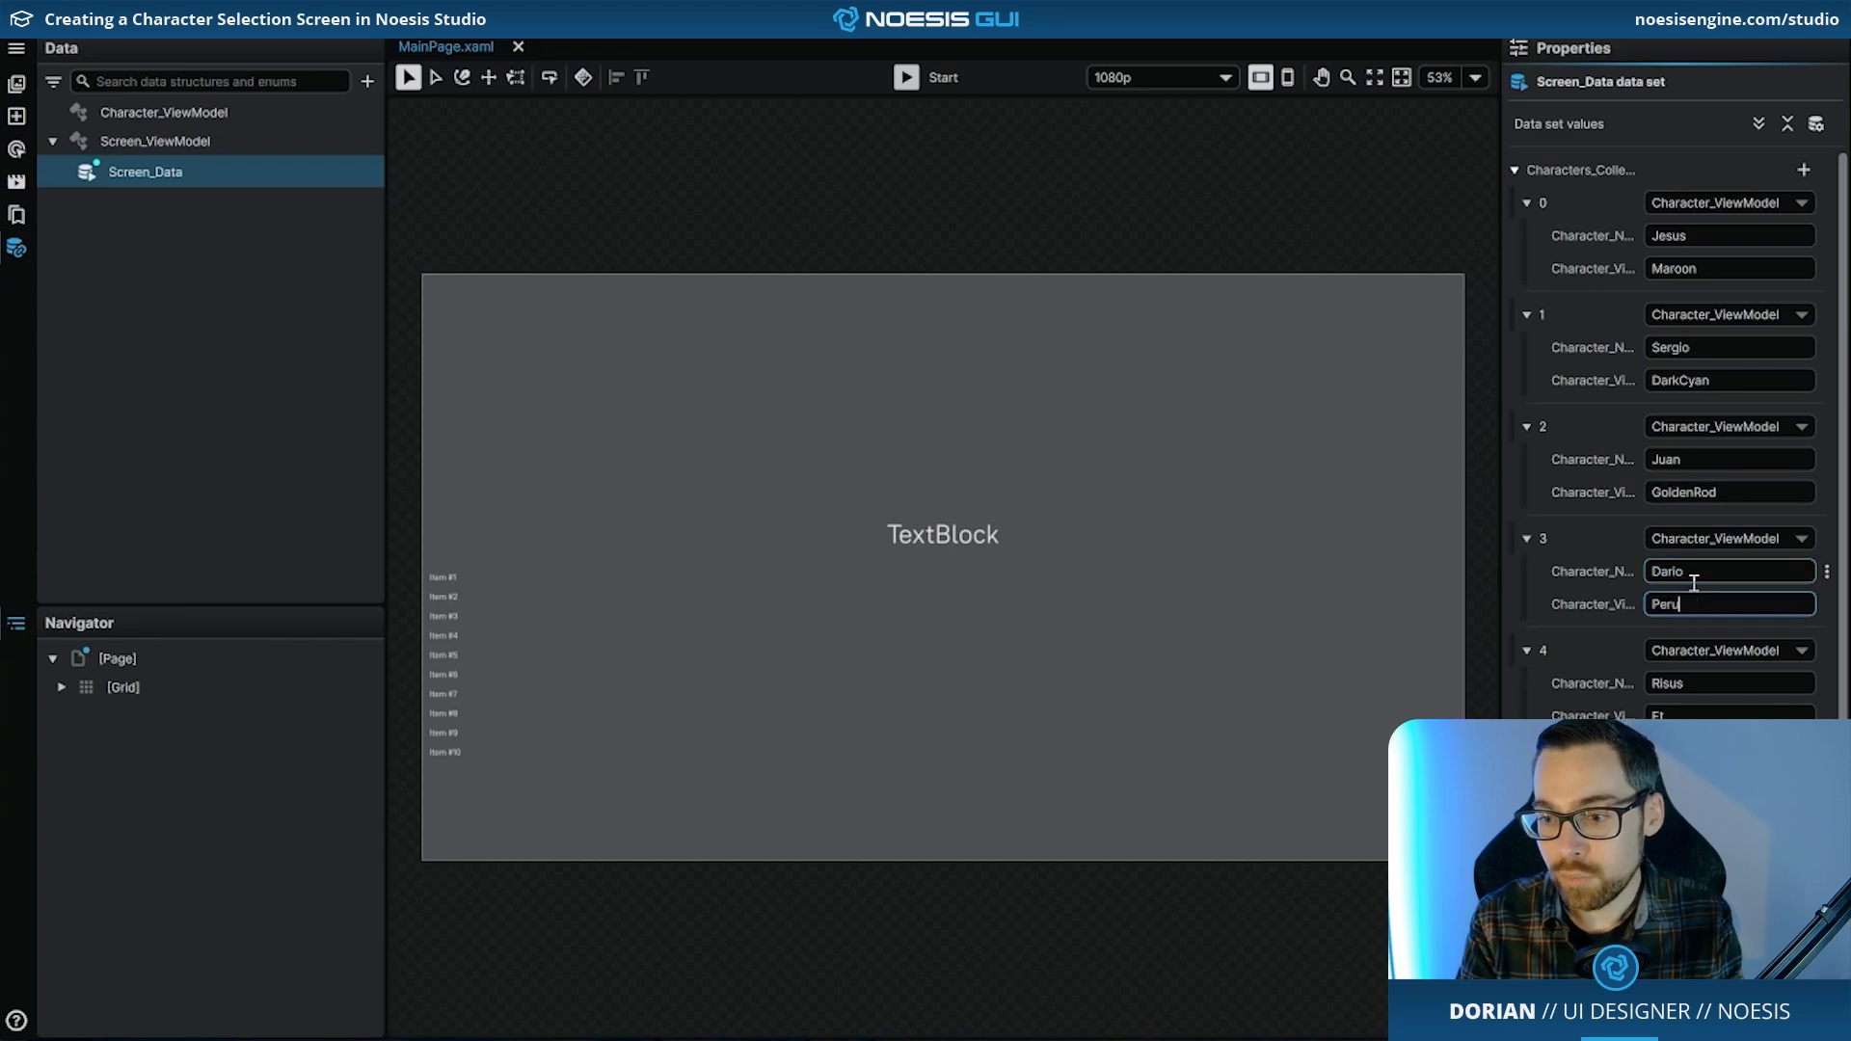
- Enter the character names for entries 4 and 5, with Character_Visual set to Olive and SteelBlue respectively
click(1684, 686)
text(Francesc)
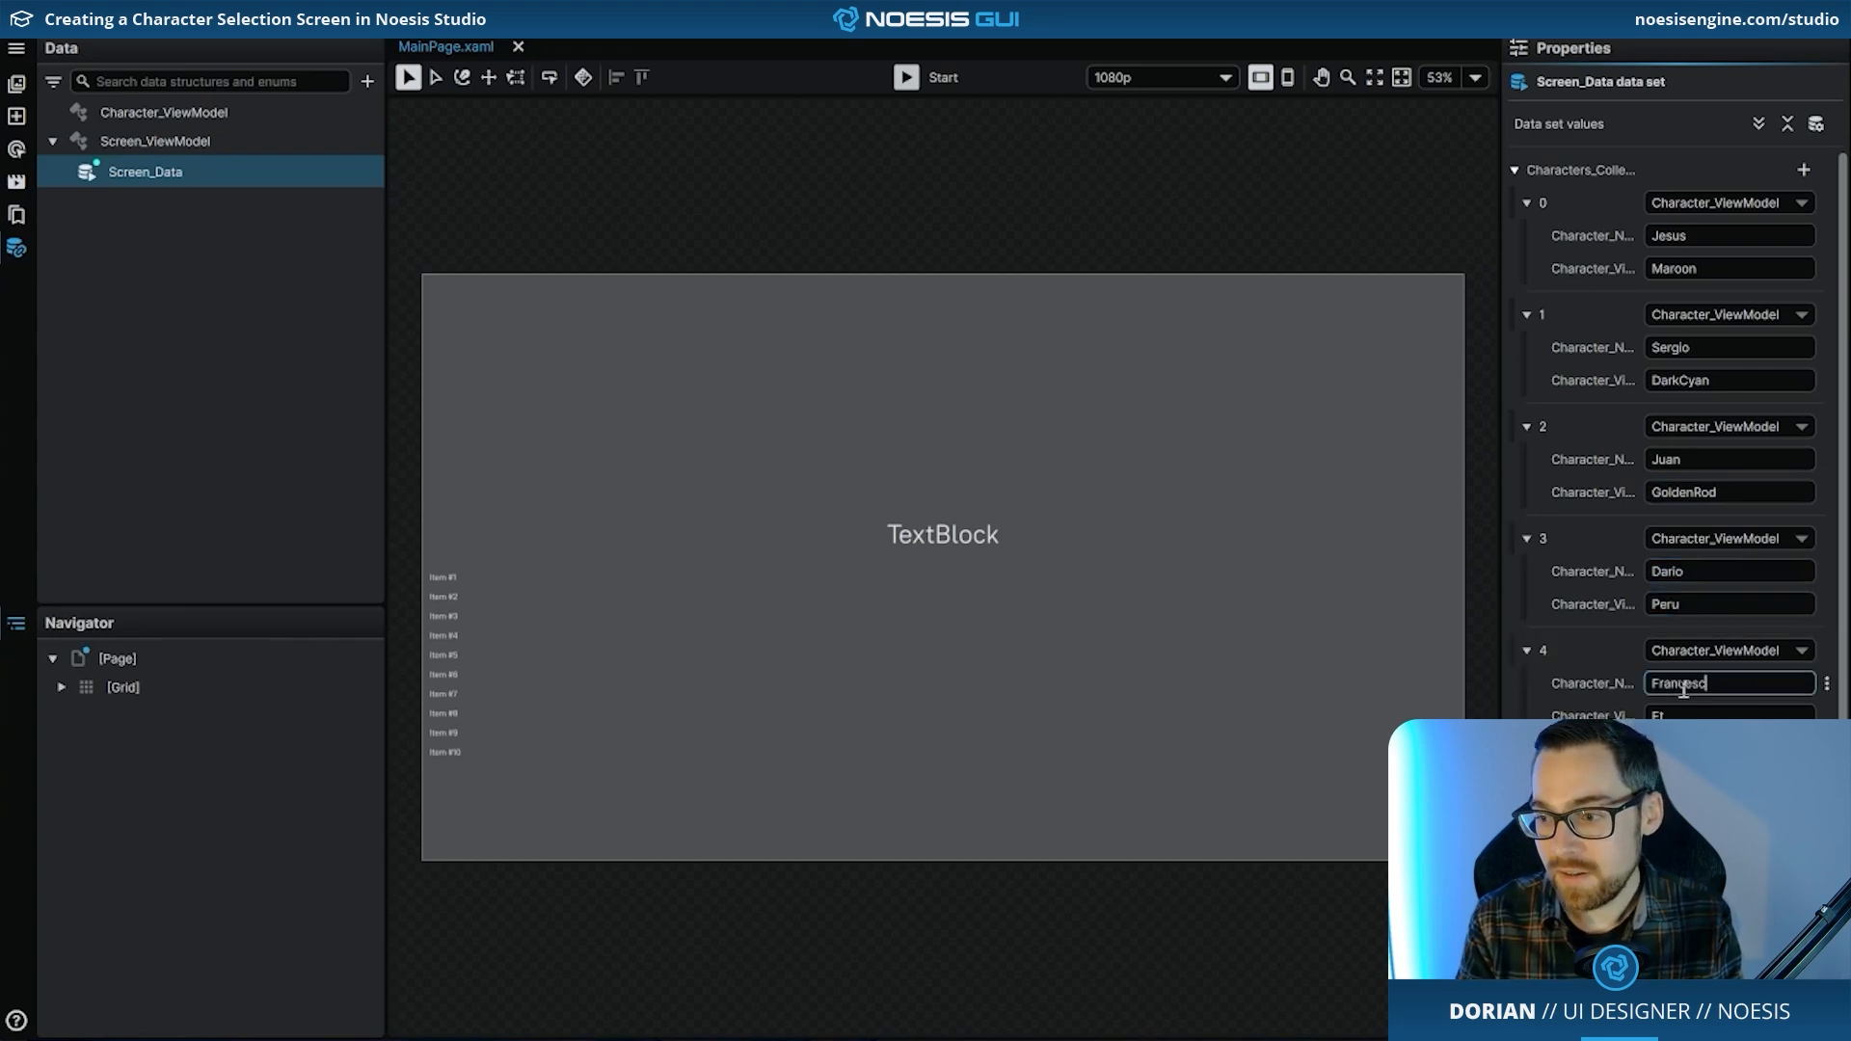
key(Tab)
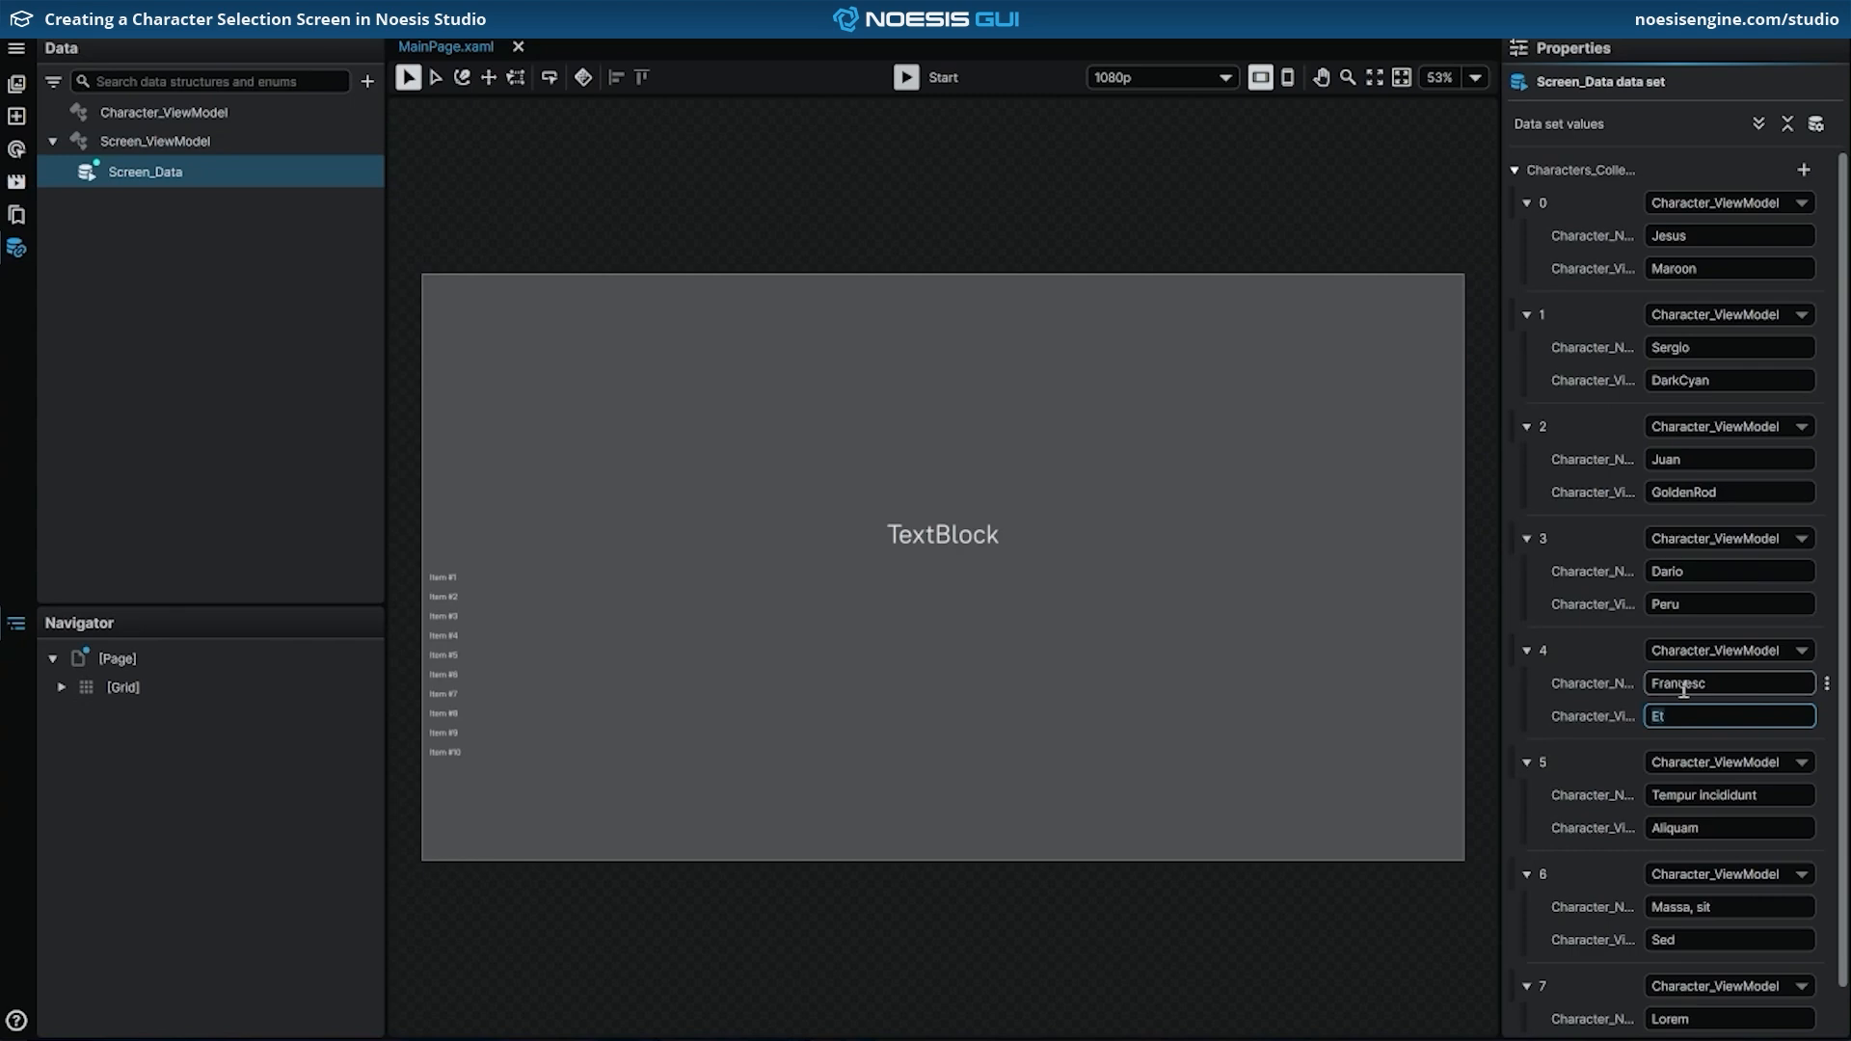
text(Olive)
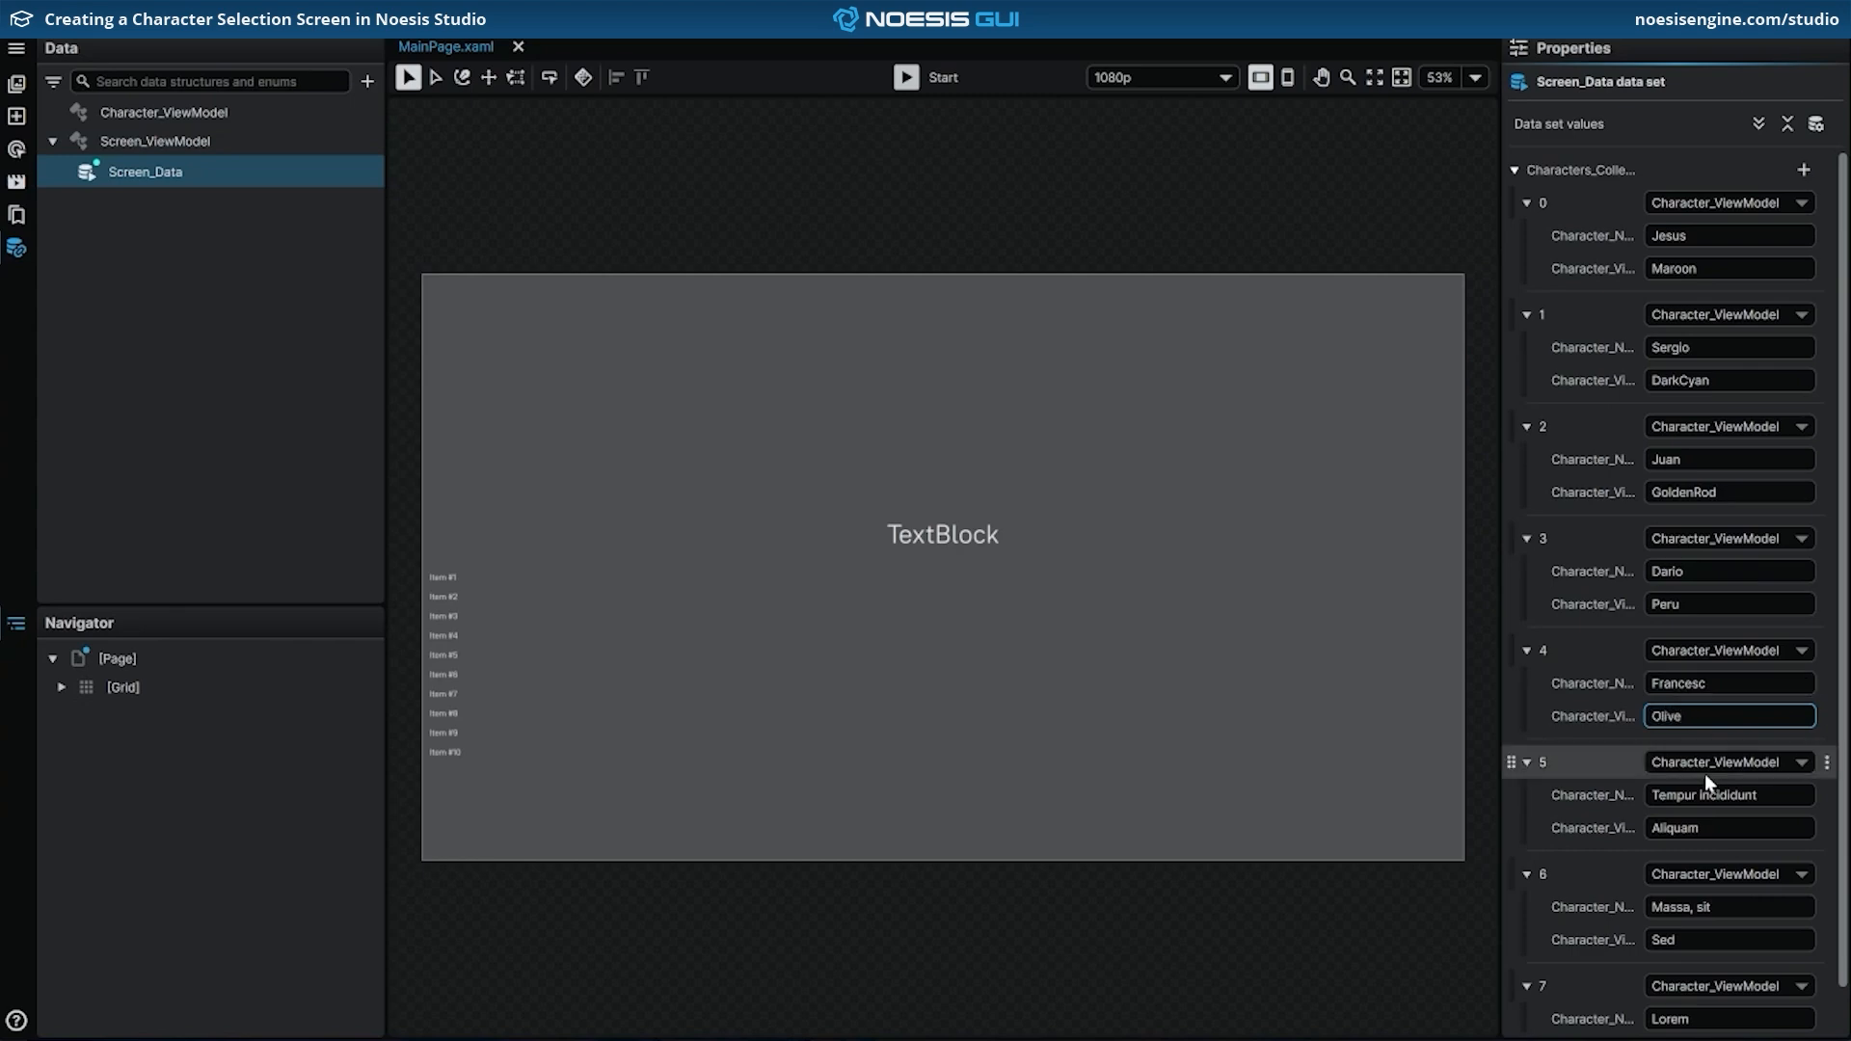
click(1708, 800)
text(Mark)
key(Tab)
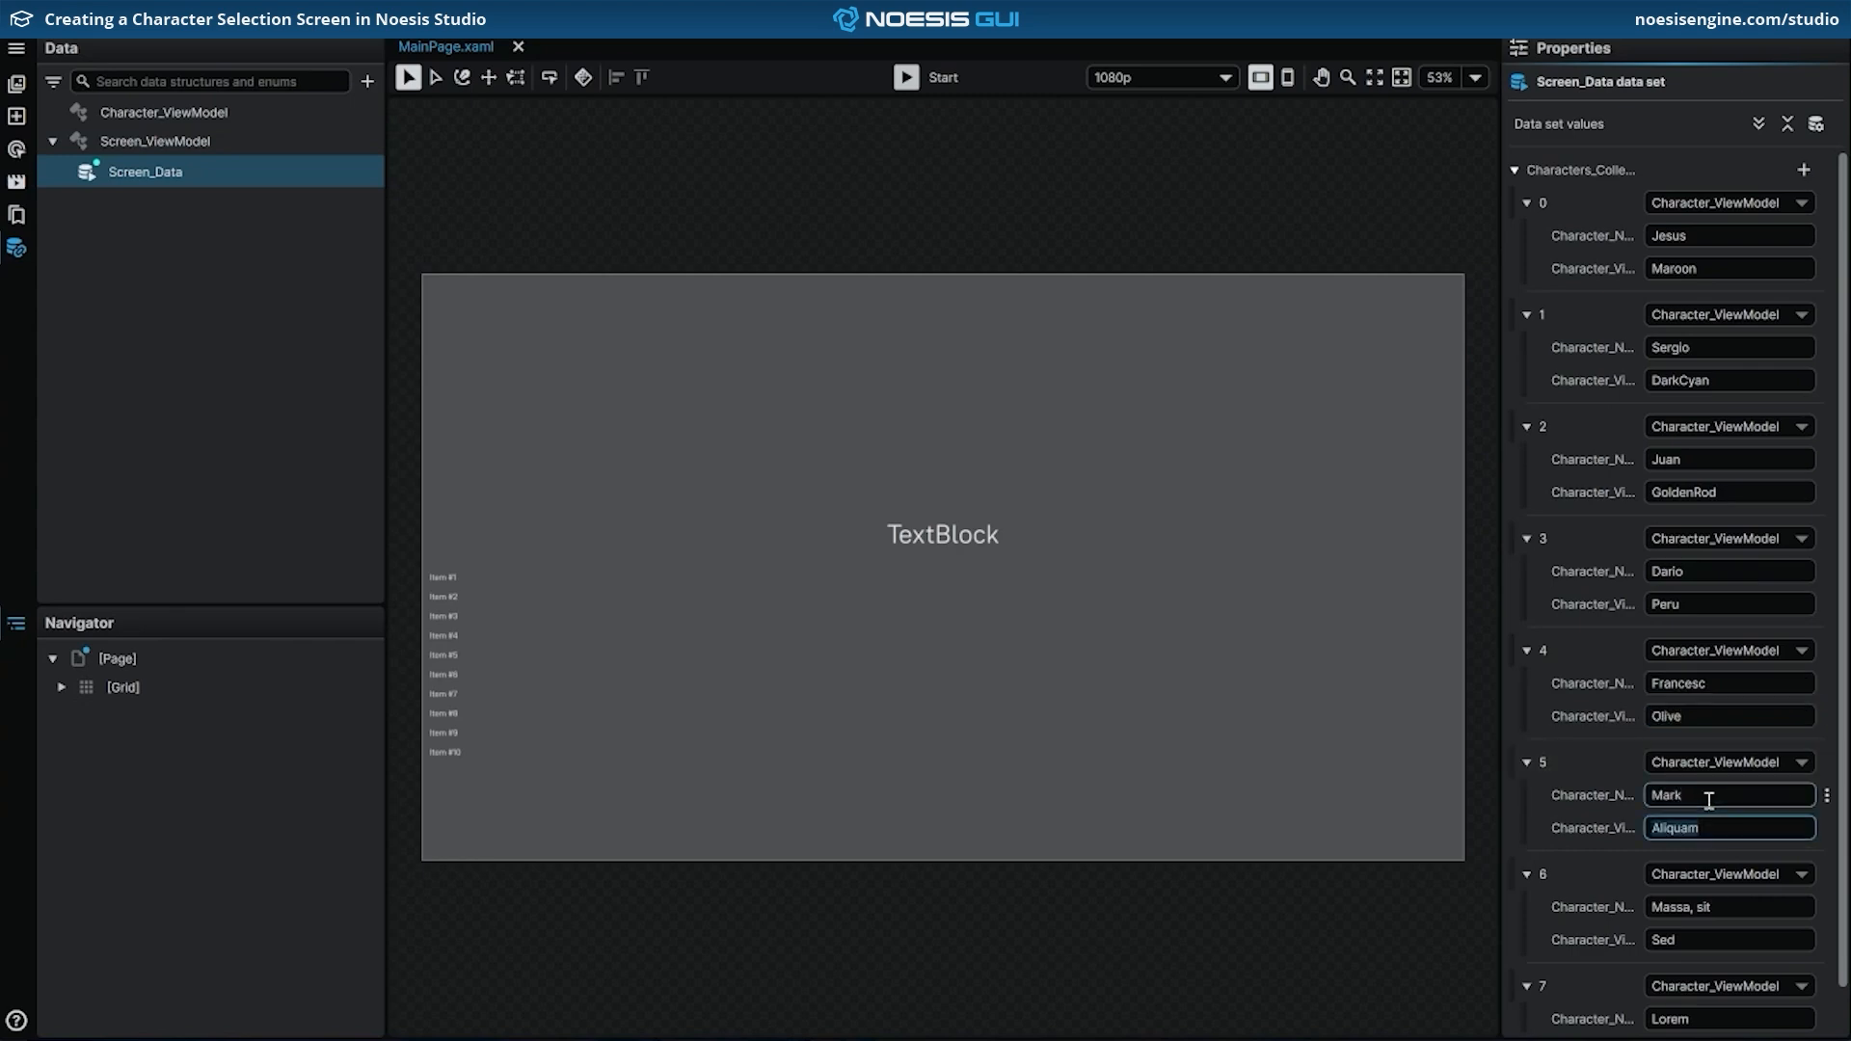
text(SteelBlue)
- Enter the character names for entries 6 and 7, with Character_Visual set to DarkGreen and Coral respectively
click(1726, 913)
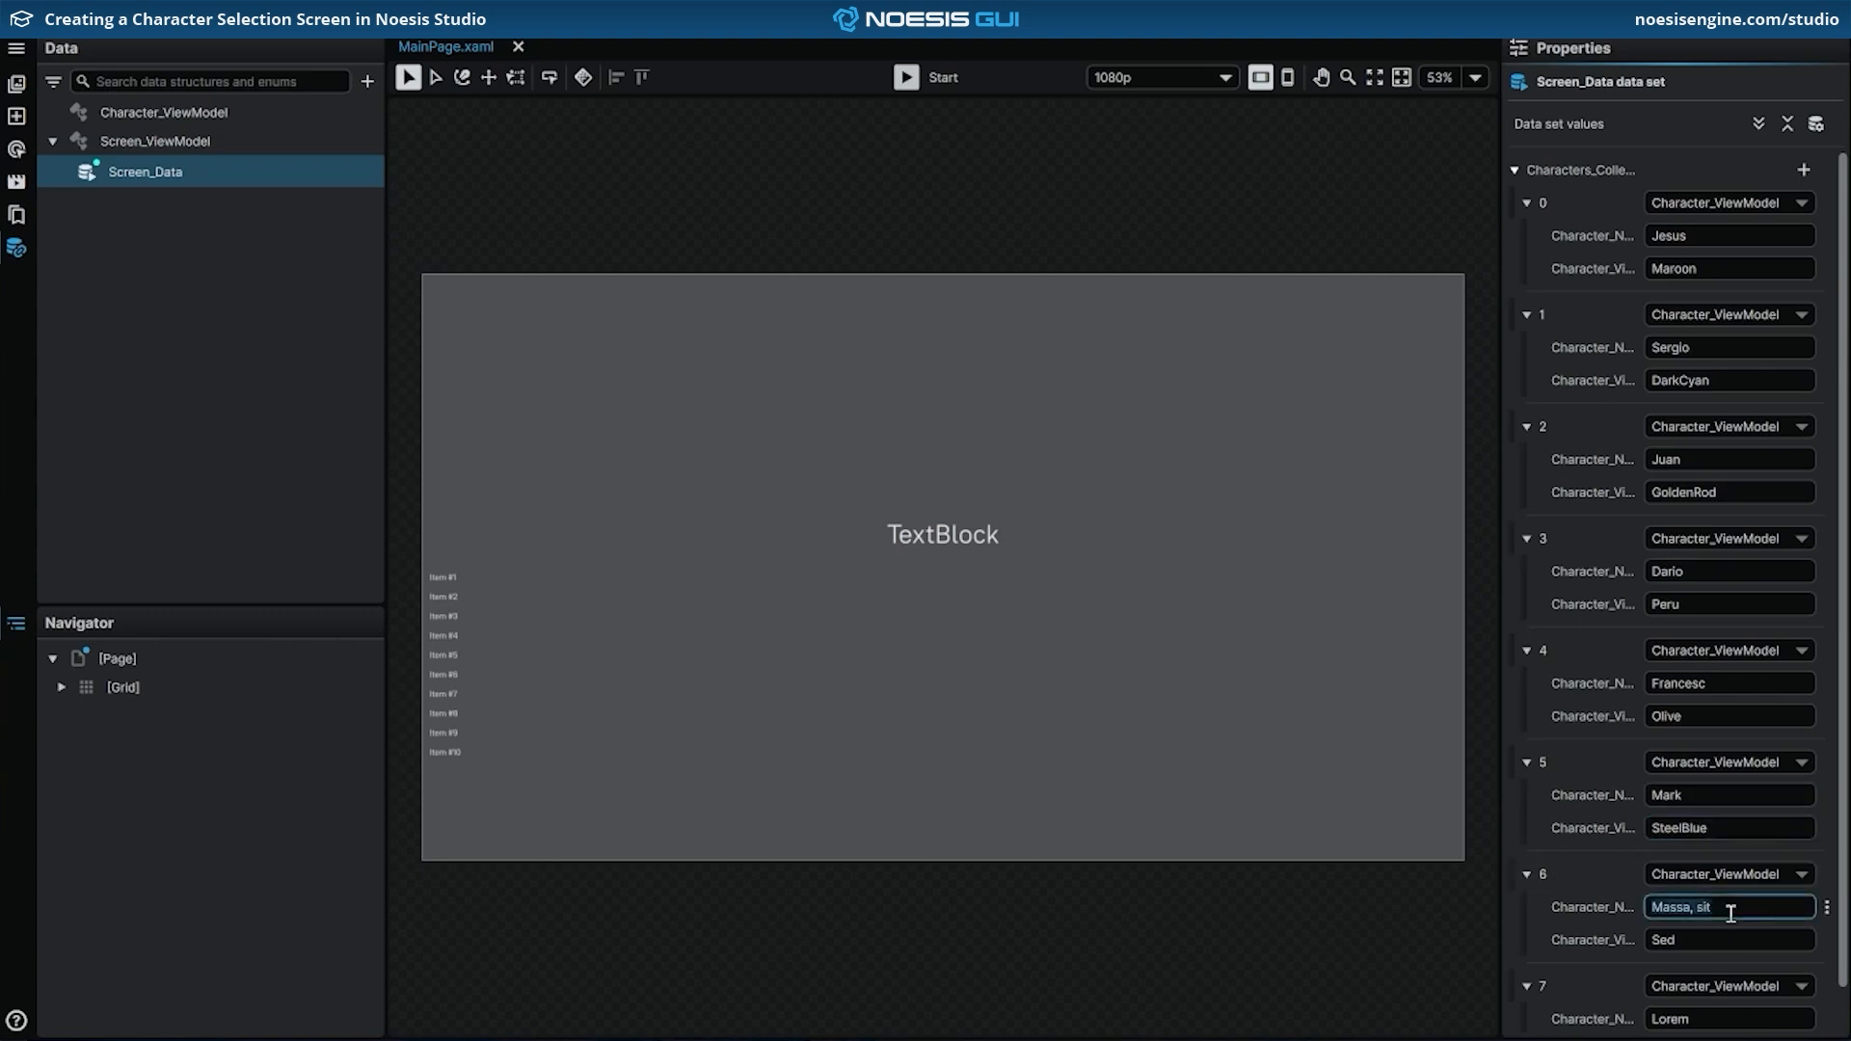
text(Dorian)
key(Tab)
text(D)
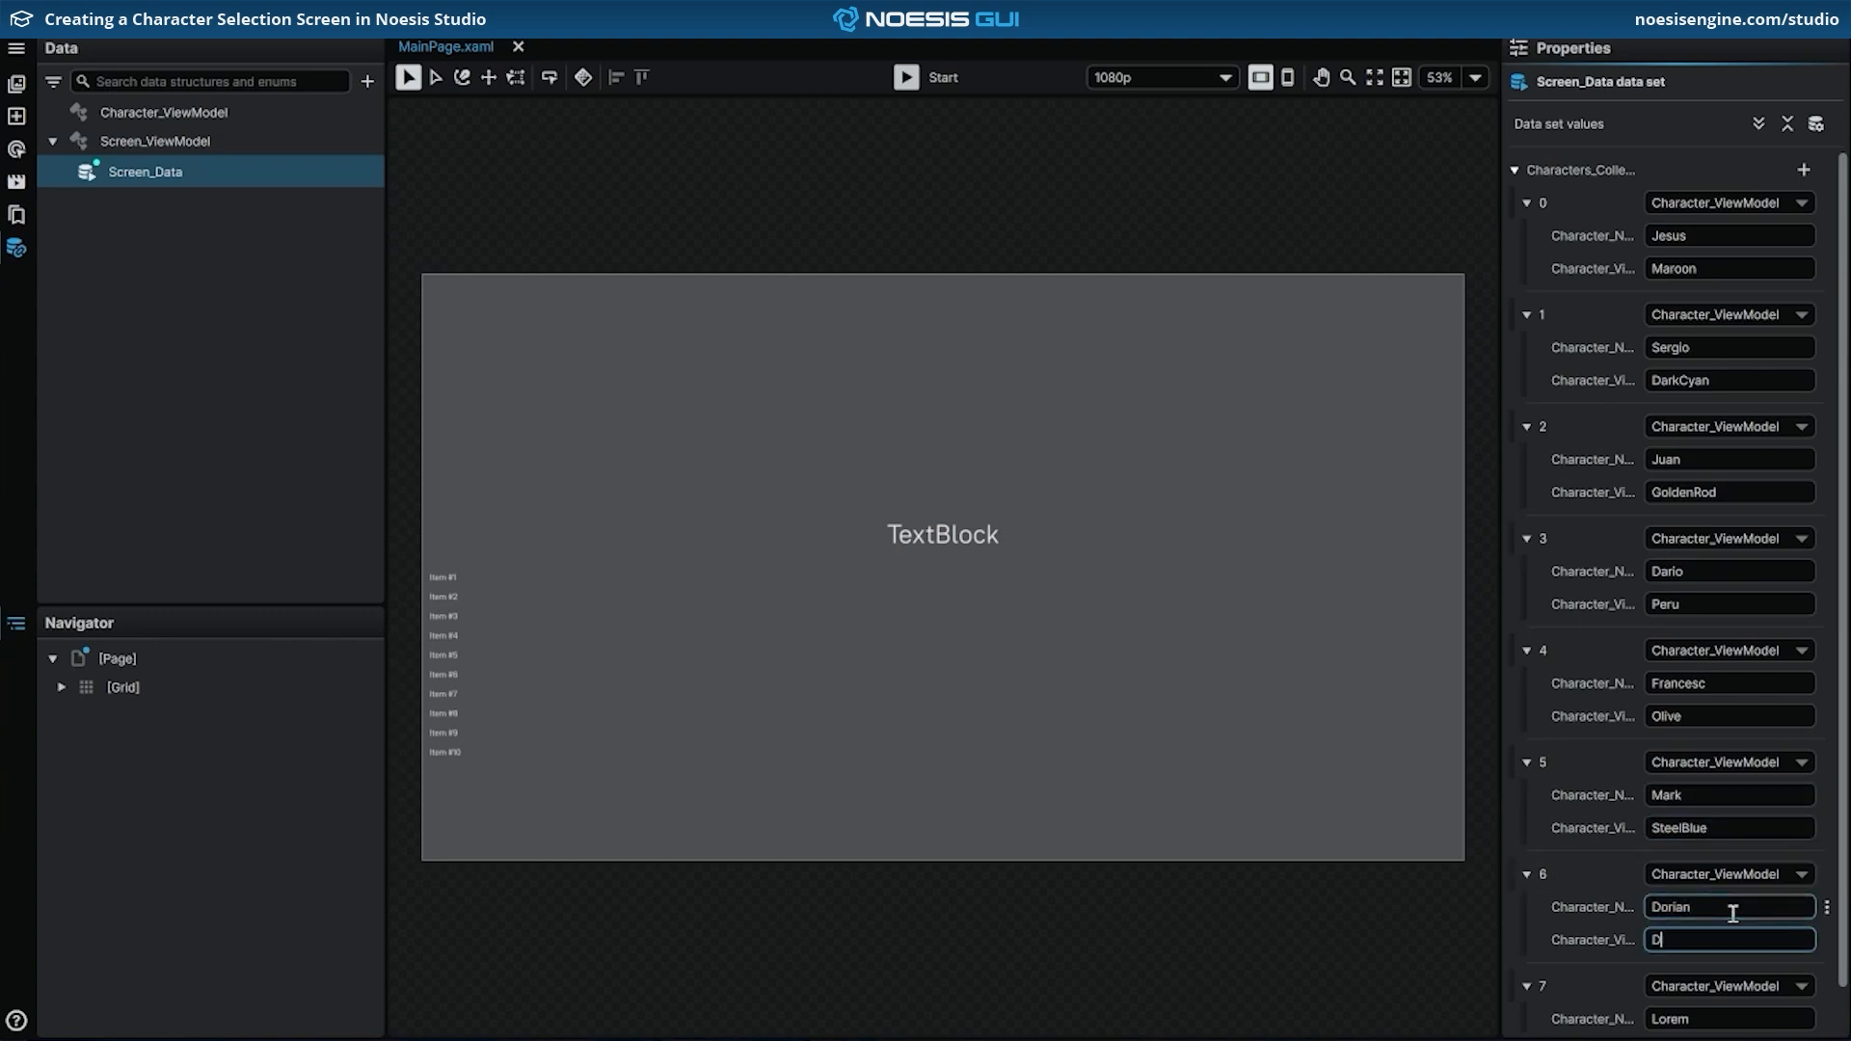
text(arkGreen)
scroll(1727, 901, down, 1)
click(1709, 974)
text(Jorge)
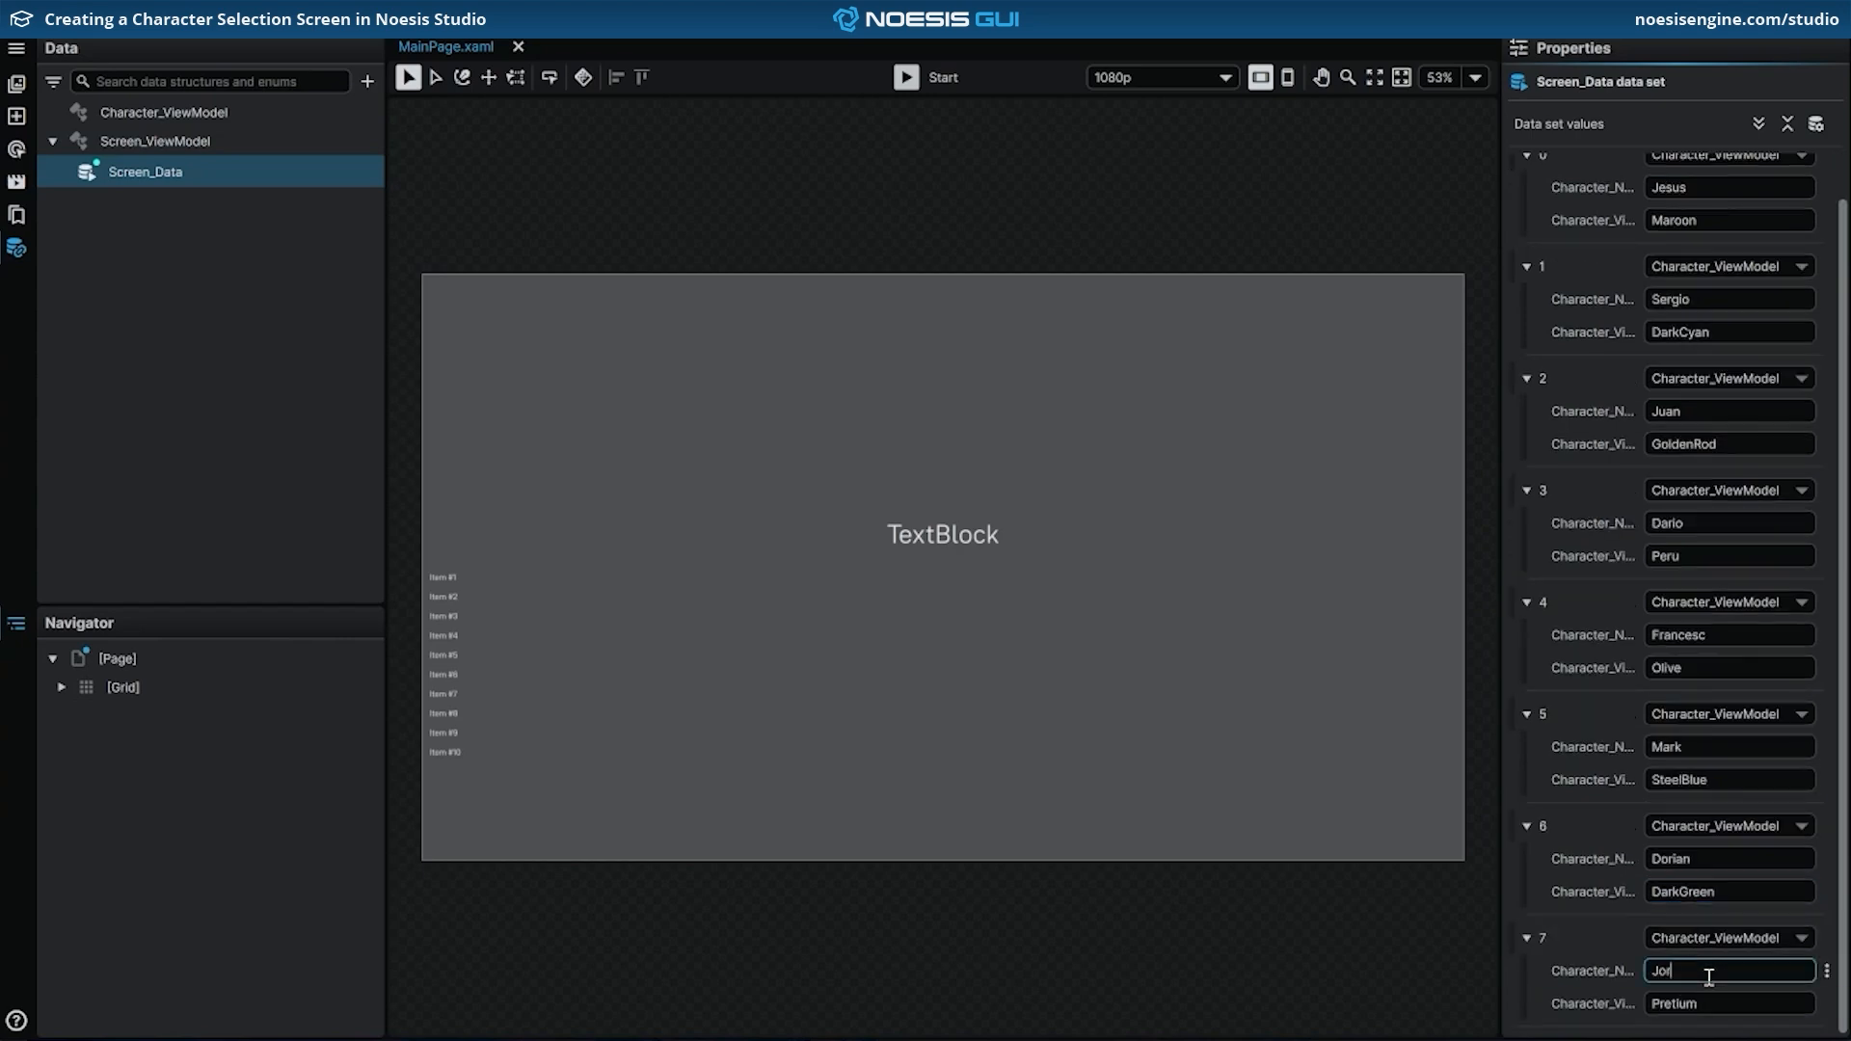
key(Tab)
text(Coral)
key(Return)
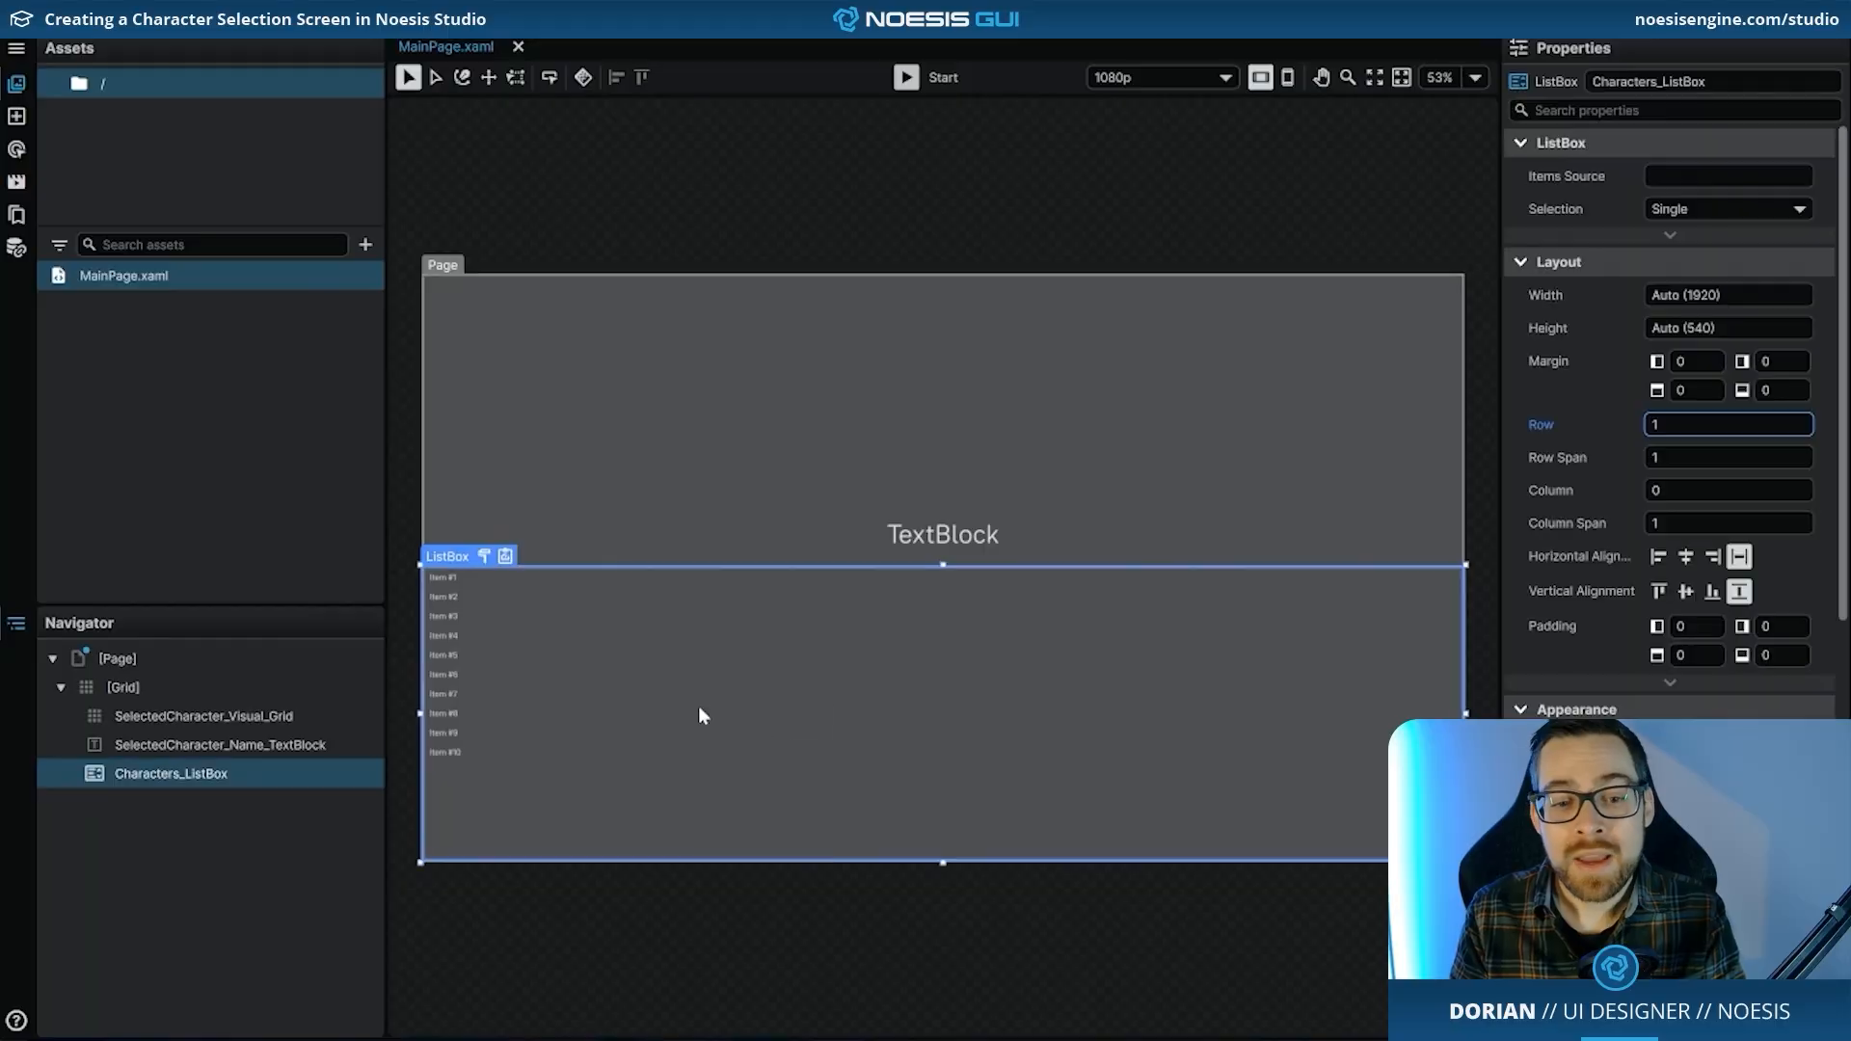
right_click(698, 706)
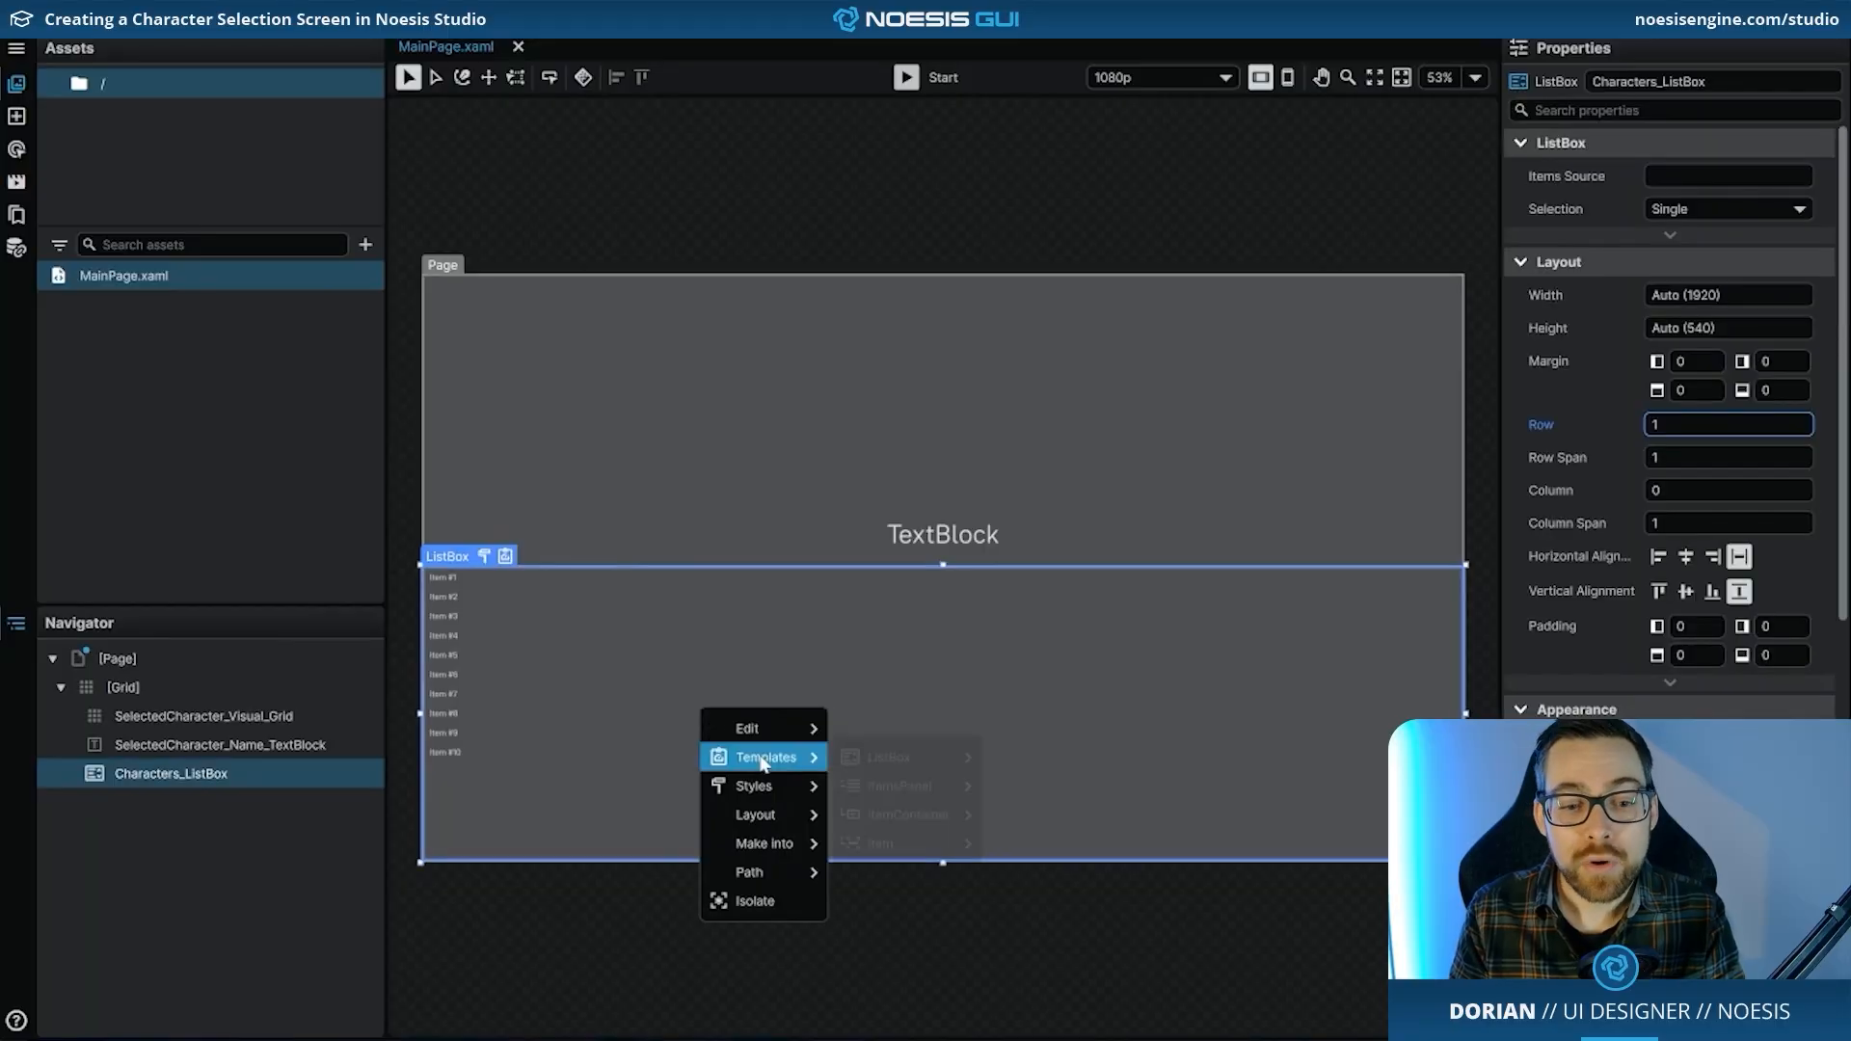
mouse_move(767, 758)
mouse_move(958, 845)
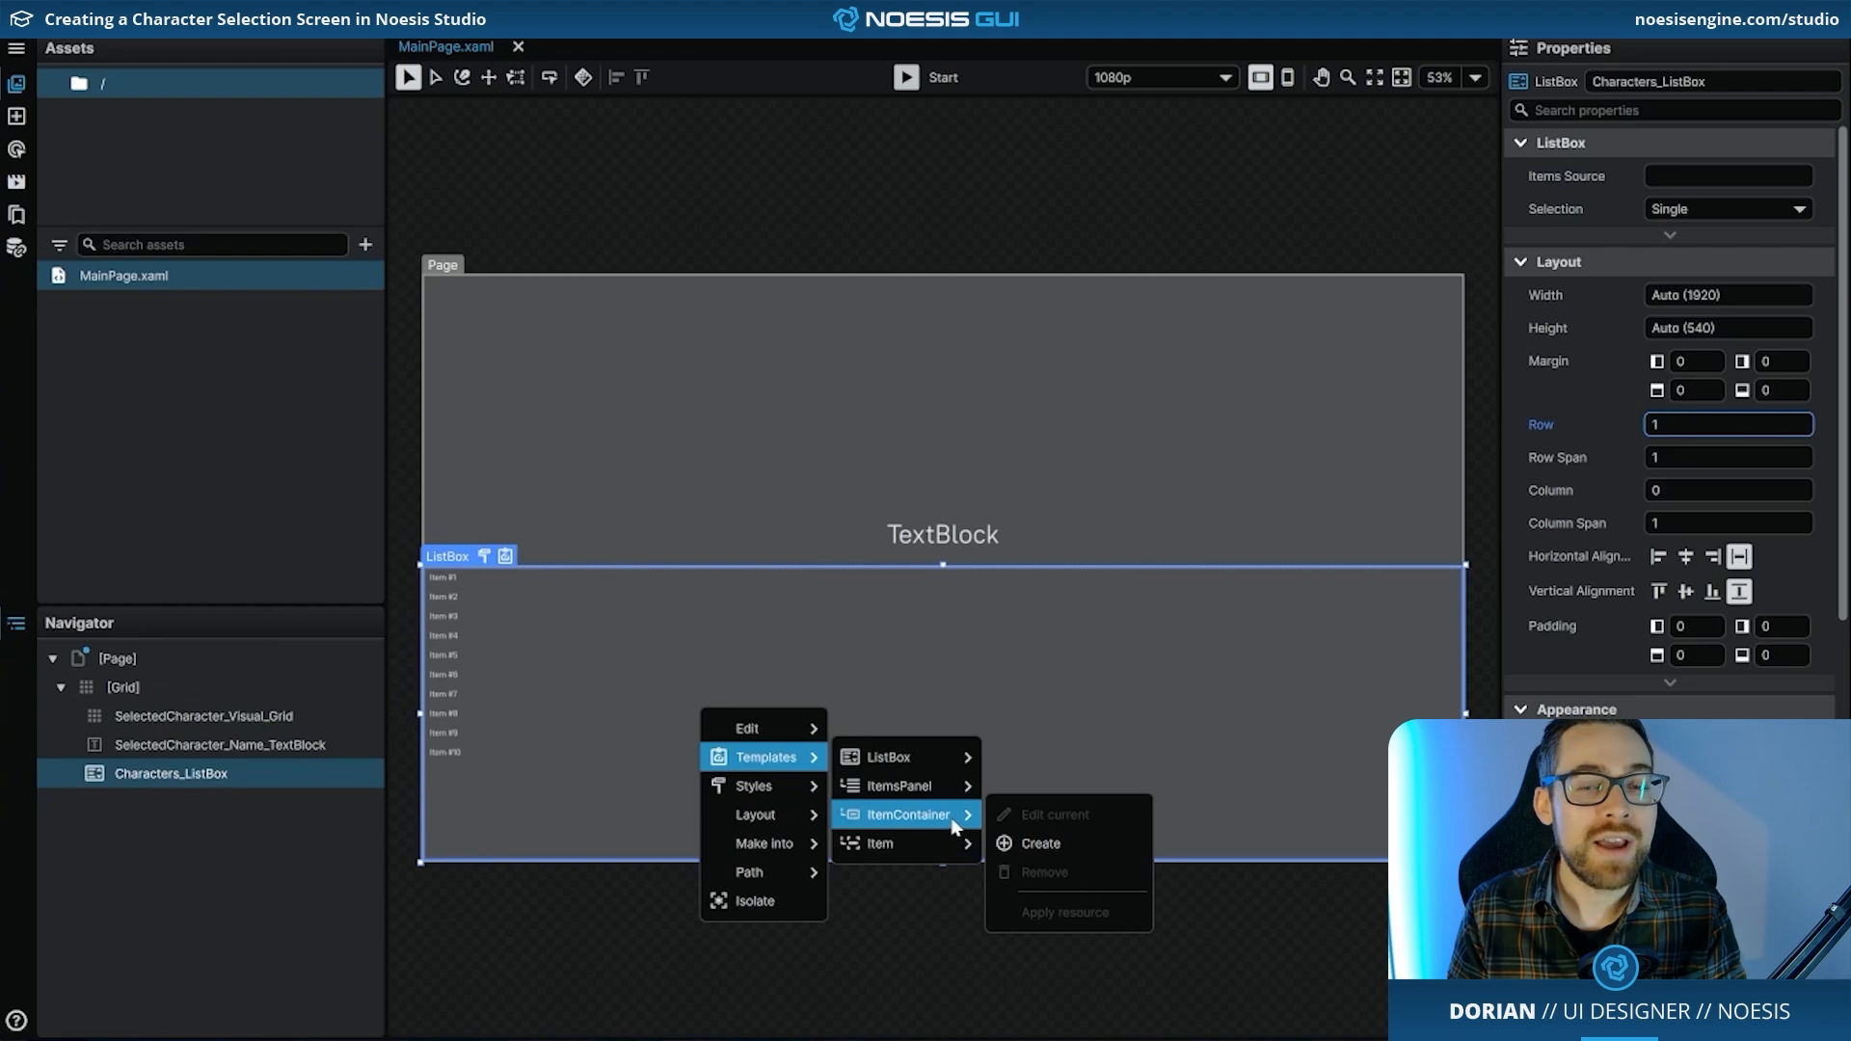
- Run the page preview, test selecting several items in the list box, and stop the preview
click(913, 83)
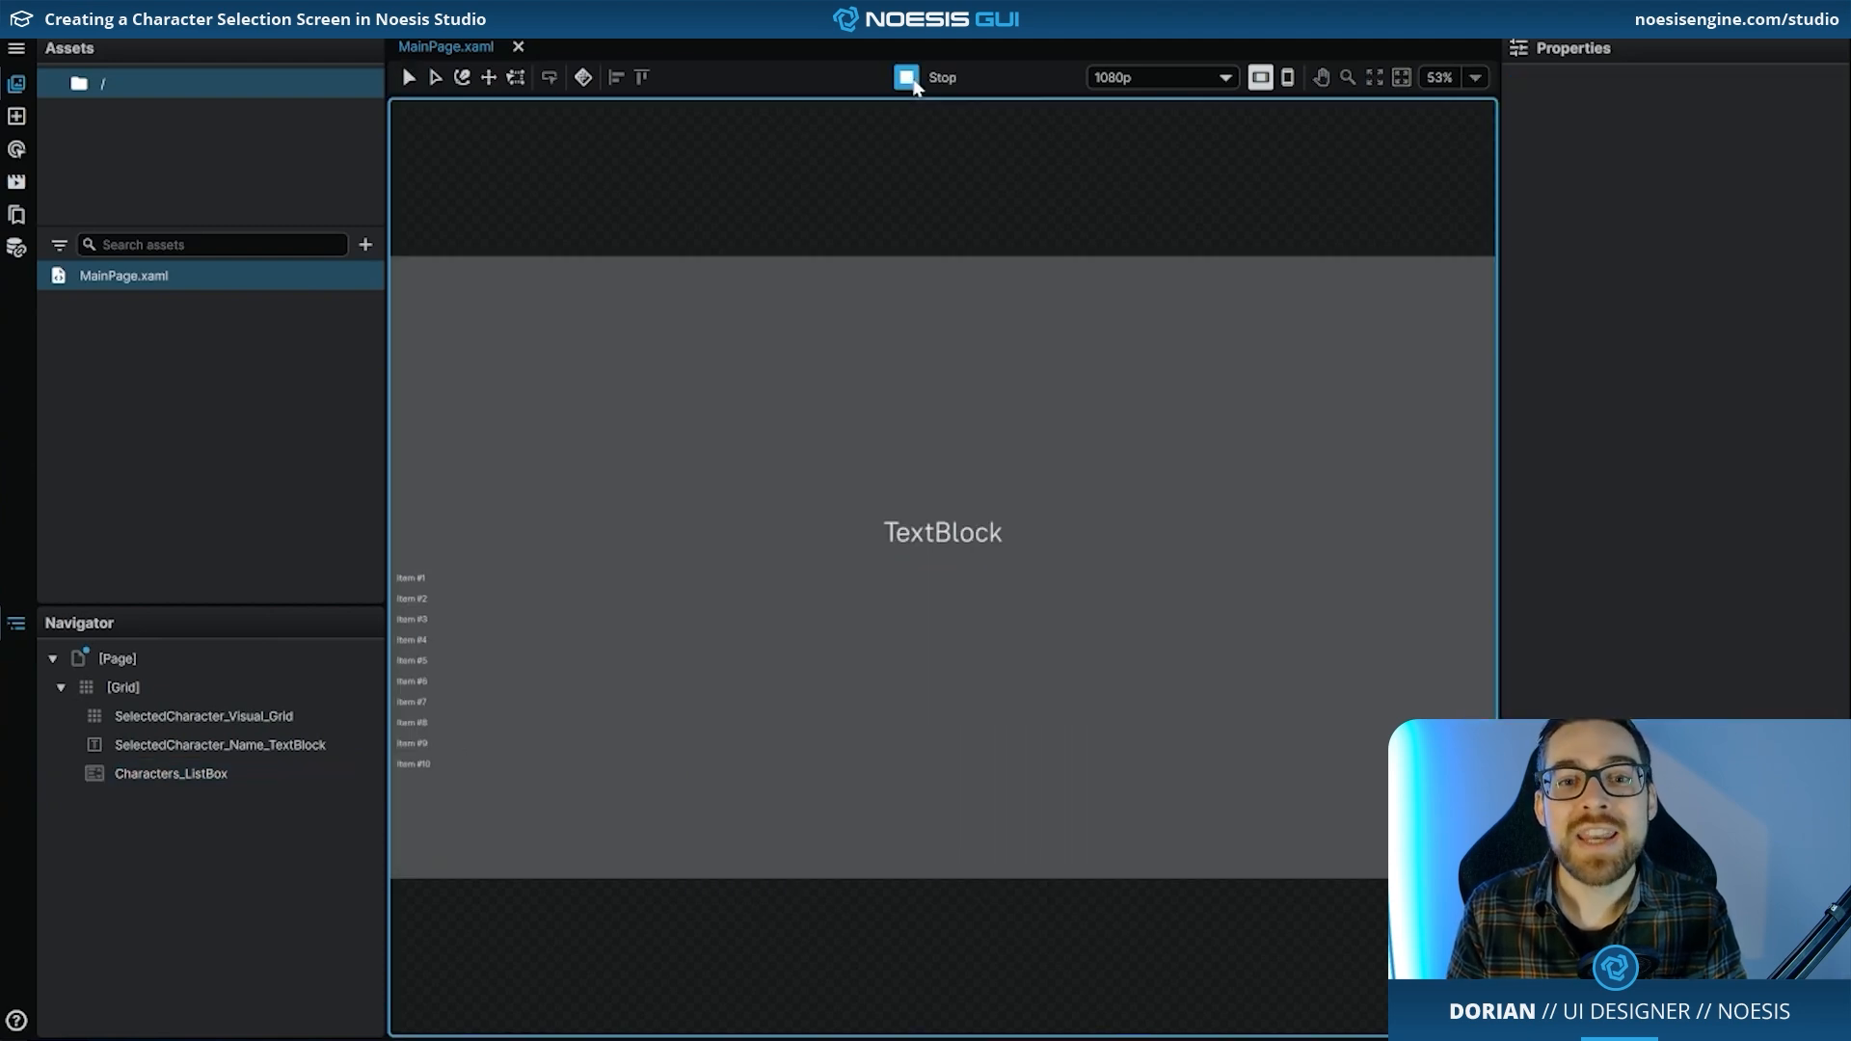
click(593, 594)
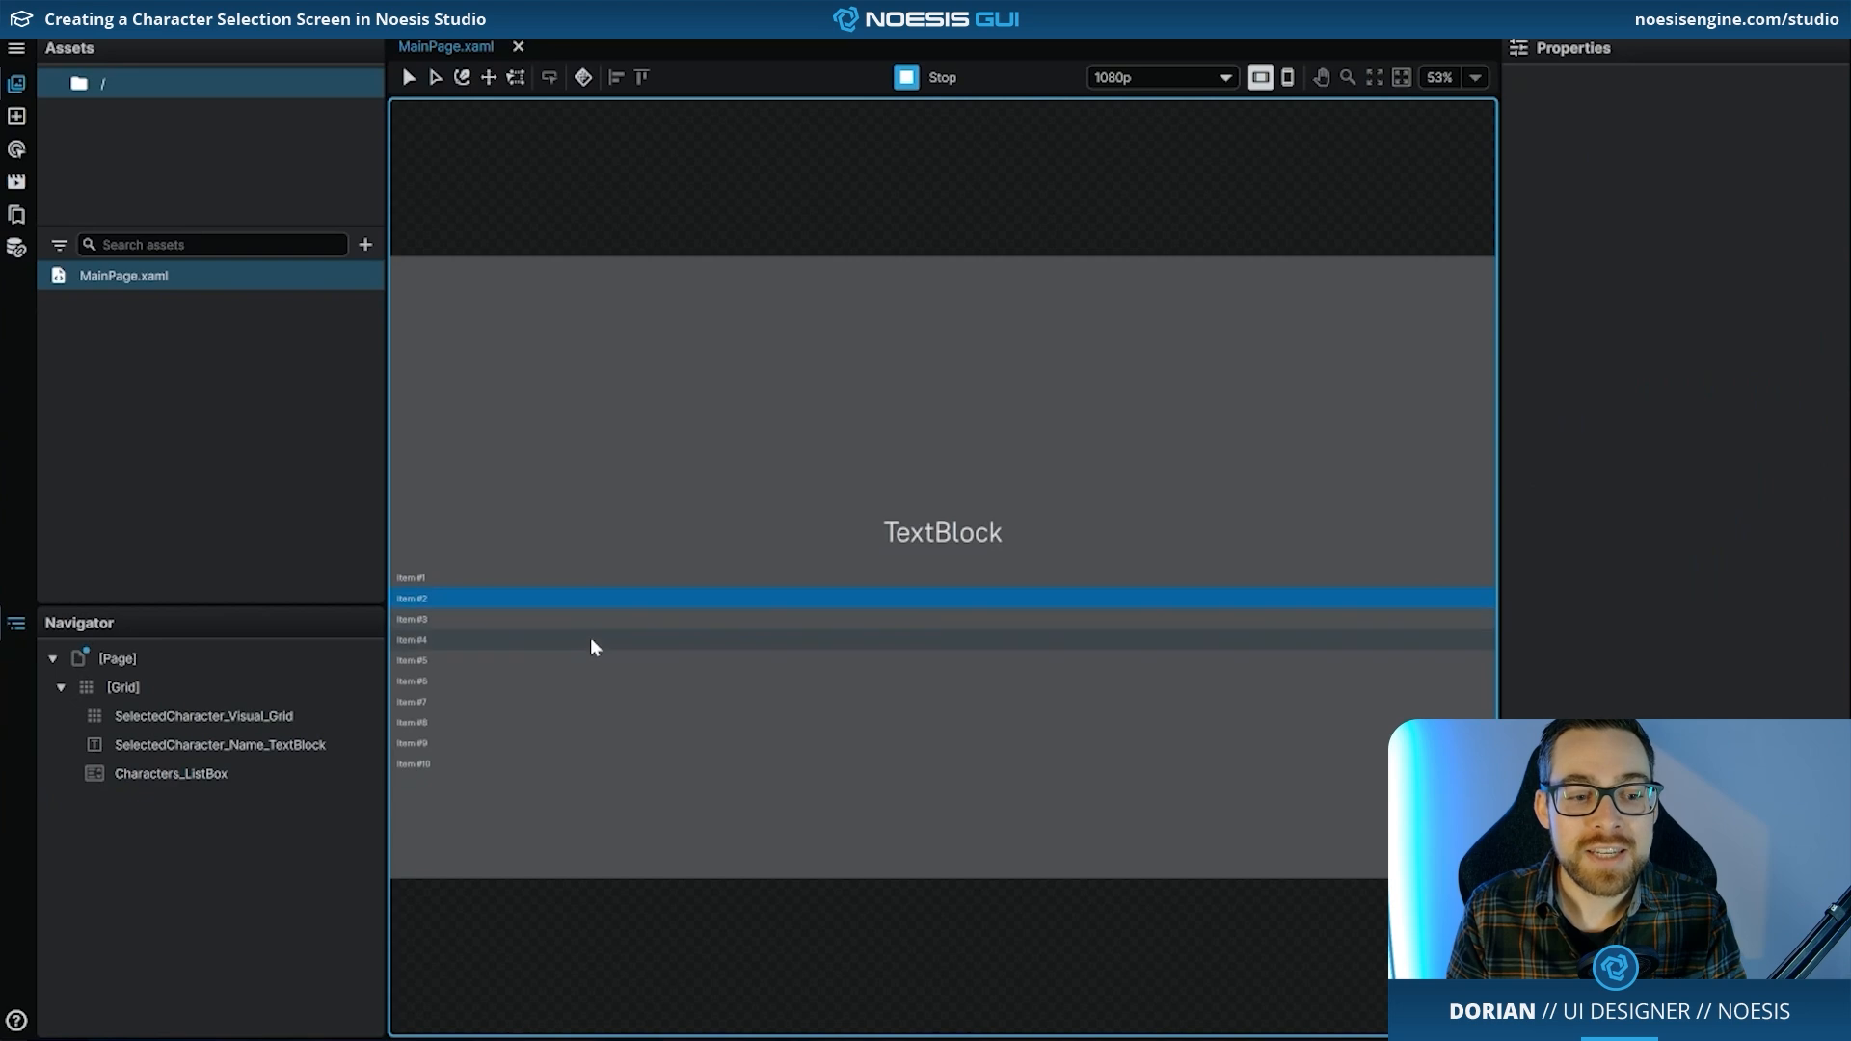
click(590, 638)
click(590, 665)
click(592, 684)
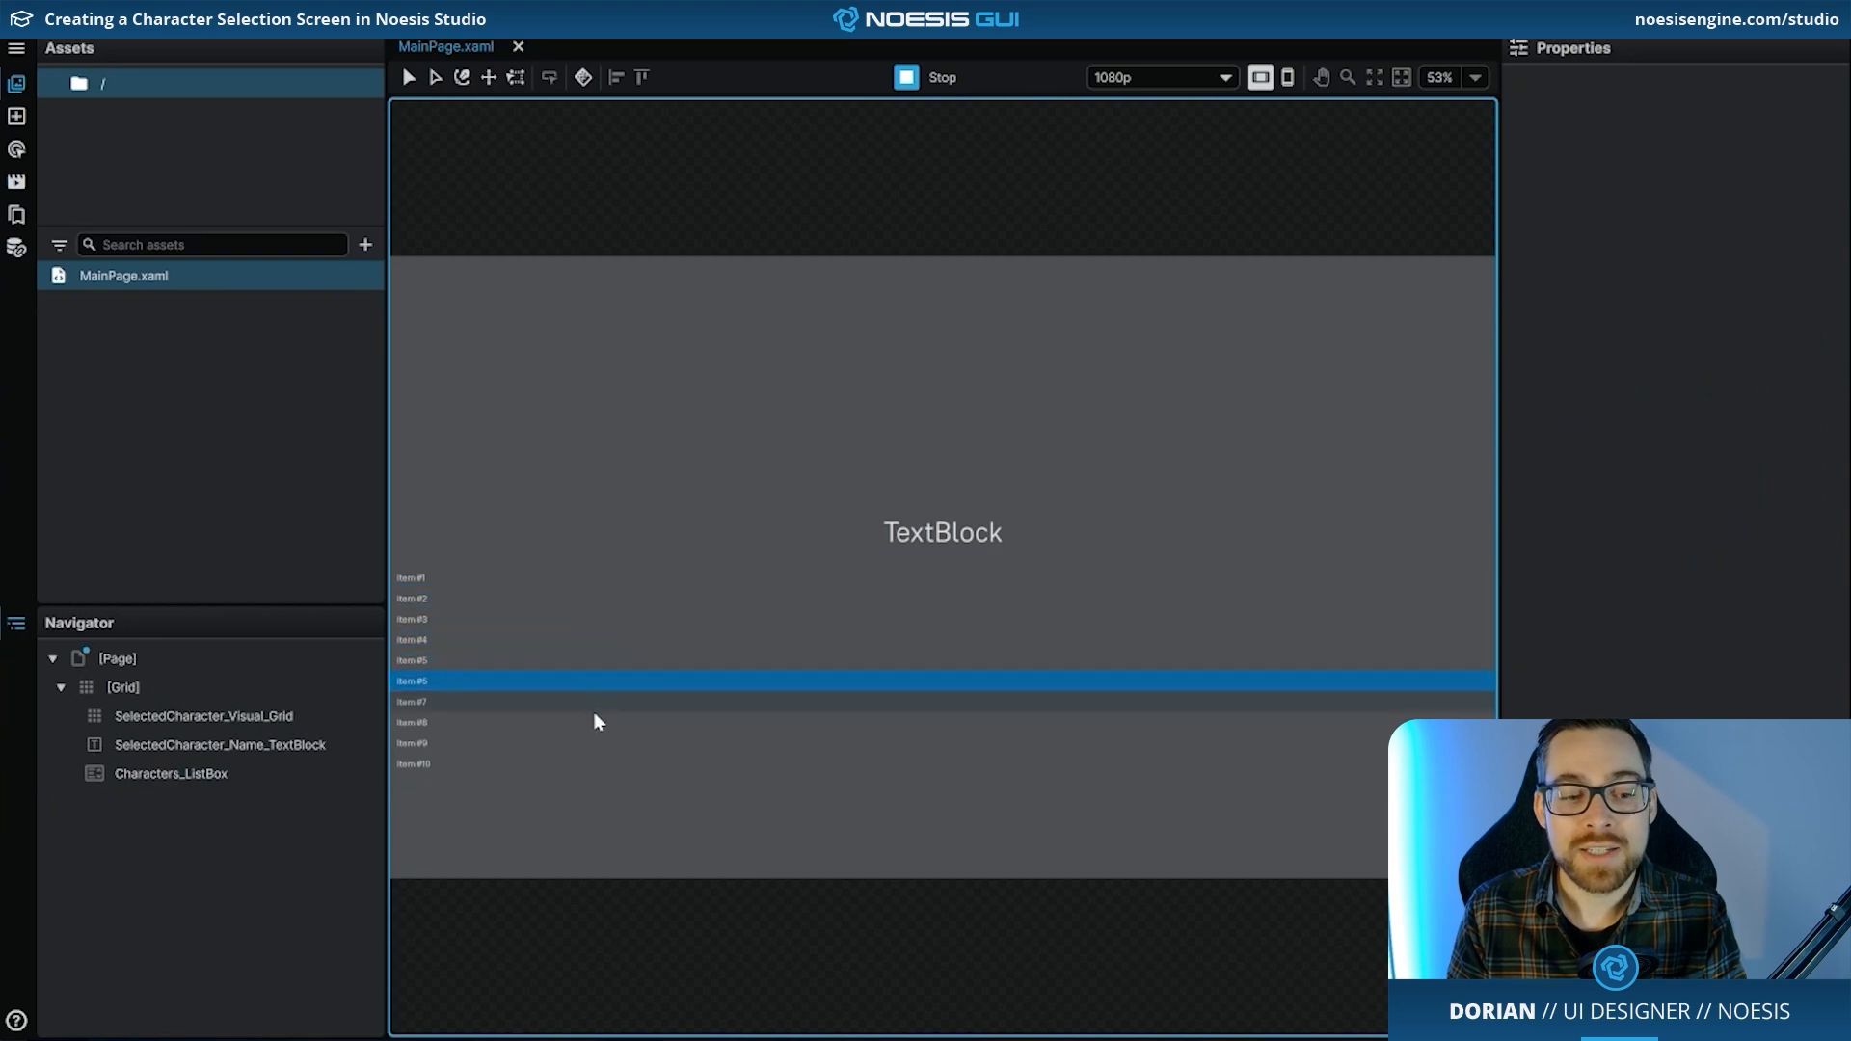
click(596, 745)
click(600, 721)
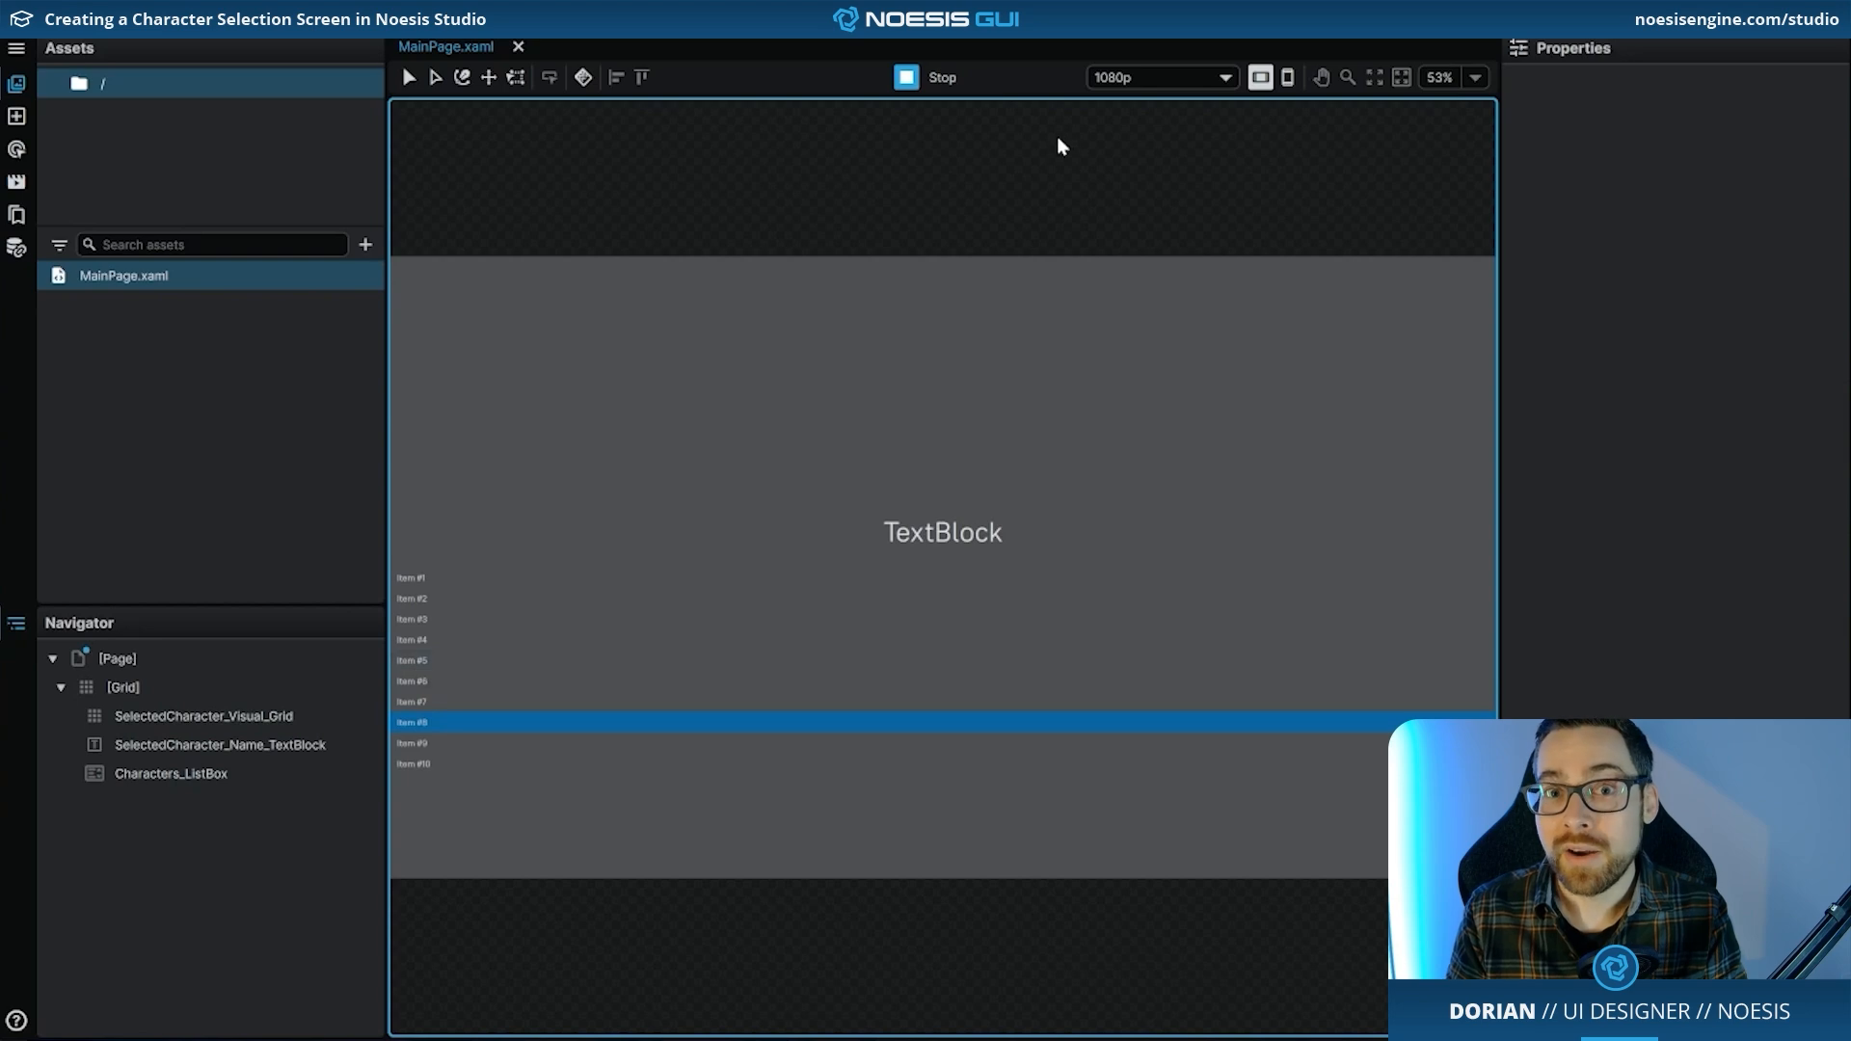
click(906, 77)
click(679, 658)
right_click(677, 659)
mouse_move(771, 700)
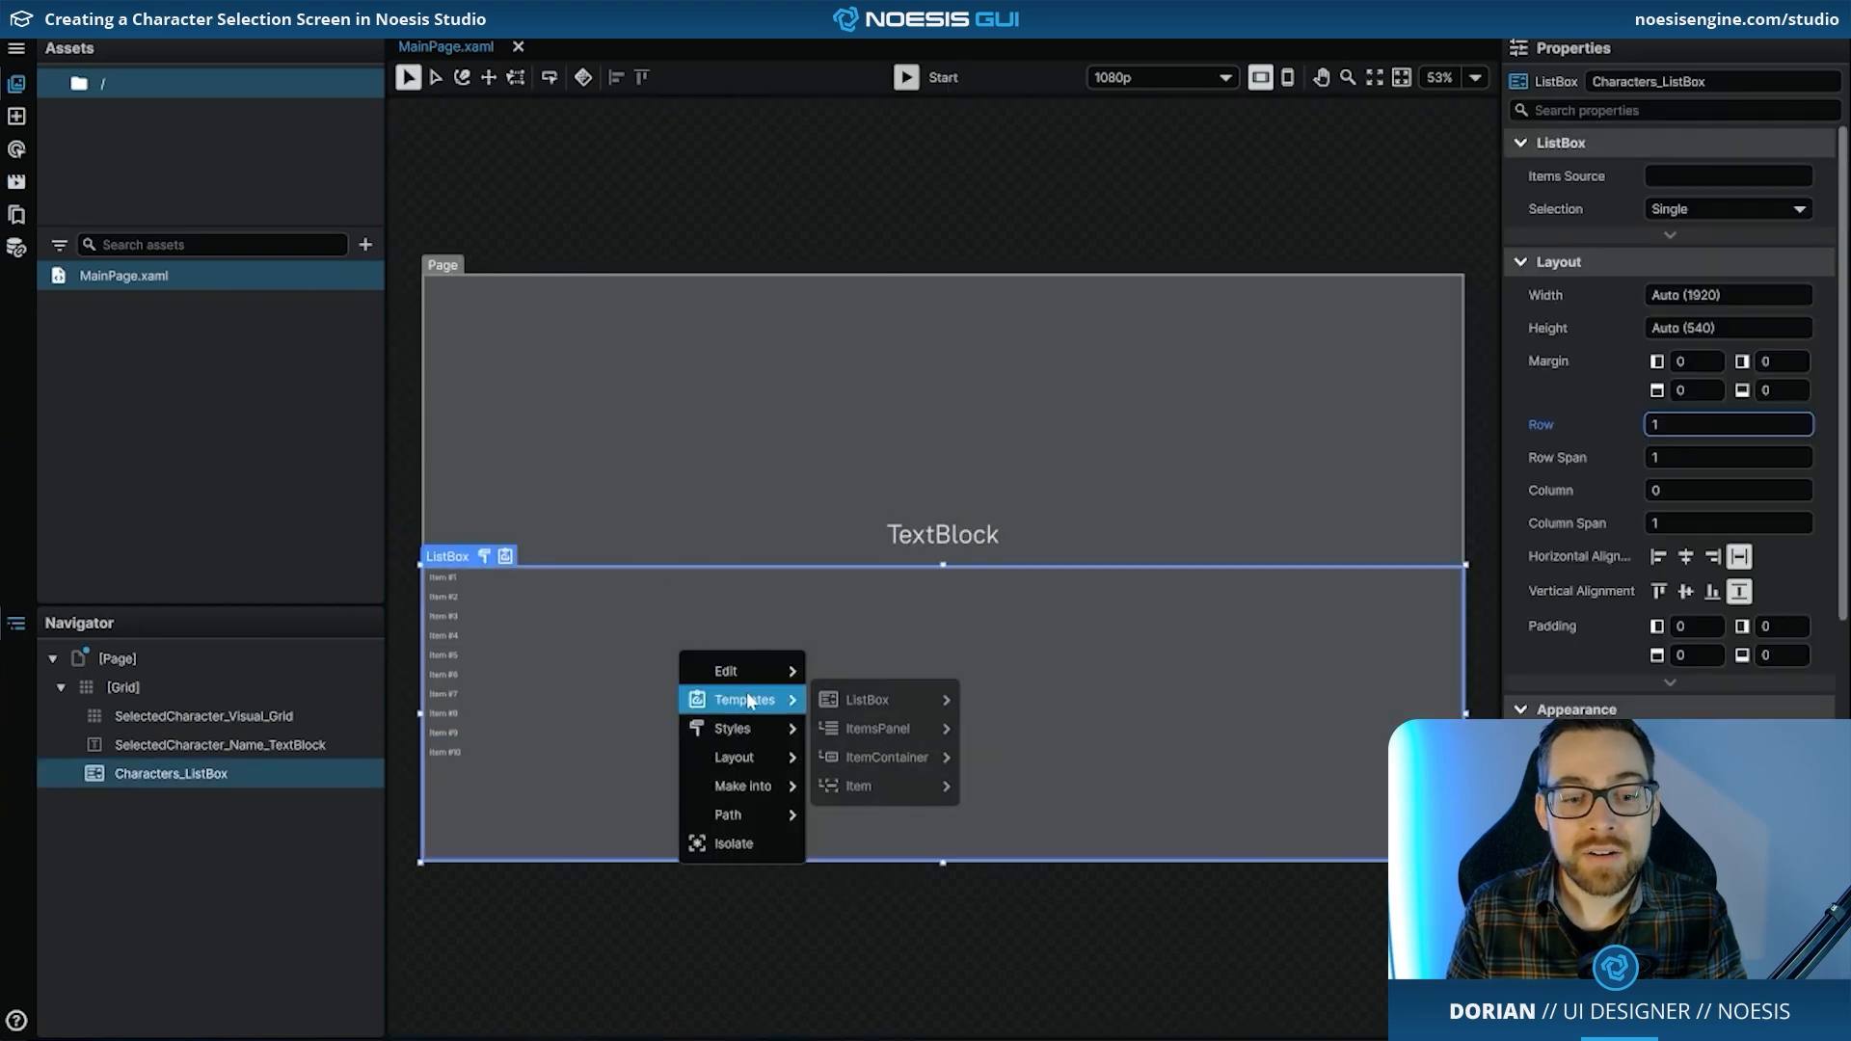
mouse_move(921, 729)
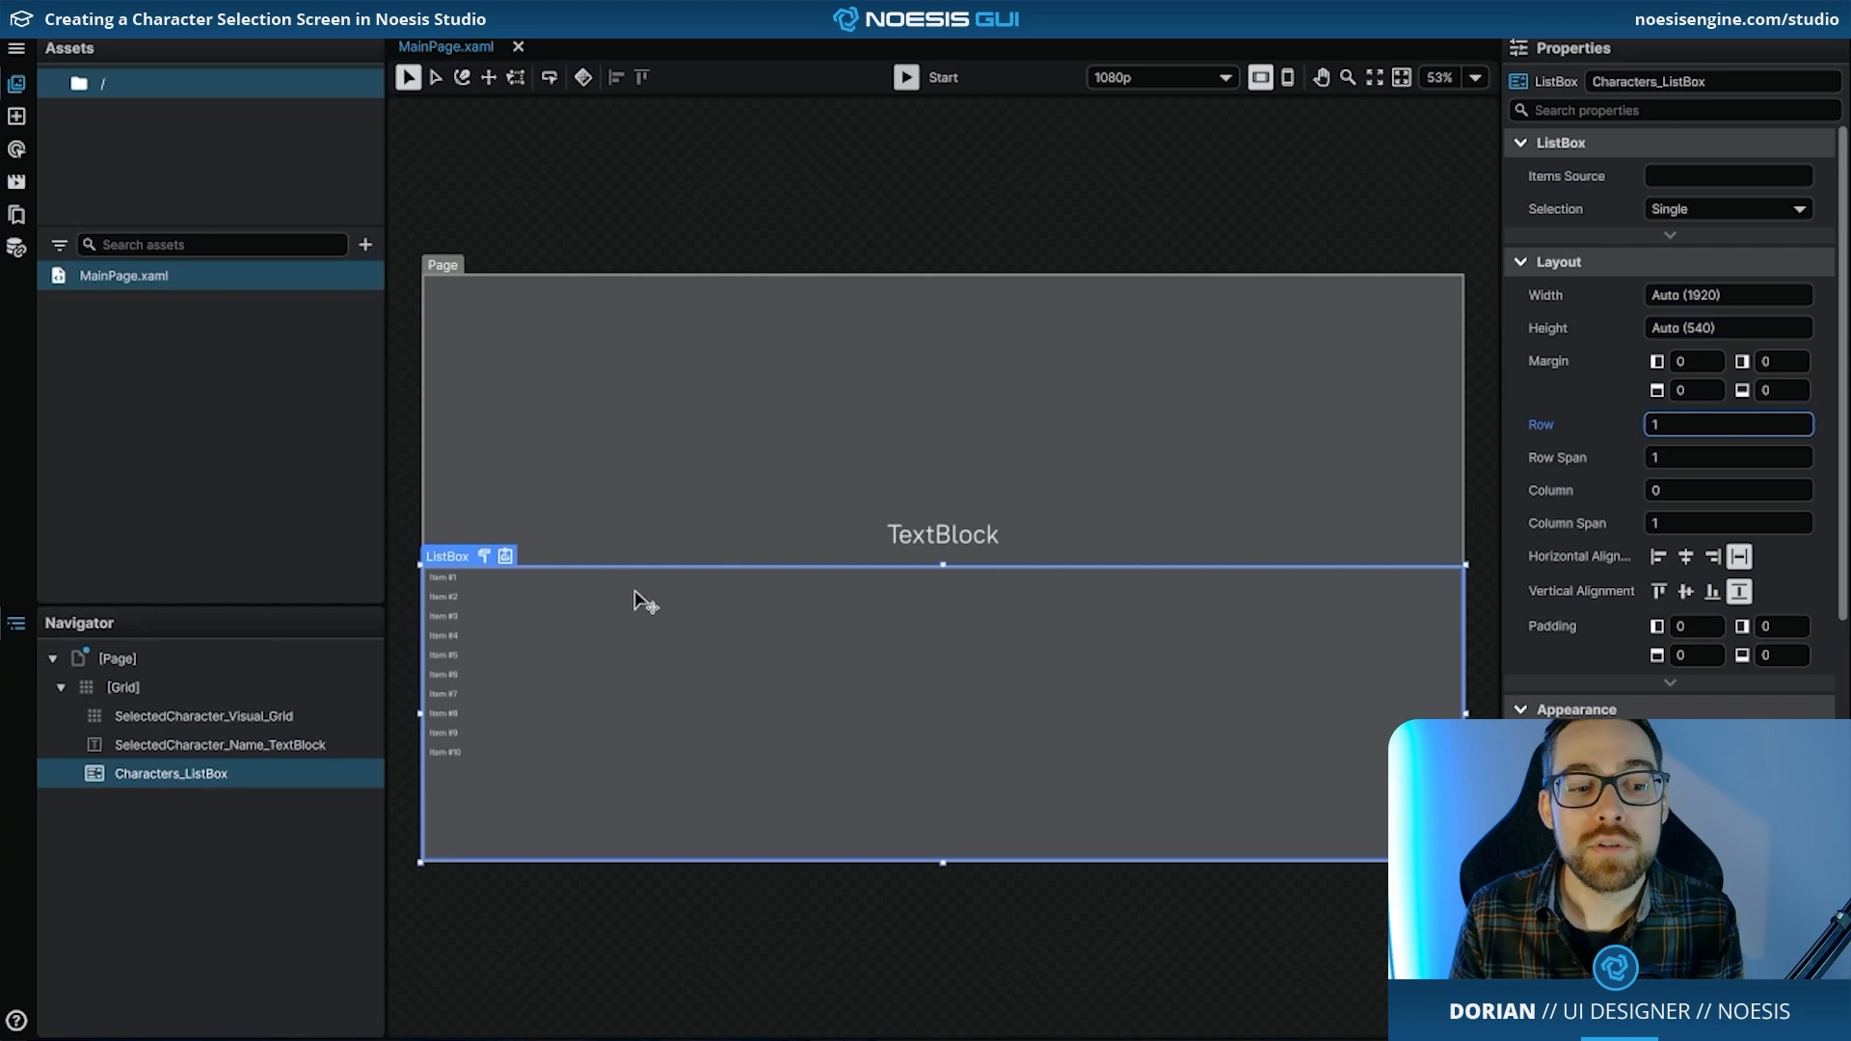
- Create an ItemsPanel template for Characters_ListBox
right_click(517, 636)
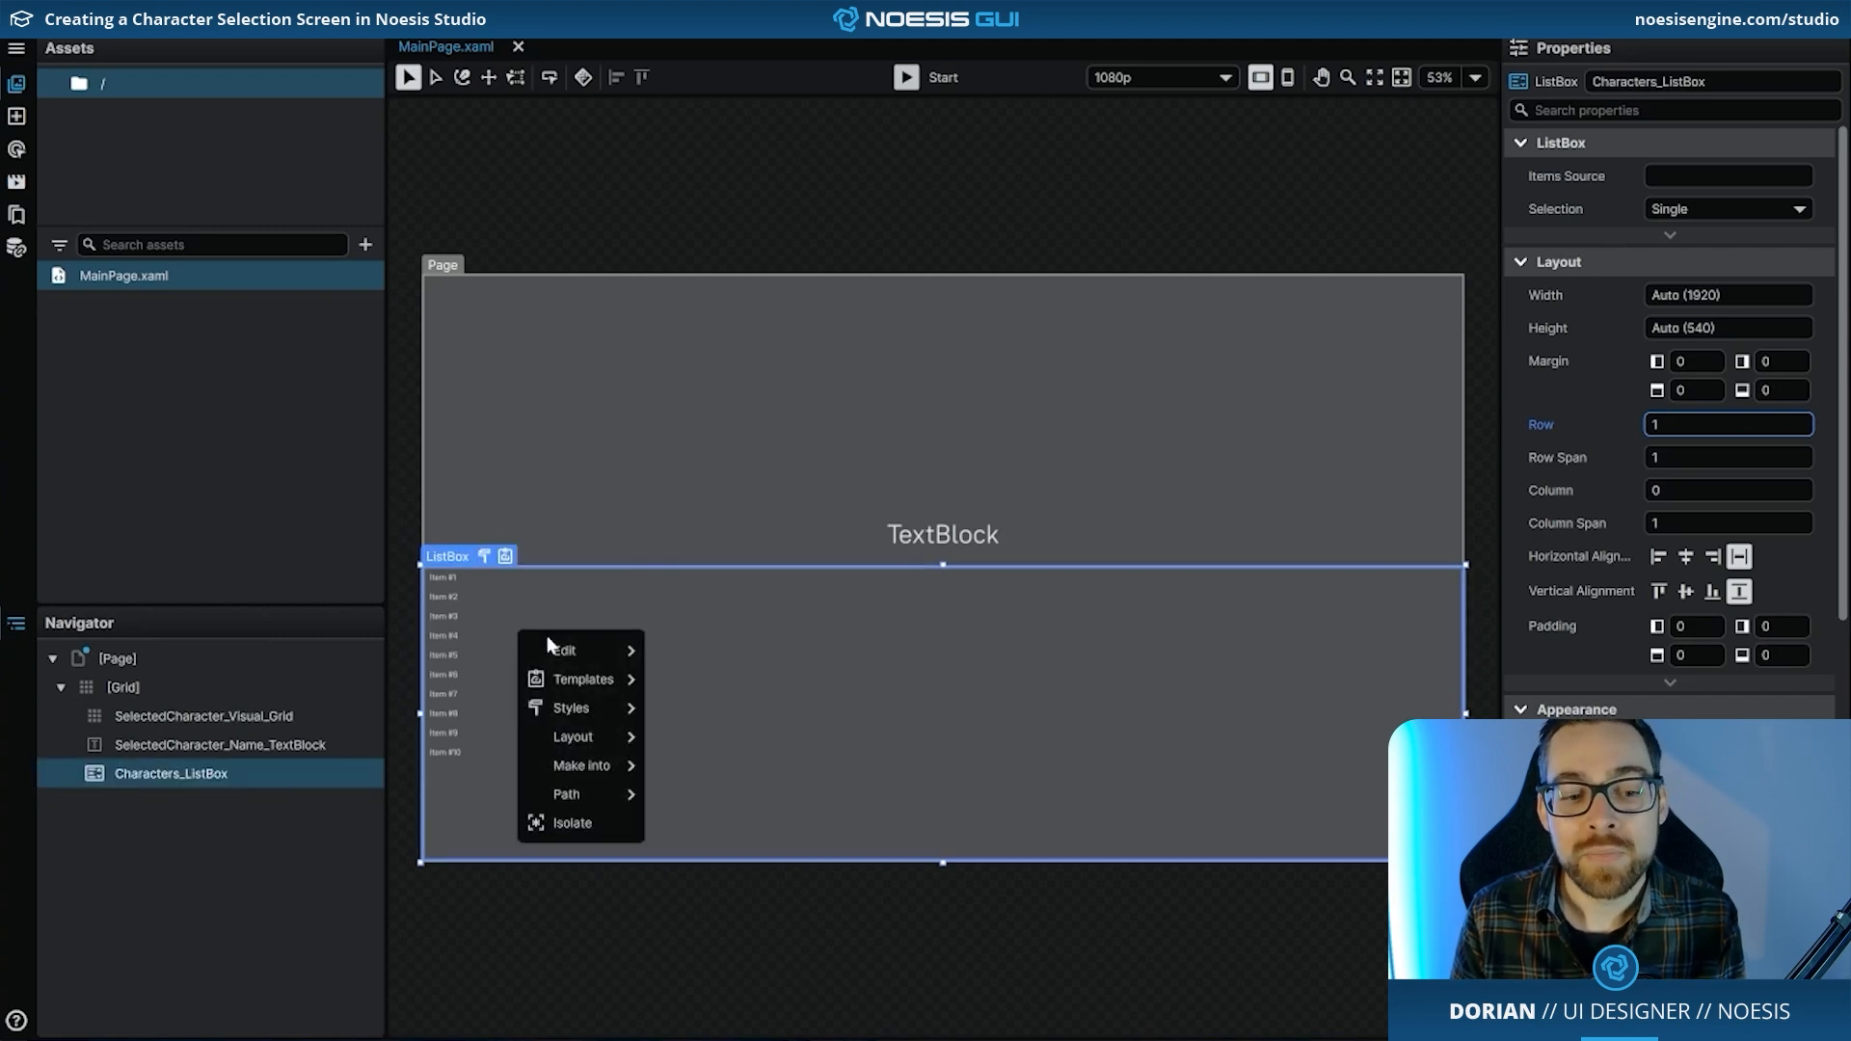
mouse_move(587, 675)
mouse_move(751, 709)
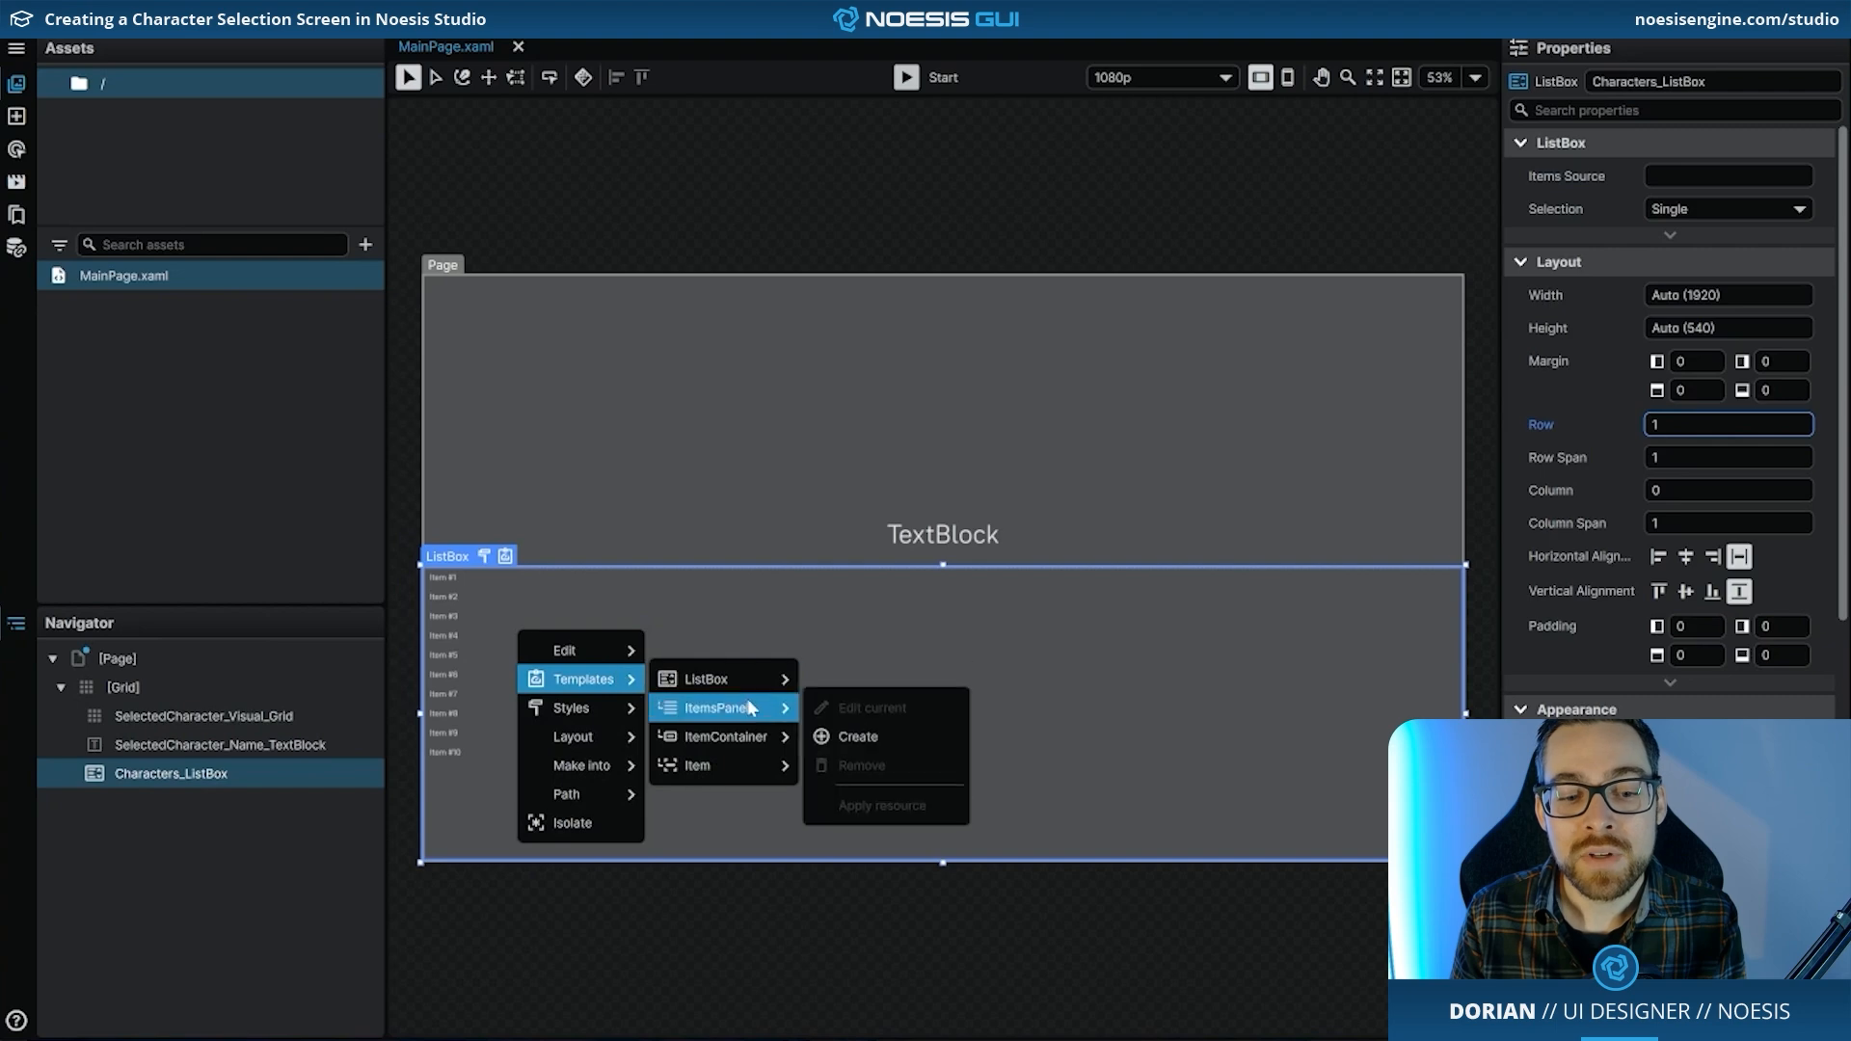
click(931, 742)
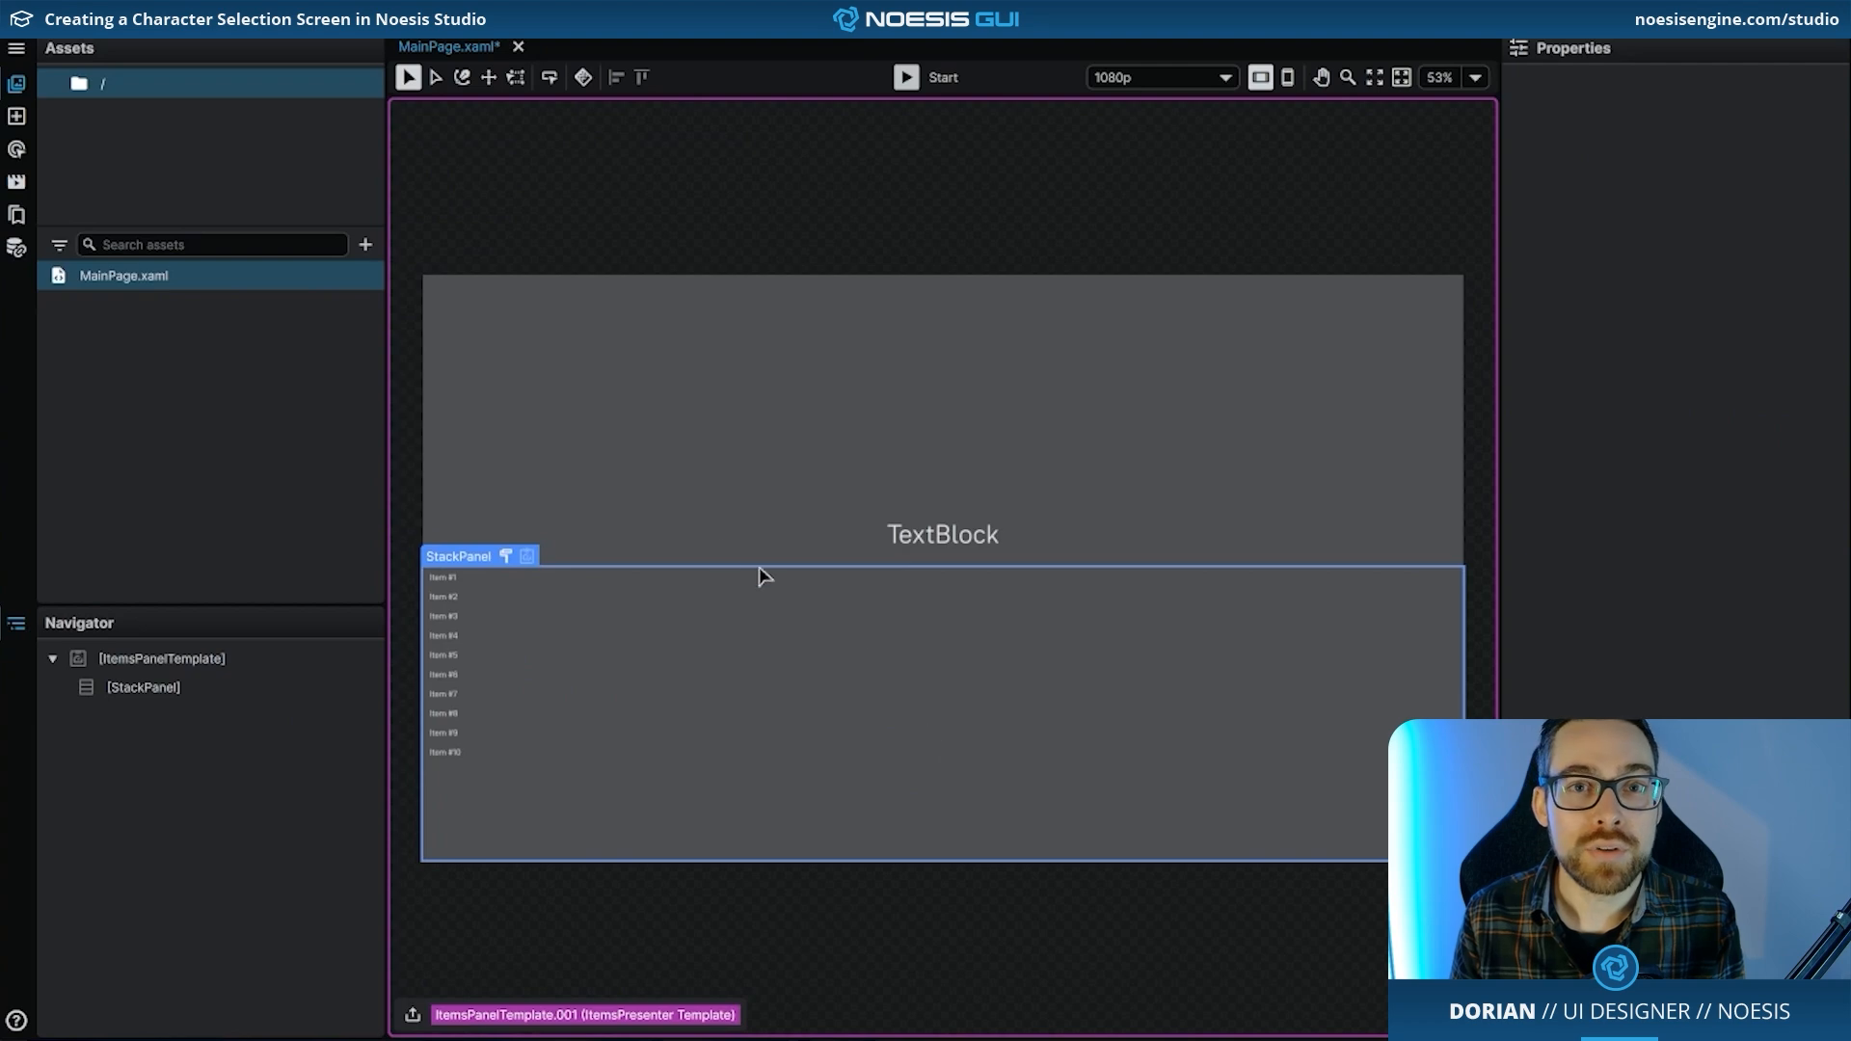
- Rename the new items panel template resource as ListBox_ItemsPanel_Template
click(22, 223)
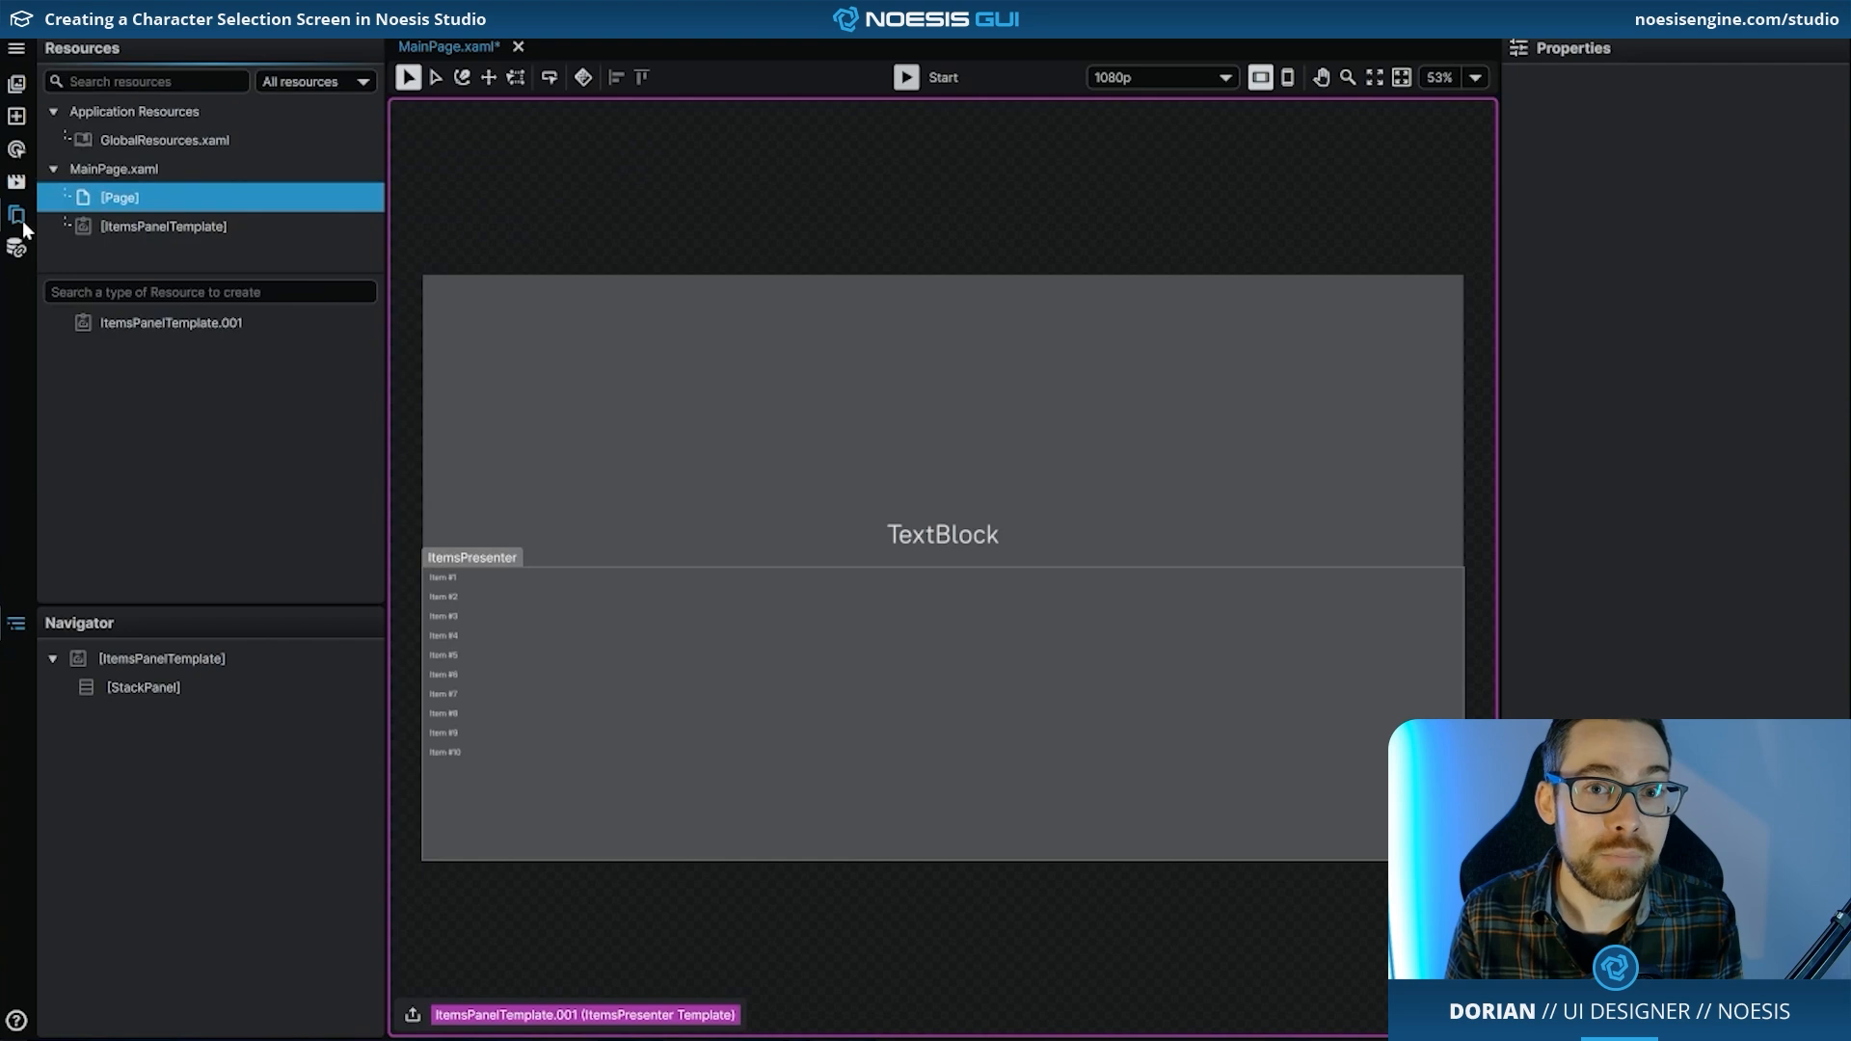
double_click(162, 324)
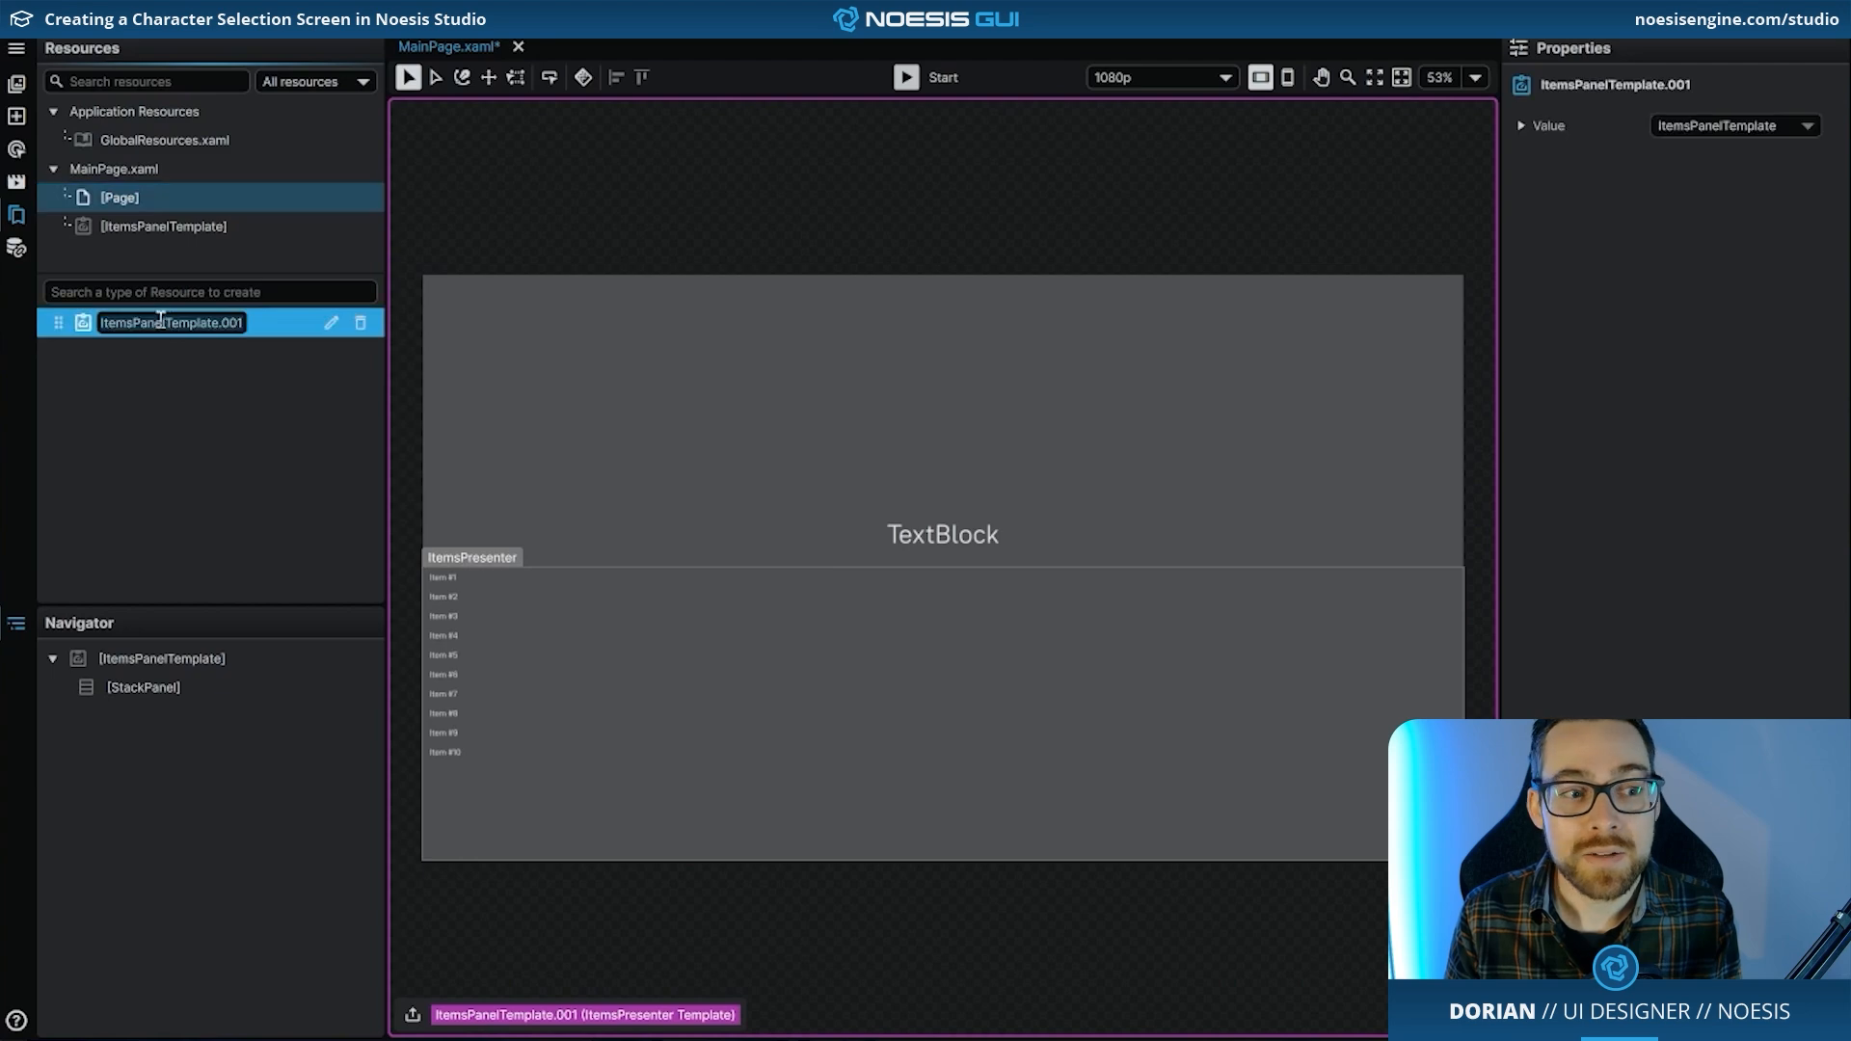
text(ListBox)
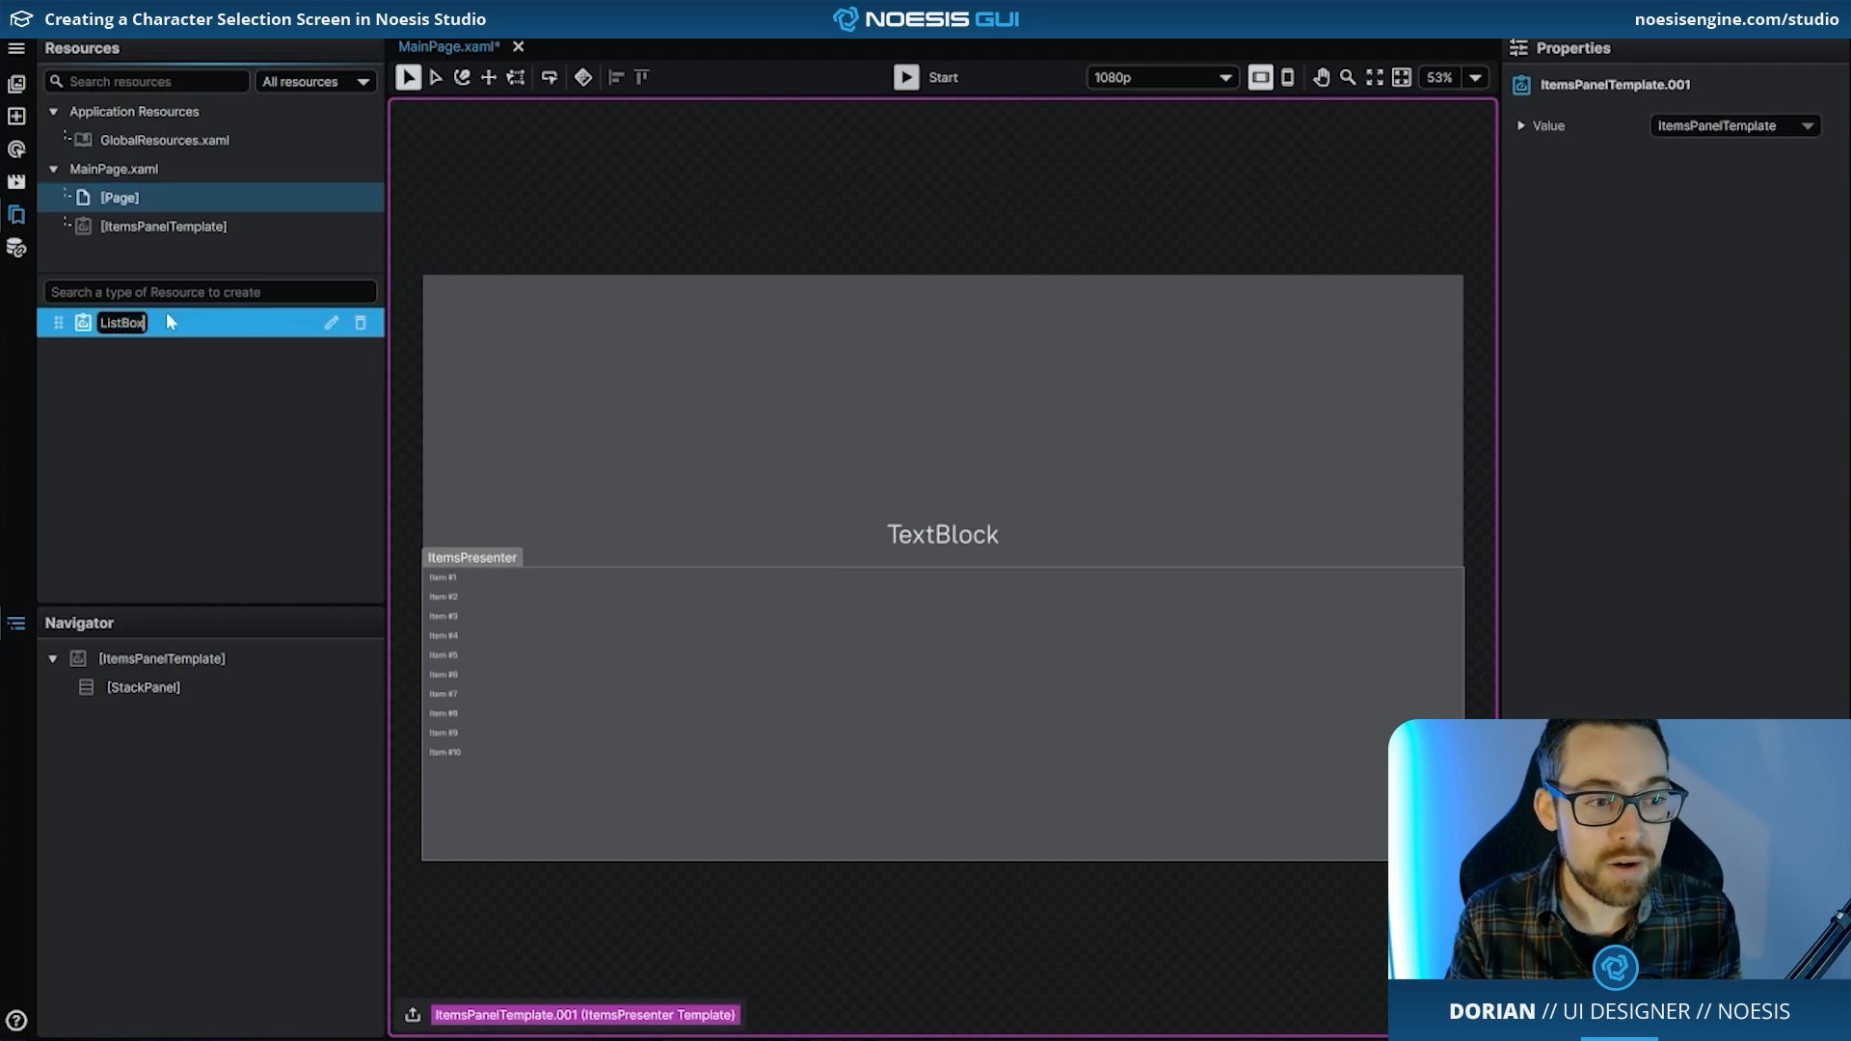
text(_ItemsPan)
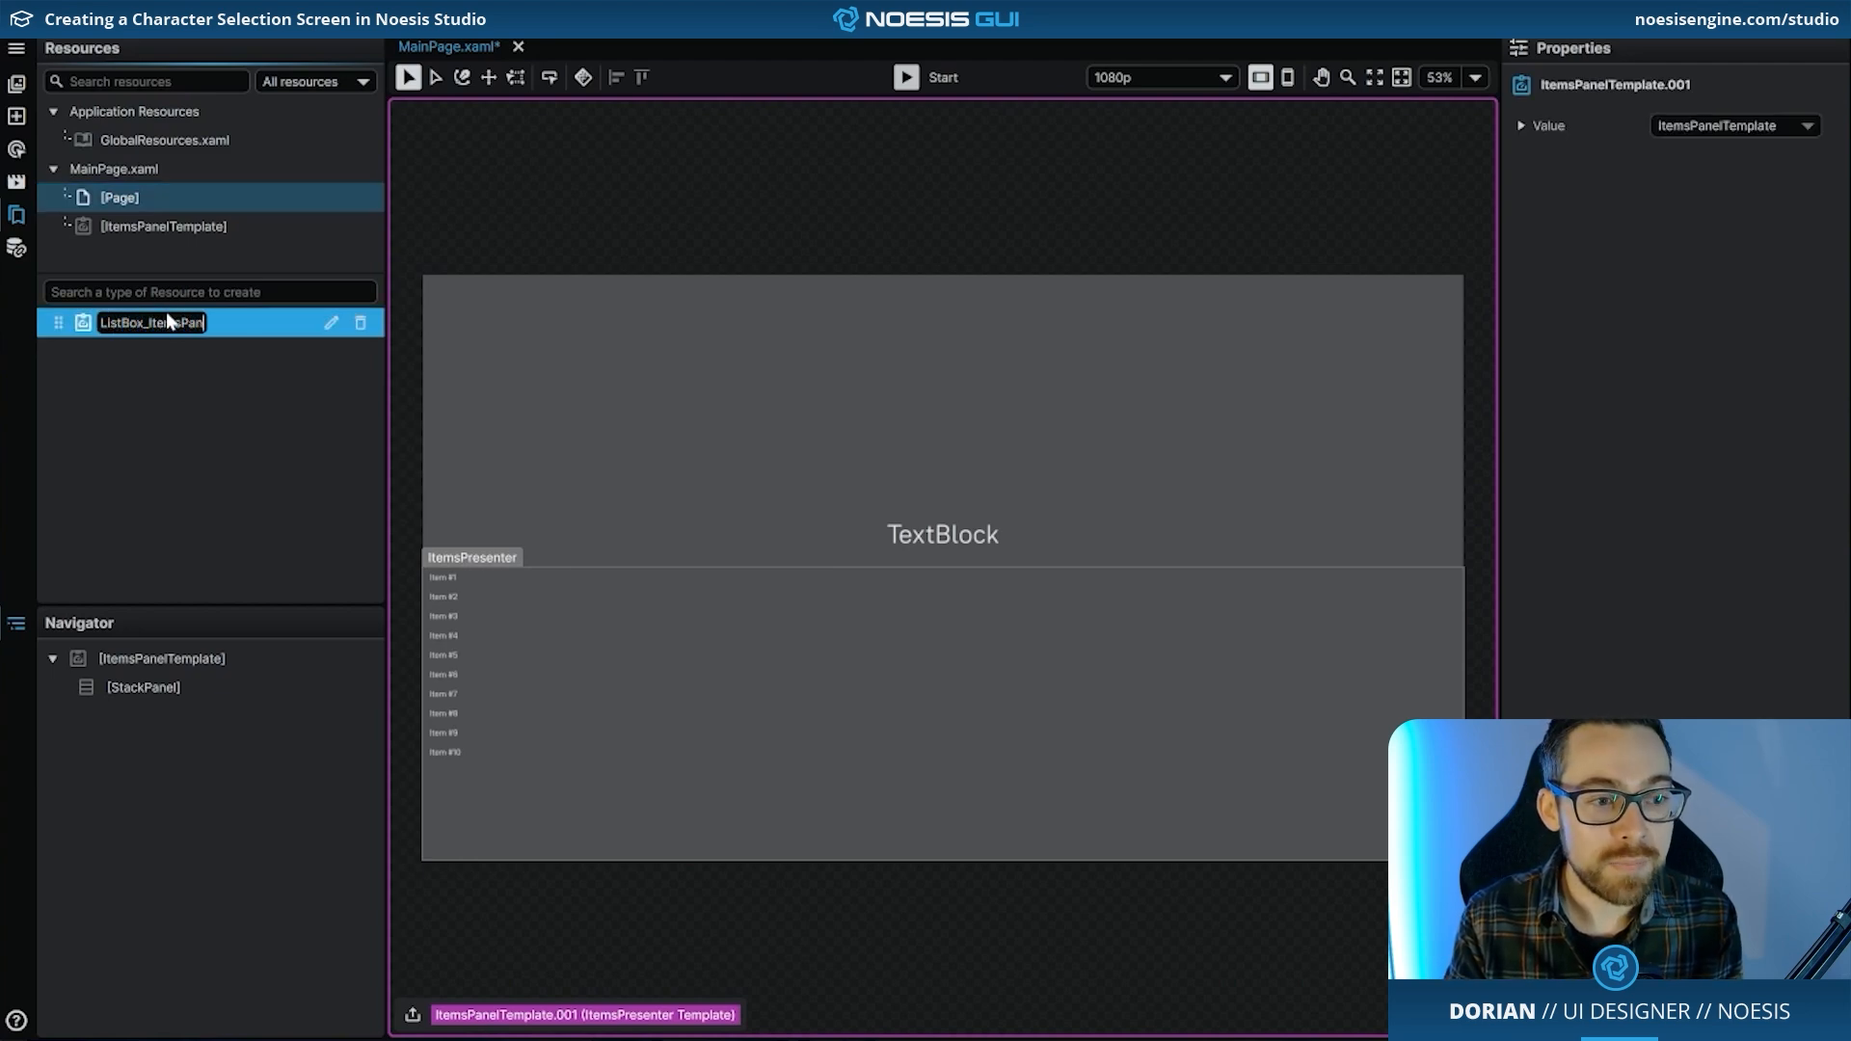
text(el_Template)
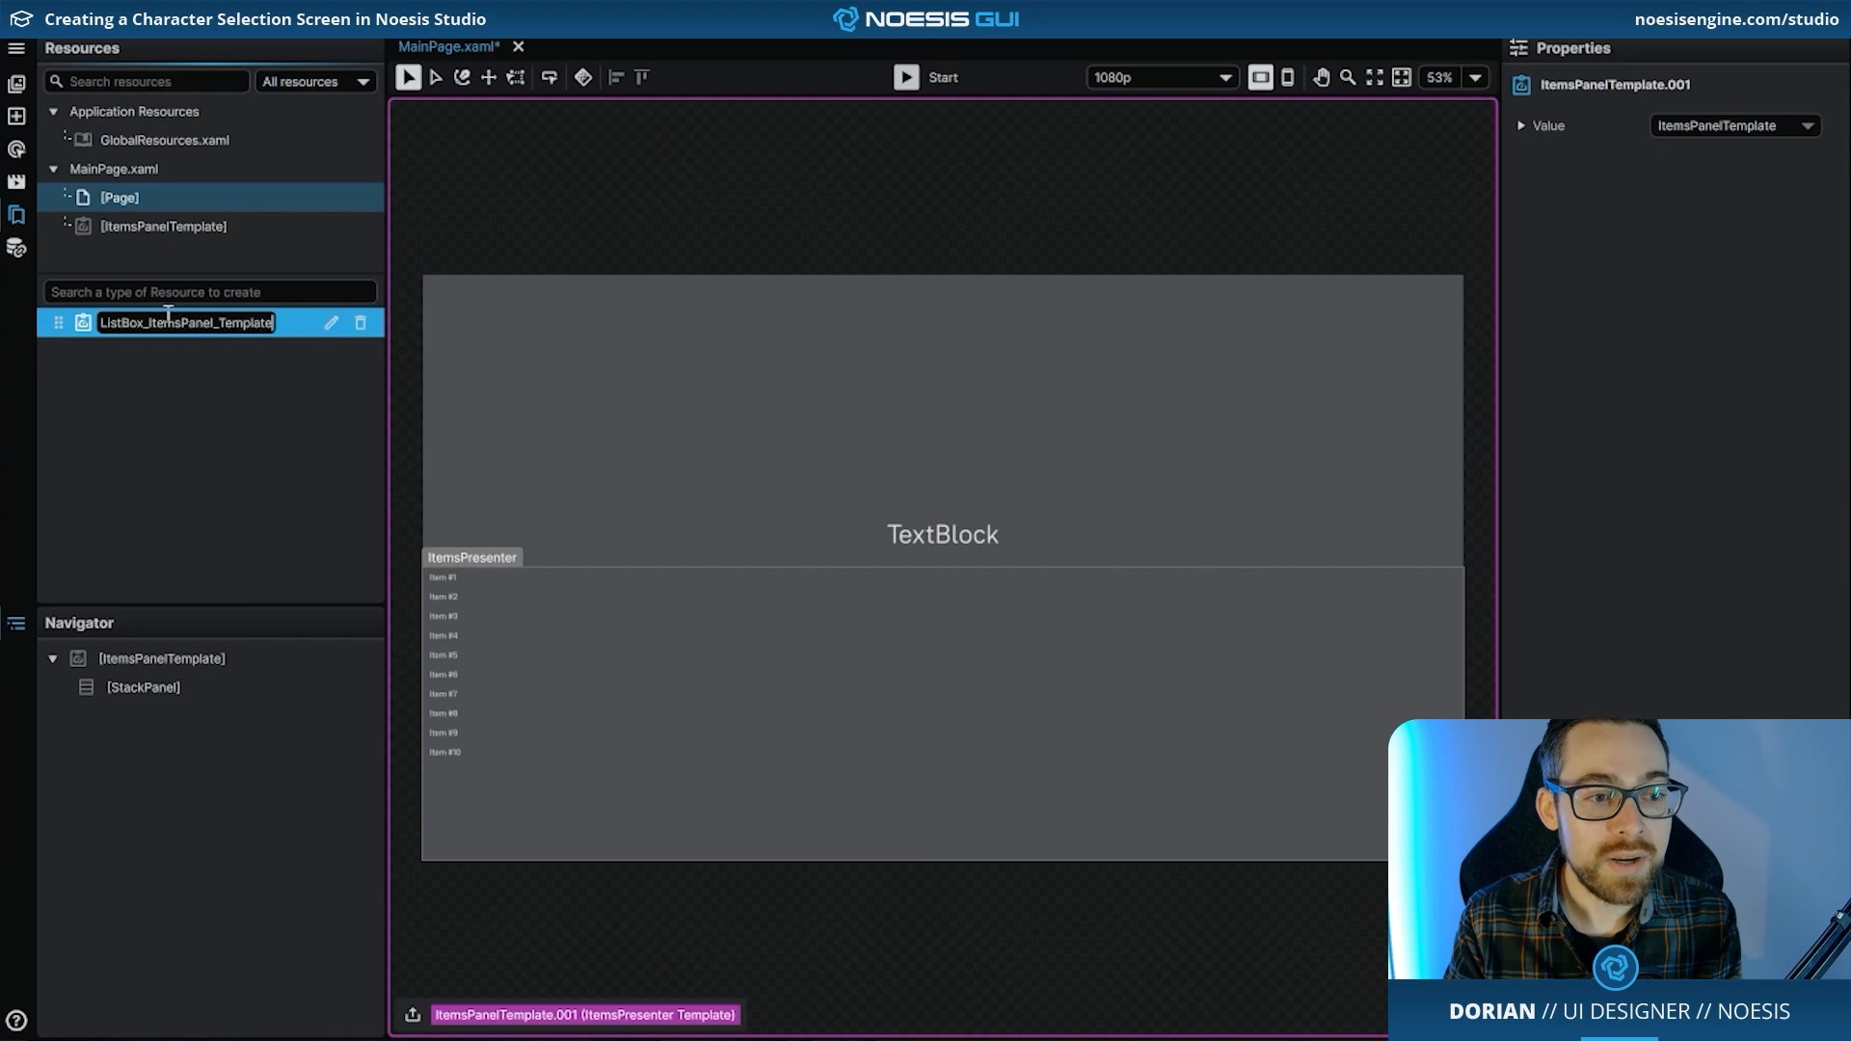
key(Return)
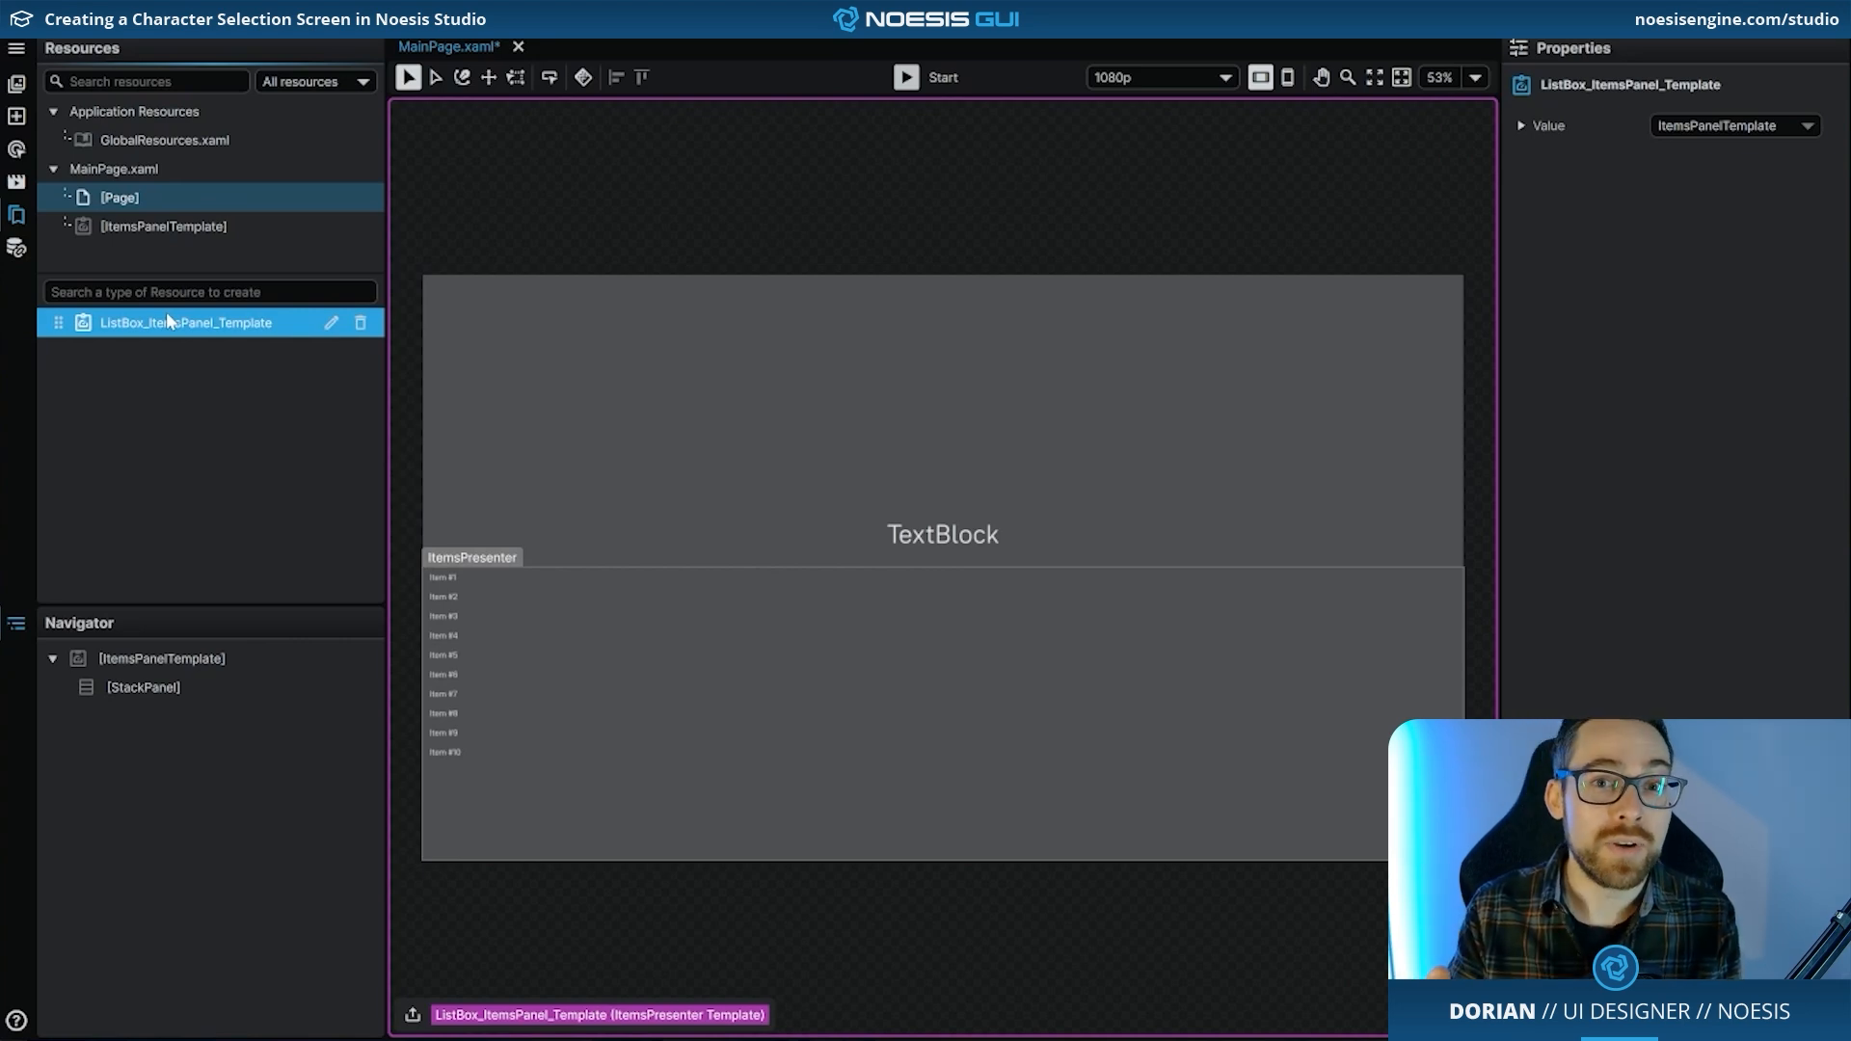
- Replace the StackPanel in the items panel template with a UniformGrid
click(206, 690)
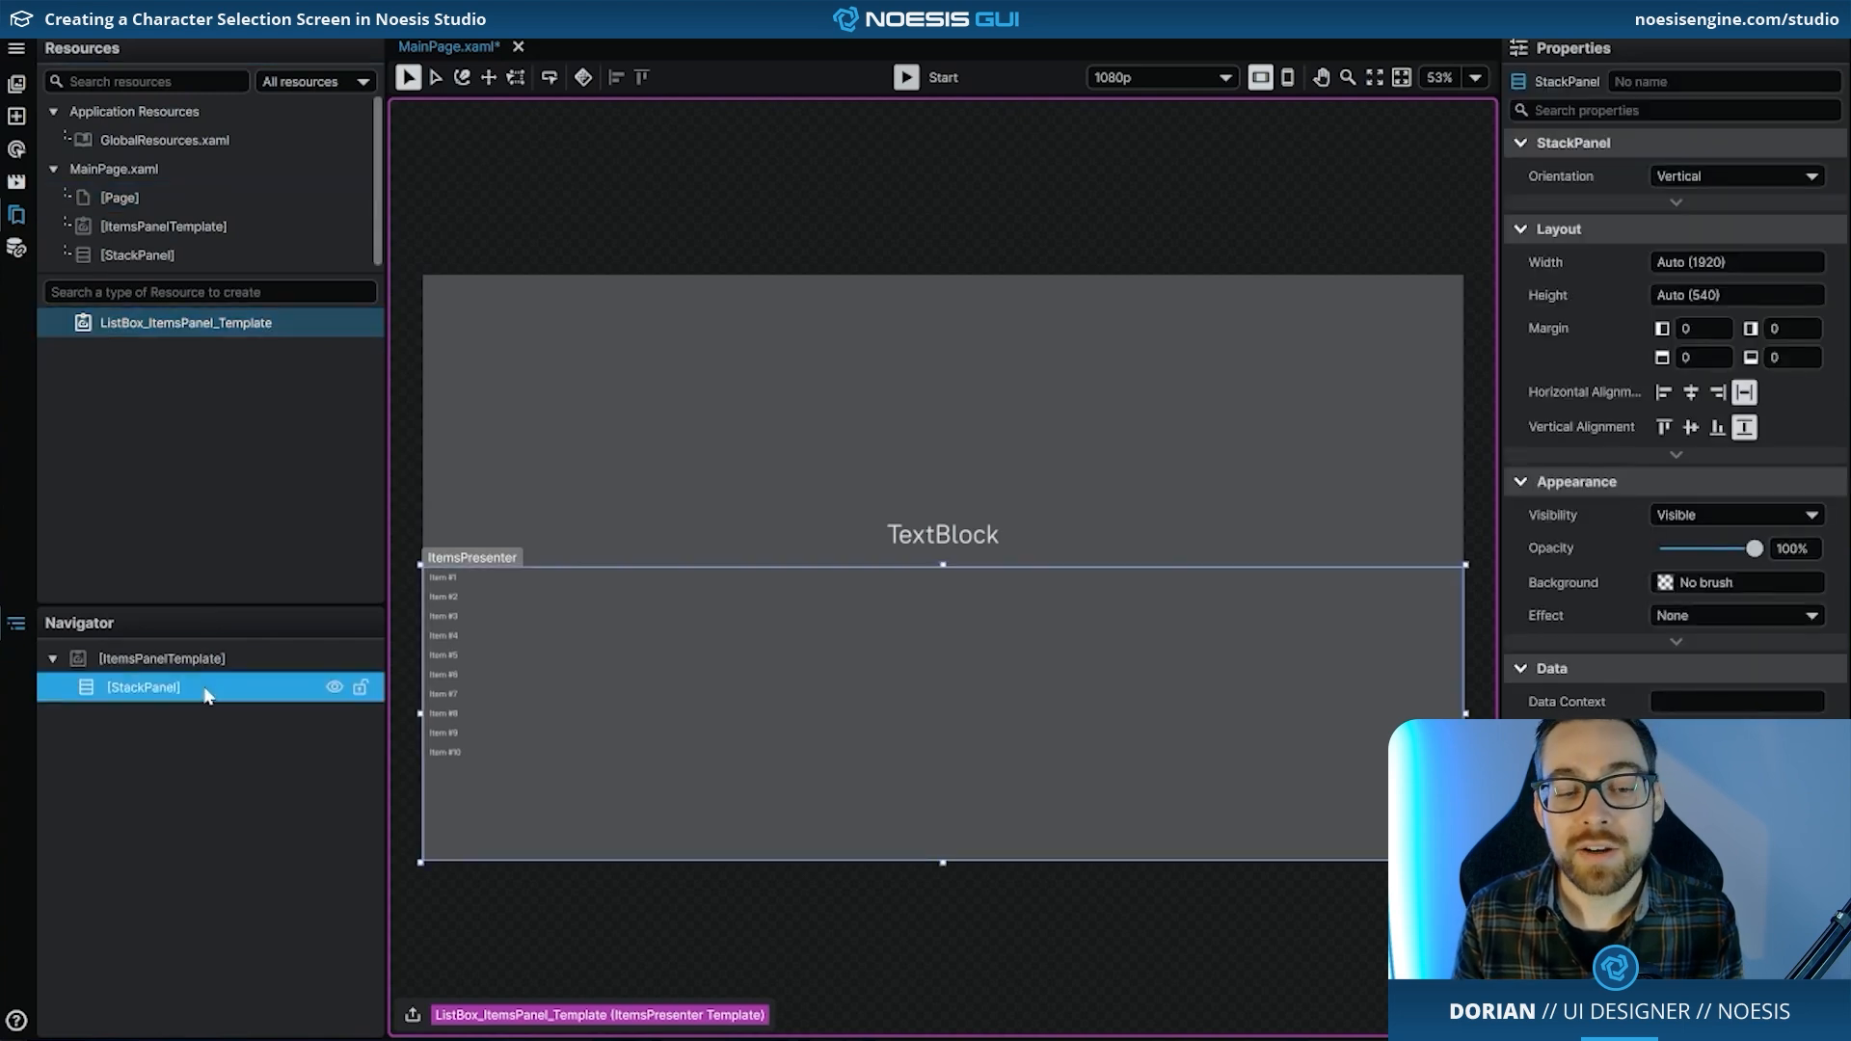
right_click(213, 679)
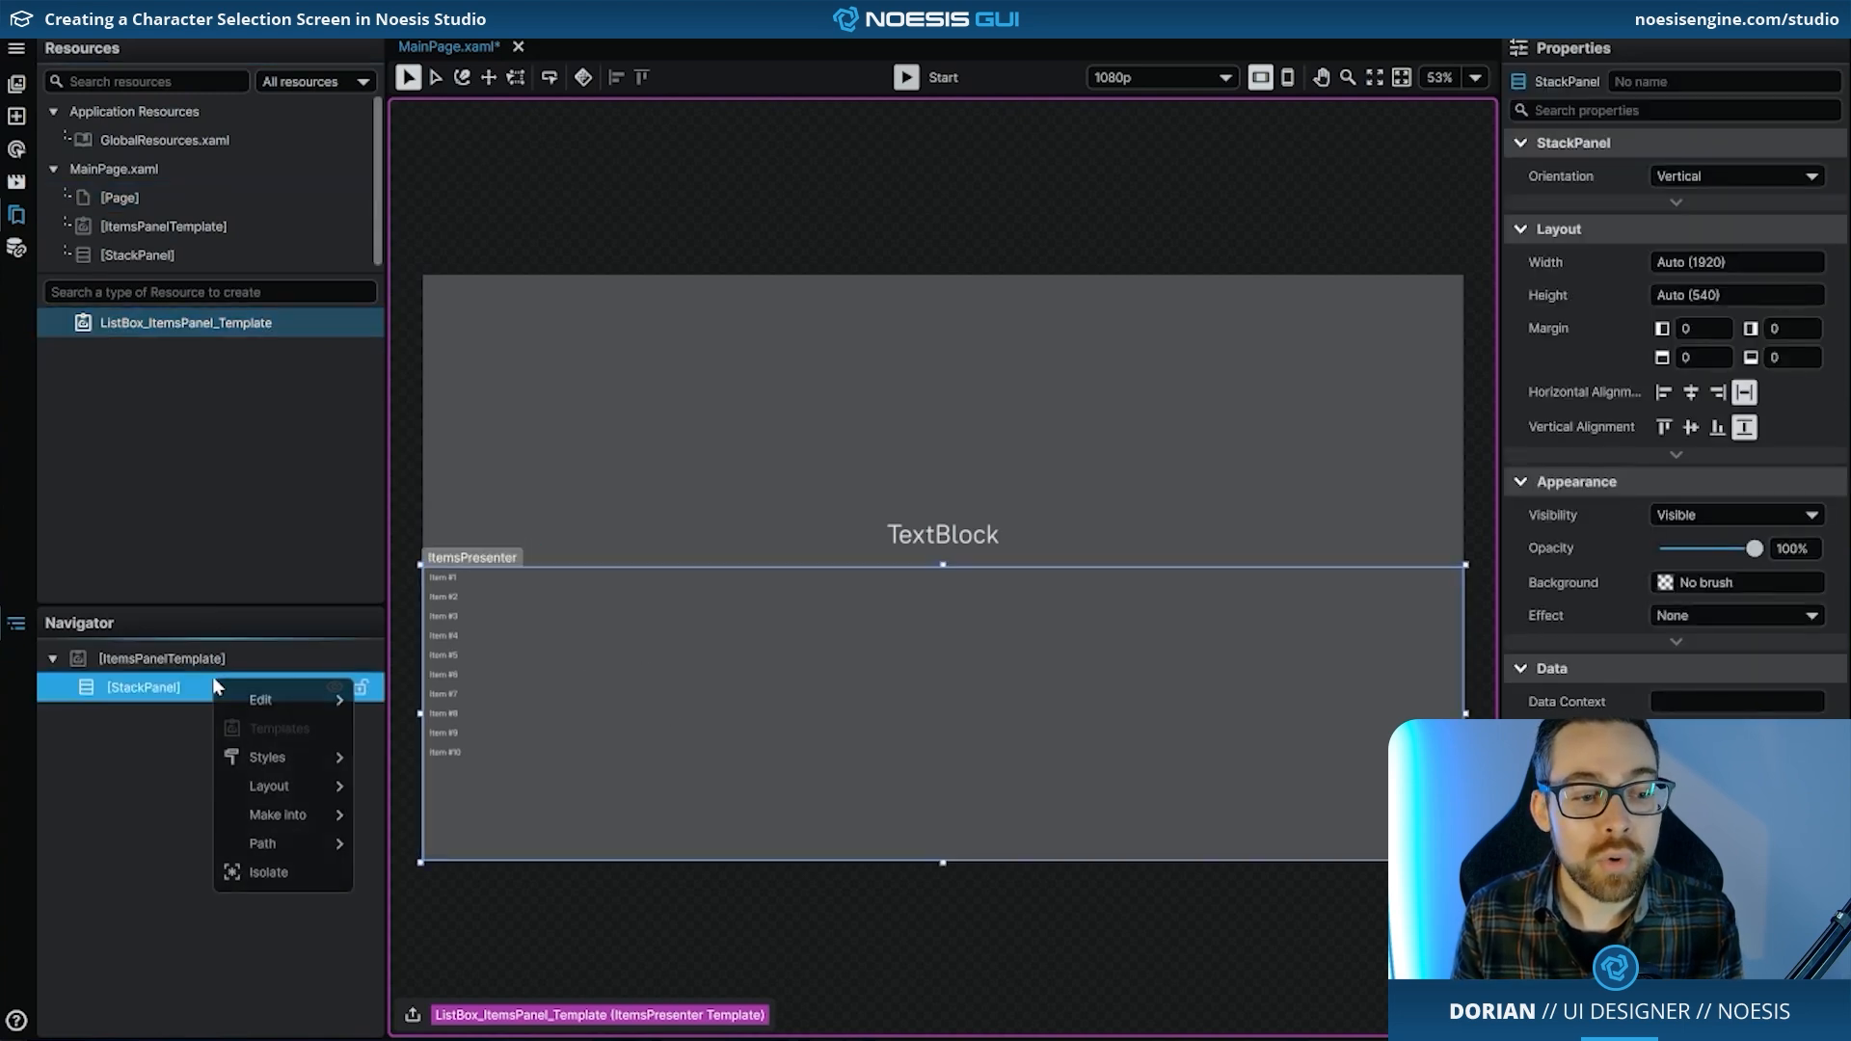
mouse_move(291, 788)
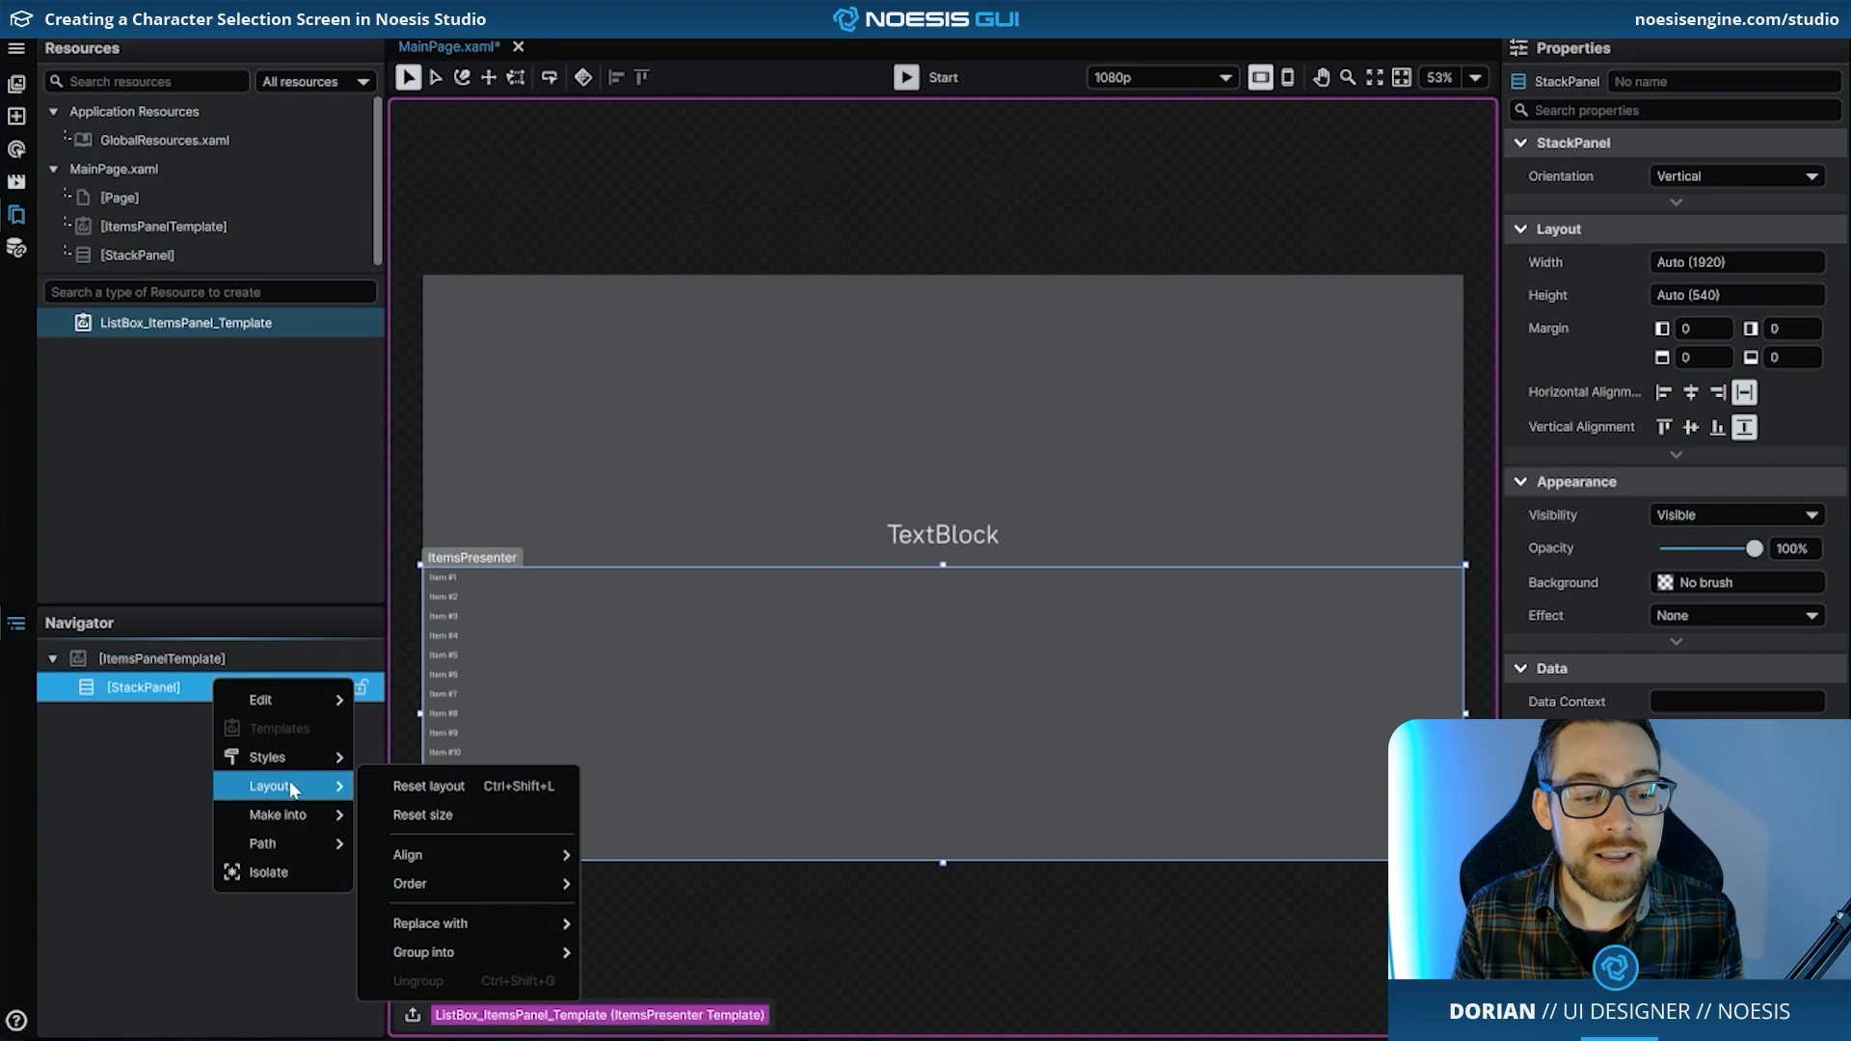
mouse_move(494, 921)
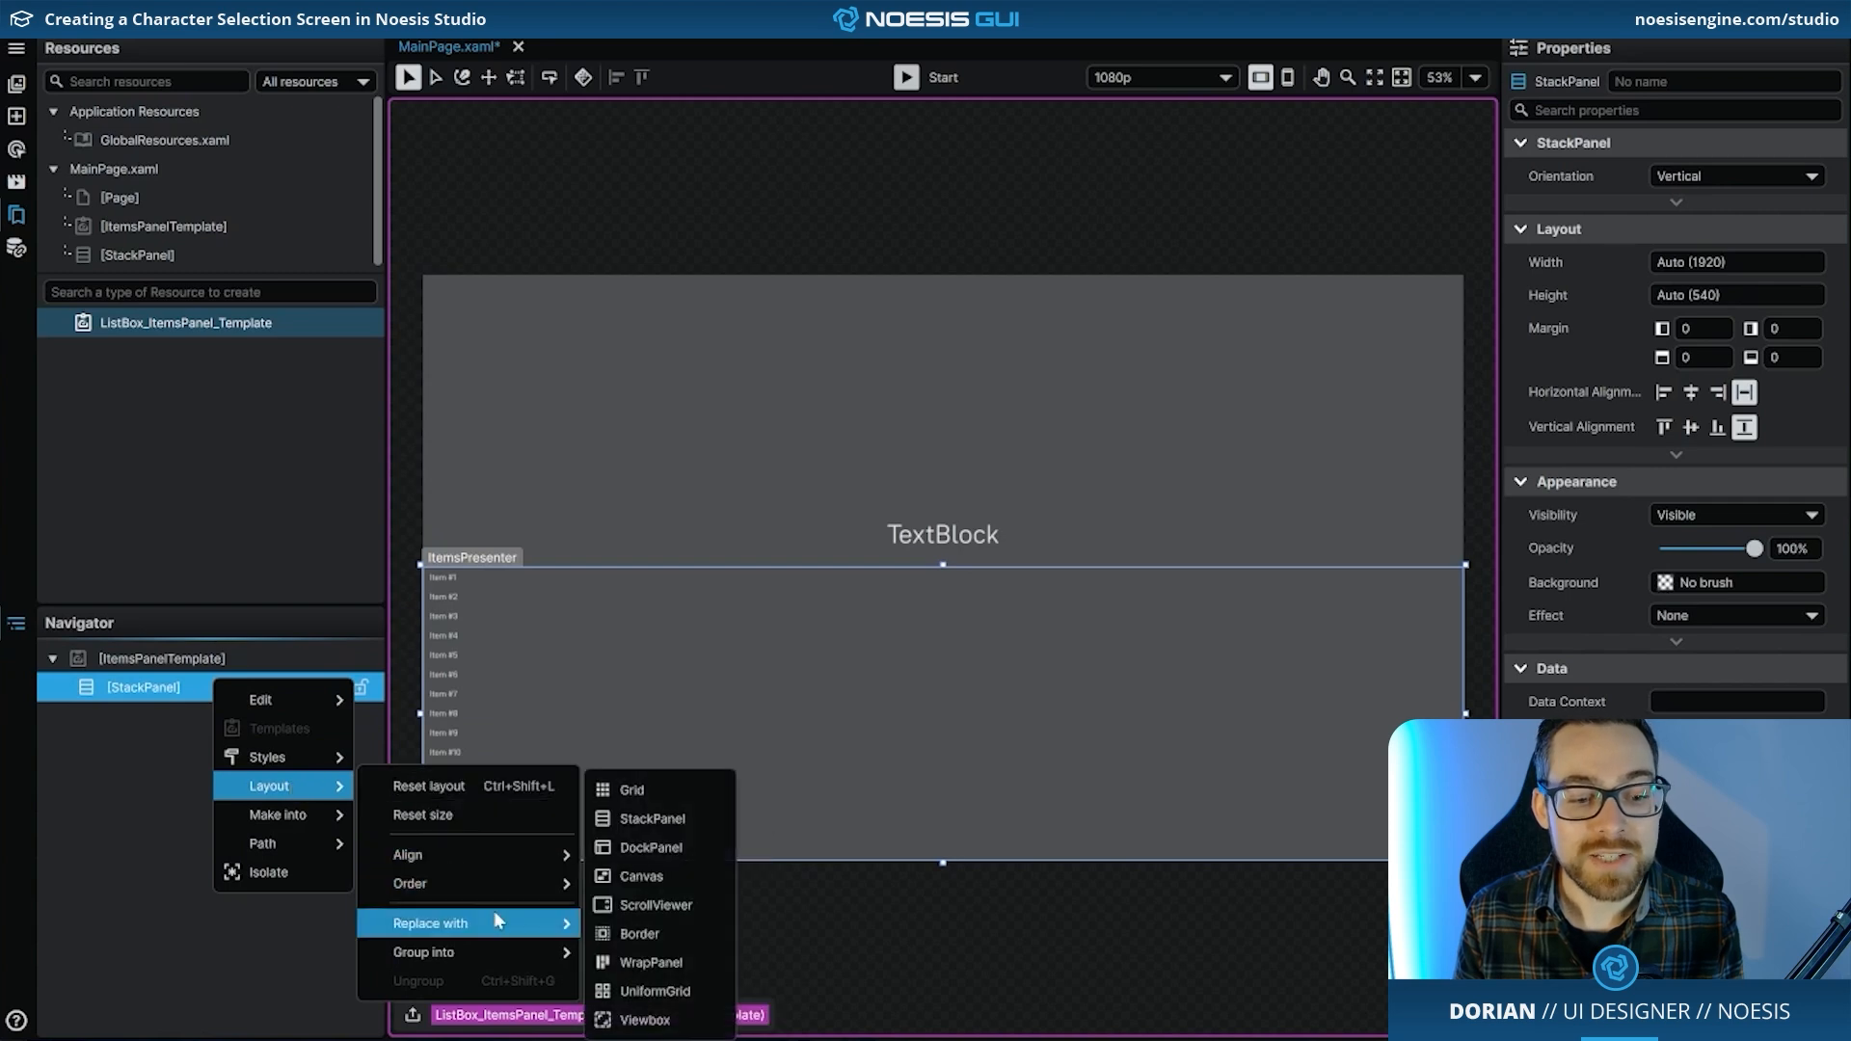
click(704, 991)
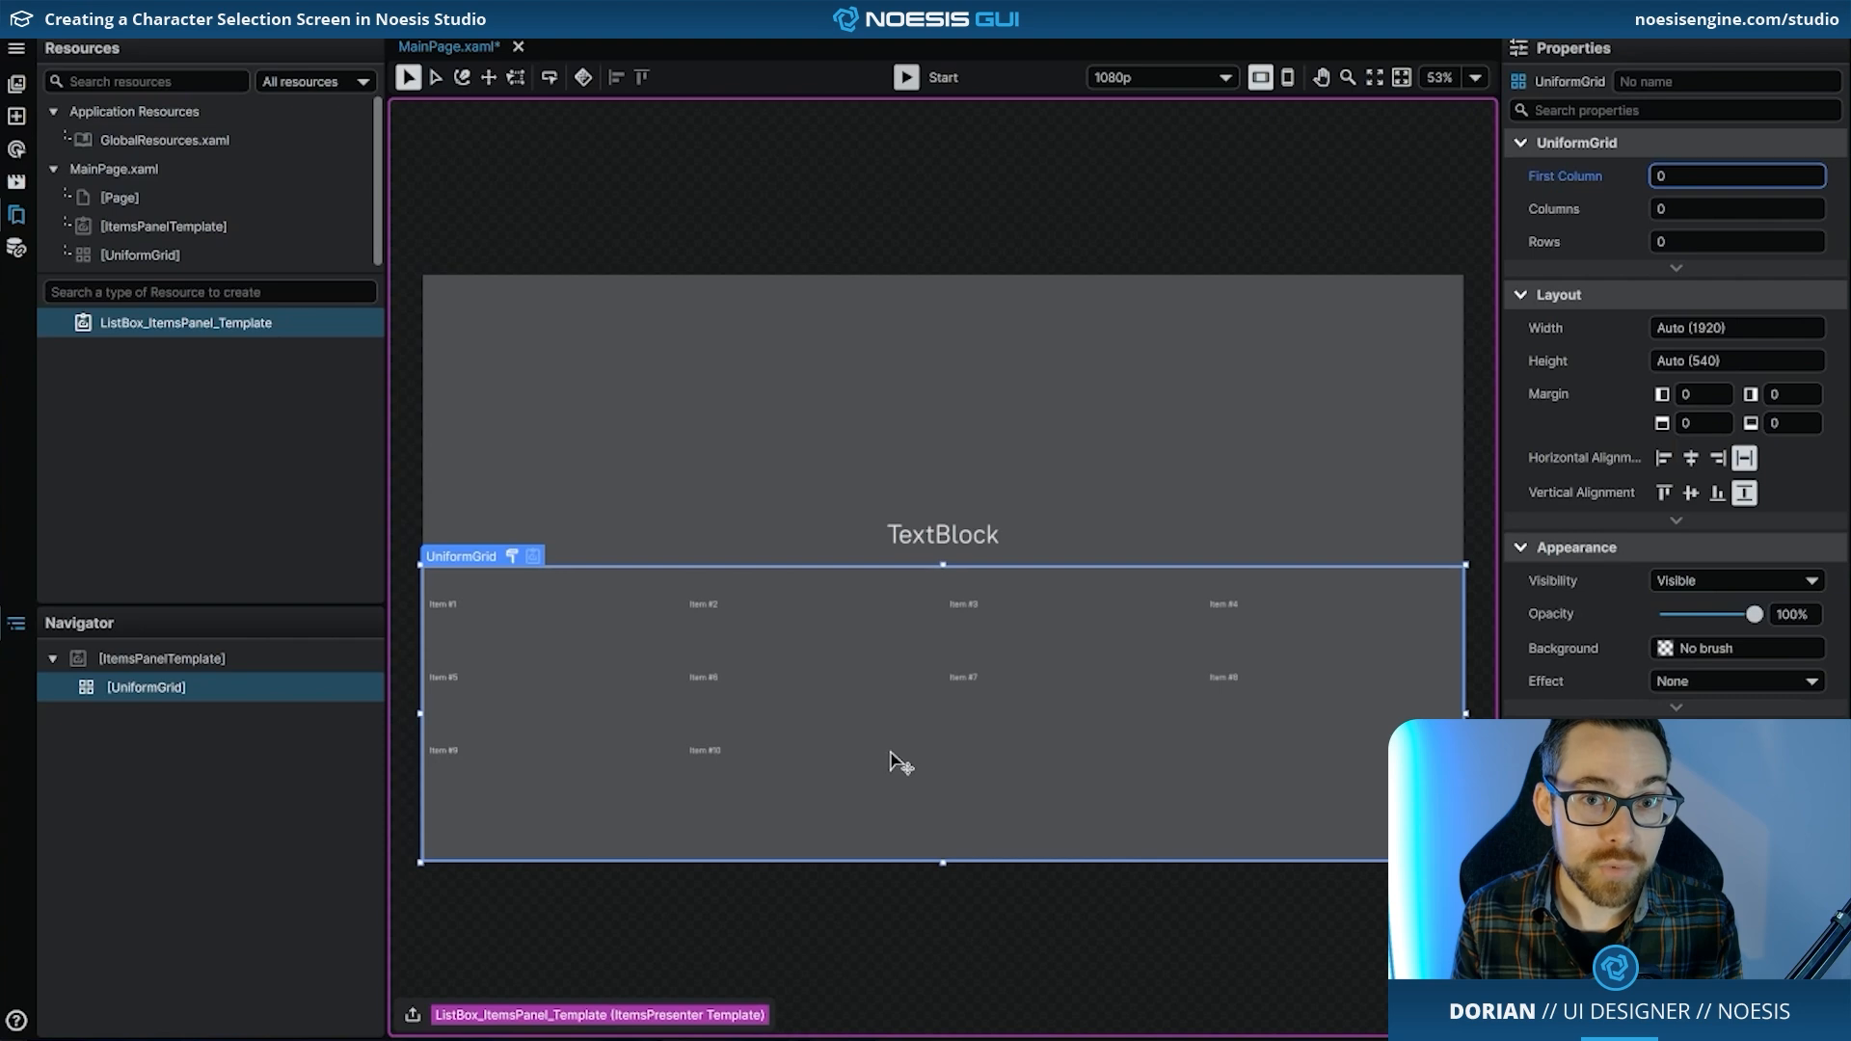
- Set the UniformGrid to 4 columns and exit template editing back to the page
click(1702, 211)
text(4)
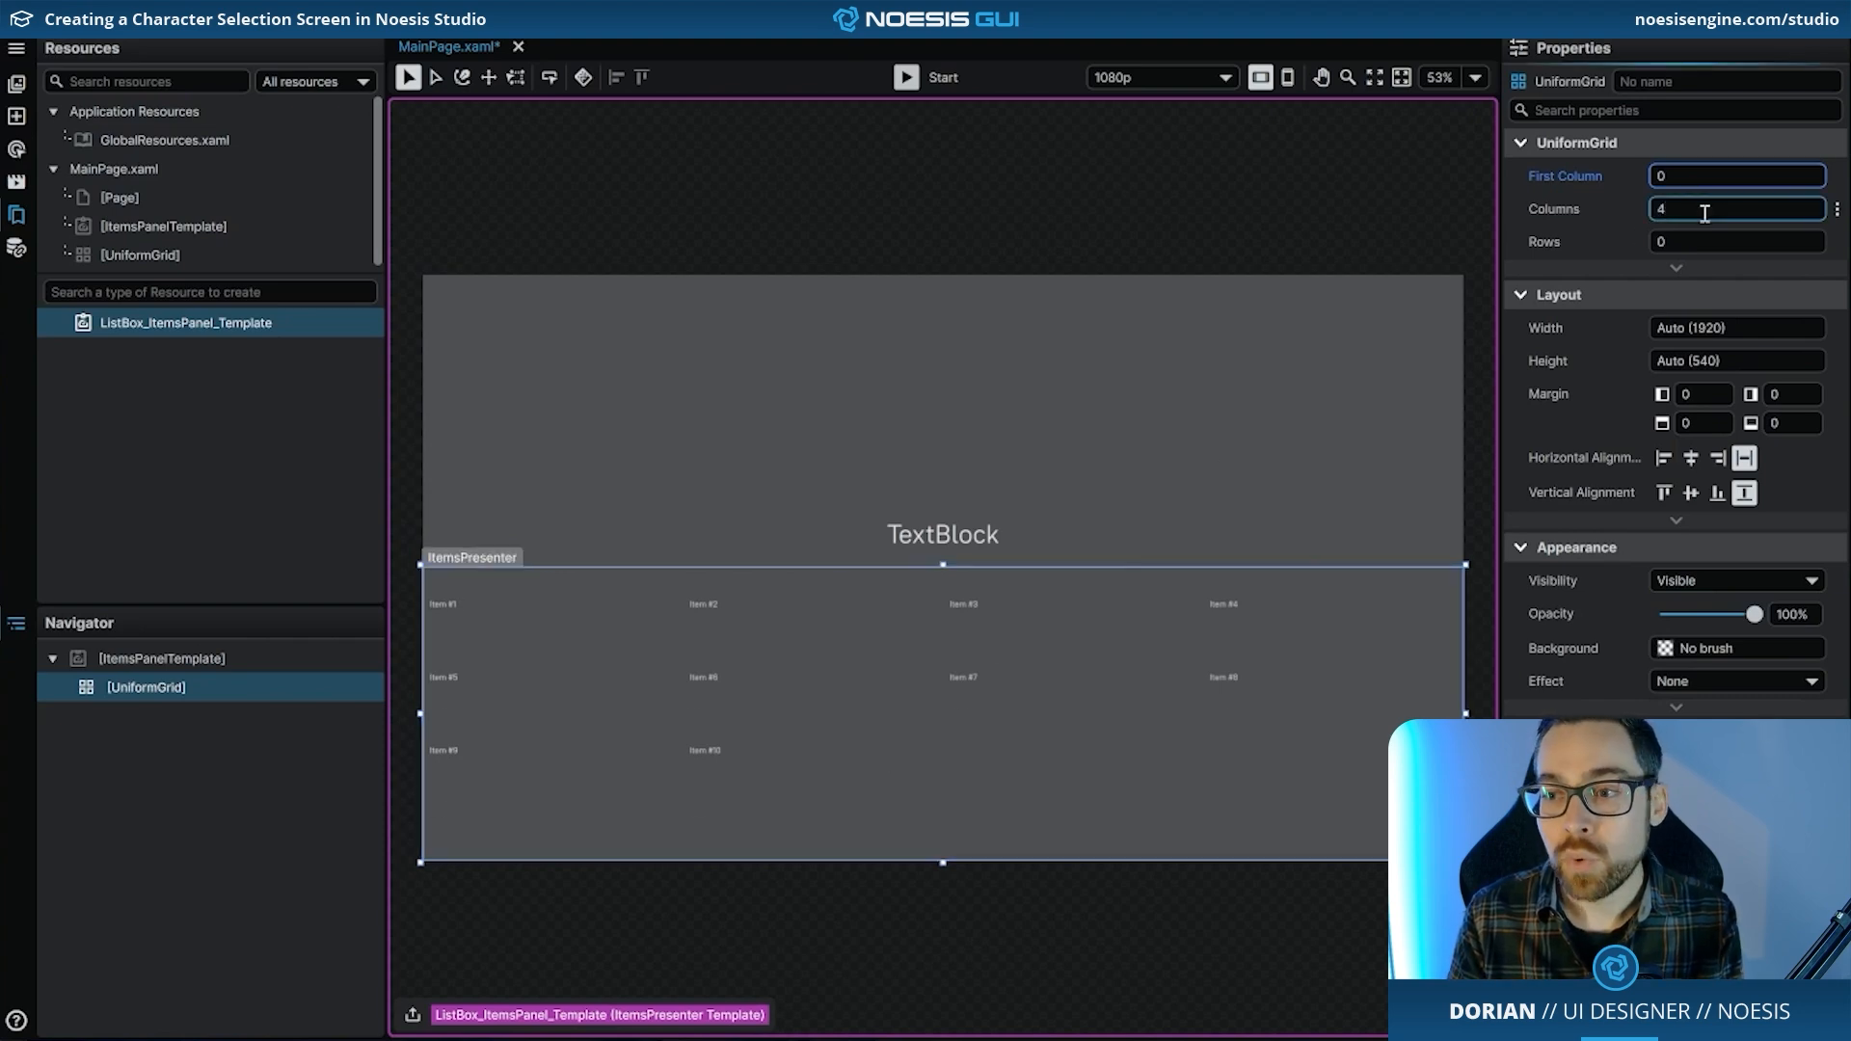
key(Return)
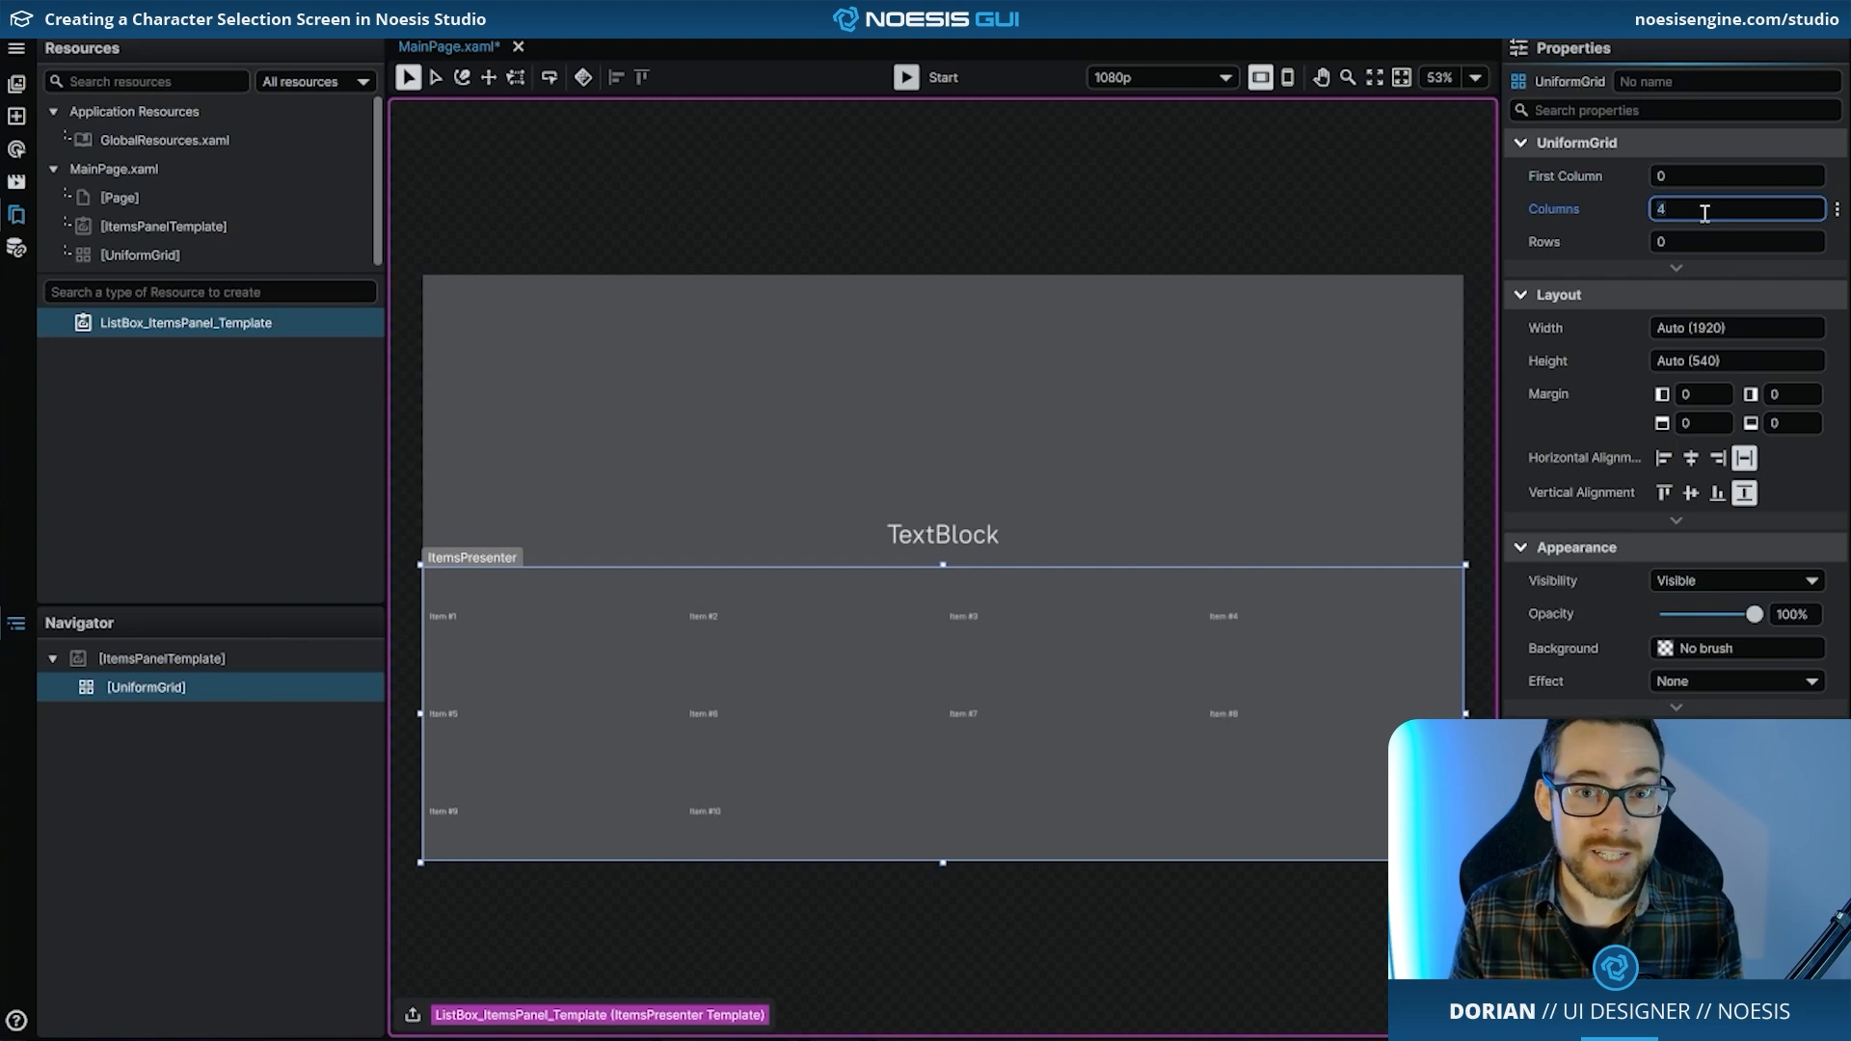
click(412, 1017)
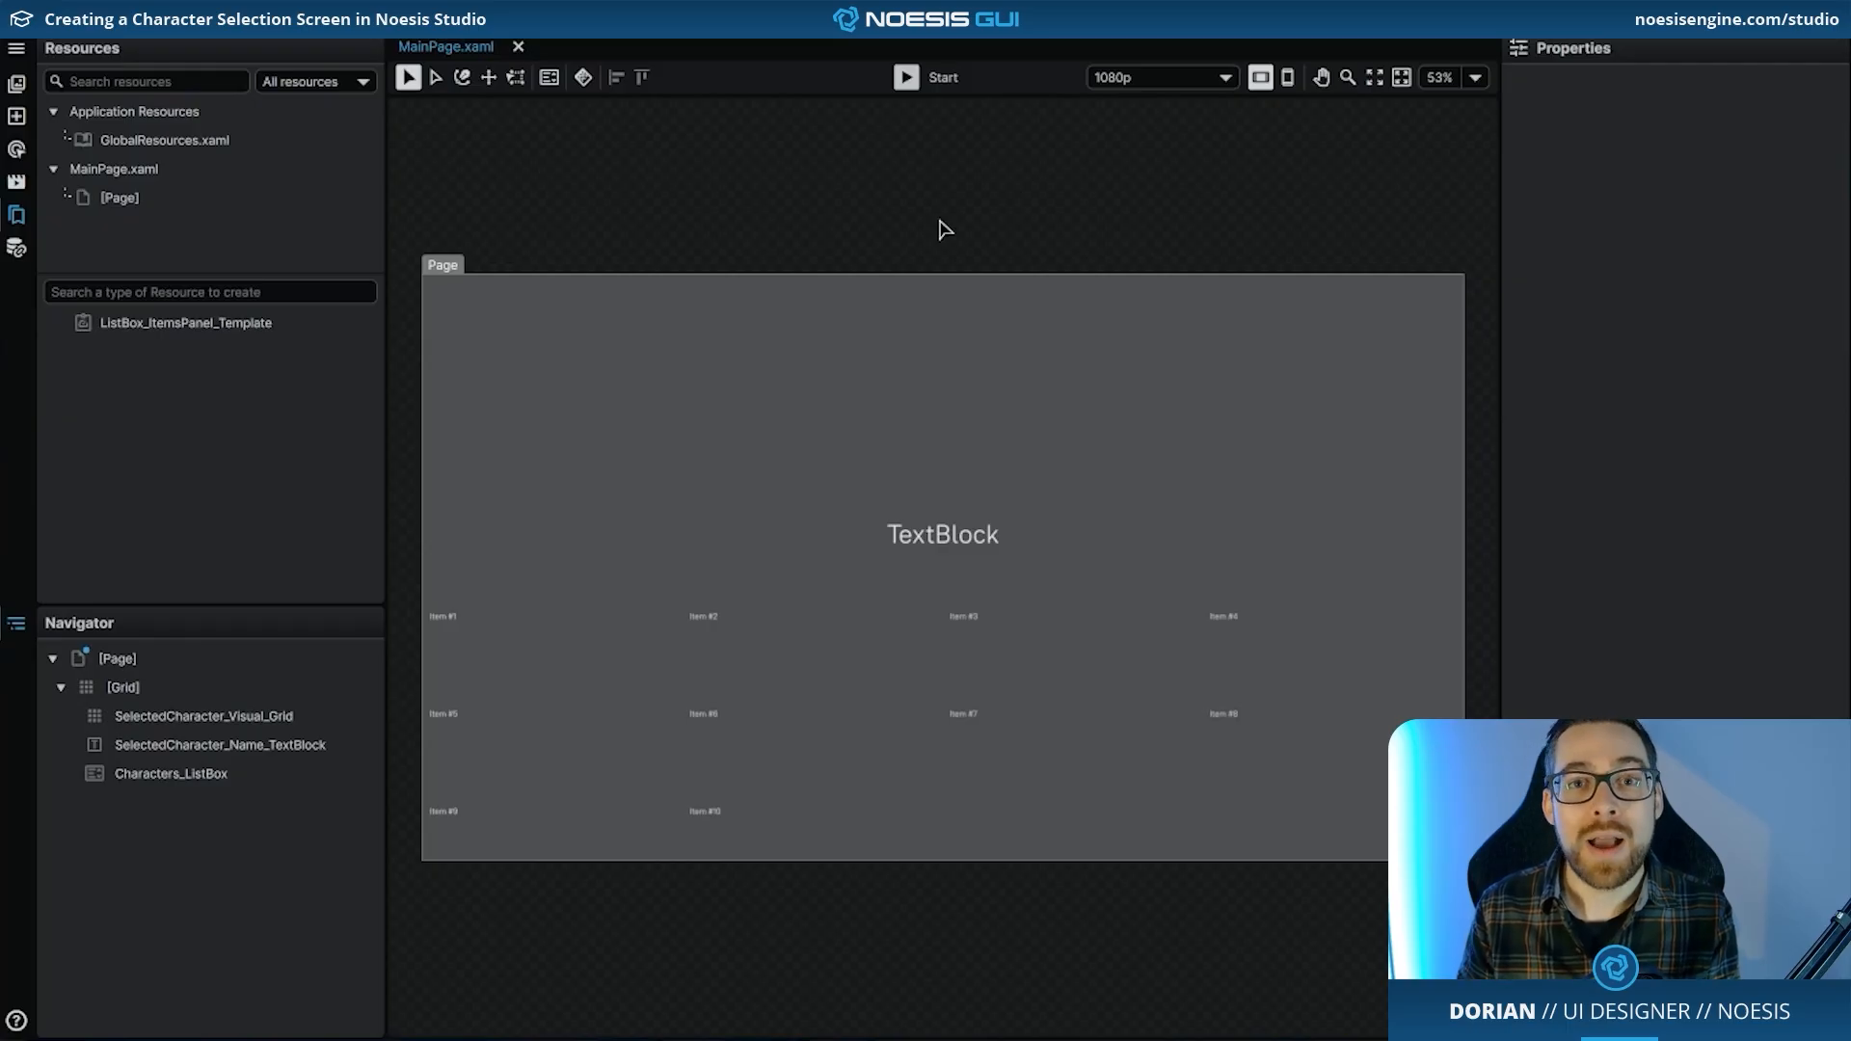
- Bind the Items Source of Characters_ListBox to Characters_Collection from the Screen_ViewModel data context
click(166, 776)
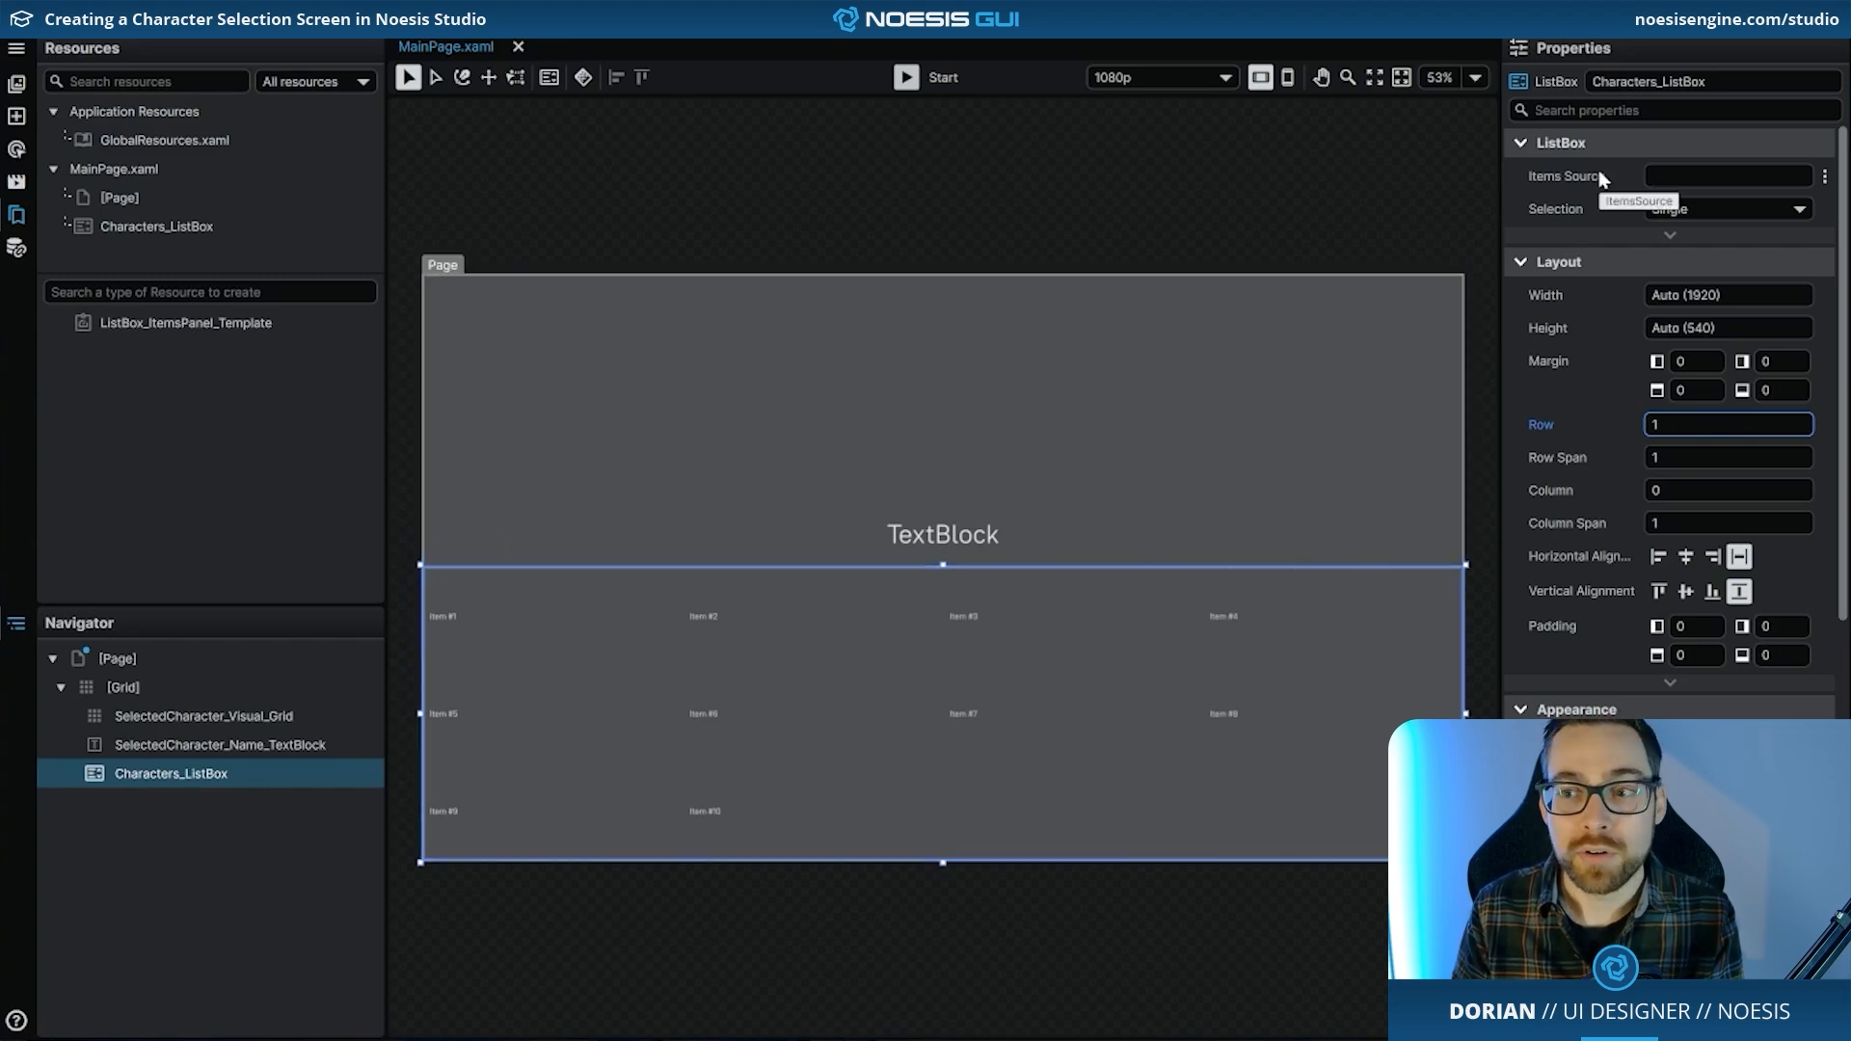
click(1825, 178)
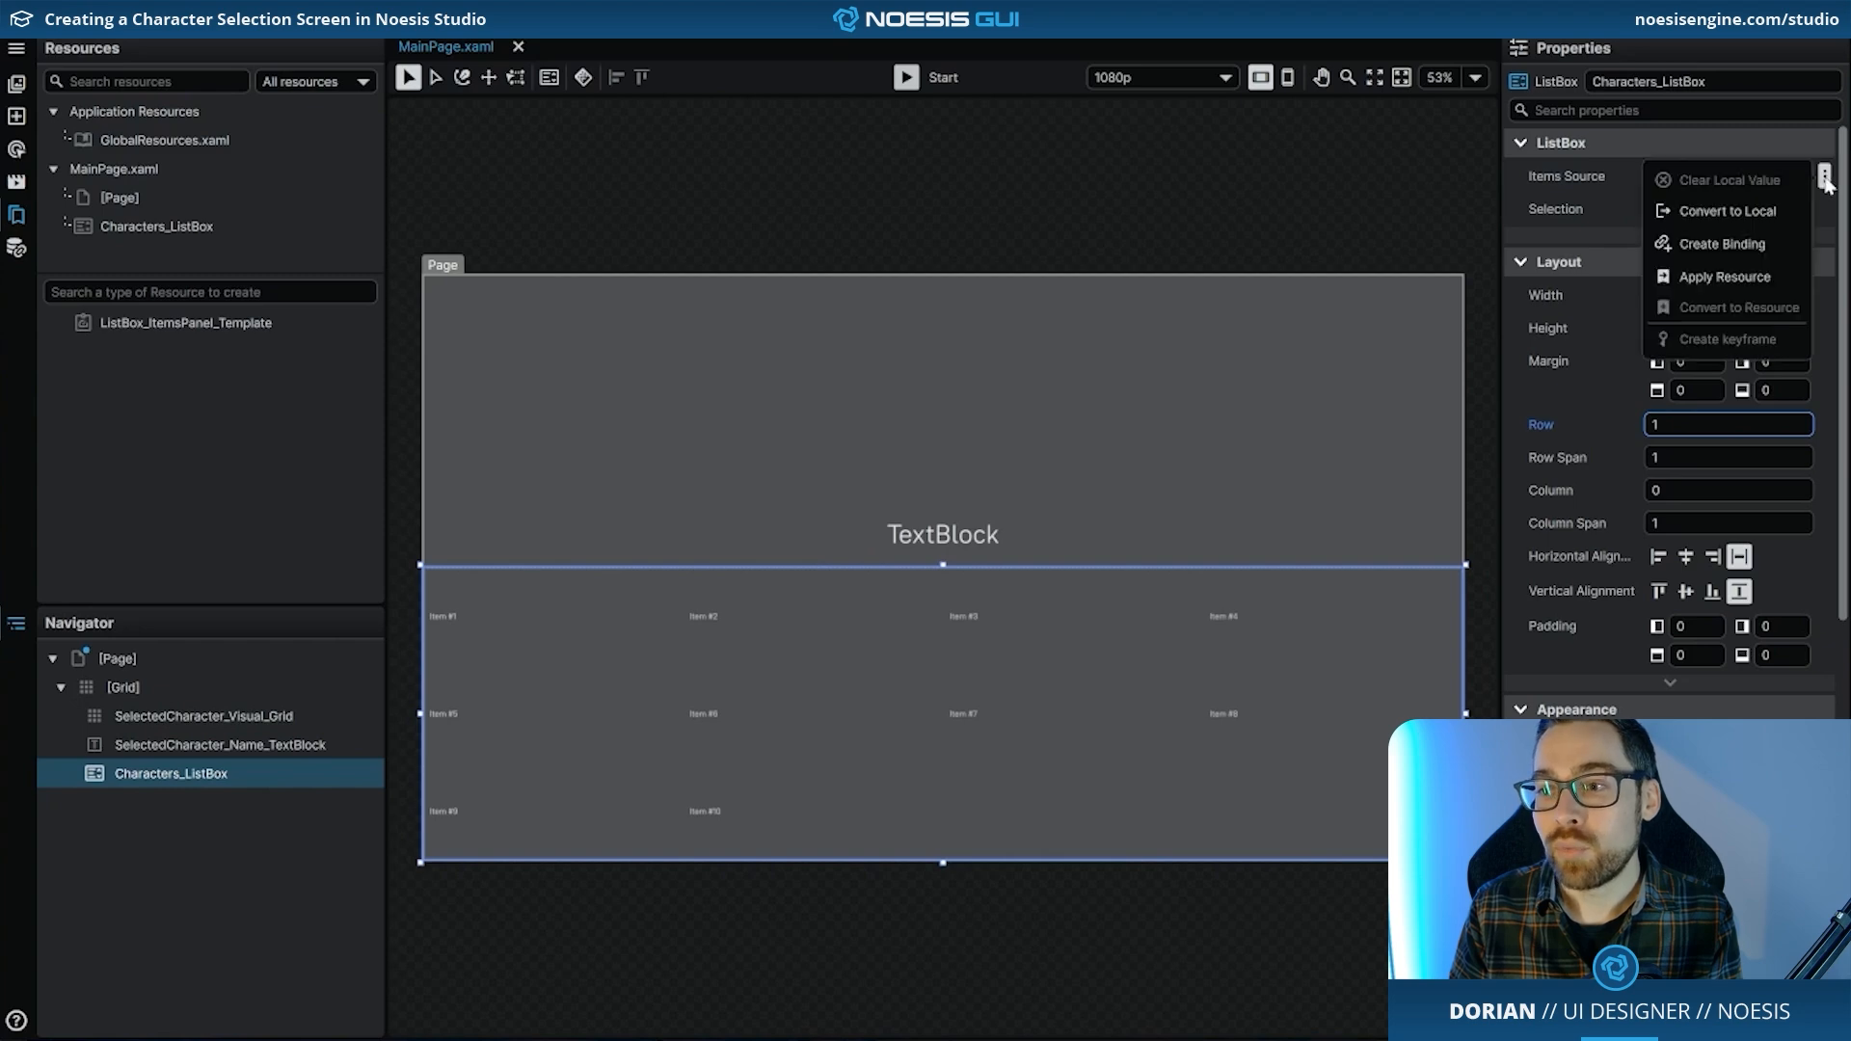
click(1794, 249)
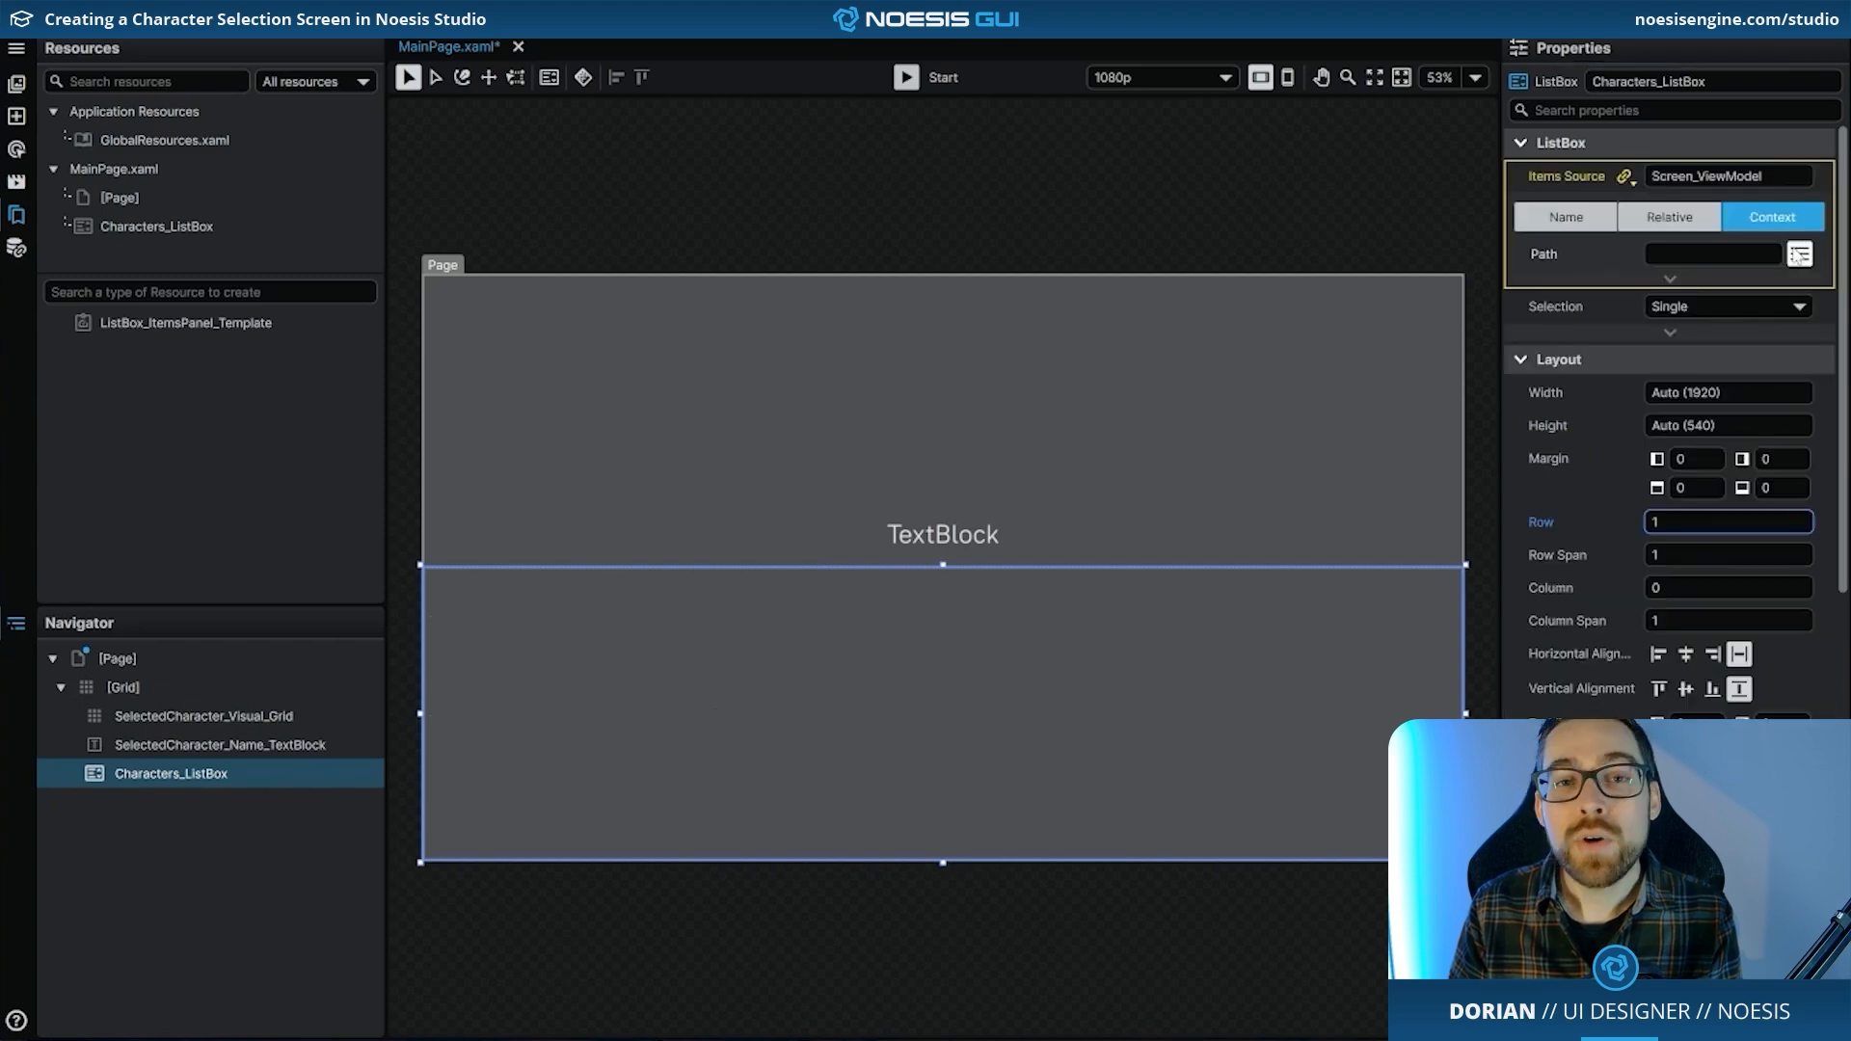
click(1799, 255)
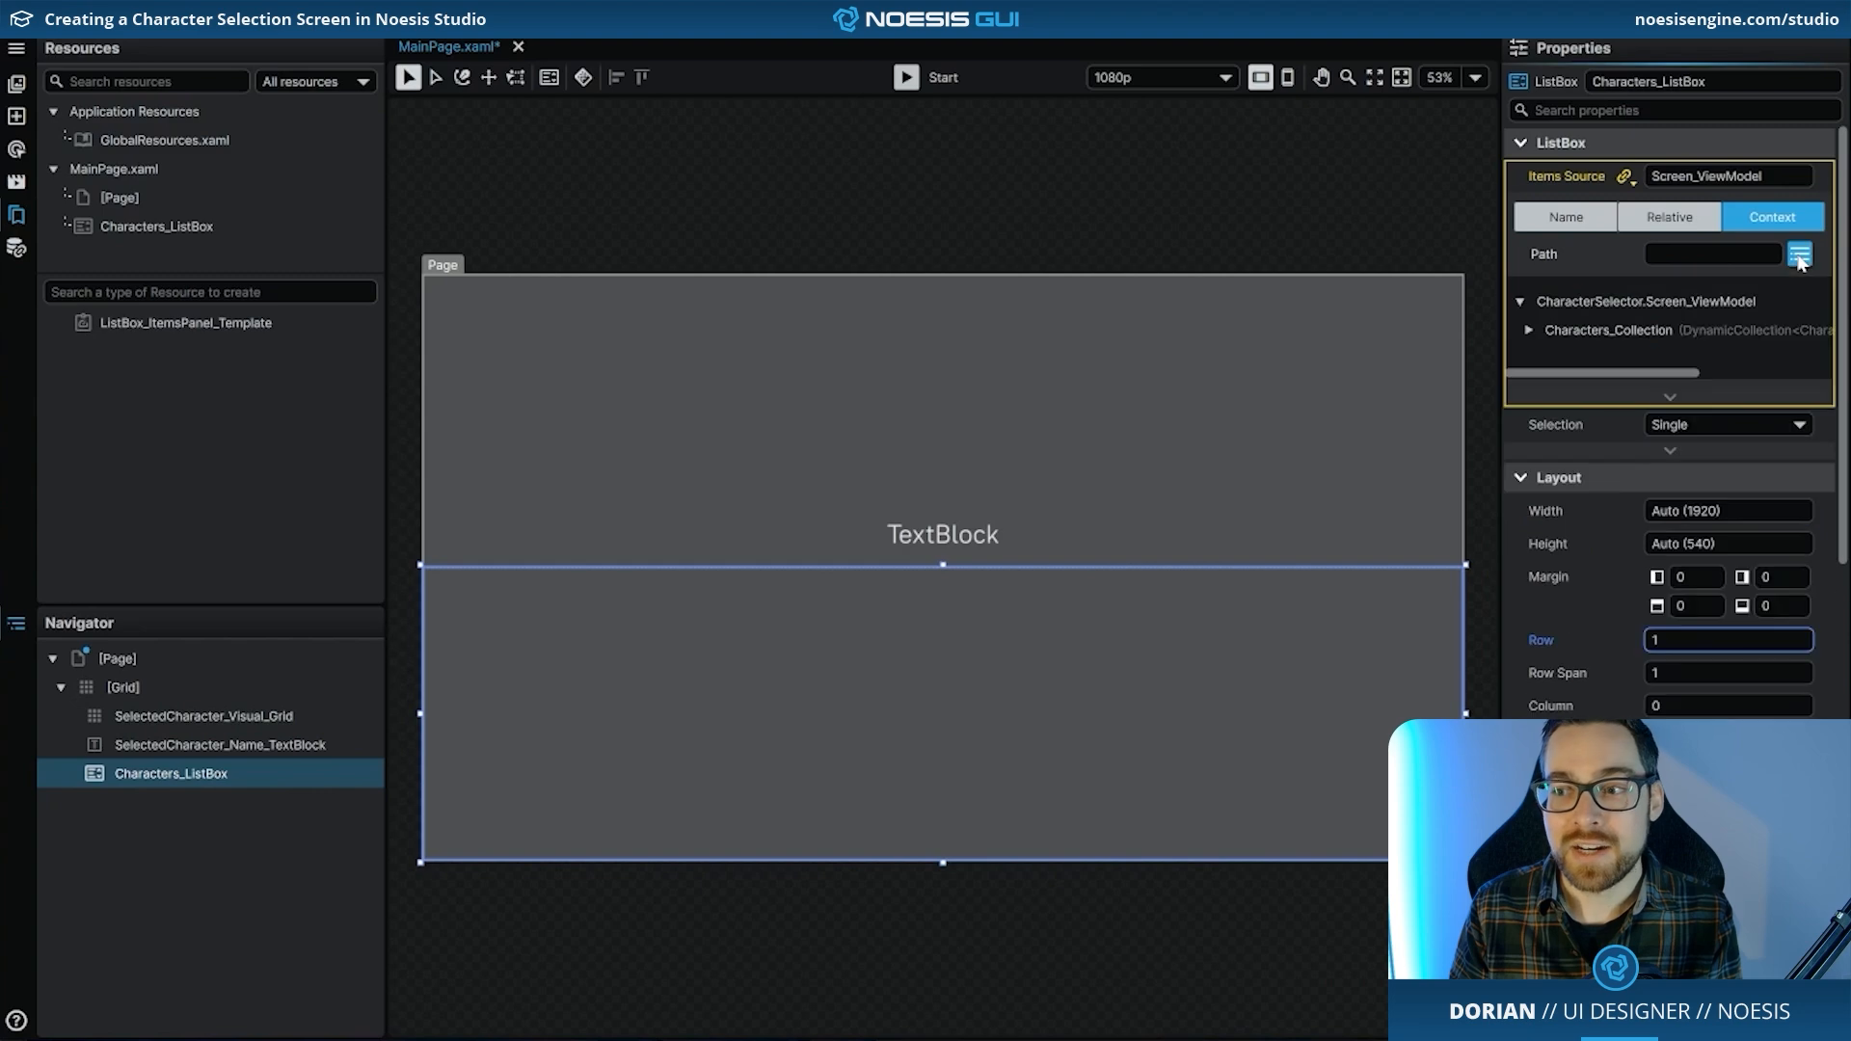
click(1645, 332)
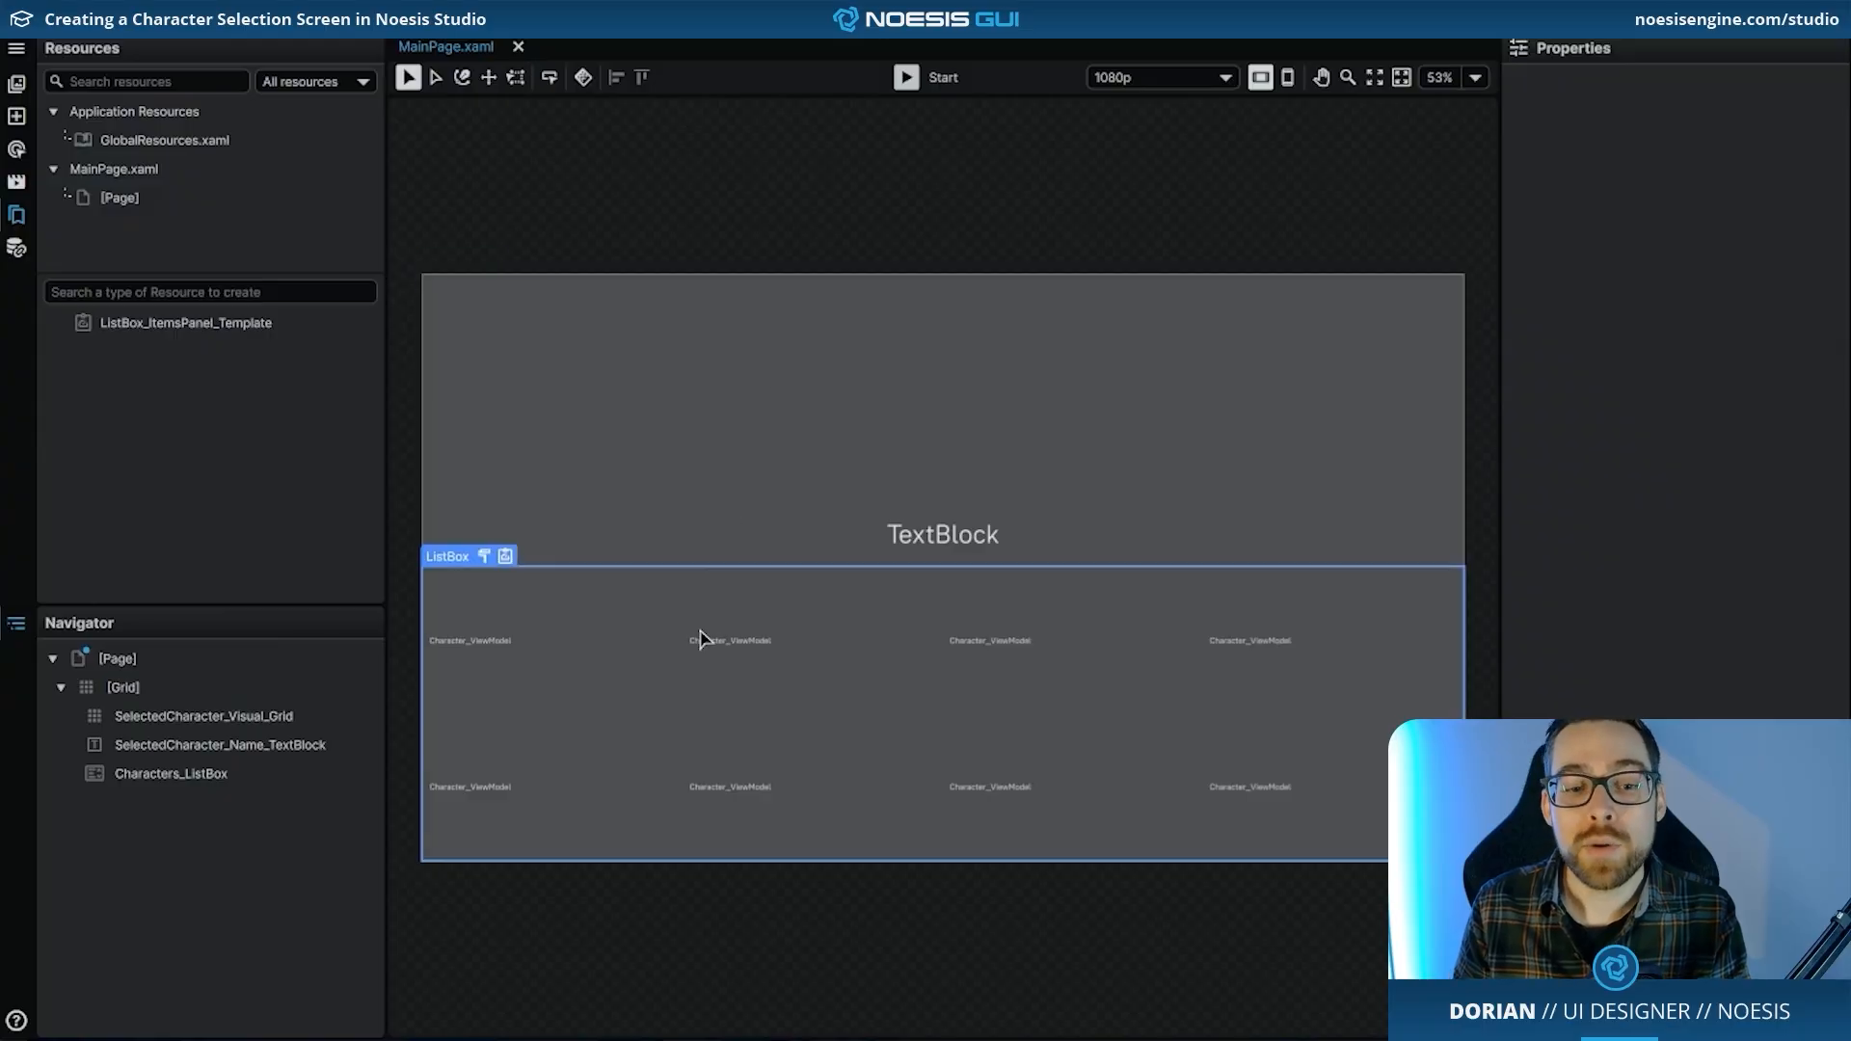
- Create an Item template for Characters_ListBox
right_click(701, 638)
mouse_move(780, 682)
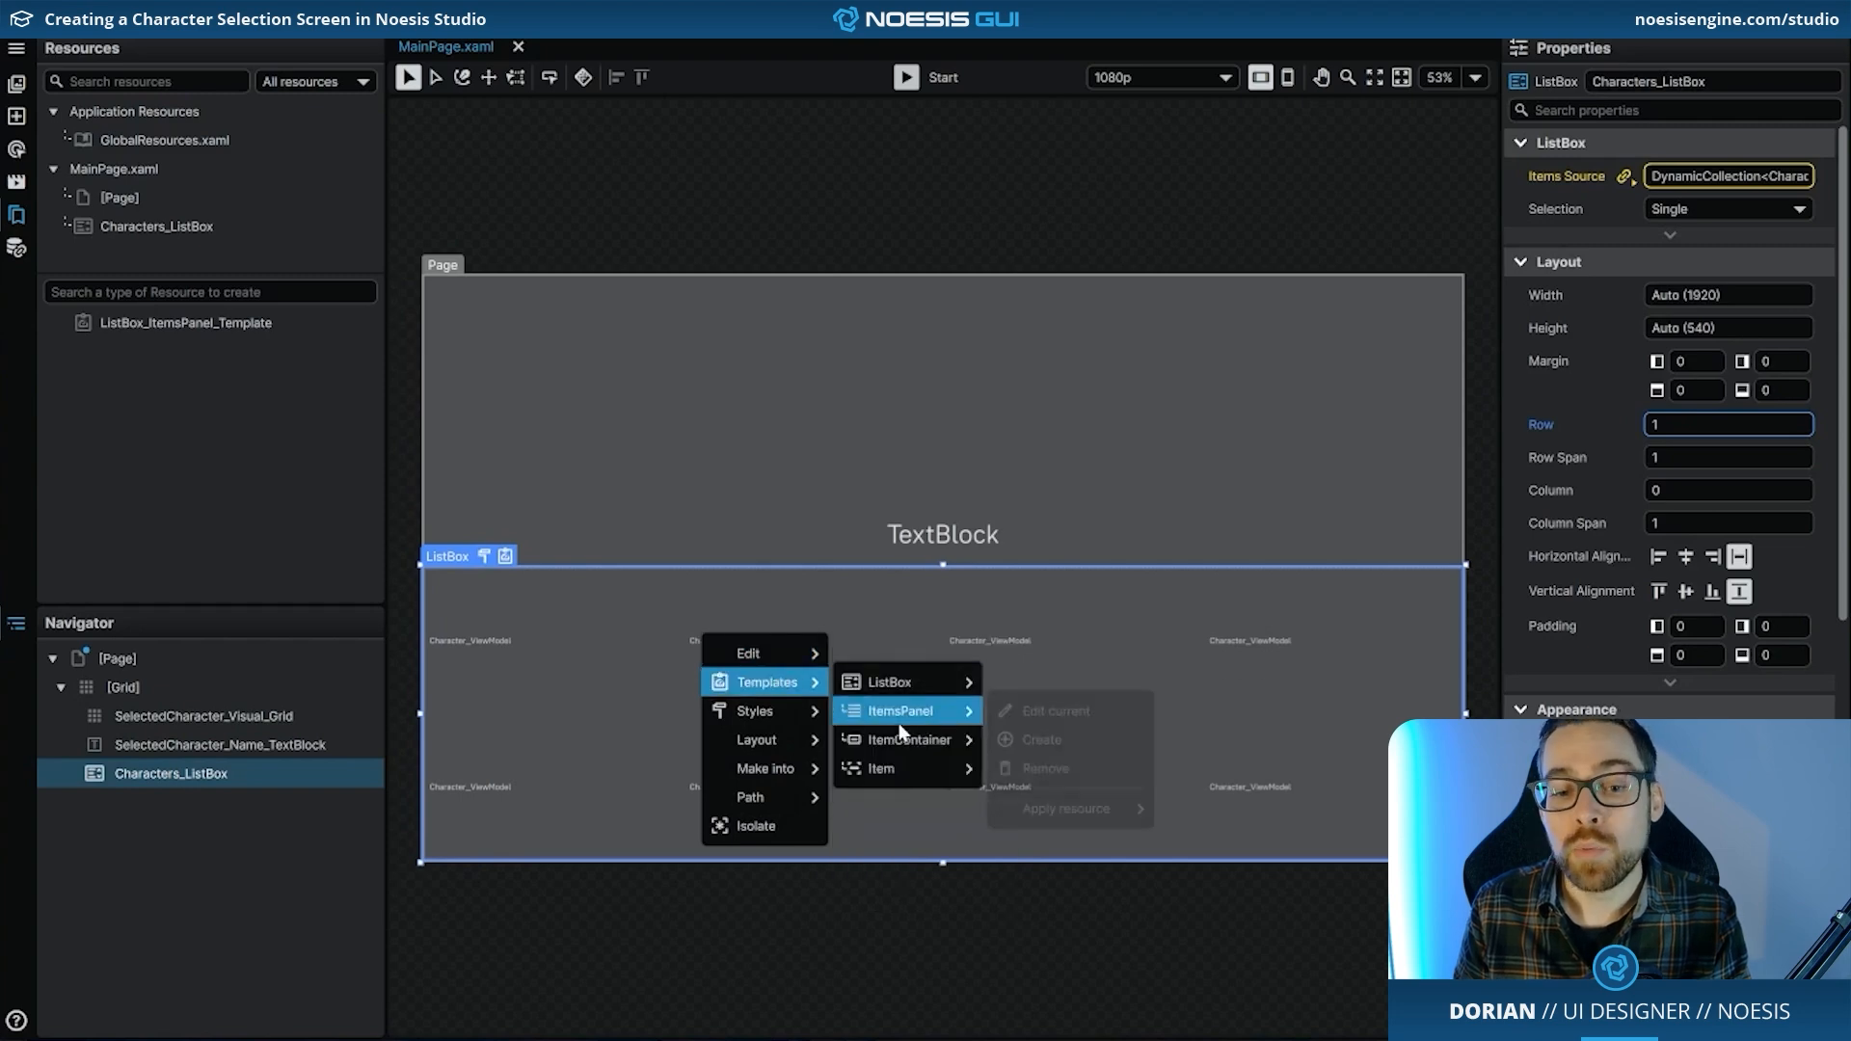
mouse_move(925, 772)
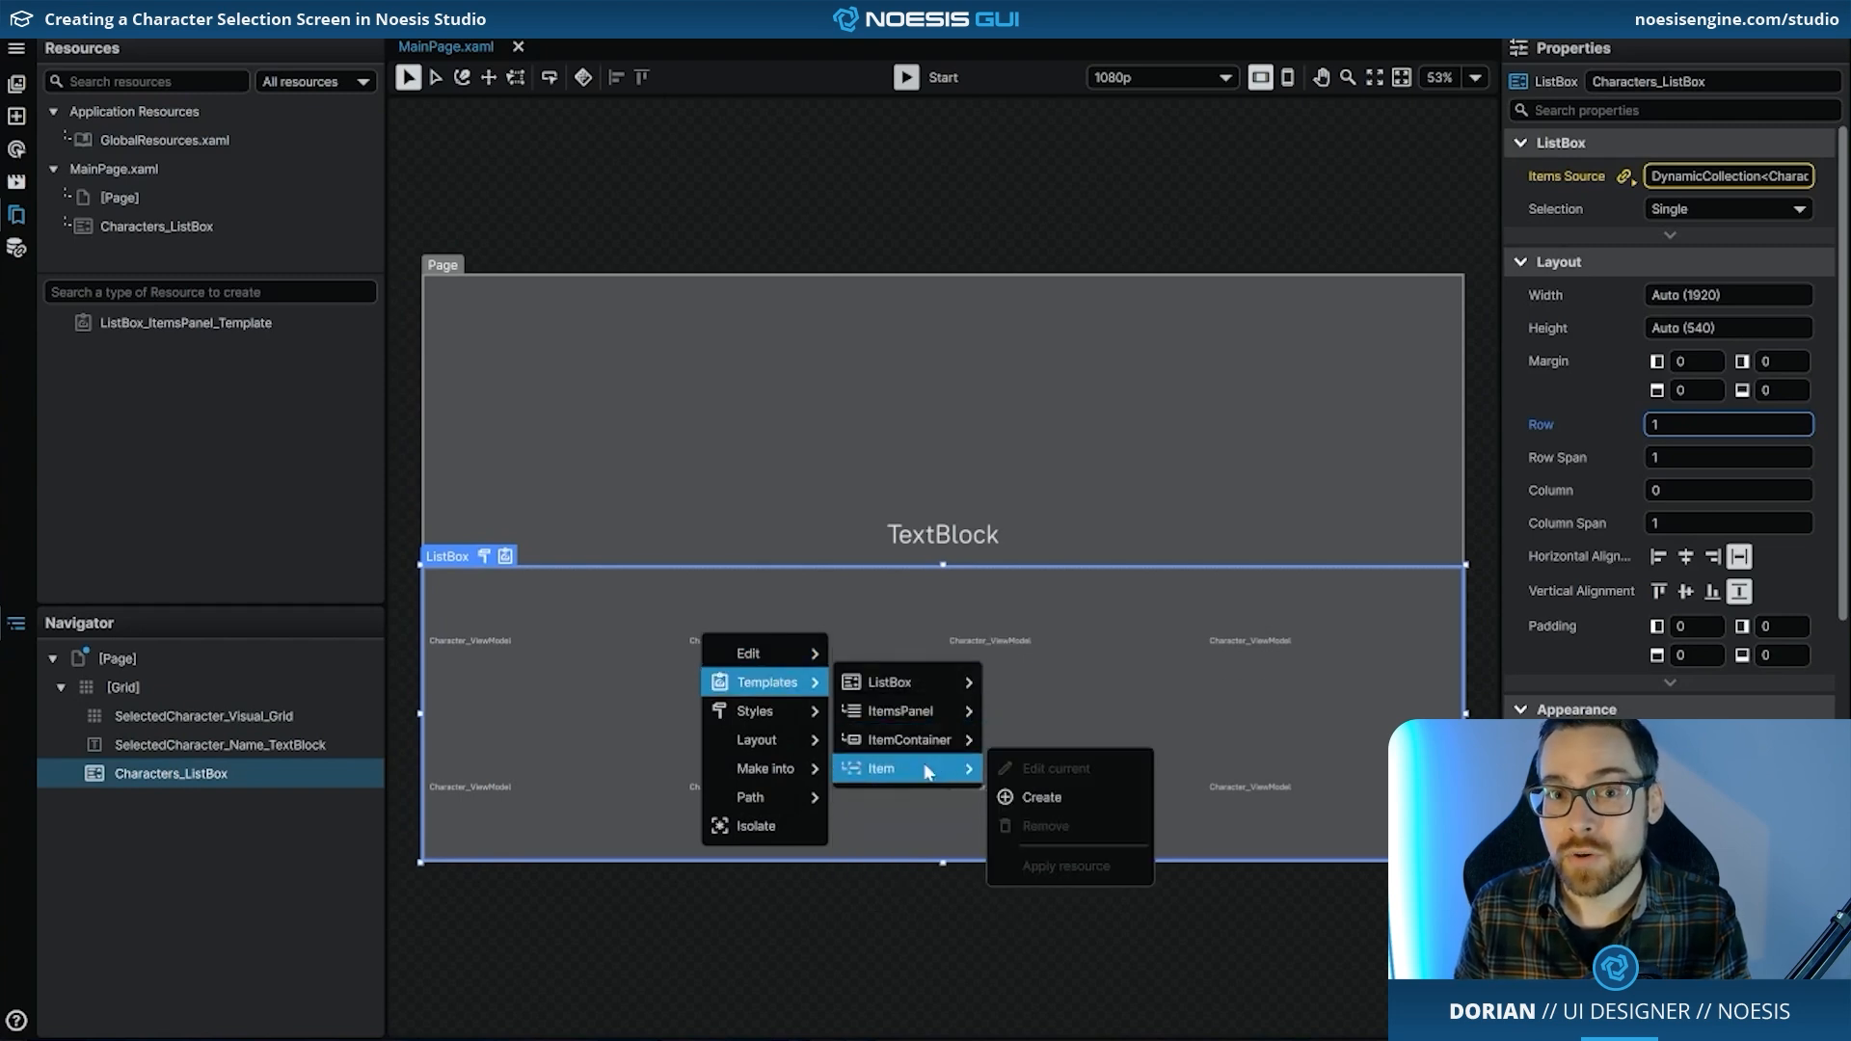
click(1130, 789)
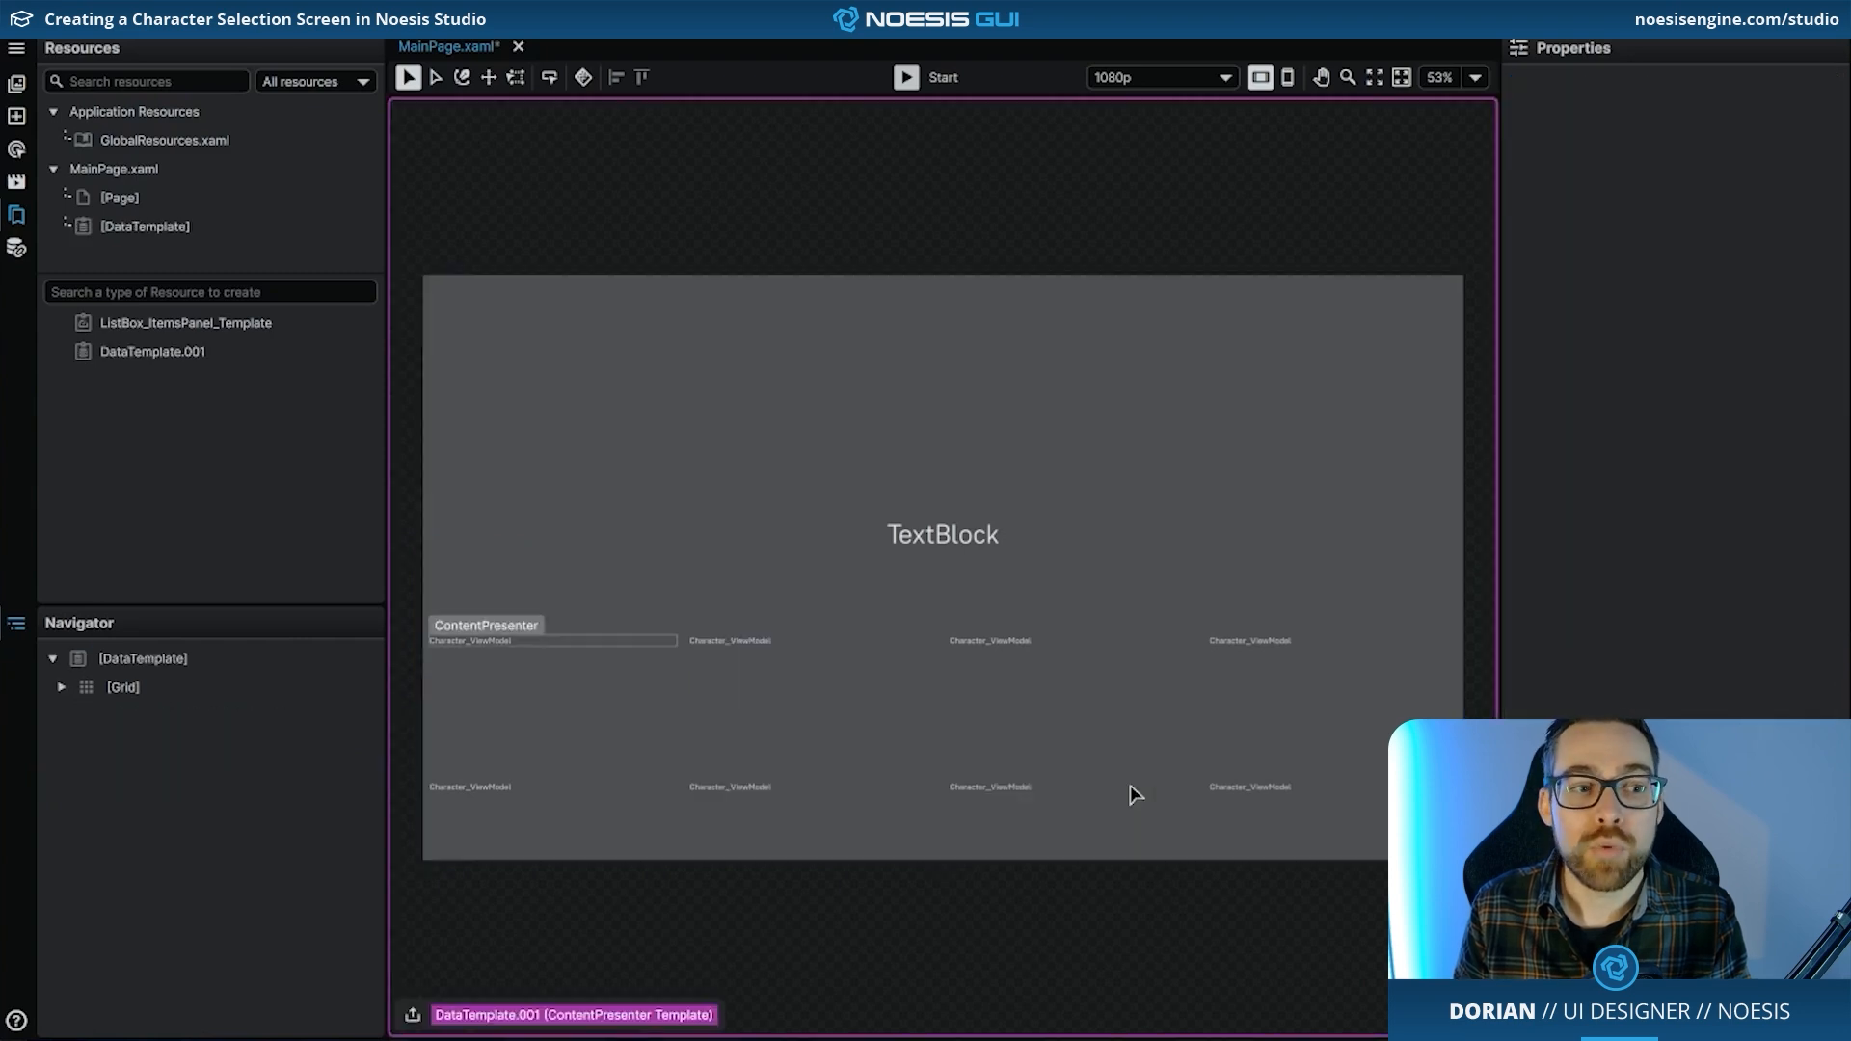
- Rename the DataTemplate.001 resource as ListBox_Item_Template
mouse_move(173, 360)
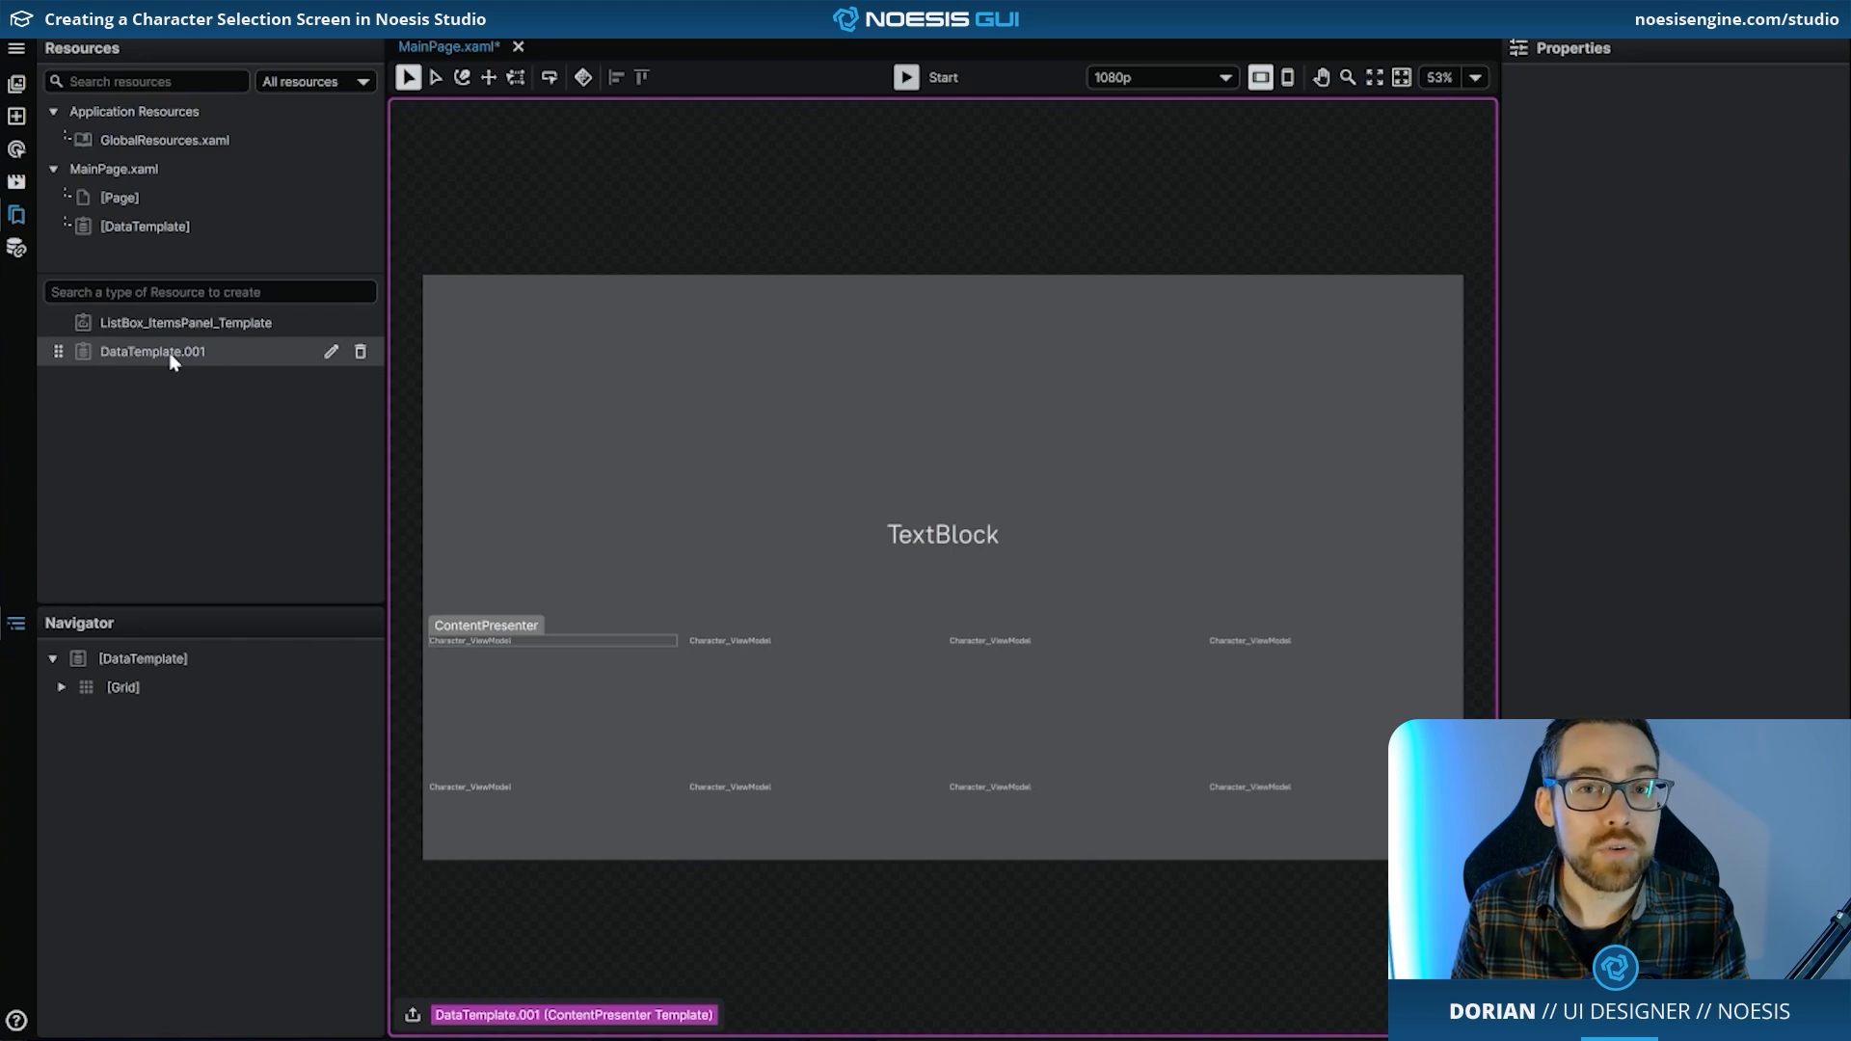
double_click(174, 360)
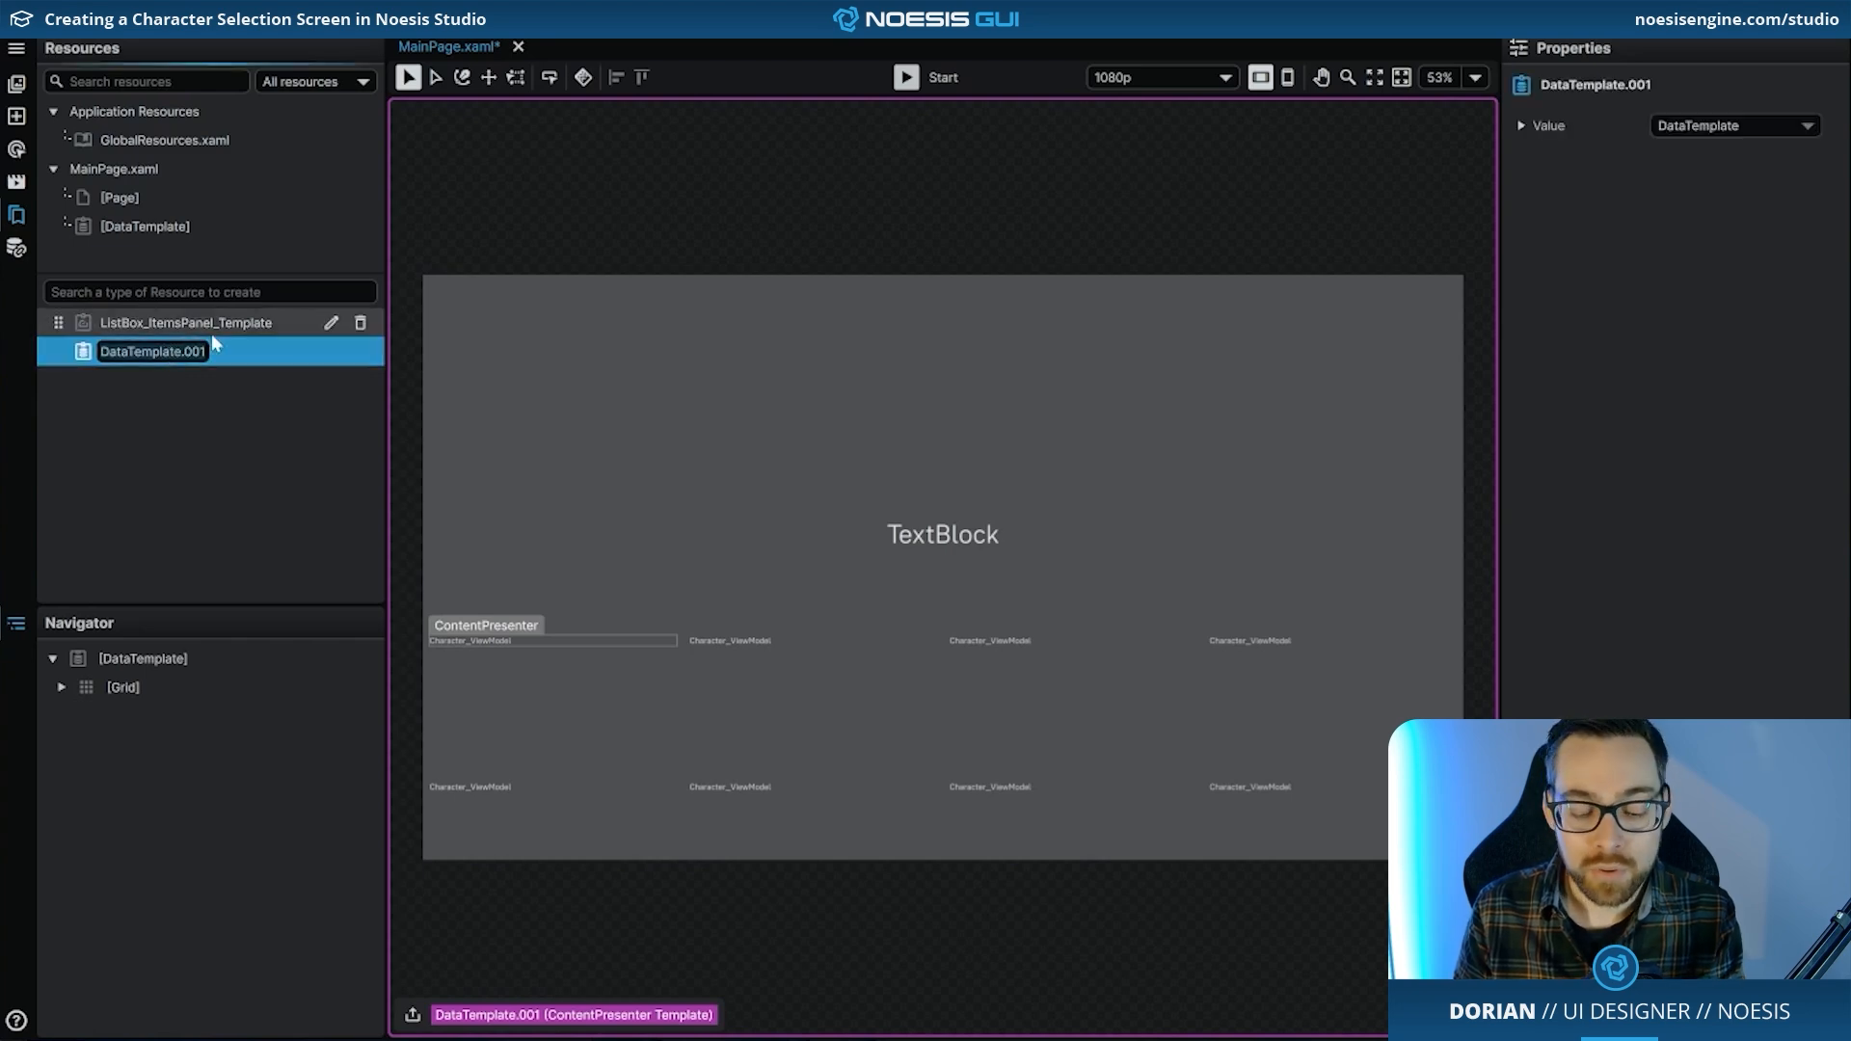
text(ListBox_Item_Te)
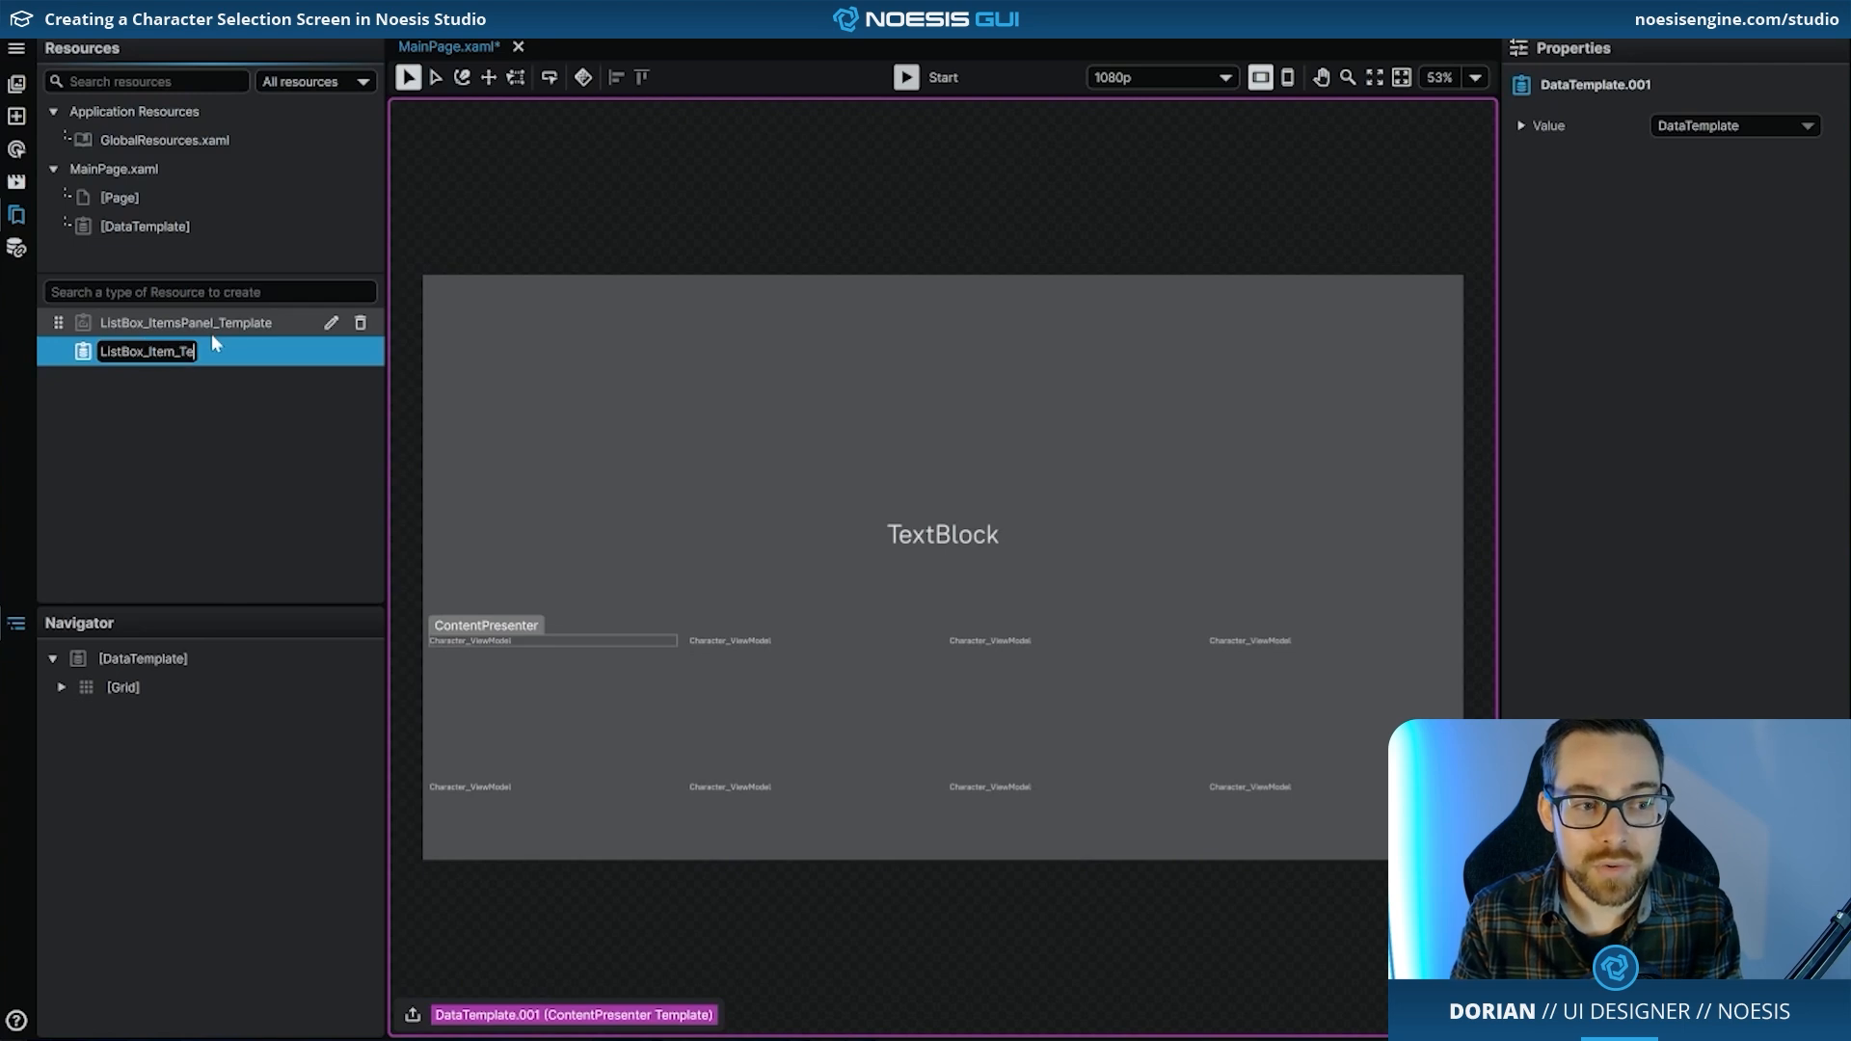
text(mplate)
key(Return)
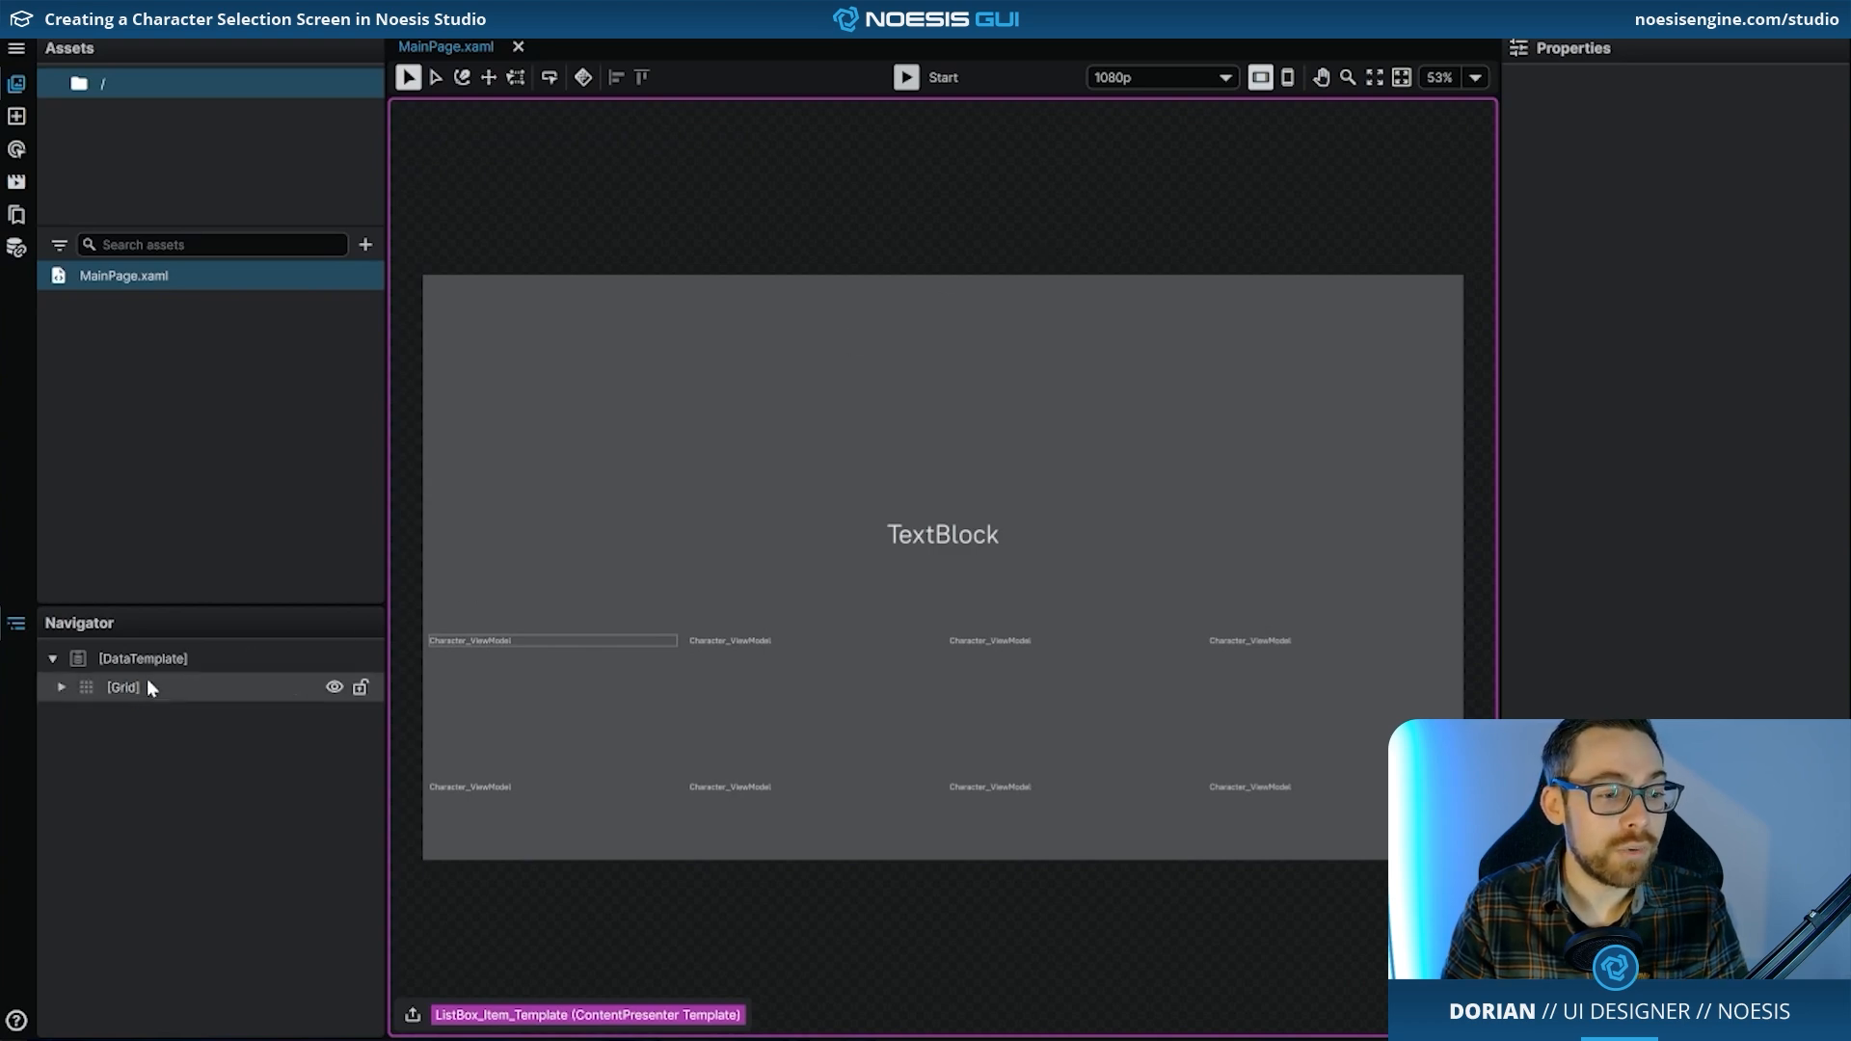
- Bind the Text of the TextBlock inside the item template's Grid to Character_Name from the Character_ViewModel data context
click(60, 687)
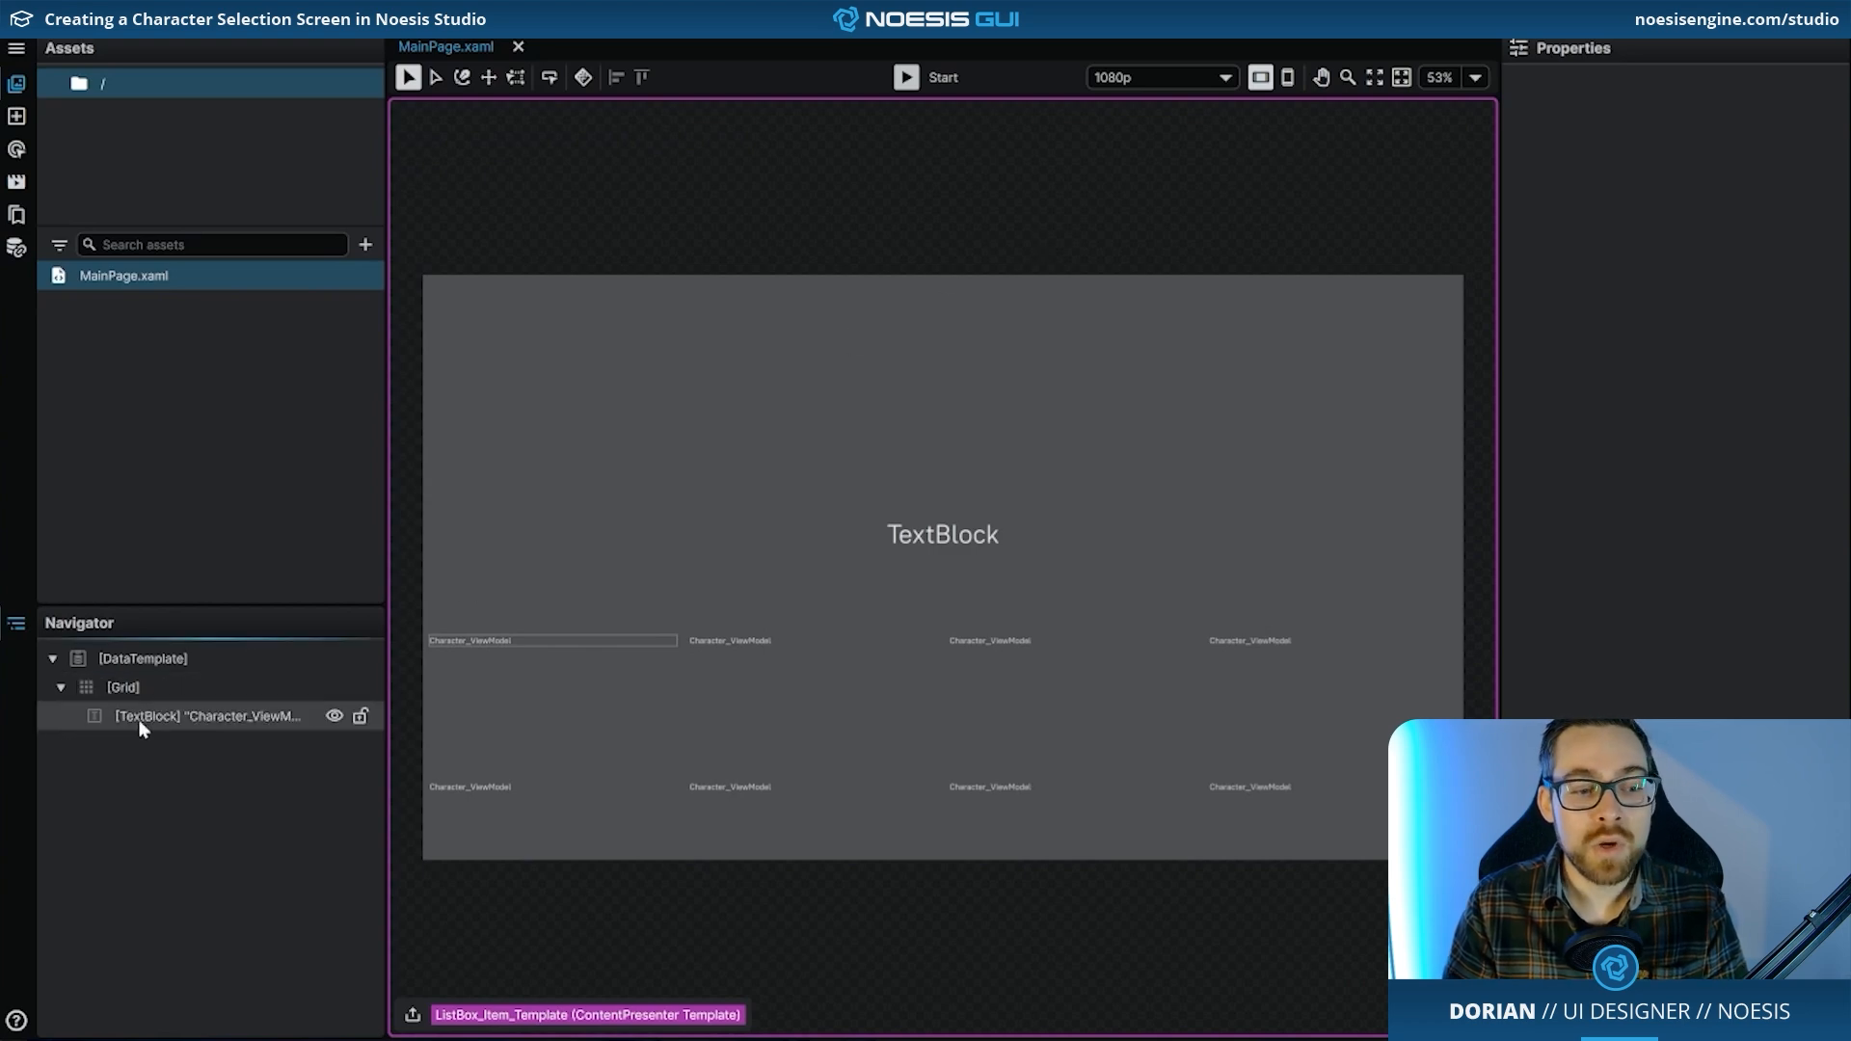
scroll(588, 699, up, 2)
scroll(588, 699, up, 2)
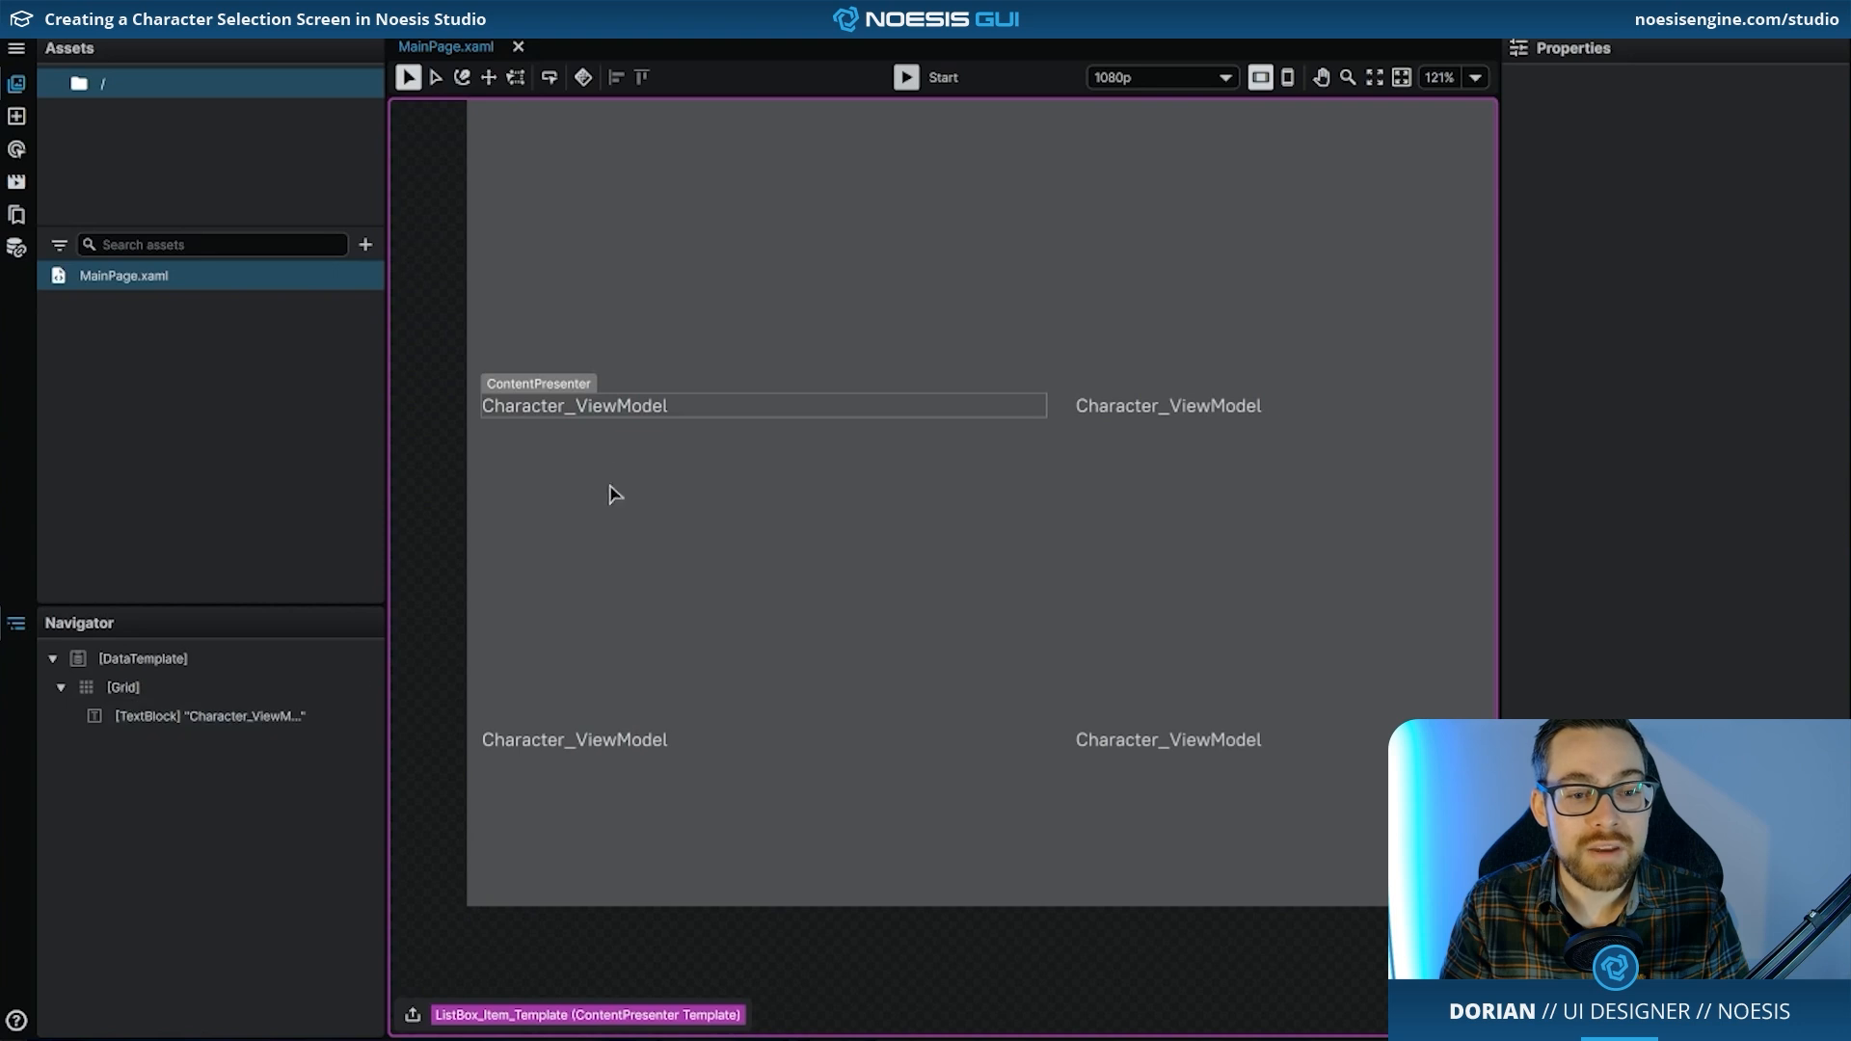
click(635, 415)
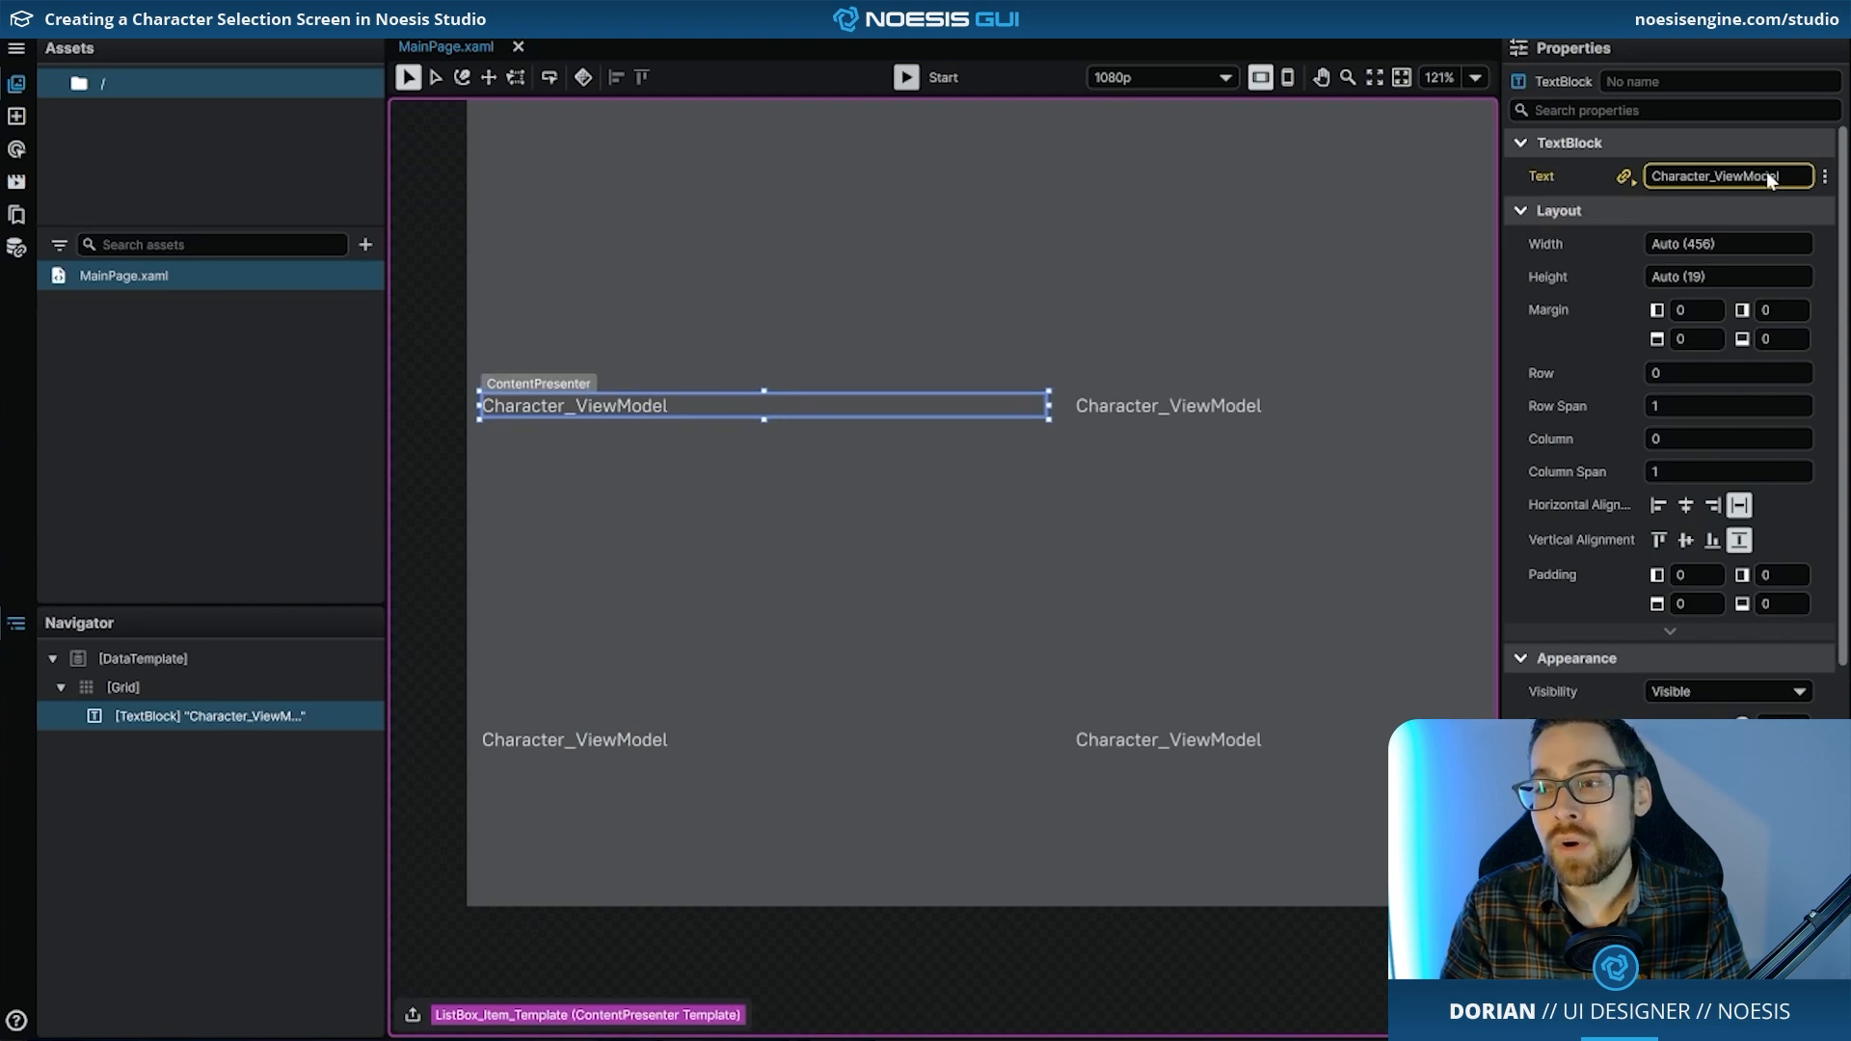
click(1826, 177)
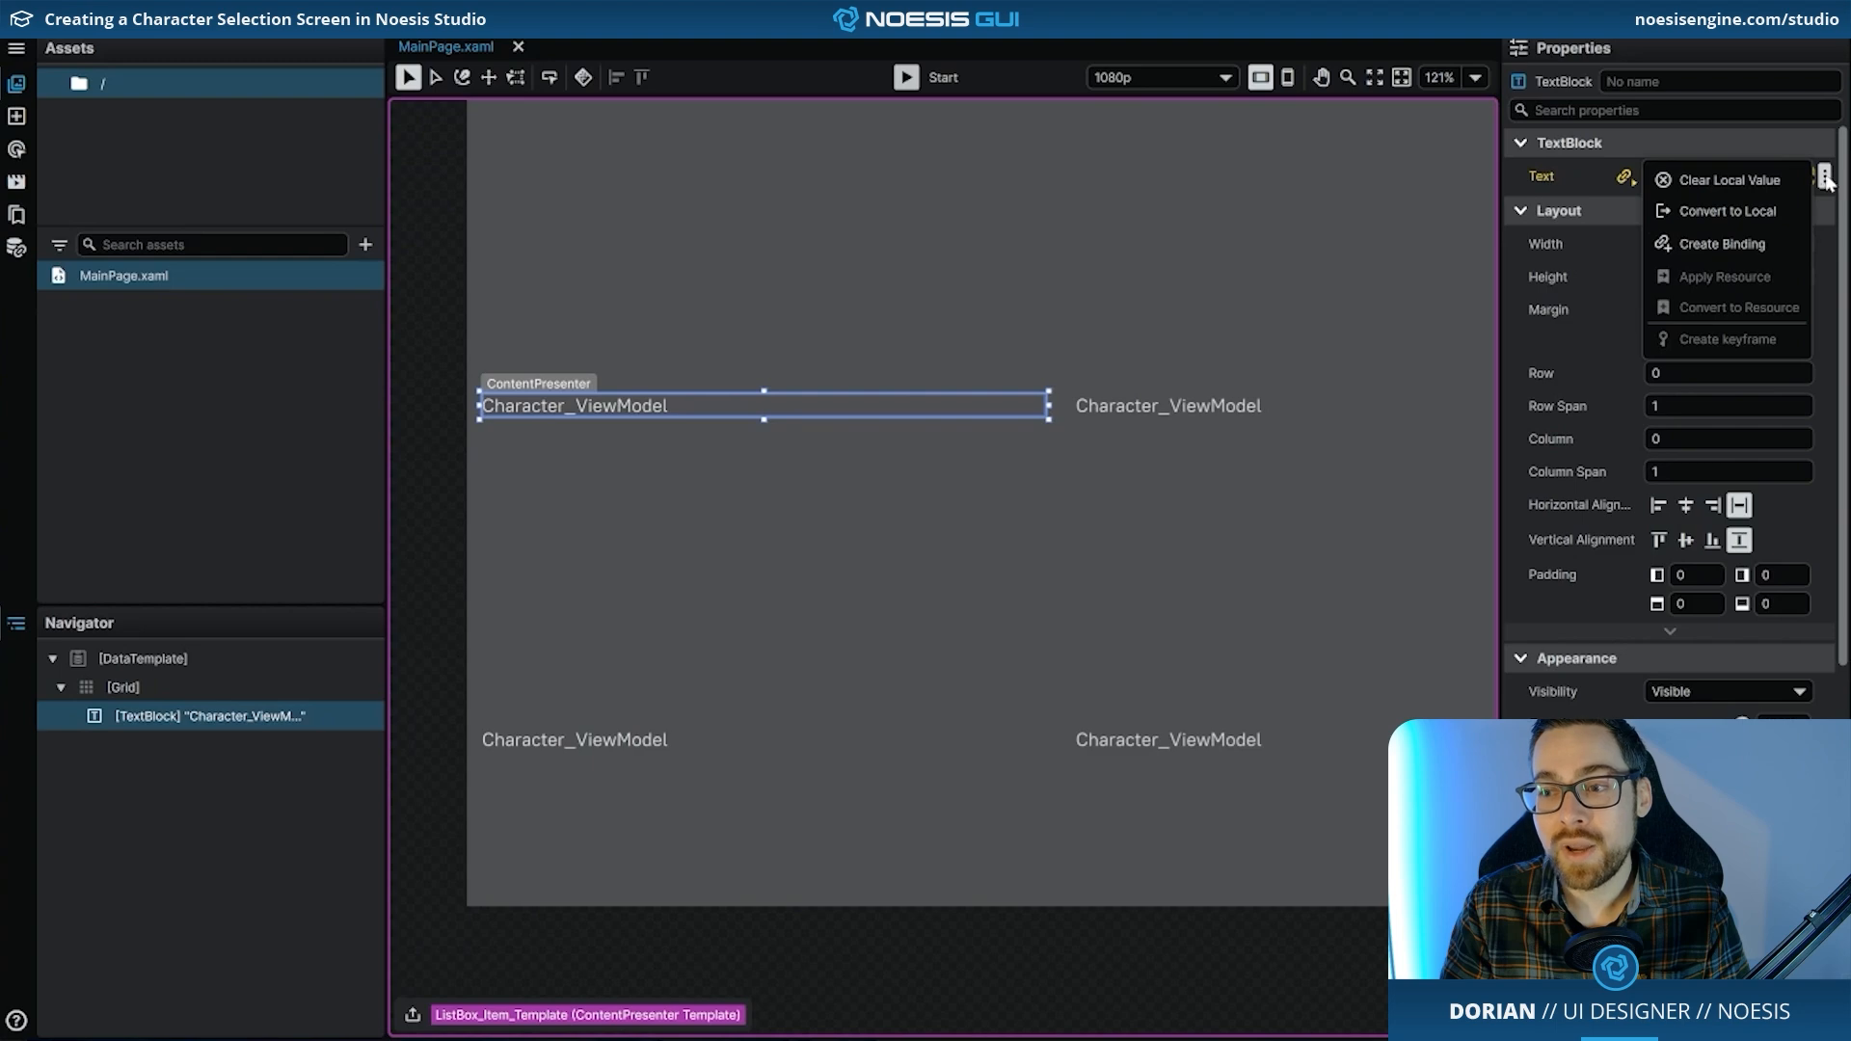
click(1799, 244)
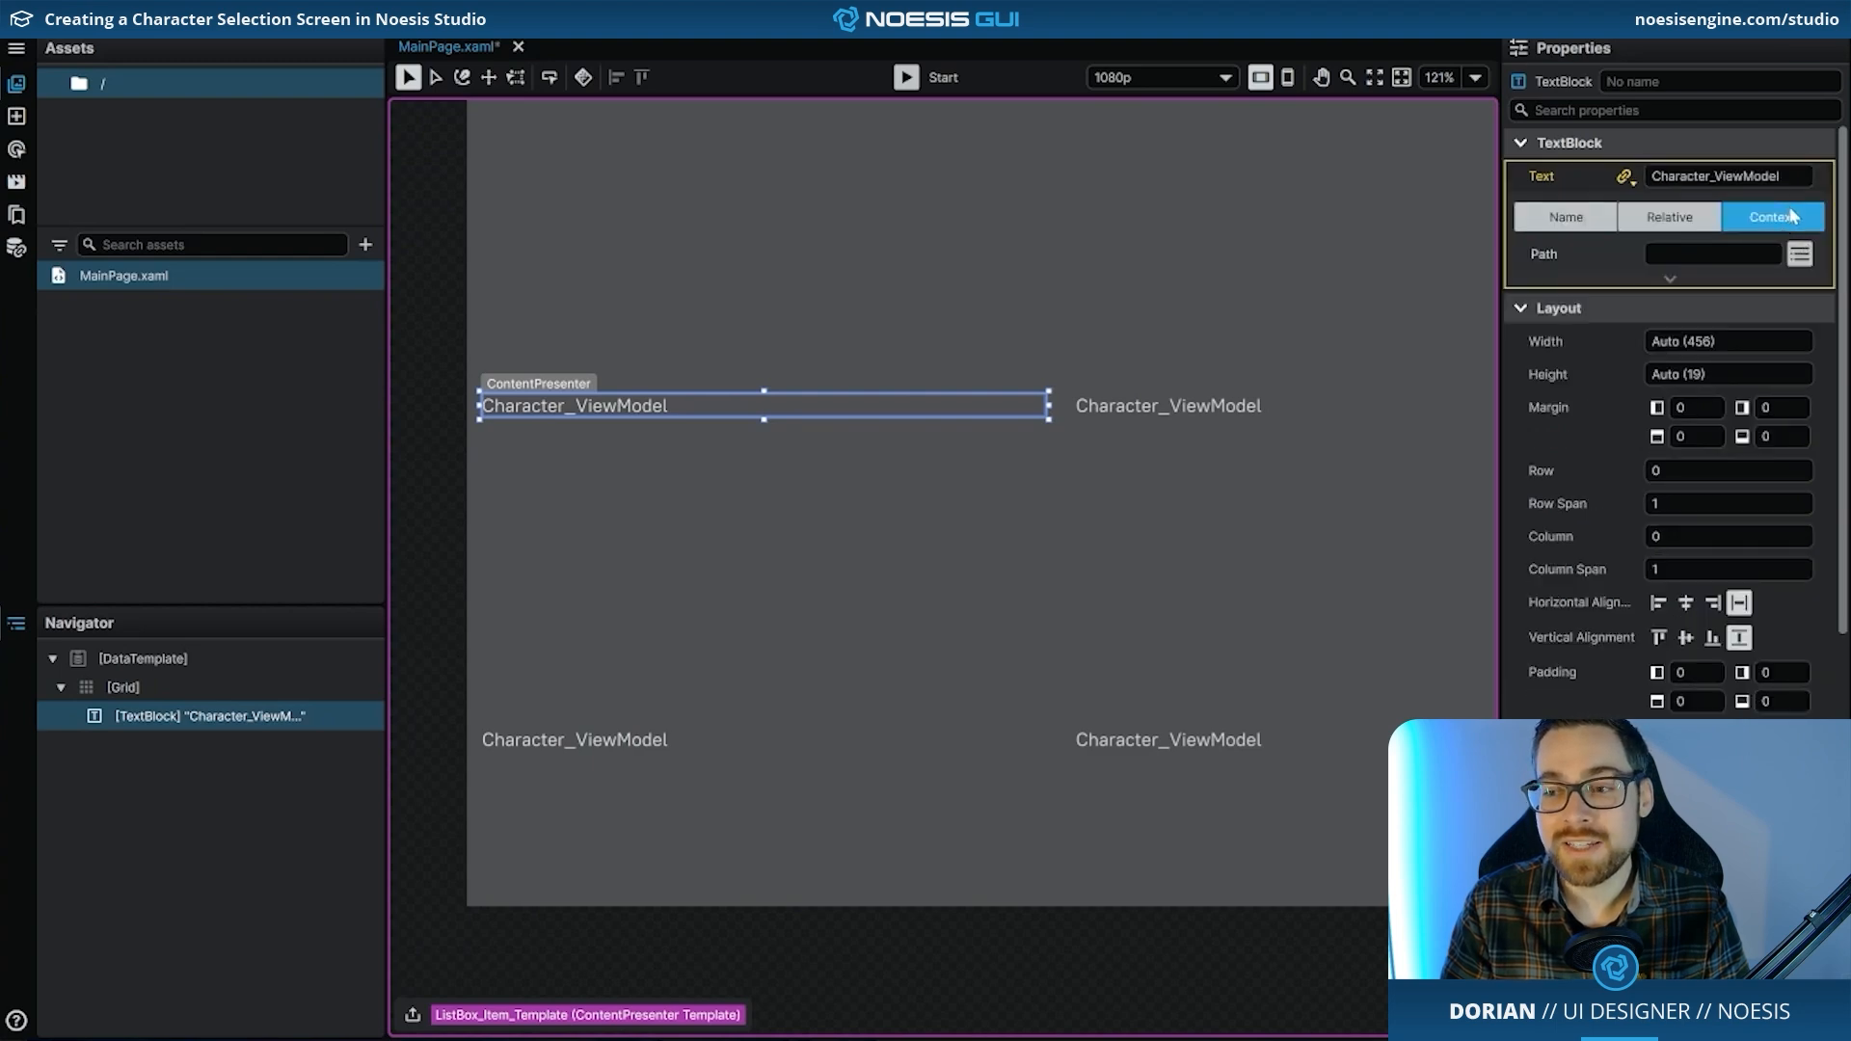
click(1799, 254)
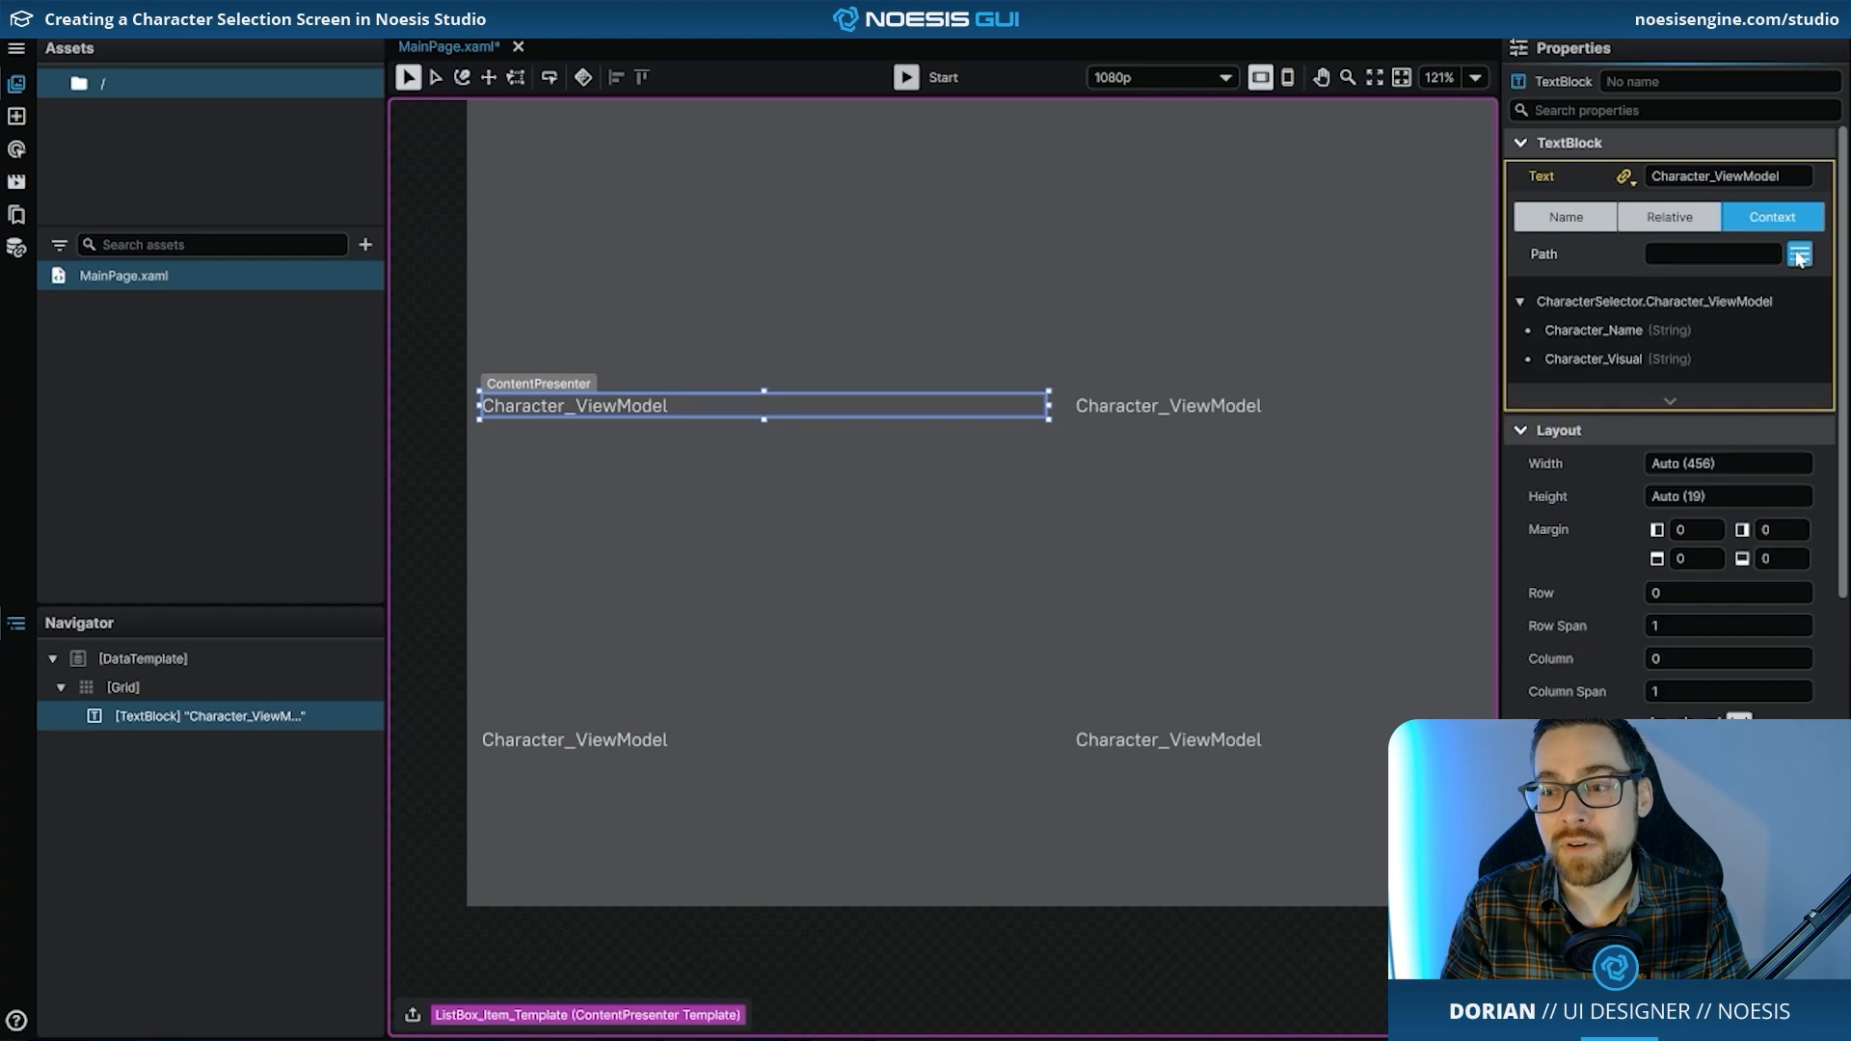
click(1767, 333)
- Set the text alignment of the item template's TextBlock to Center
scroll(1289, 392, down, 2)
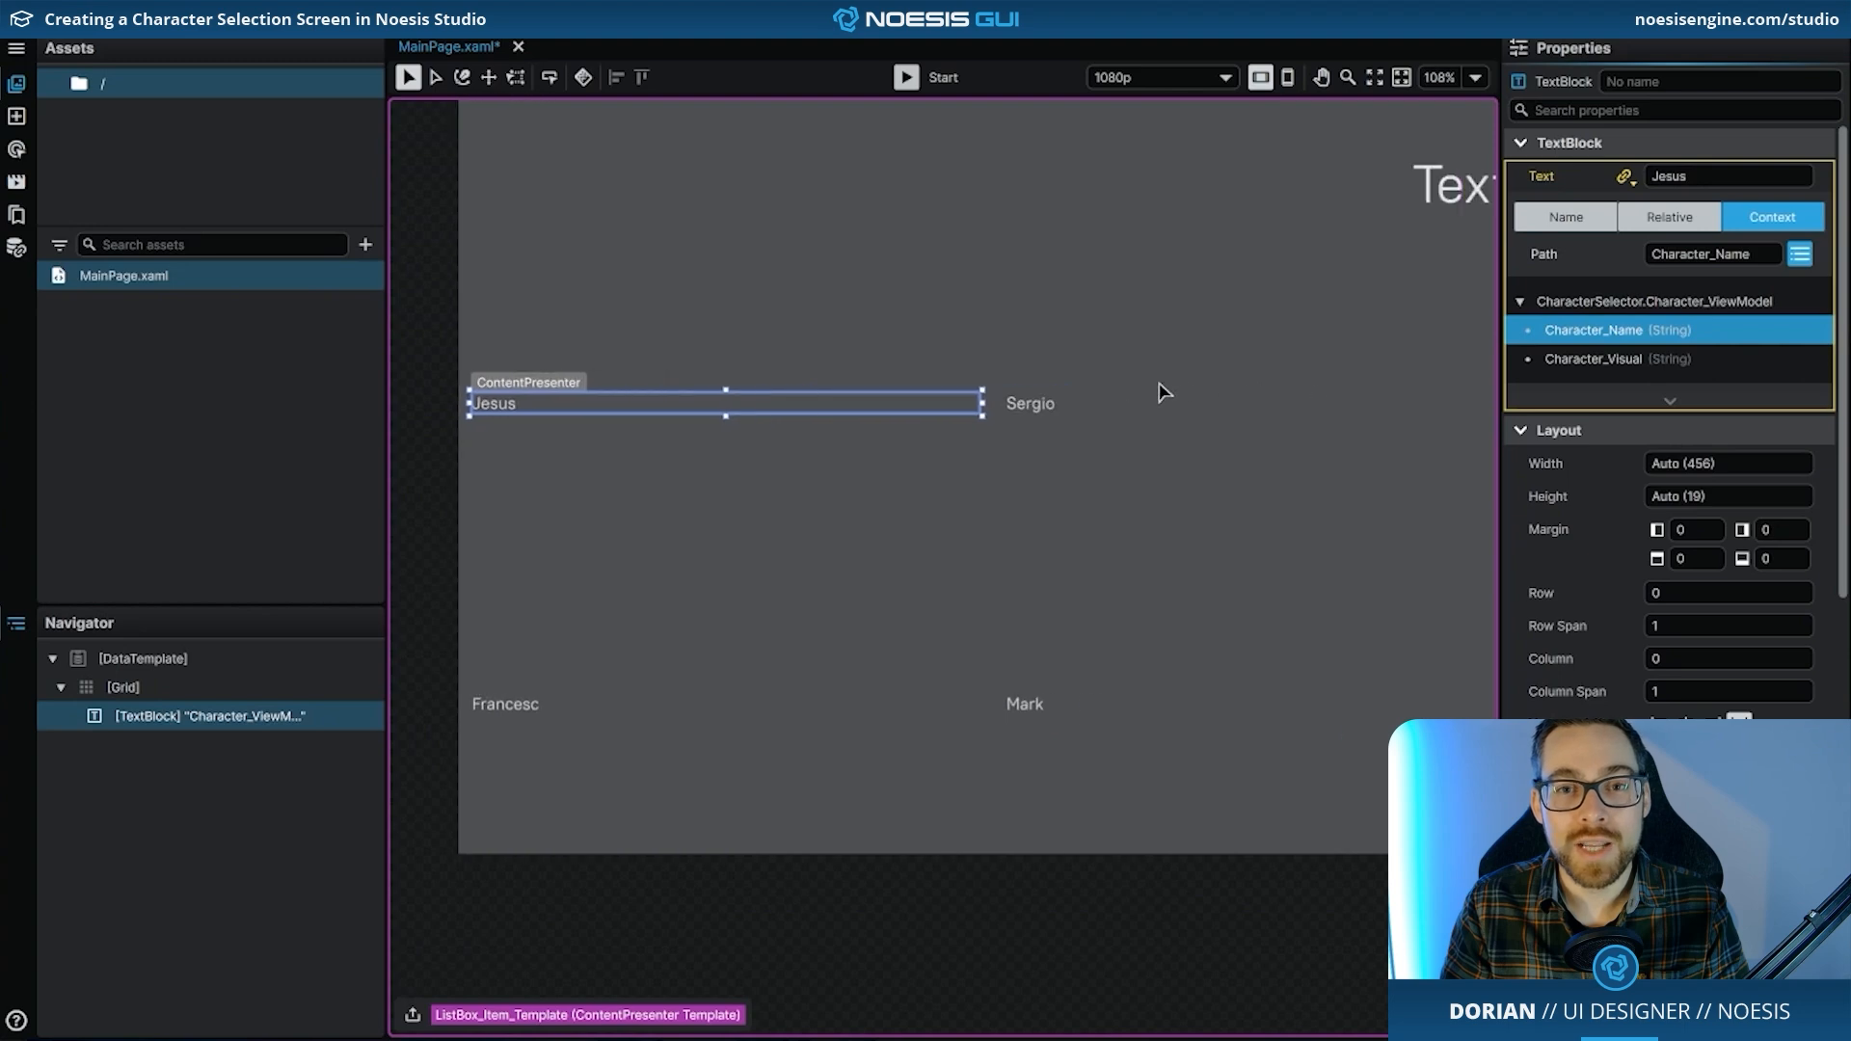
drag(1159, 383, 1114, 380)
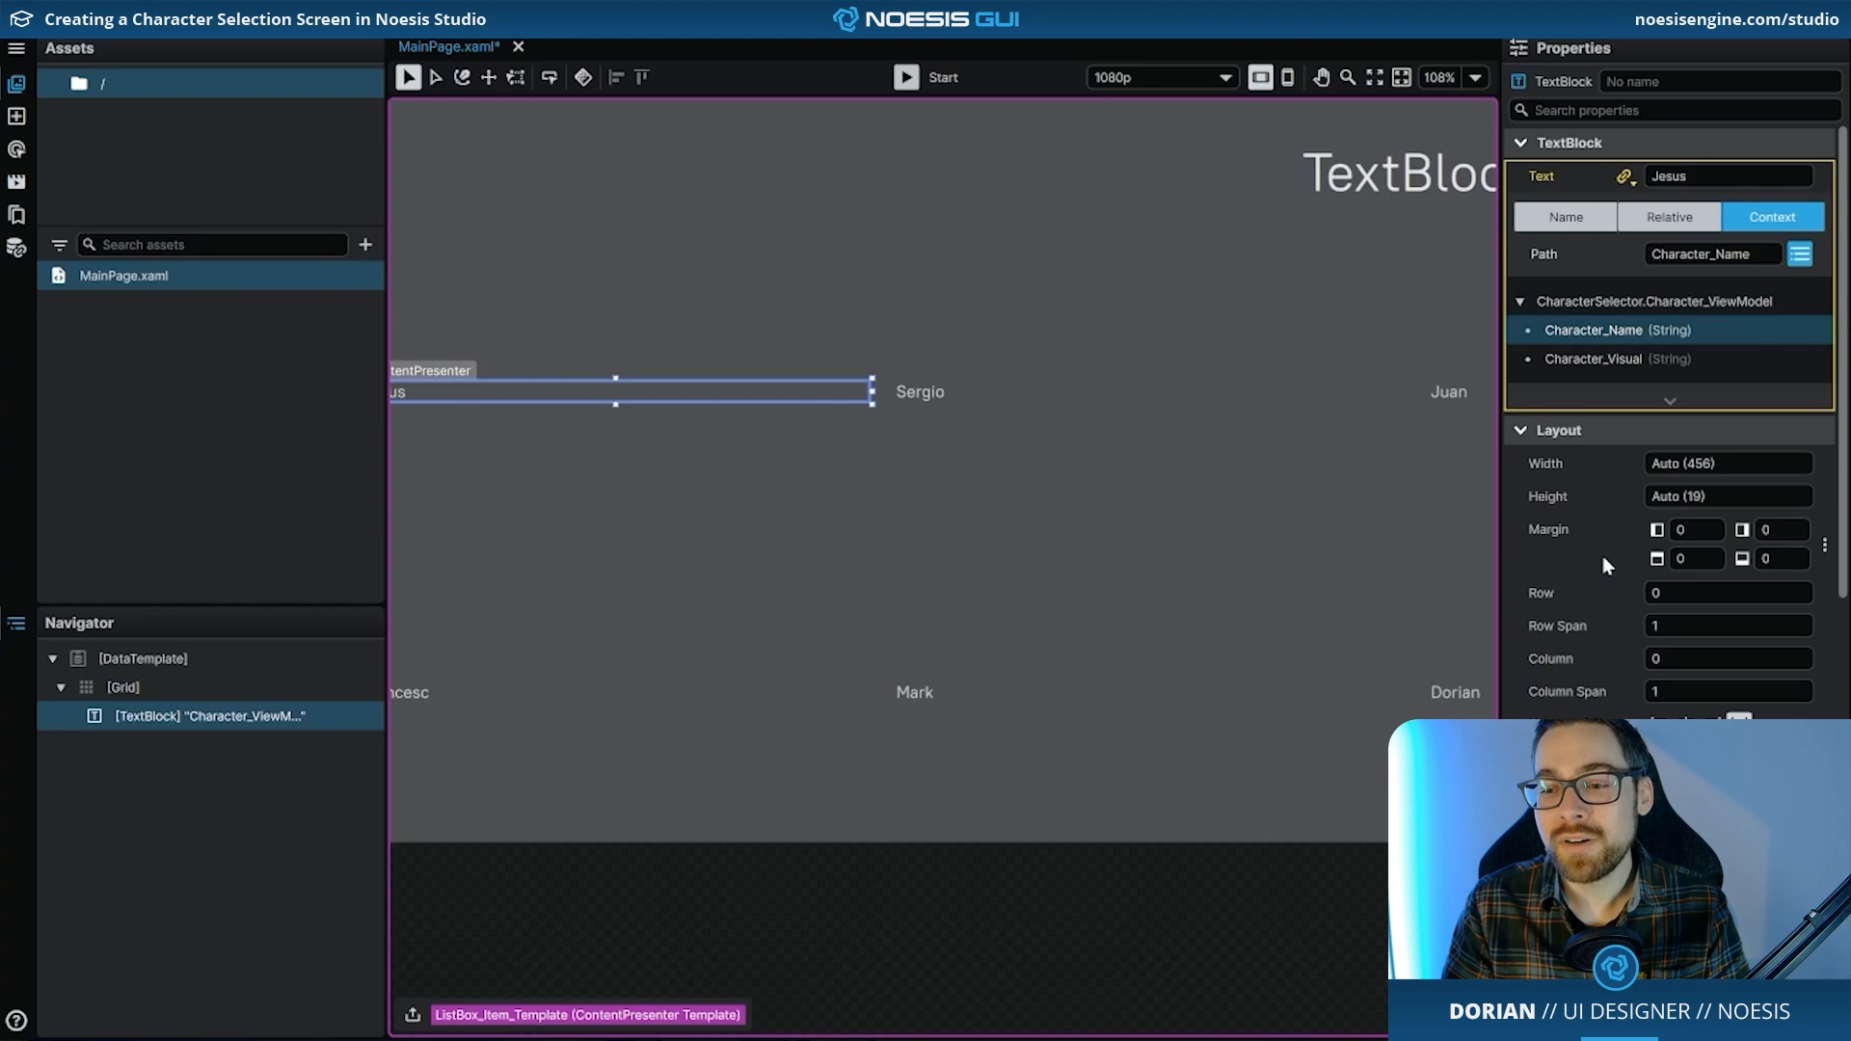
scroll(1604, 558, down, 5)
drag(784, 569, 971, 546)
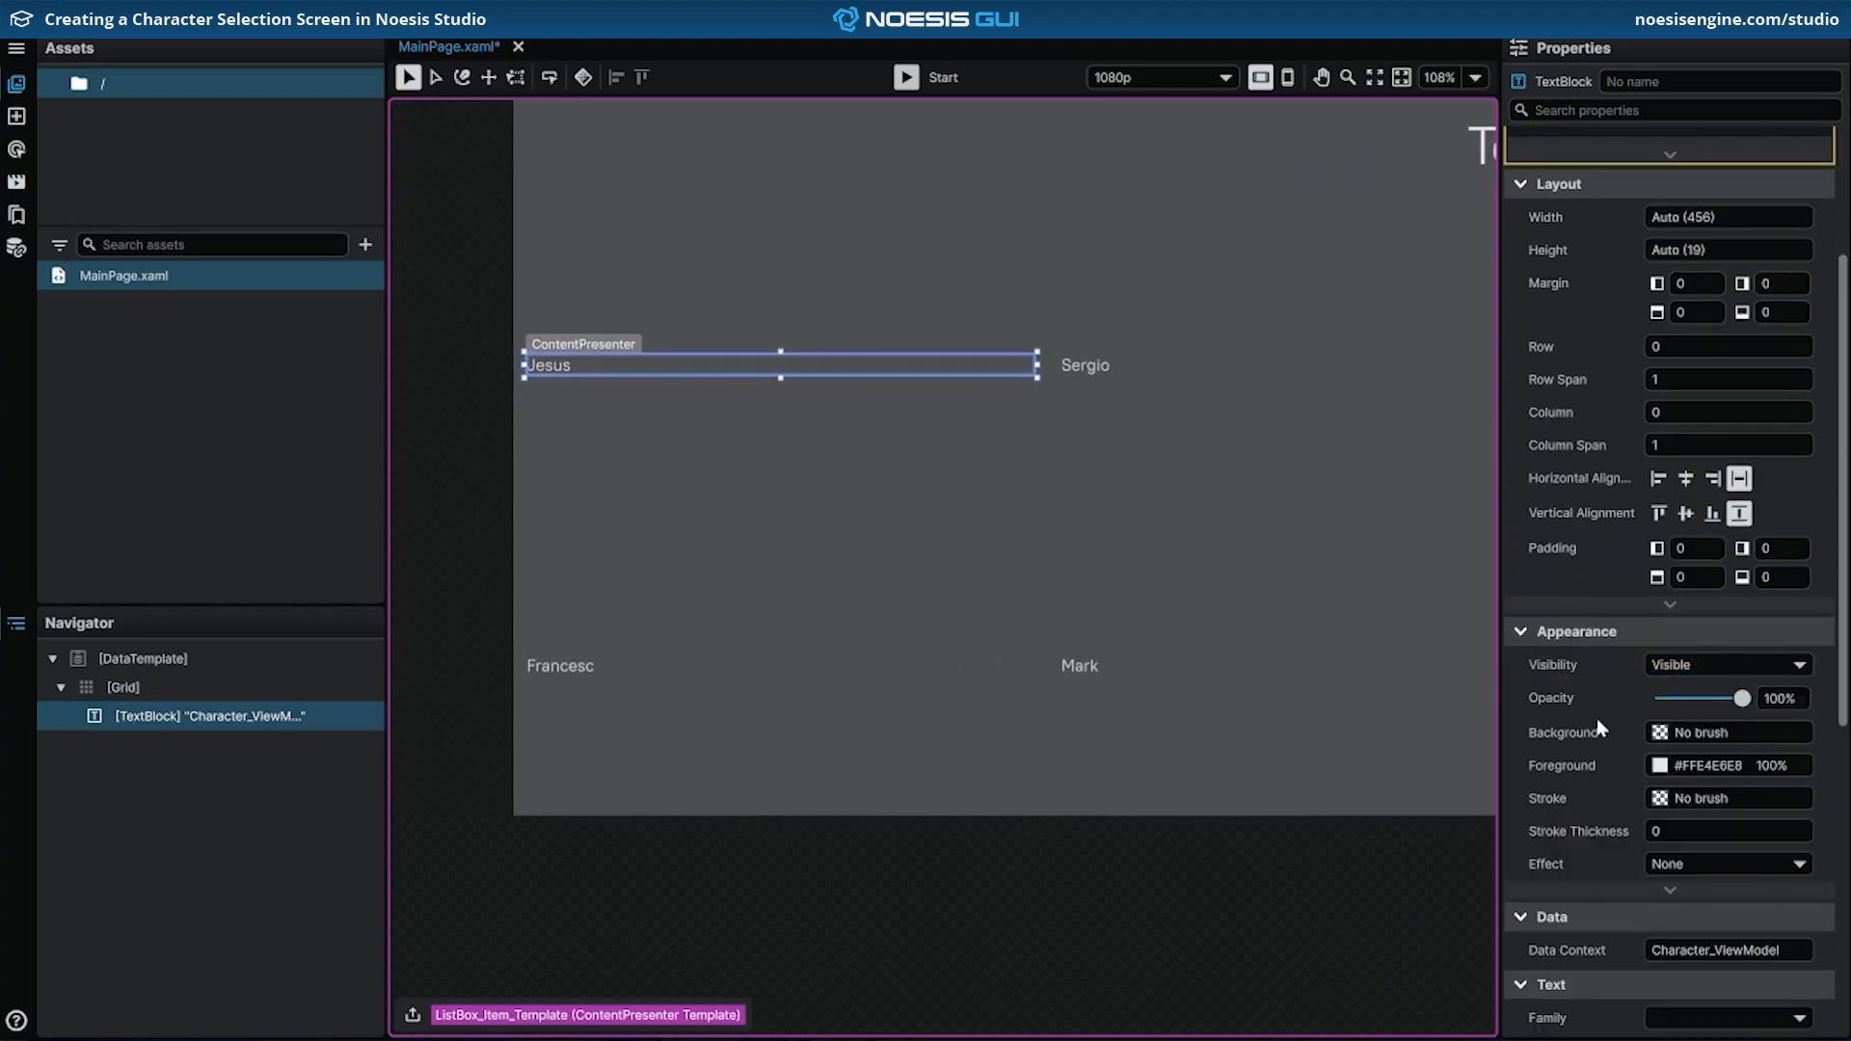
scroll(1601, 729, down, 5)
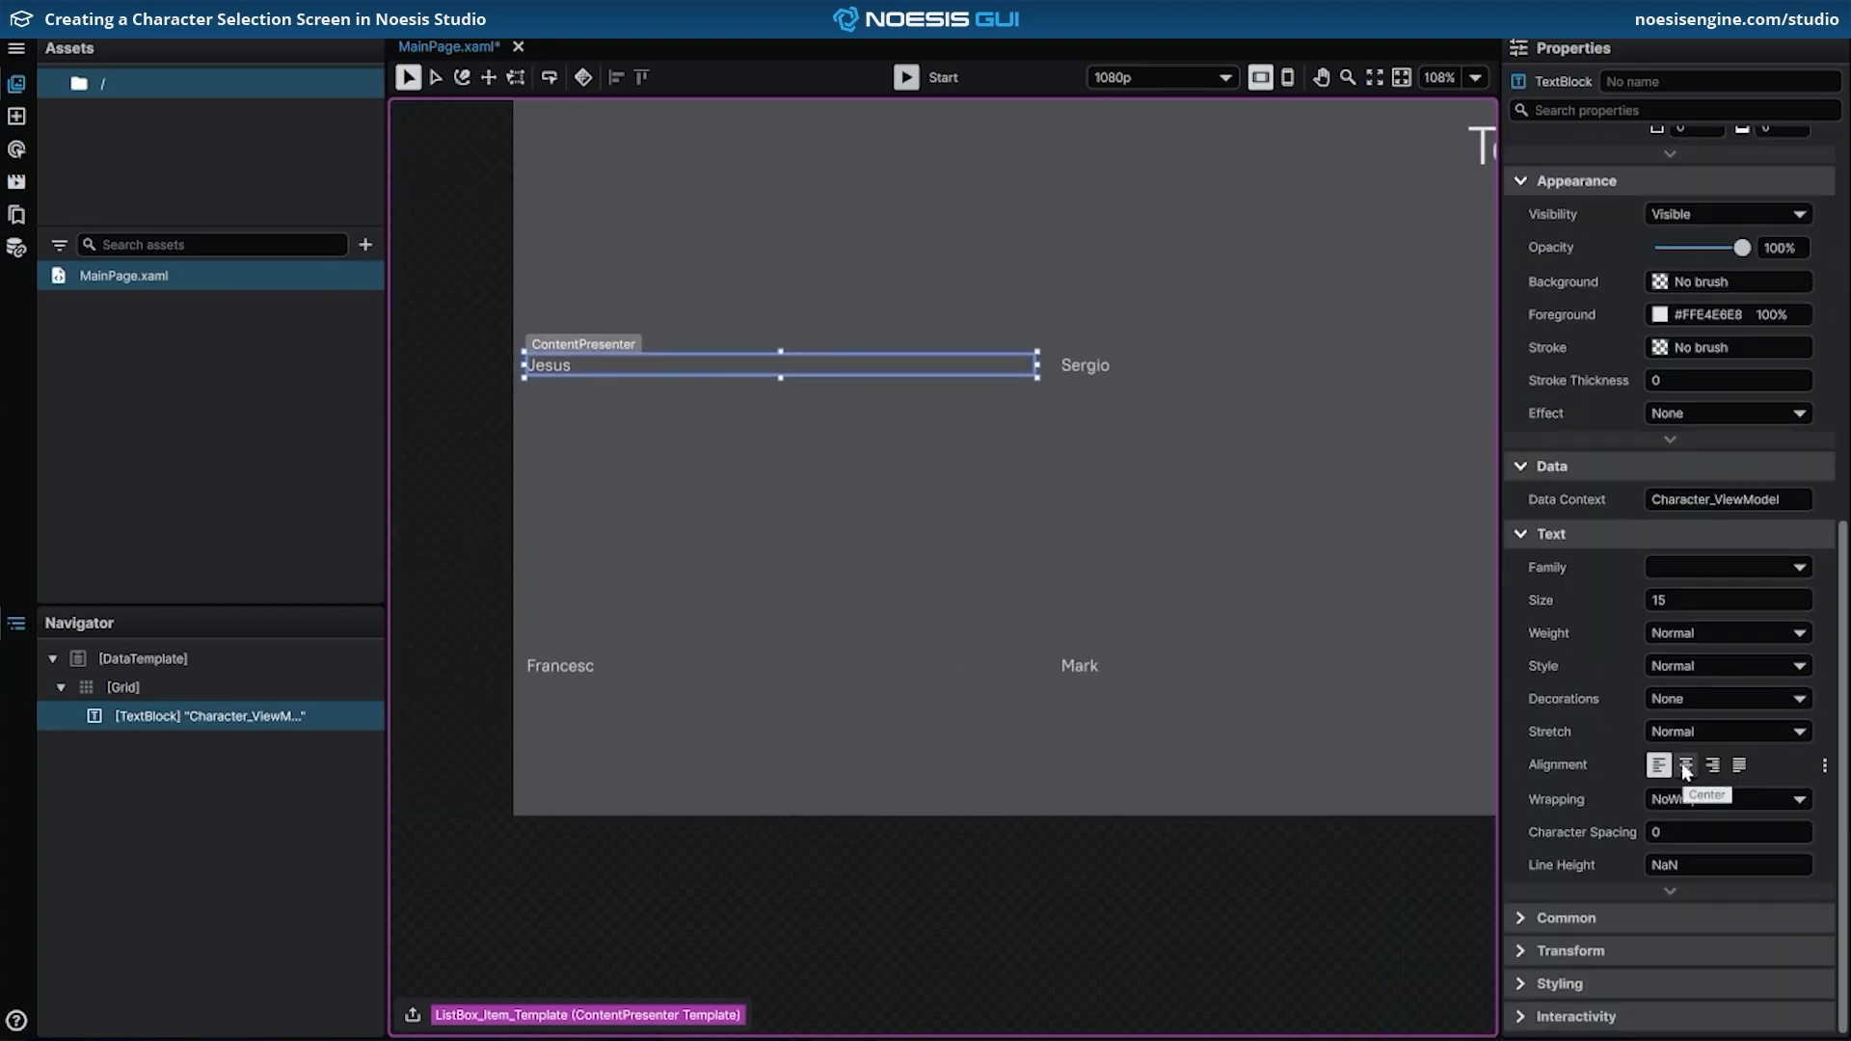
click(1686, 767)
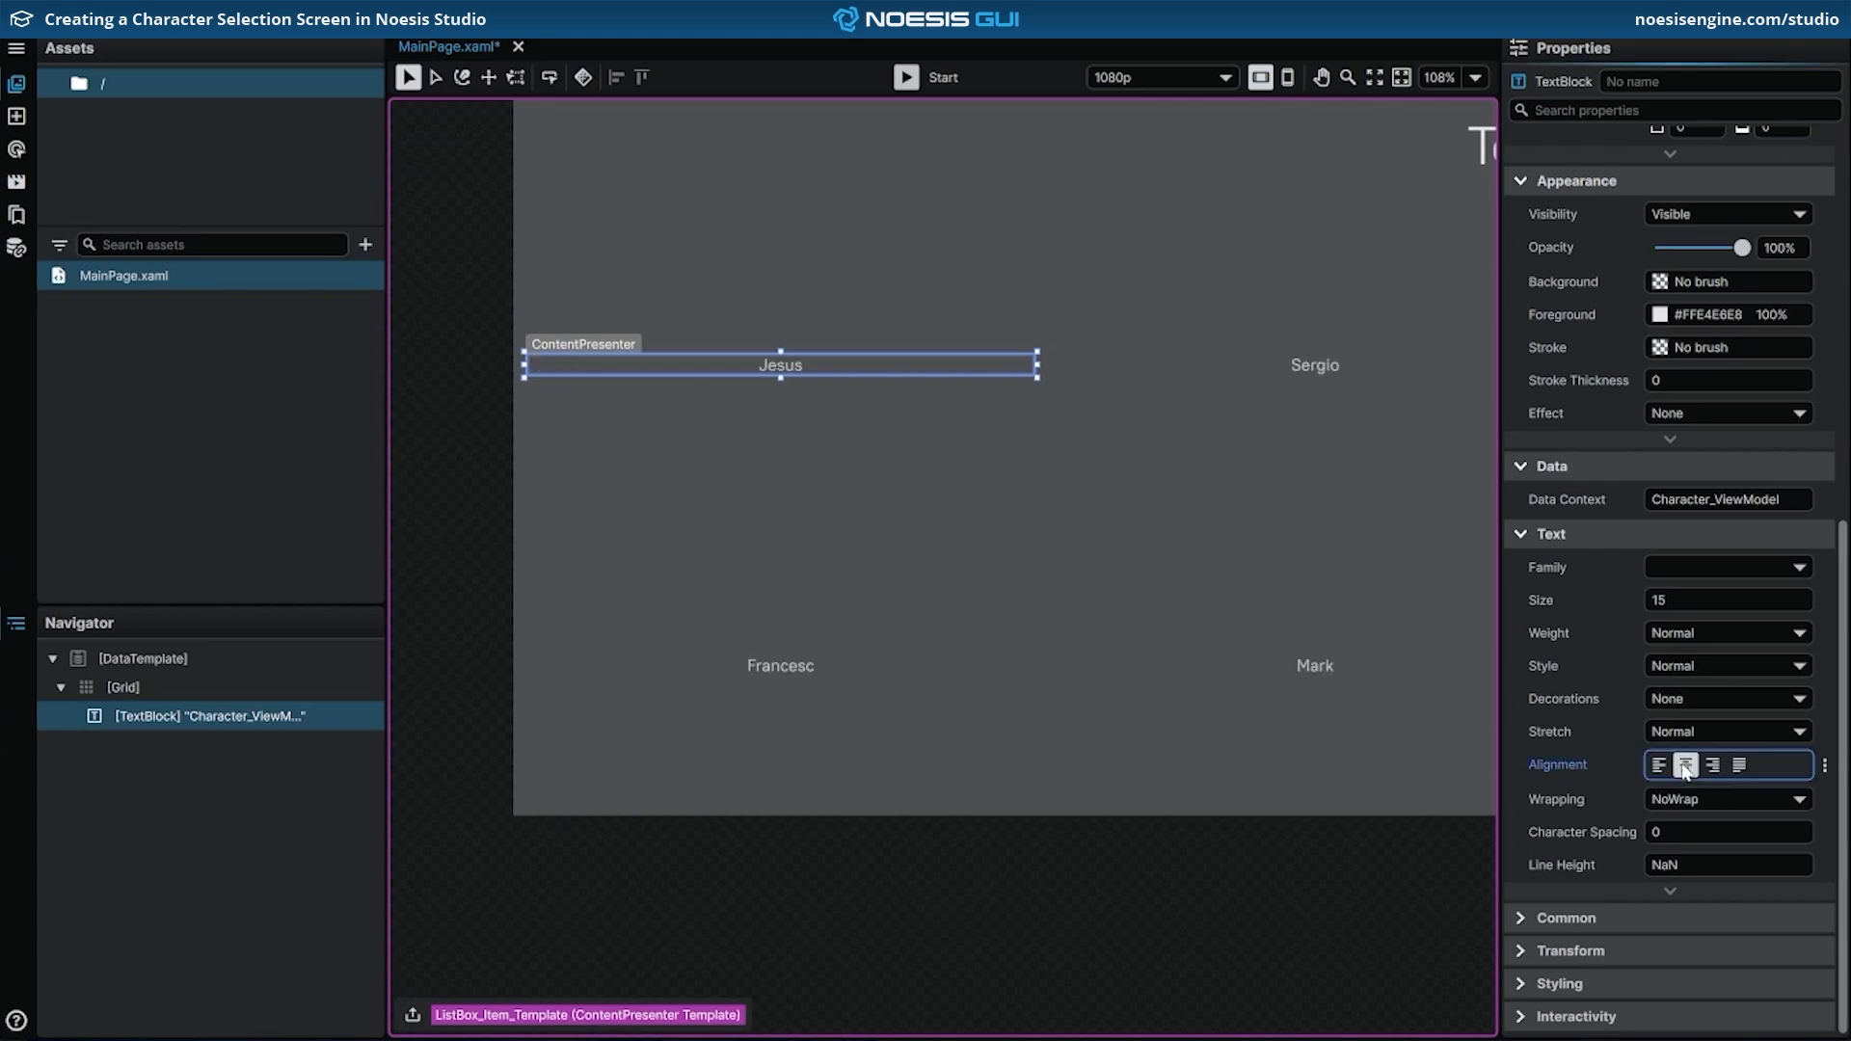
- Rename the TextBlock in the item template's Grid as Character_Name_TextBlock
double_click(212, 716)
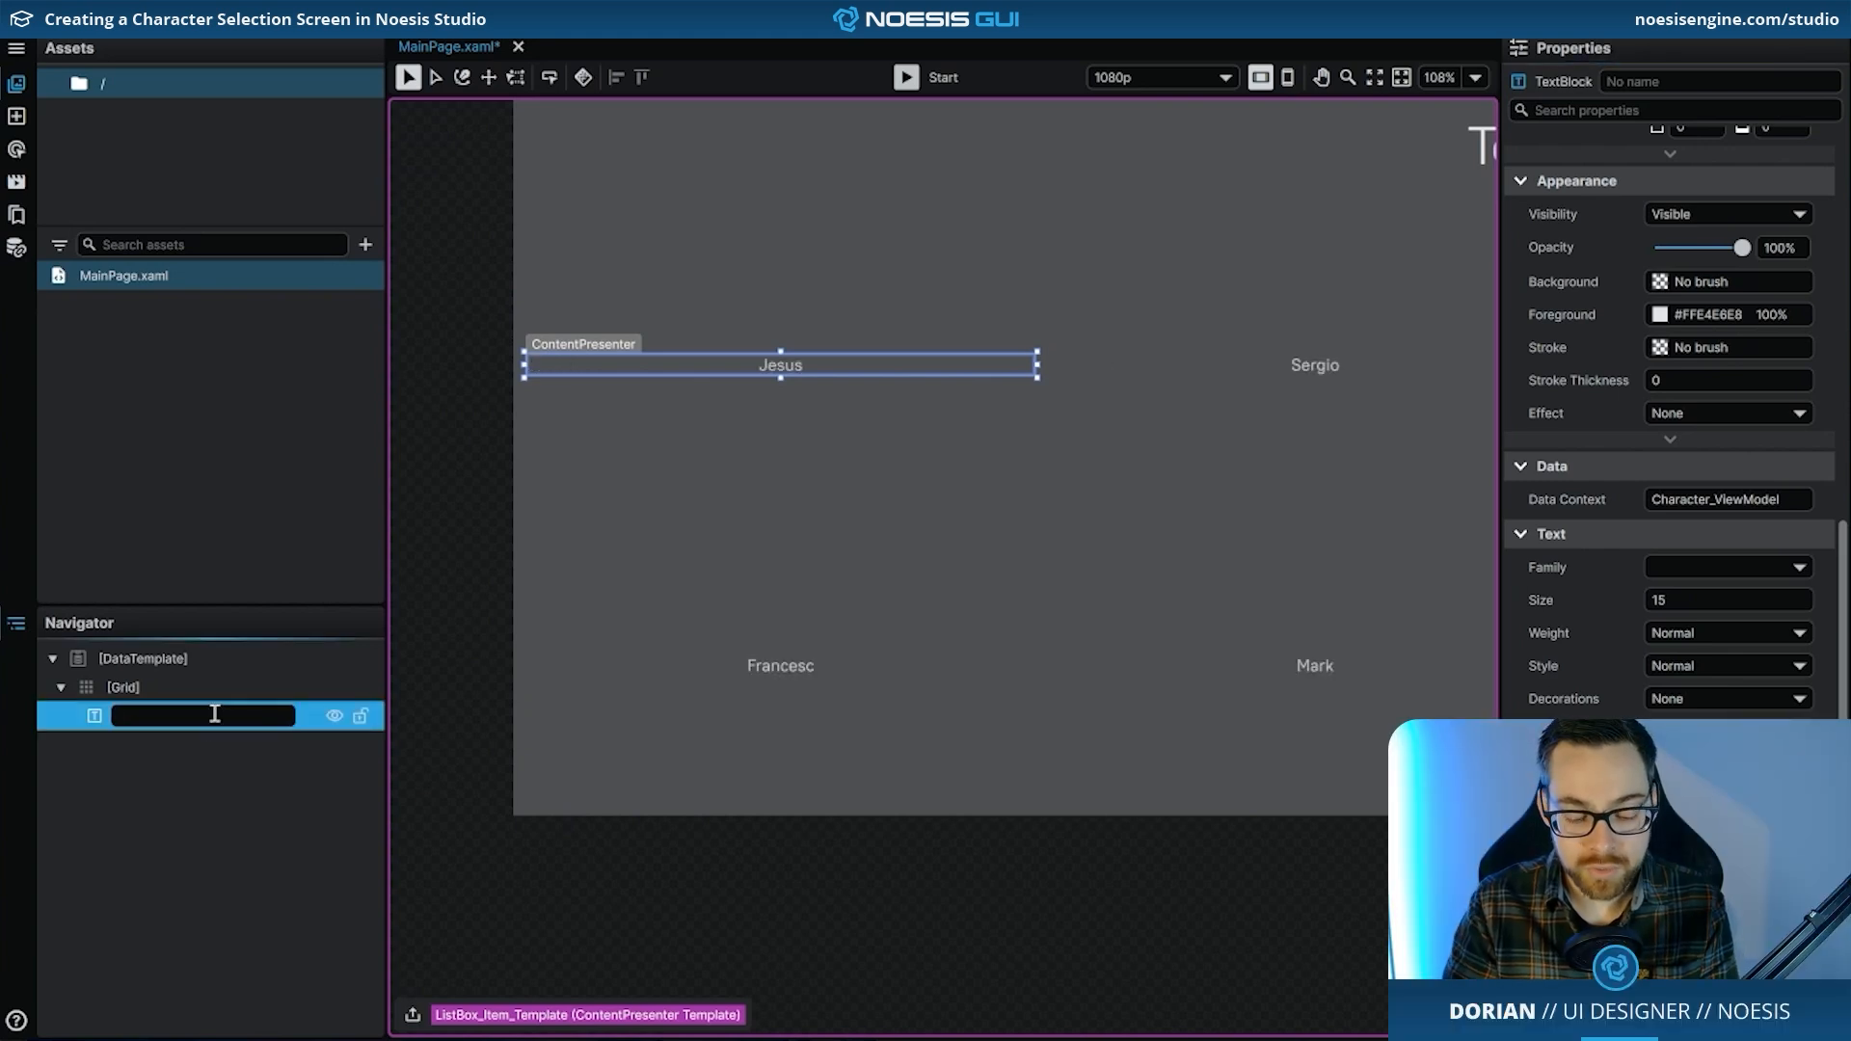
text(Charac)
key(BackSpace)
key(BackSpace)
key(BackSpace)
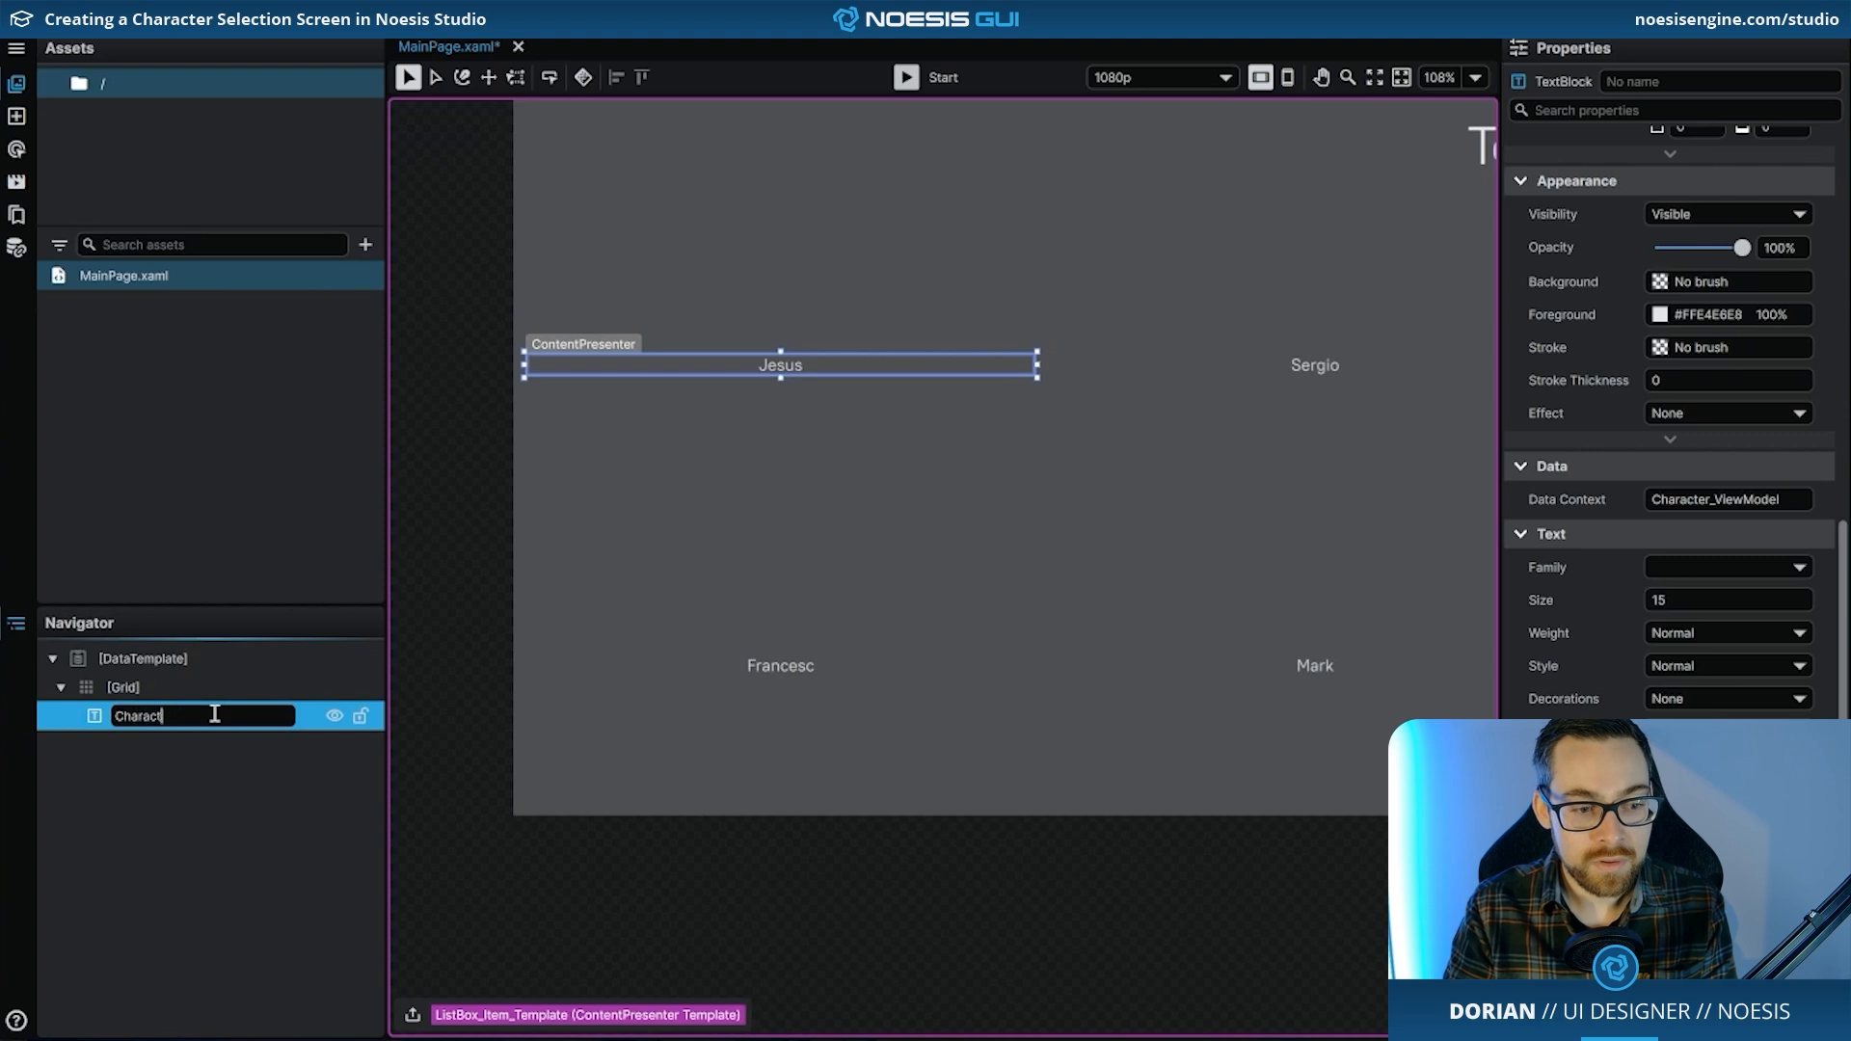
text(er_Name)
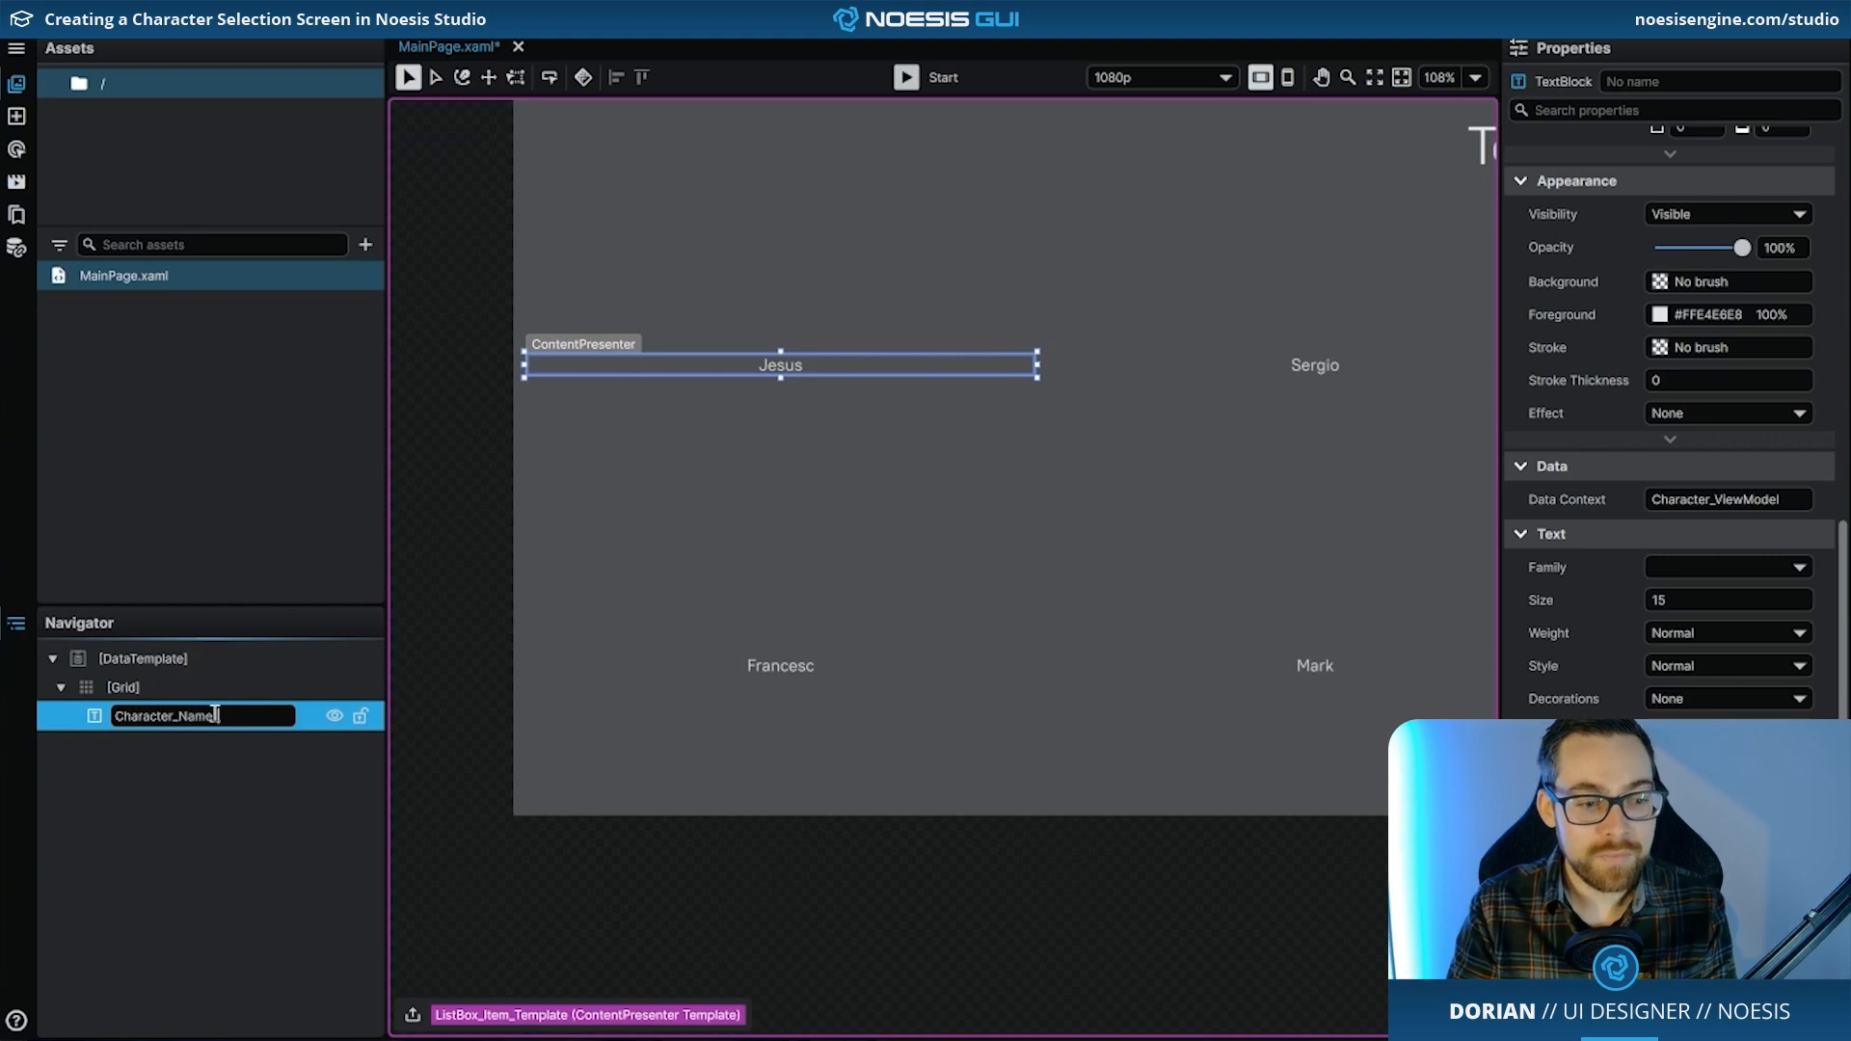
text(_TextBlock)
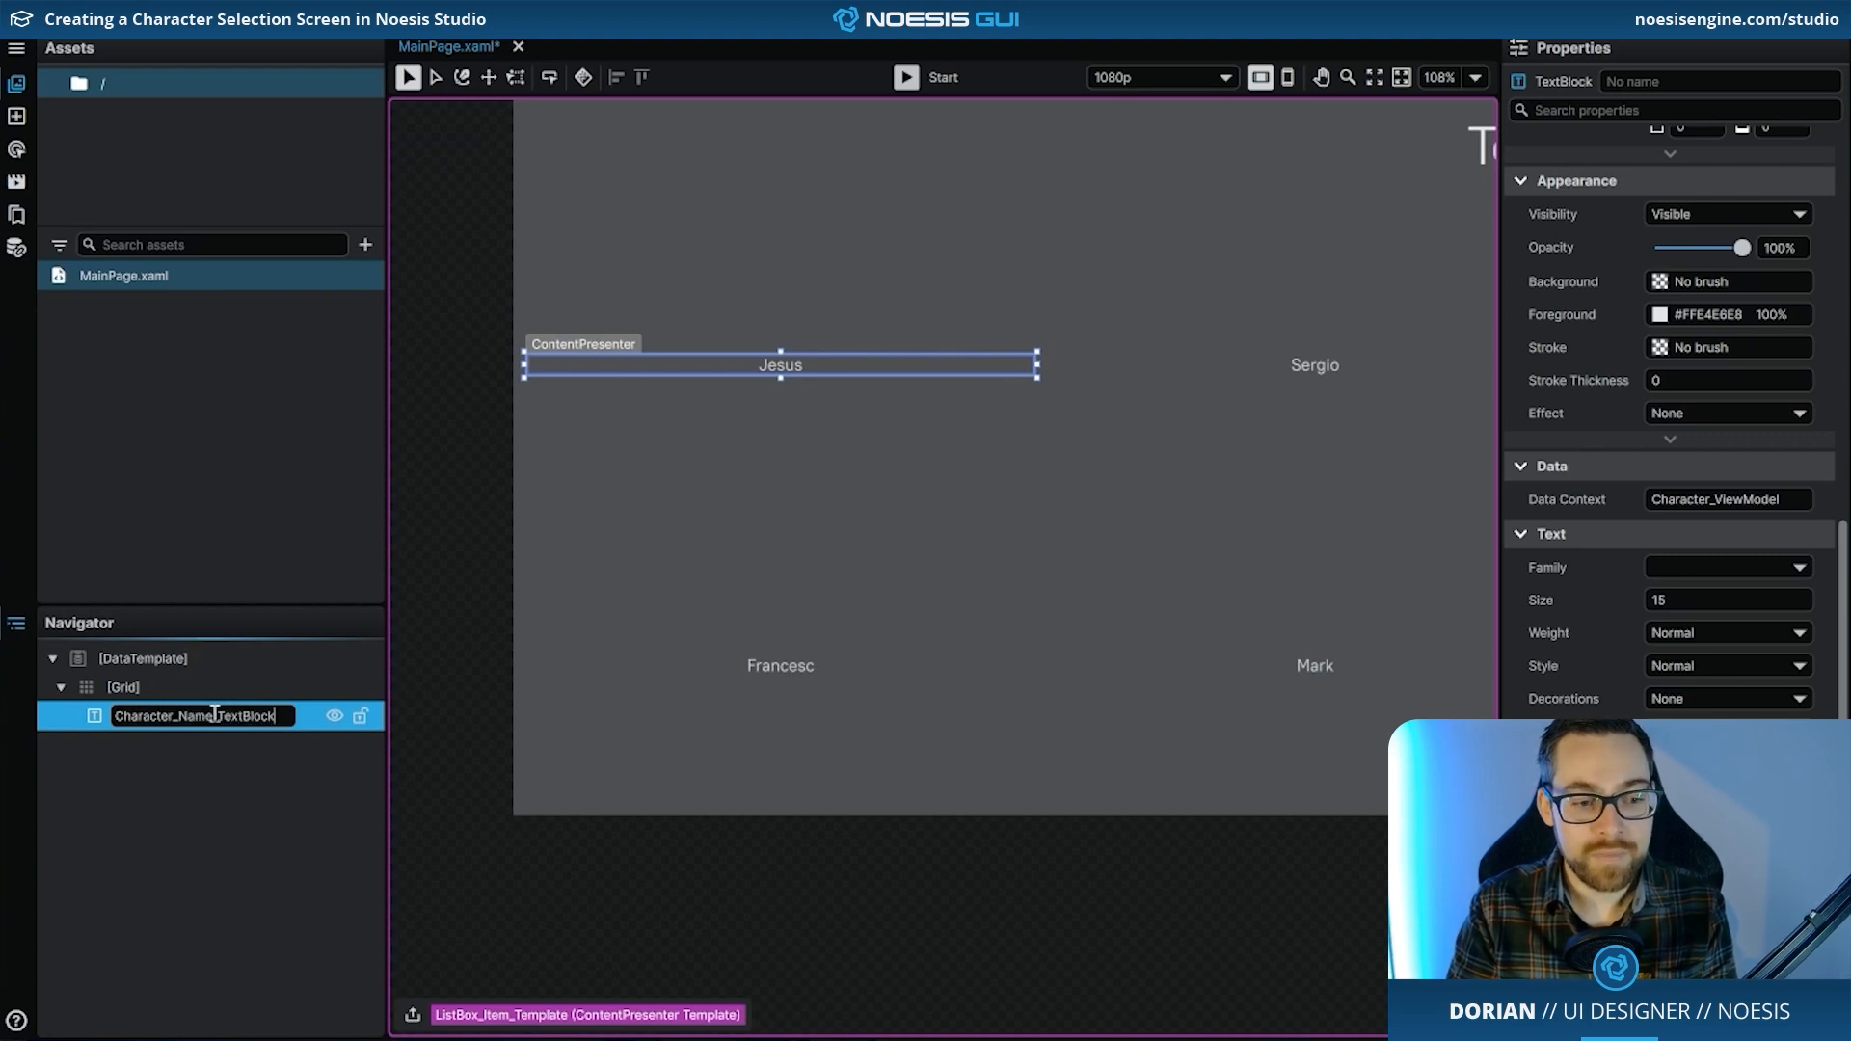
key(Return)
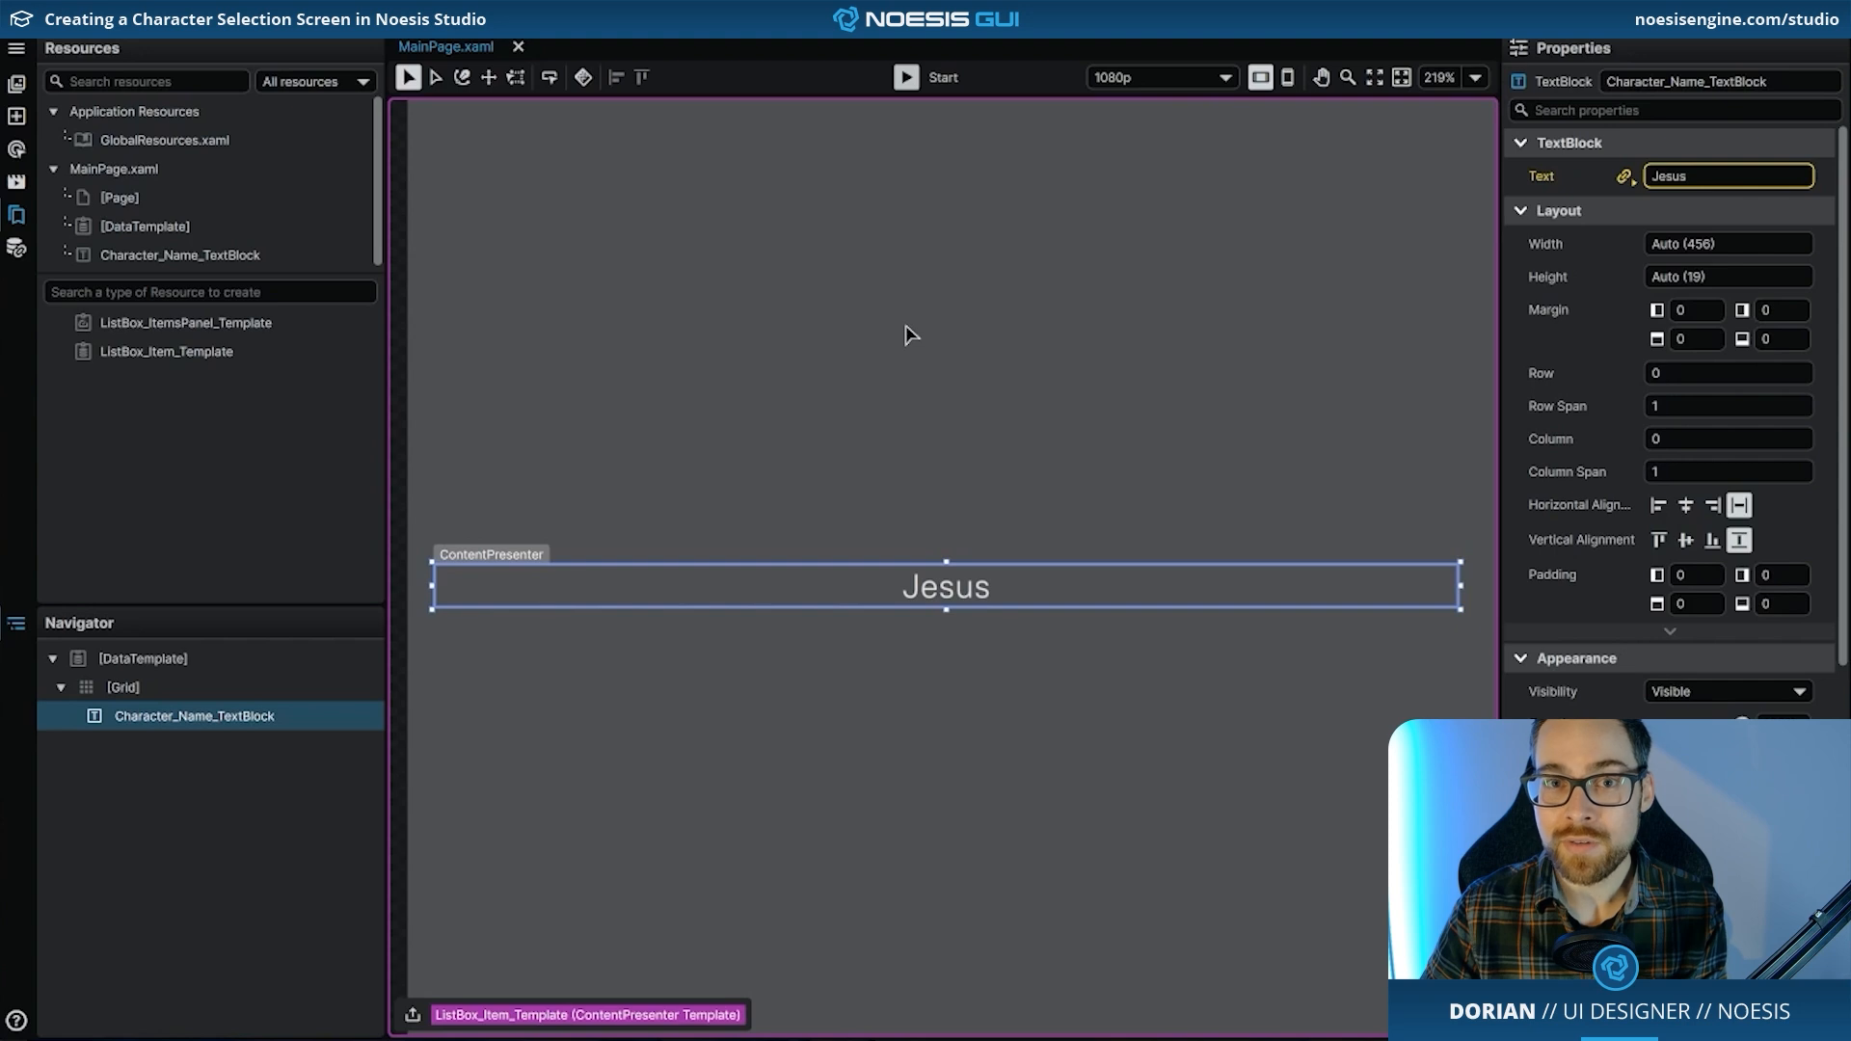
- Split the item template's root Grid into two rows with a horizontal divider
click(201, 678)
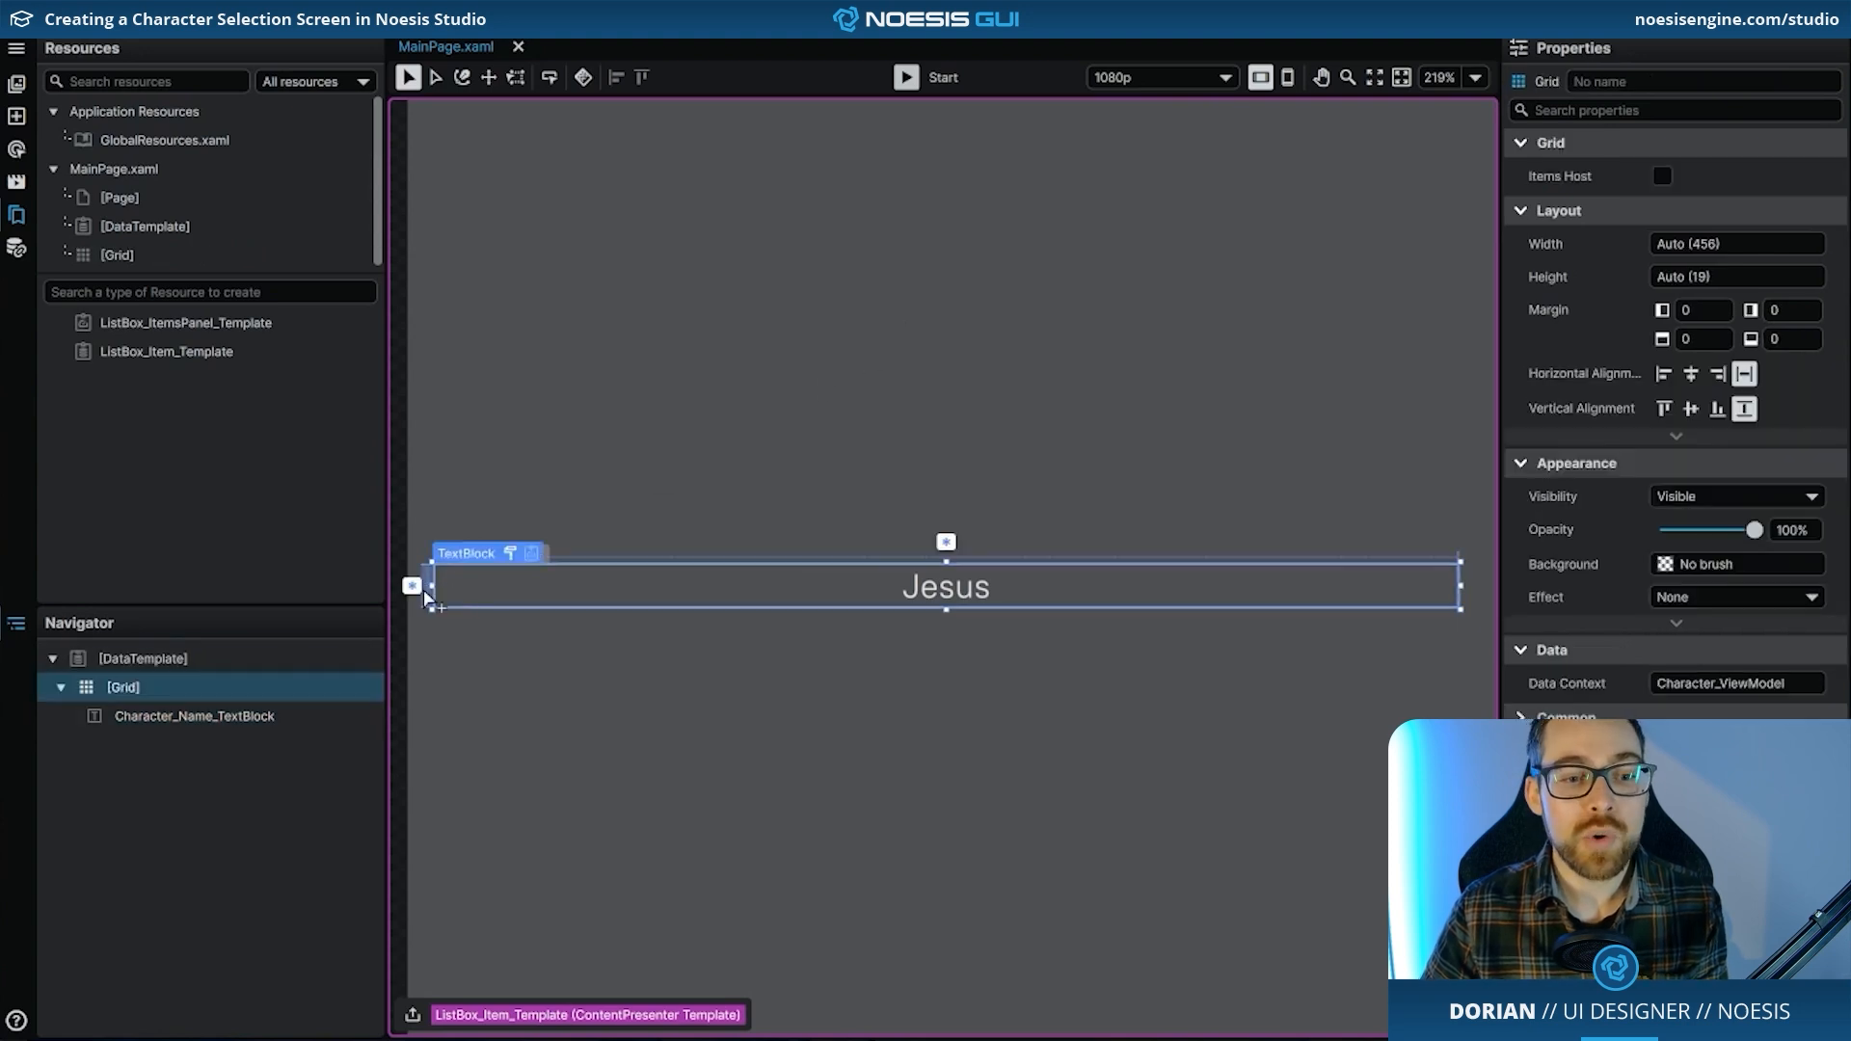
scroll(425, 592, up, 10)
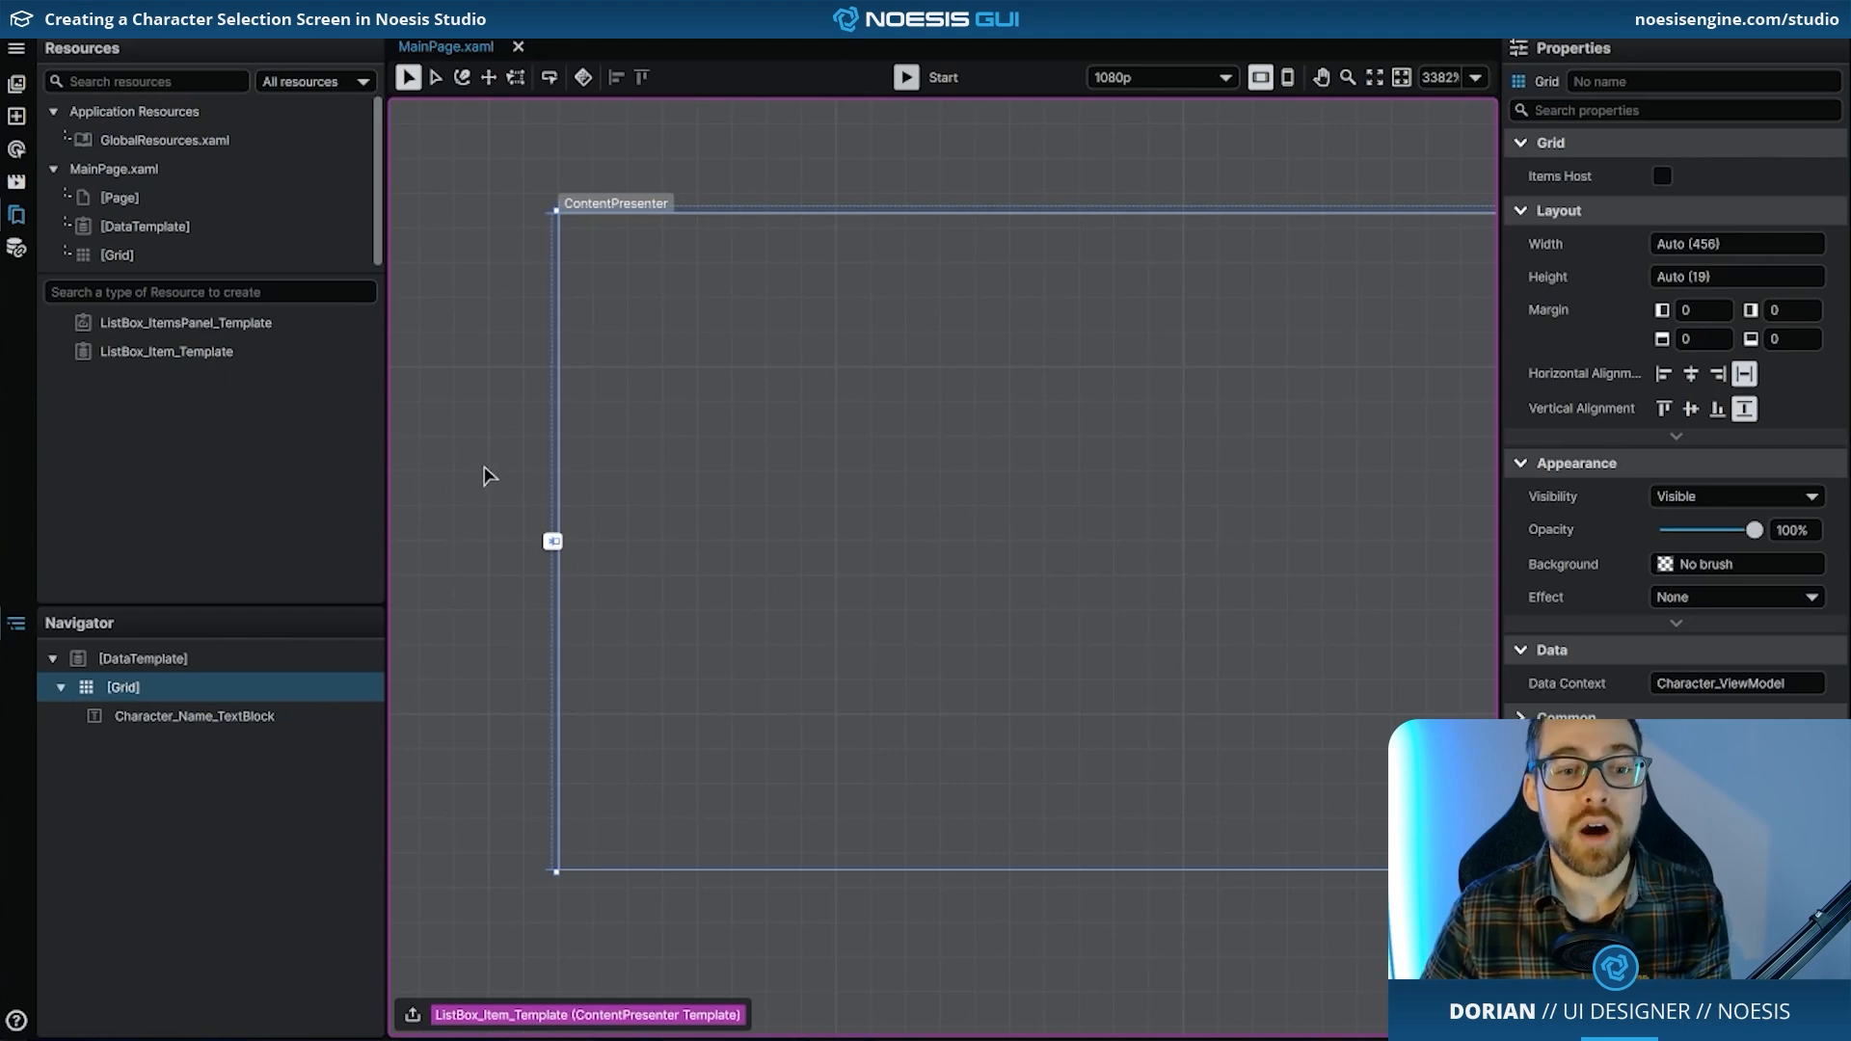
click(554, 447)
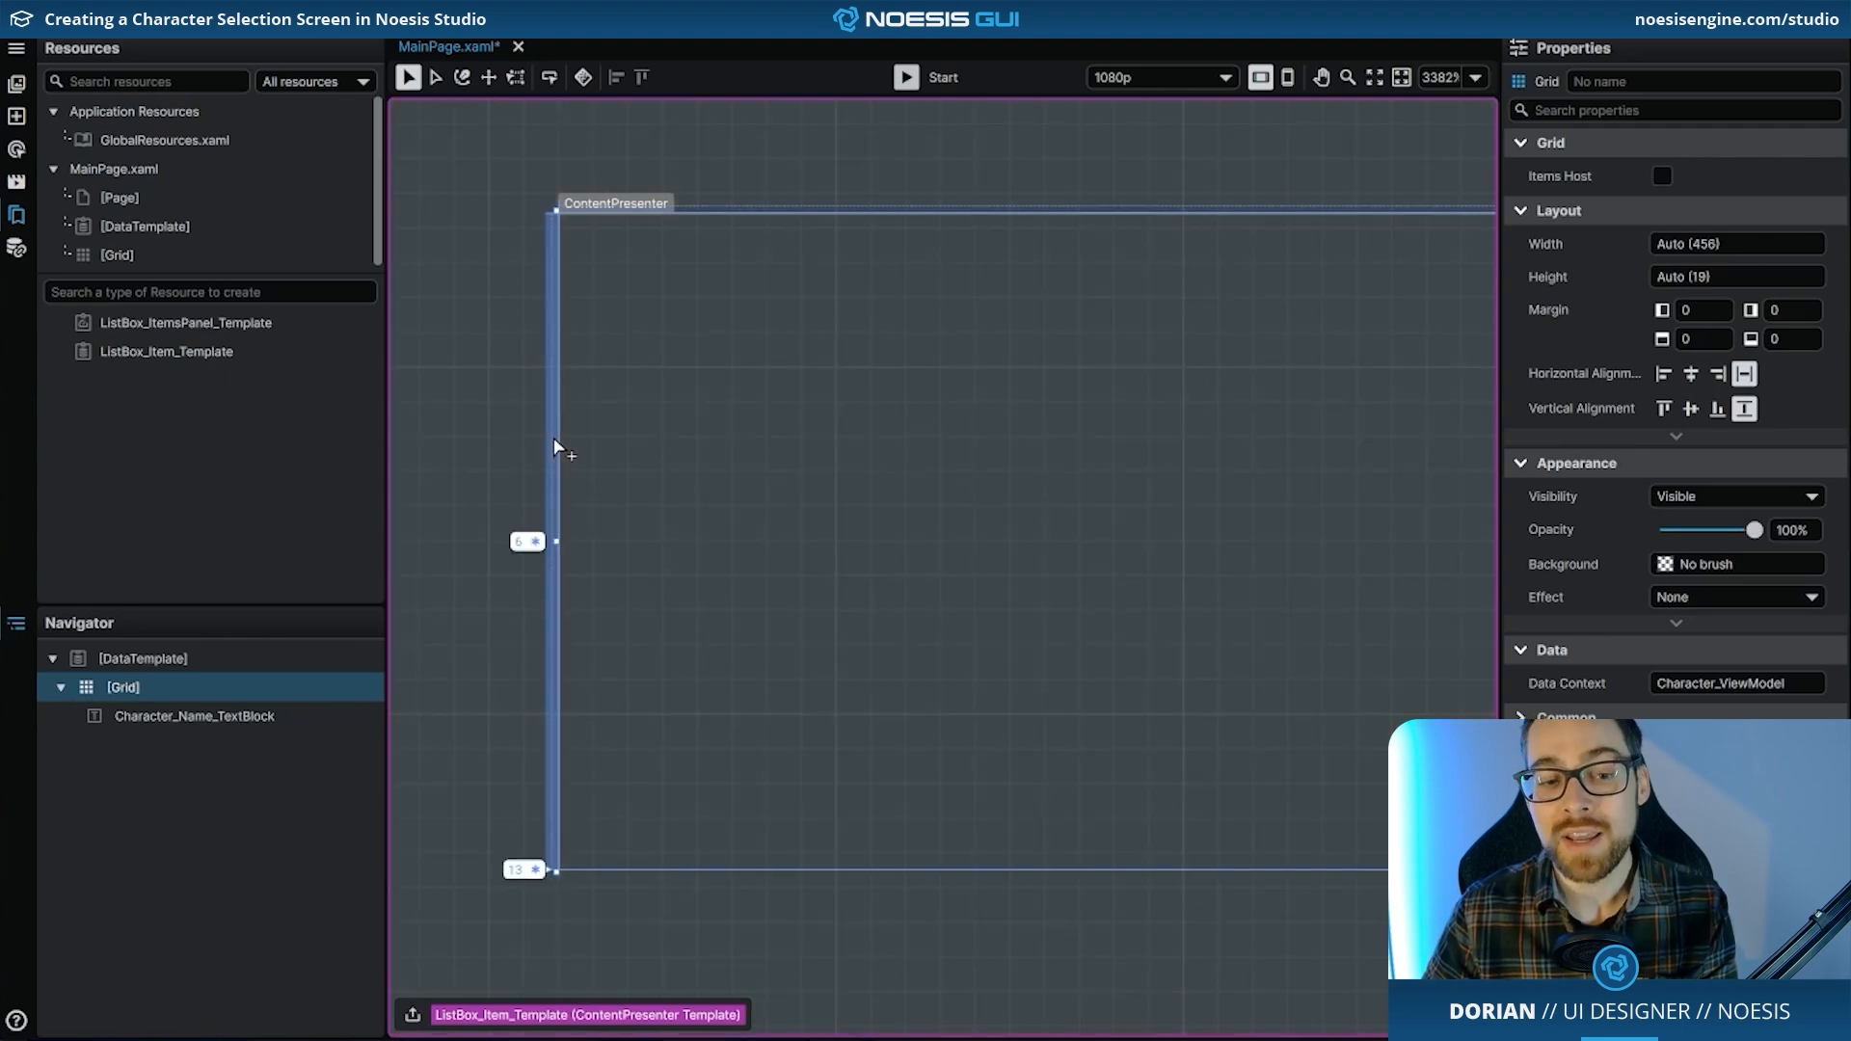
- Set the Grid's upper row height to 1 star and its lower row height to Auto
double_click(527, 542)
text(1)
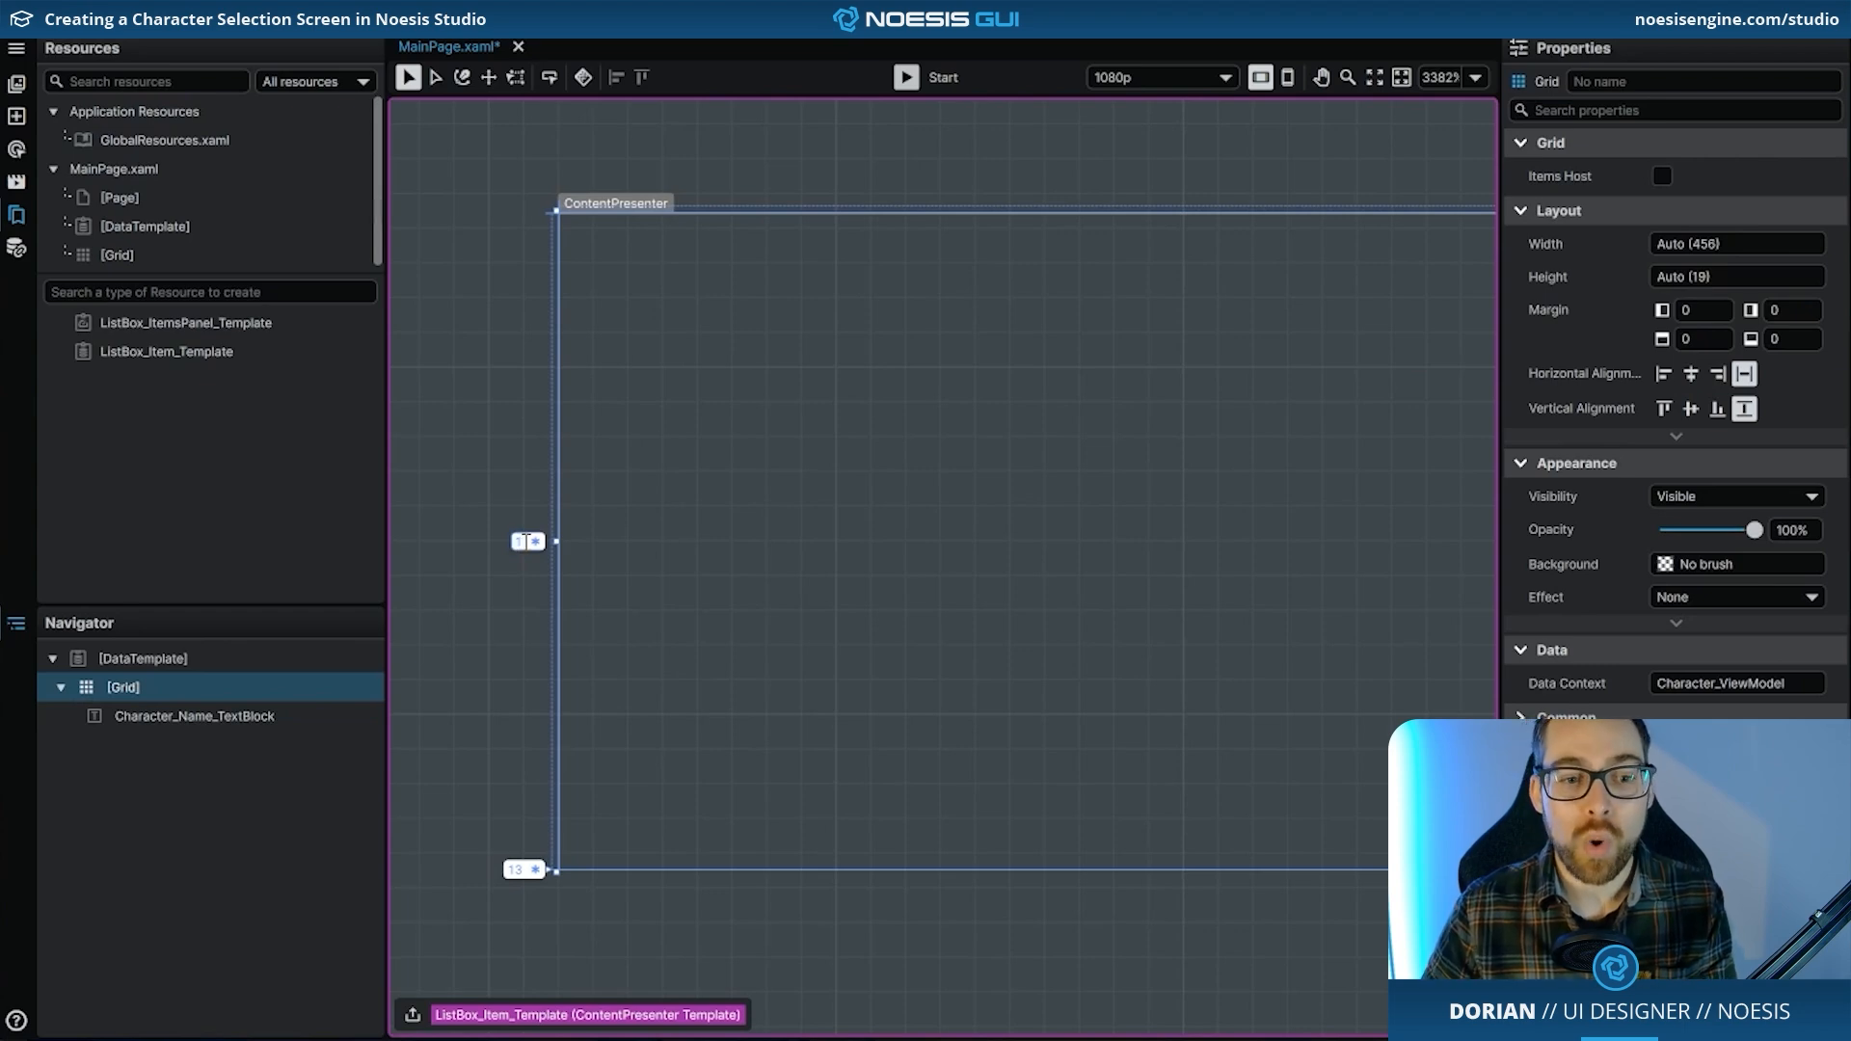
key(Return)
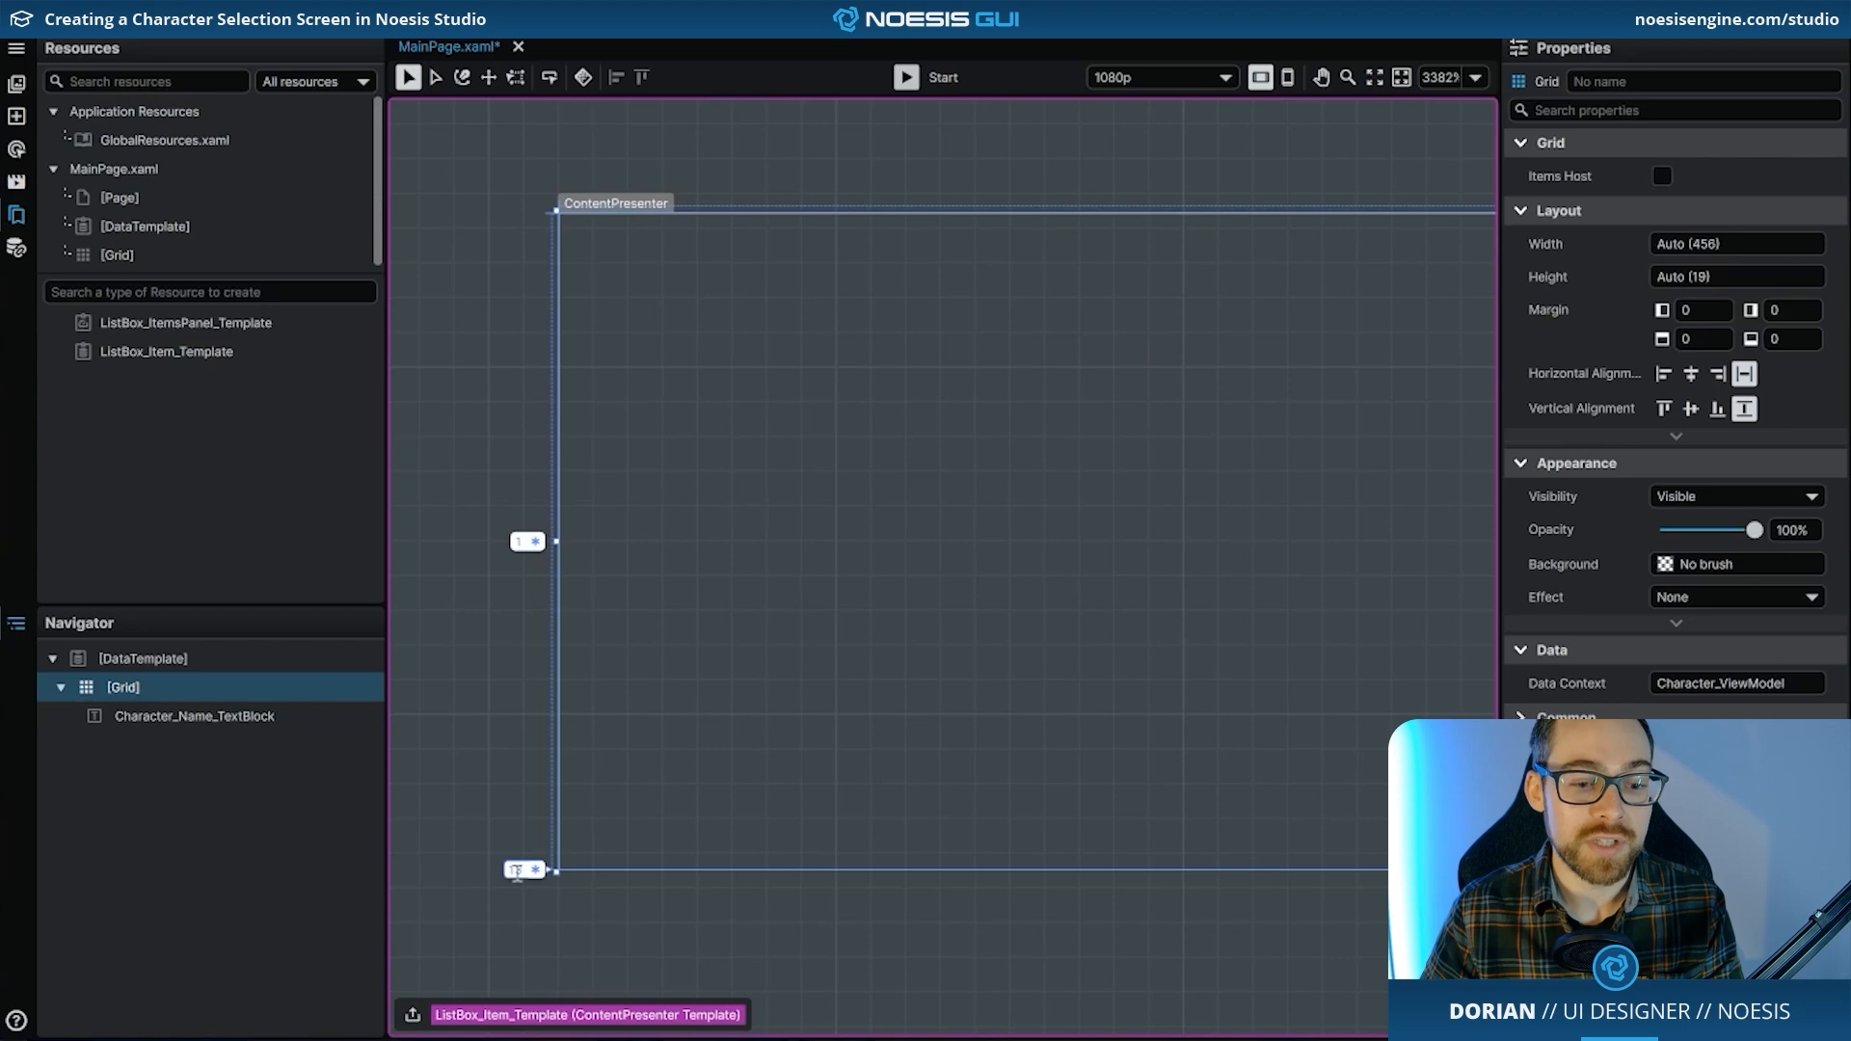
click(536, 870)
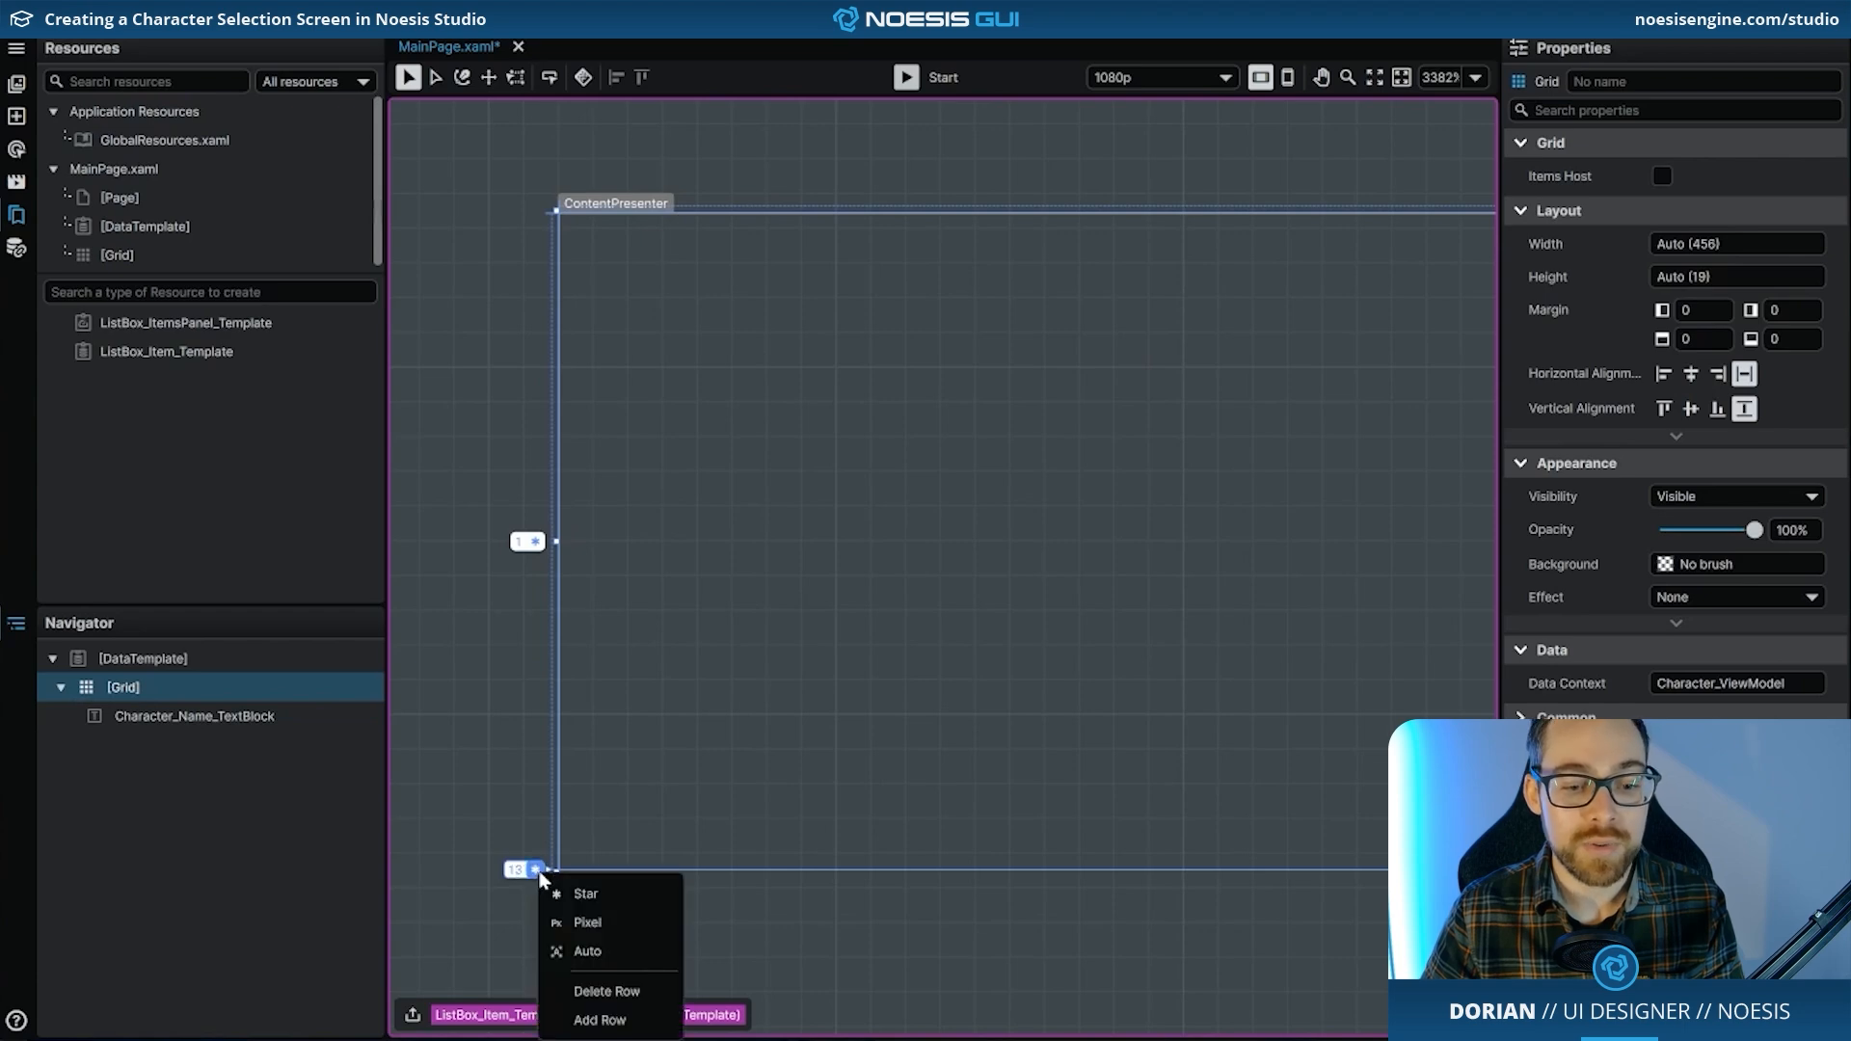
click(603, 950)
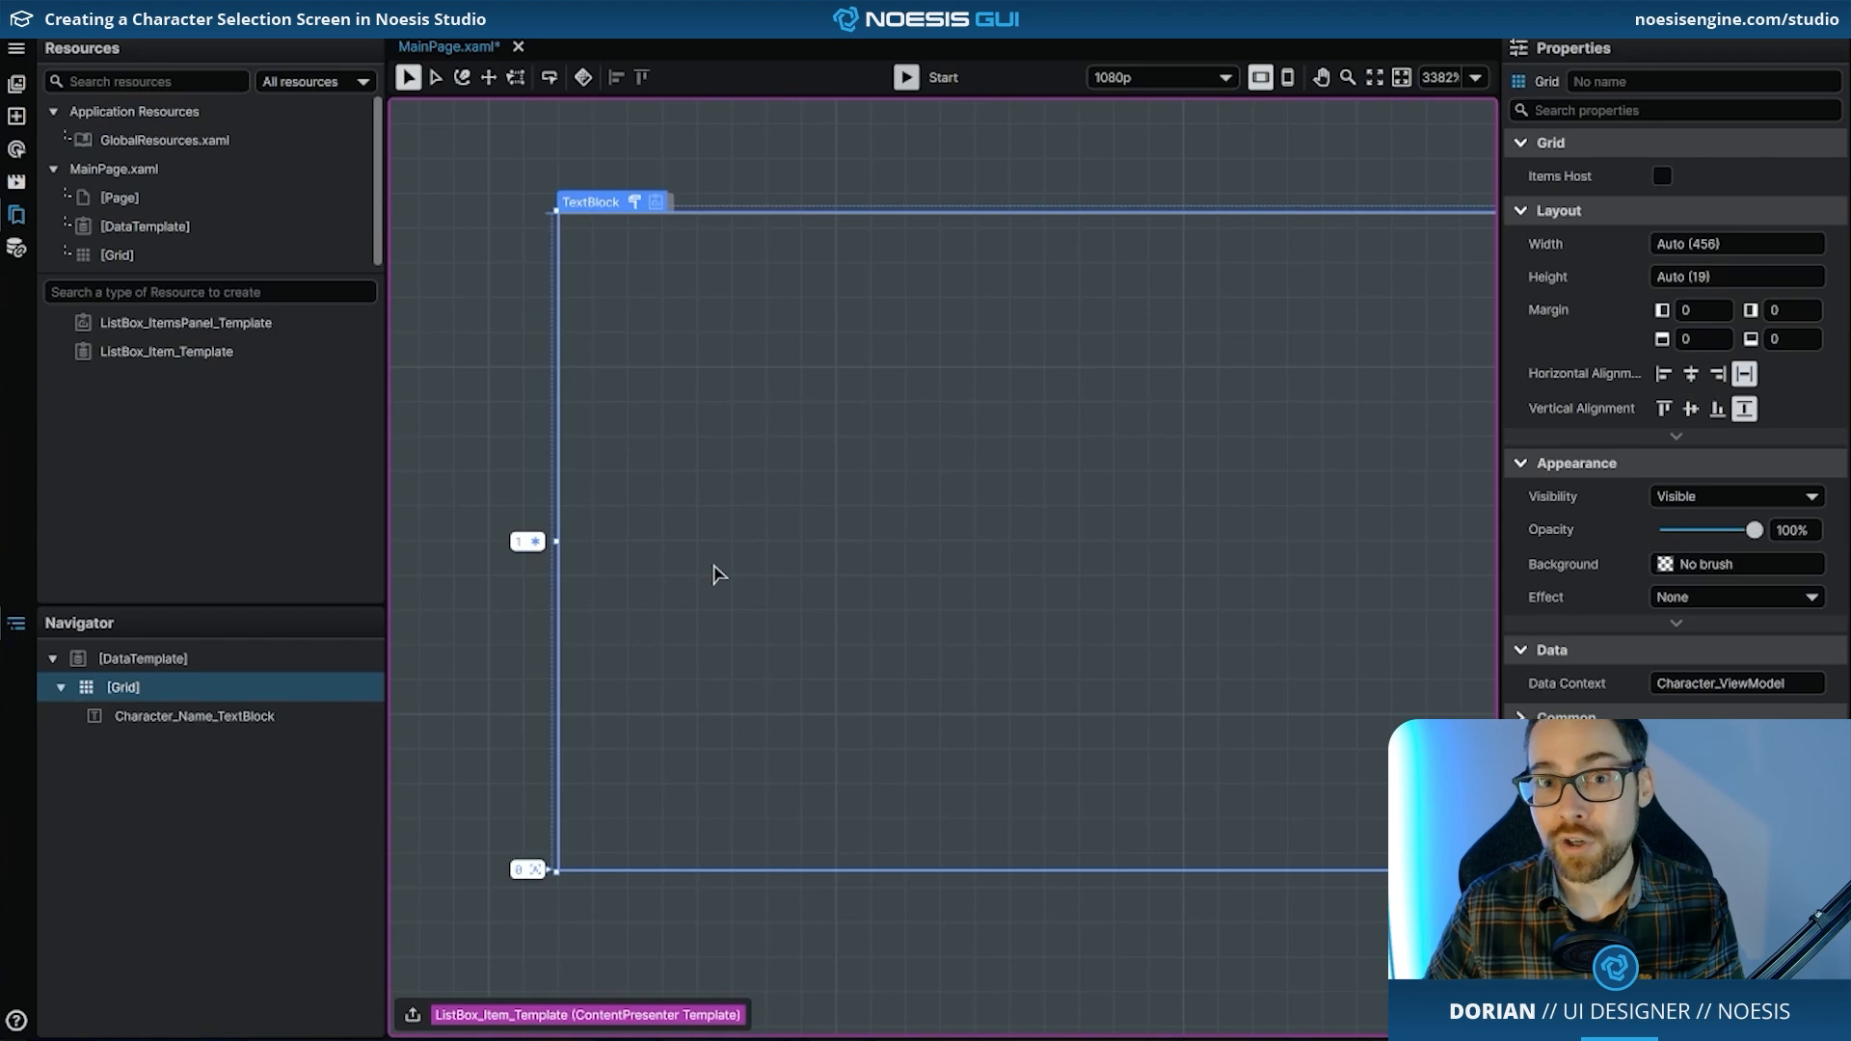
- Reset the width and height of Character_Name_TextBlock to Auto and clear its local margin value
click(191, 730)
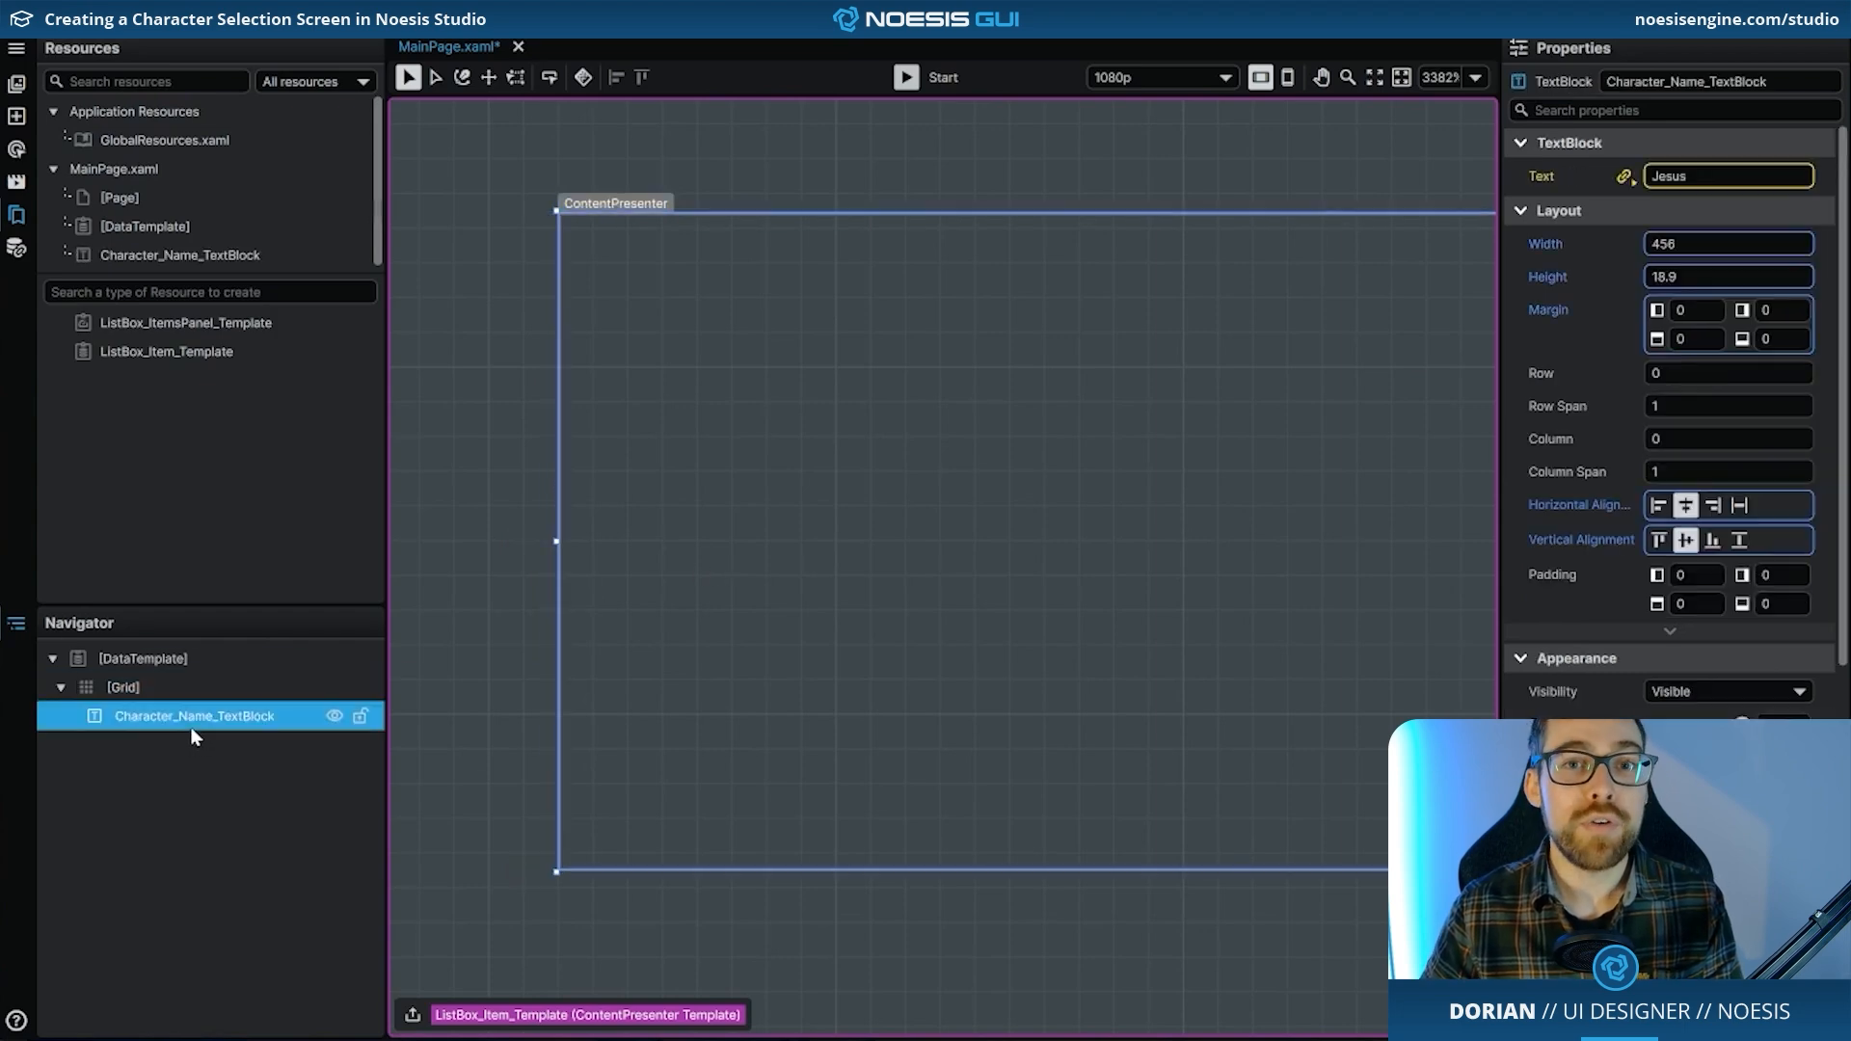
scroll(1031, 484, down, 10)
drag(1298, 498, 921, 512)
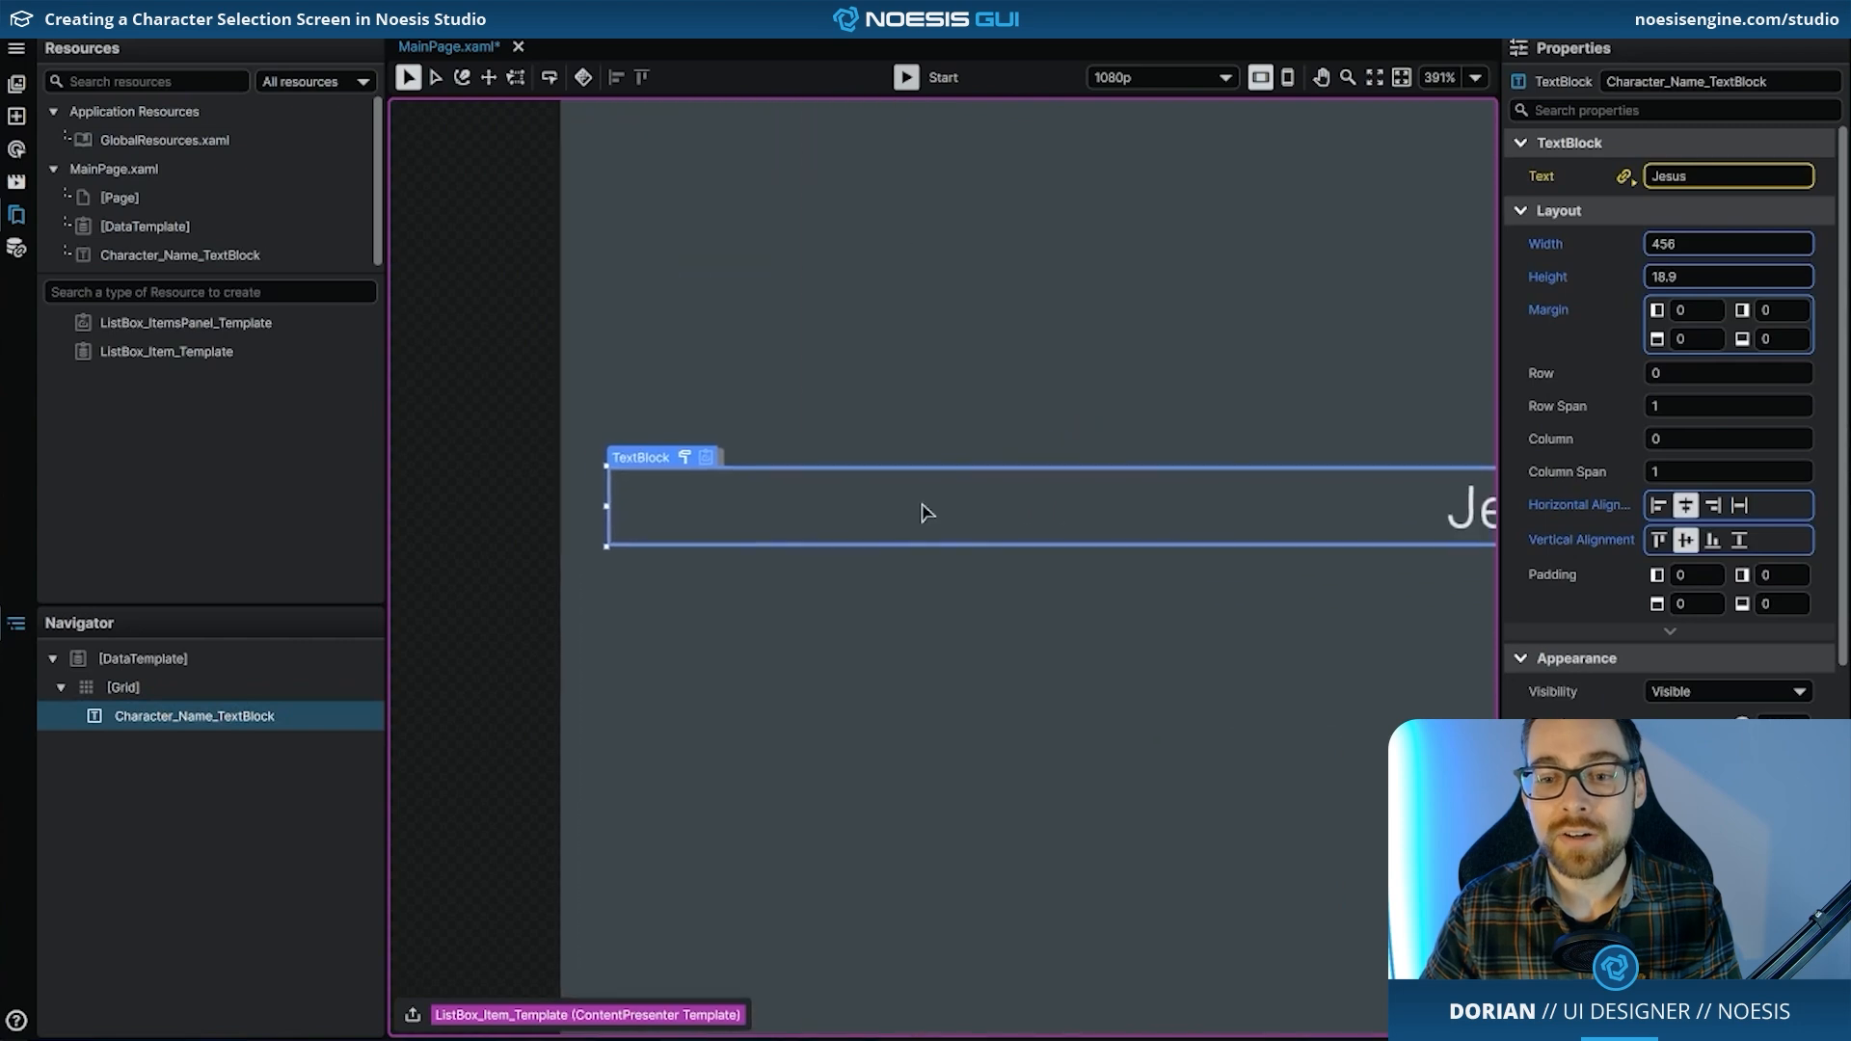
drag(1277, 501, 772, 541)
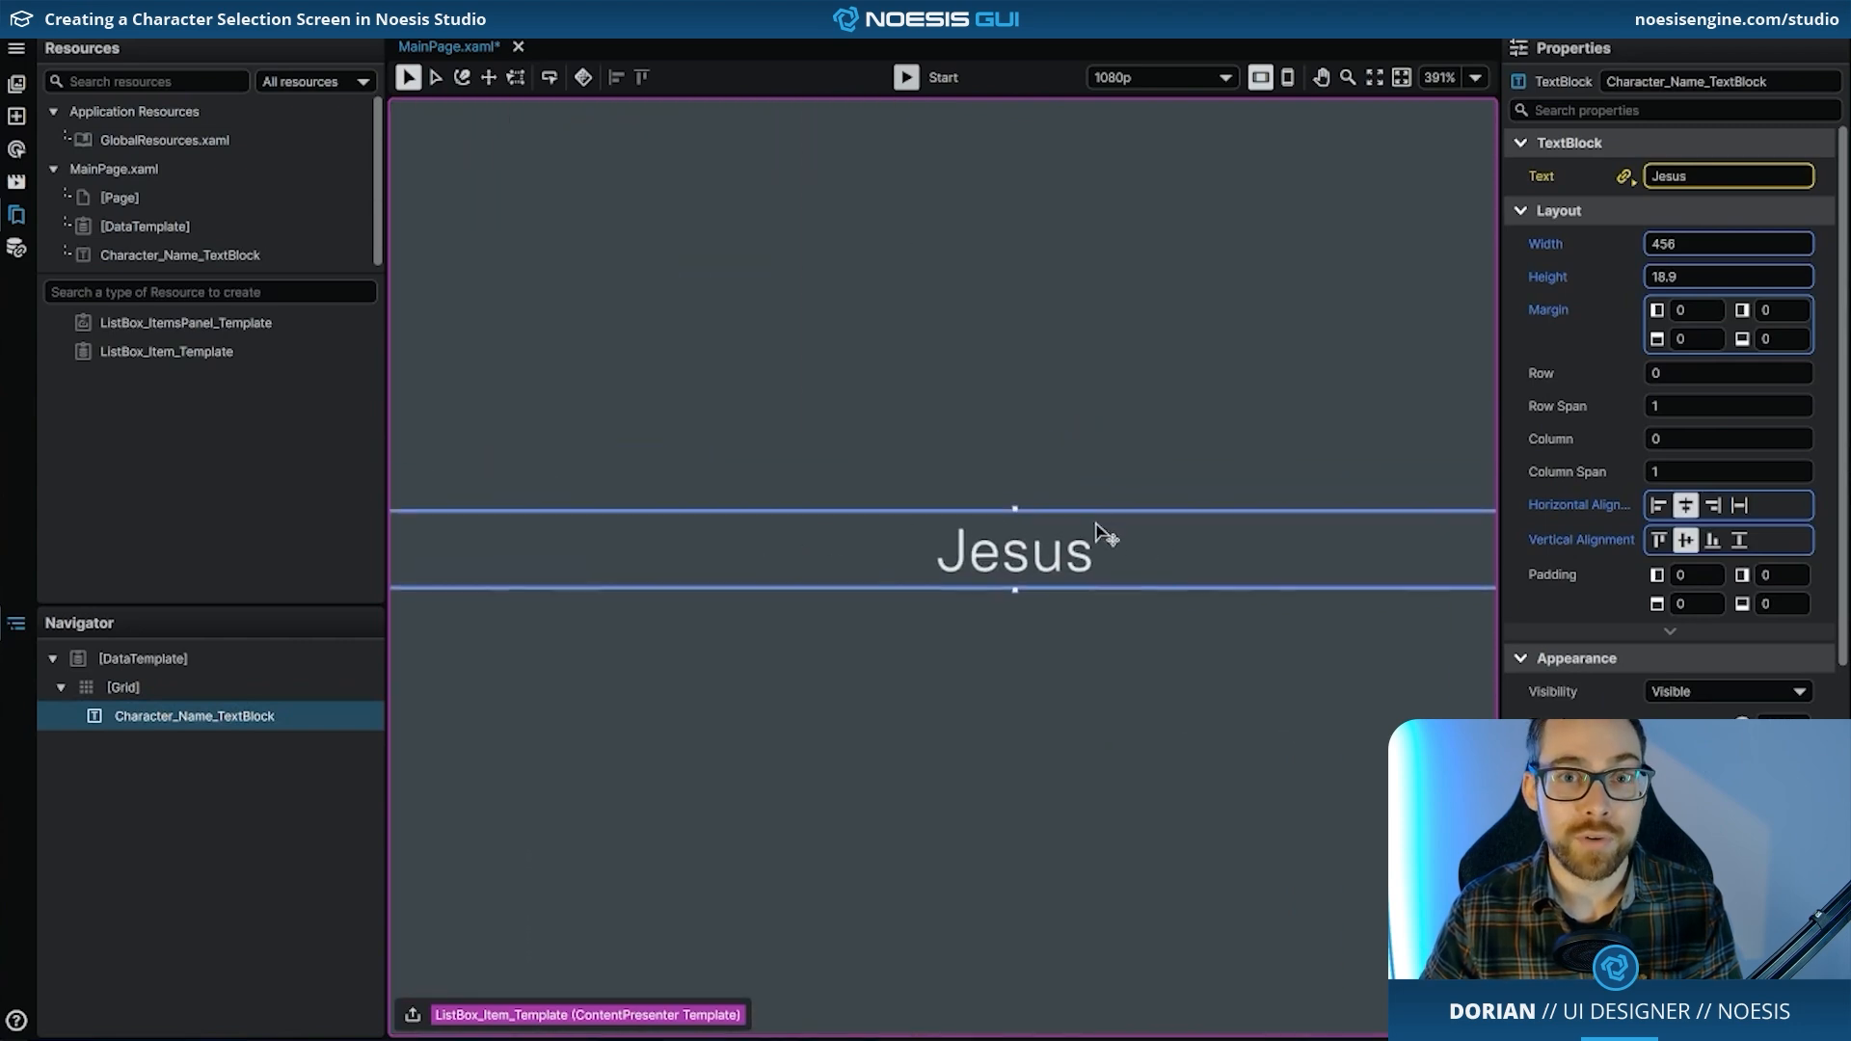
double_click(1688, 244)
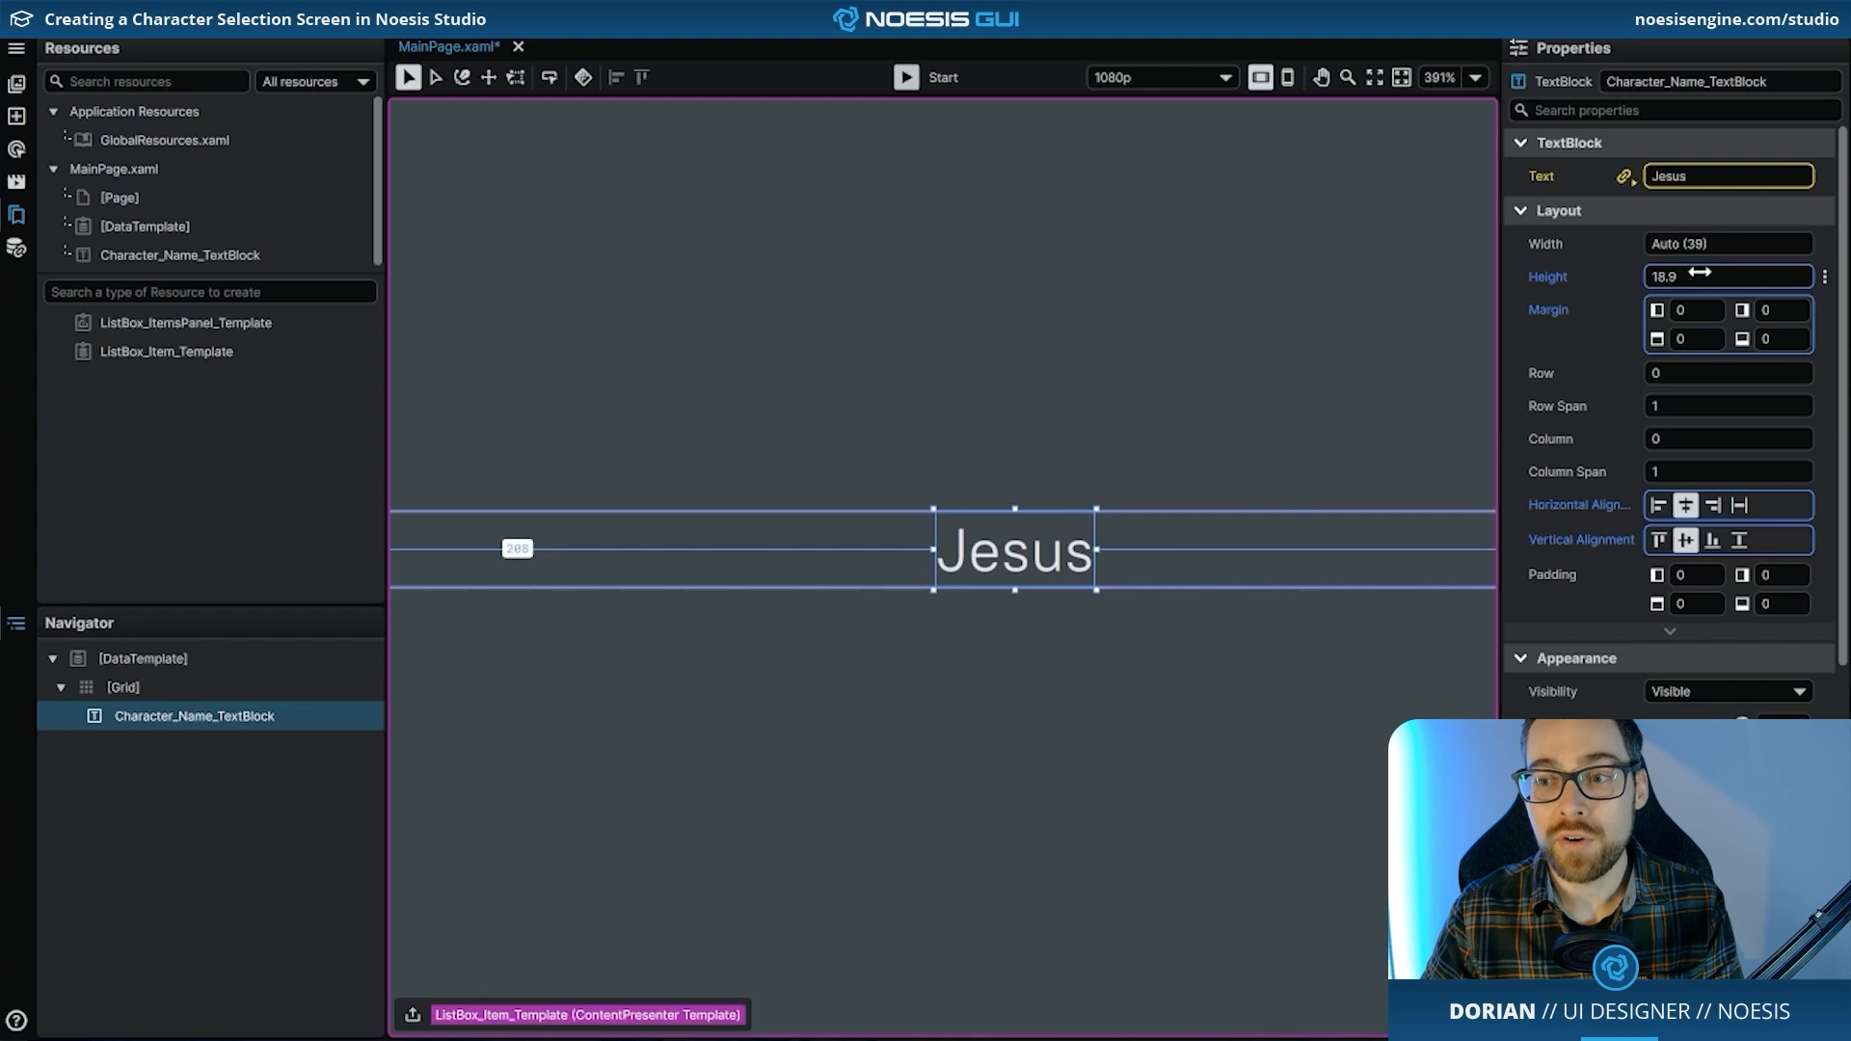
double_click(1699, 276)
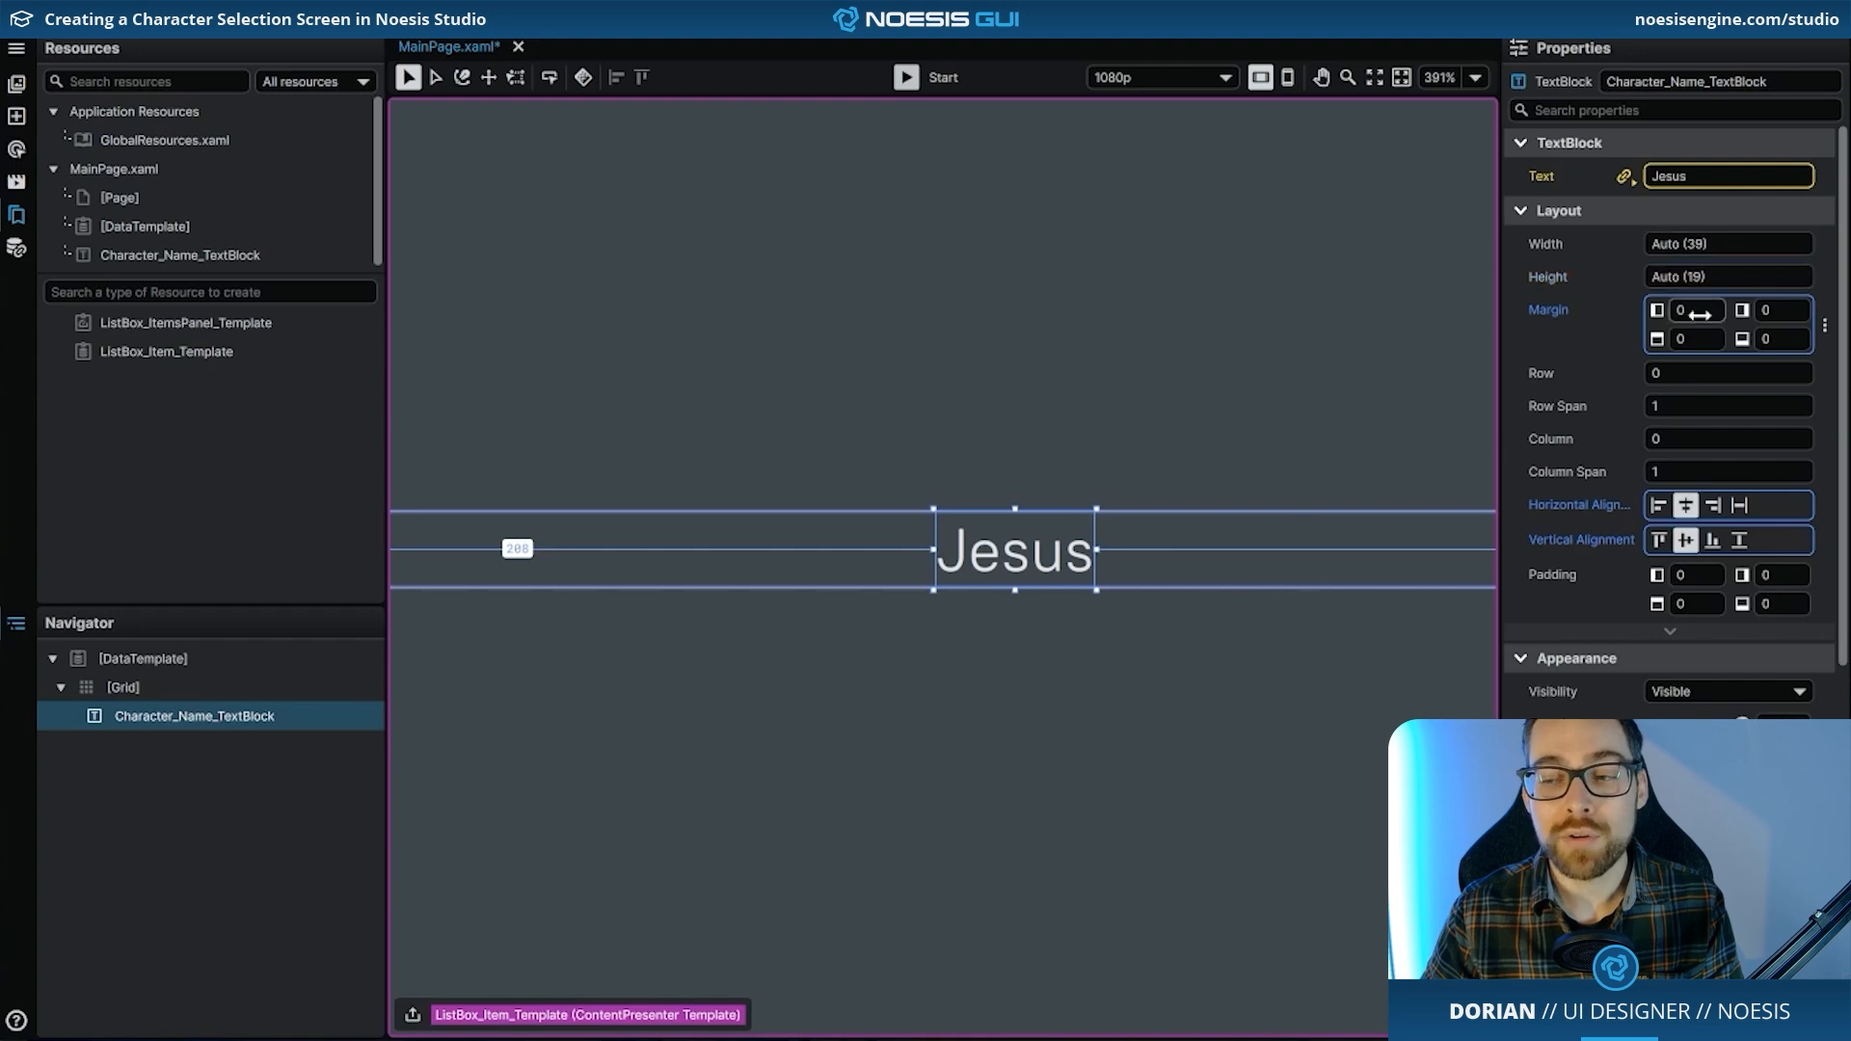
double_click(1699, 313)
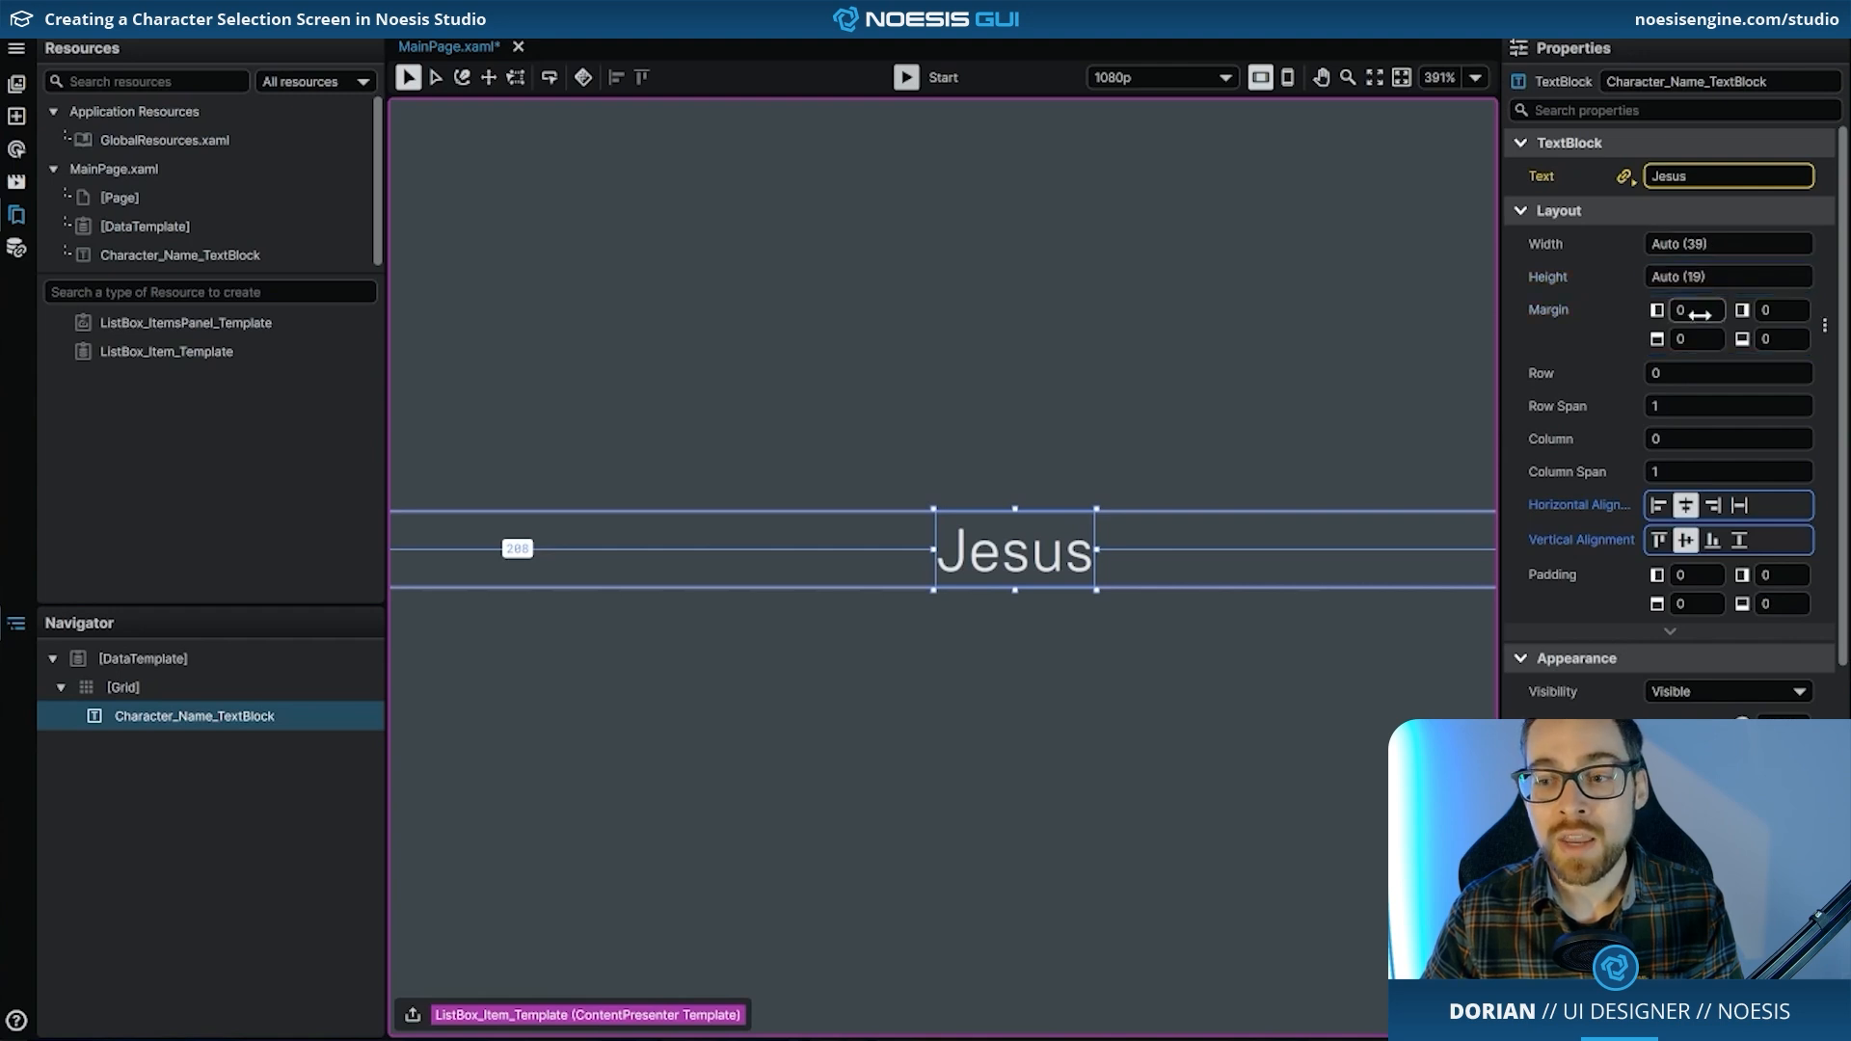
- Place Character_Name_TextBlock in the Grid's lower row by setting its Row to 1
click(1689, 376)
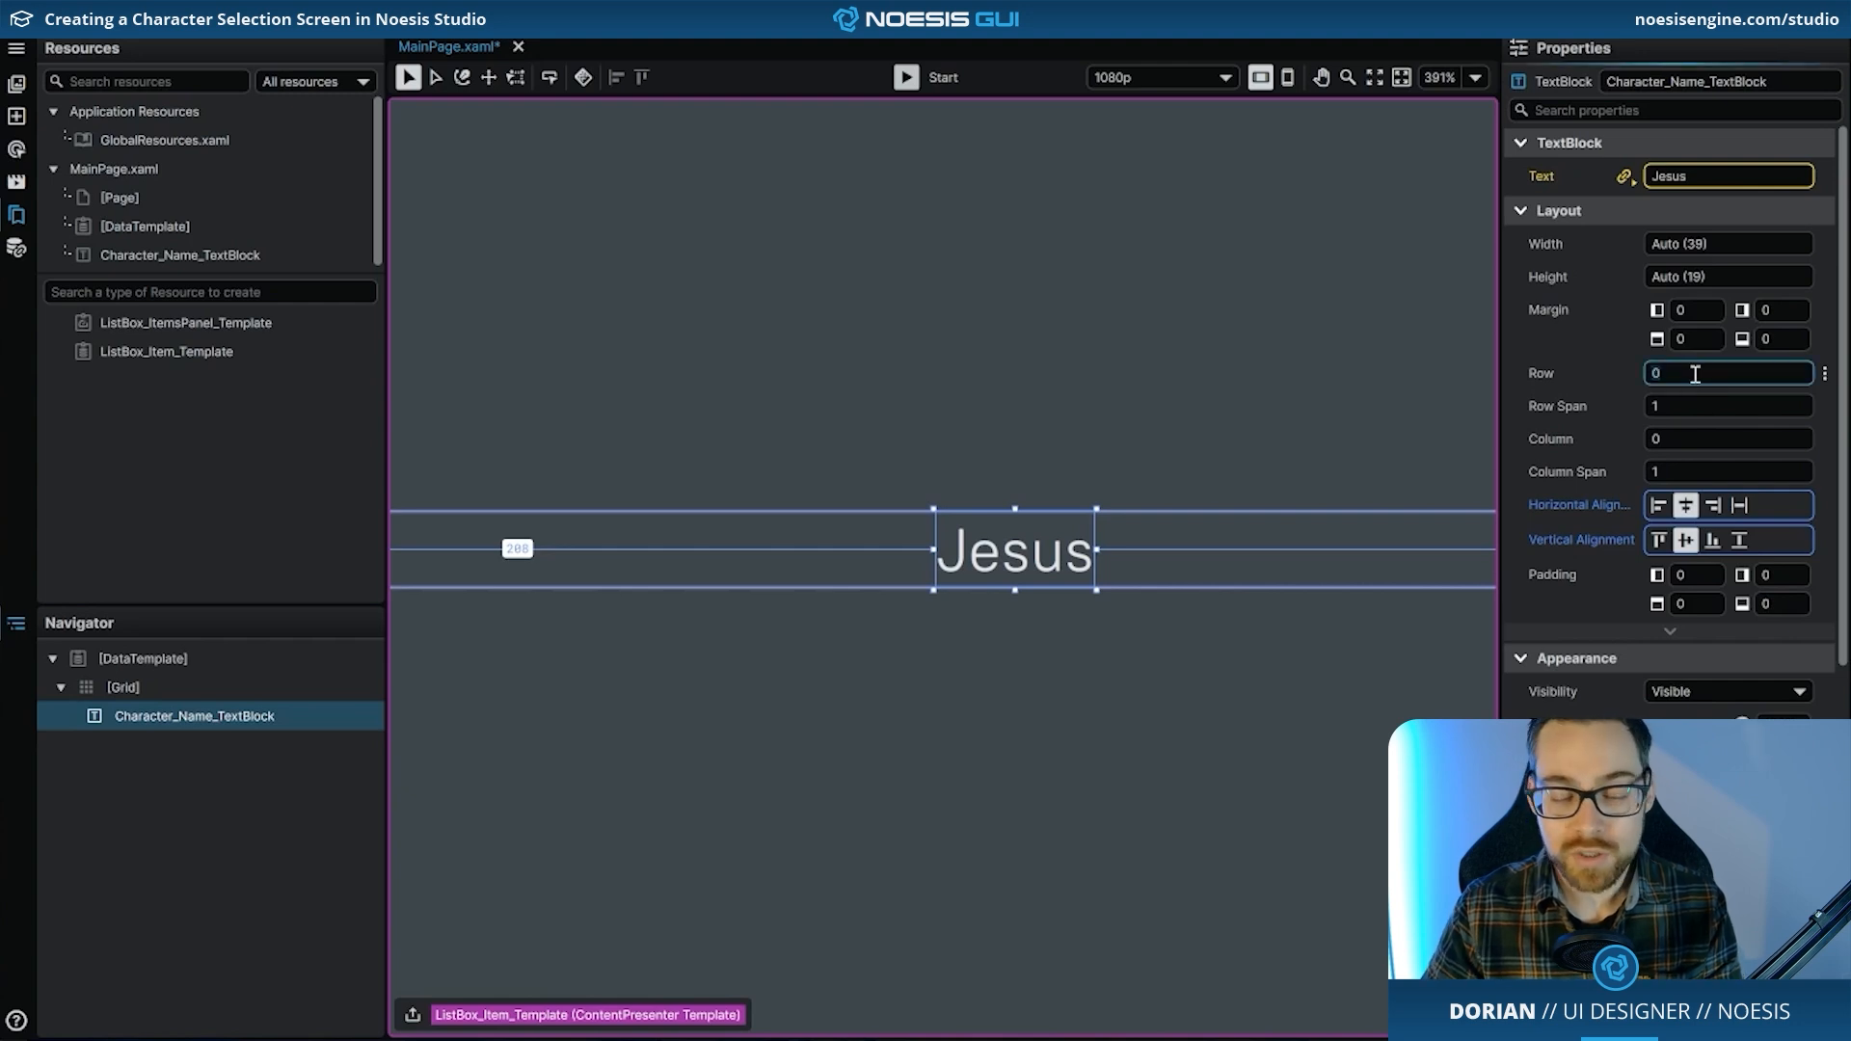
text(1)
key(Return)
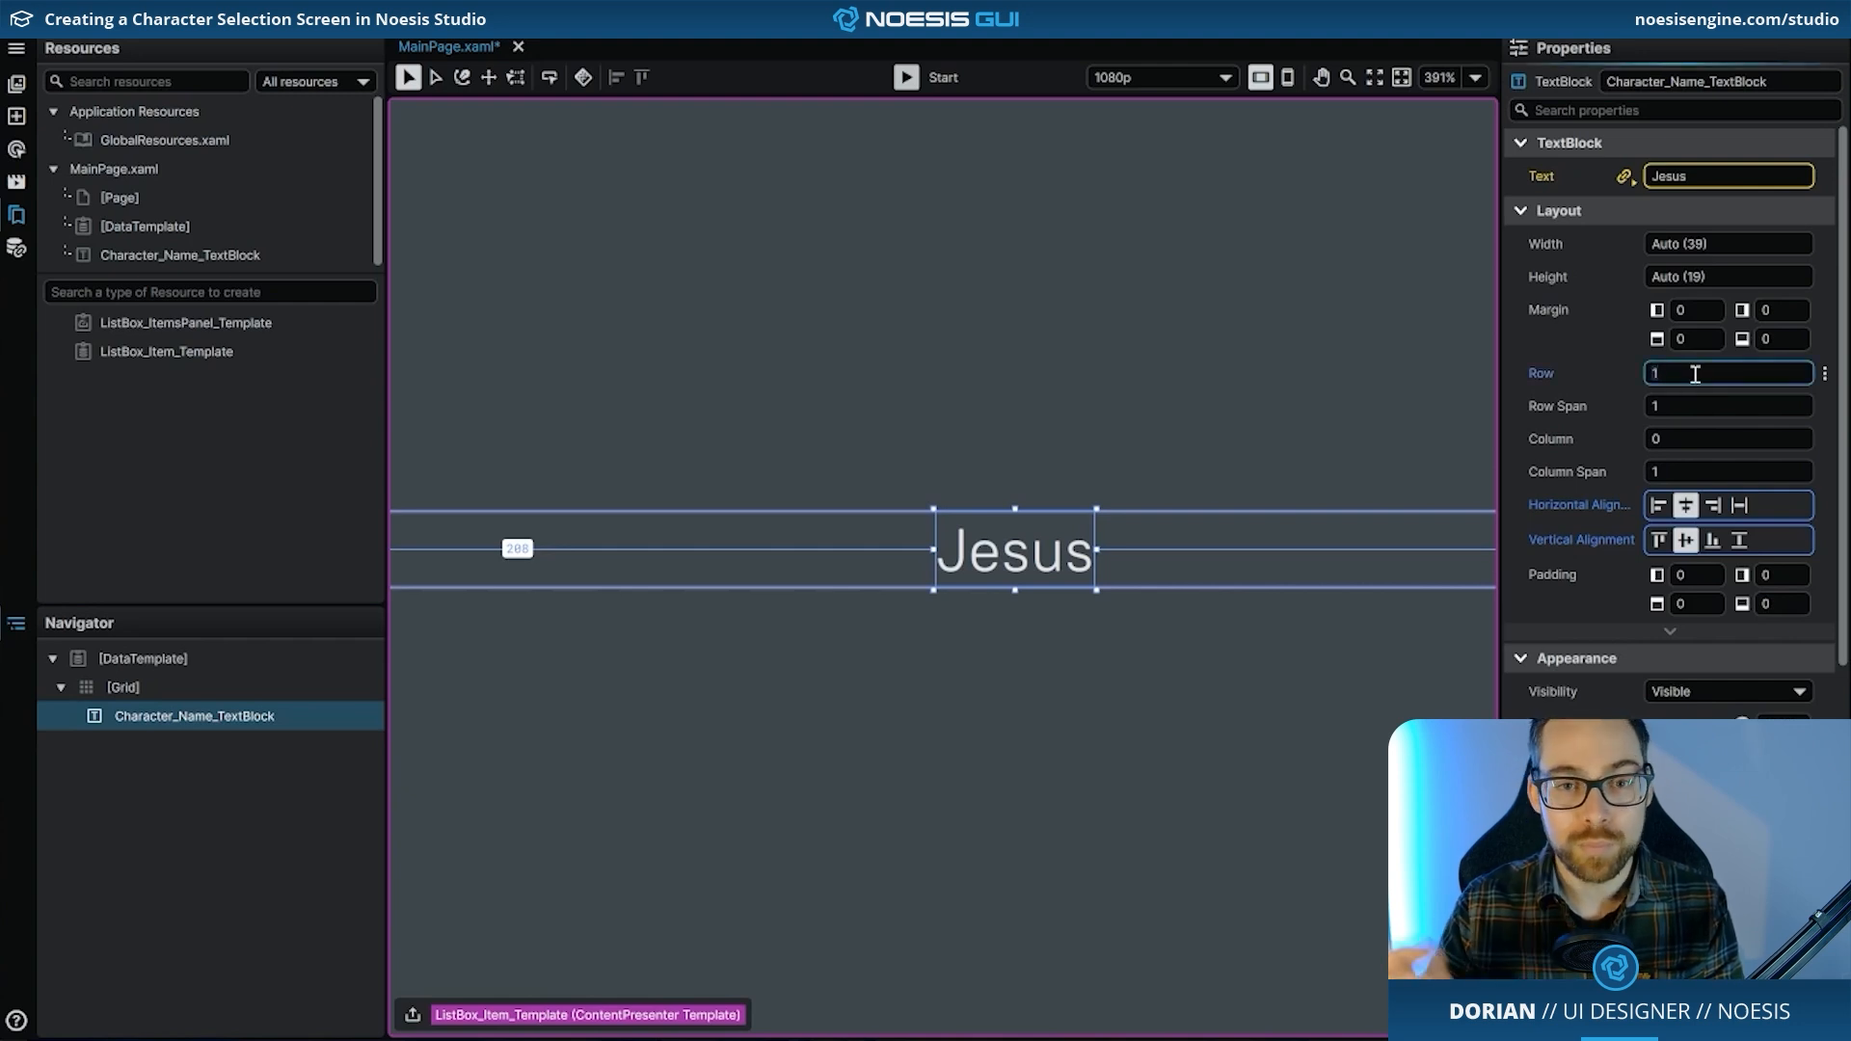
- Set both the vertical and horizontal alignment of Character_Name_TextBlock to Stretch
click(1739, 540)
click(1740, 506)
scroll(1292, 445, down, 3)
drag(1320, 423, 1172, 434)
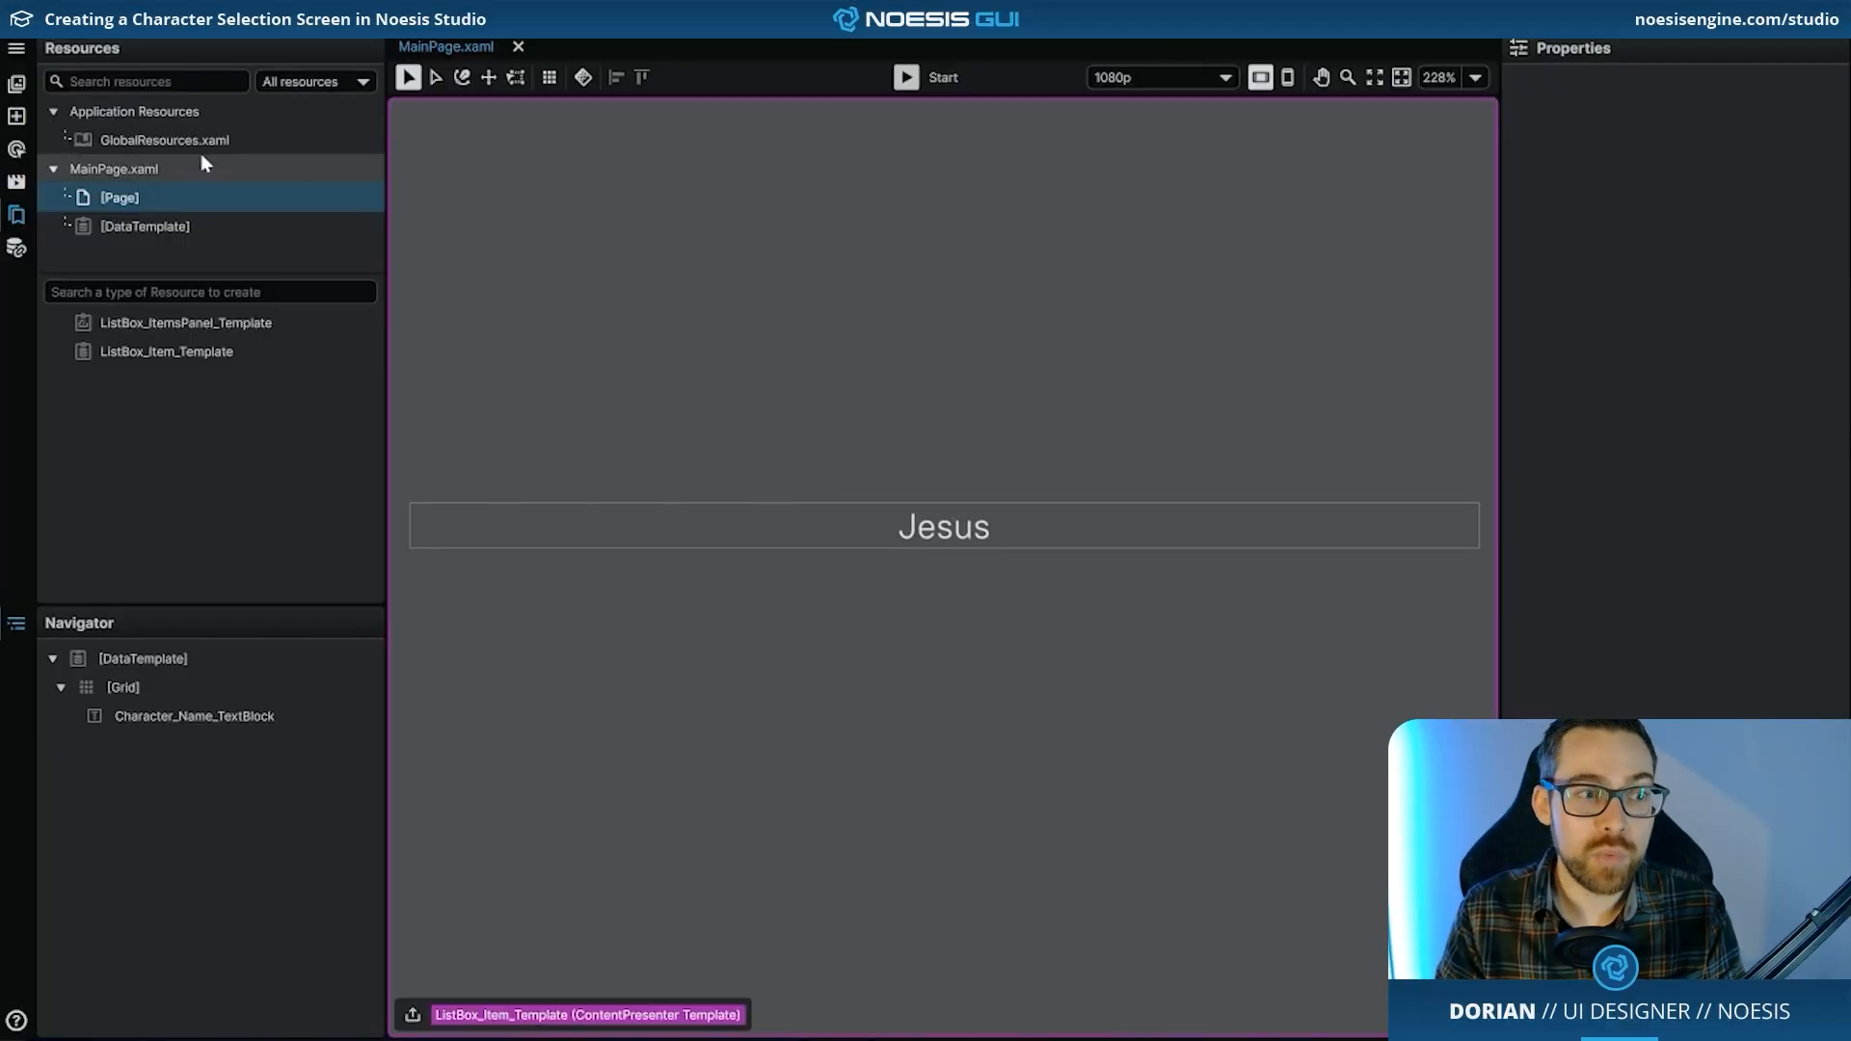
- Add a nested Grid inside the item template's root Grid, above Character_Name_TextBlock in the hierarchy
click(17, 120)
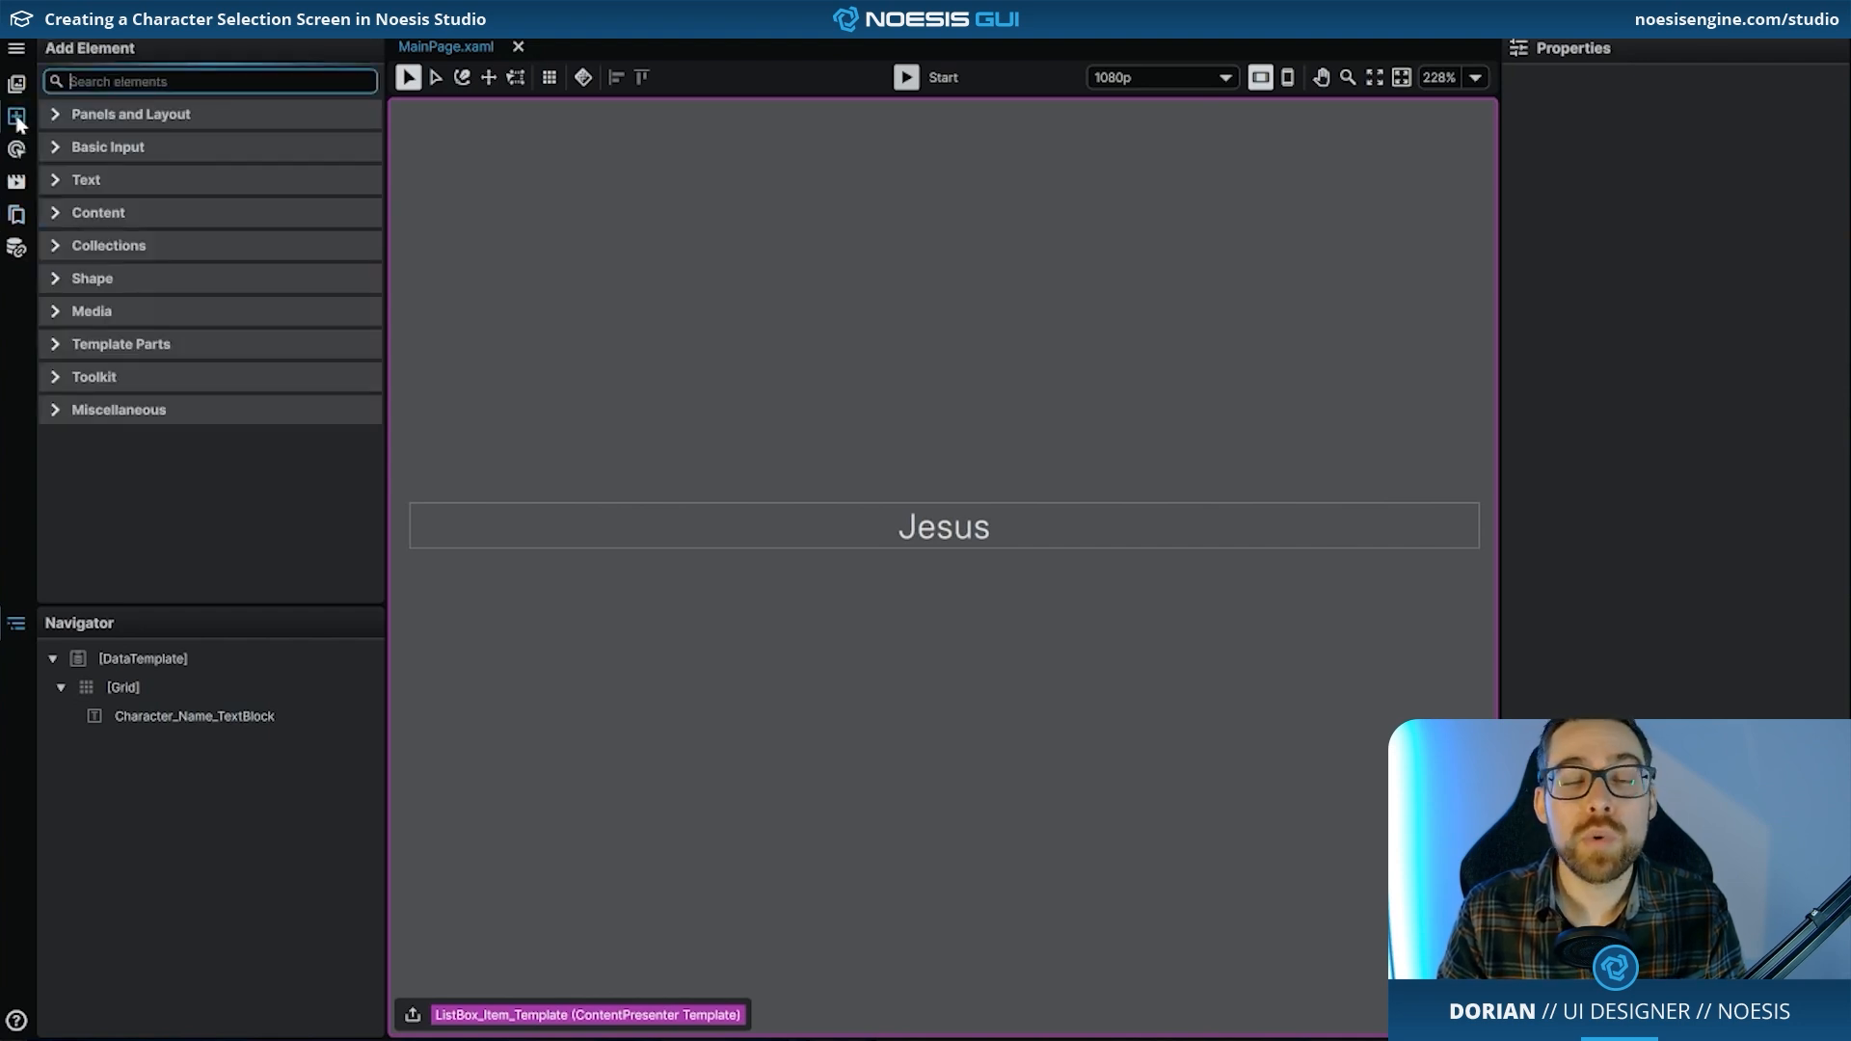
text(grid)
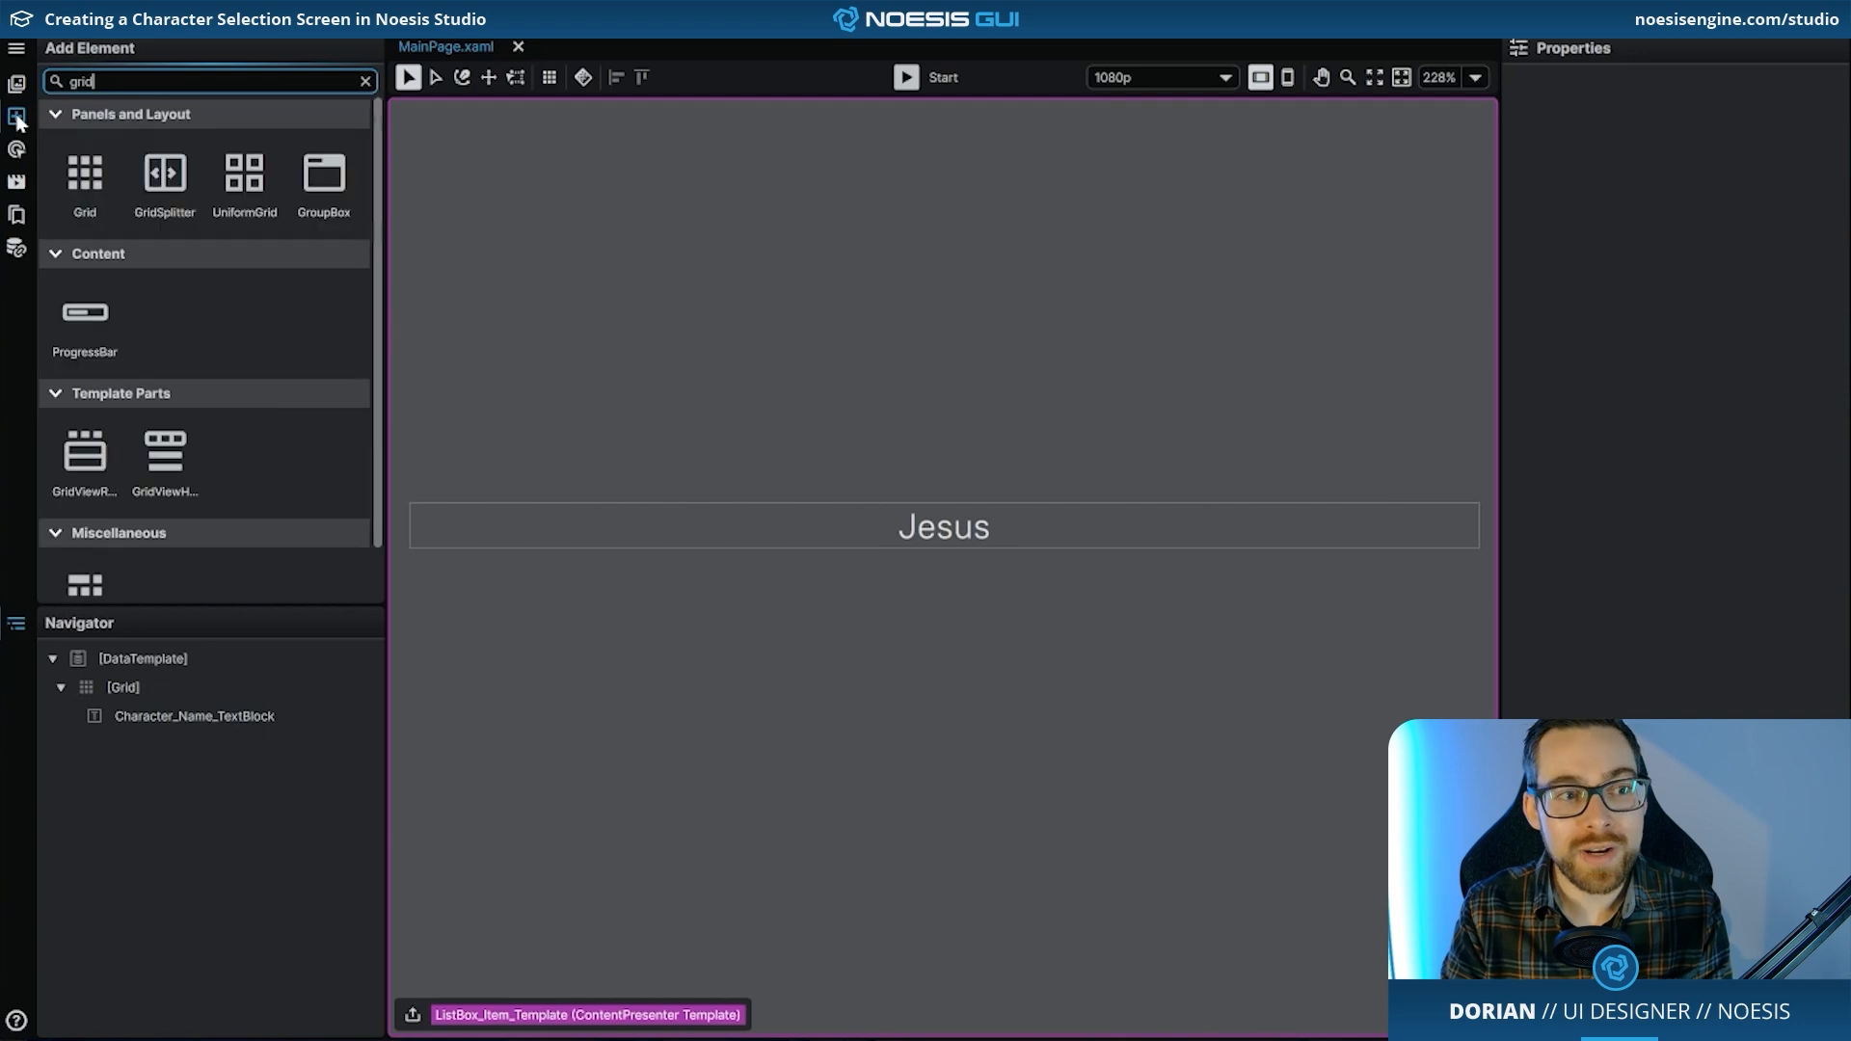
drag(66, 182, 177, 707)
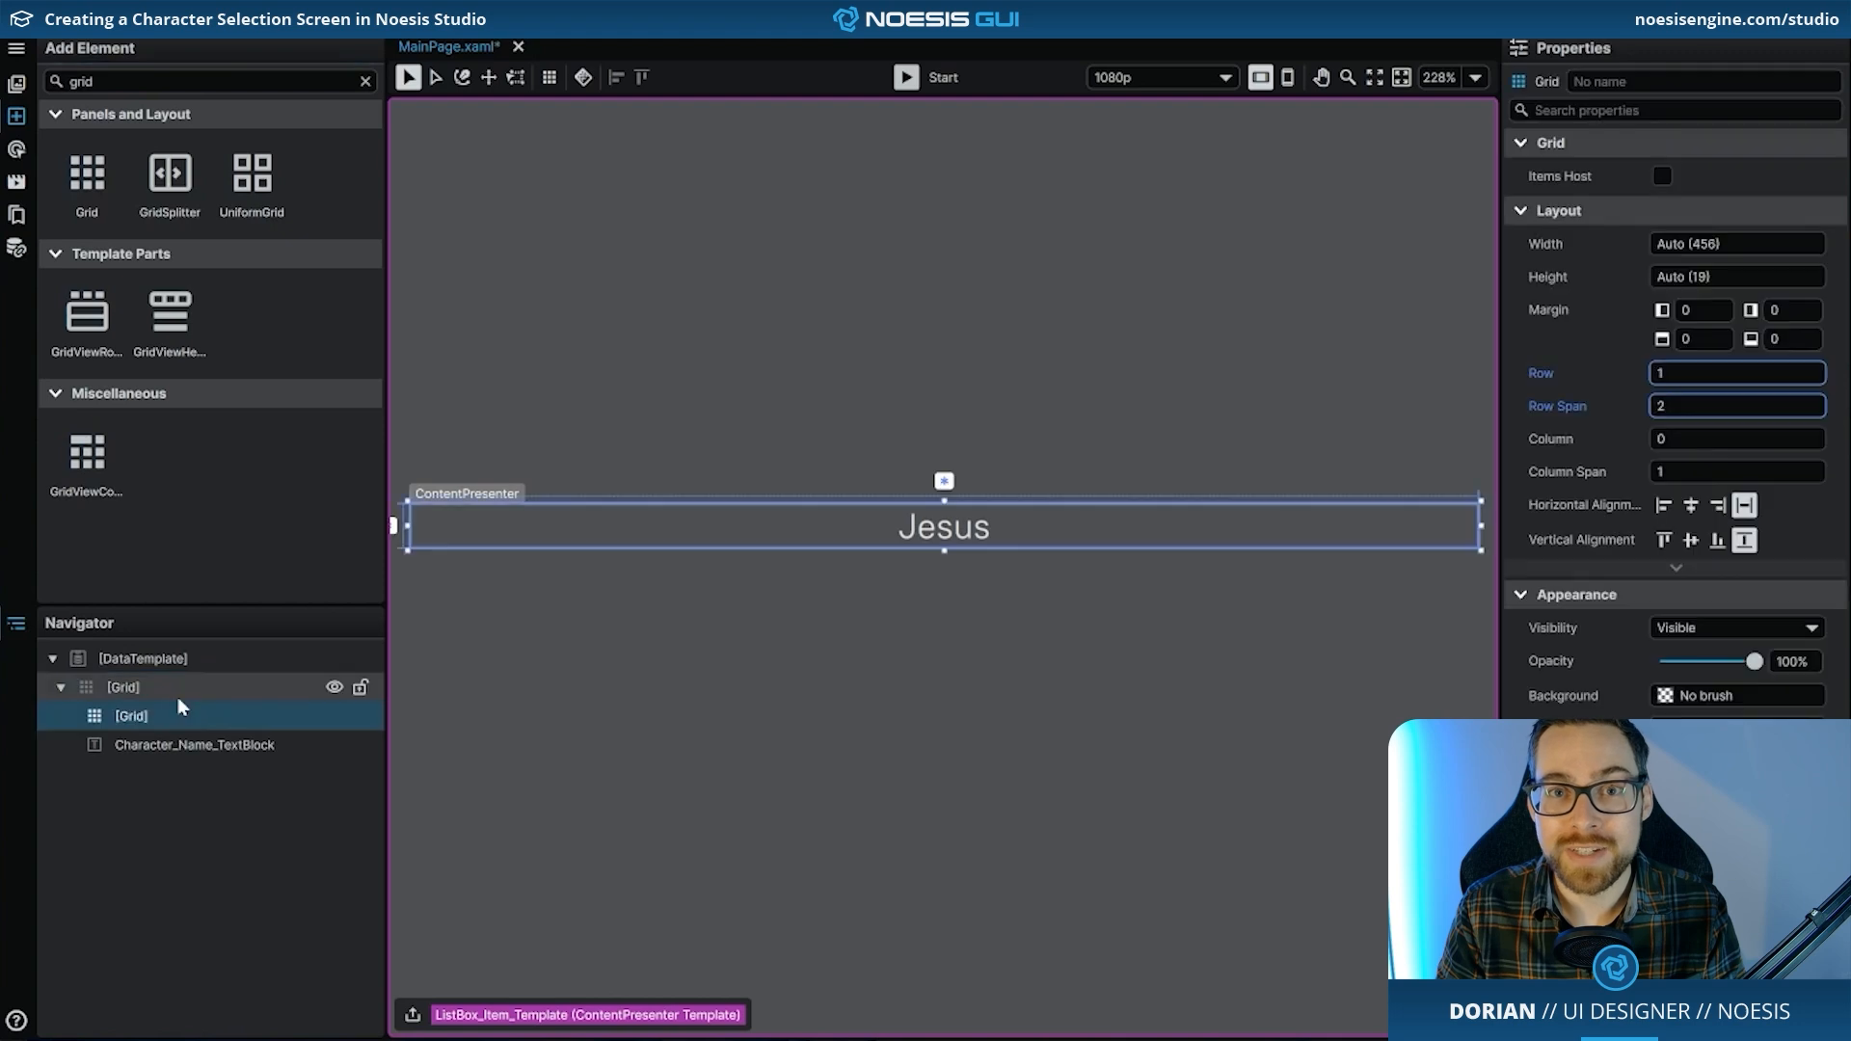
- Rename the nested Grid in the item template as Character_Visual_Grid
click(176, 715)
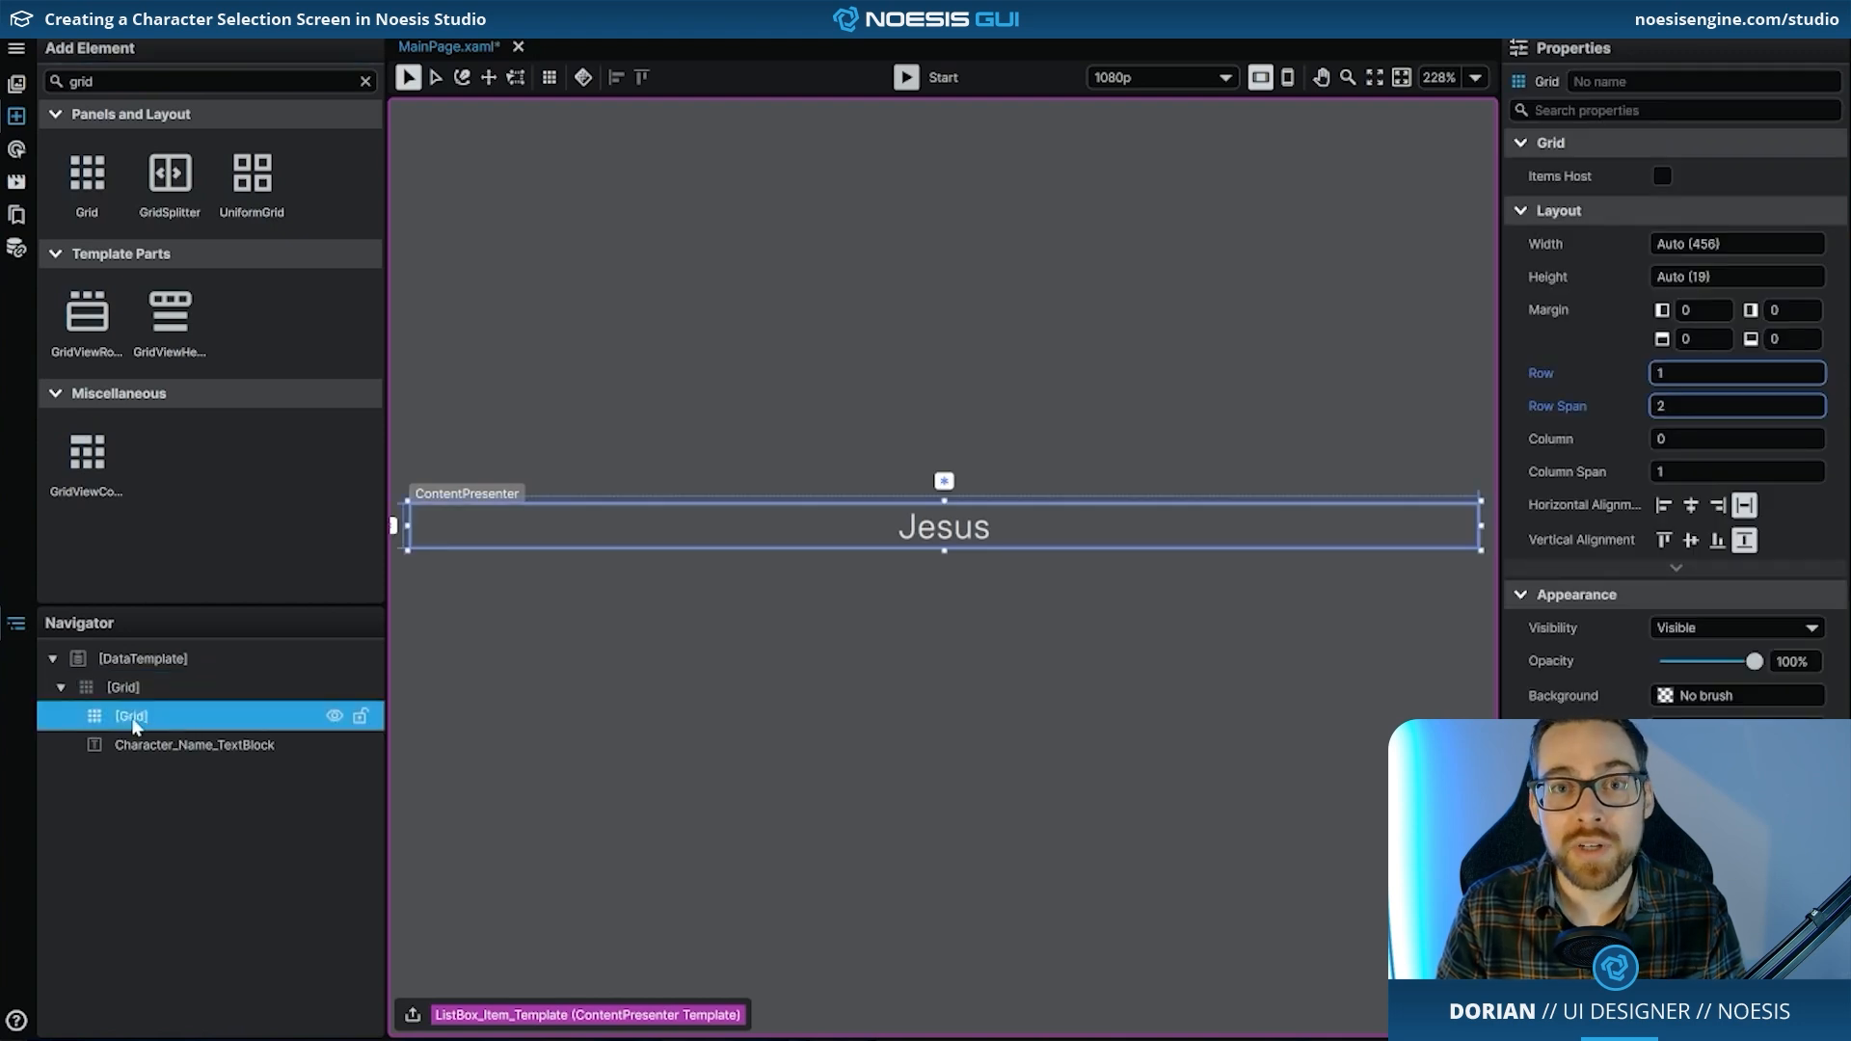
double_click(134, 721)
text(C)
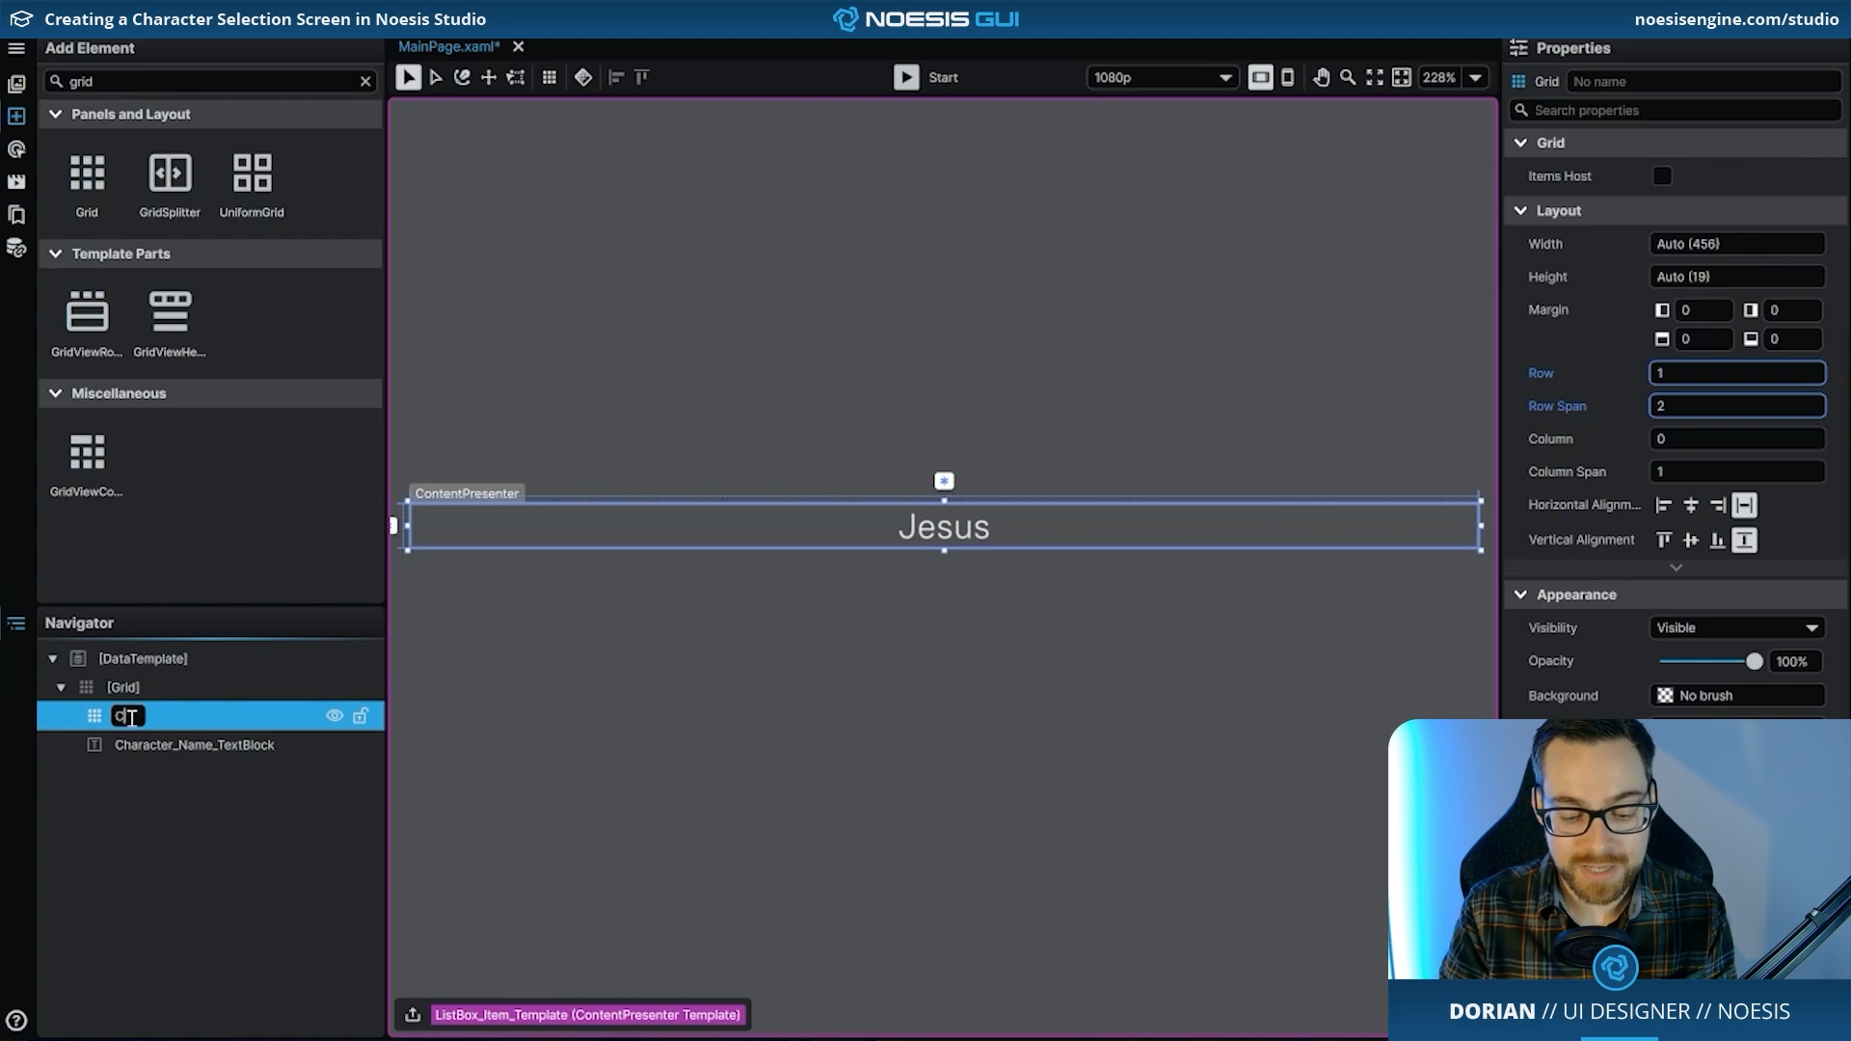
text(haracter_)
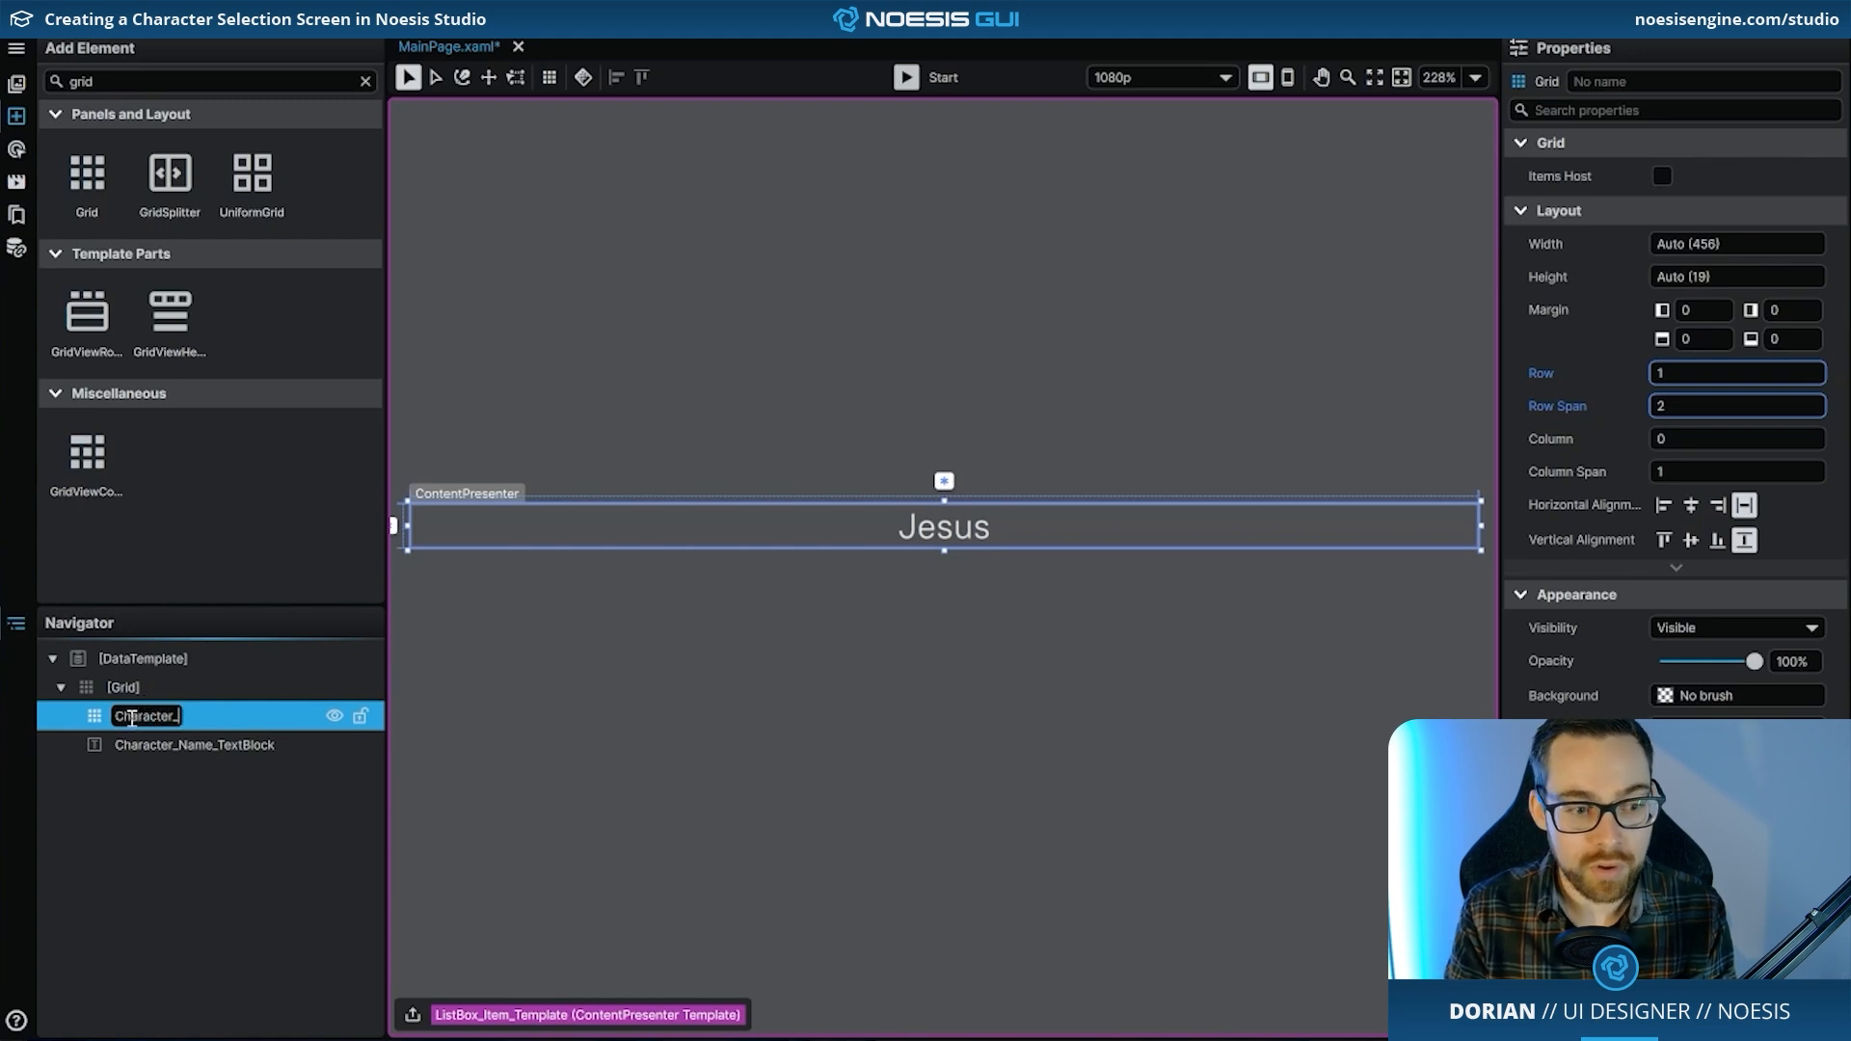
text(Visual_Grid)
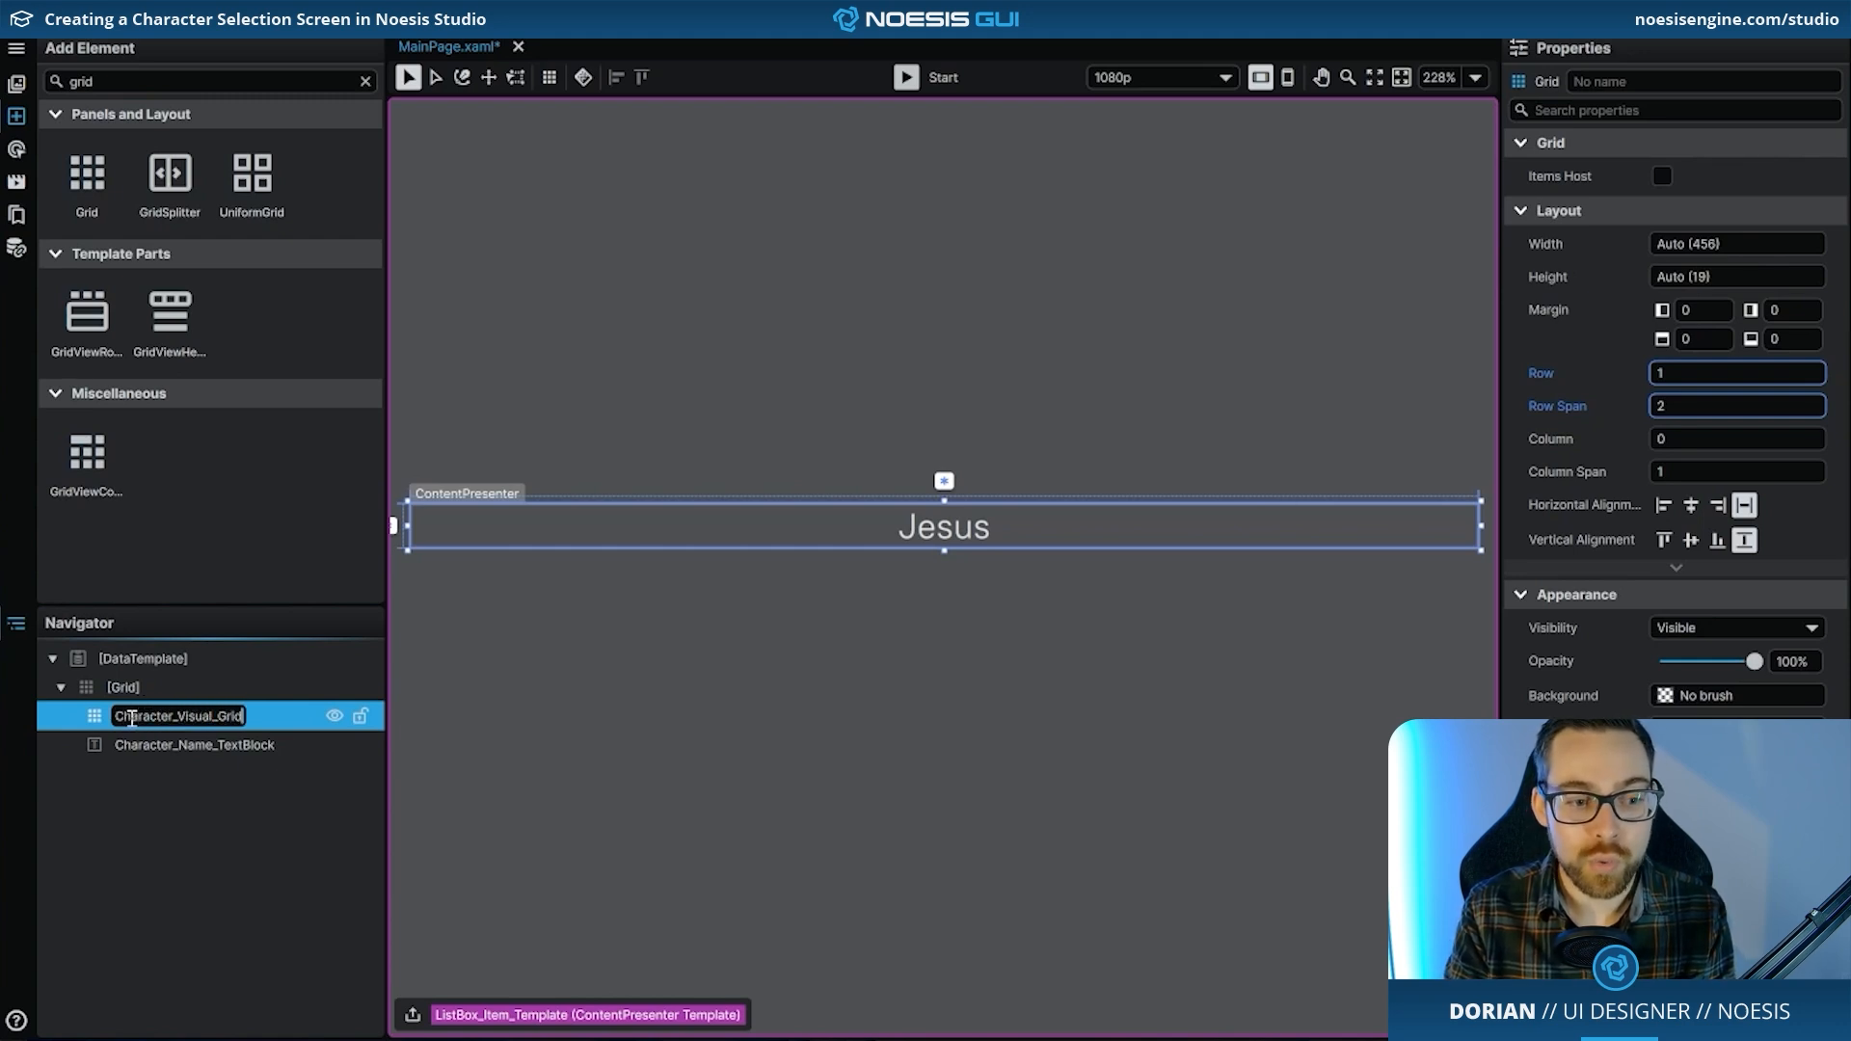
key(Return)
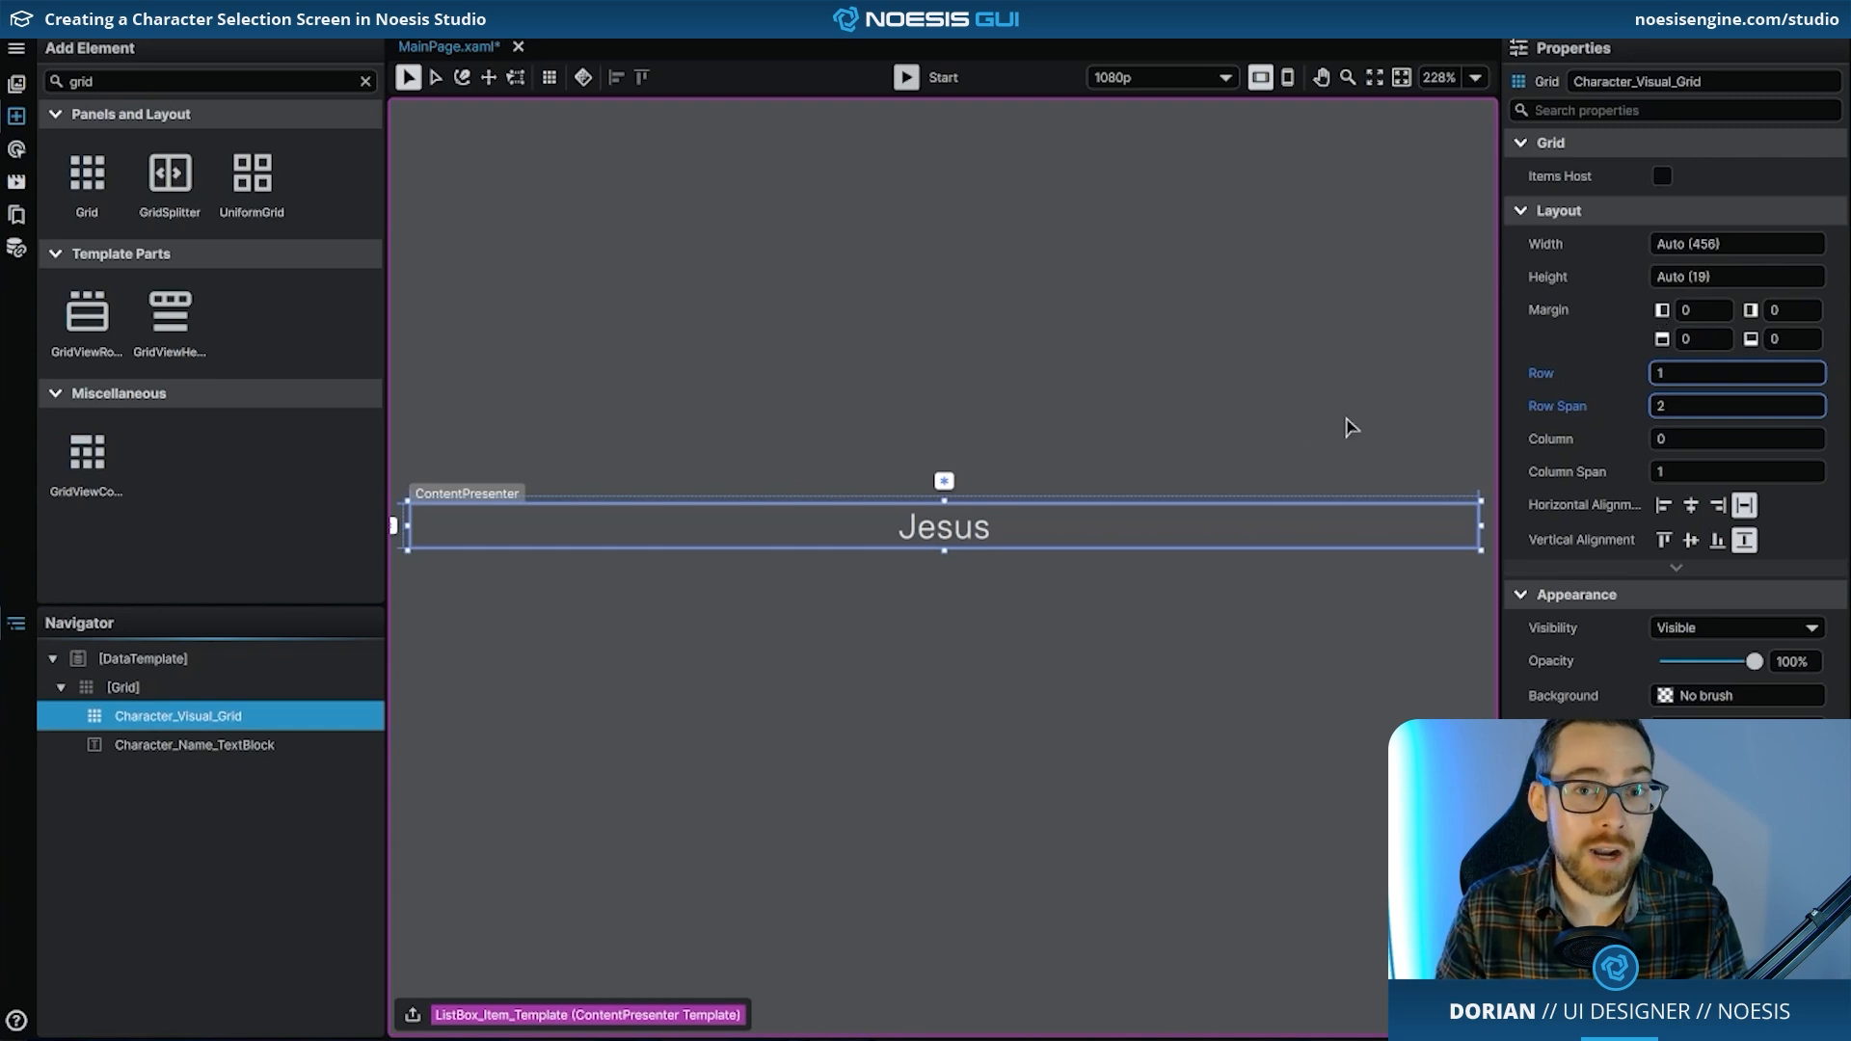
- Place Character_Visual_Grid in the root Grid's upper row by setting its Row Span to 1 and its Row to 0
drag(1654, 406, 1683, 404)
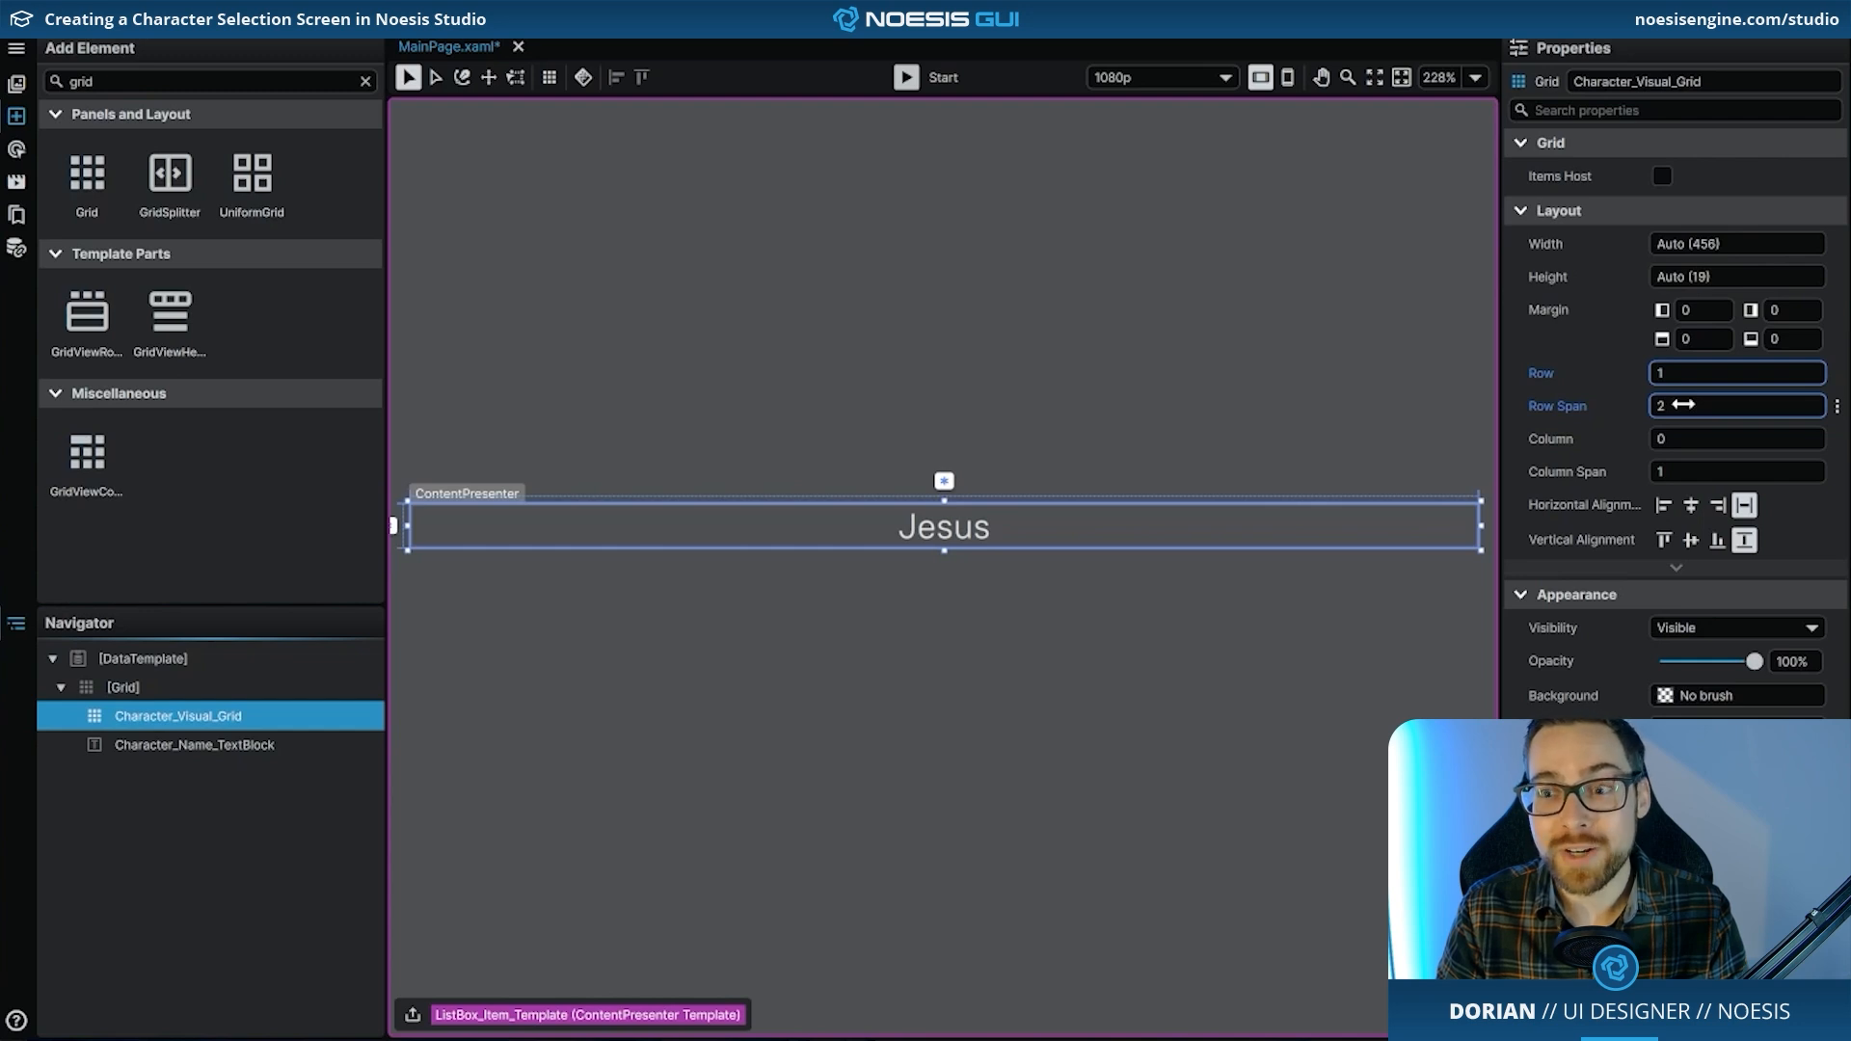
click(1683, 405)
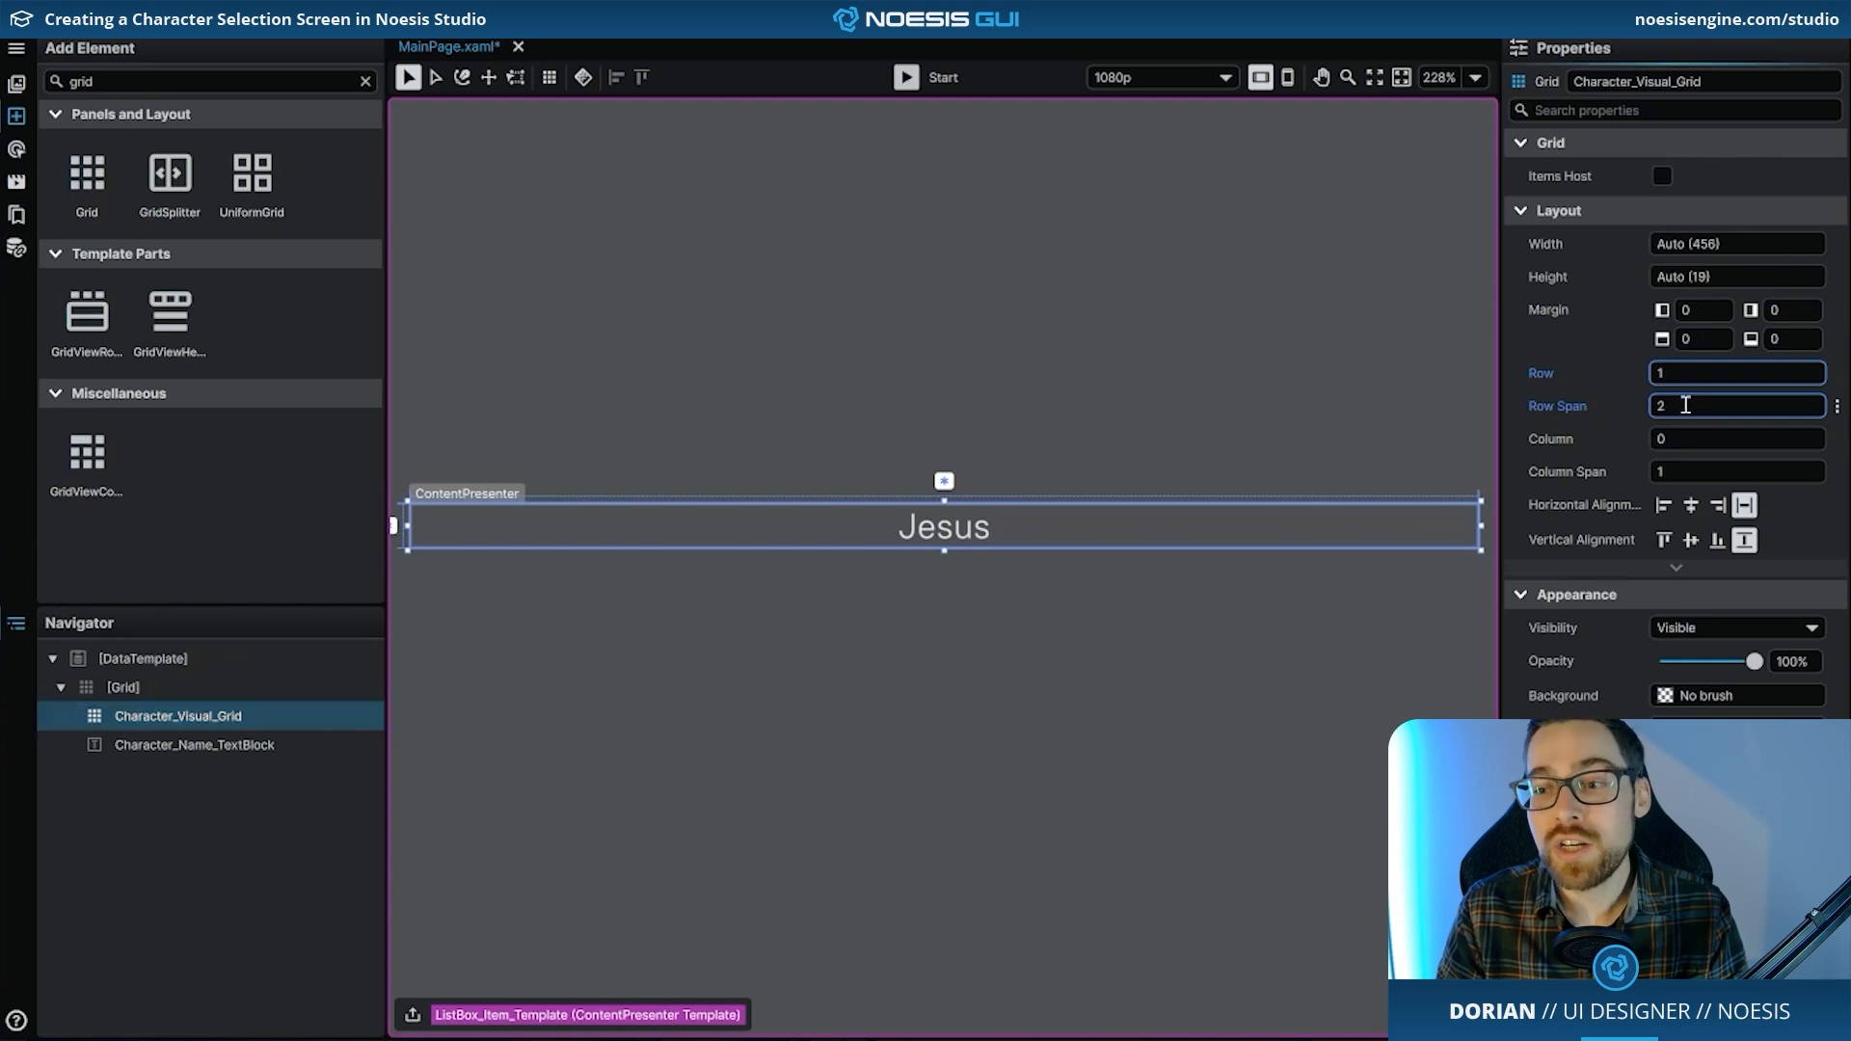
text(1)
key(Return)
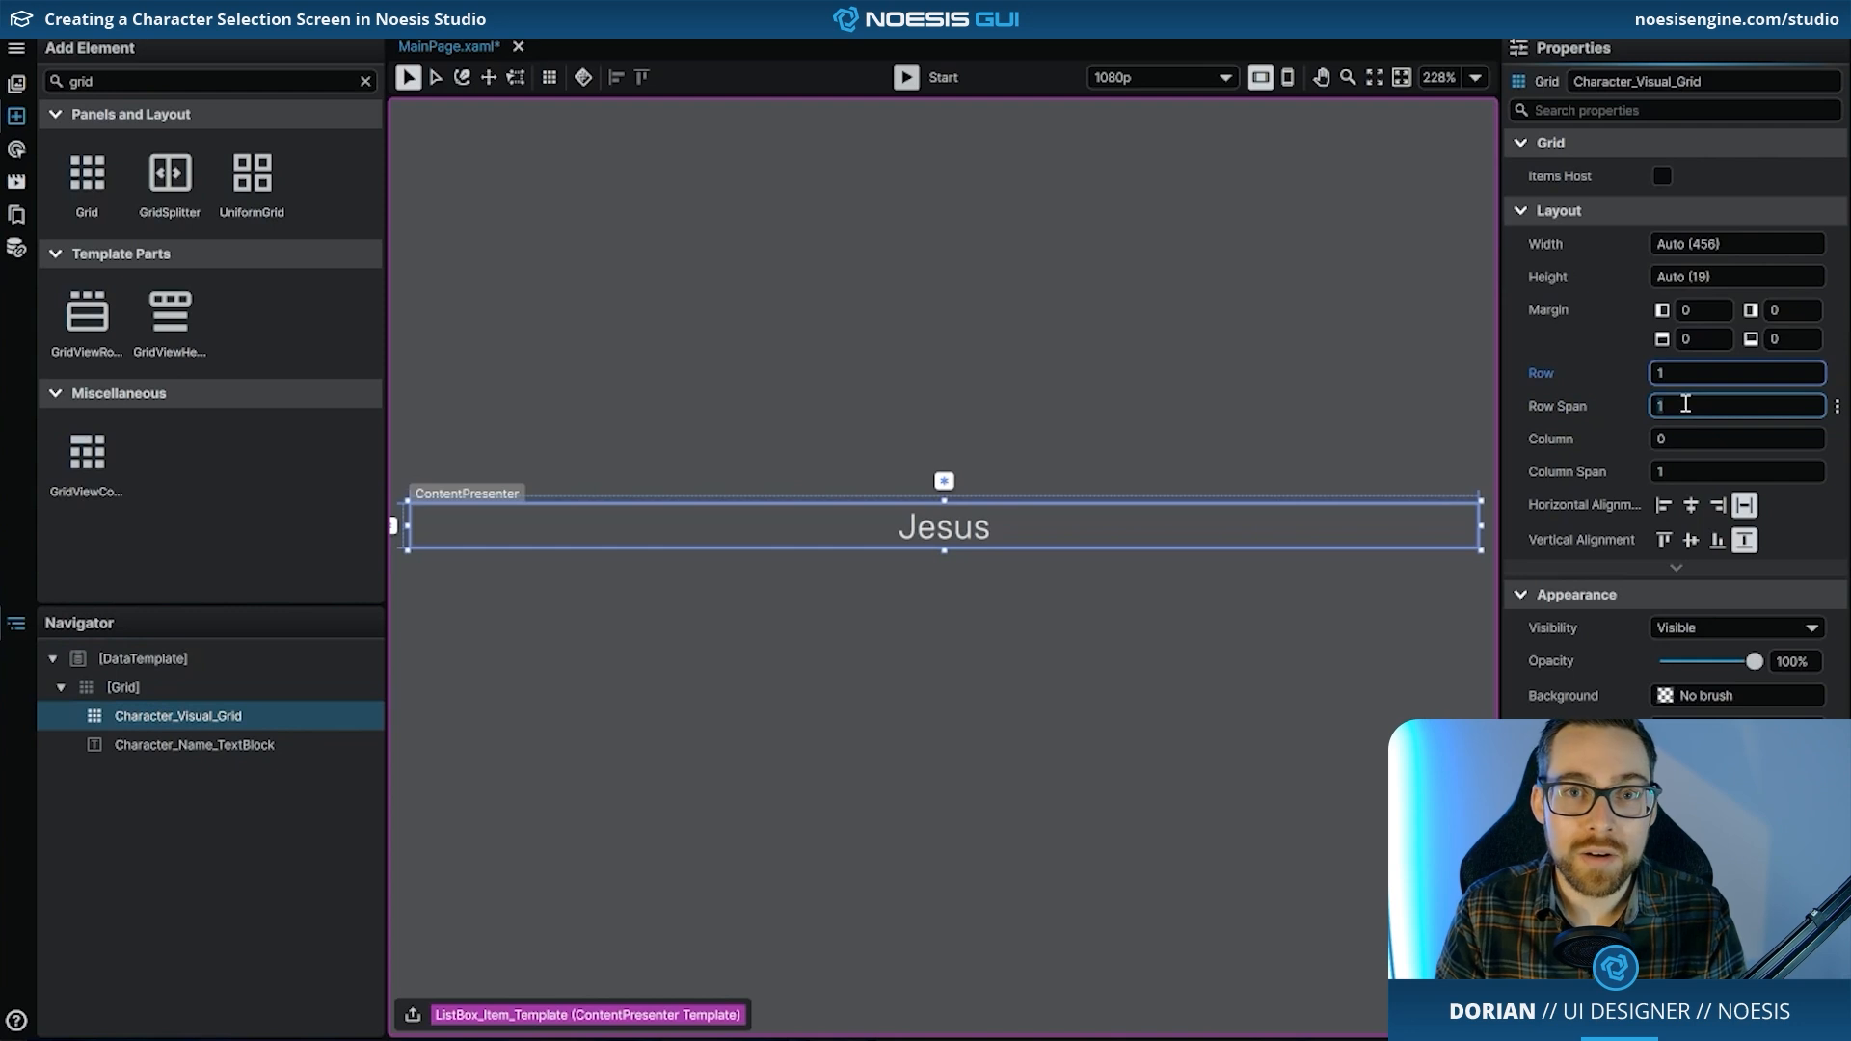
click(1726, 373)
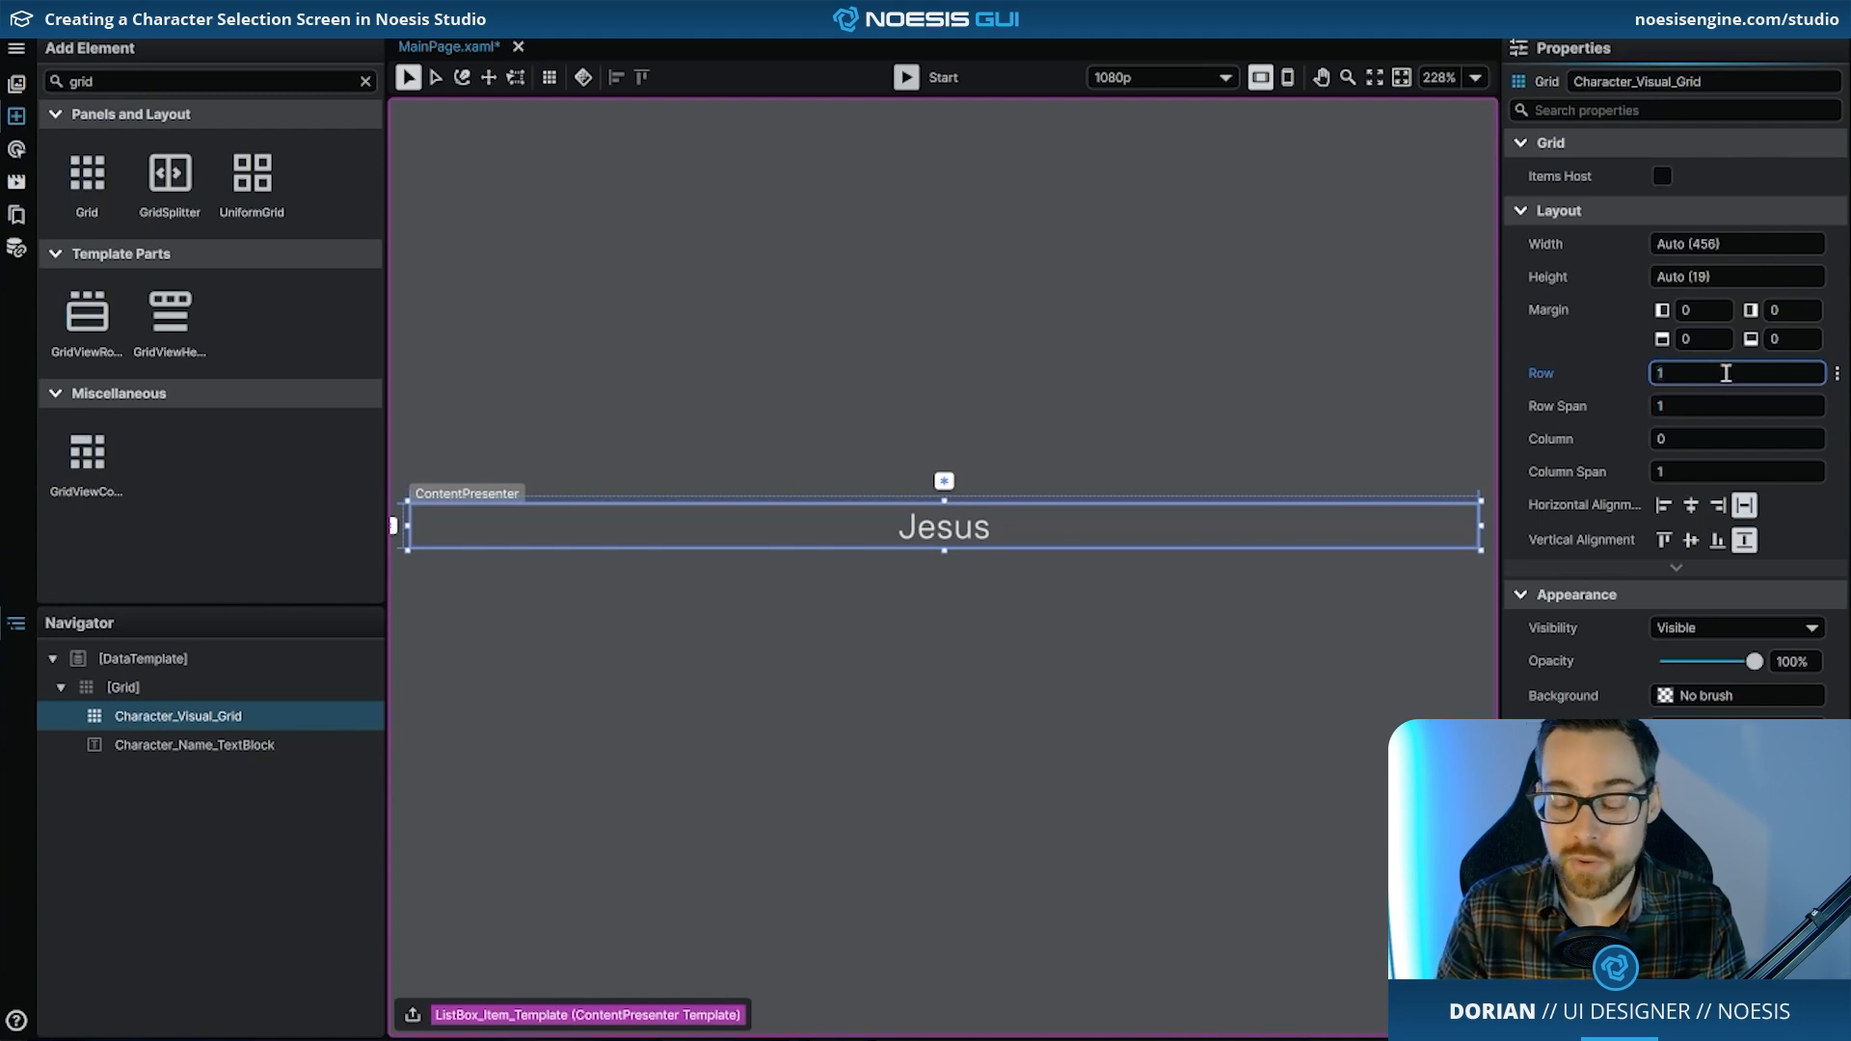
text(0)
key(Return)
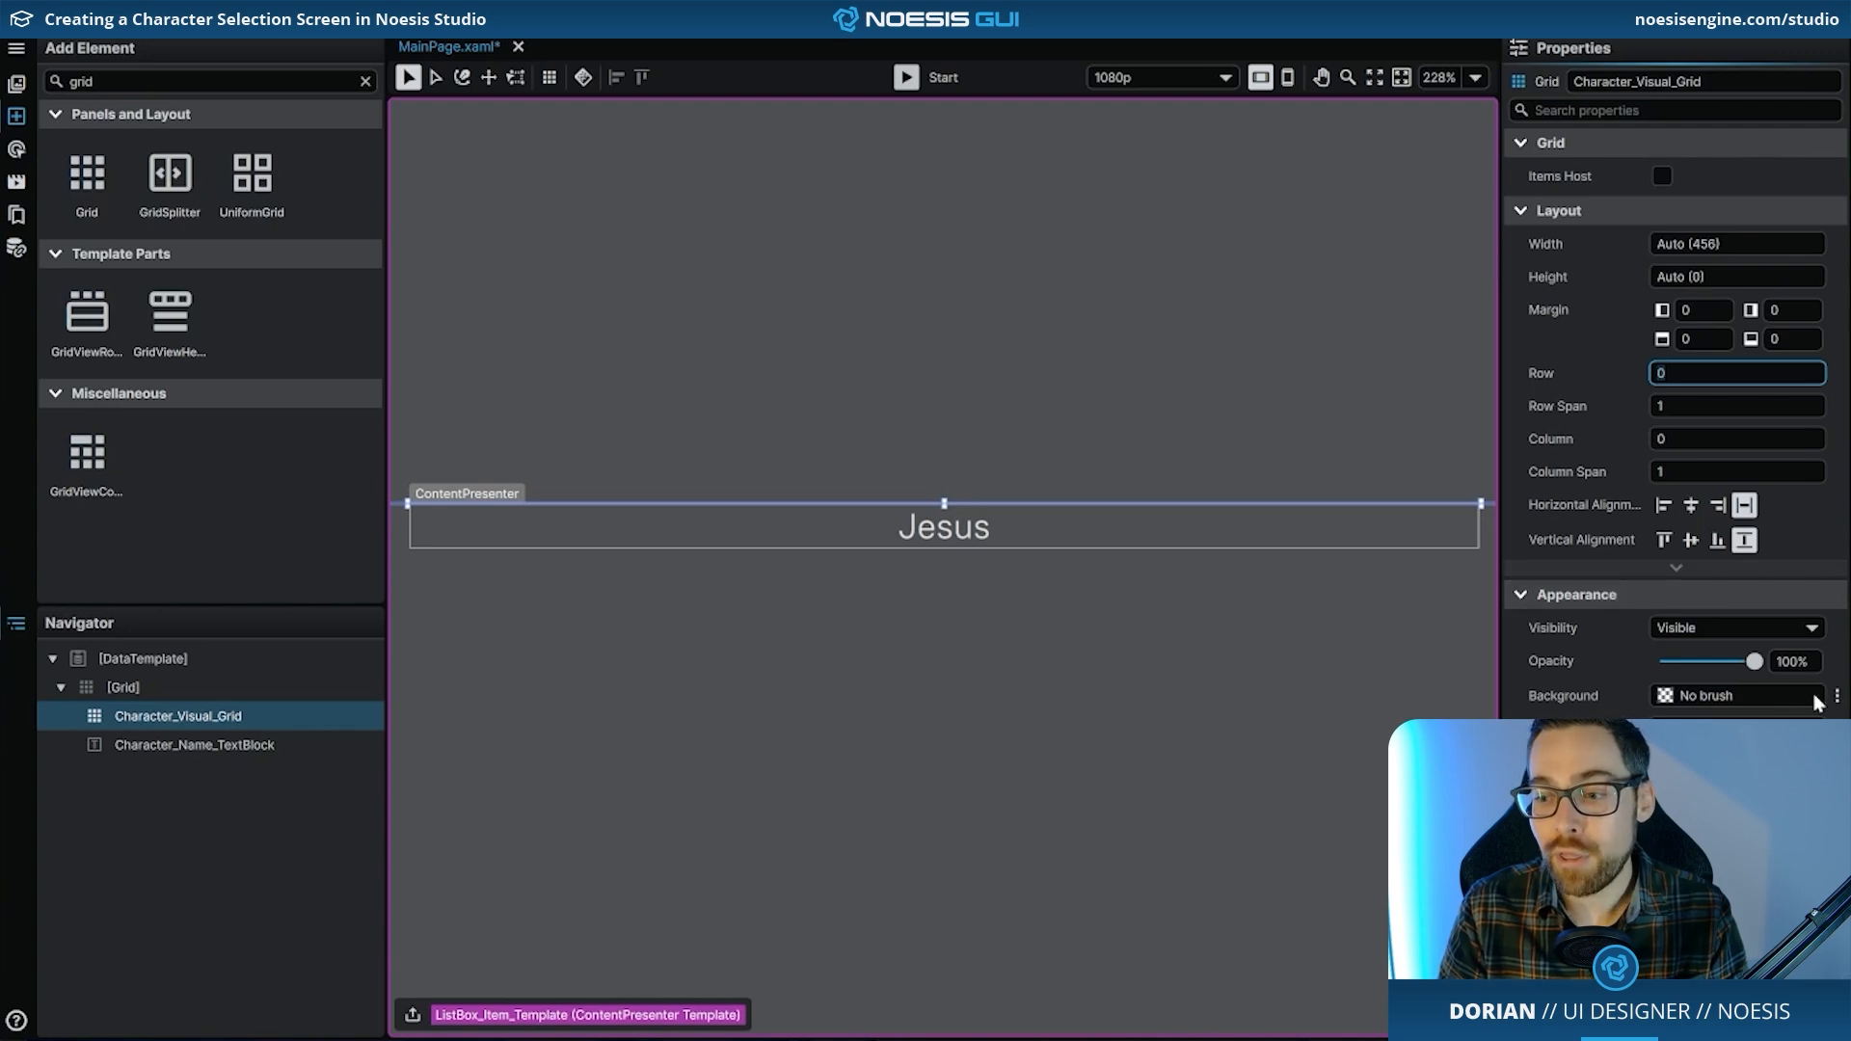
- Bind the Background of Character_Visual_Grid to the Character_Visual property of Character_ViewModel through the data context
click(1836, 696)
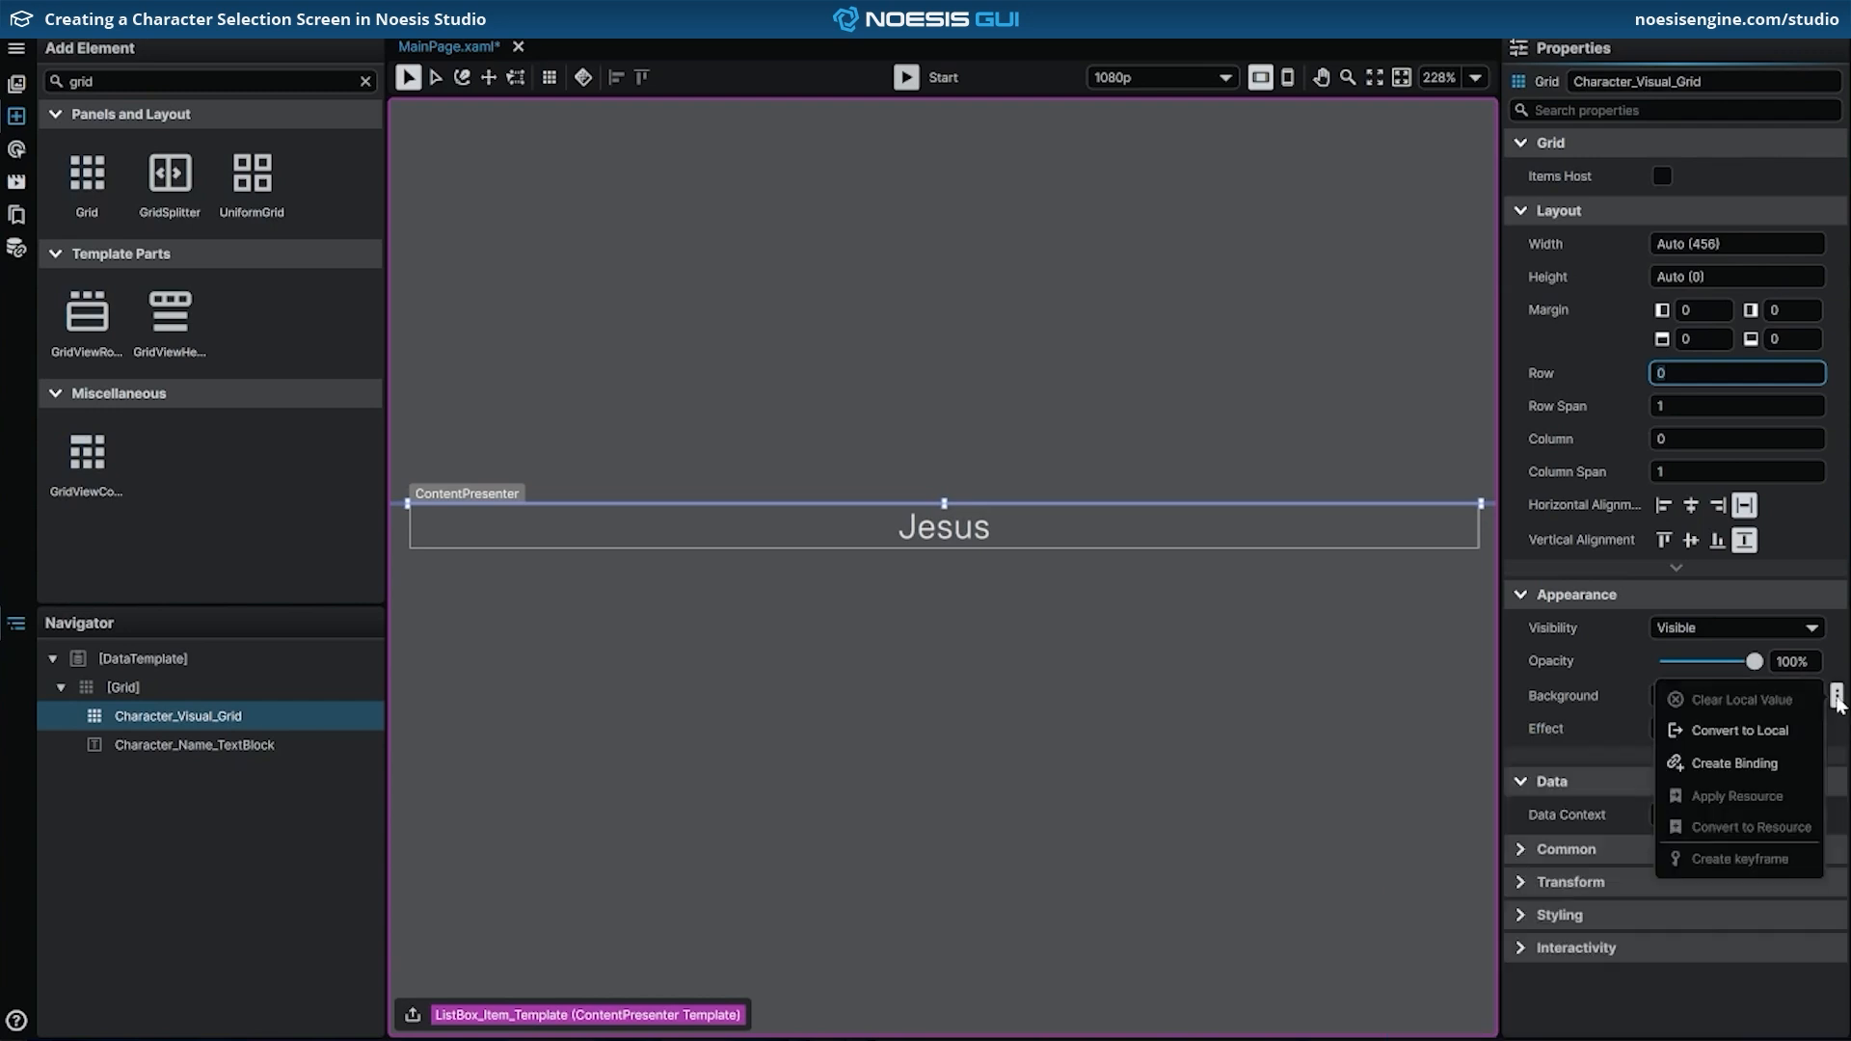
click(1795, 767)
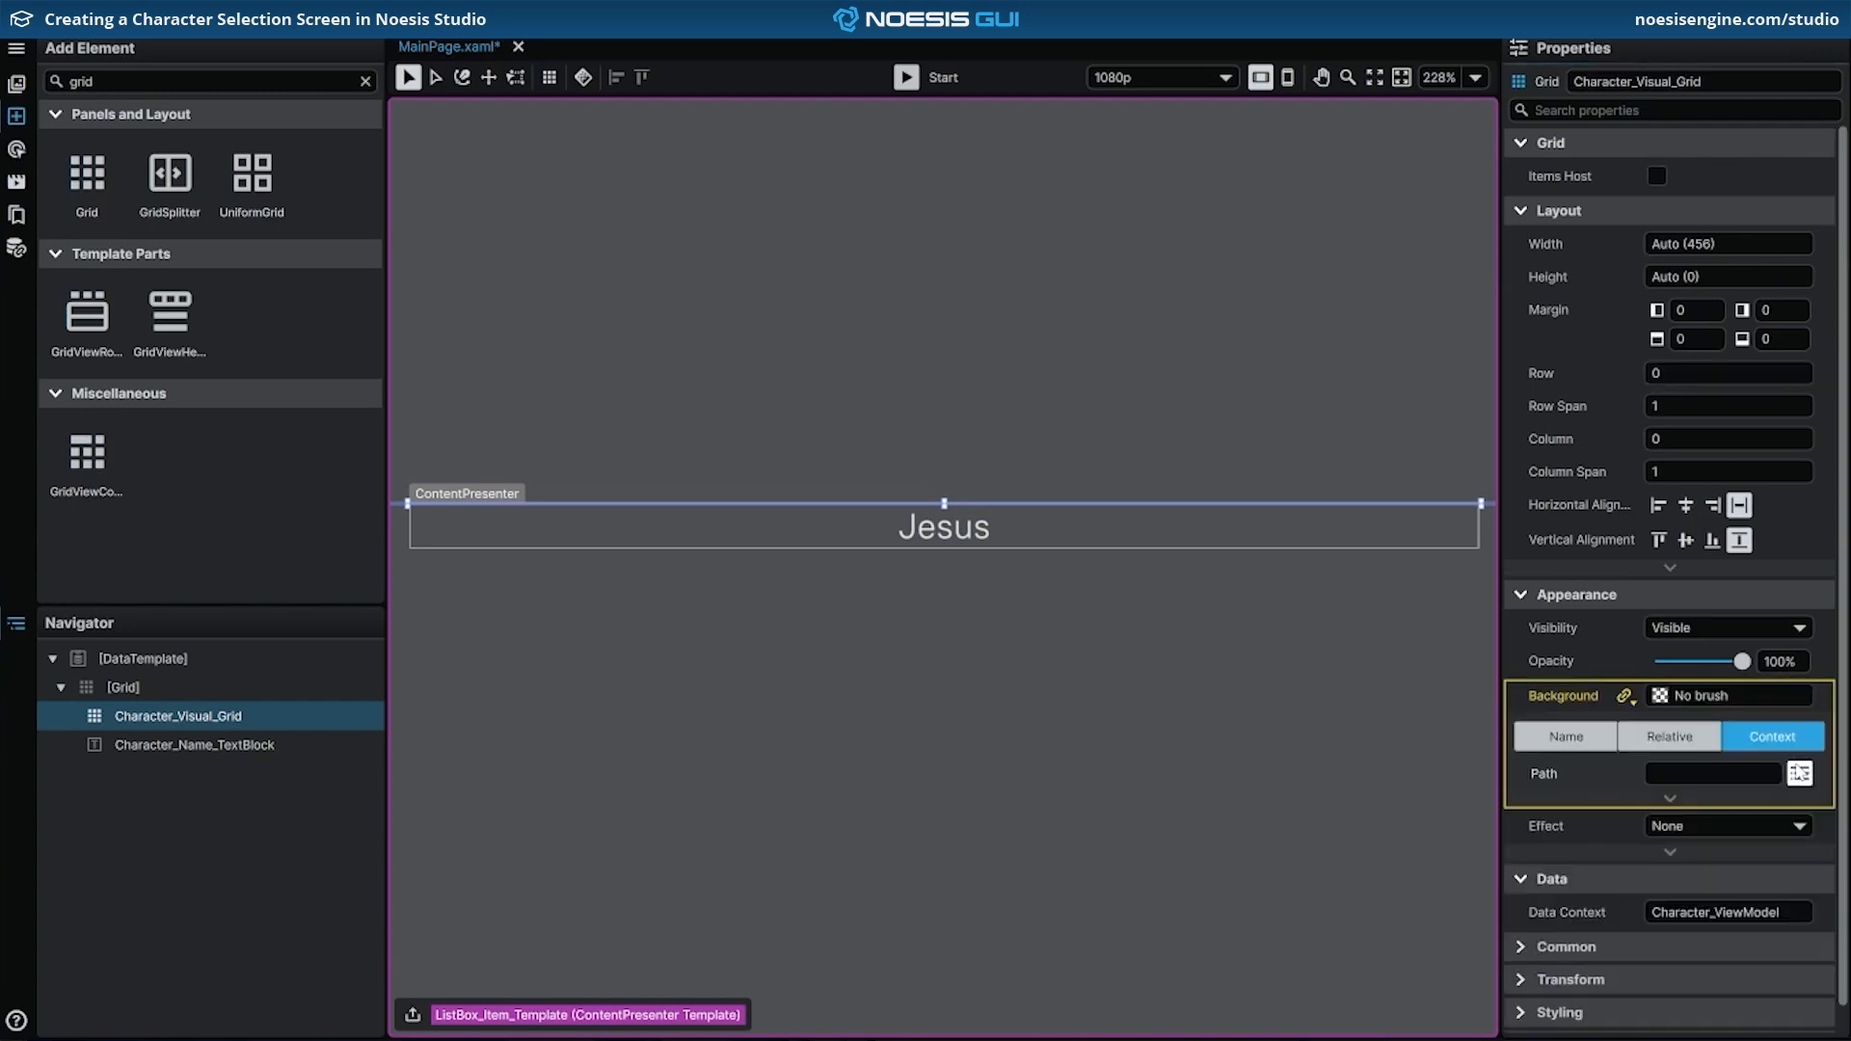
click(1799, 776)
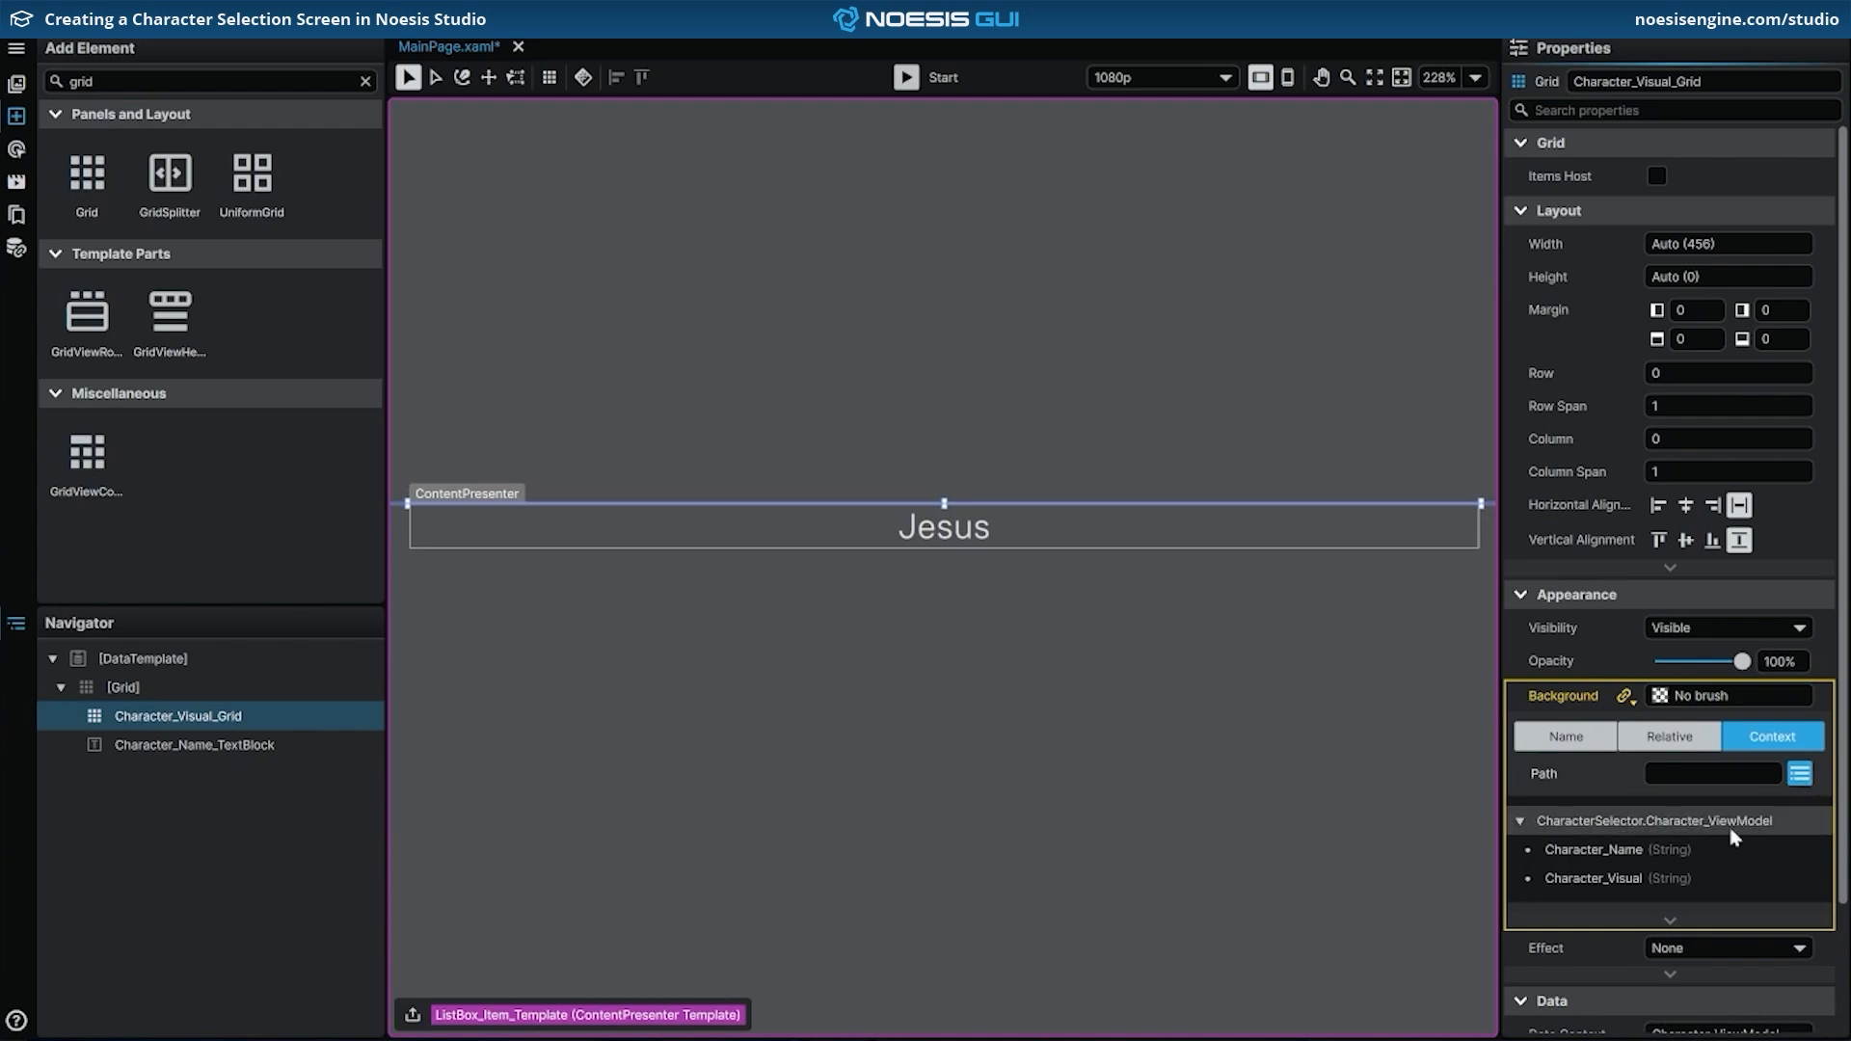
click(1700, 884)
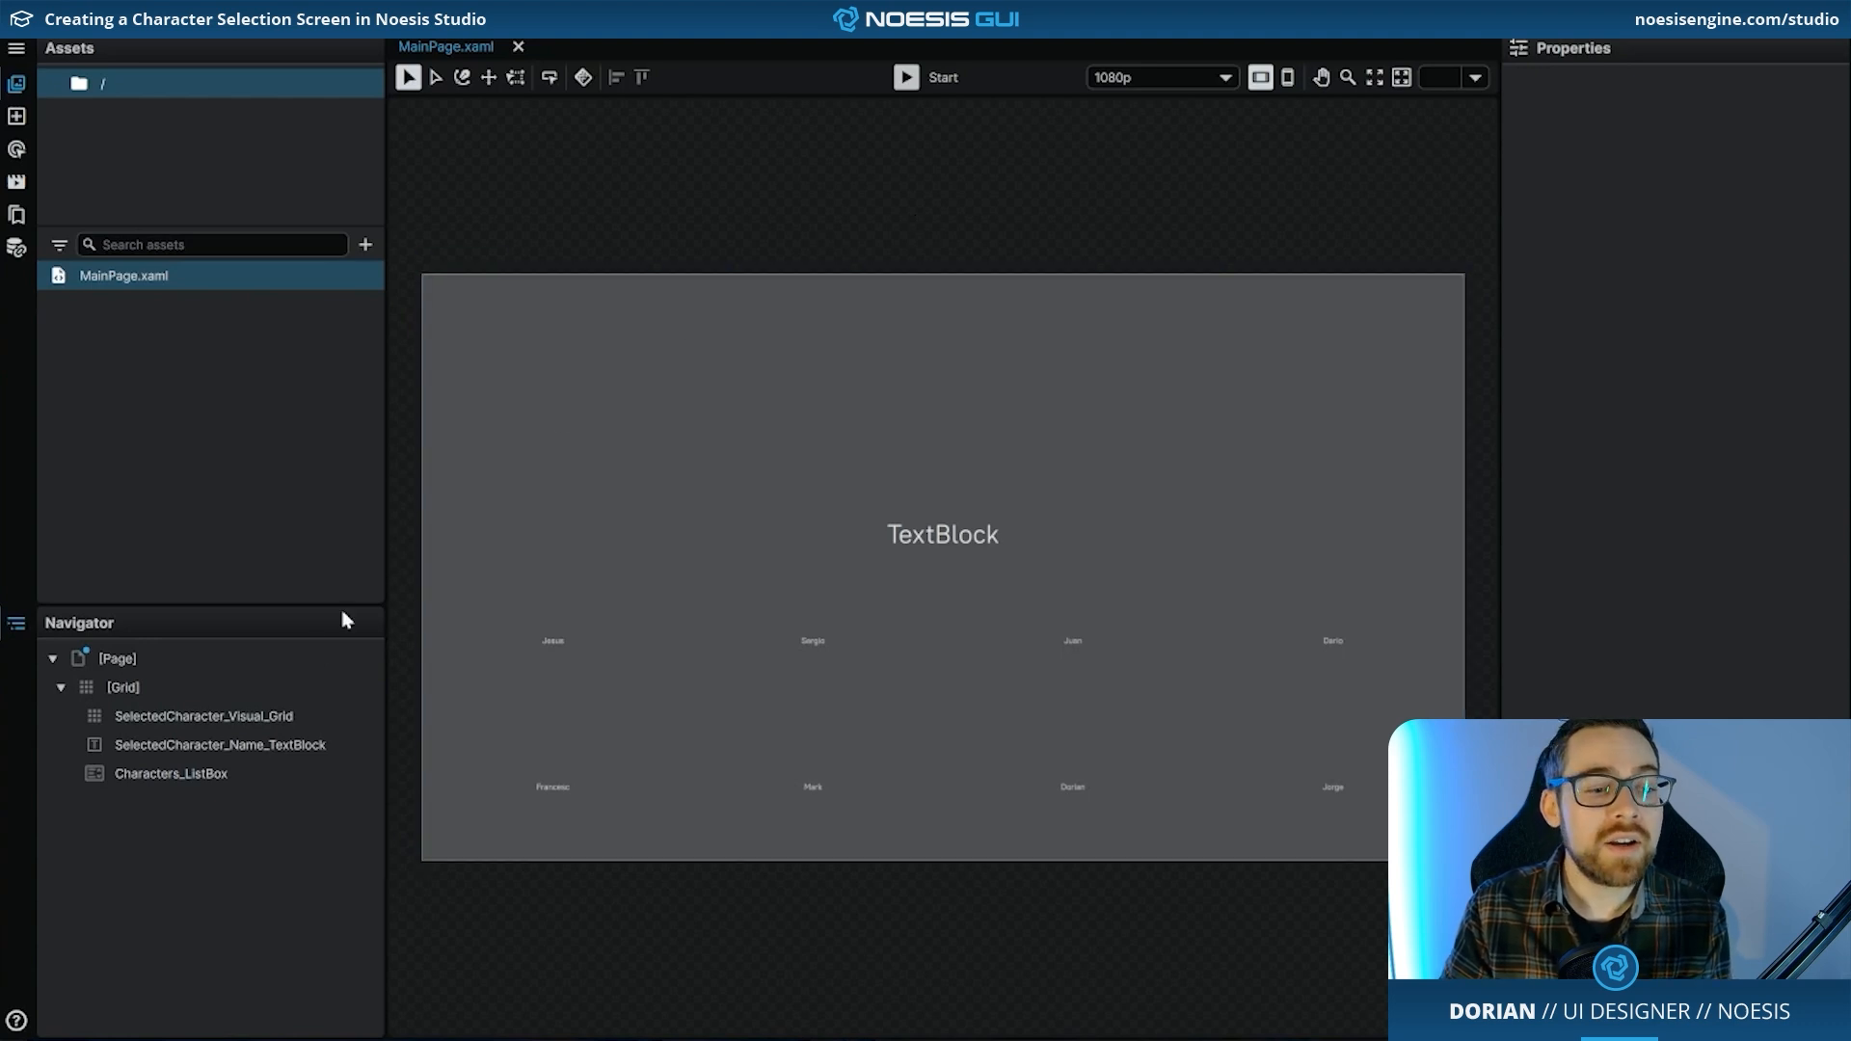
- Create an ItemContainer template for Characters_ListBox on the main page
right_click(218, 774)
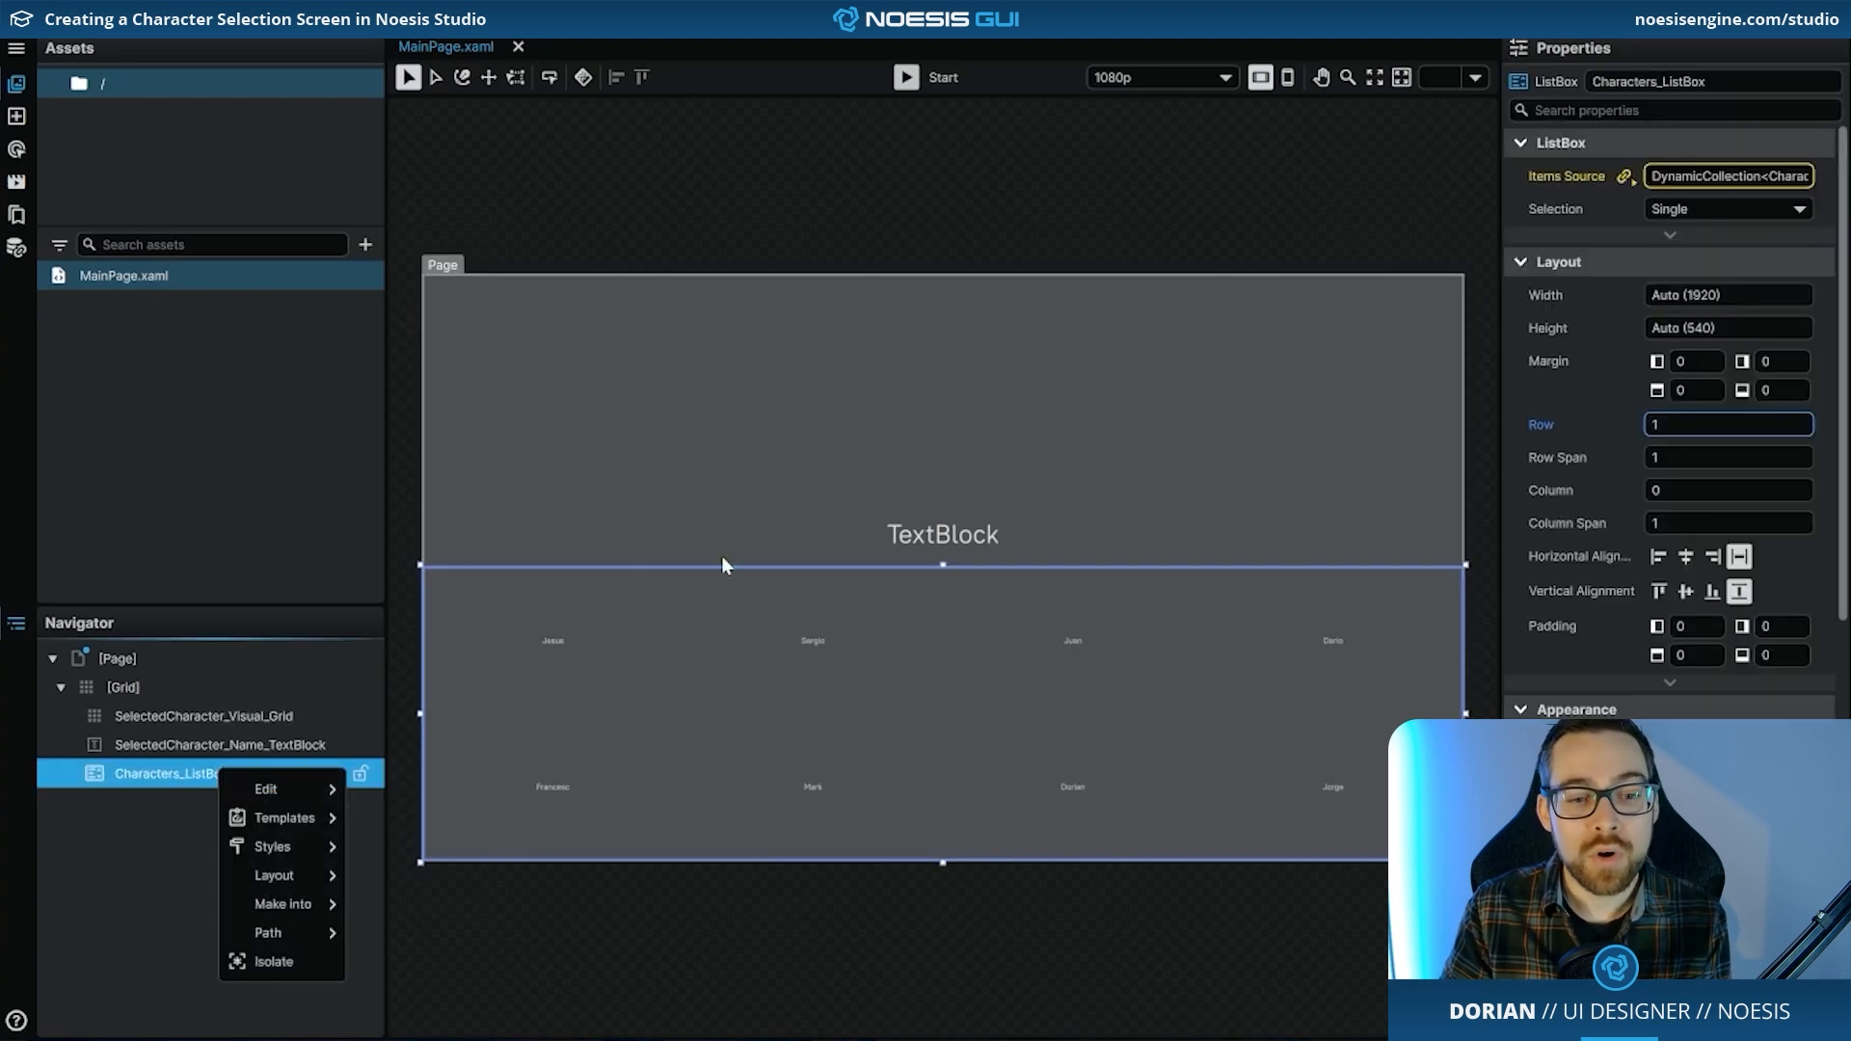
right_click(710, 586)
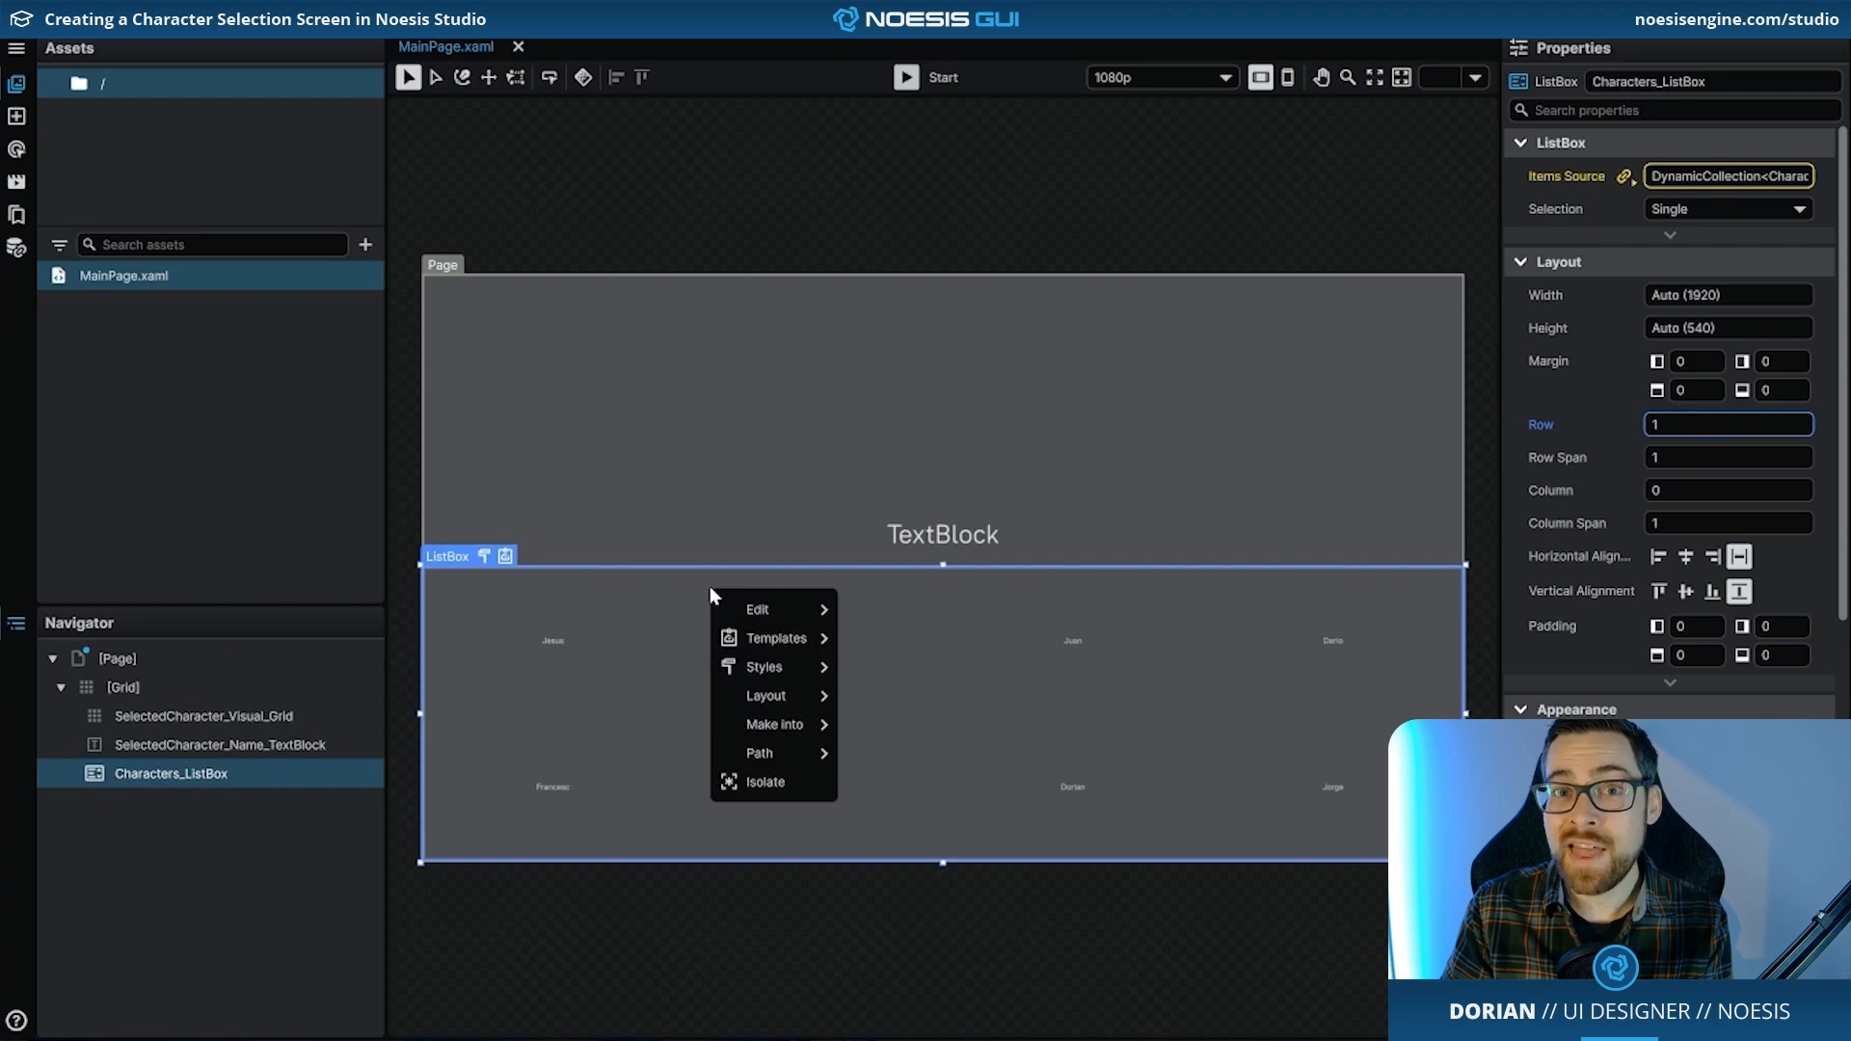
mouse_move(772, 639)
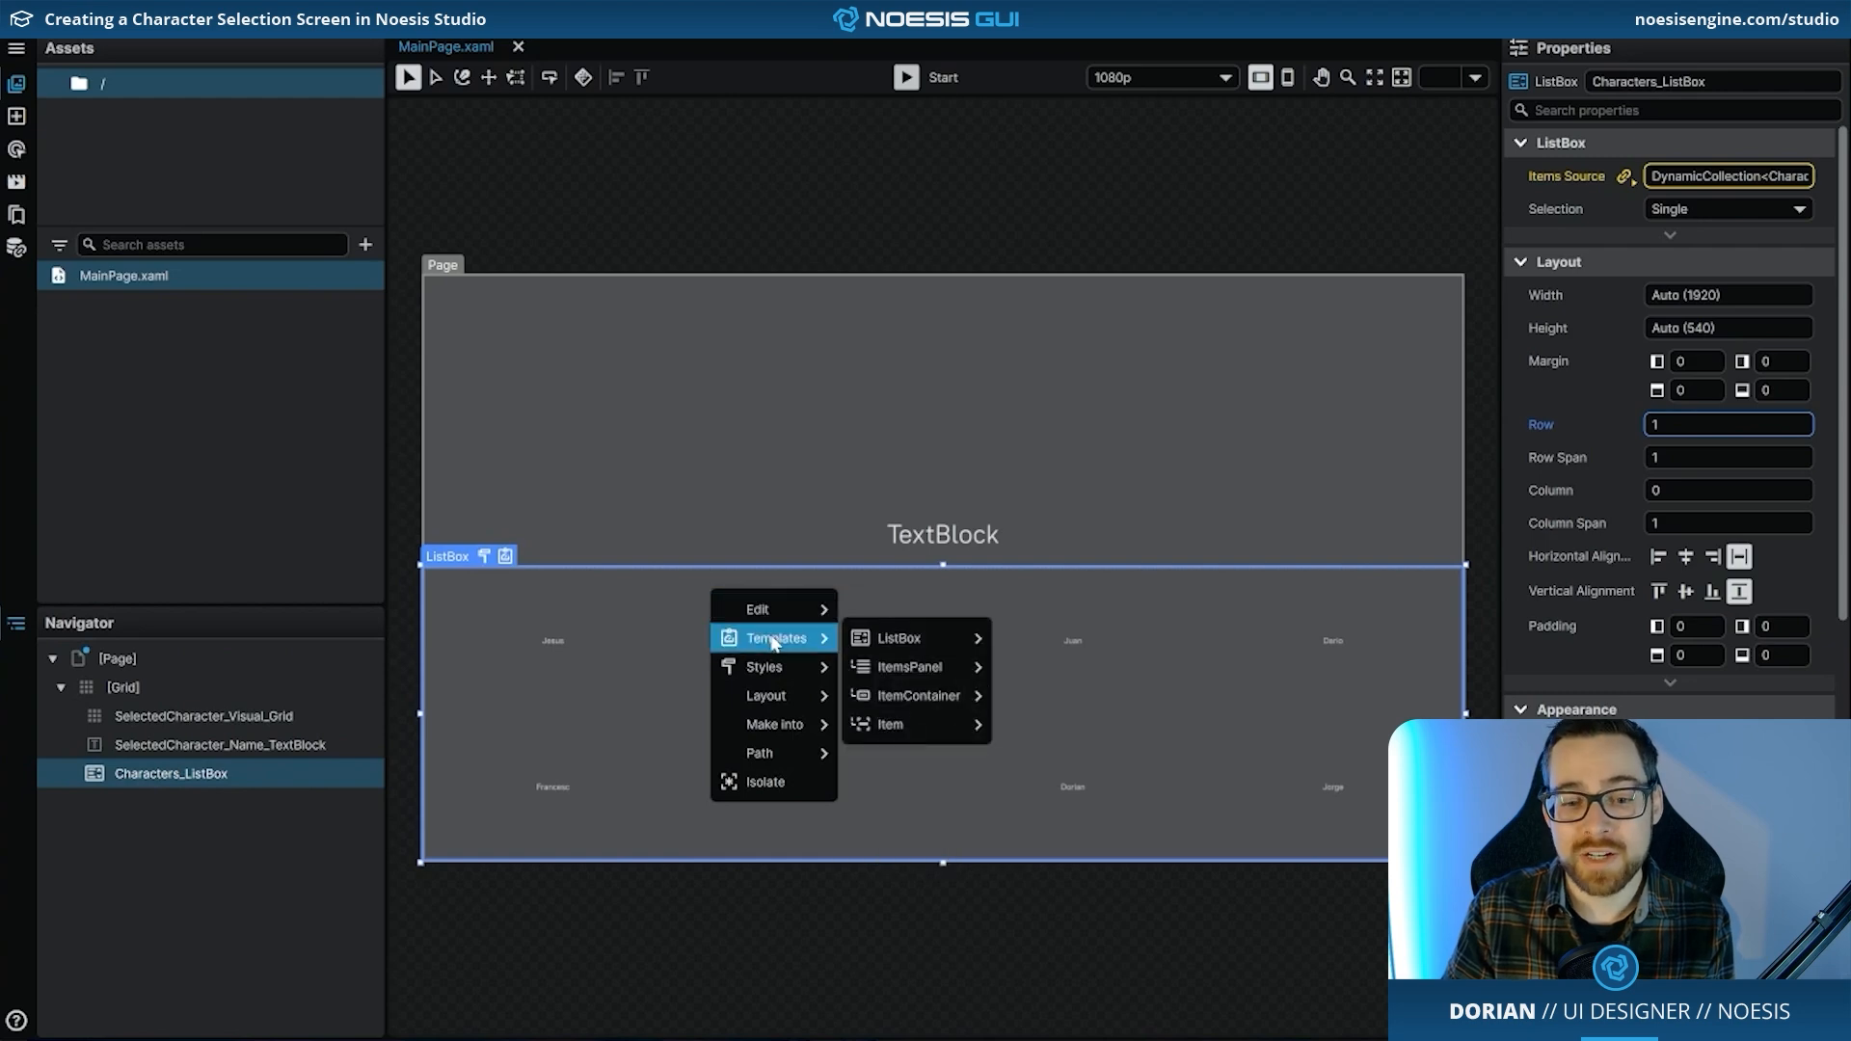
mouse_move(964, 702)
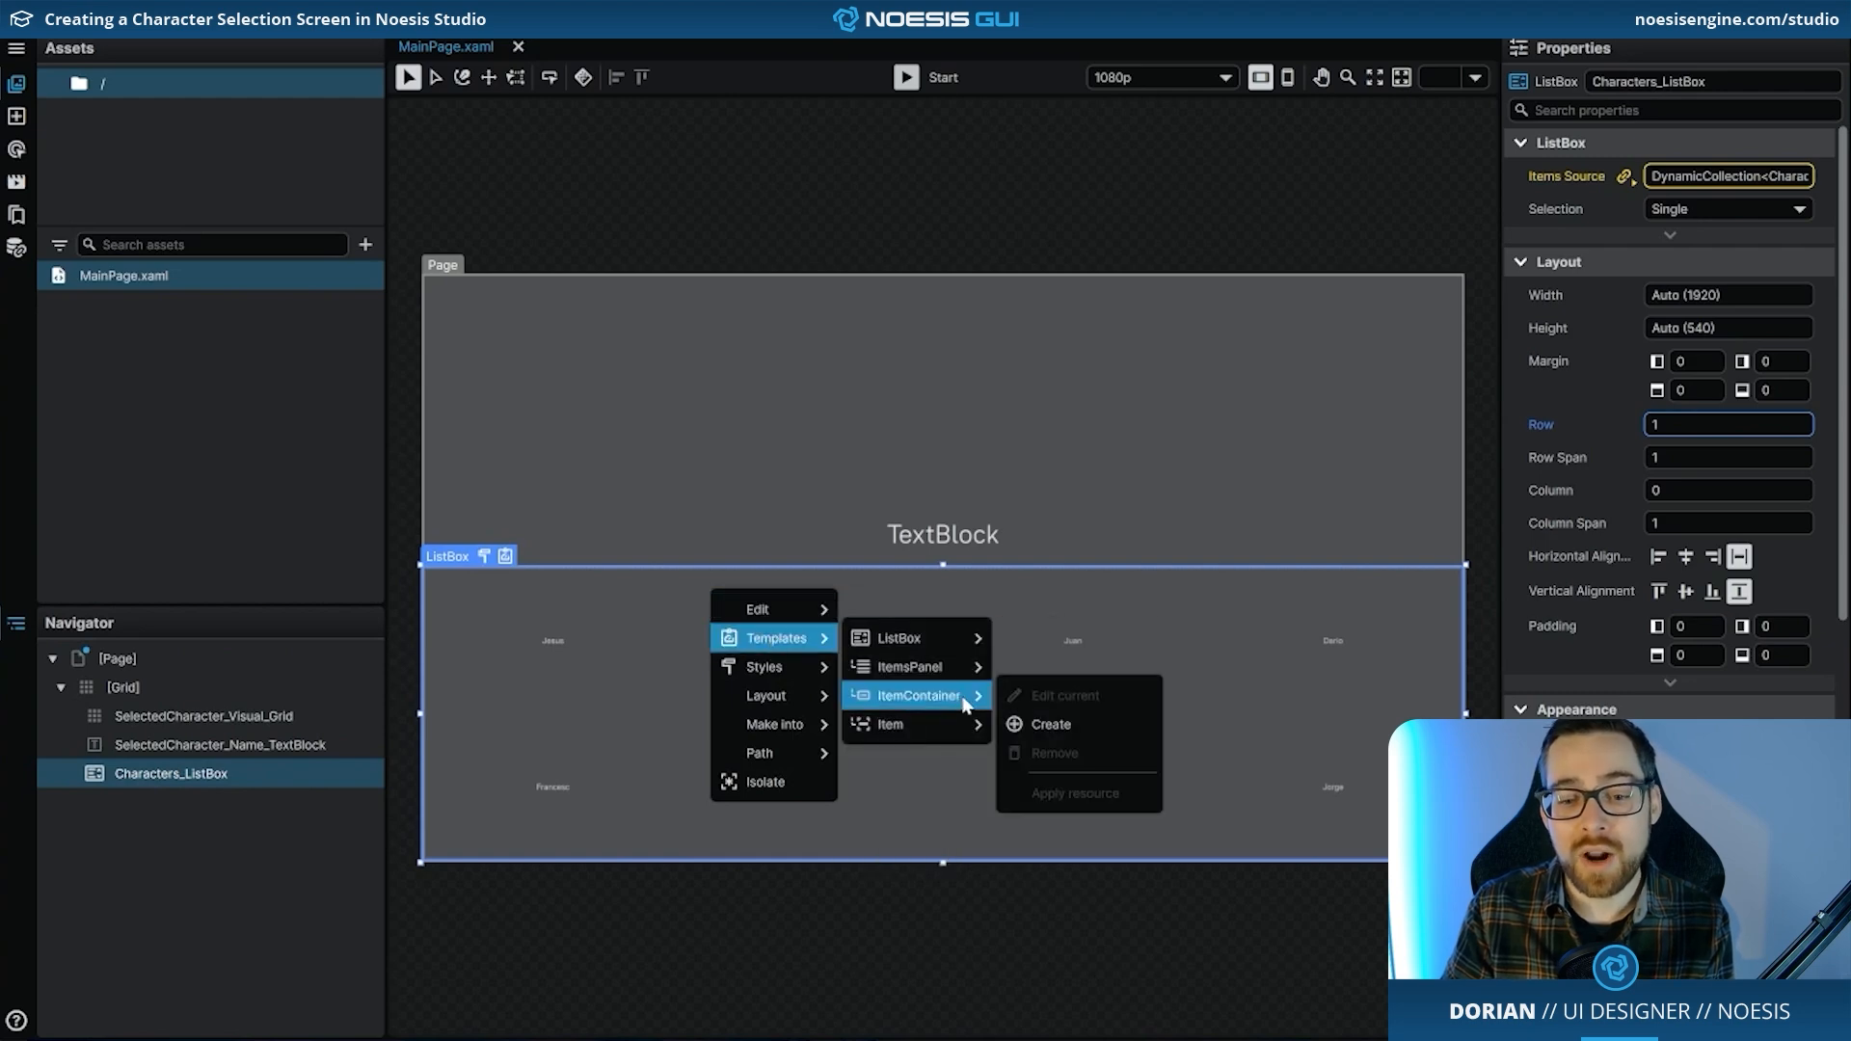
click(1130, 724)
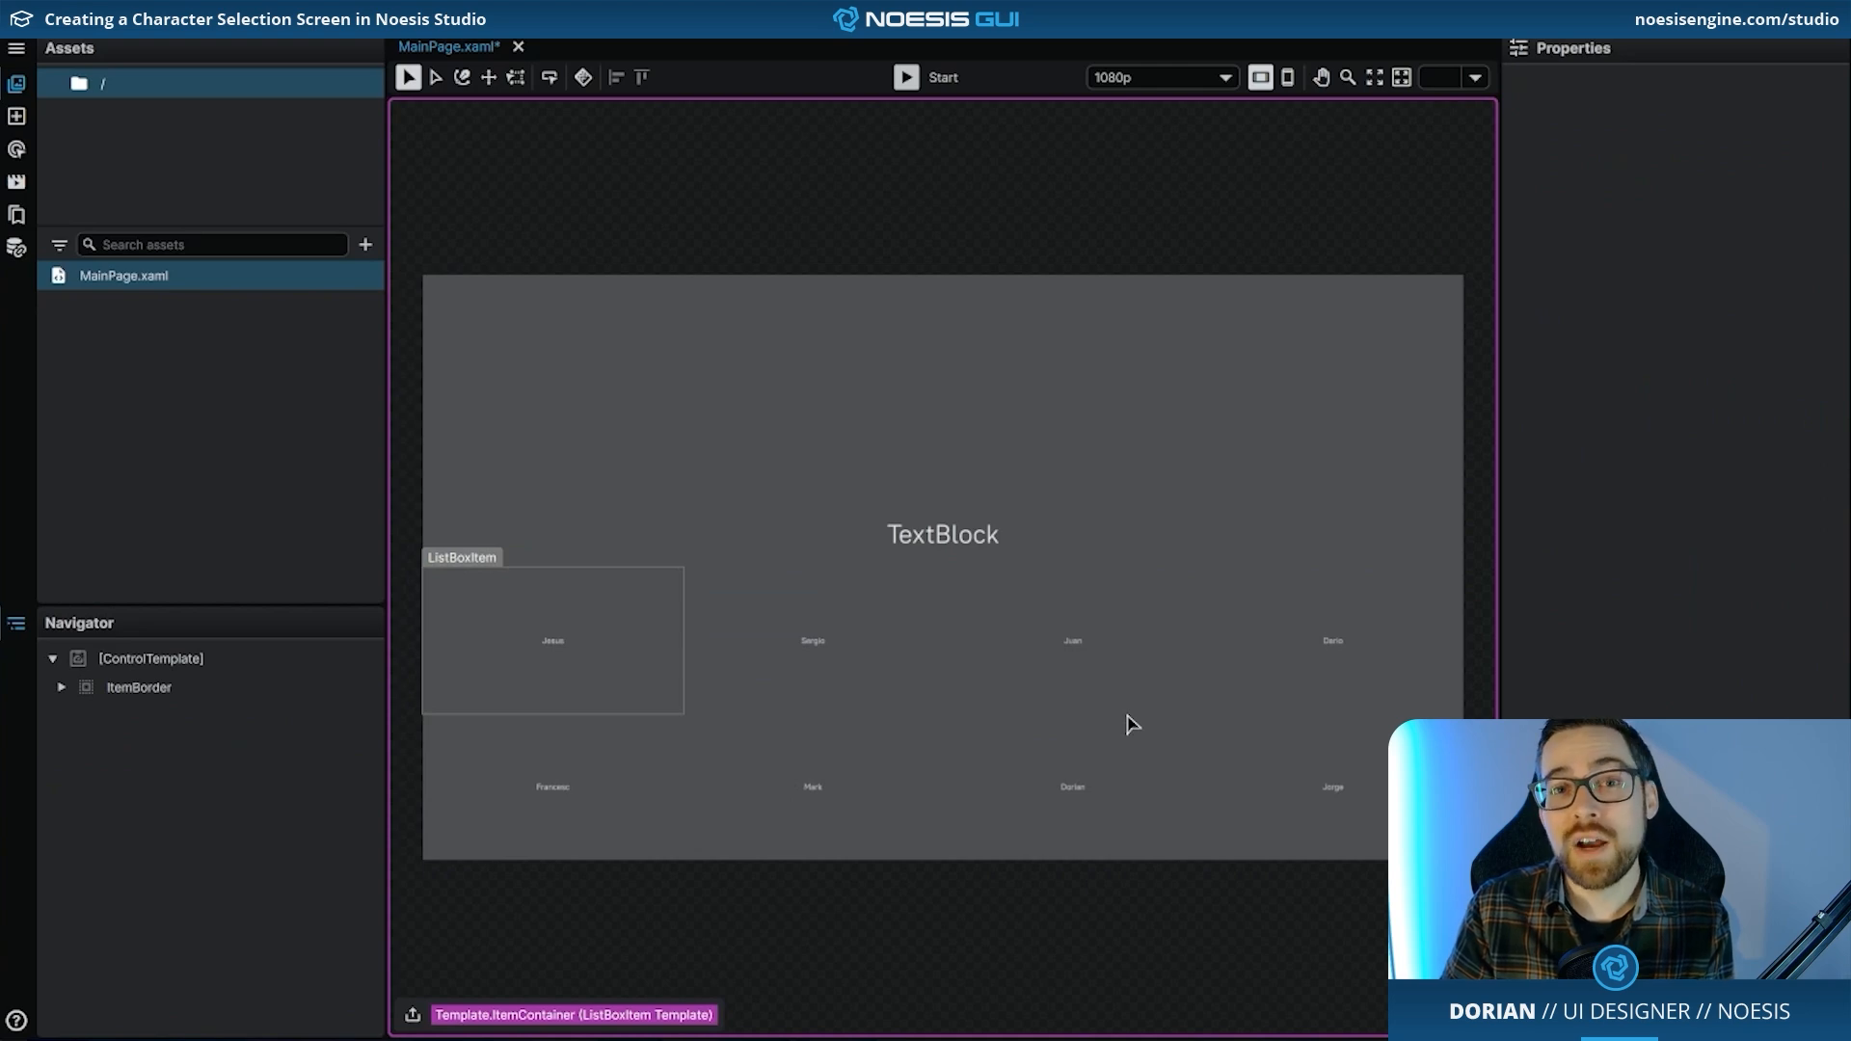
- Rename the page resource ListBoxItem.Style.001 as ListBoxItemContainer_Style
click(25, 224)
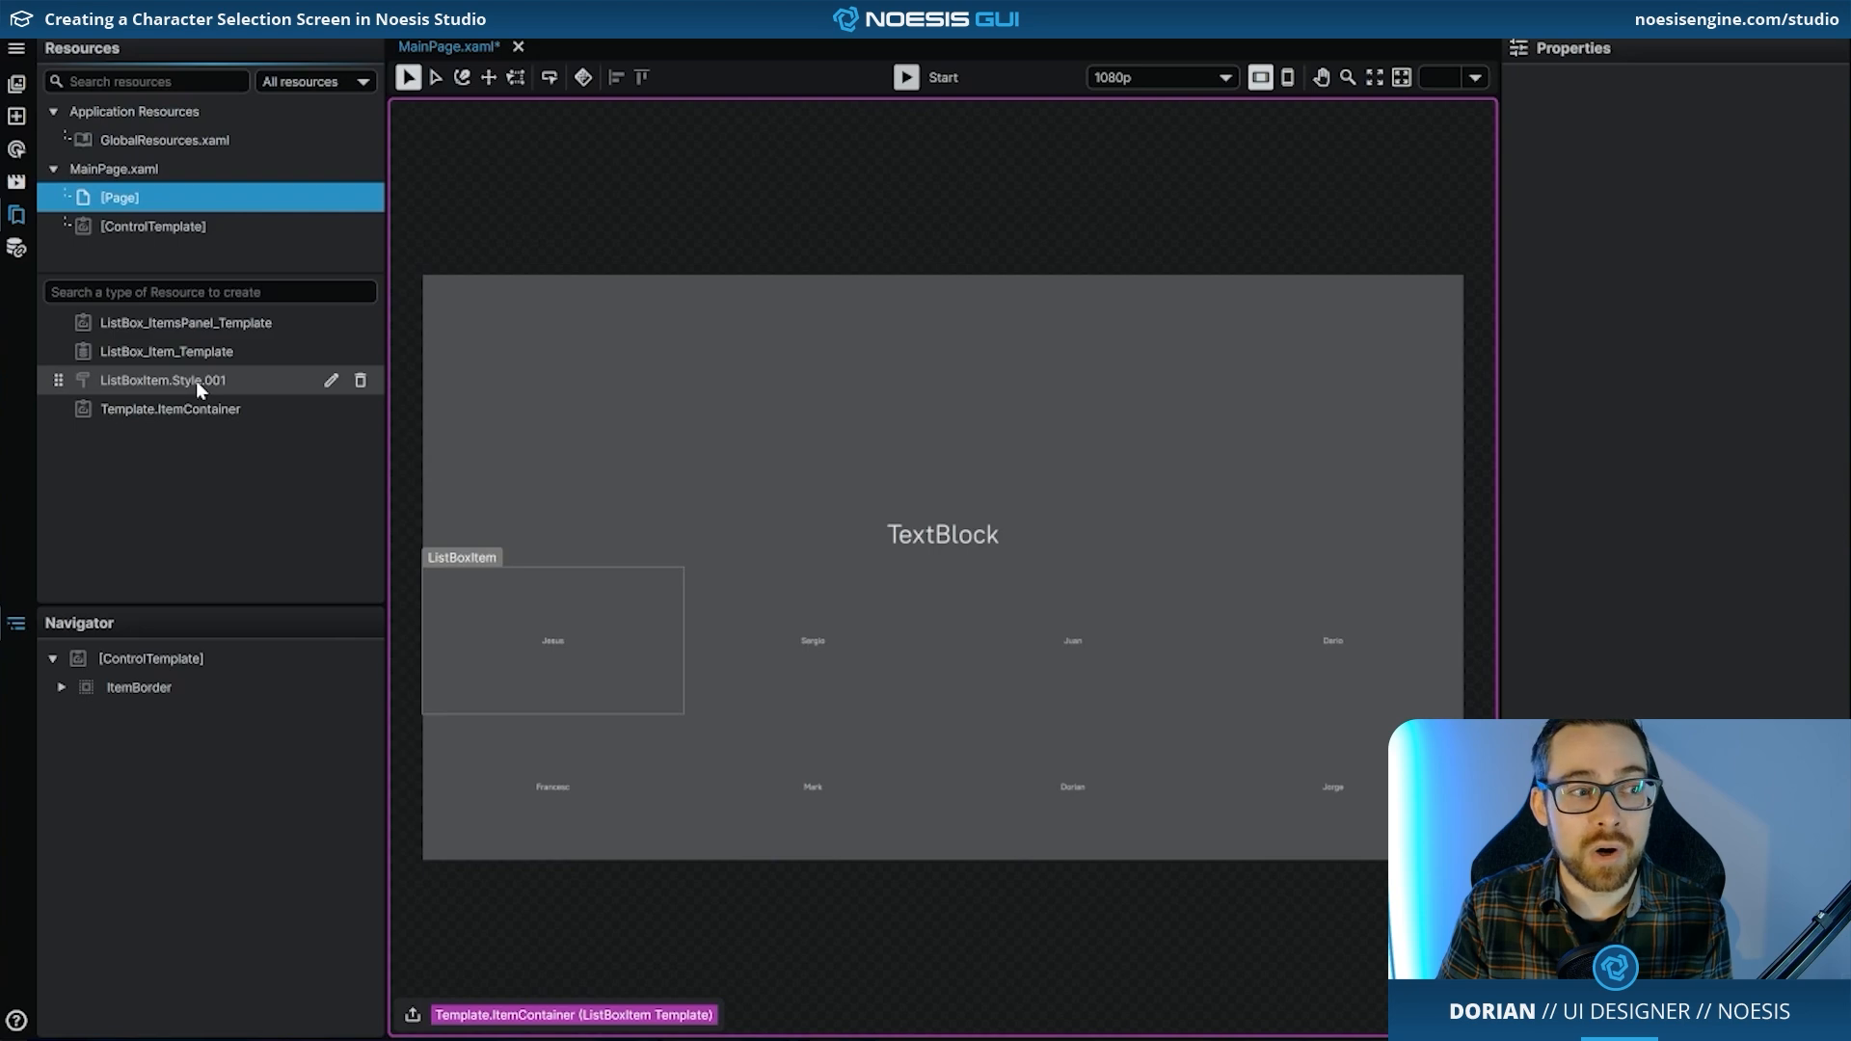
double_click(194, 380)
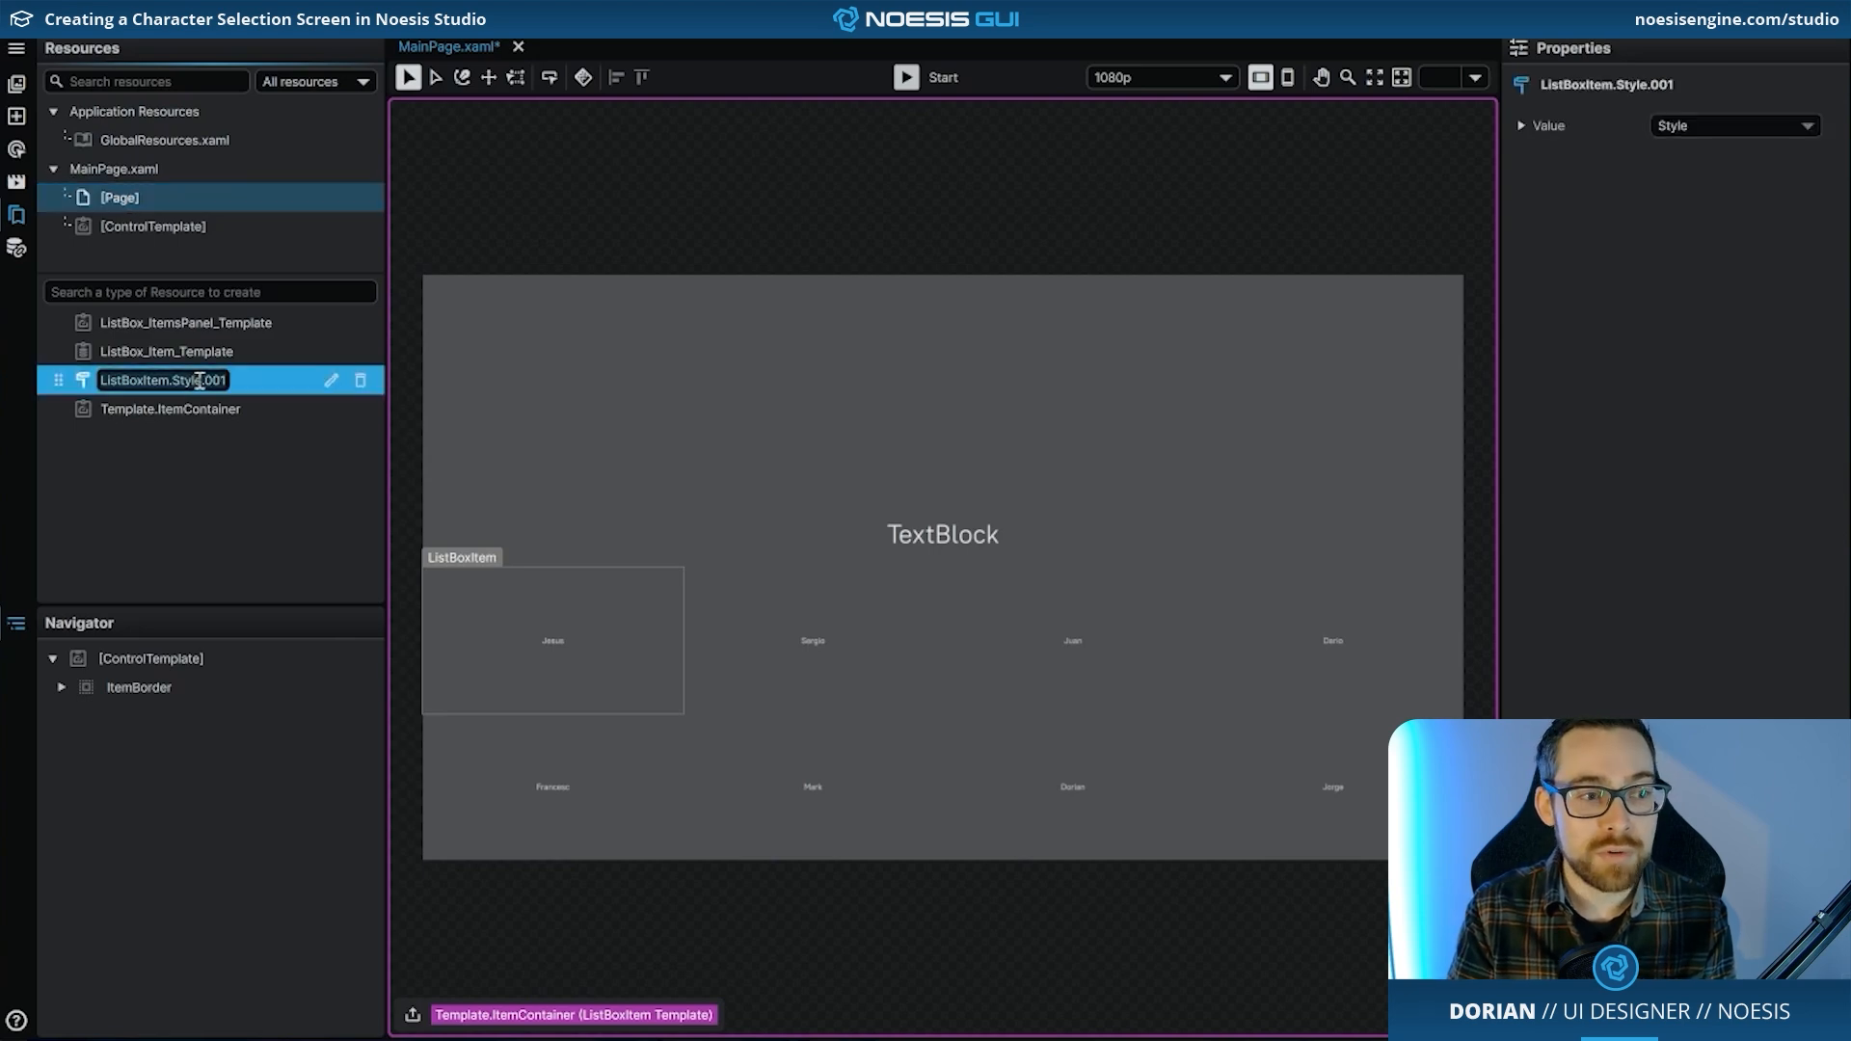
text(List)
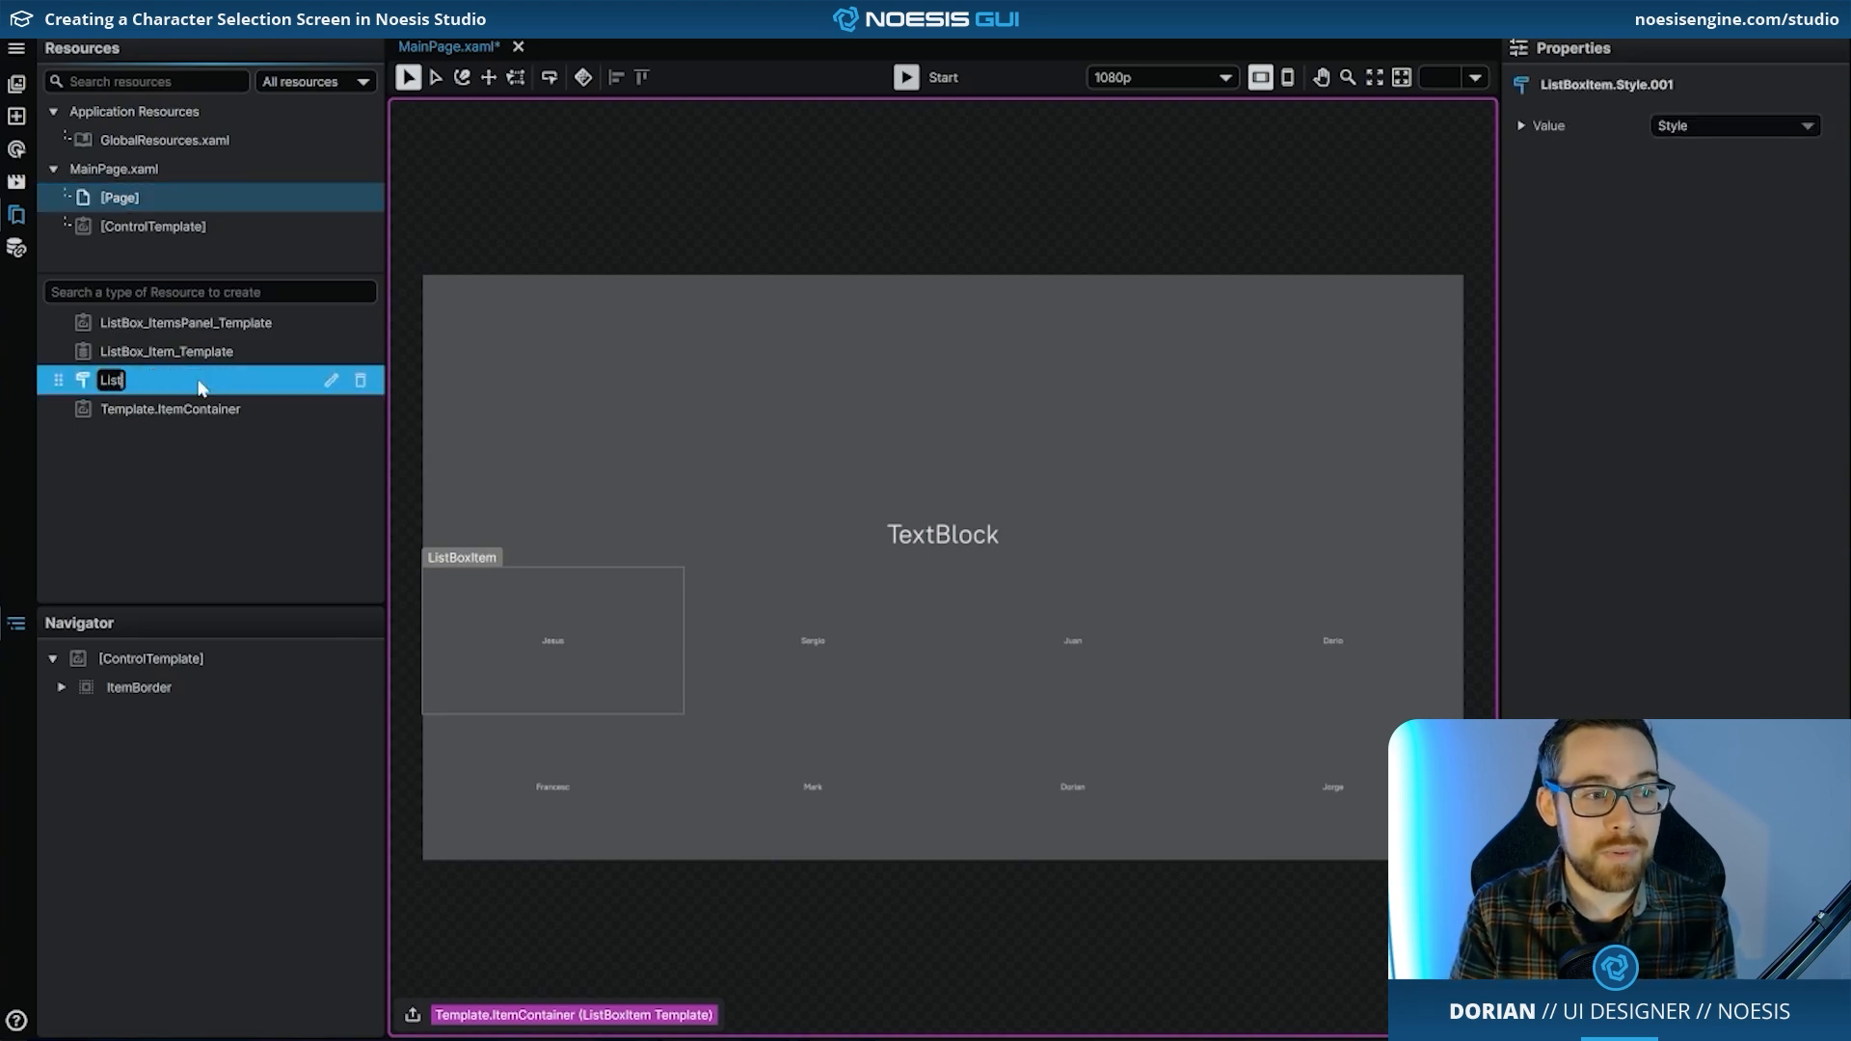
text(BoxItemCon)
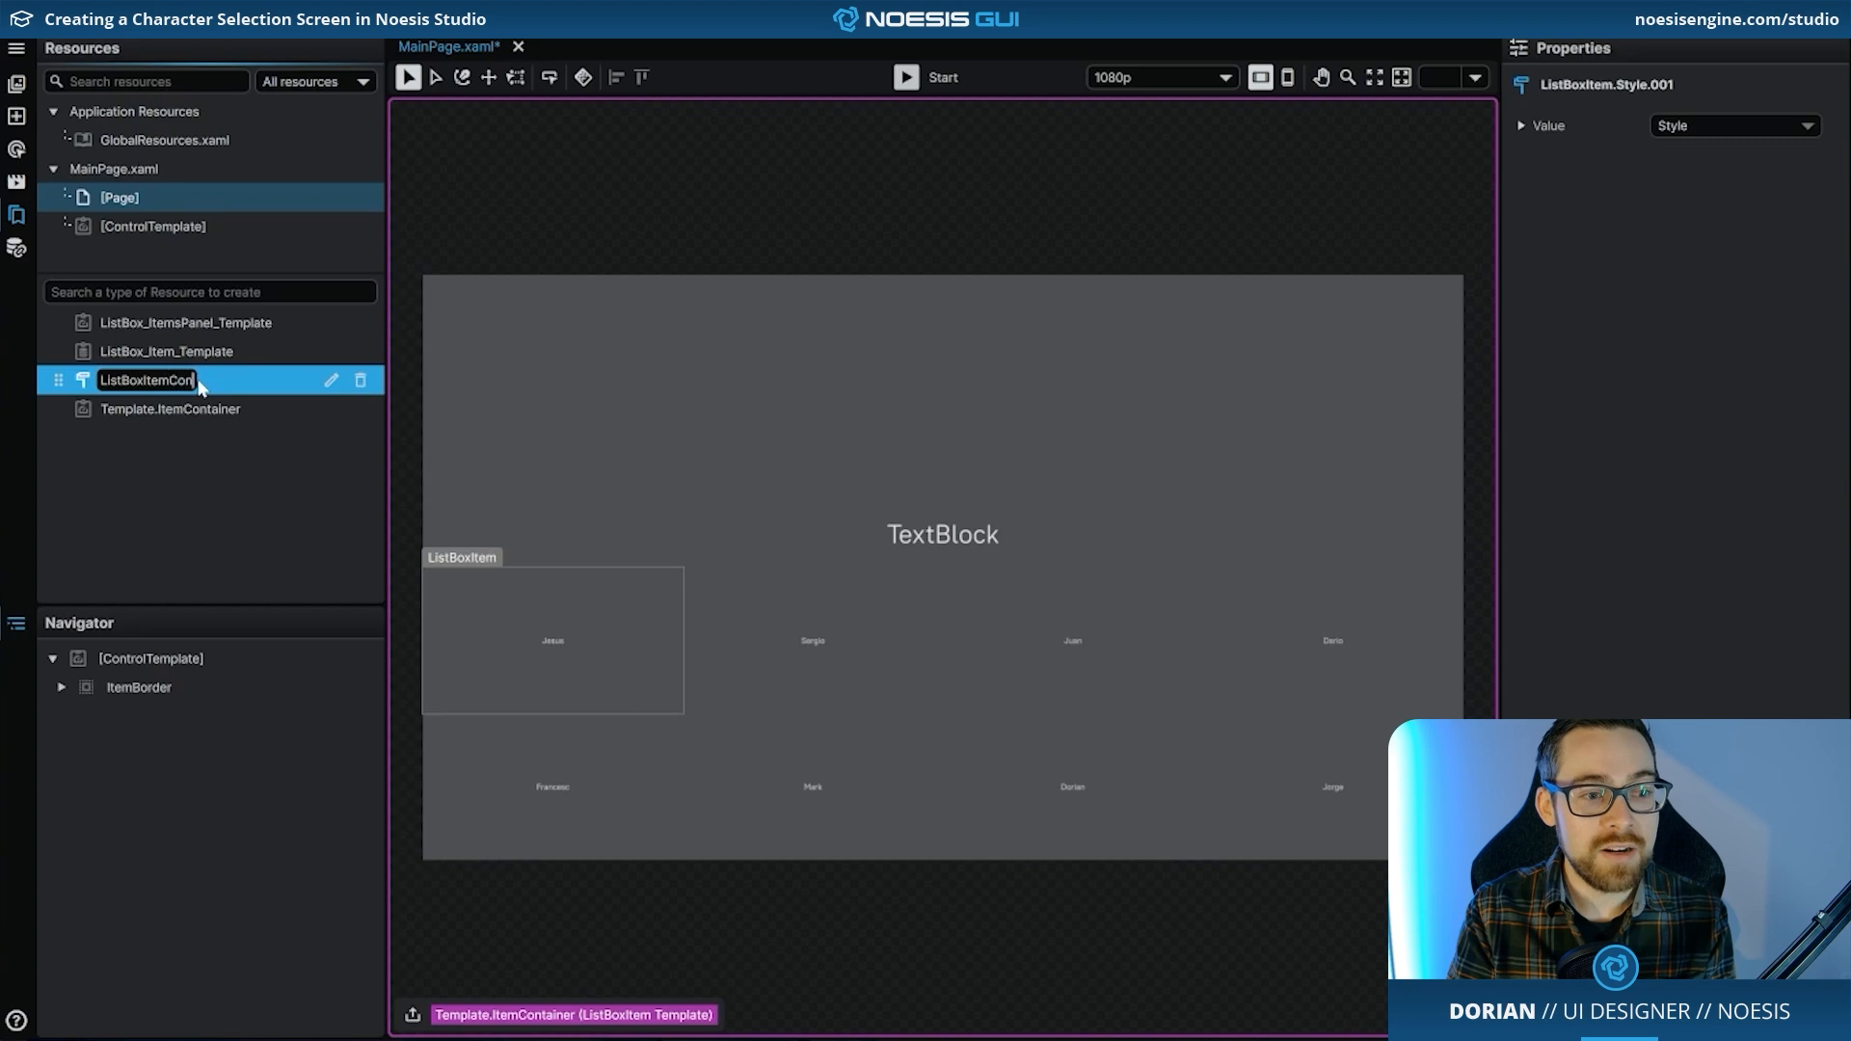
text(tainer_Style)
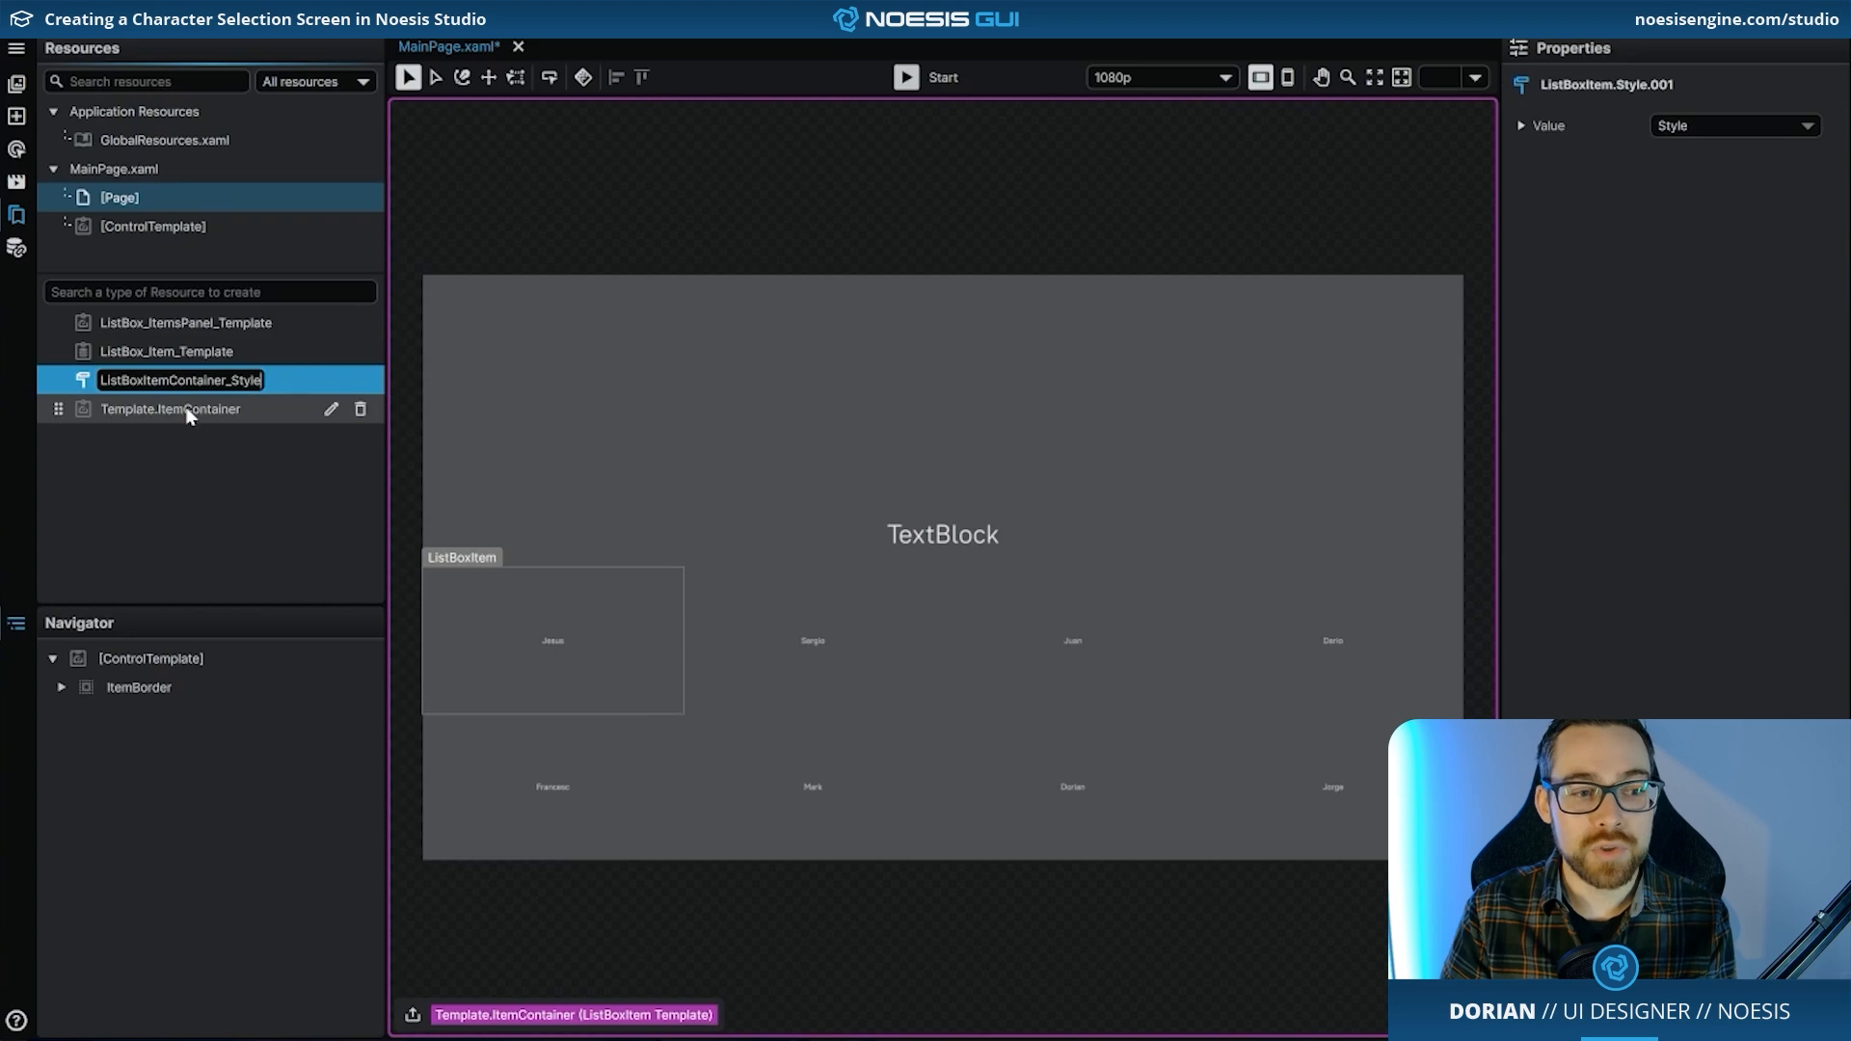
- Rename the page resource Template.ItemContainer as ListBoxItemContainer_Template
double_click(189, 411)
text(Lis)
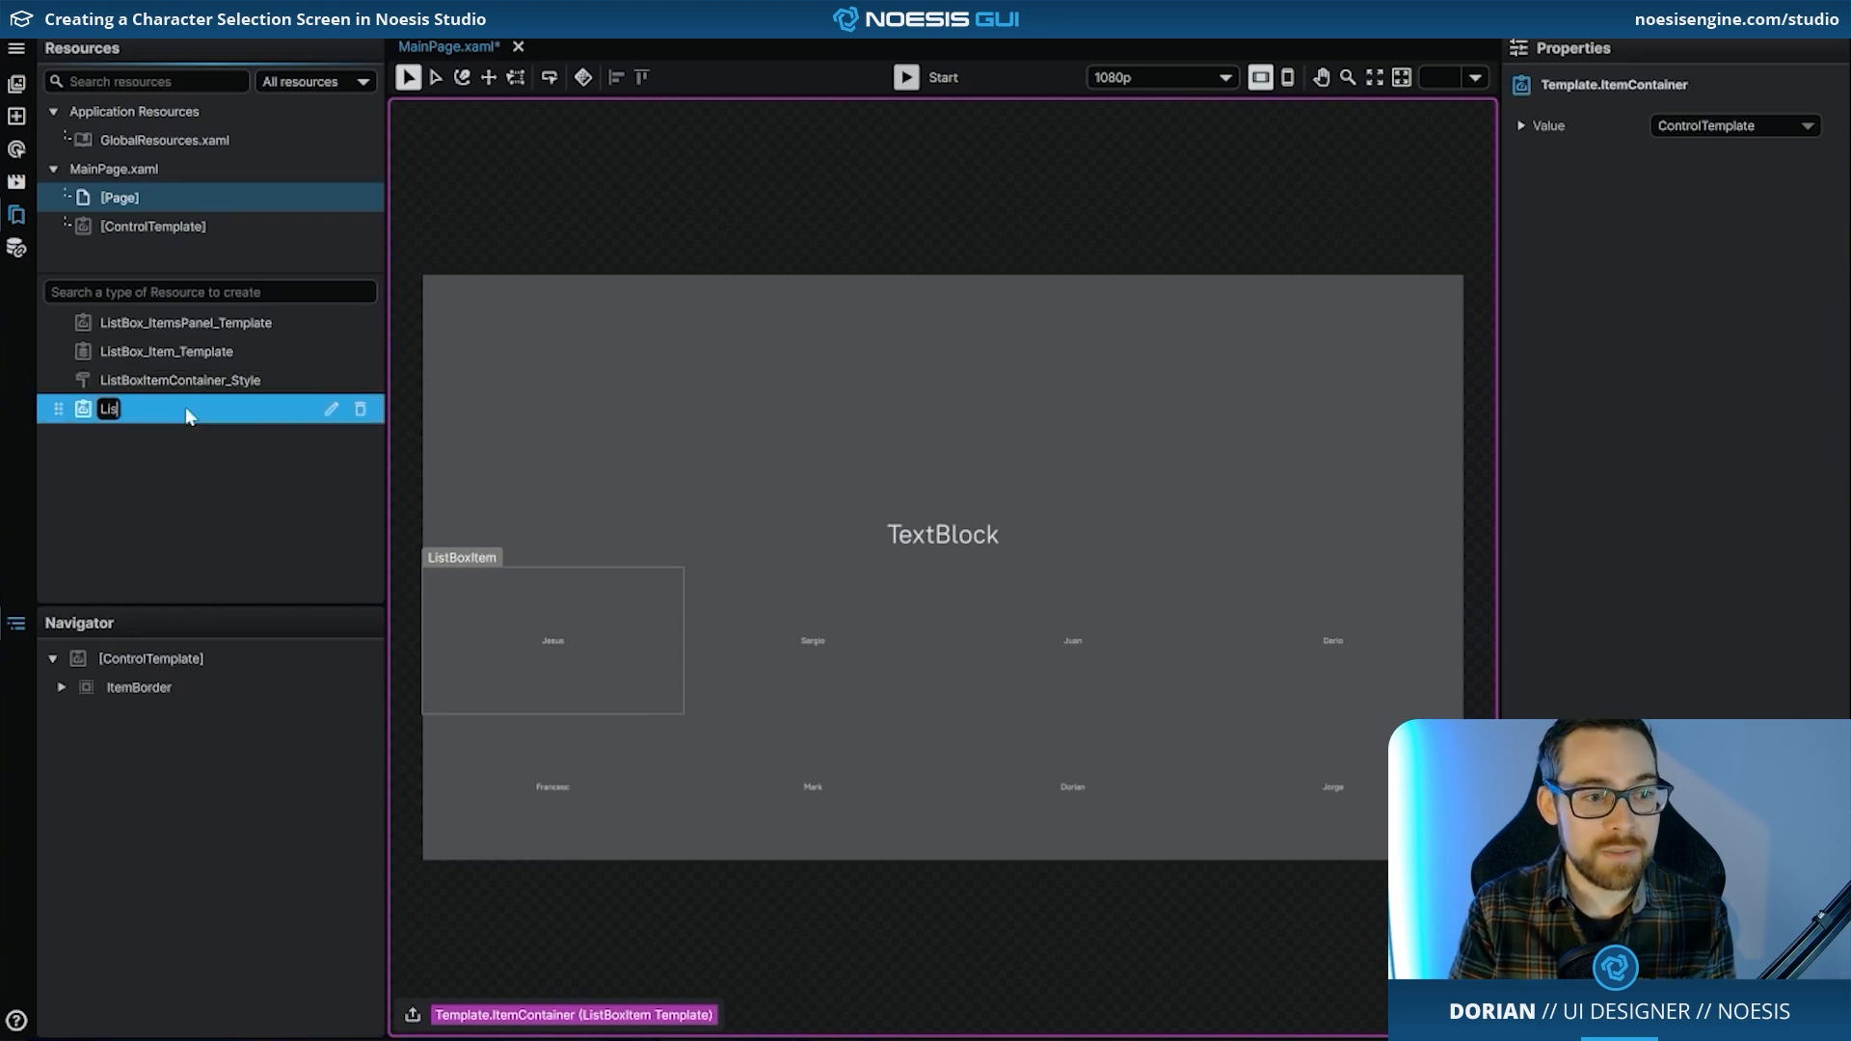
text(tBoxItemCont)
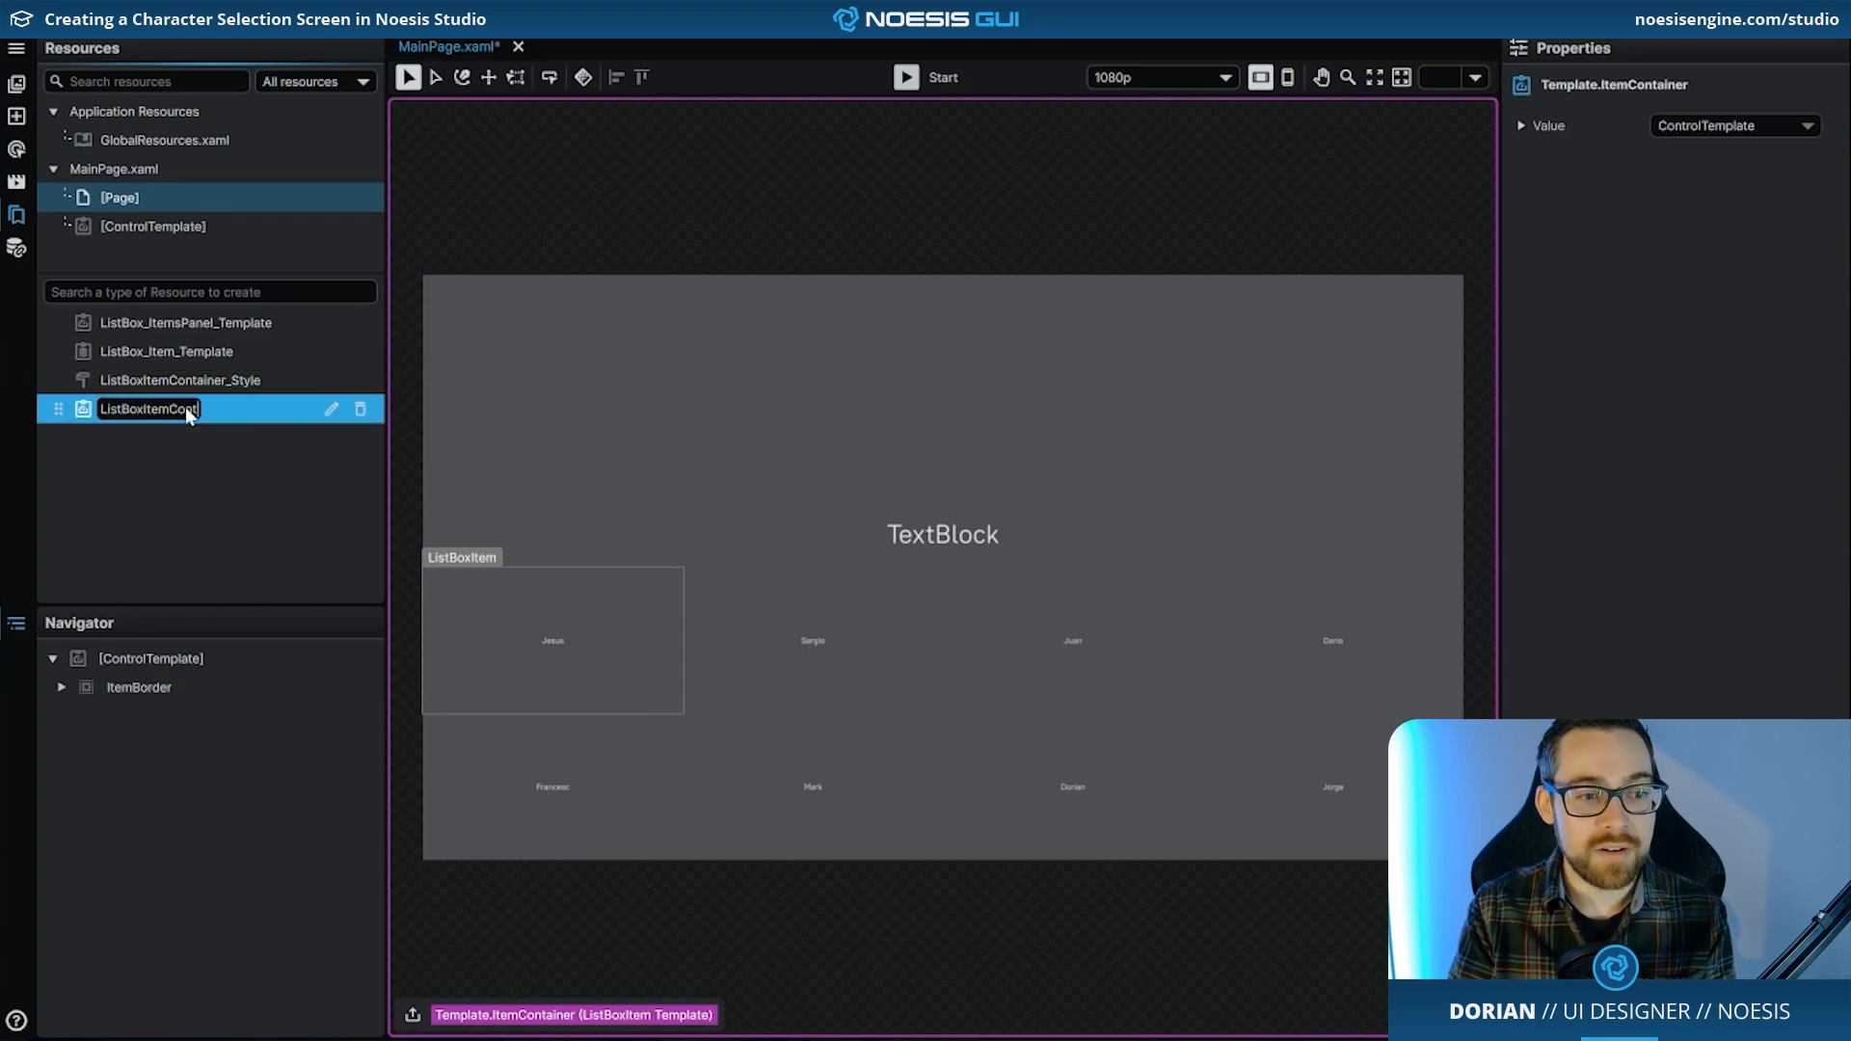
text(ainer_Template)
key(Return)
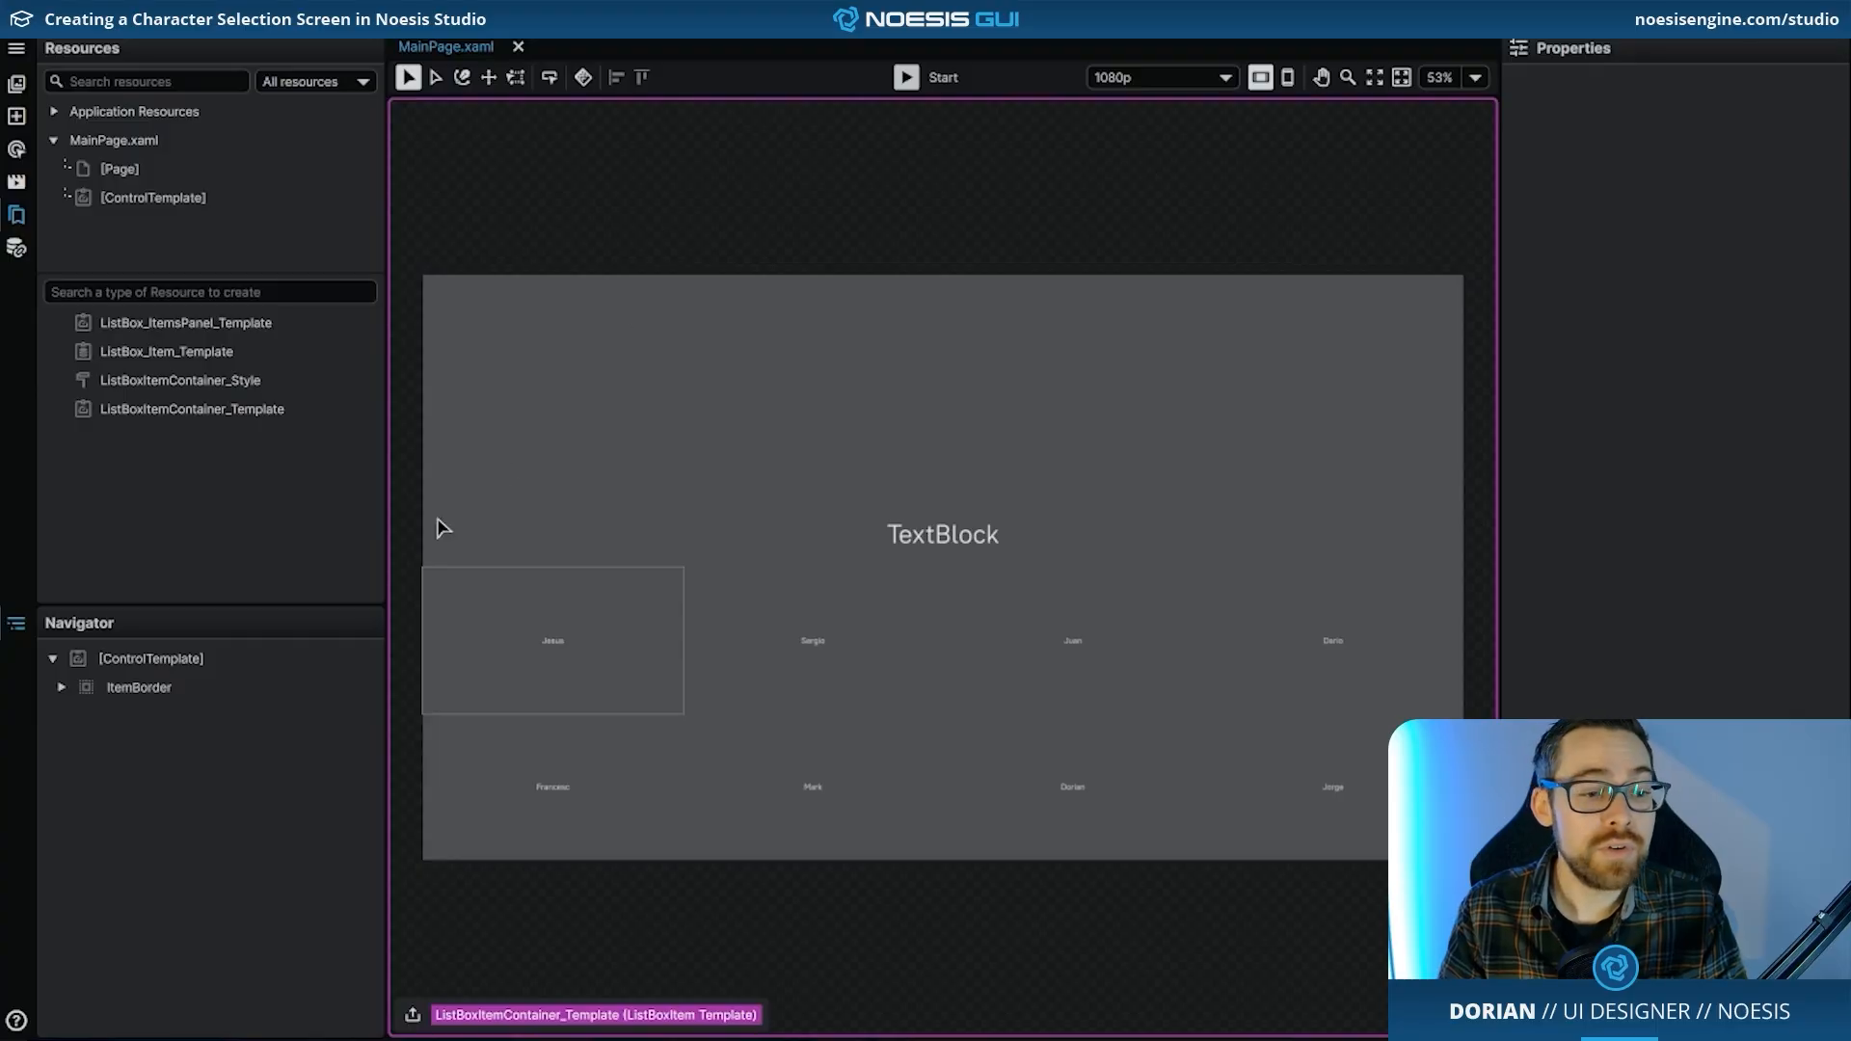
- Replace the ItemBorder element in the item container template with a Grid
right_click(179, 691)
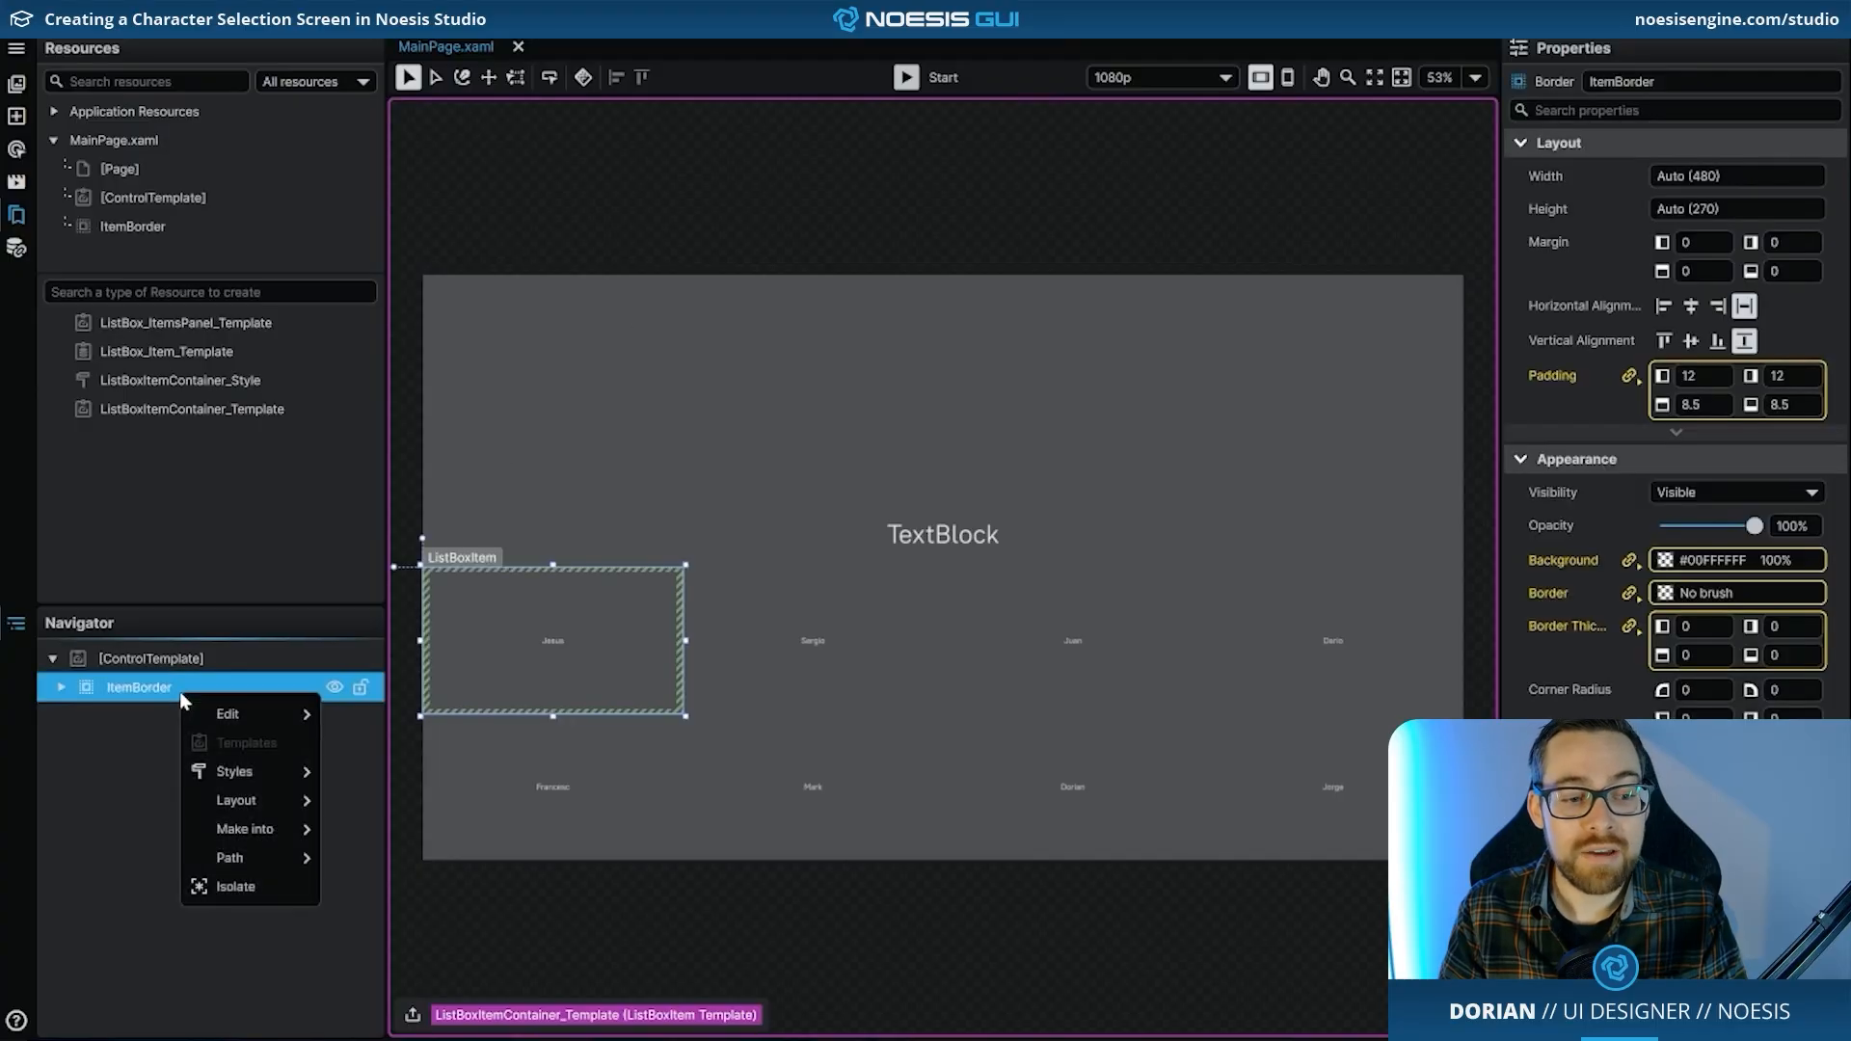
mouse_move(278, 805)
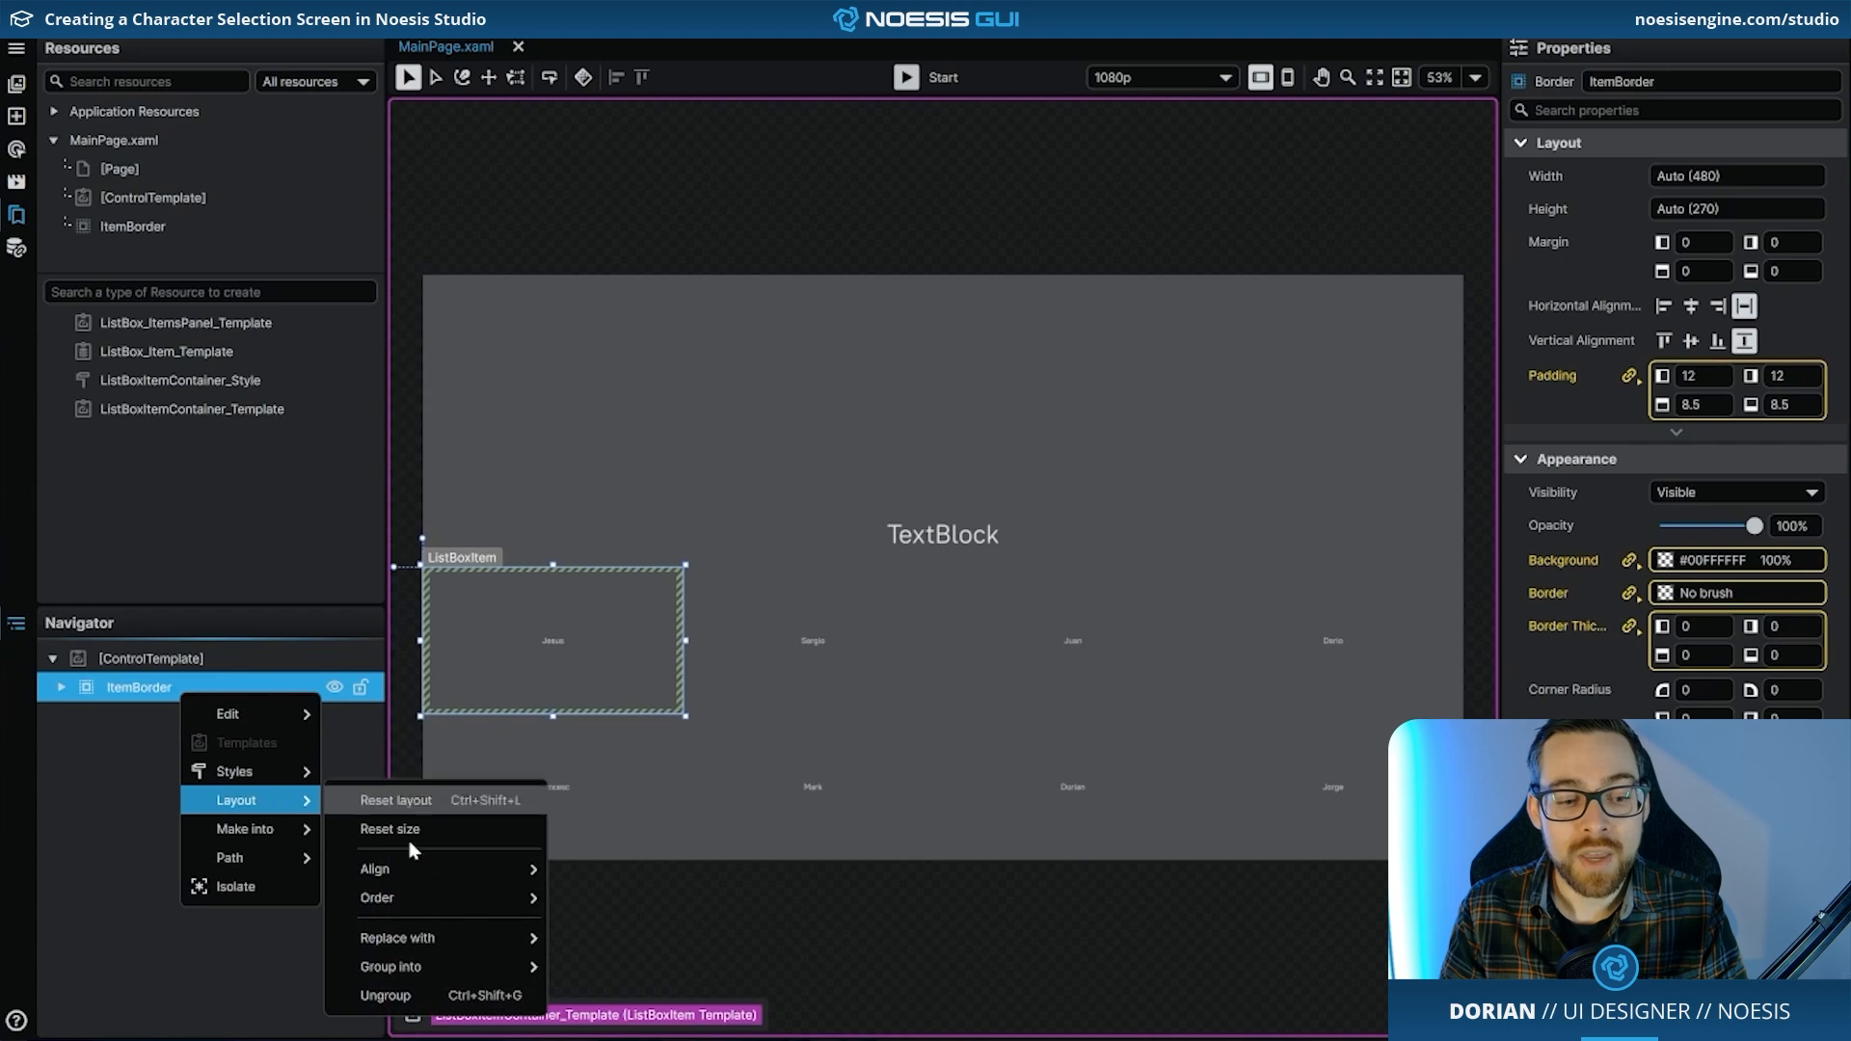
mouse_move(466, 935)
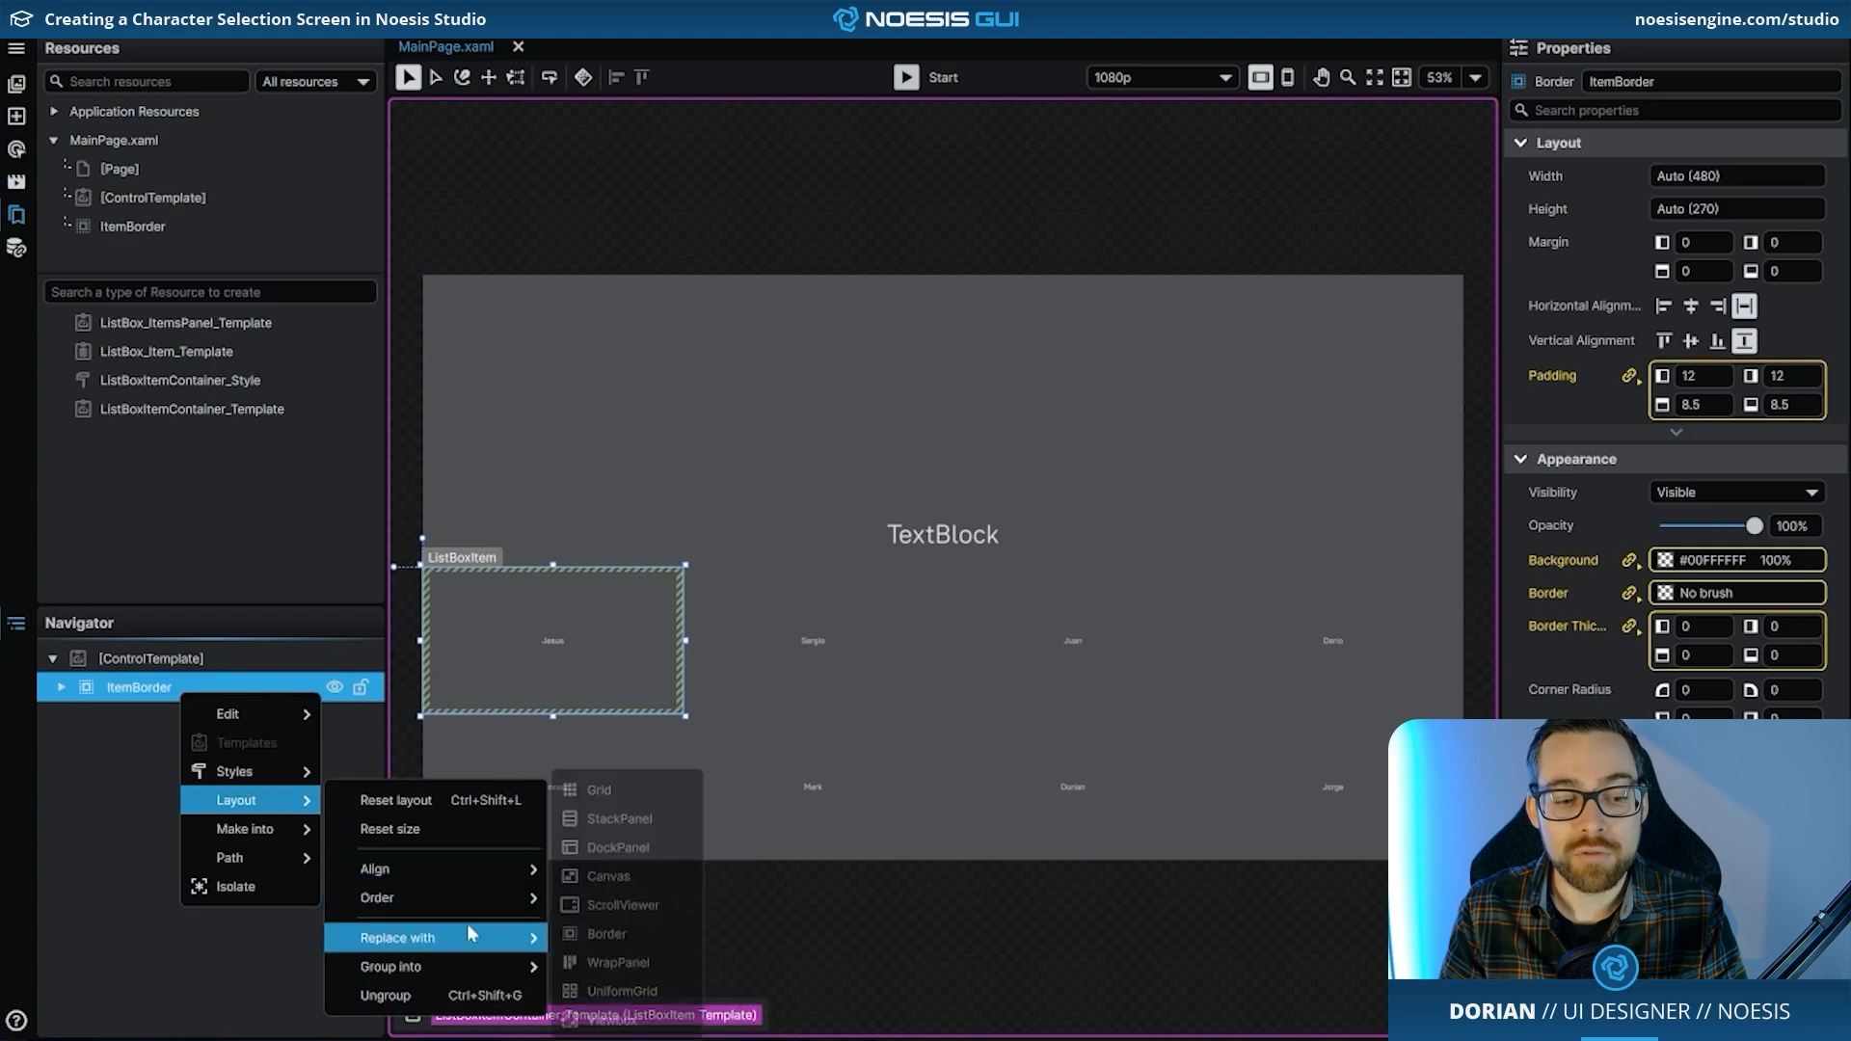
click(615, 793)
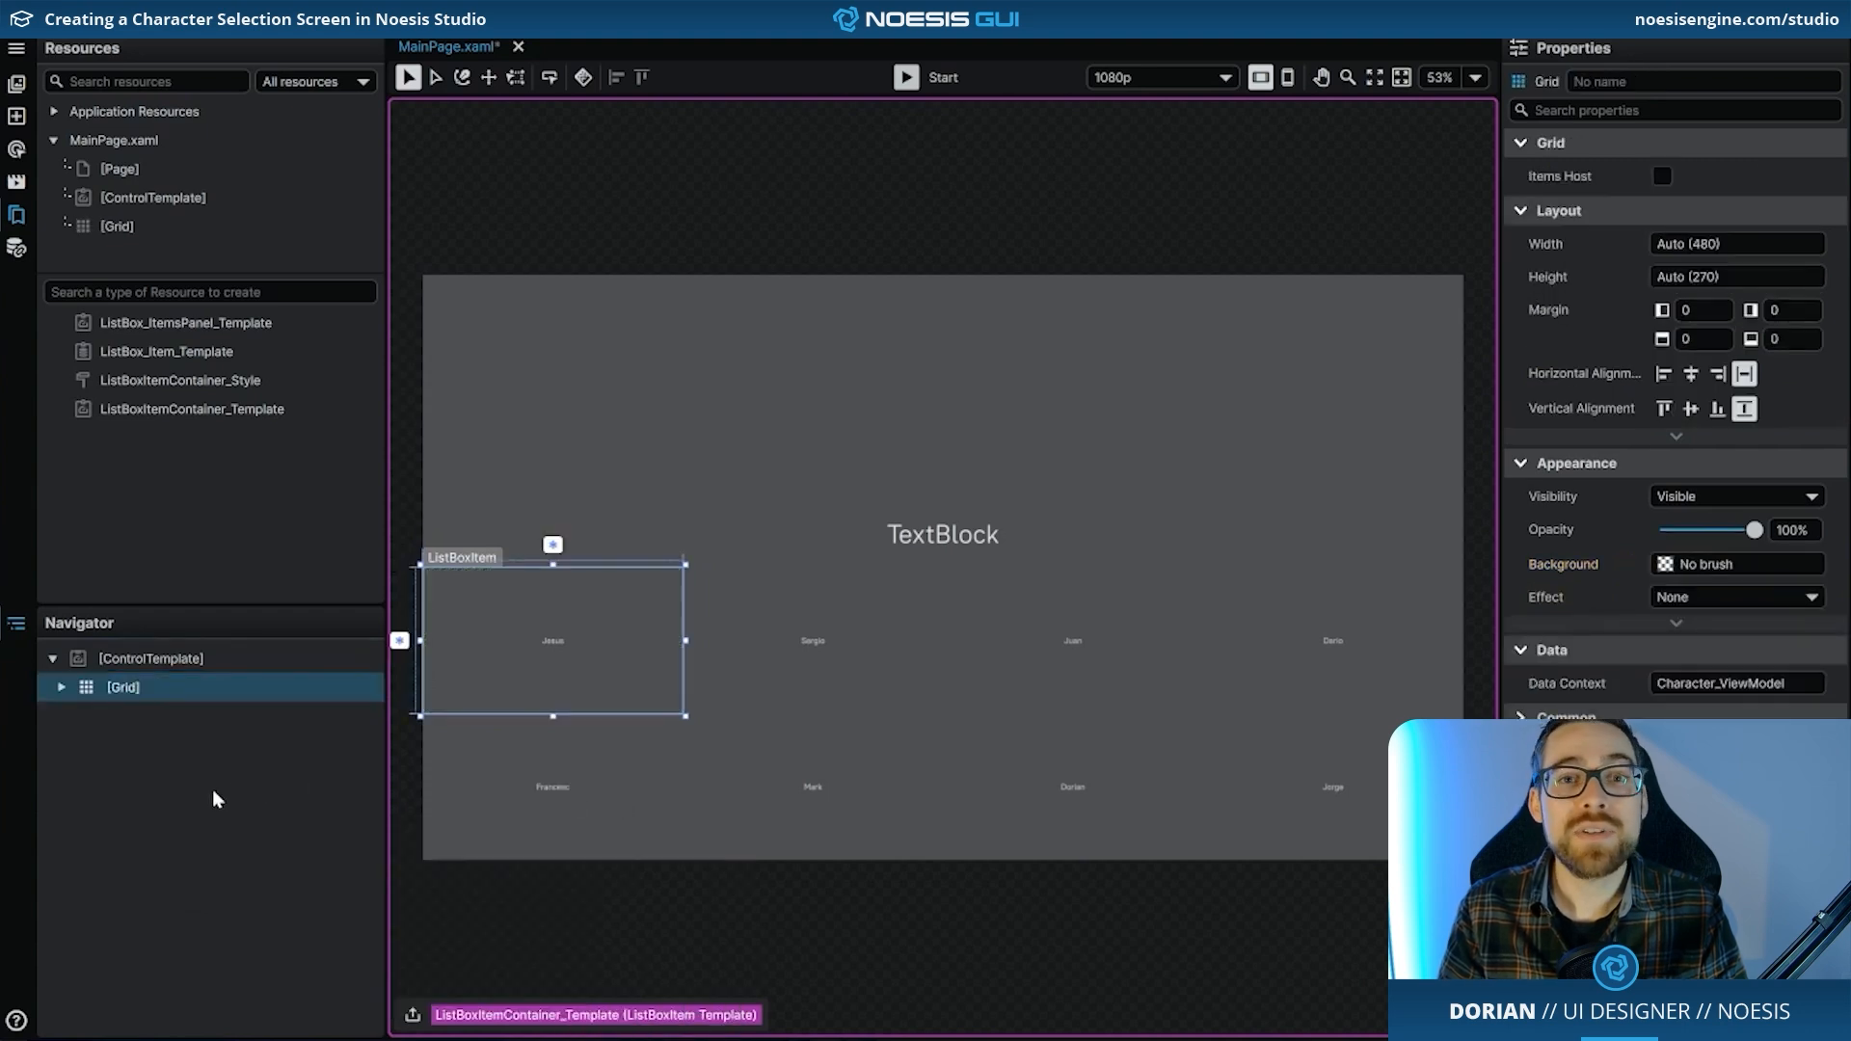
- Set the item container template's ContentPresenter to stretch both vertically and horizontally, and return to the main page
click(41, 692)
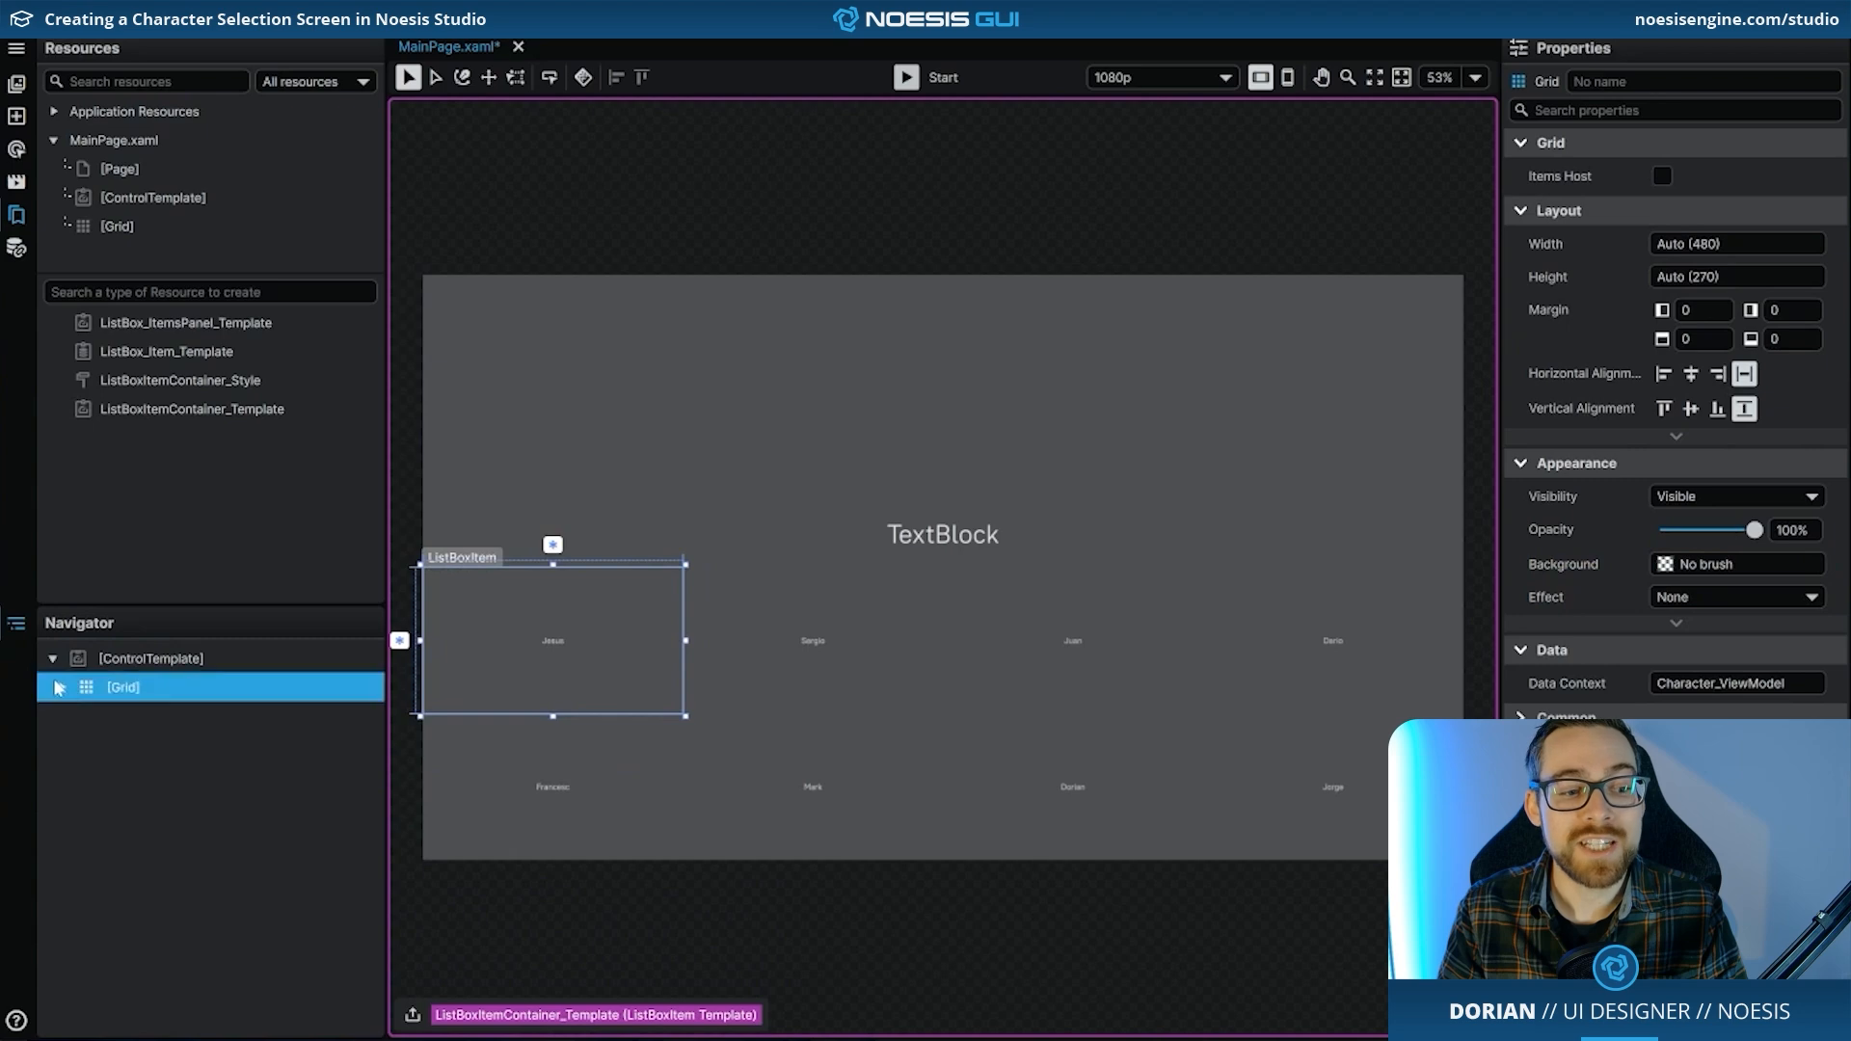
click(60, 687)
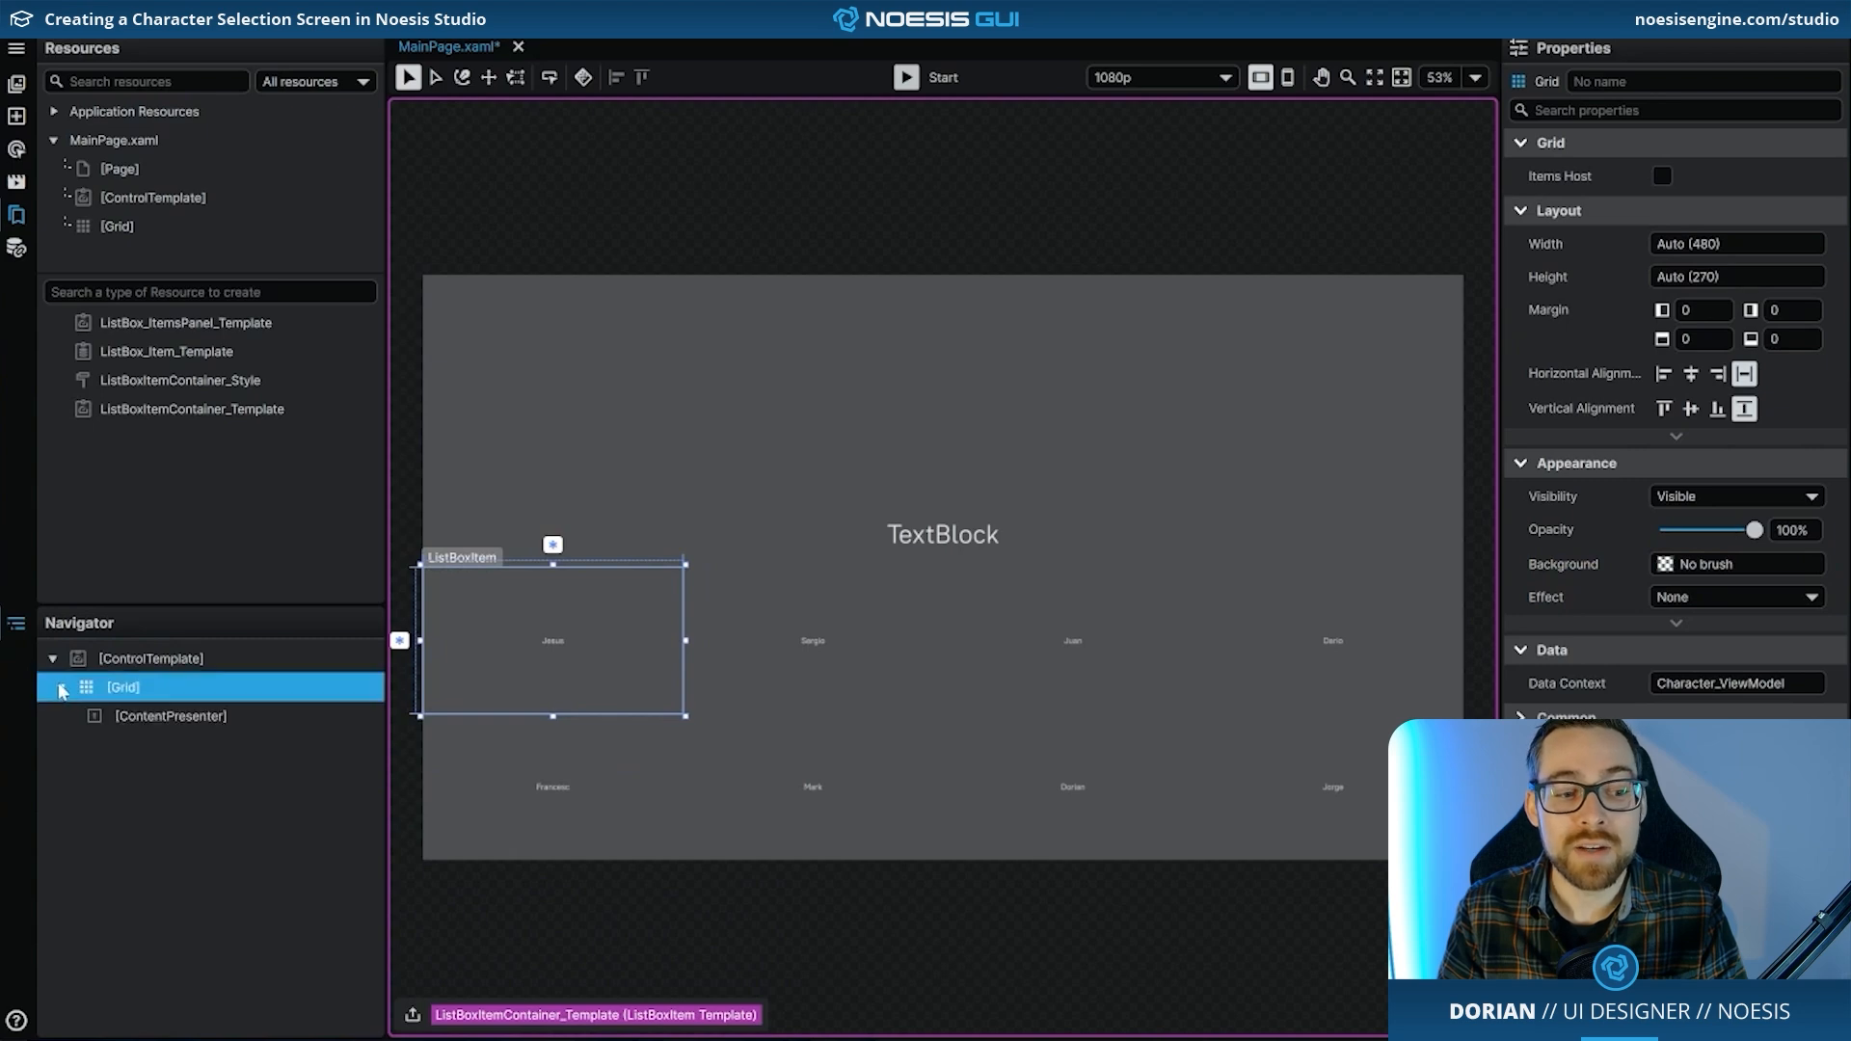
click(226, 718)
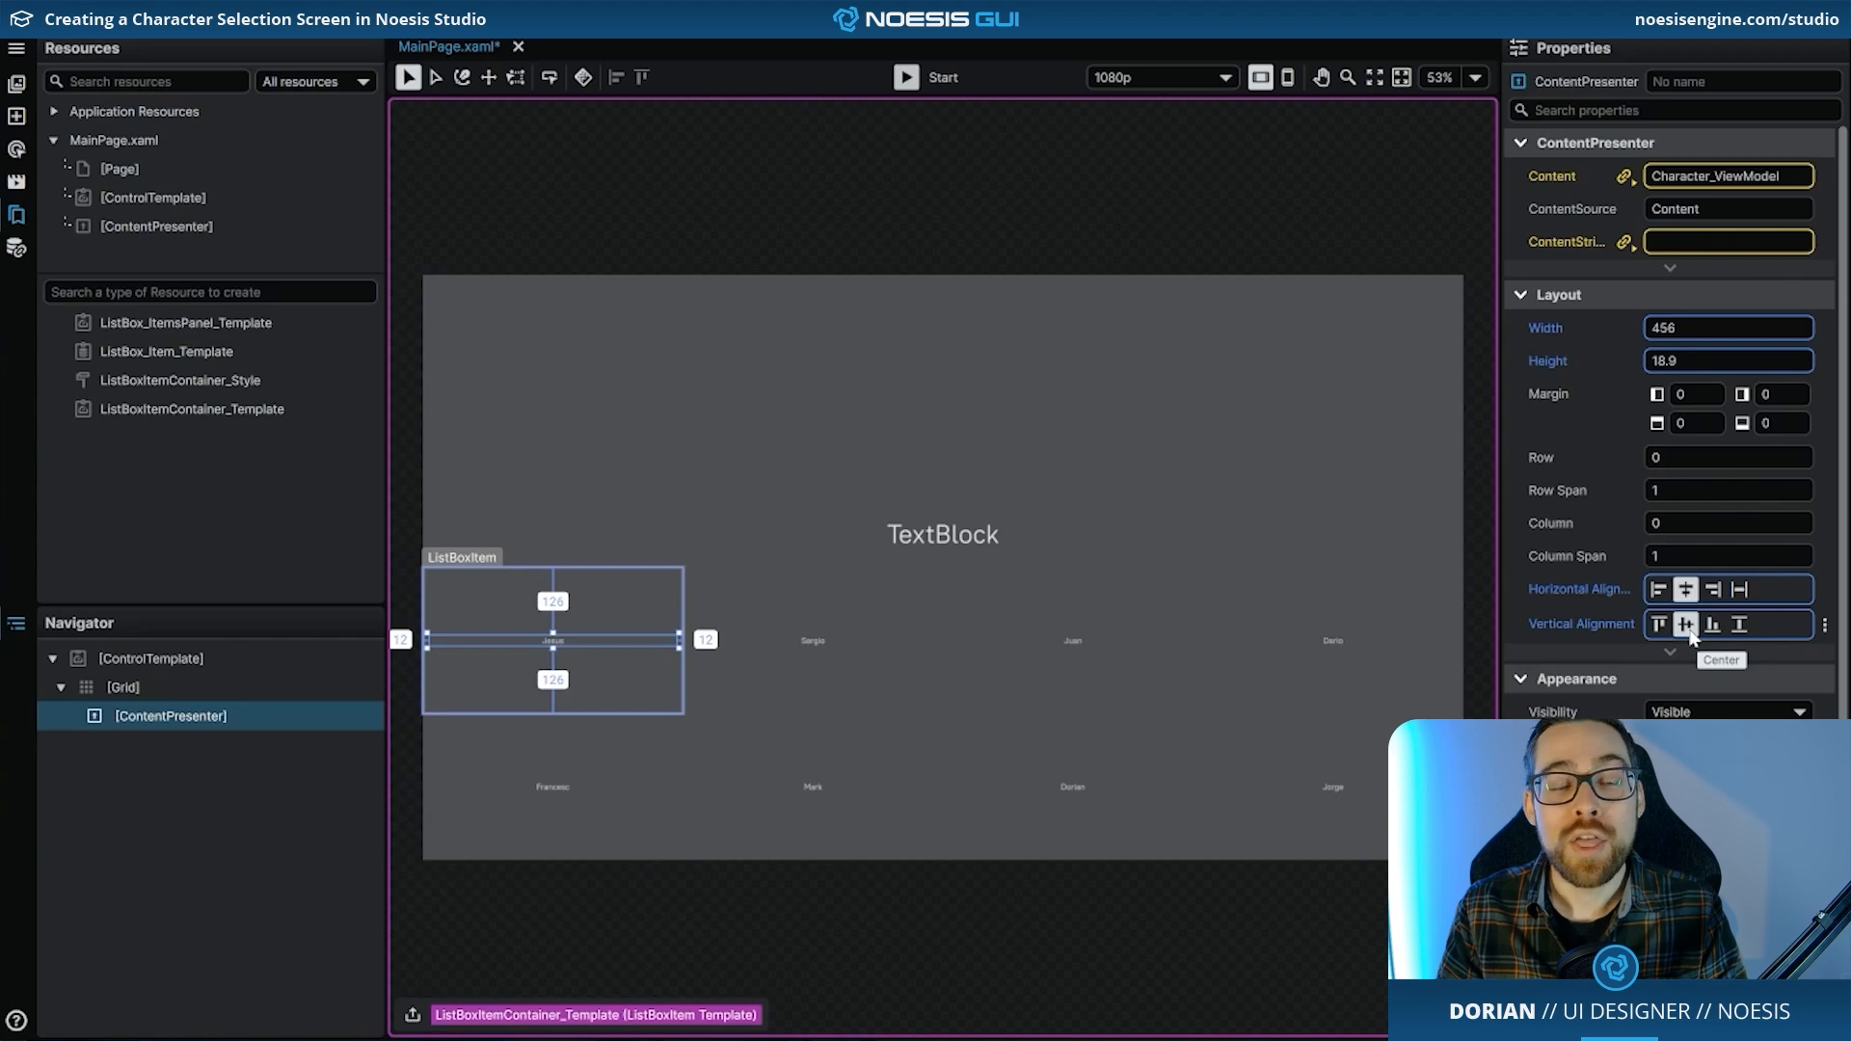
click(1738, 625)
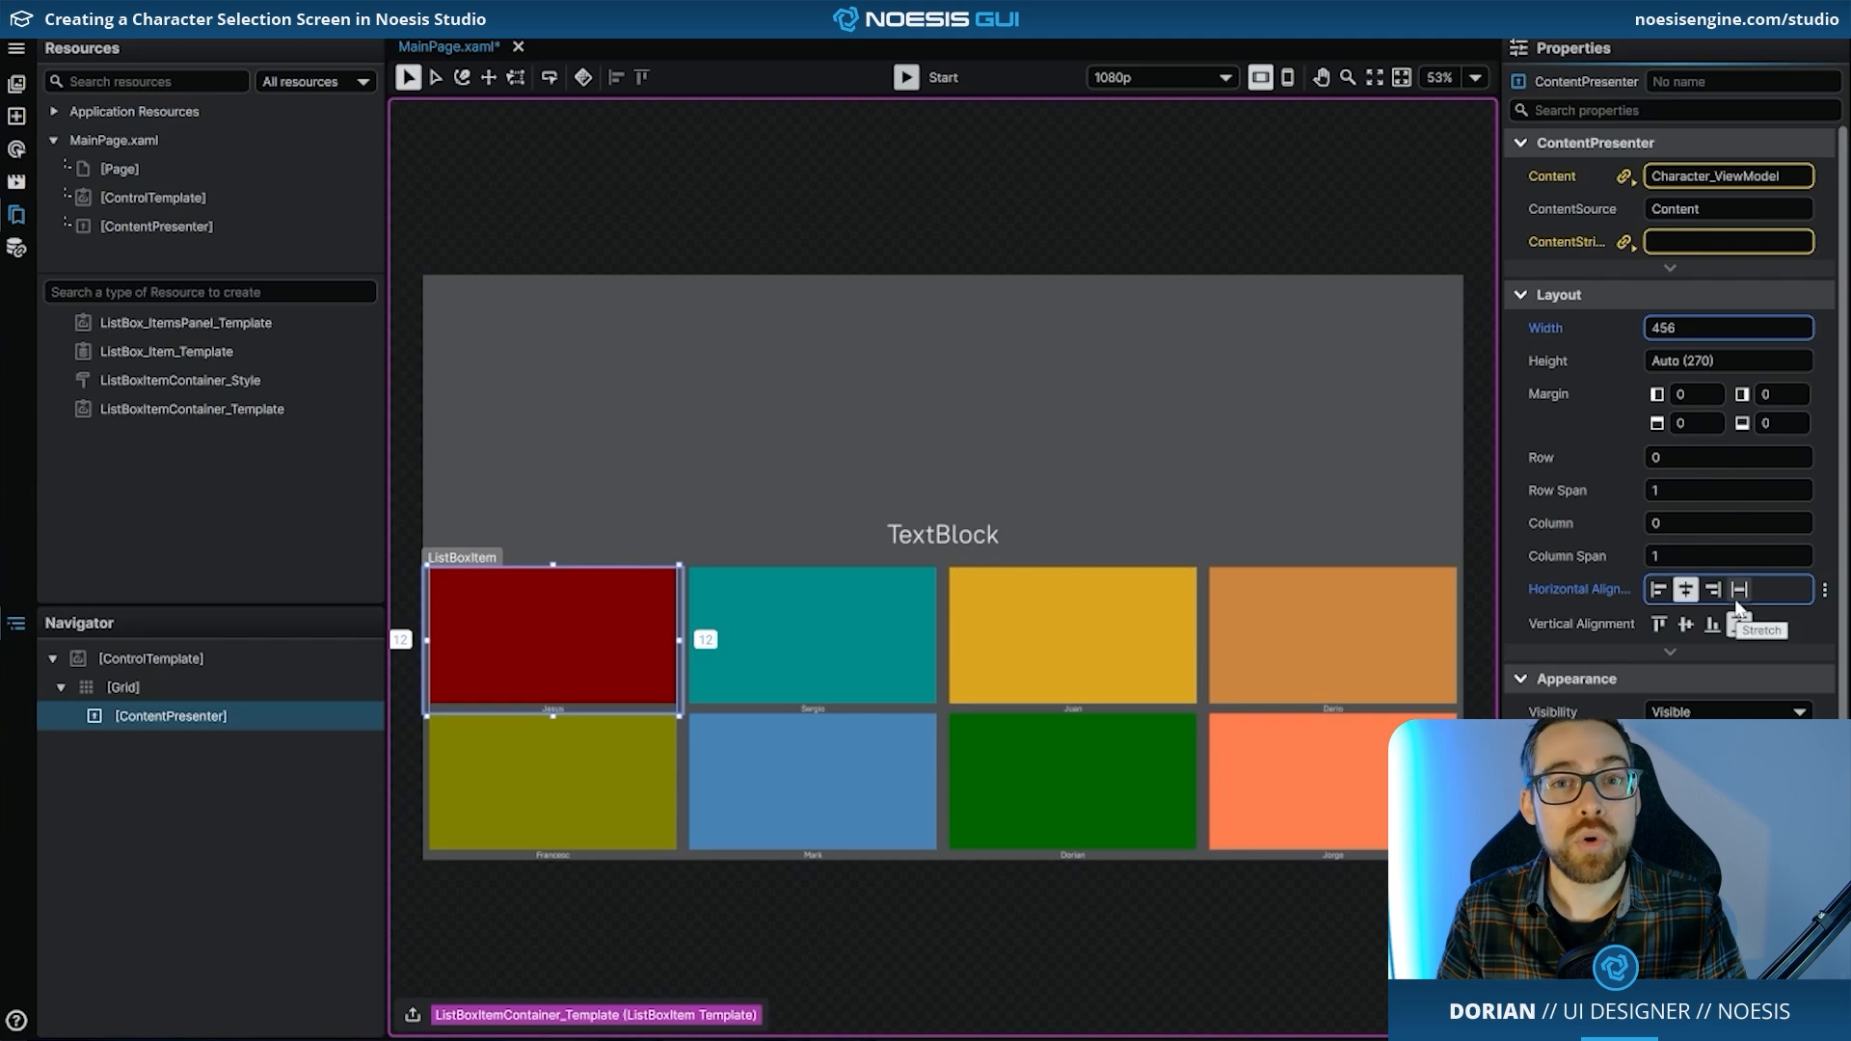
click(1736, 602)
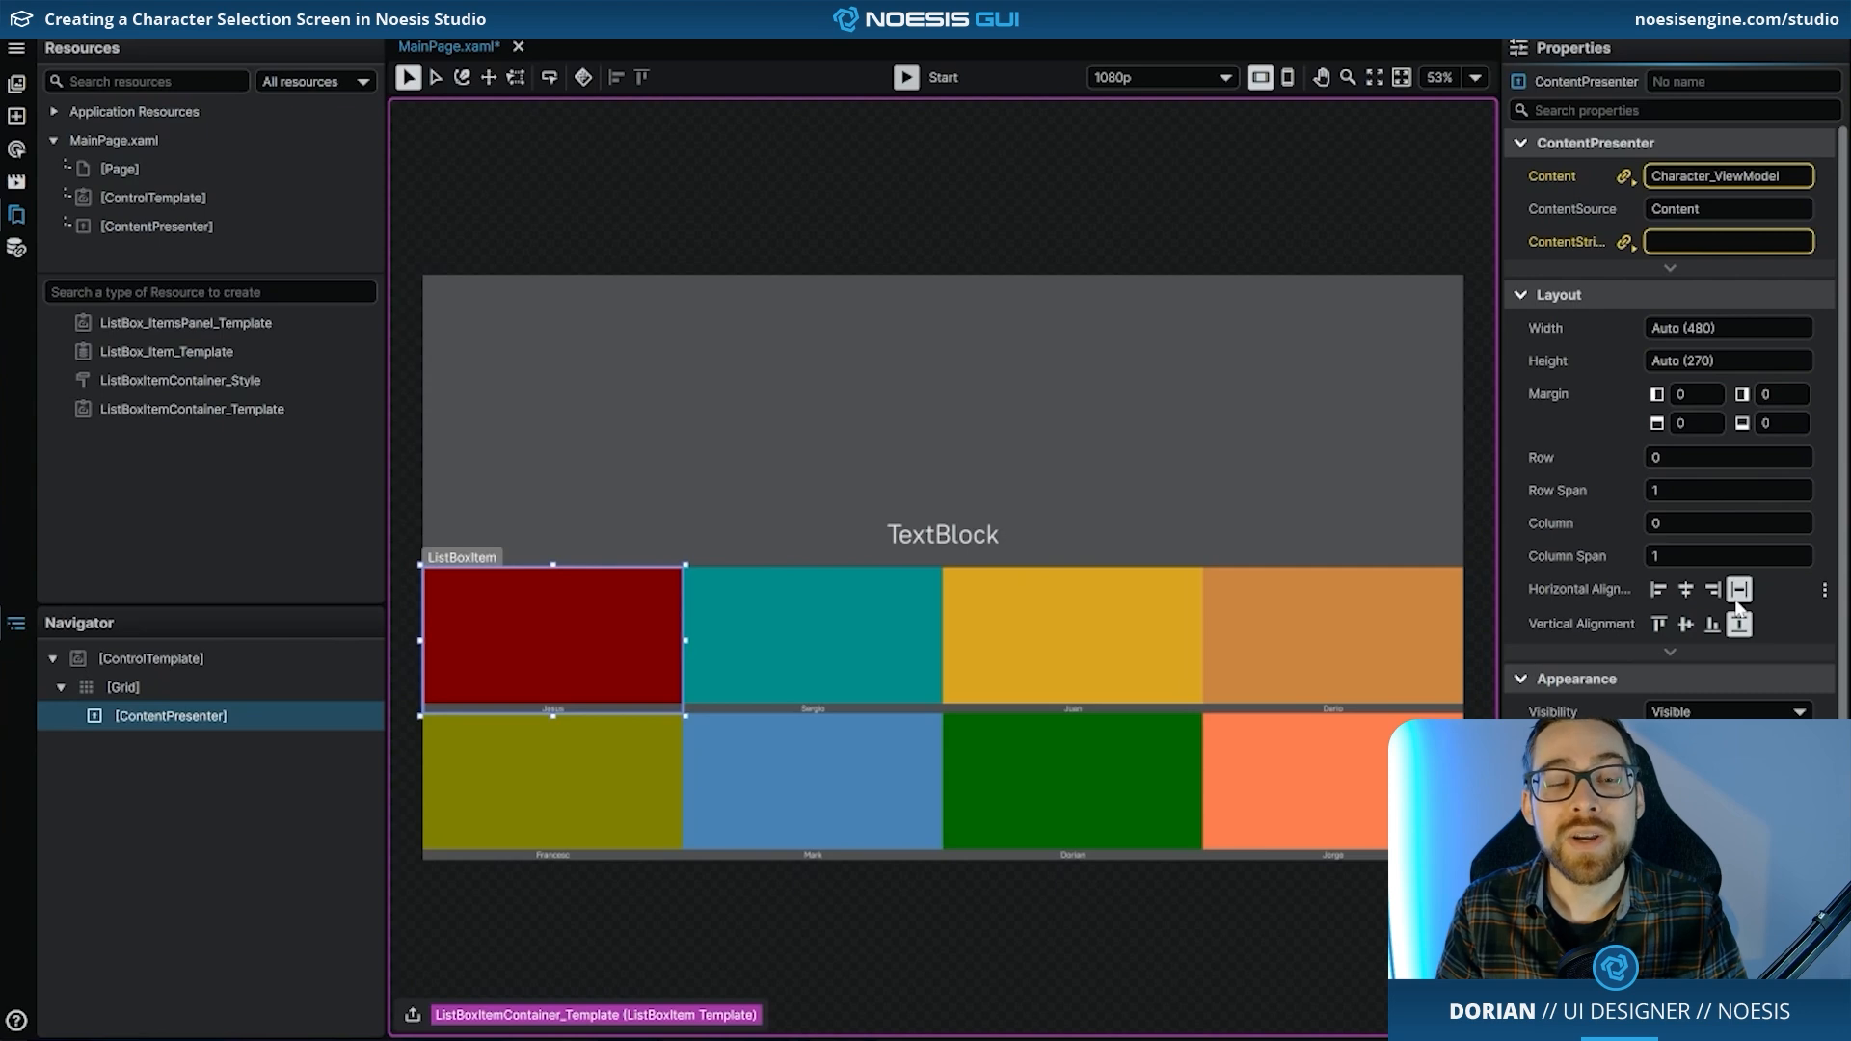
click(413, 1014)
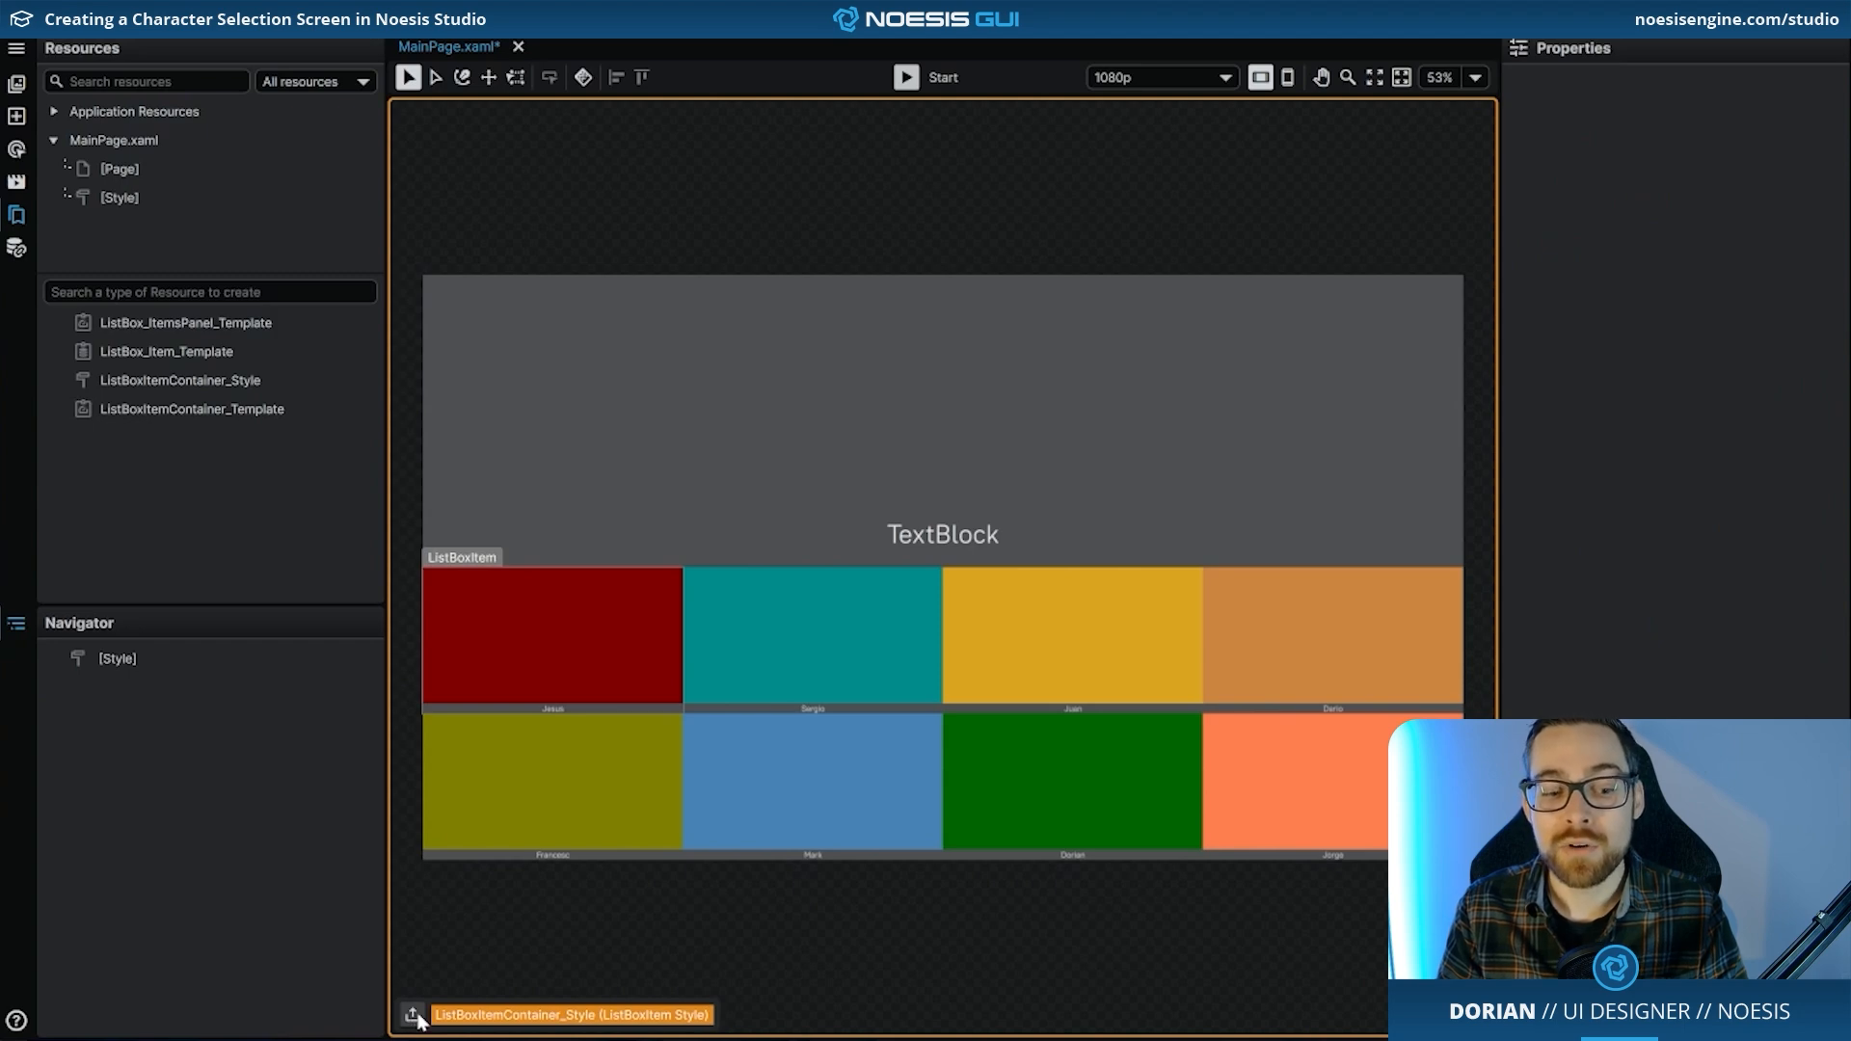
click(412, 1015)
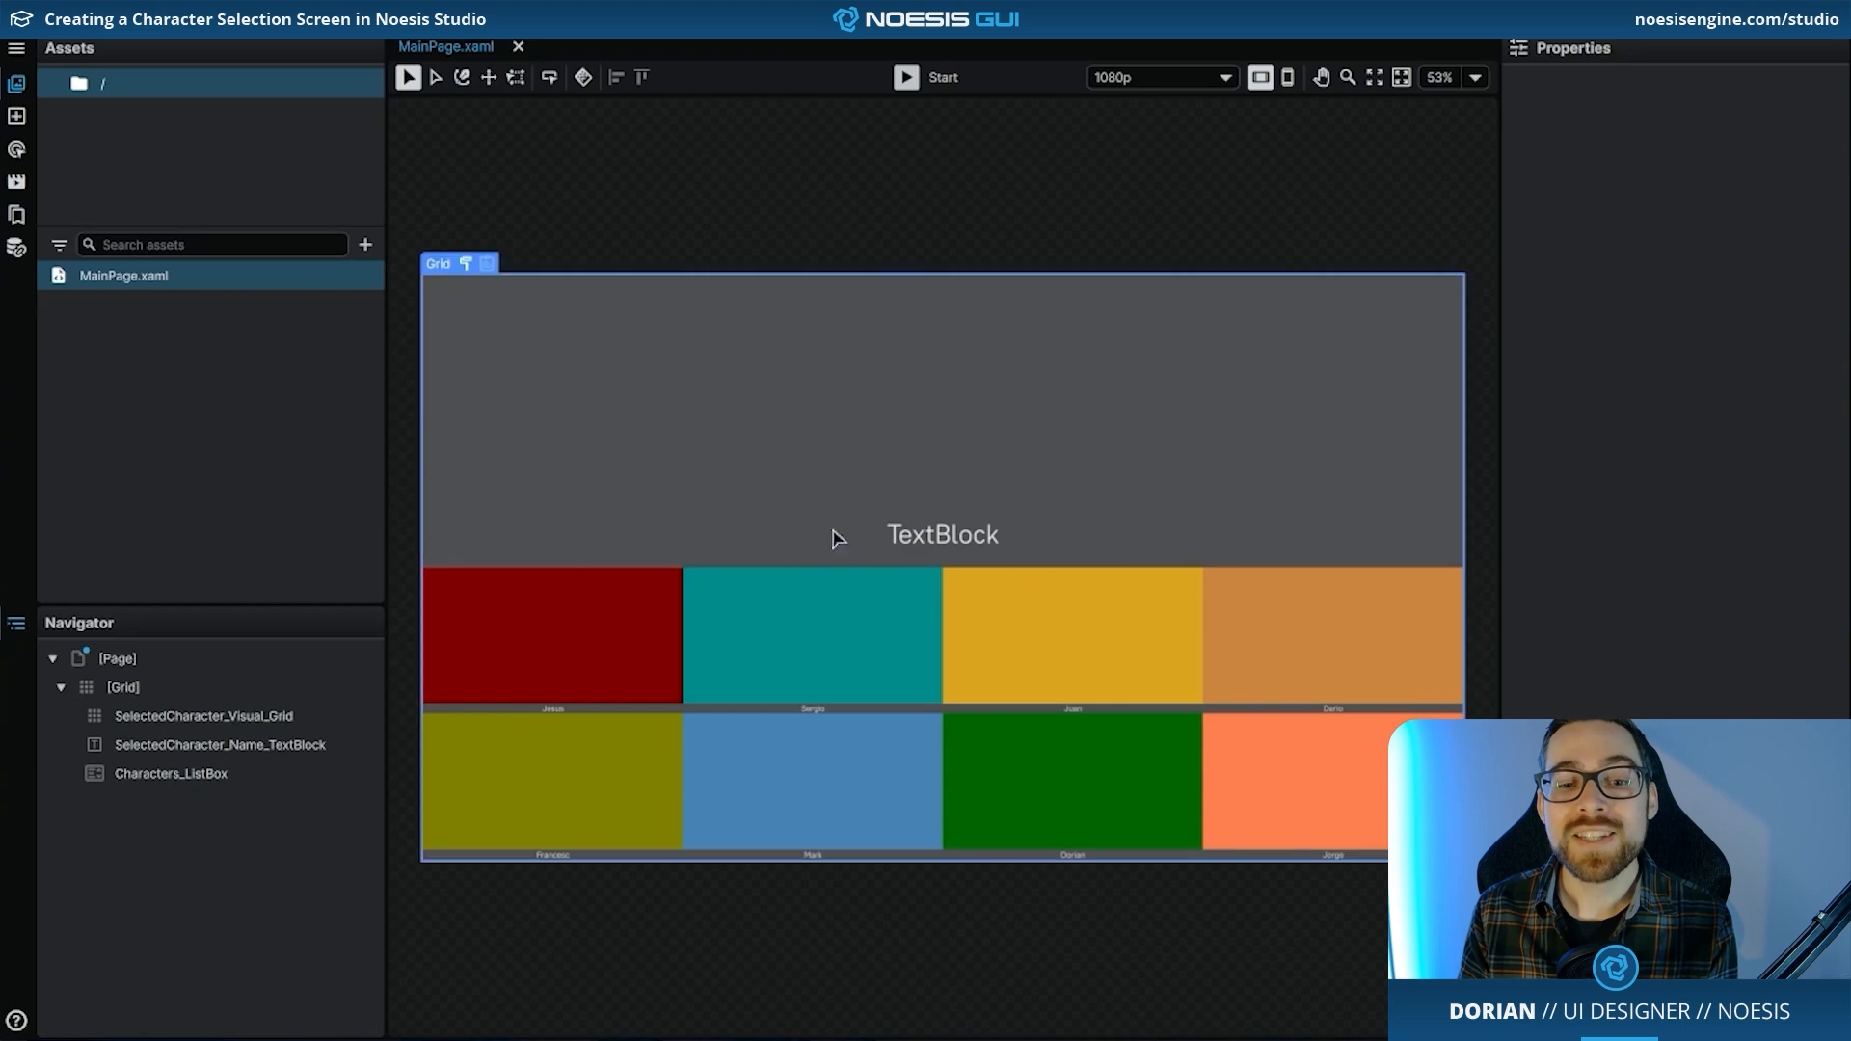
- Set the Selected Index of Characters_ListBox to 0
click(820, 614)
click(219, 773)
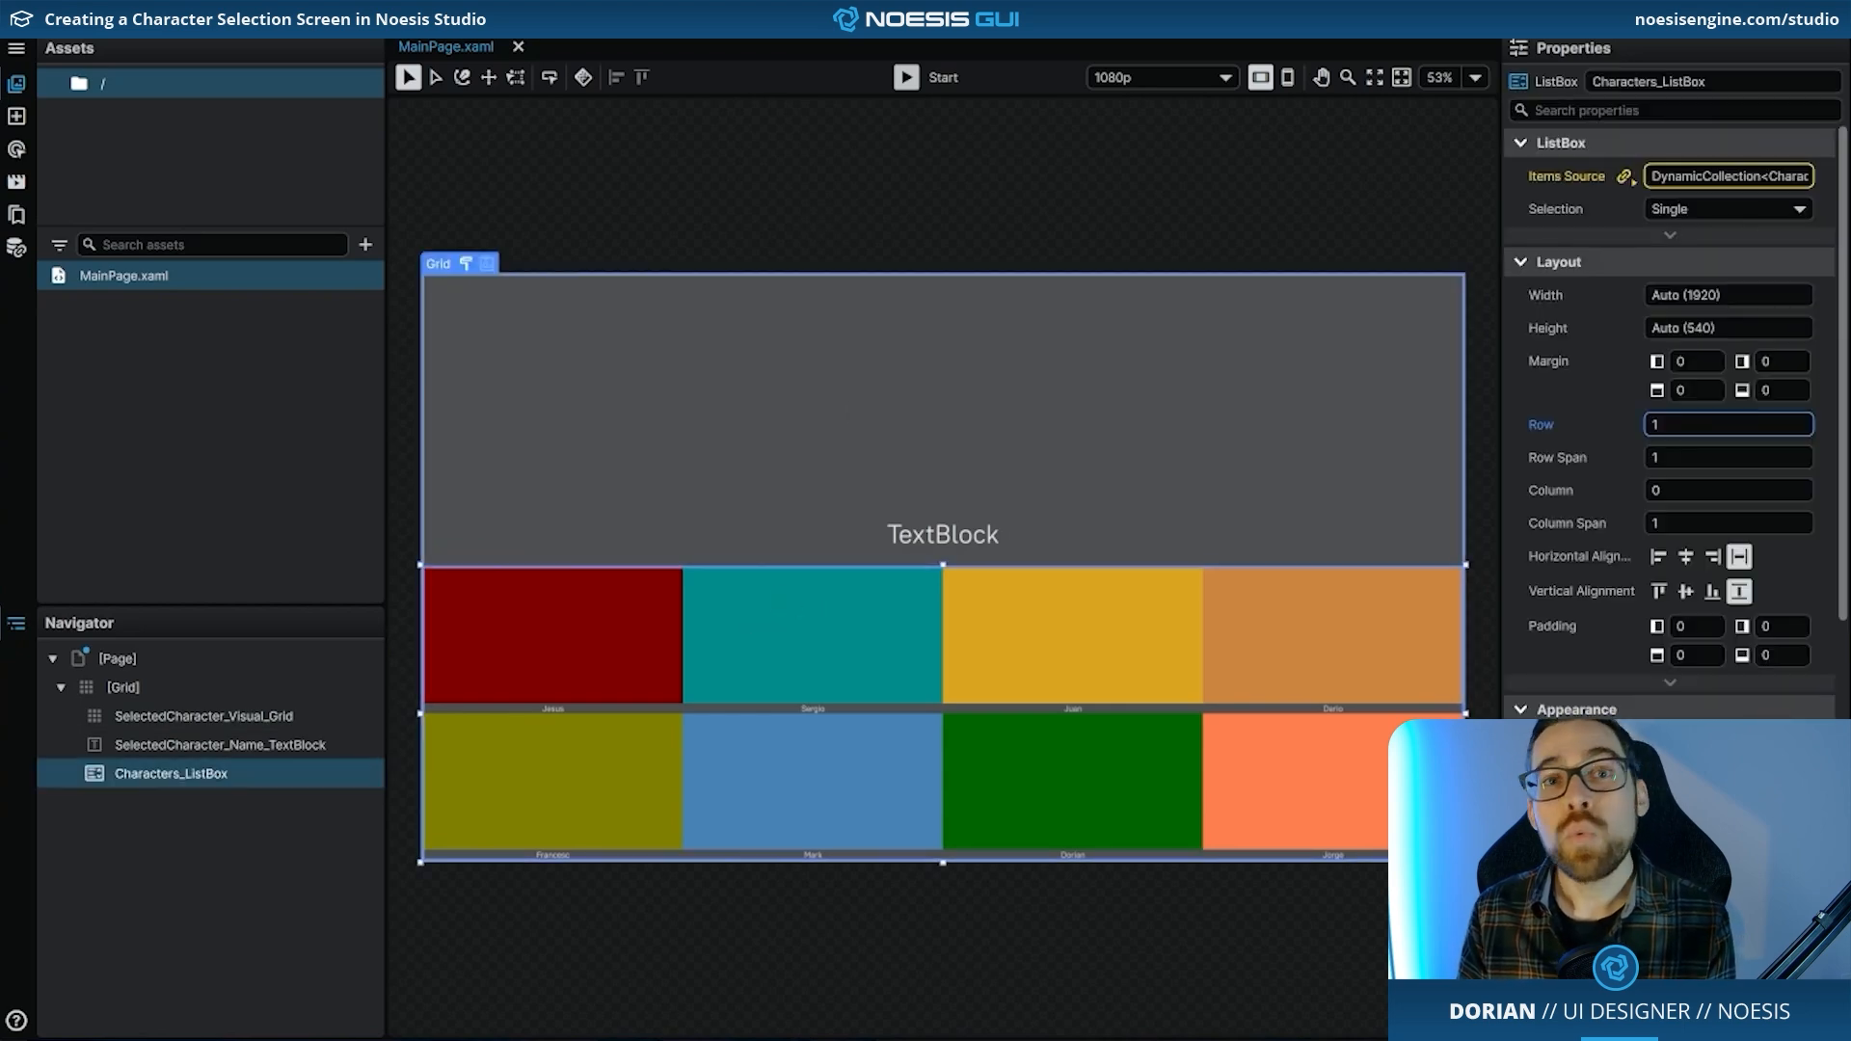
click(1693, 237)
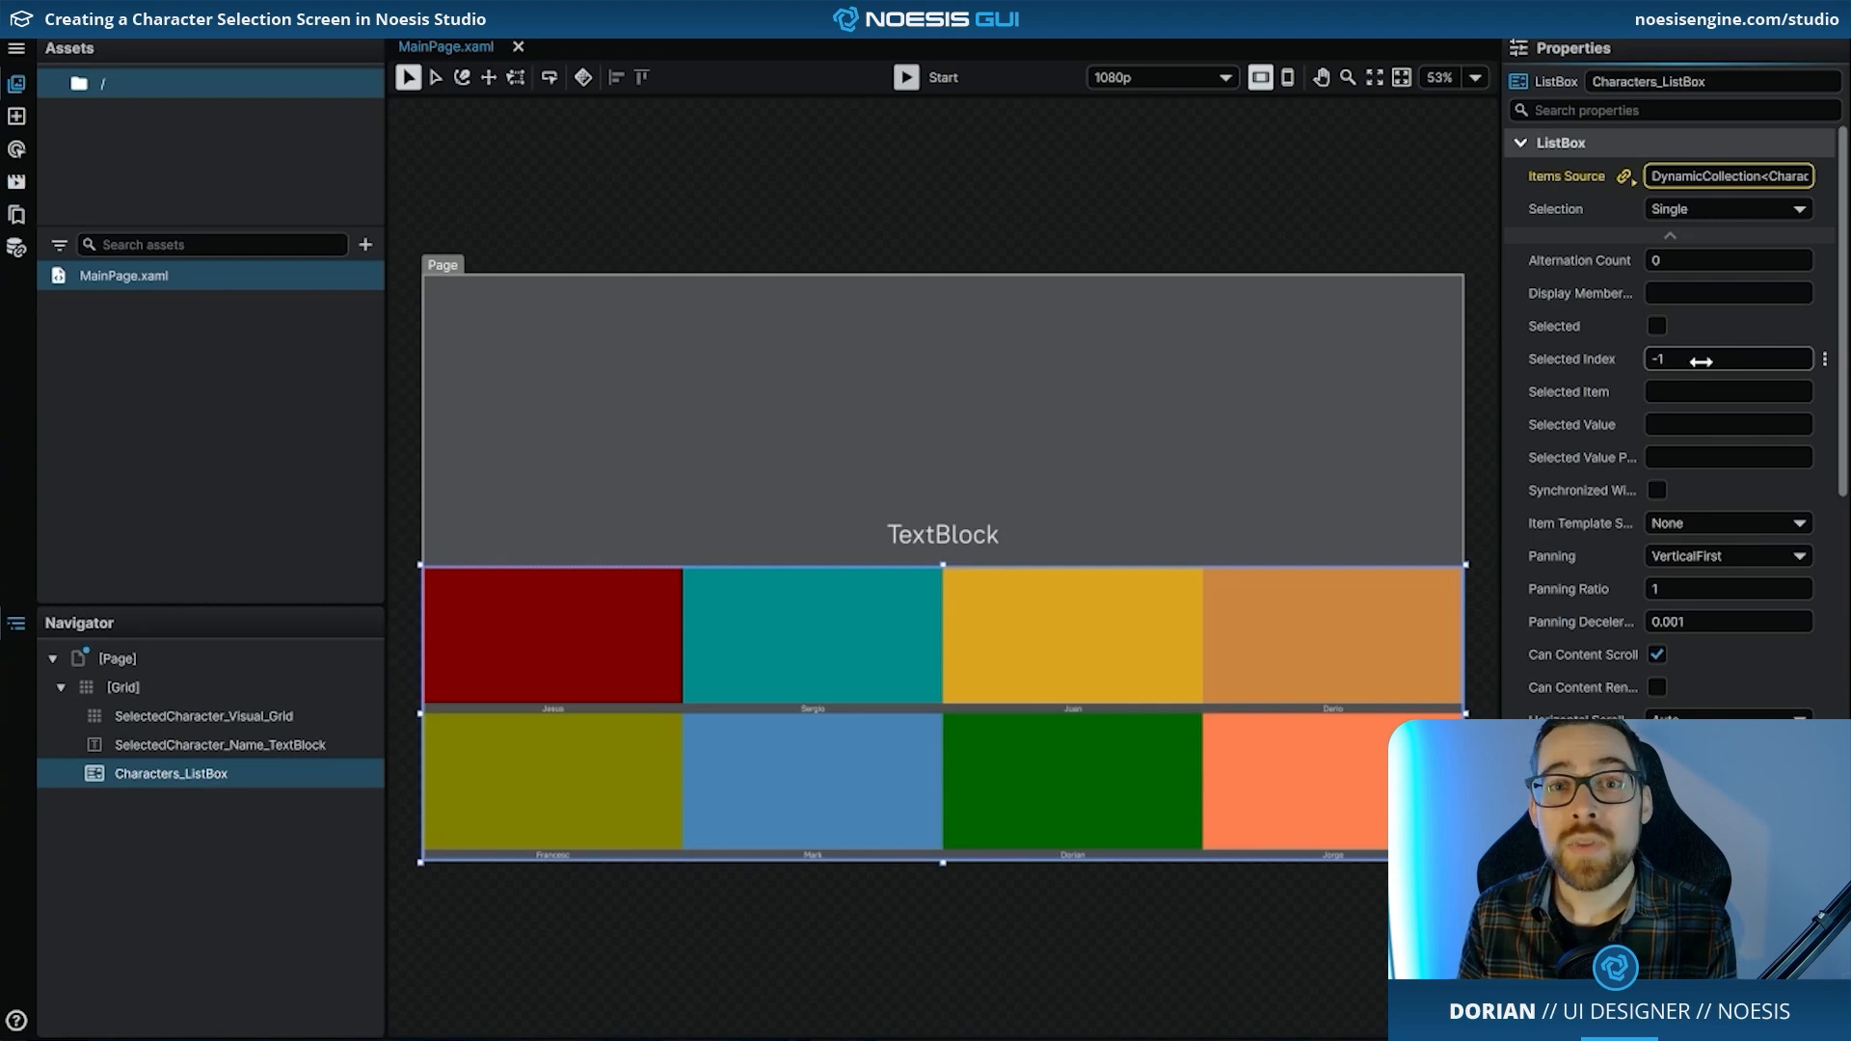
click(1701, 362)
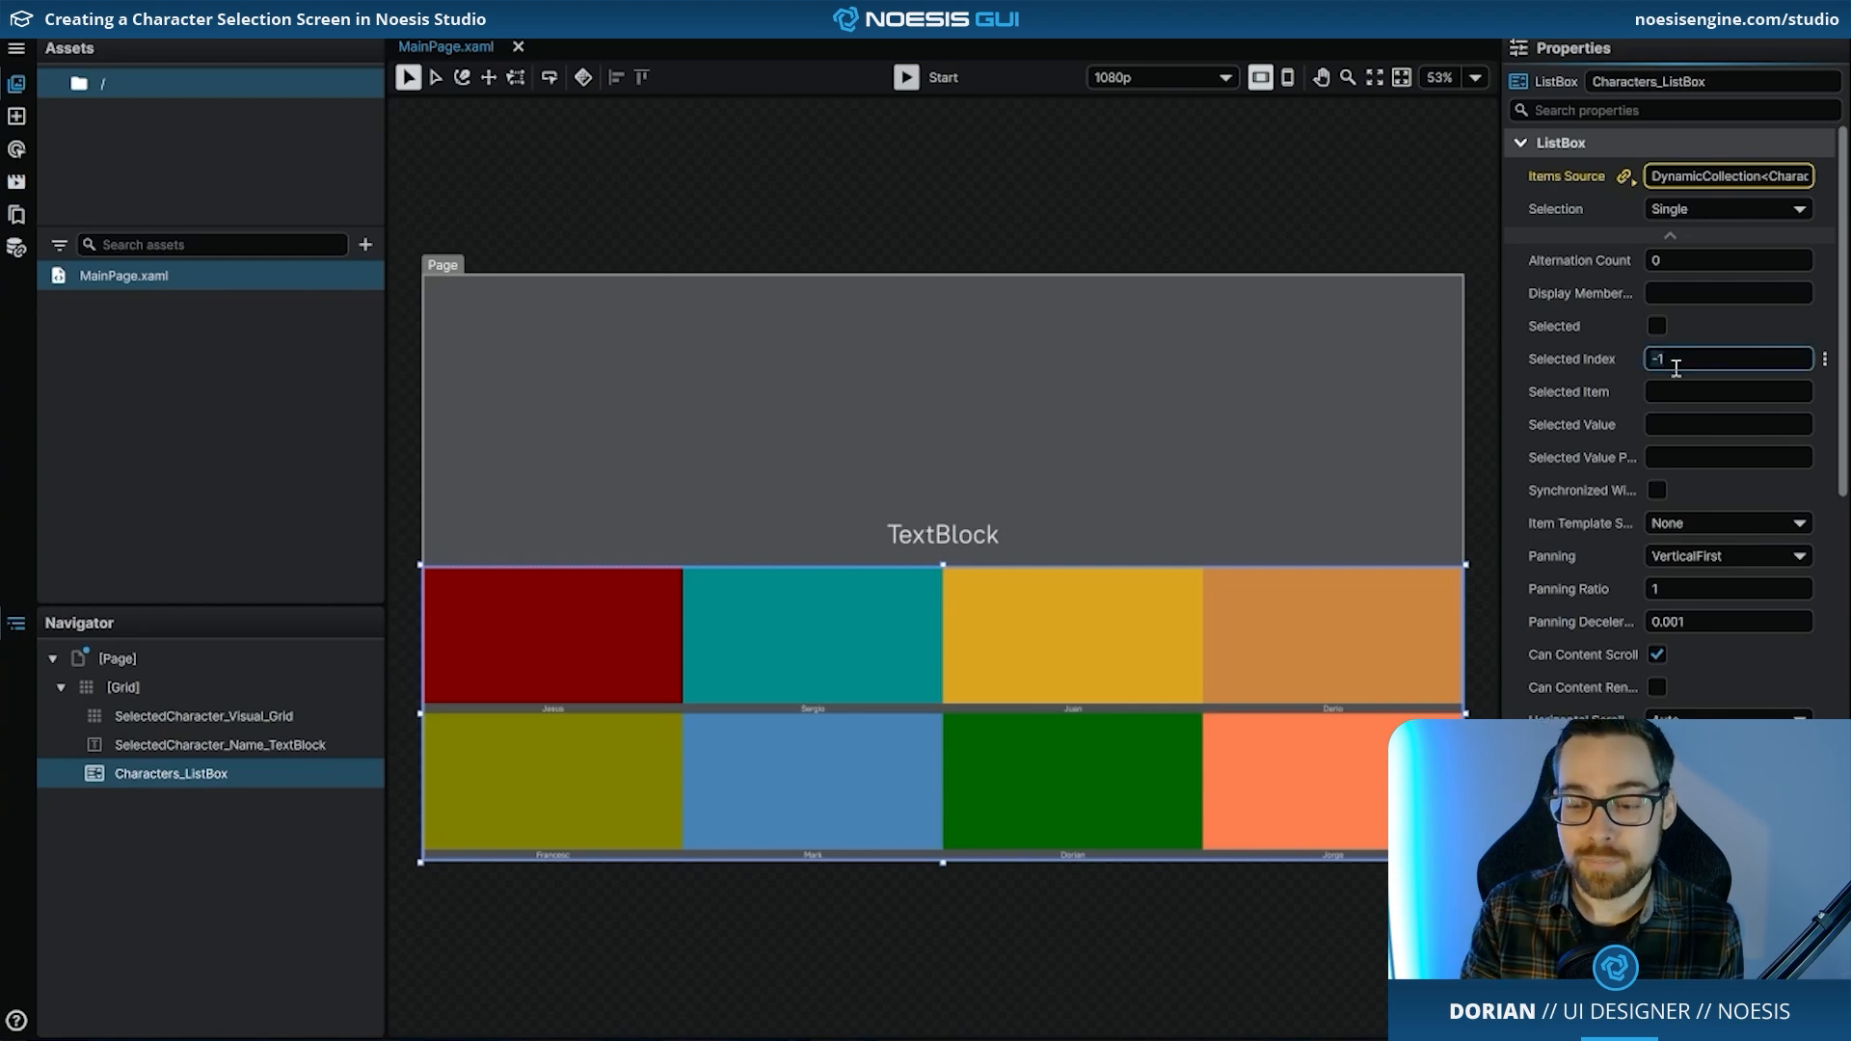
key(Return)
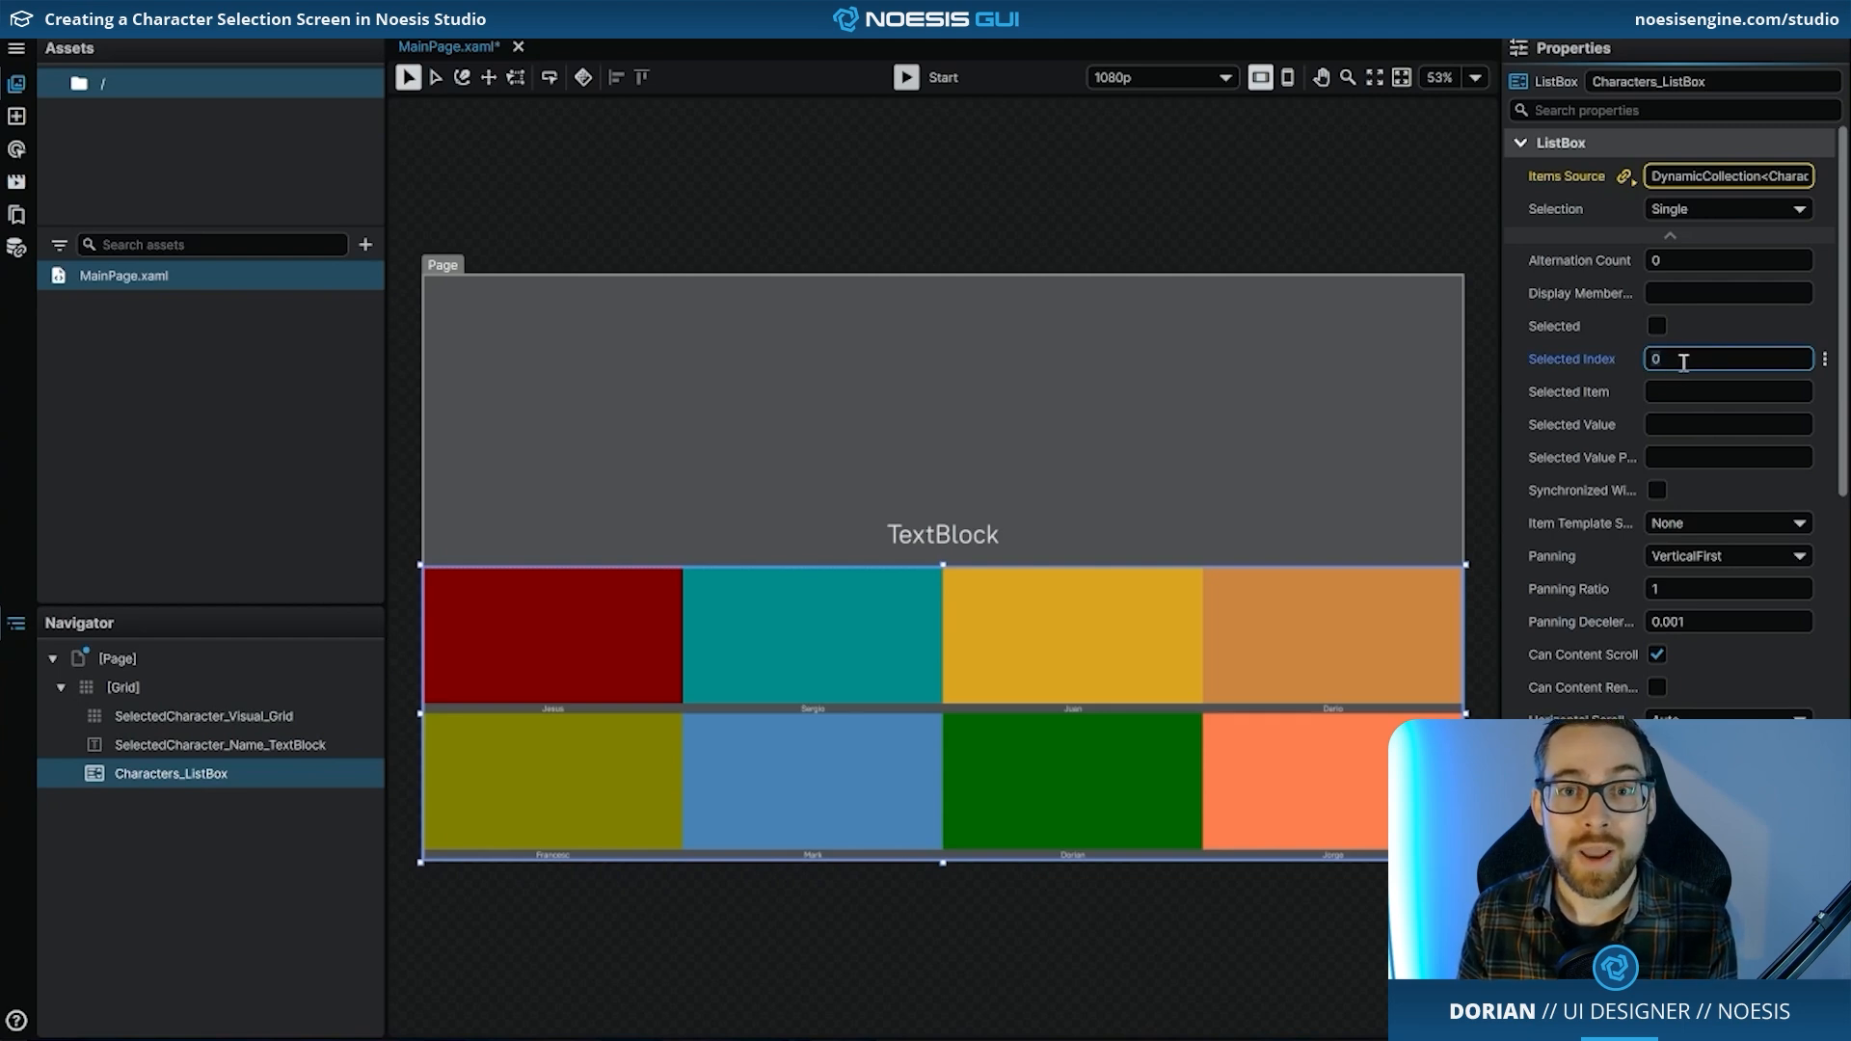
- Create a binding by element name to Characters_ListBox for the Text of SelectedCharacter_Name_TextBlock
click(972, 551)
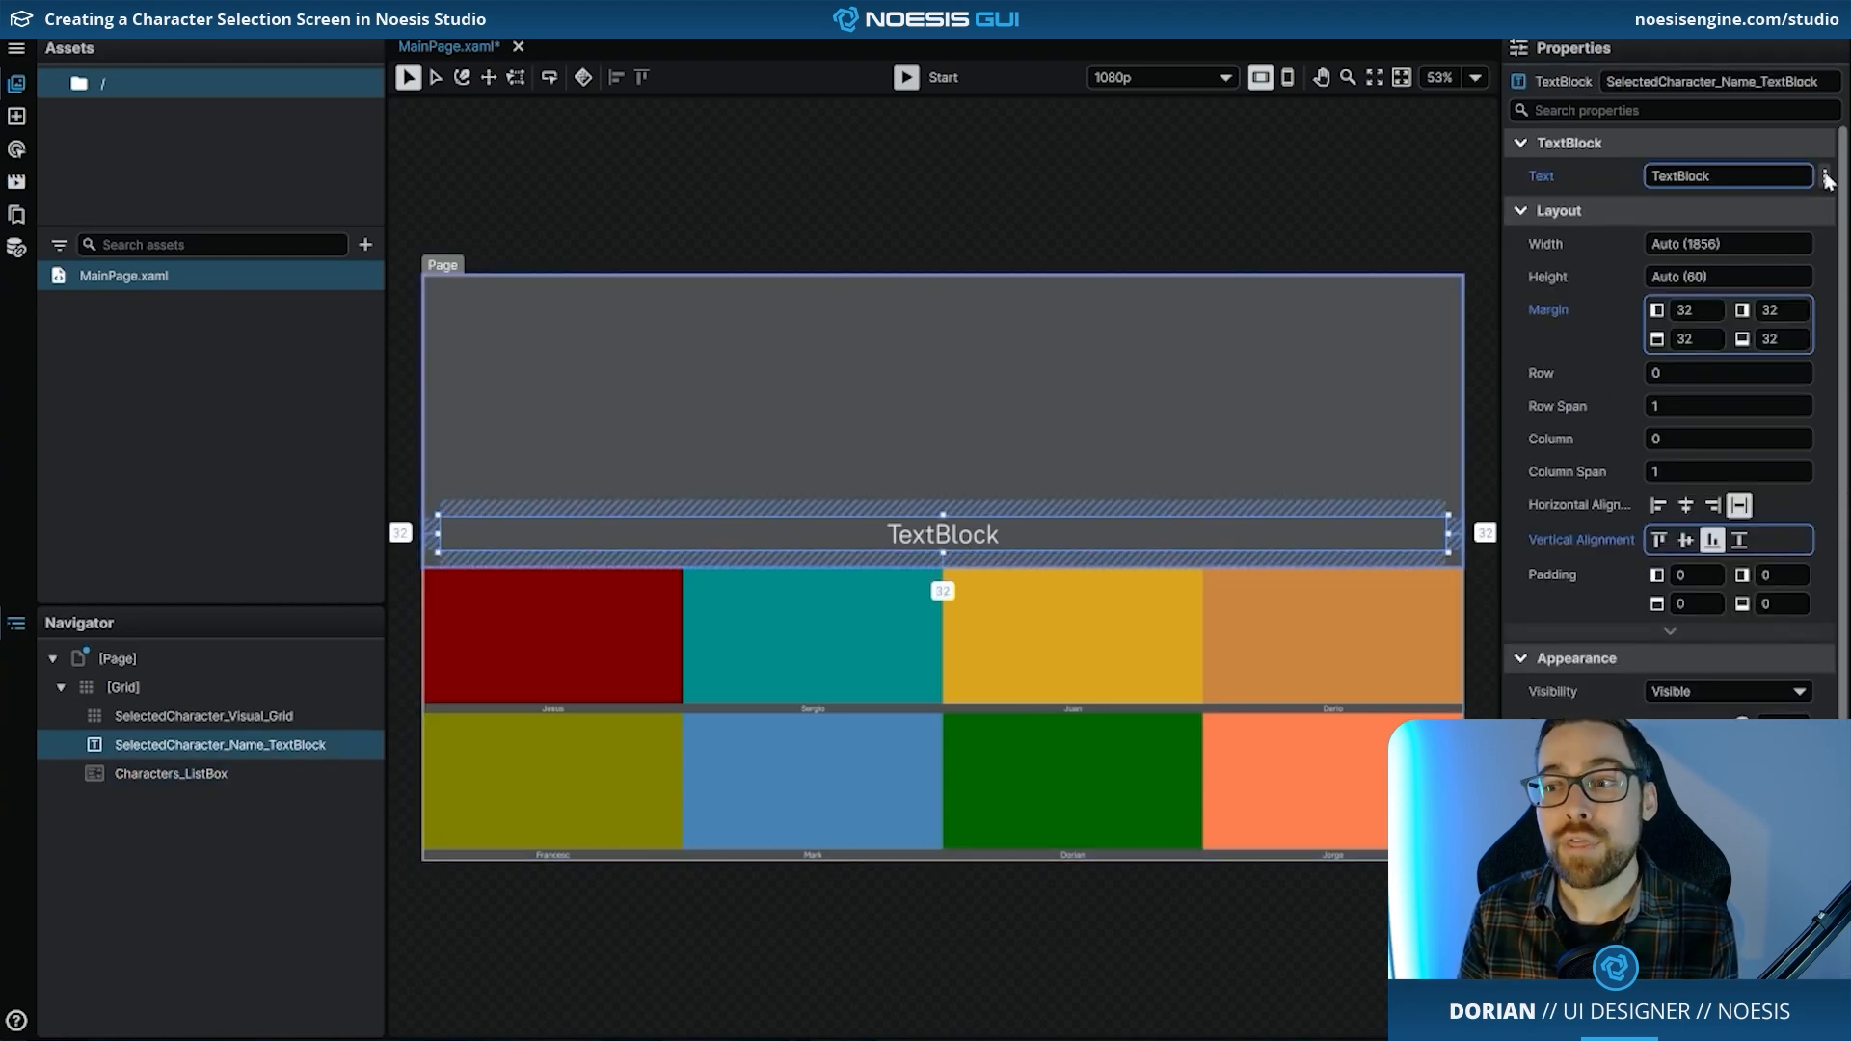
click(1825, 176)
click(1790, 235)
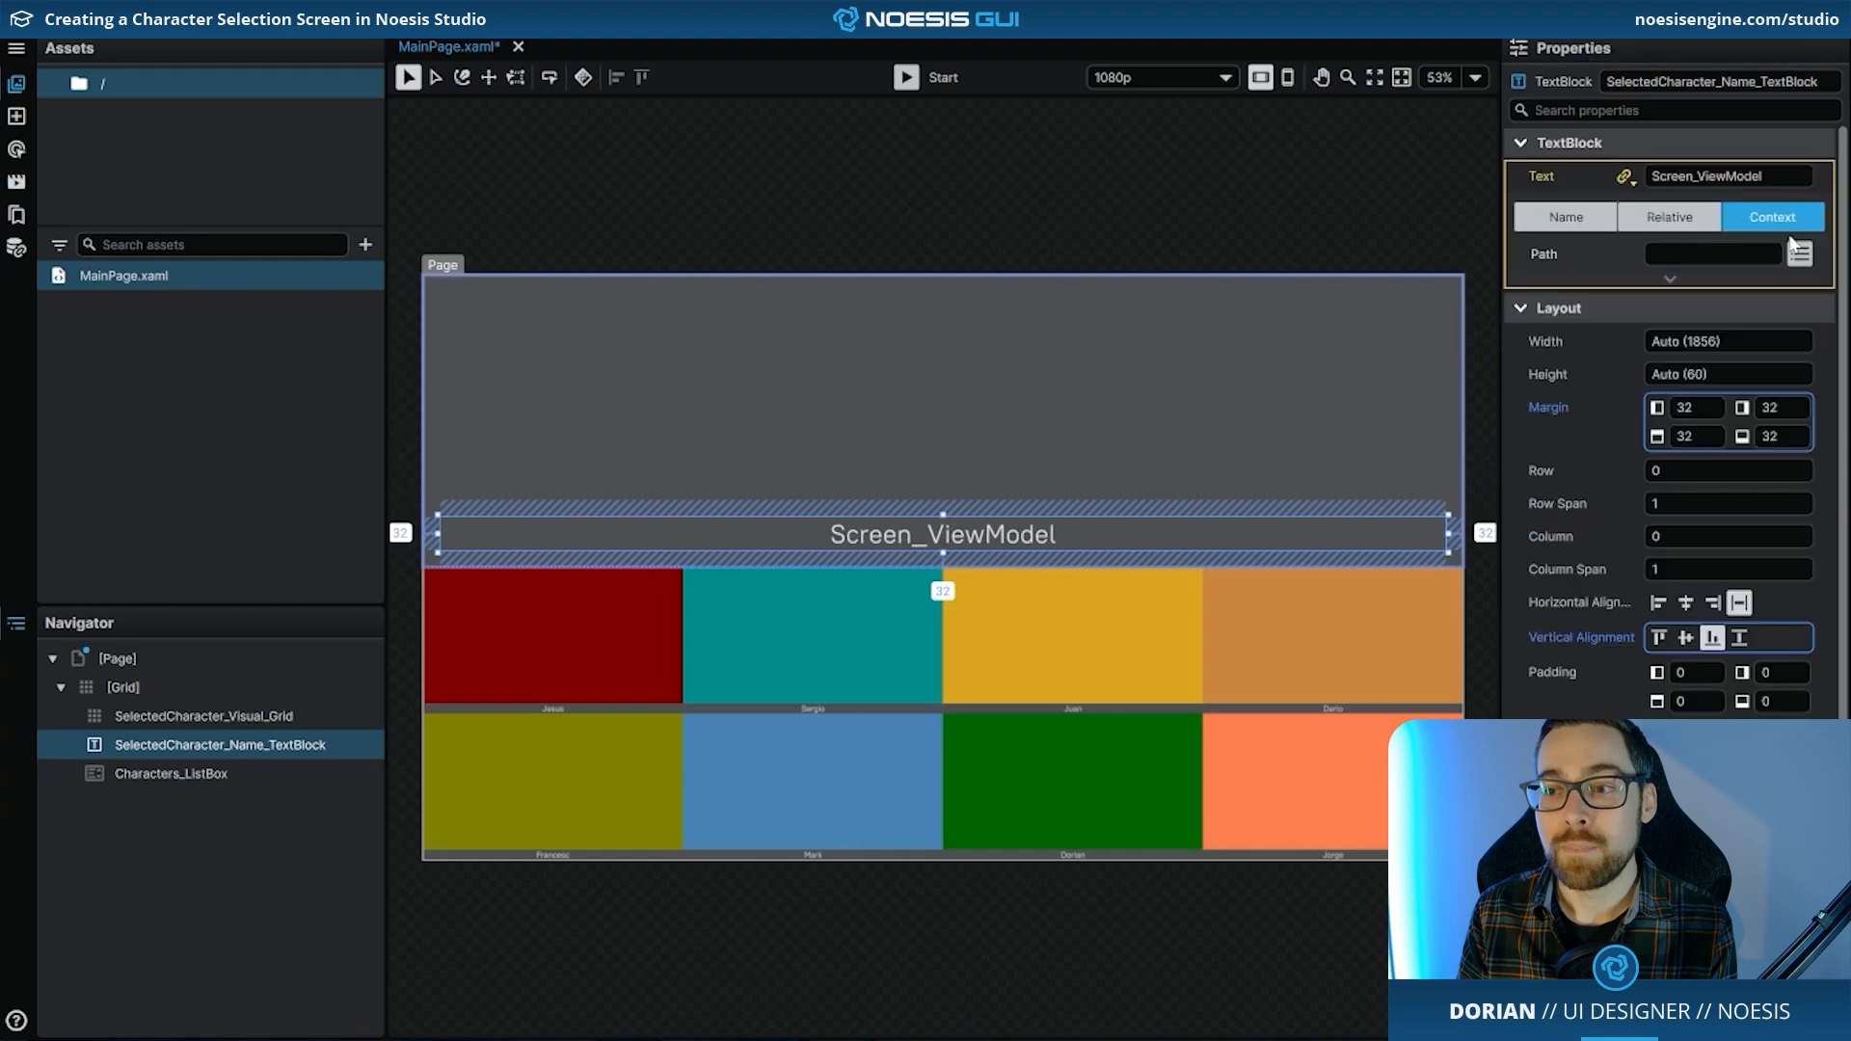
click(1586, 224)
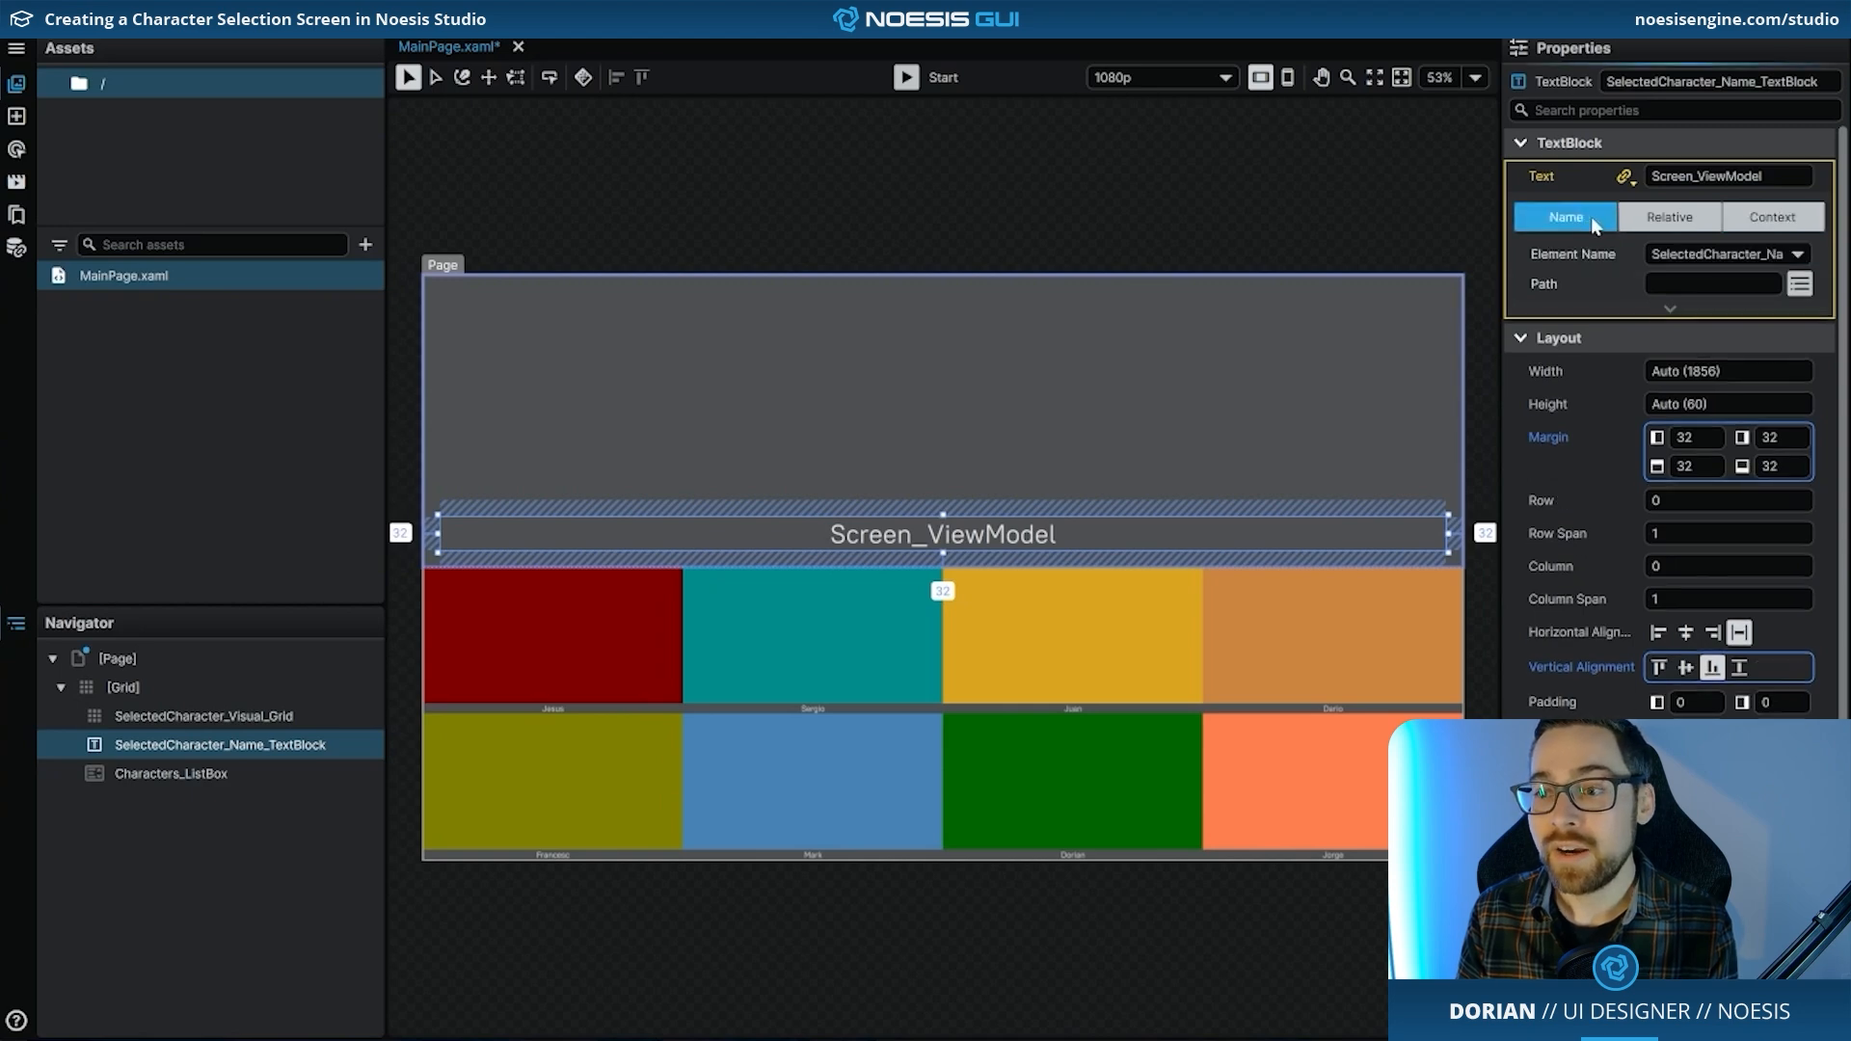
click(1692, 257)
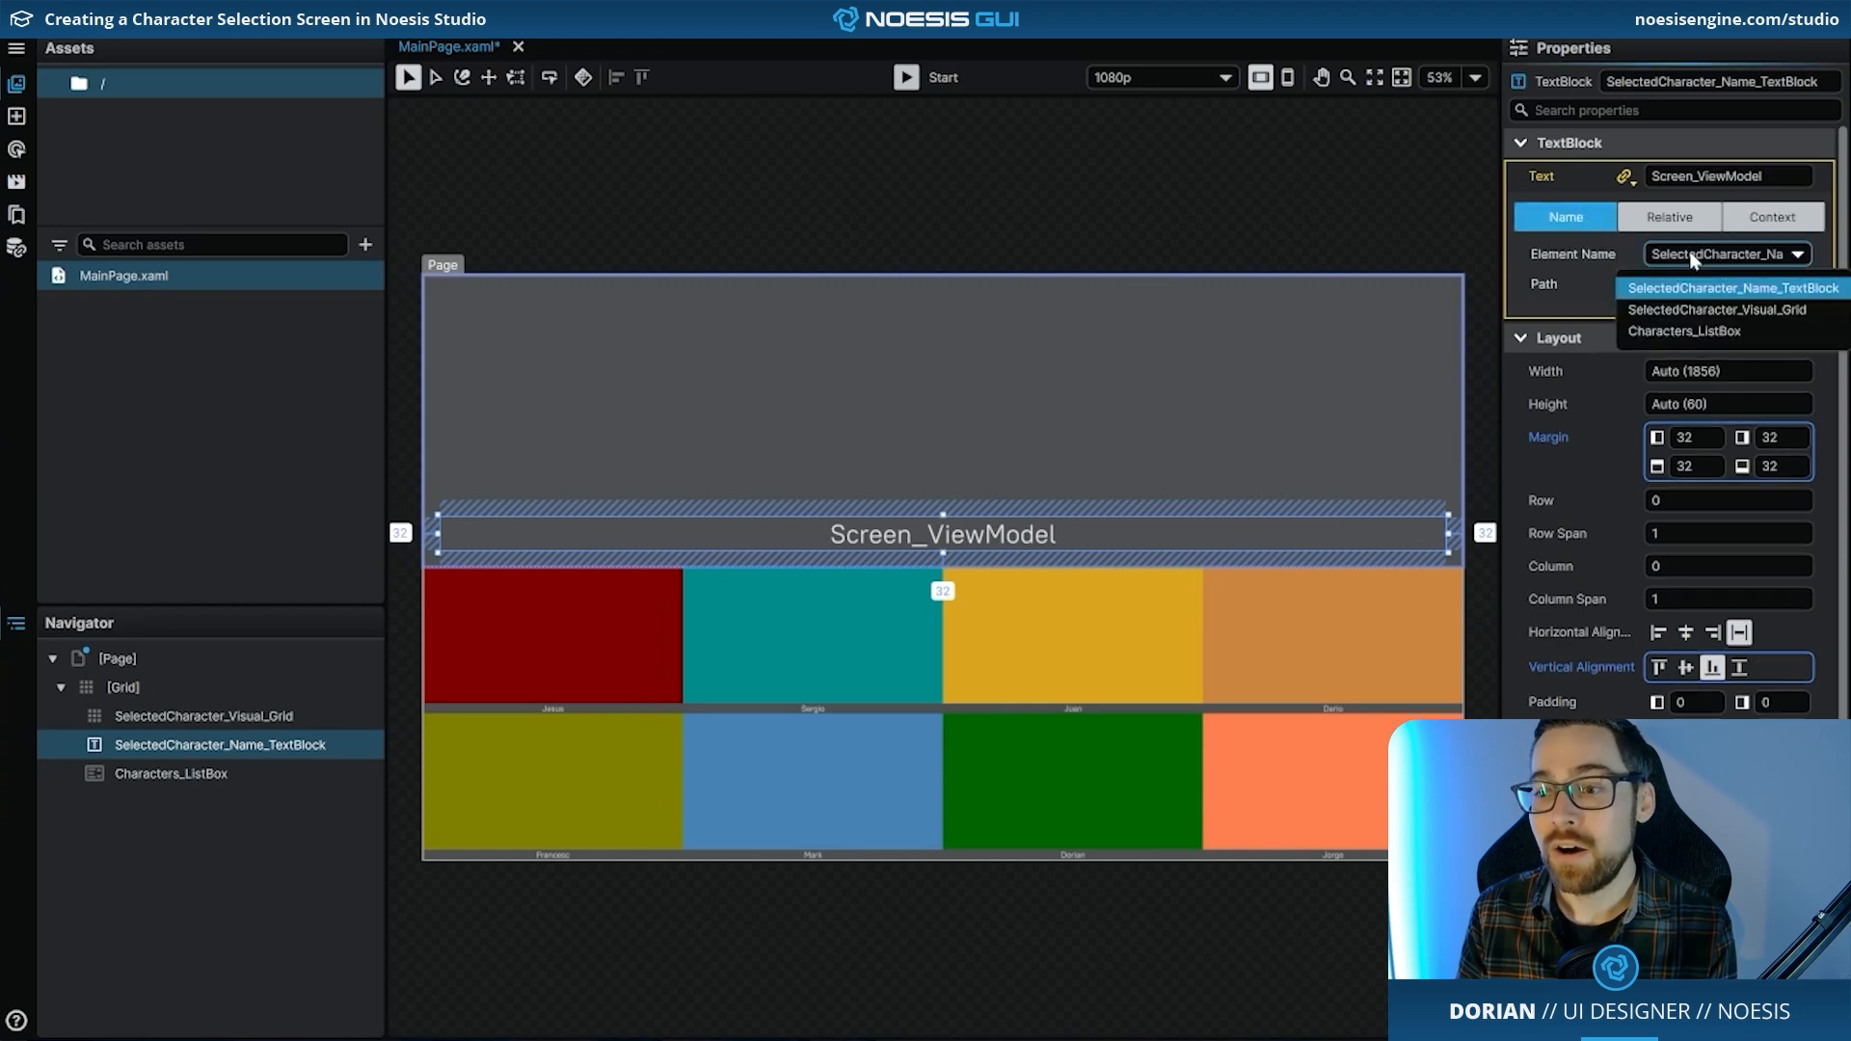
click(1705, 331)
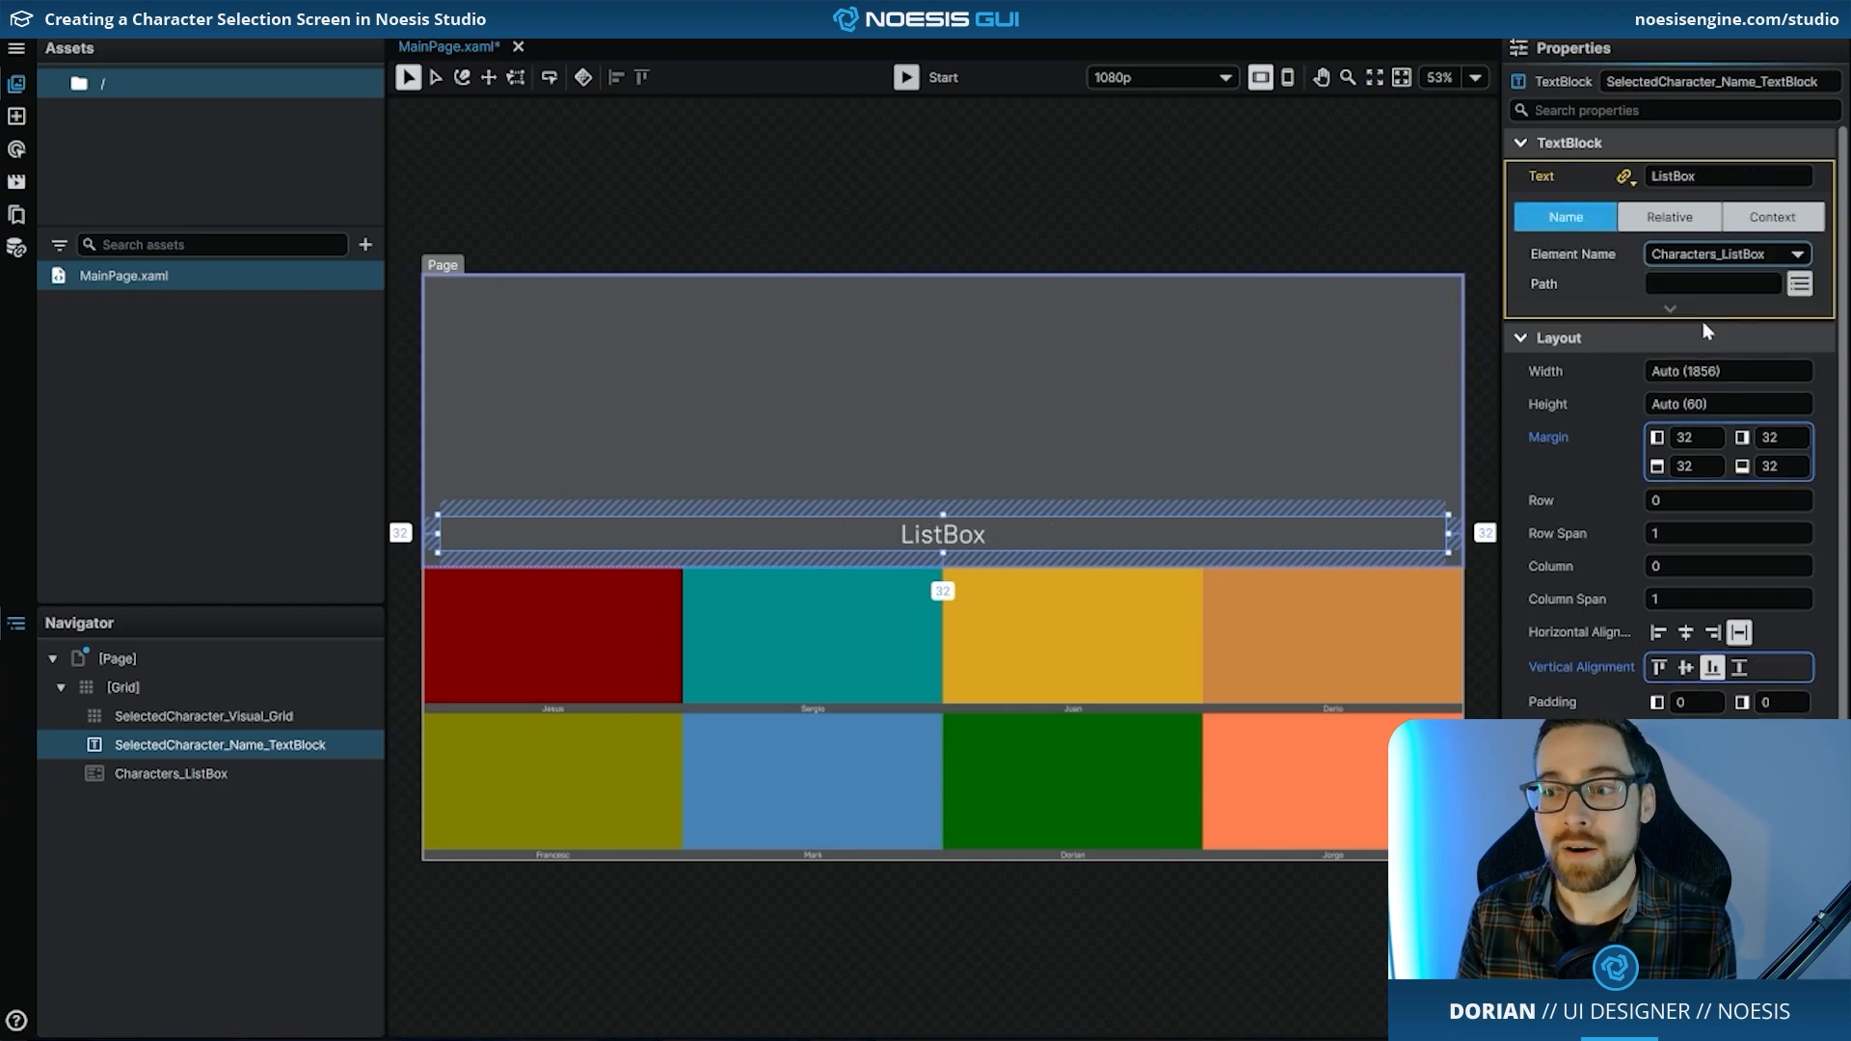
- Set the path of the TextBlock's Text binding to Character_Name under the ListBox's SelectedItem
click(1799, 286)
scroll(1645, 525, down, 5)
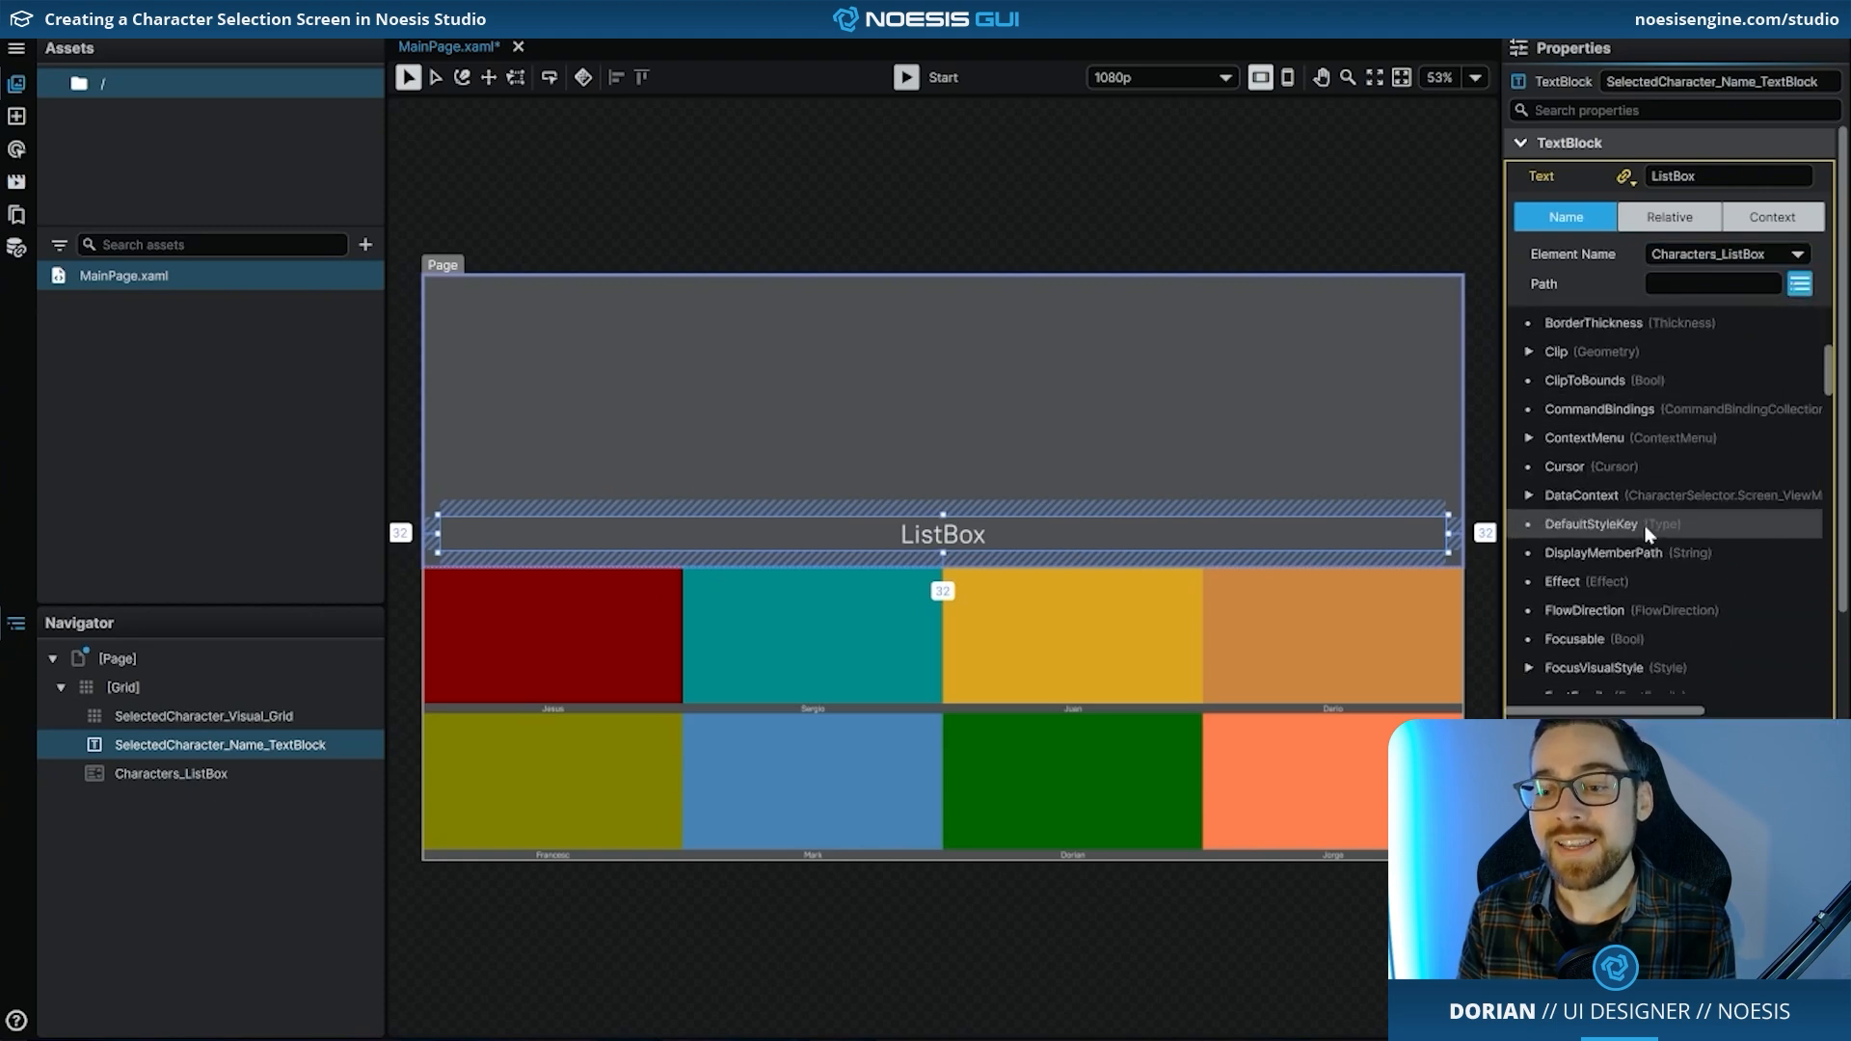
scroll(1647, 533, down, 10)
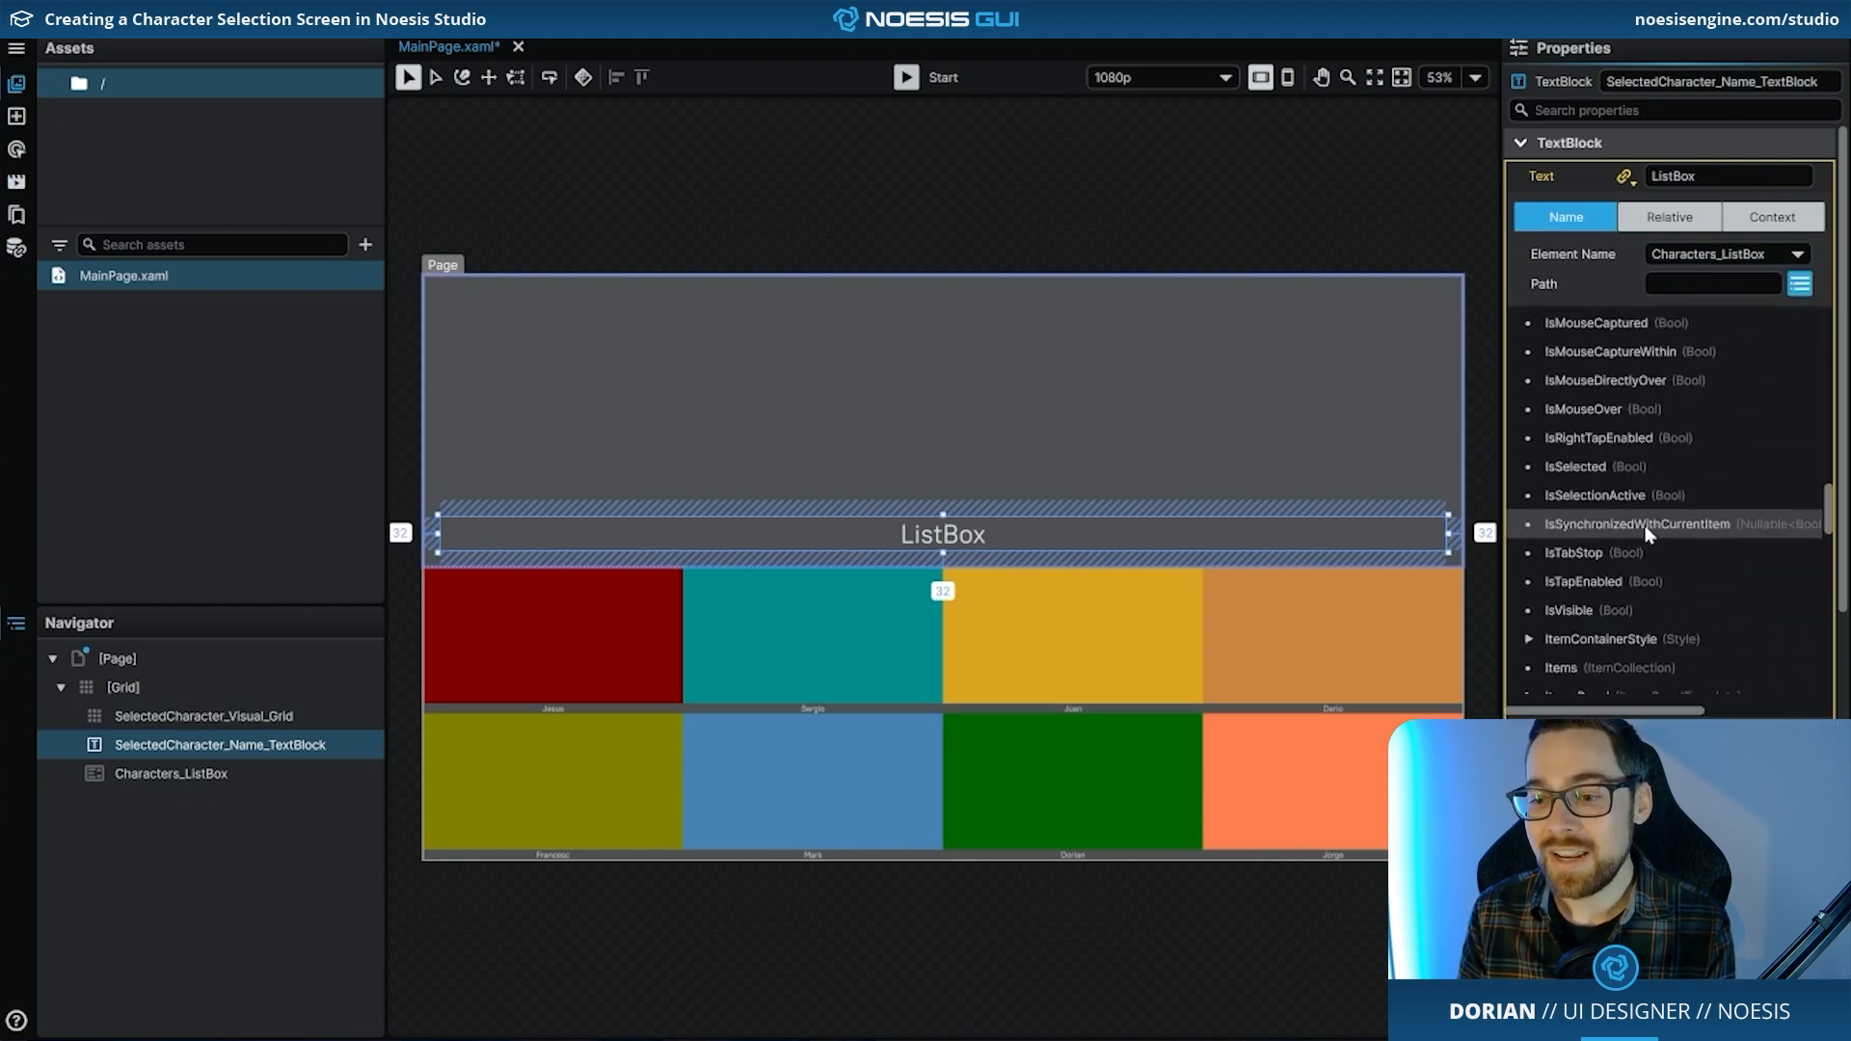
scroll(1644, 533, down, 10)
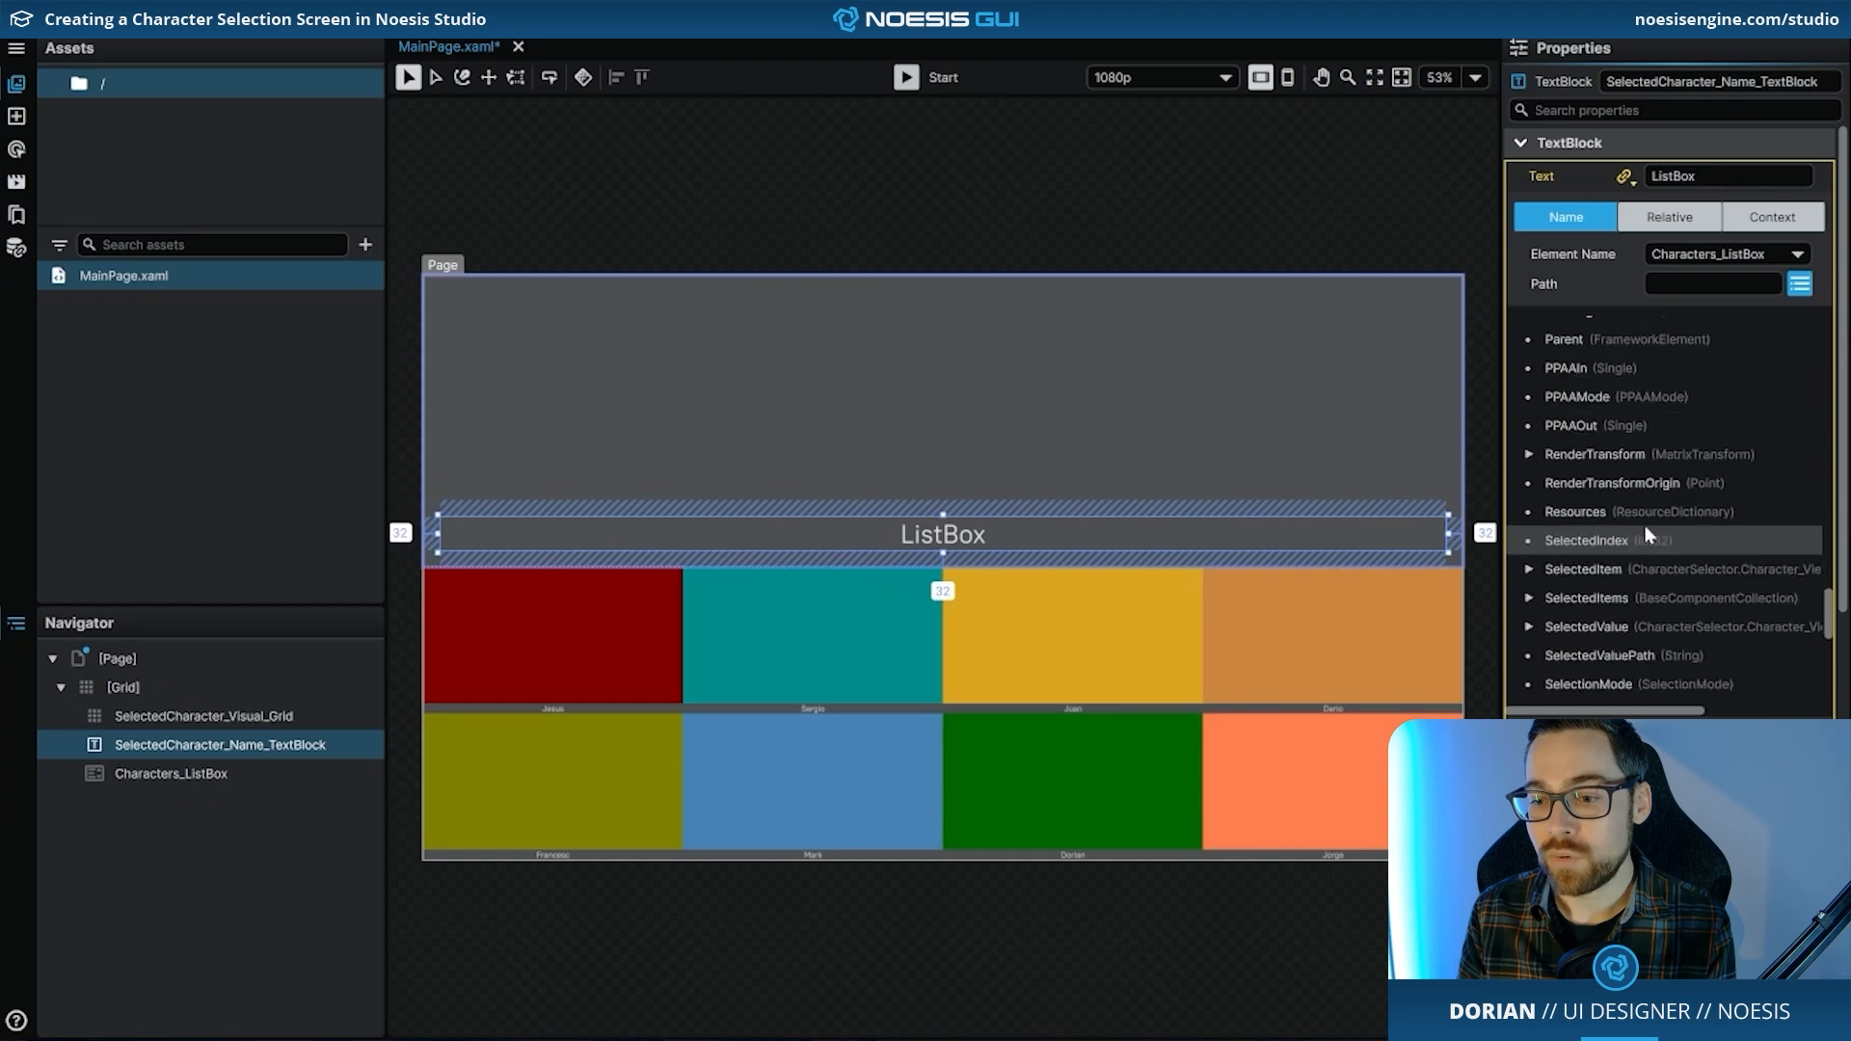
click(1528, 569)
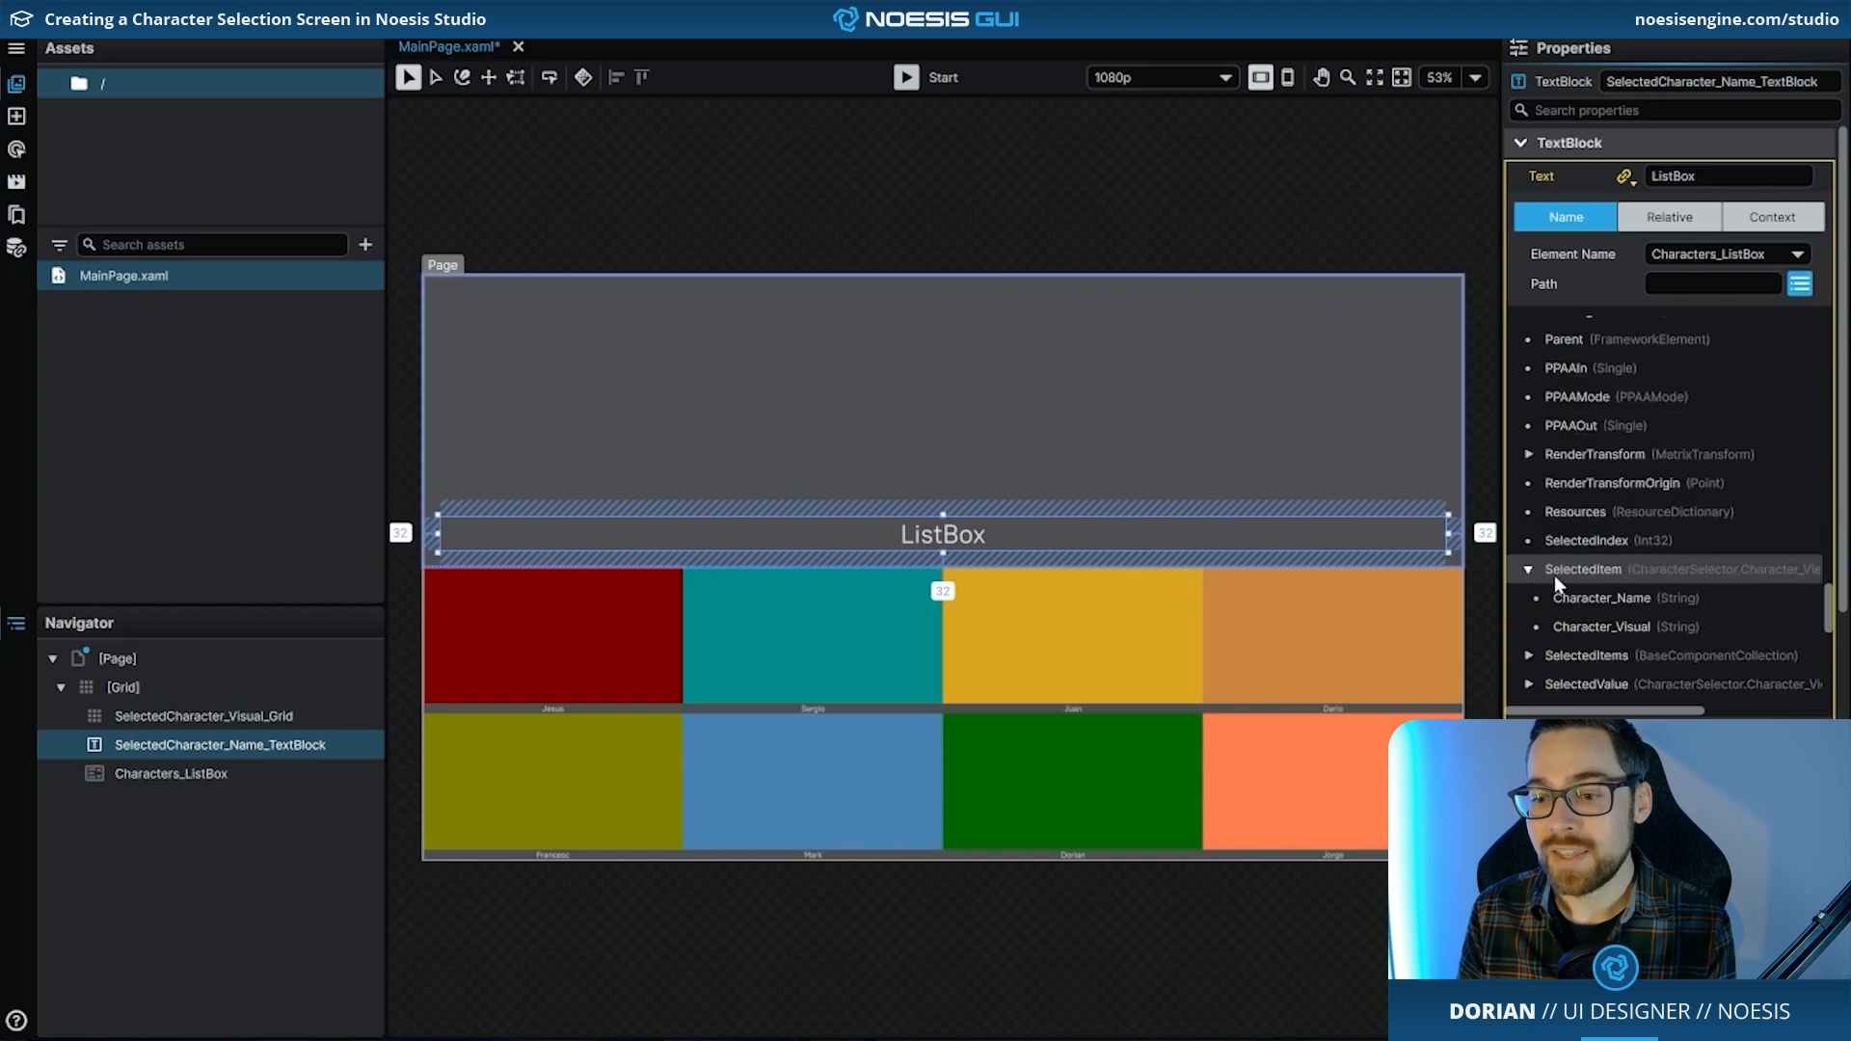
click(1618, 600)
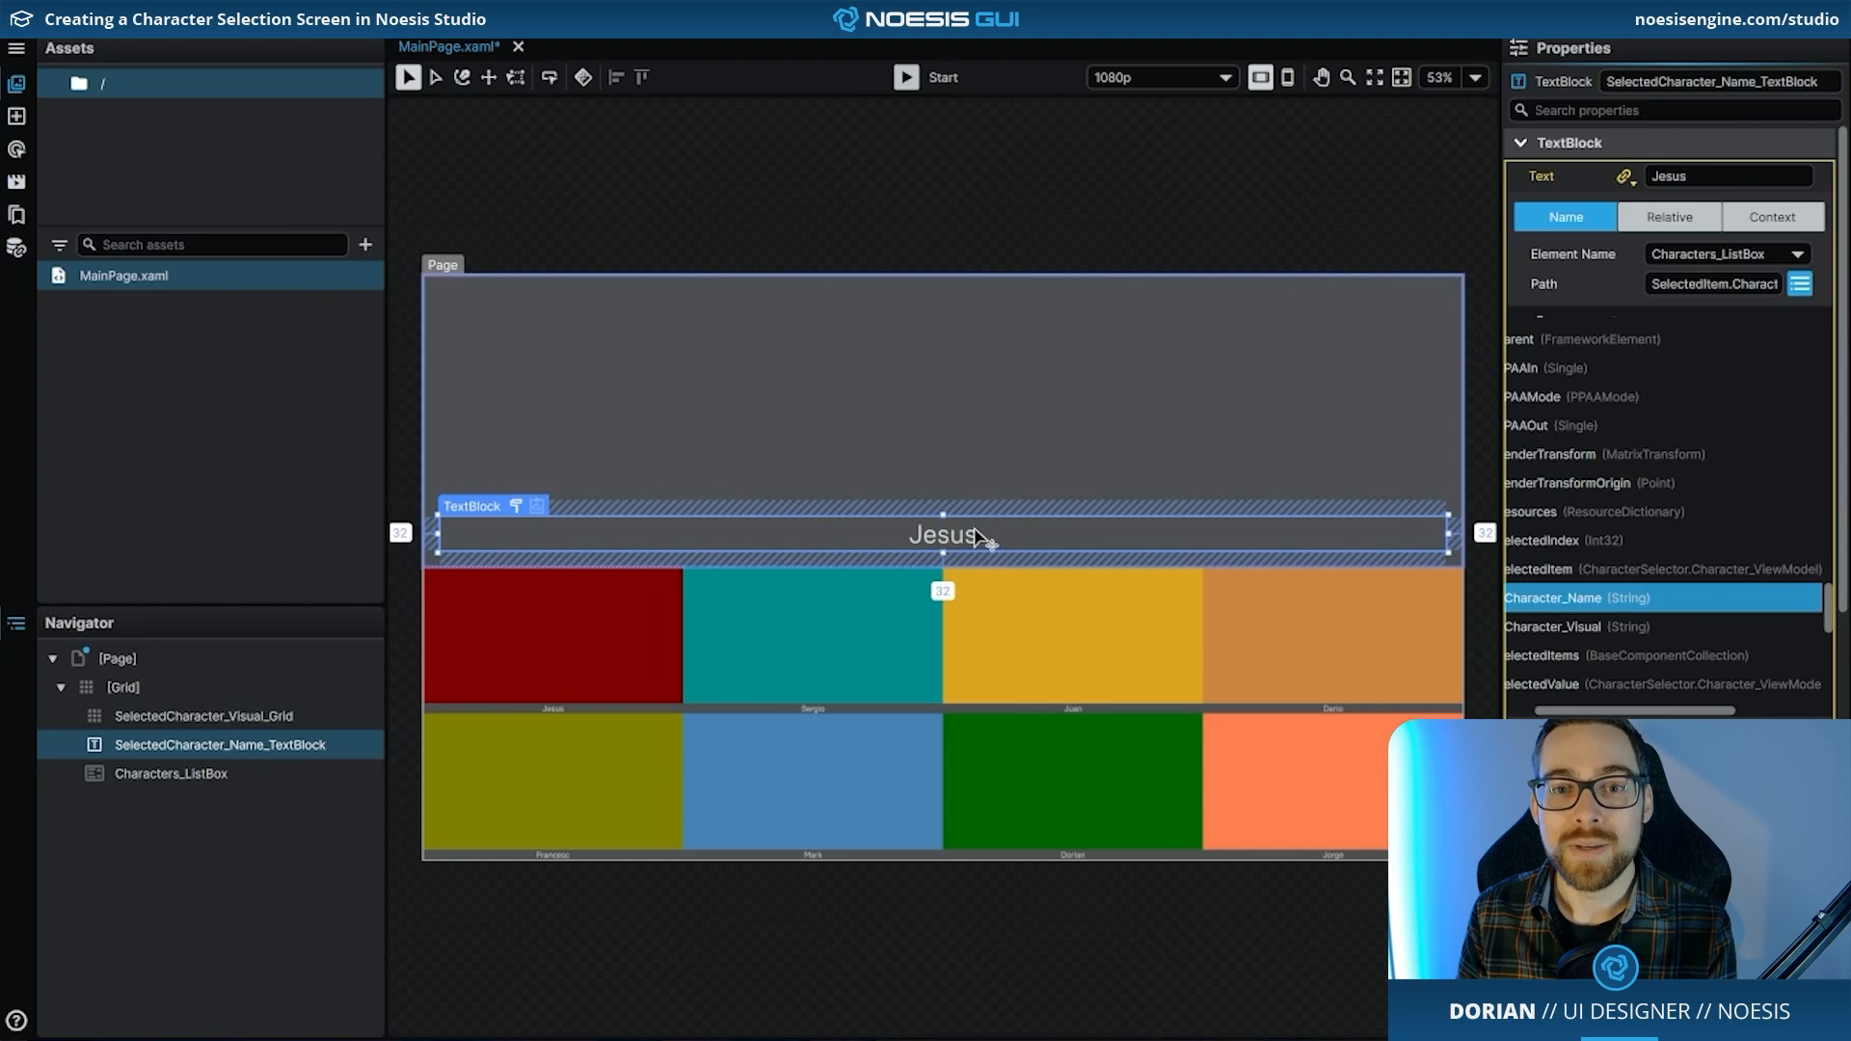
- Create a binding by element name to Characters_ListBox for the Background of SelectedCharacter_Visual_Grid
click(1008, 359)
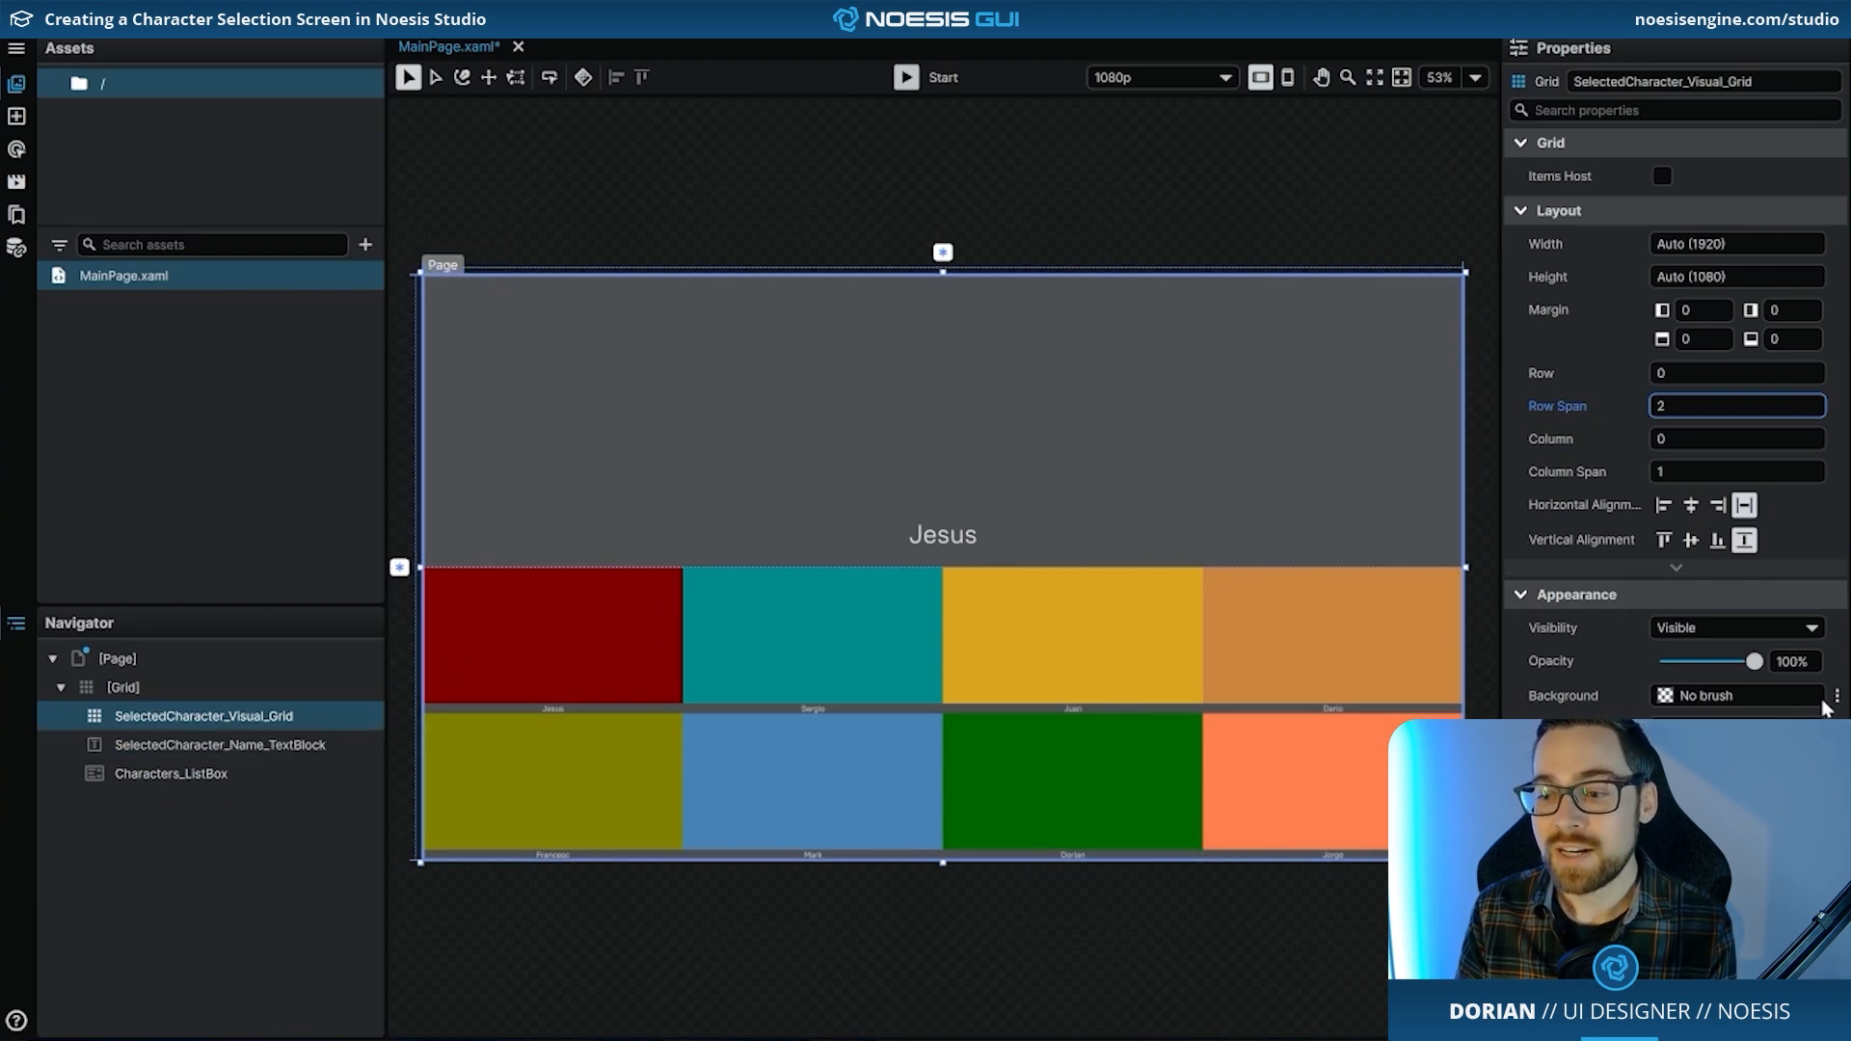
click(1837, 695)
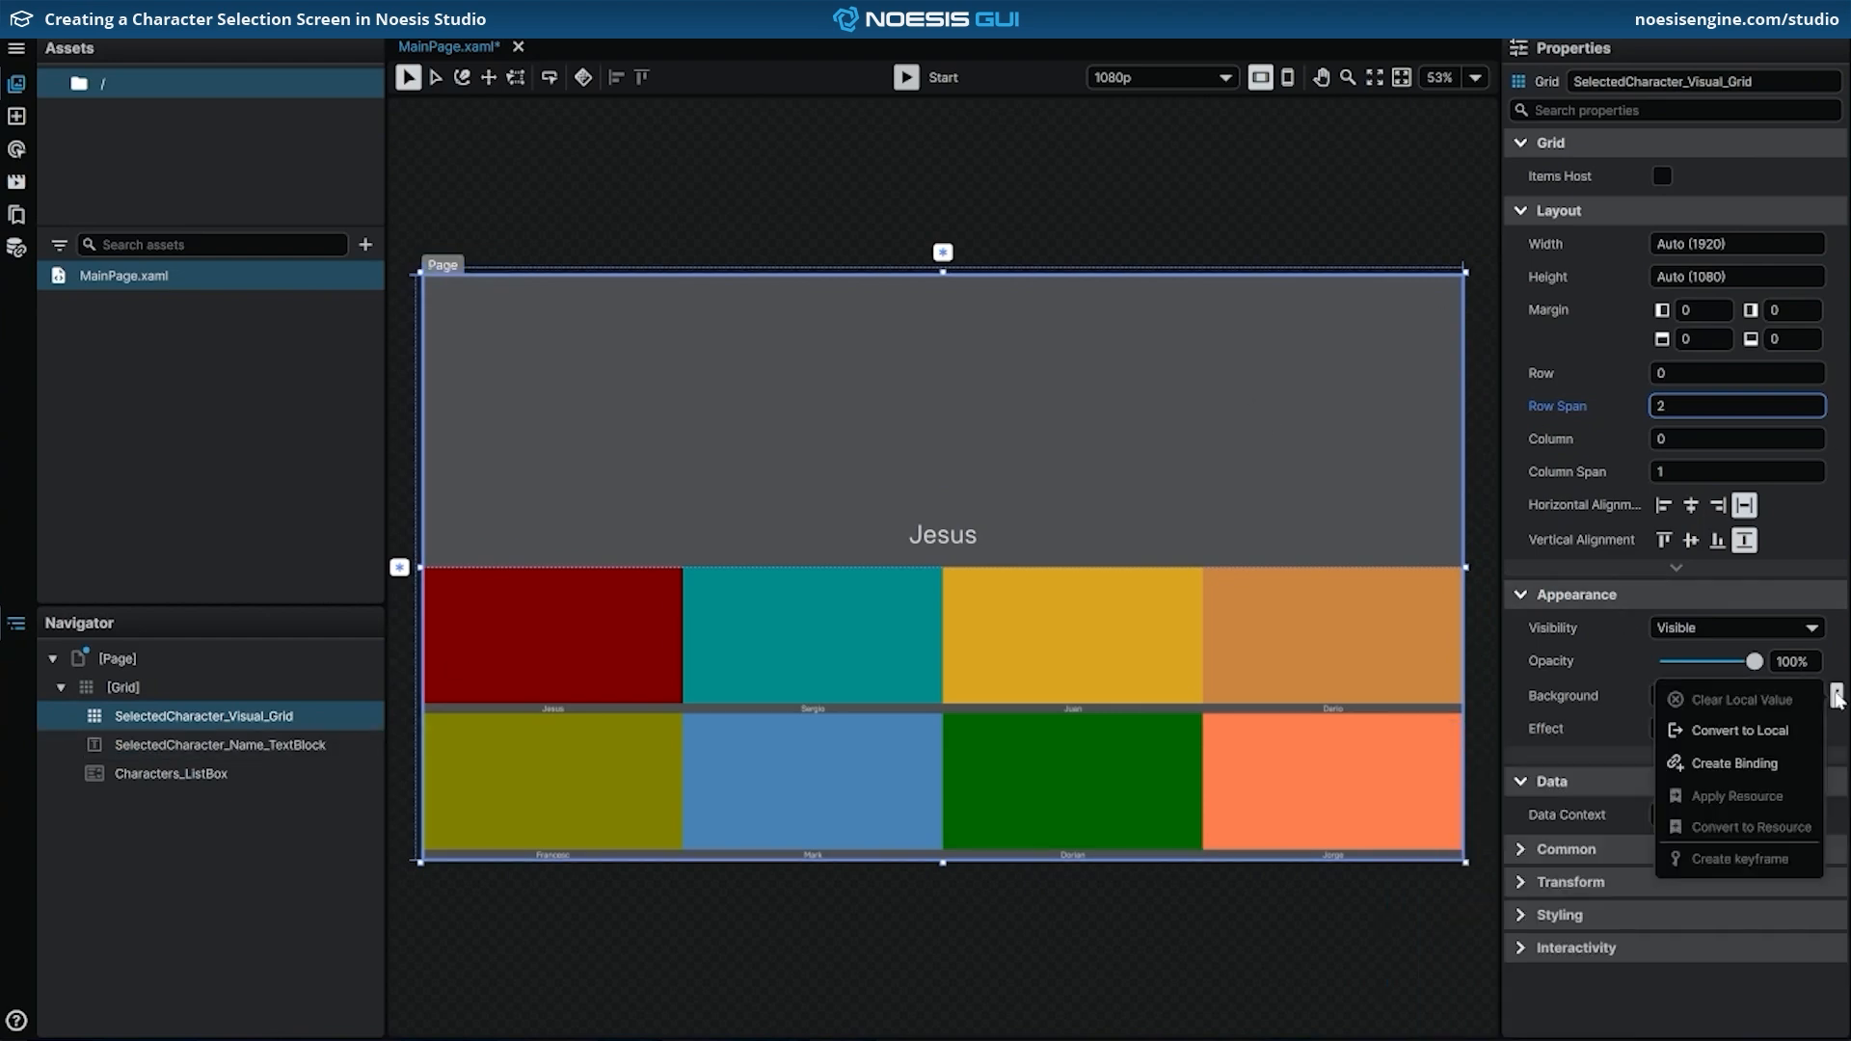
click(1784, 765)
click(1570, 738)
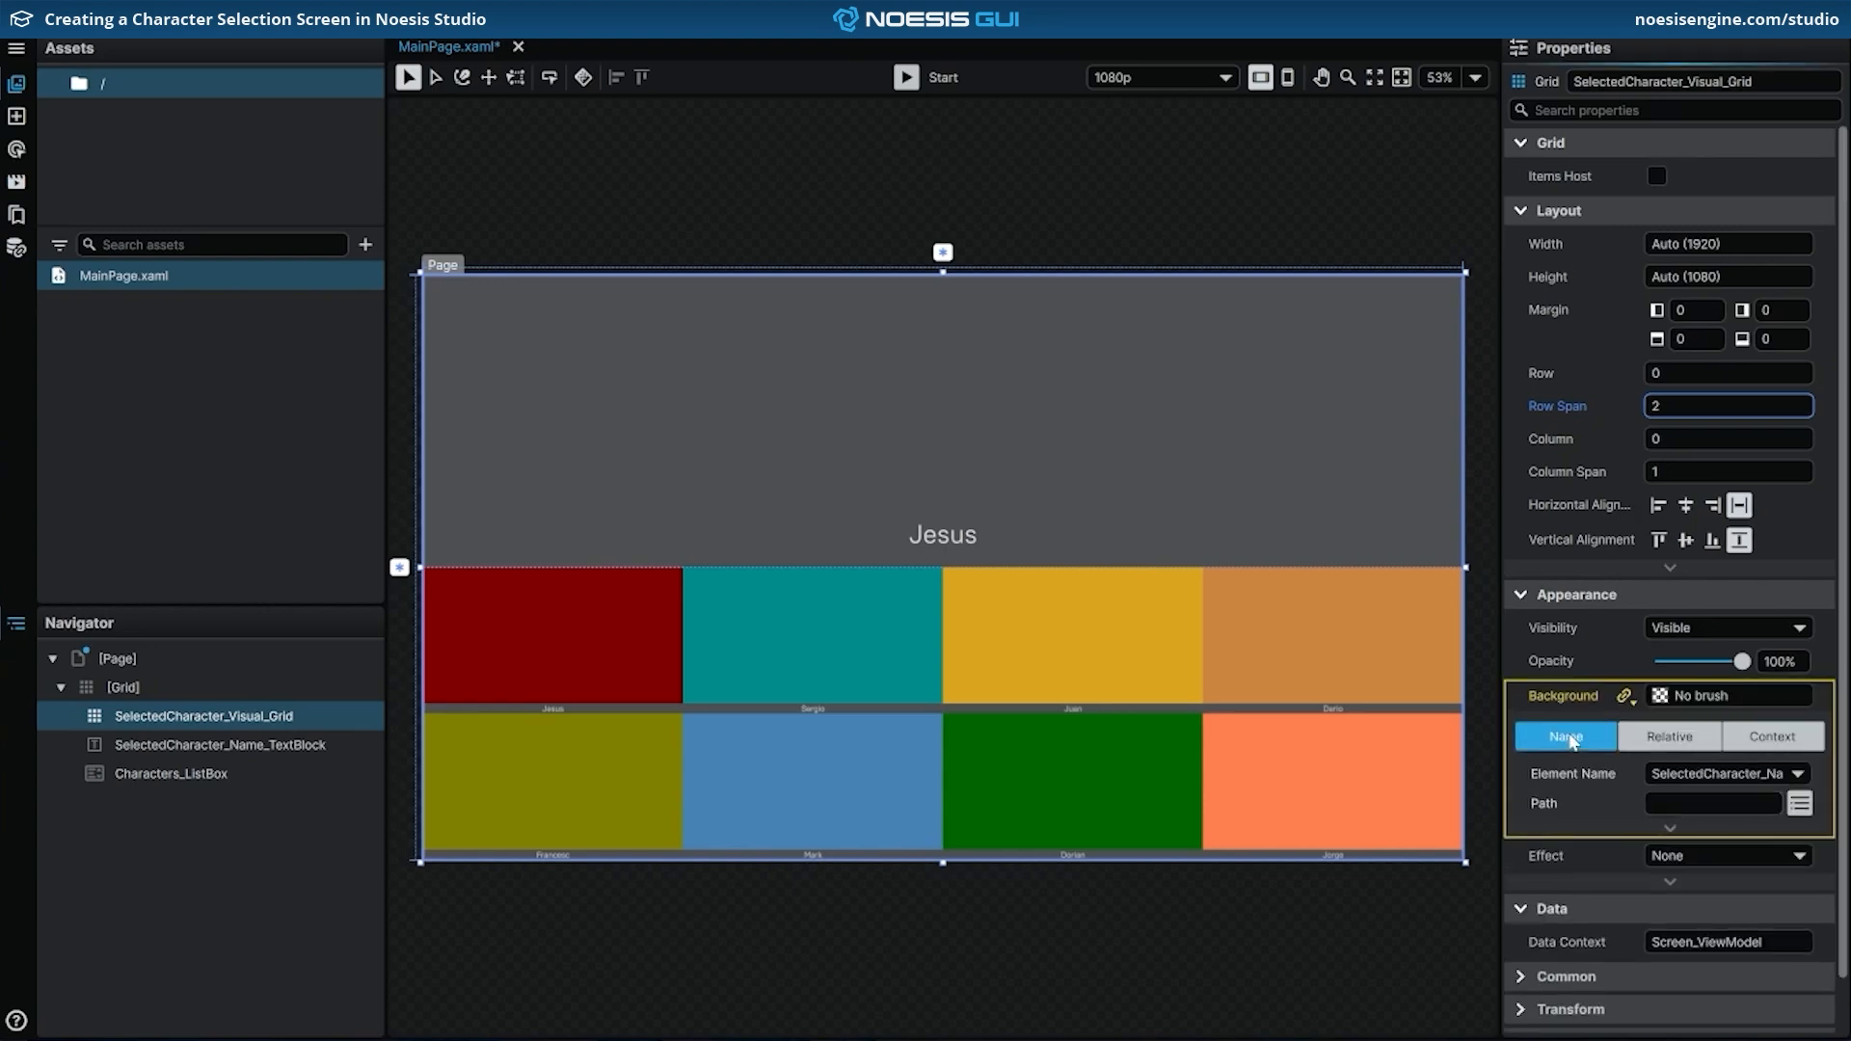
click(1715, 776)
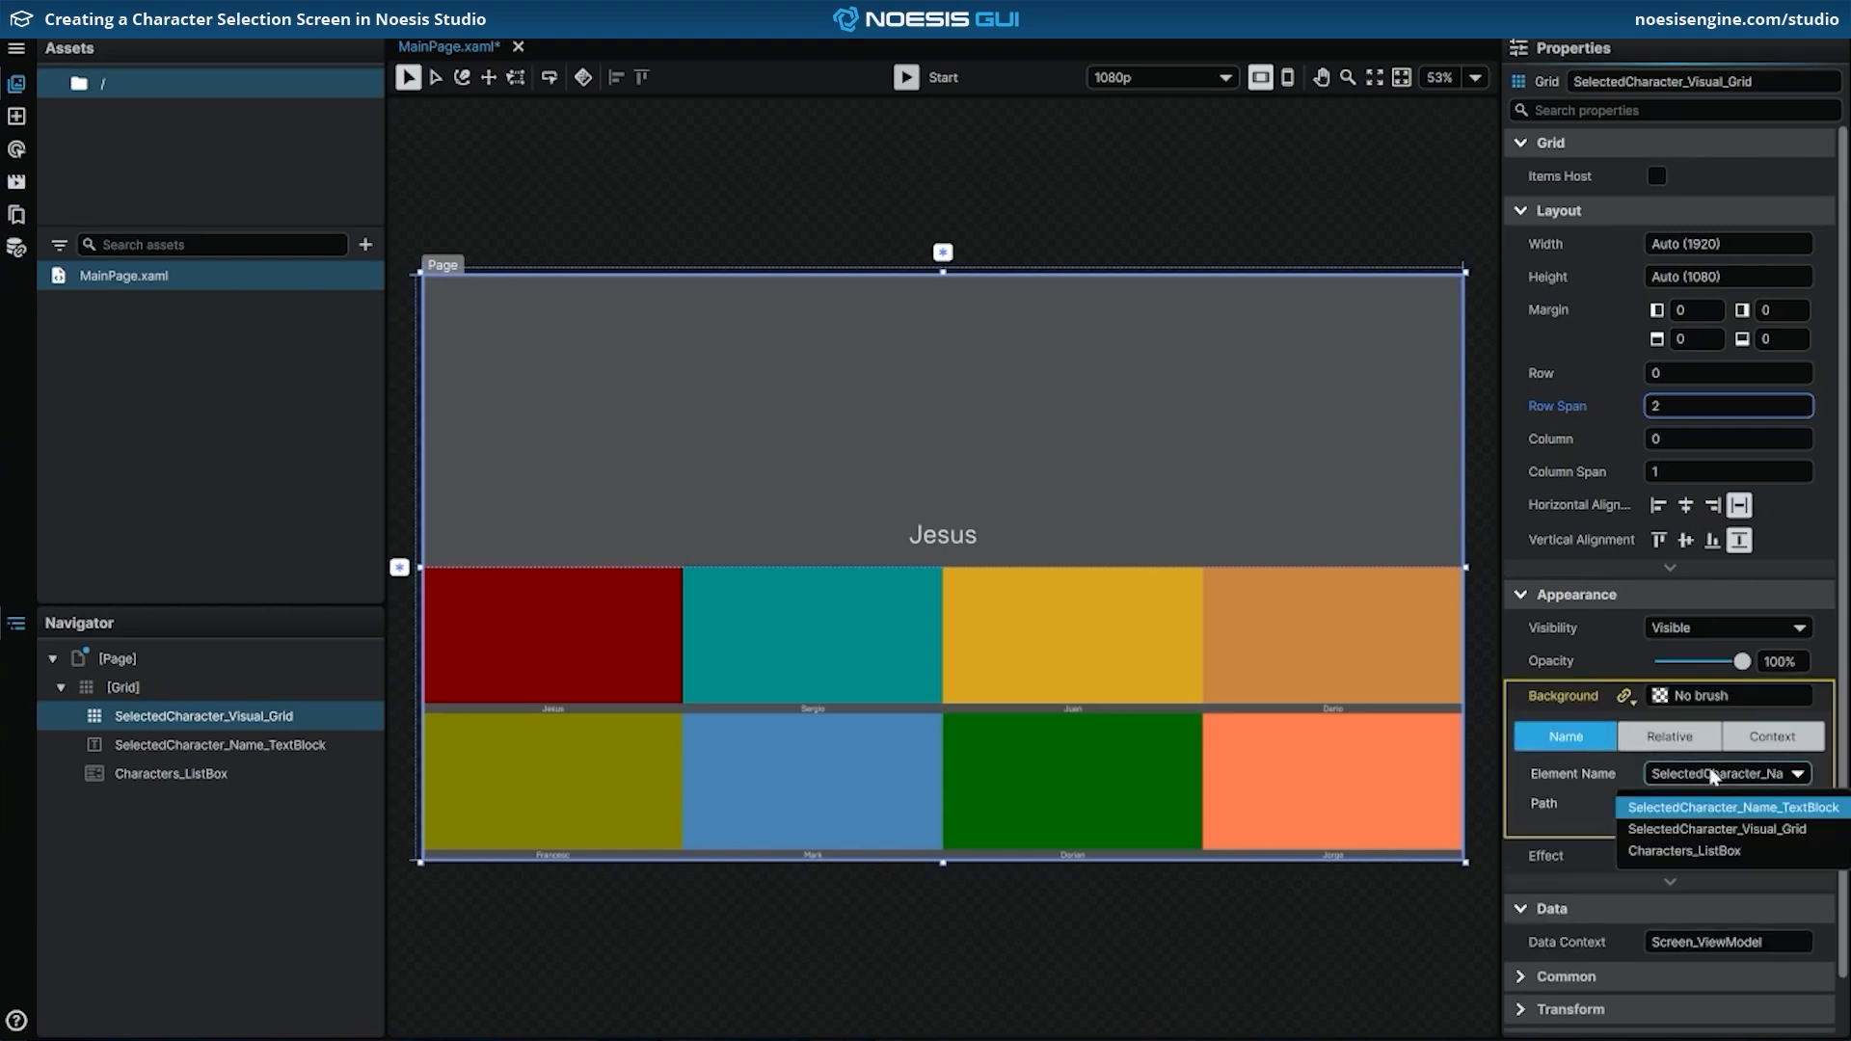
click(1725, 850)
- Set the path of the grid's Background binding to Character_Visual under the ListBox's SelectedItem
scroll(1705, 562, down, 1)
scroll(1704, 562, down, 2)
scroll(1681, 789, down, 10)
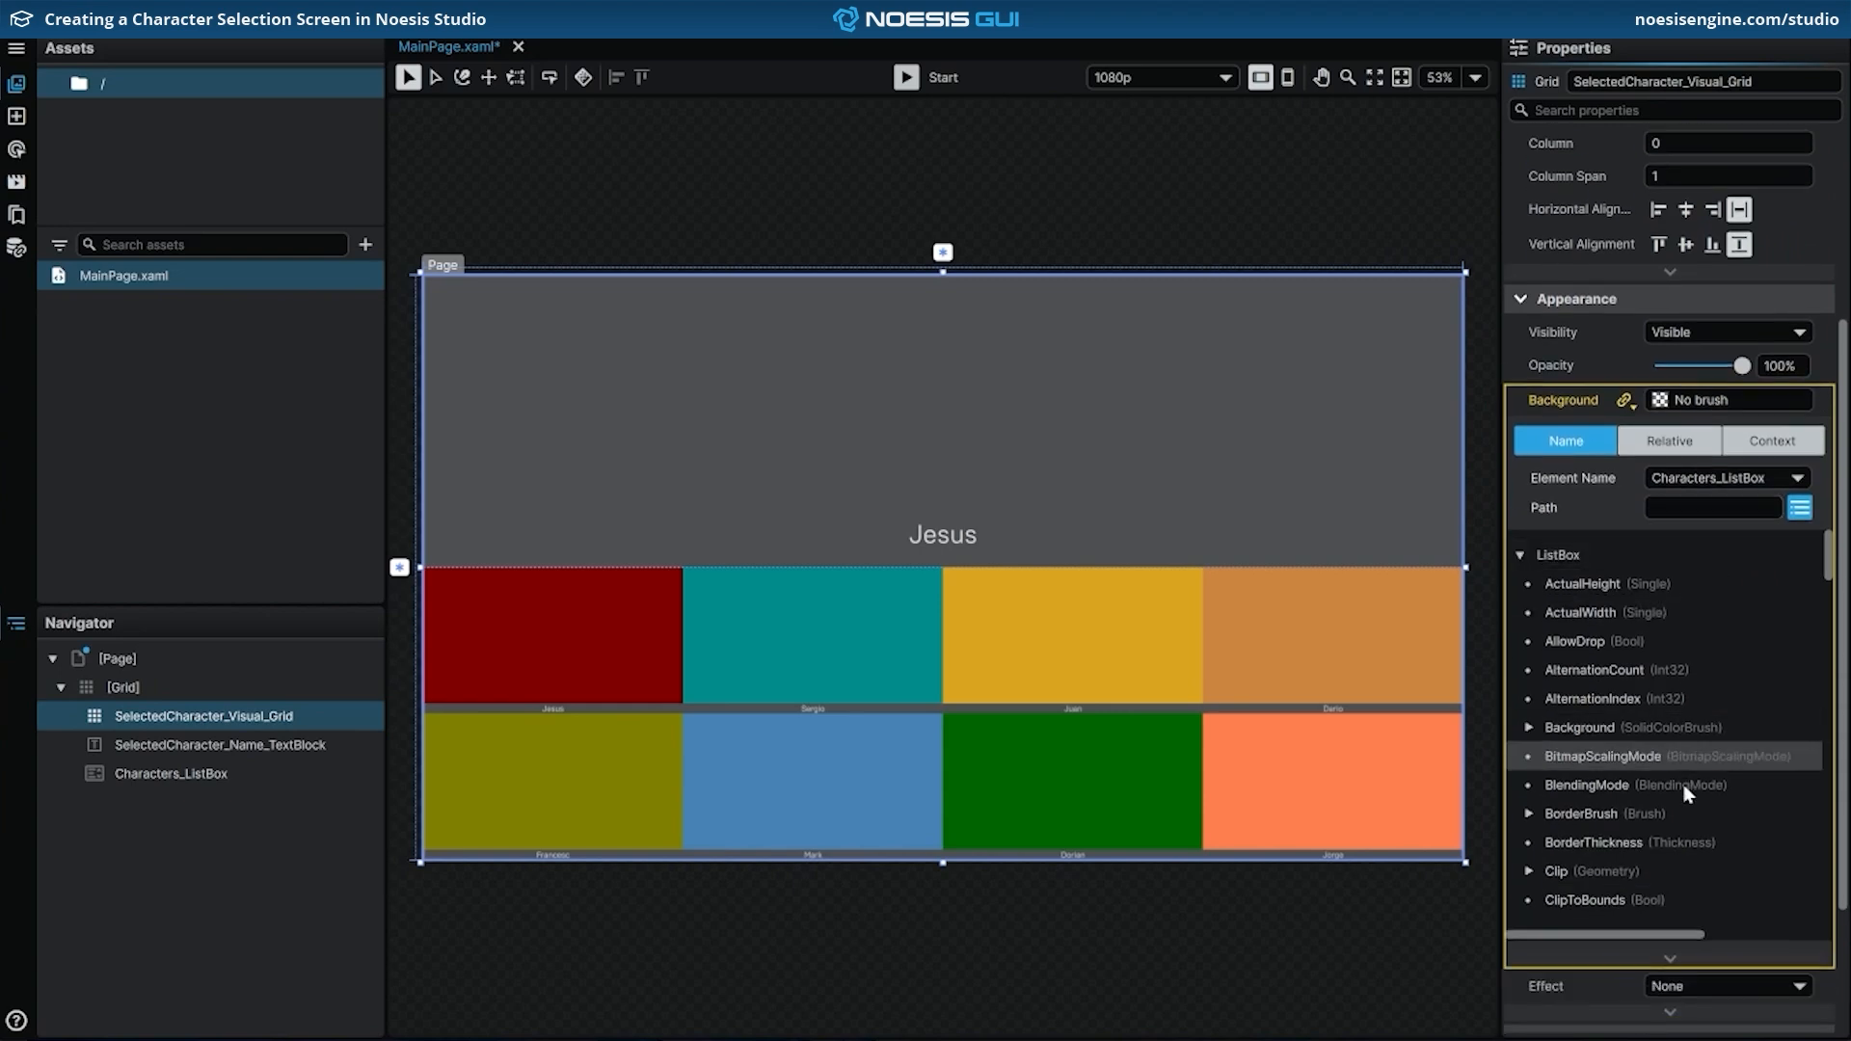
scroll(1689, 799, down, 8)
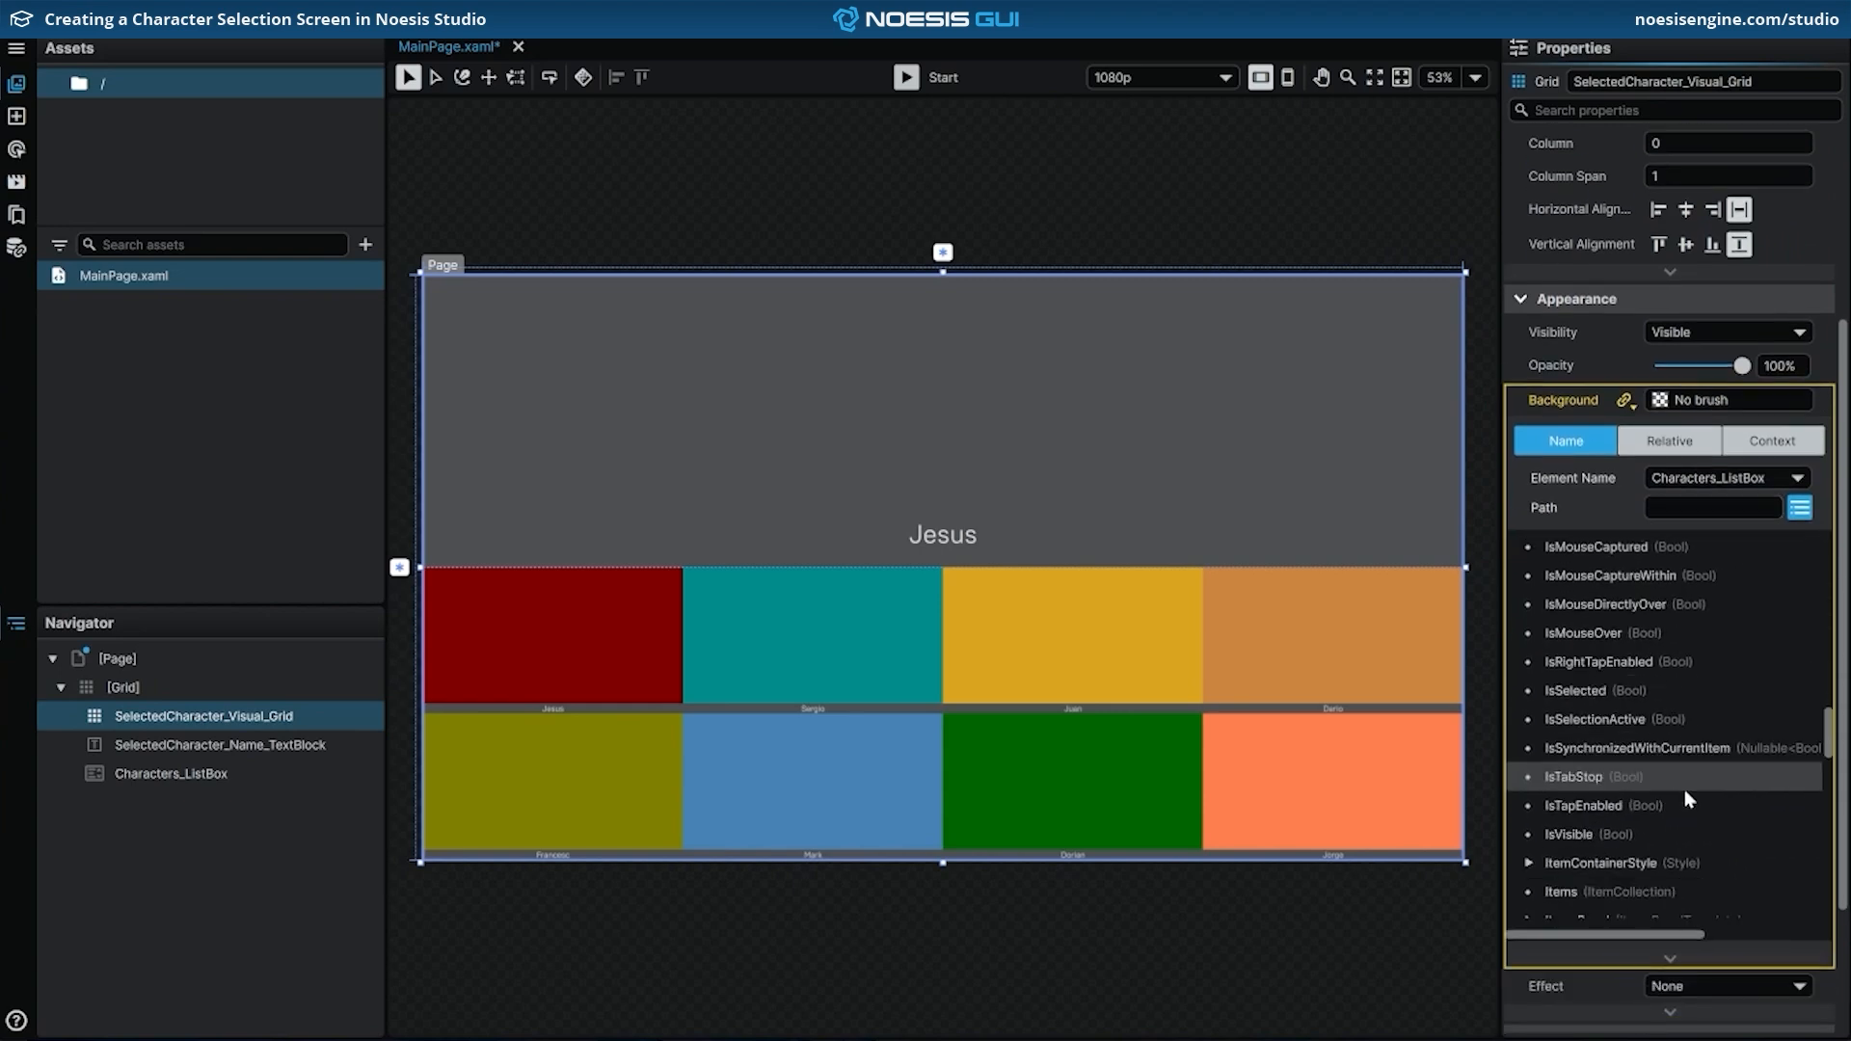
scroll(1690, 798, down, 8)
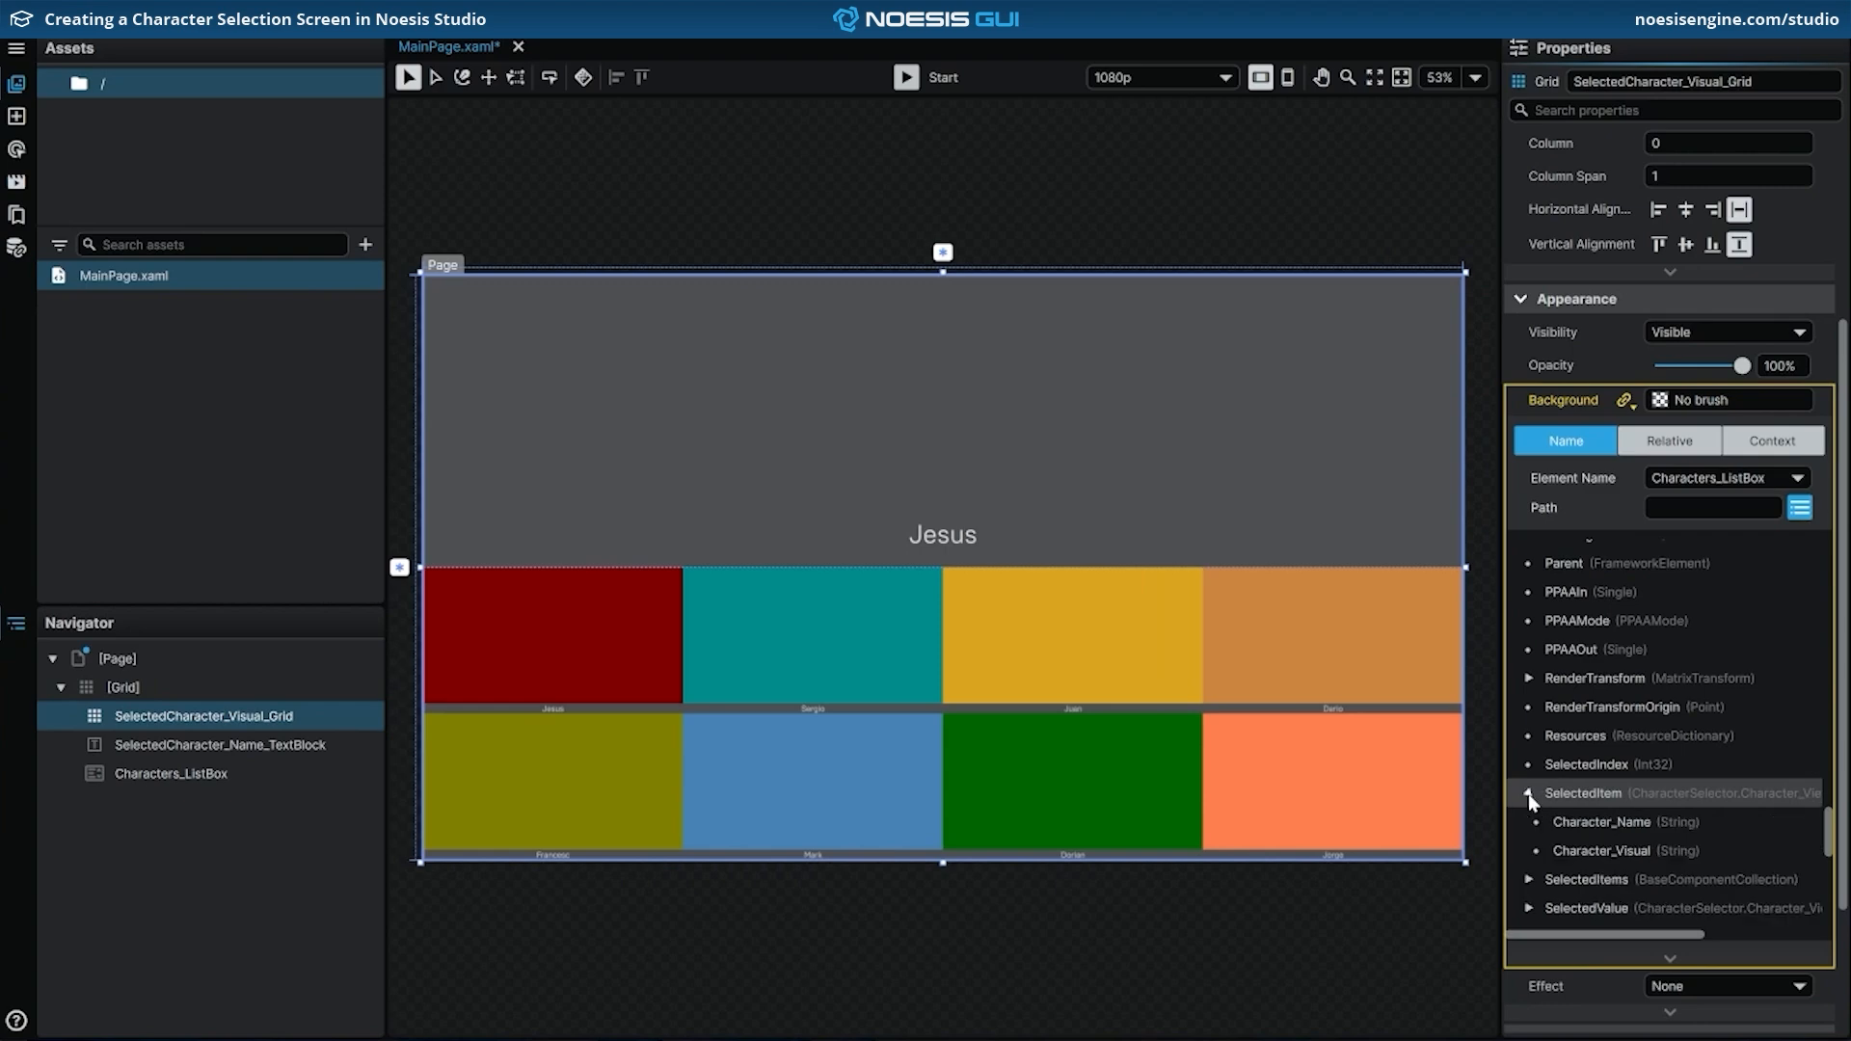
click(1528, 792)
click(1649, 850)
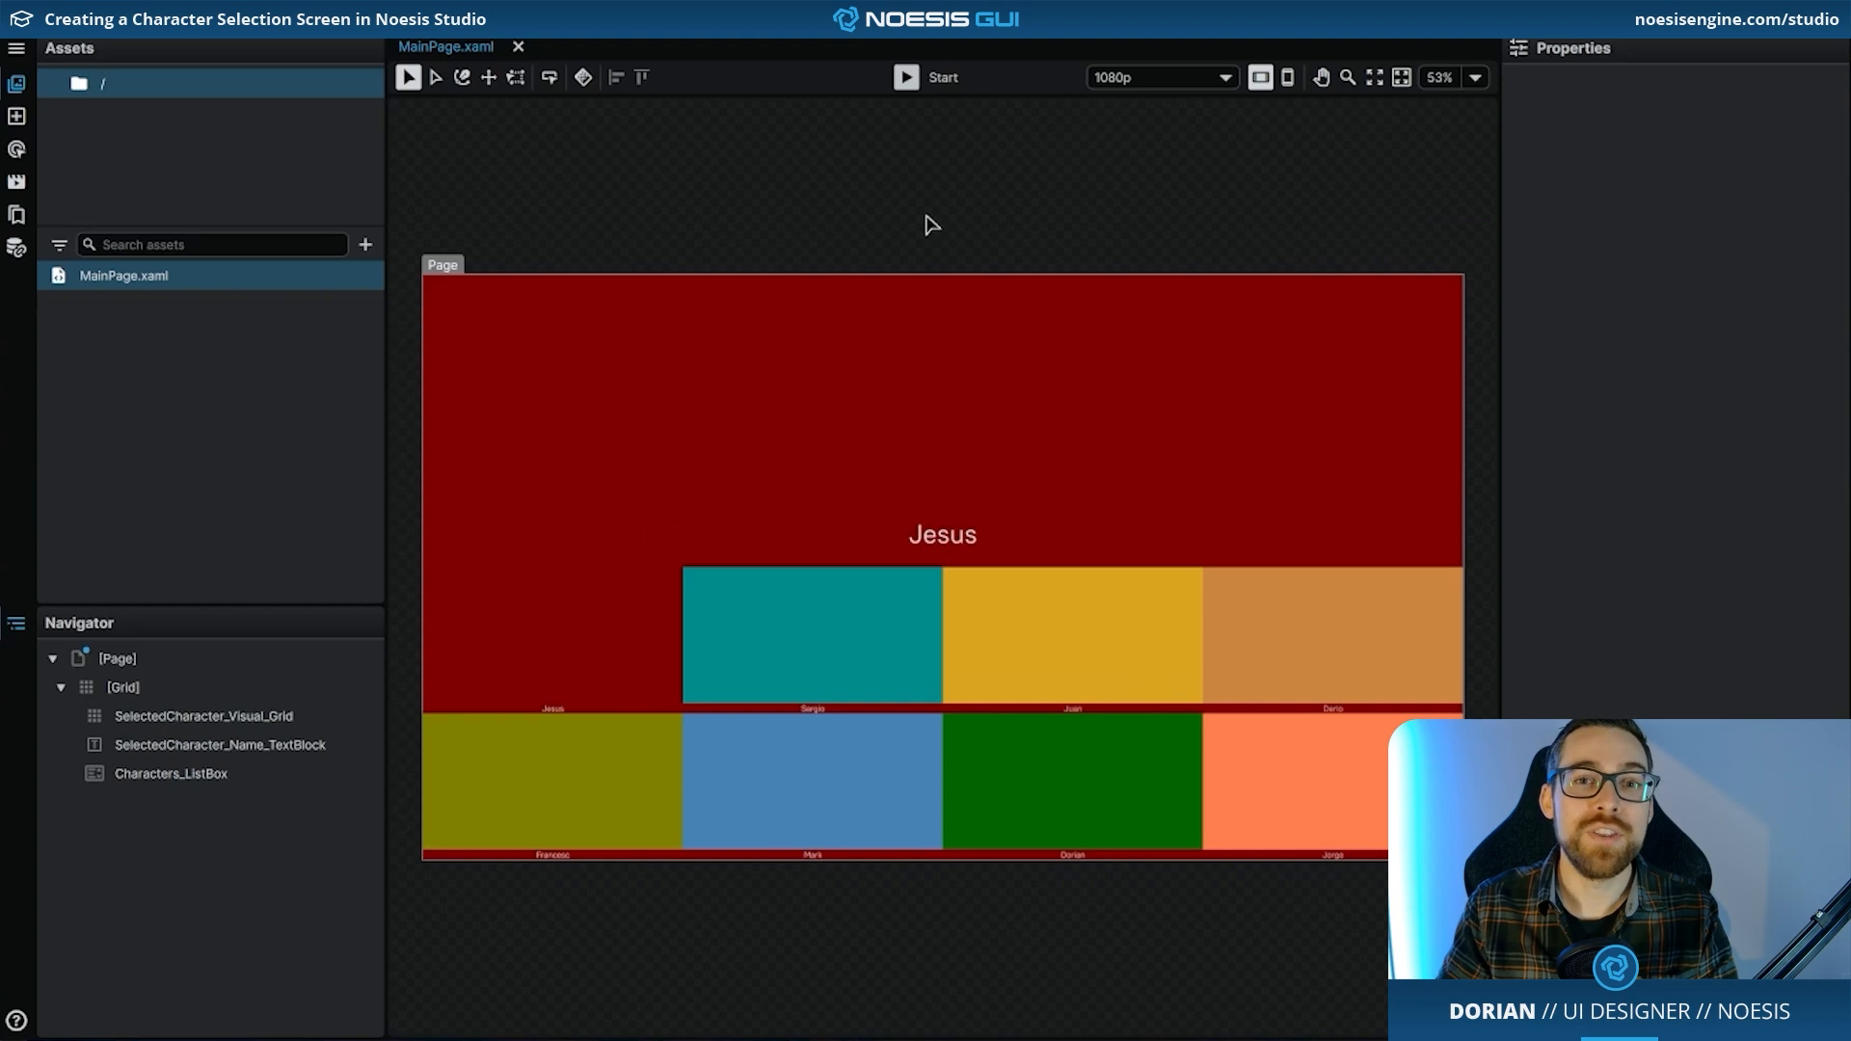
- Run the page preview and select various characters in the list to test the bound name and background
click(907, 79)
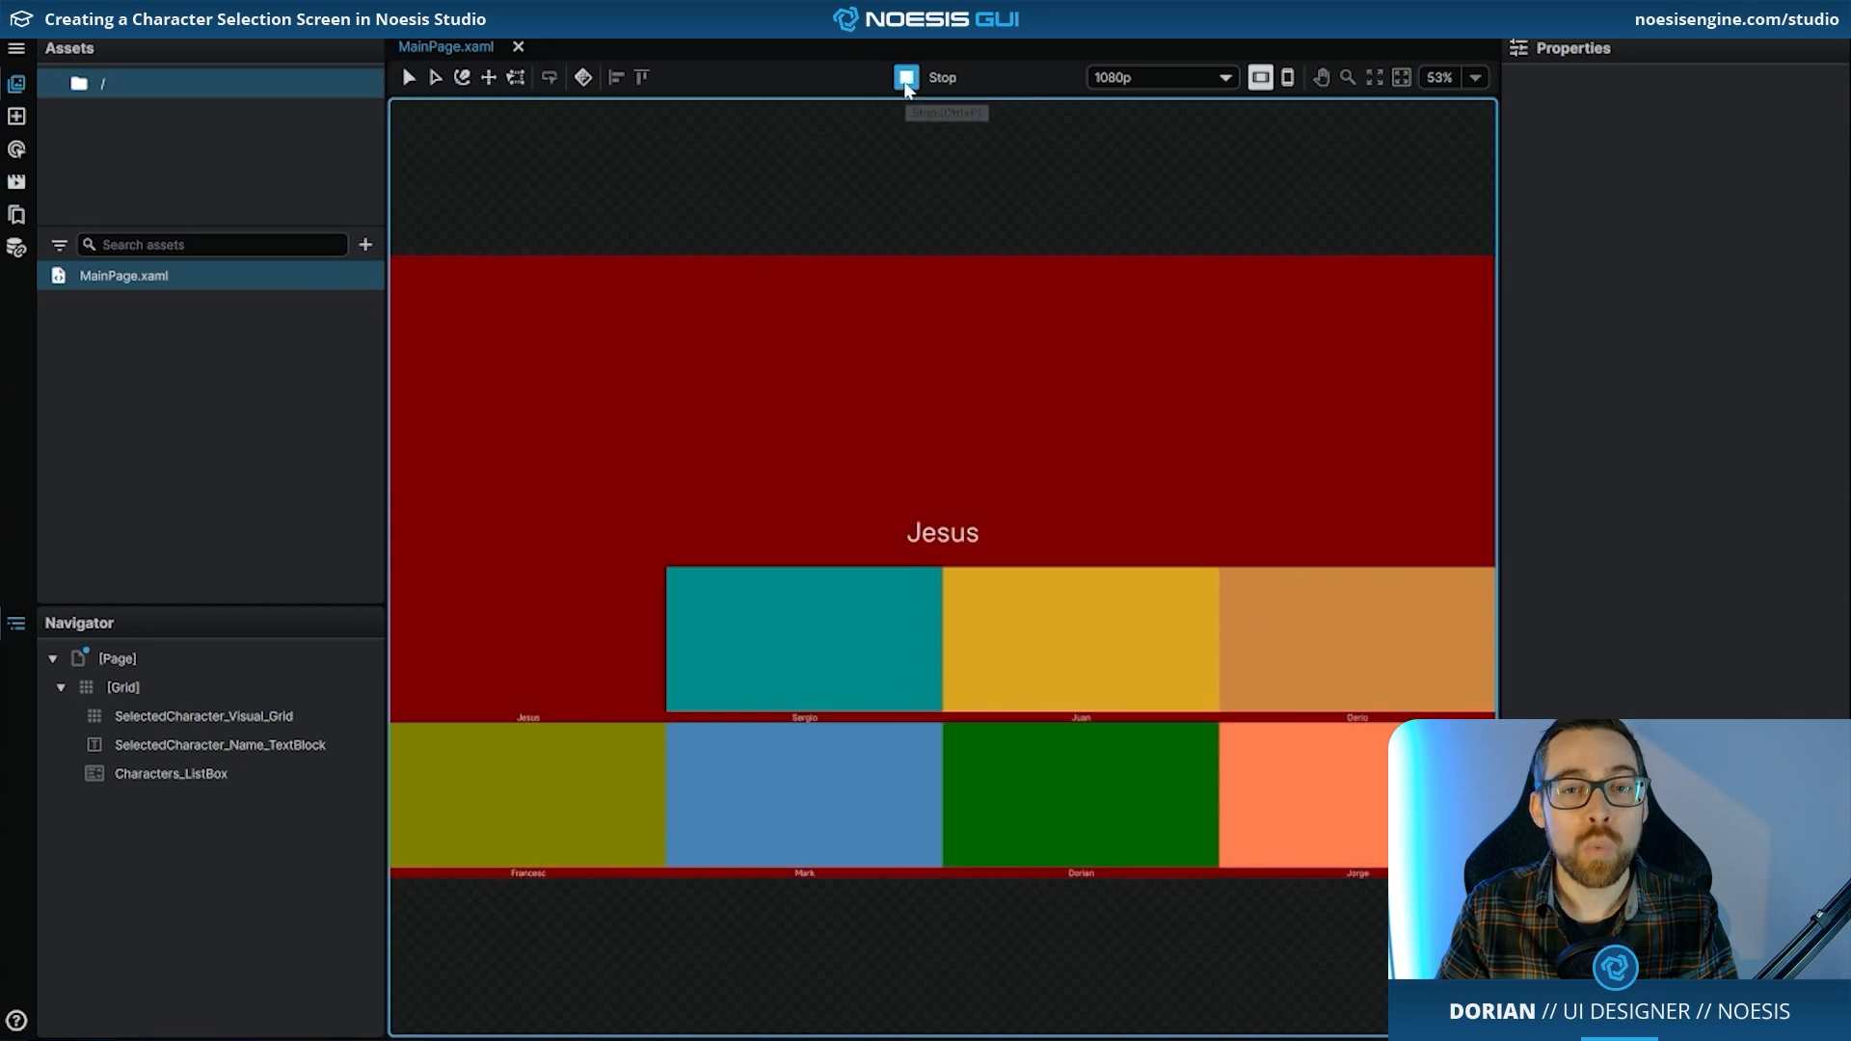
click(1124, 625)
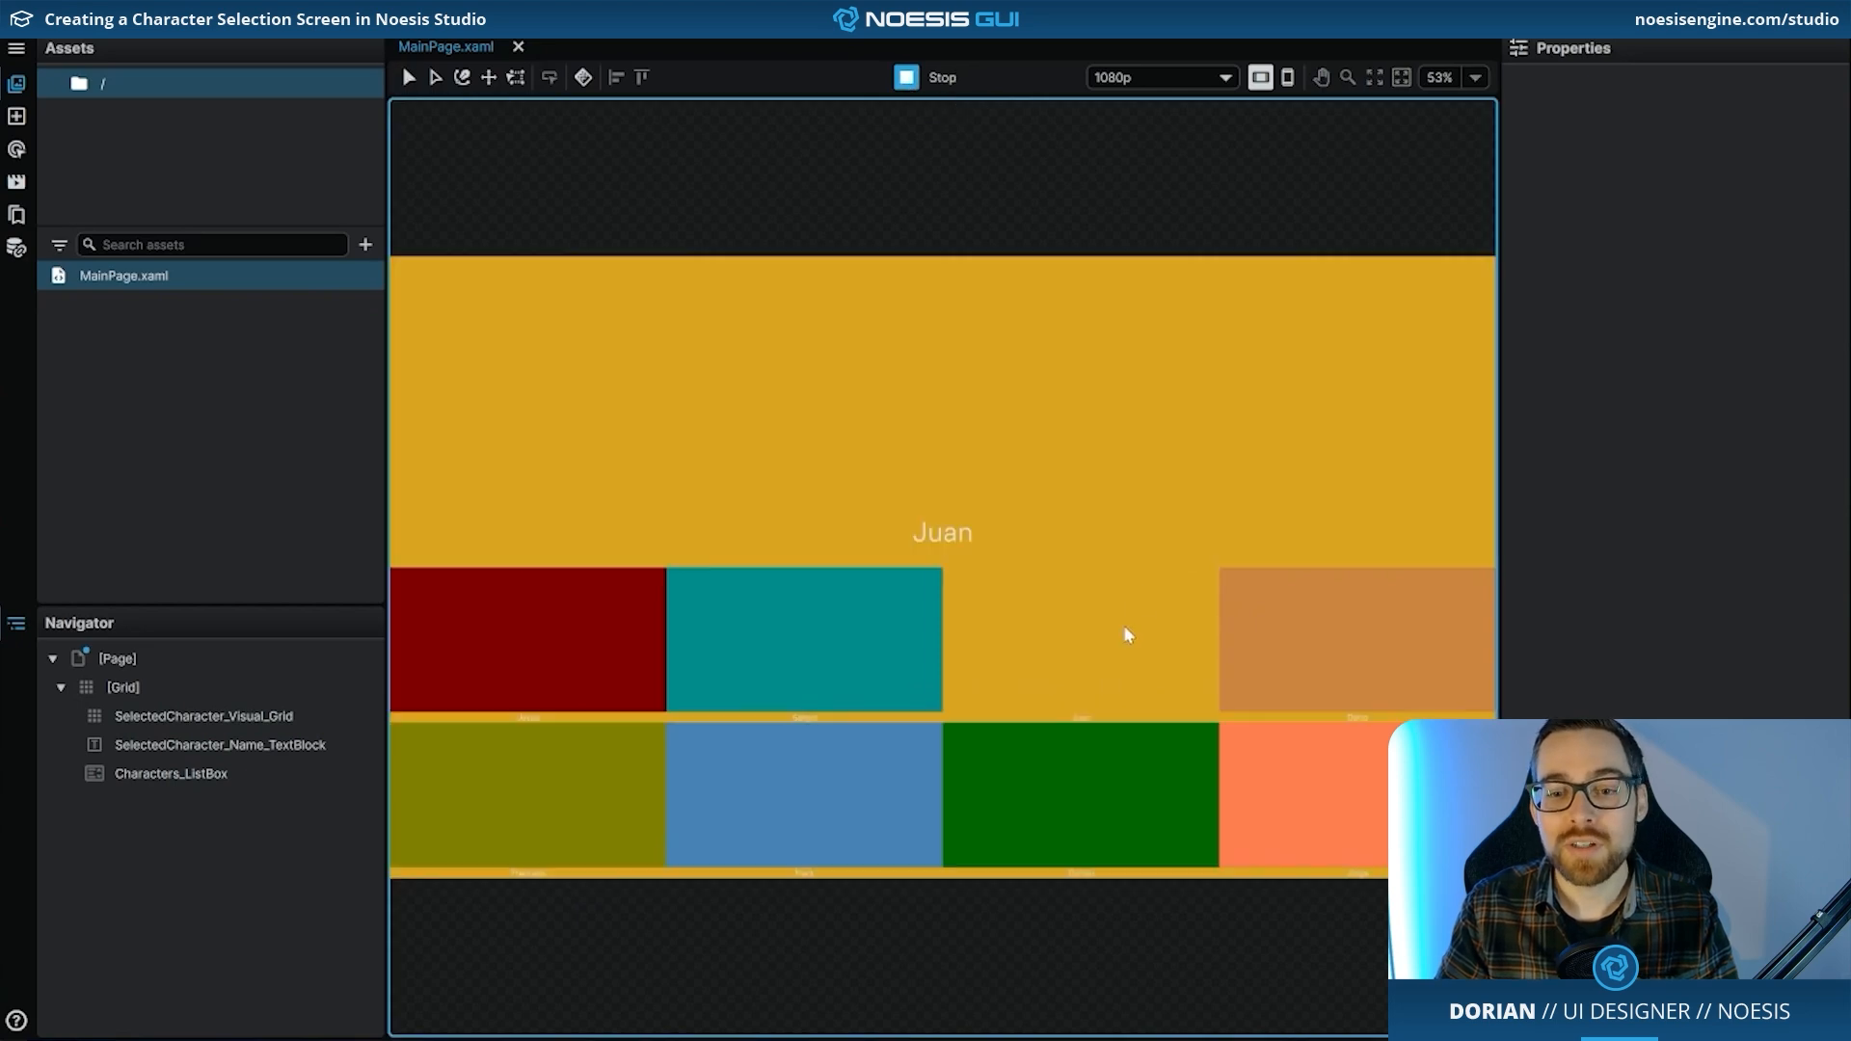
click(864, 630)
click(797, 822)
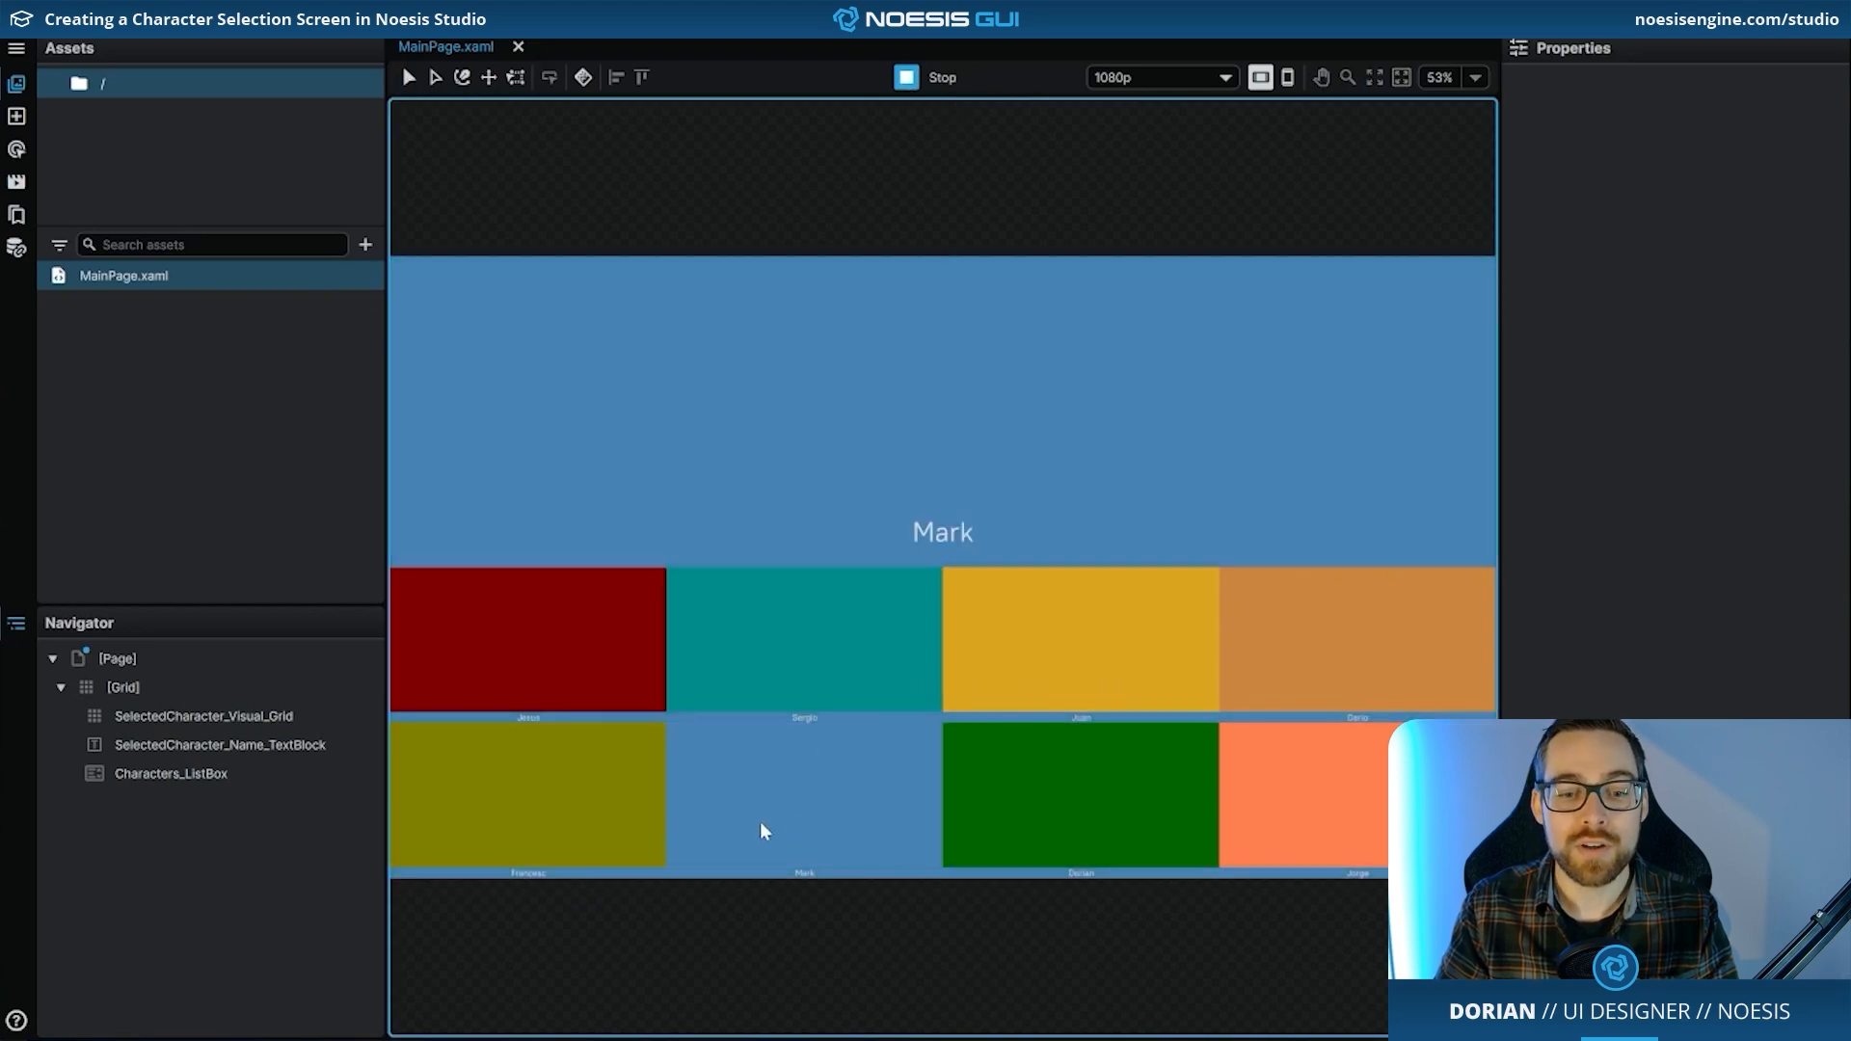
click(571, 829)
click(579, 658)
click(831, 627)
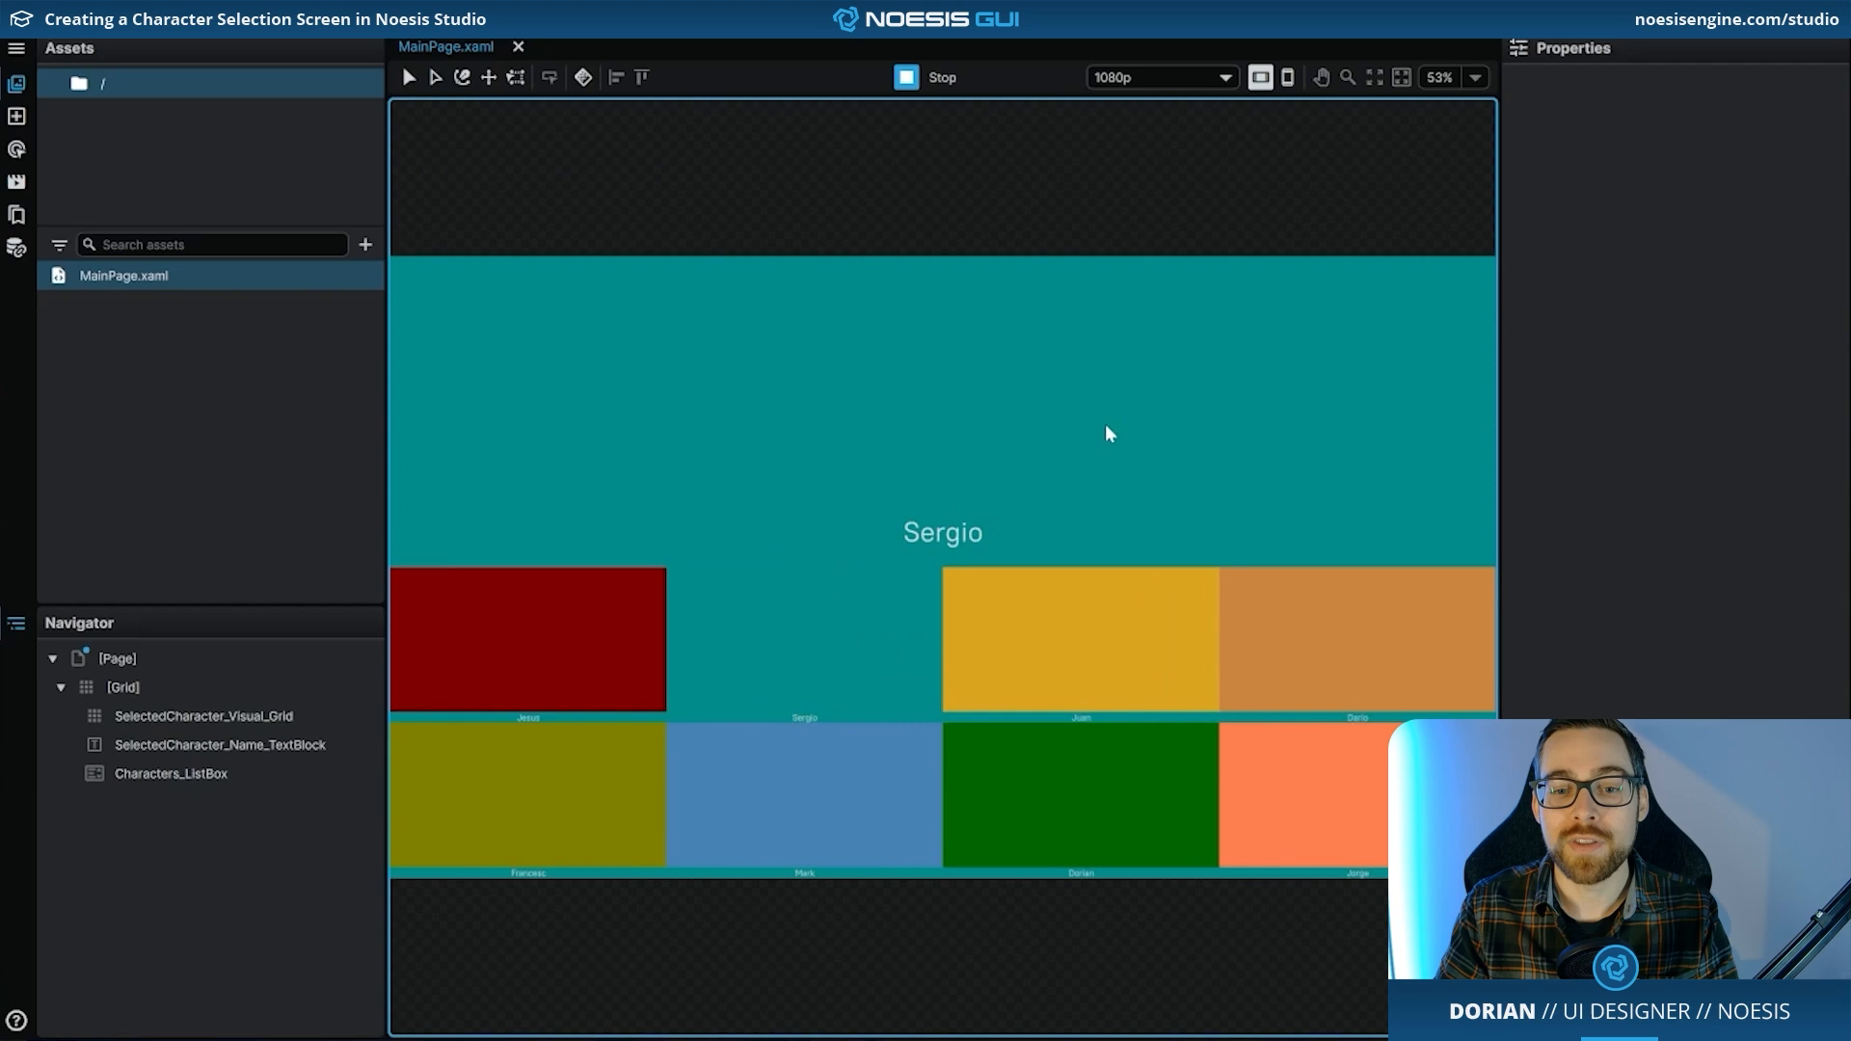
click(1080, 629)
click(1242, 617)
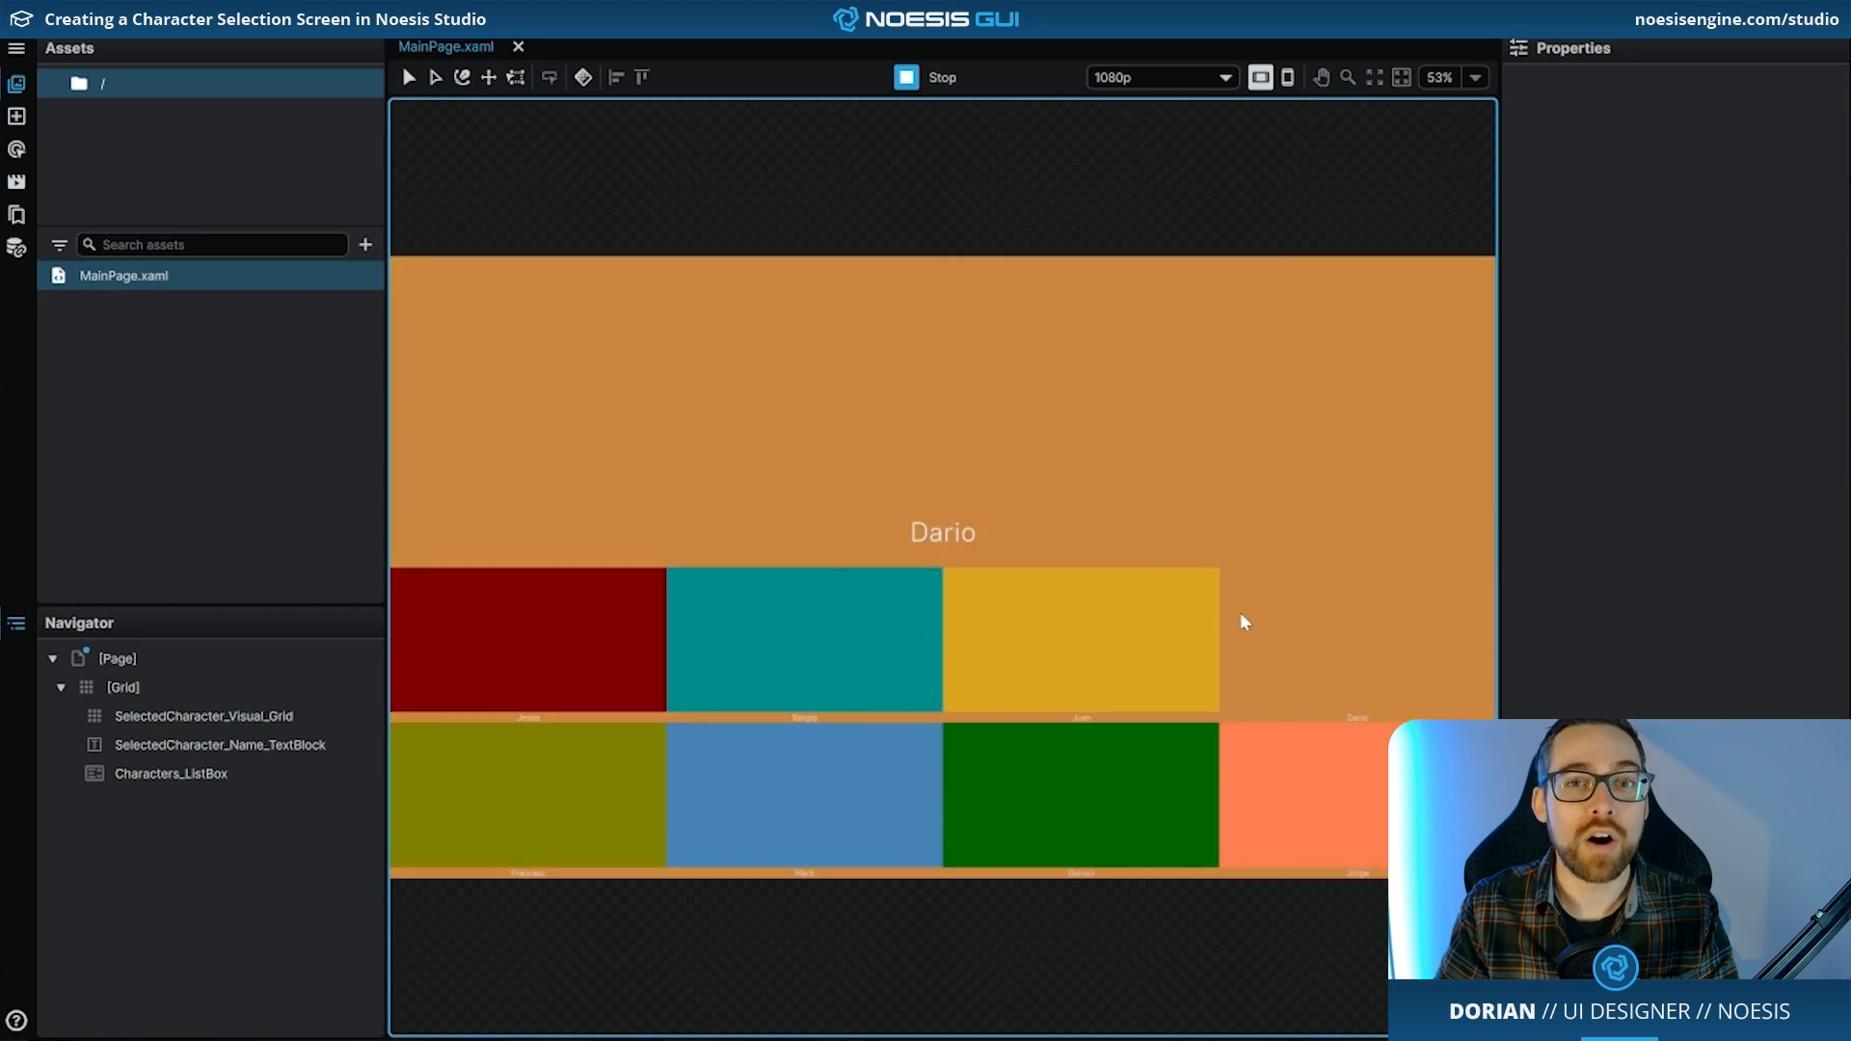
click(1148, 750)
click(827, 779)
click(834, 653)
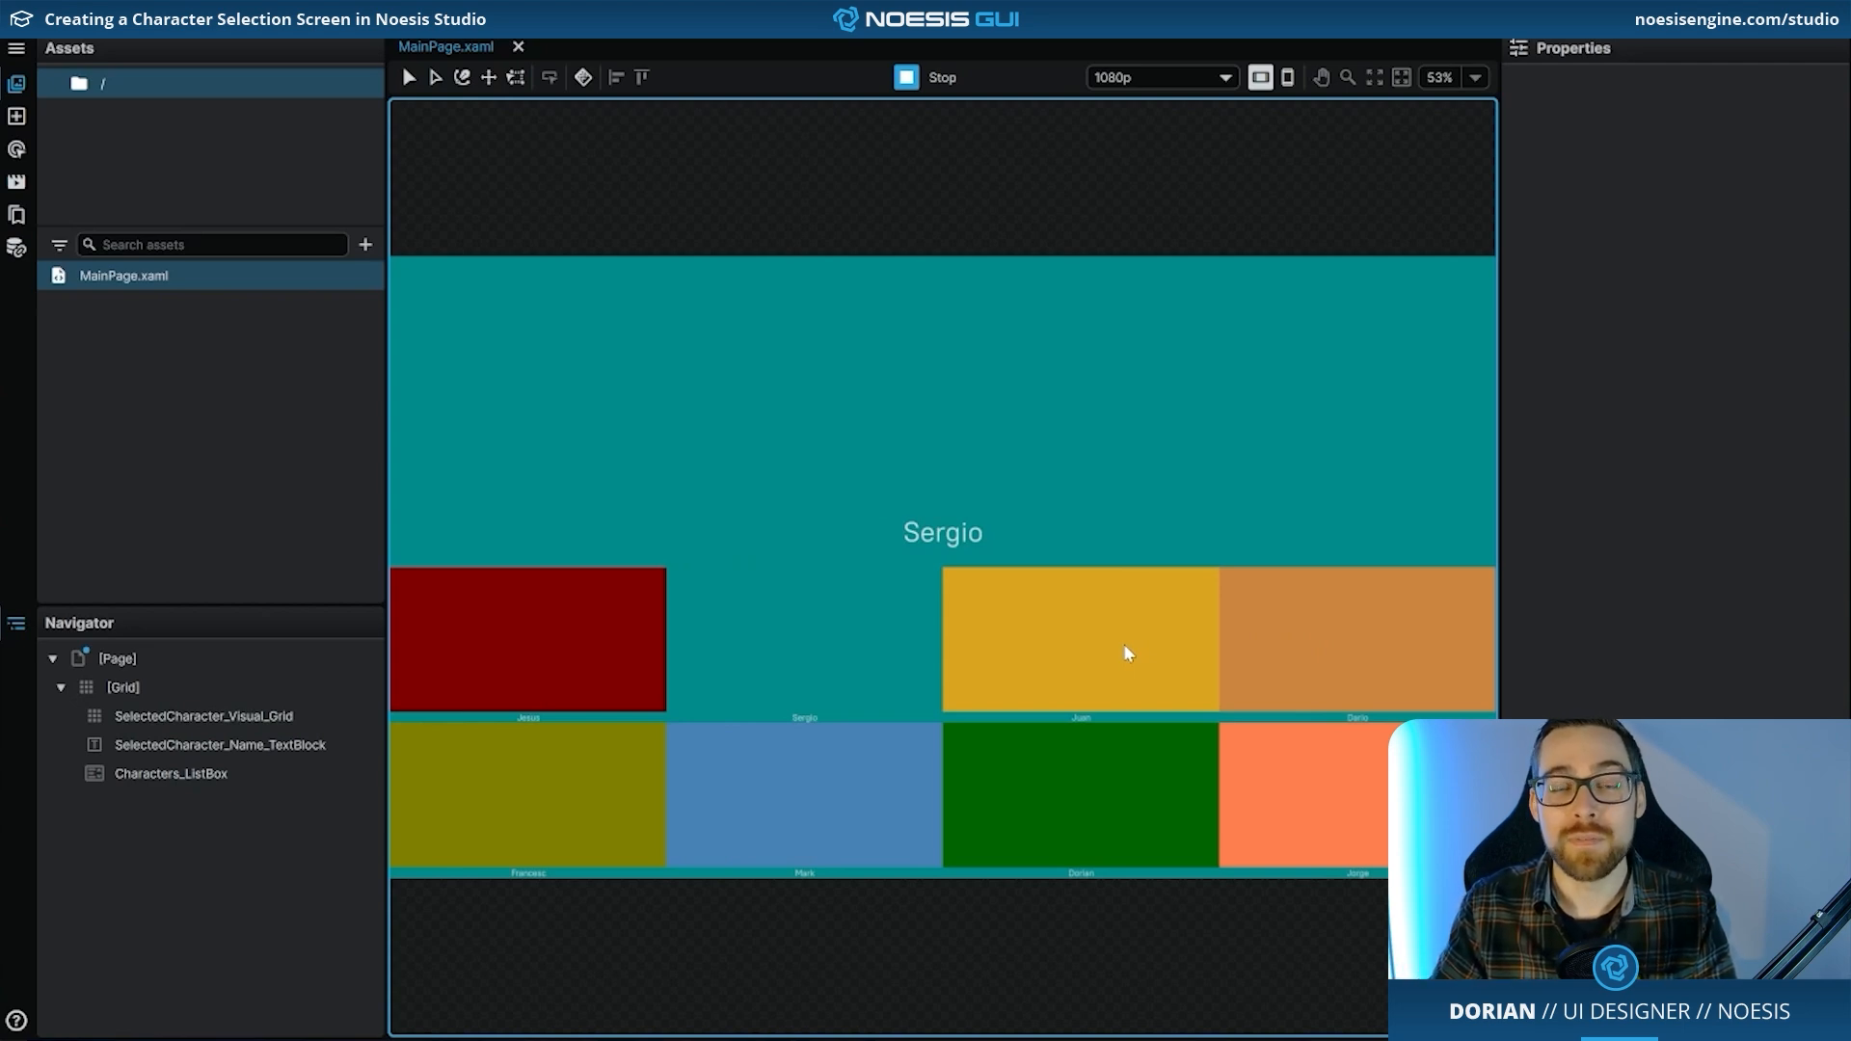
- Stop the preview, open the current ItemContainer template of Characters_ListBox for editing and expand its root grid
click(911, 81)
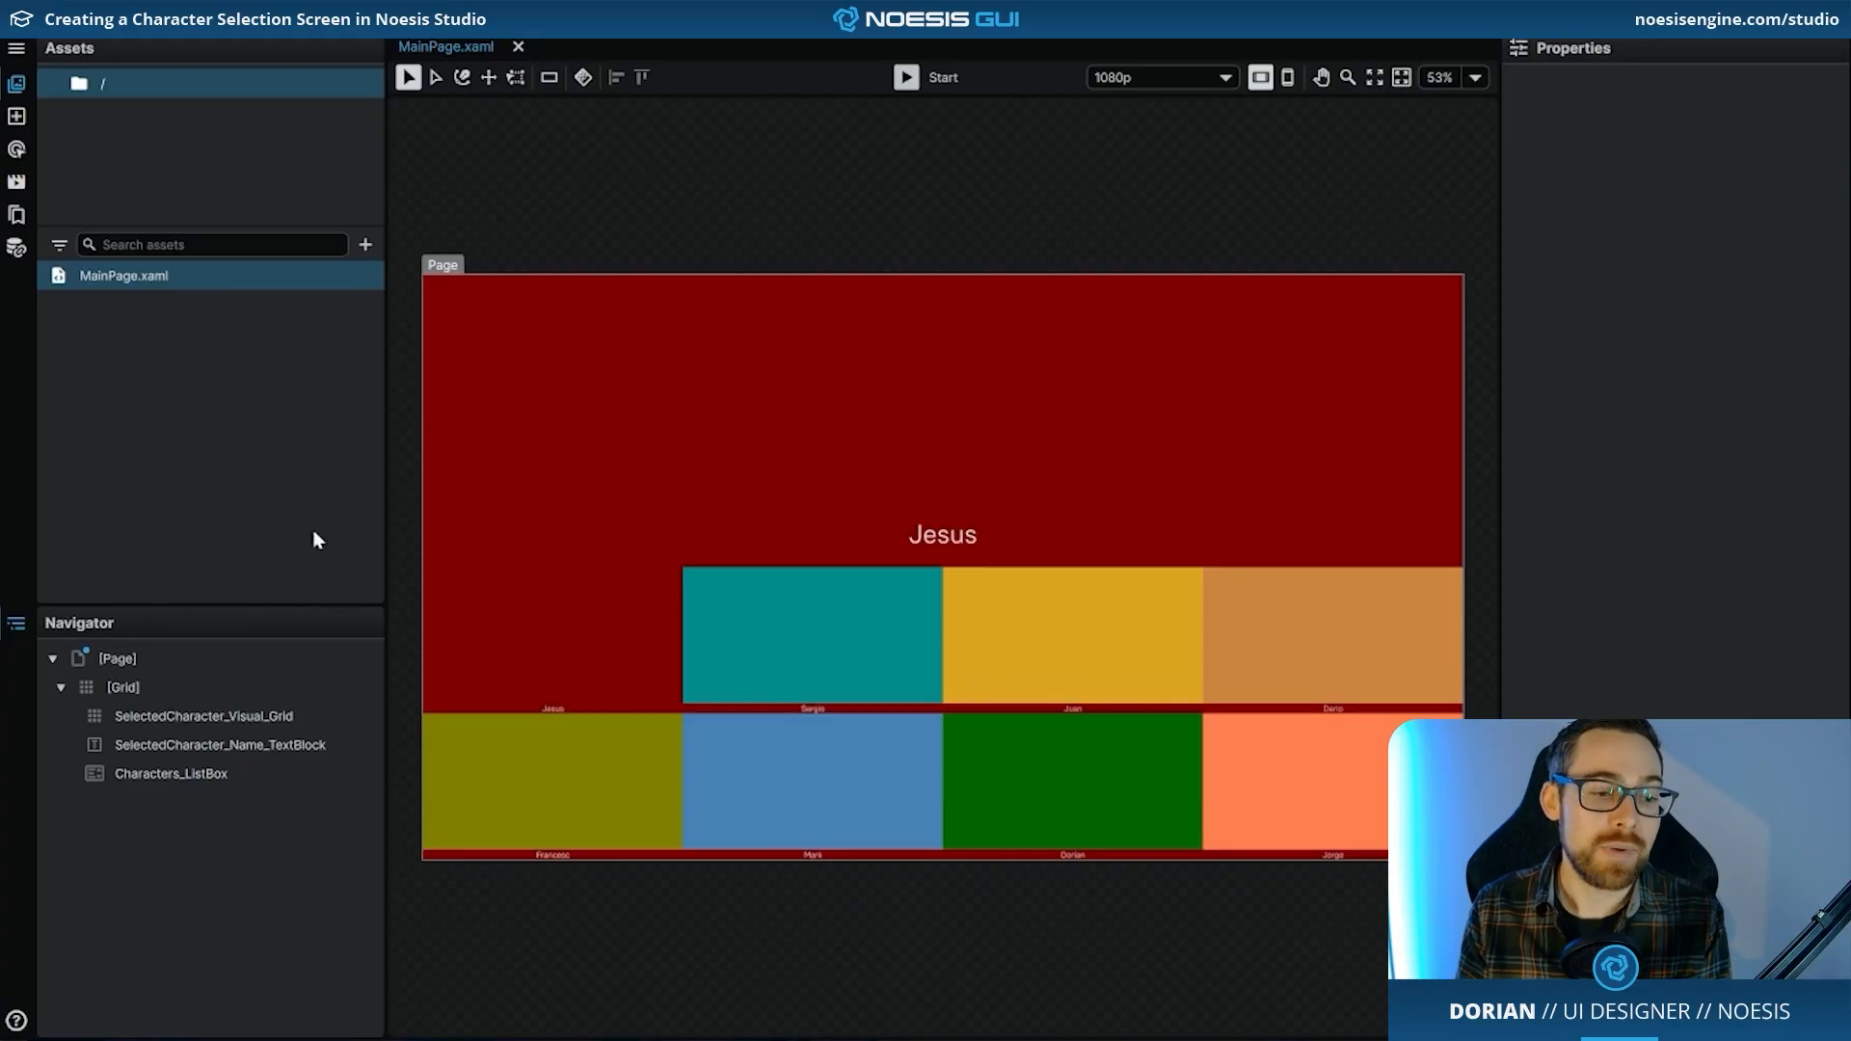
click(192, 771)
right_click(200, 772)
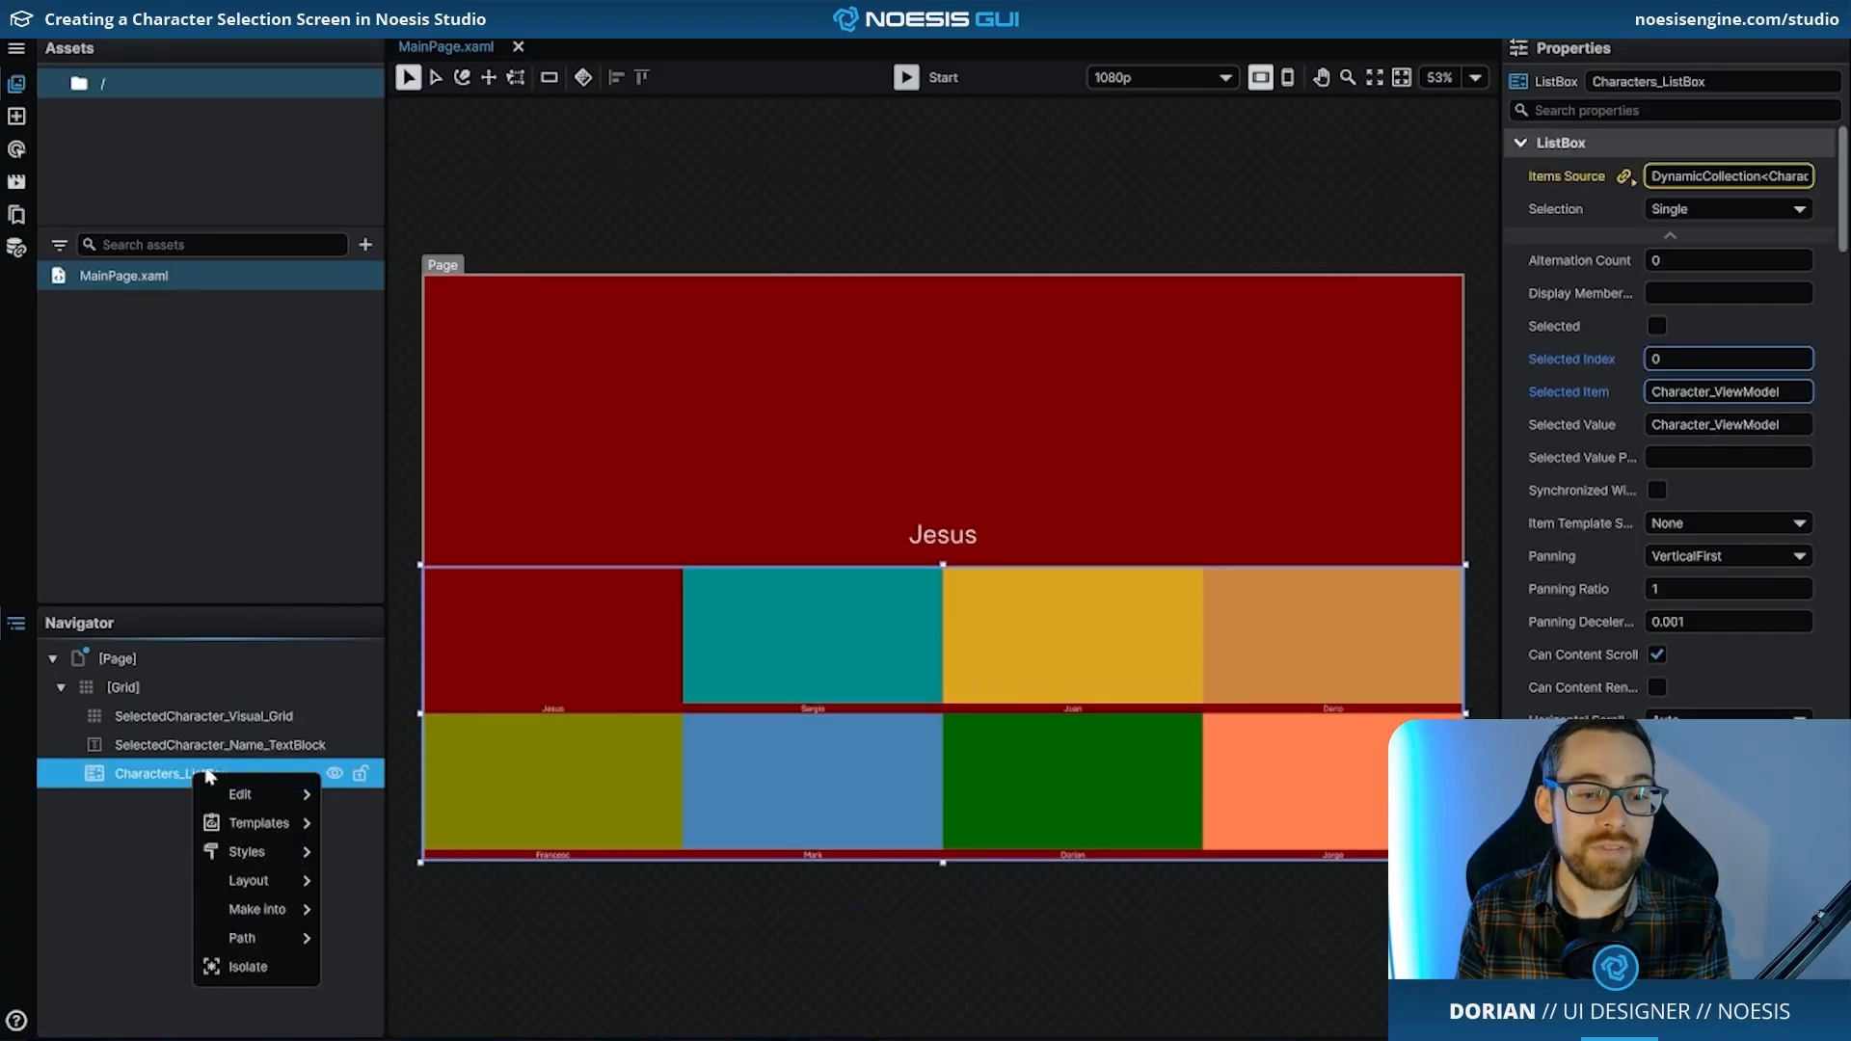
right_click(741, 595)
mouse_move(804, 649)
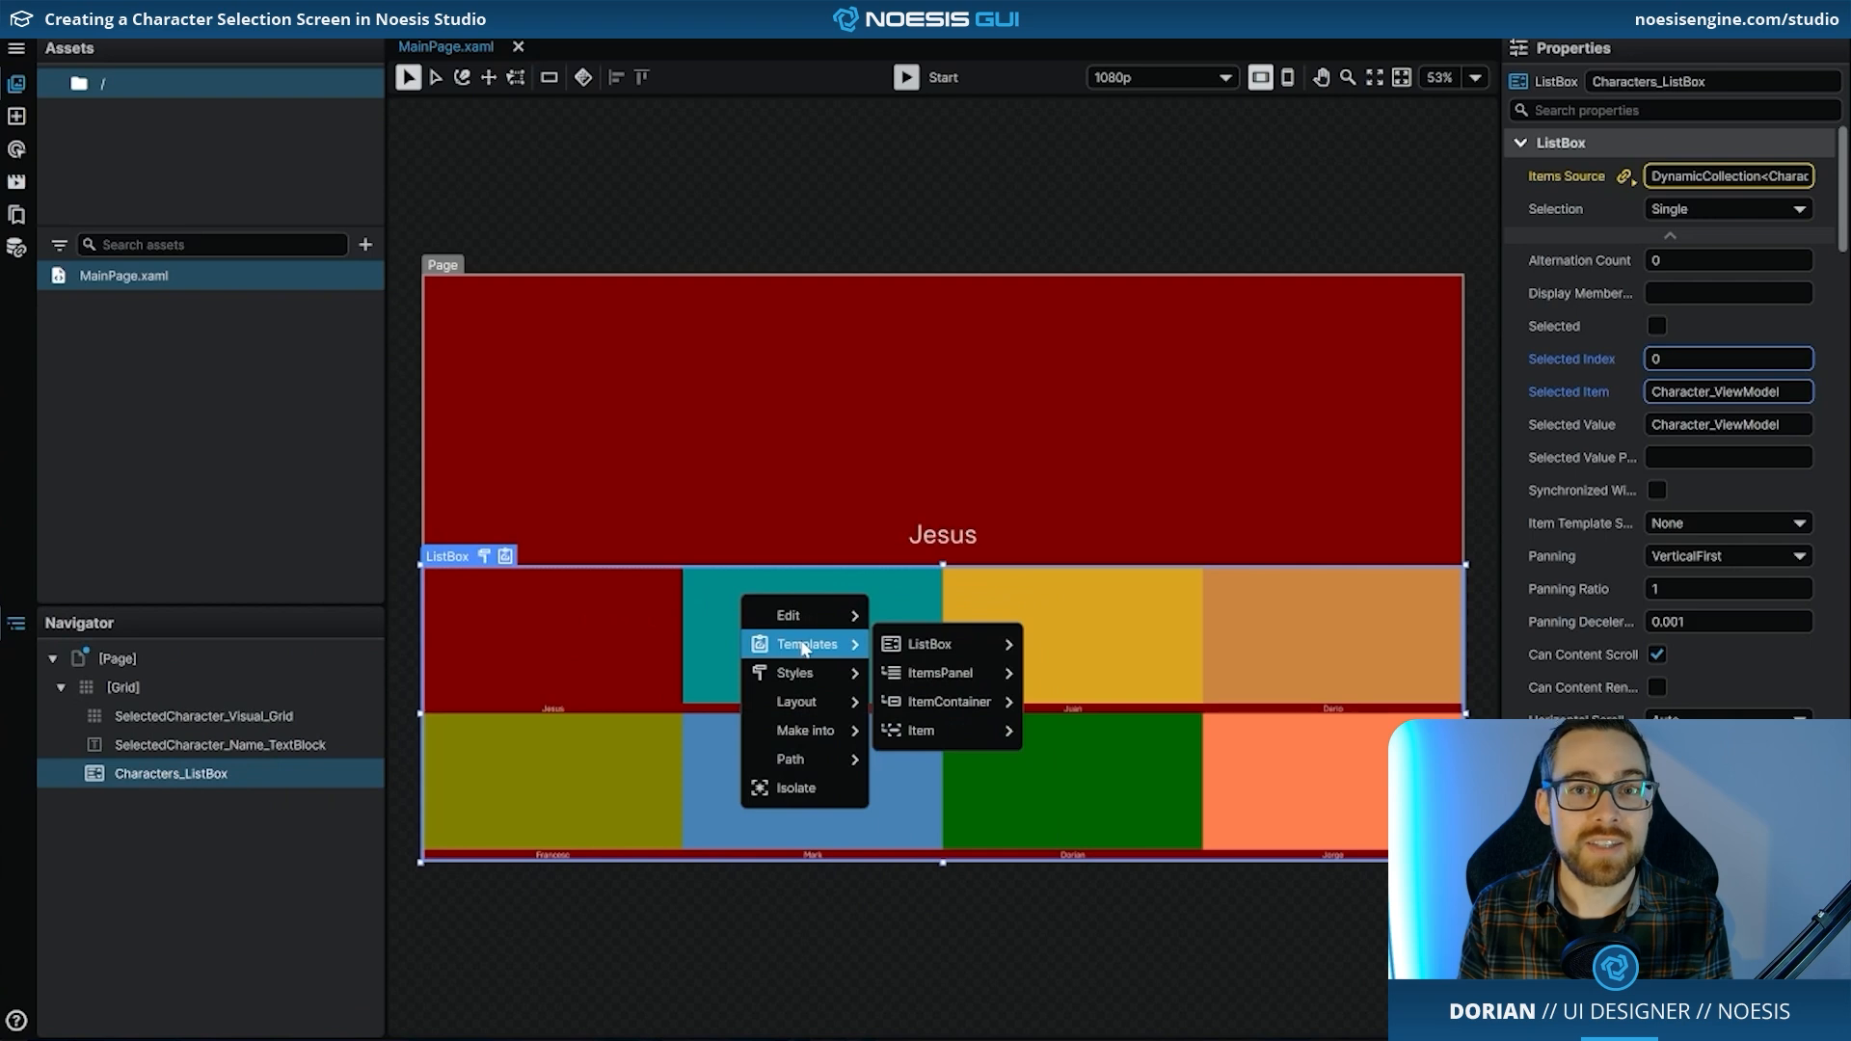
mouse_move(965, 702)
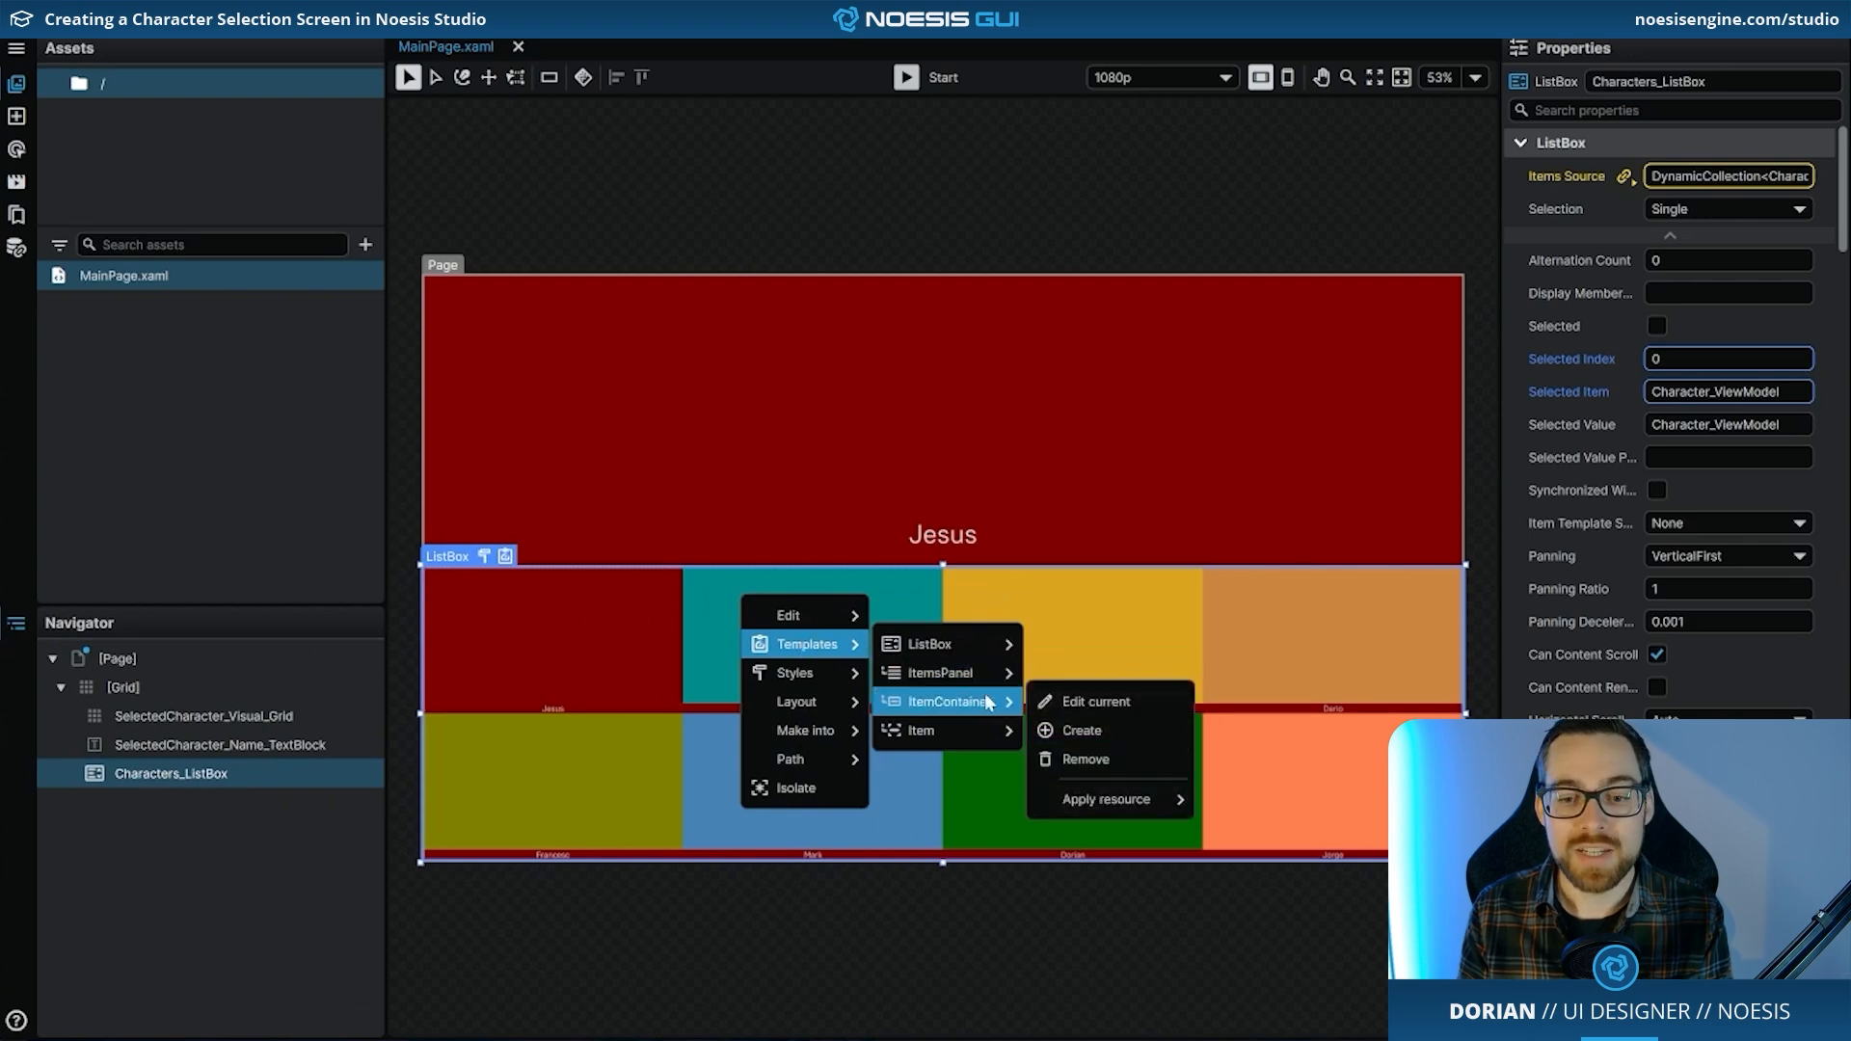
click(1135, 706)
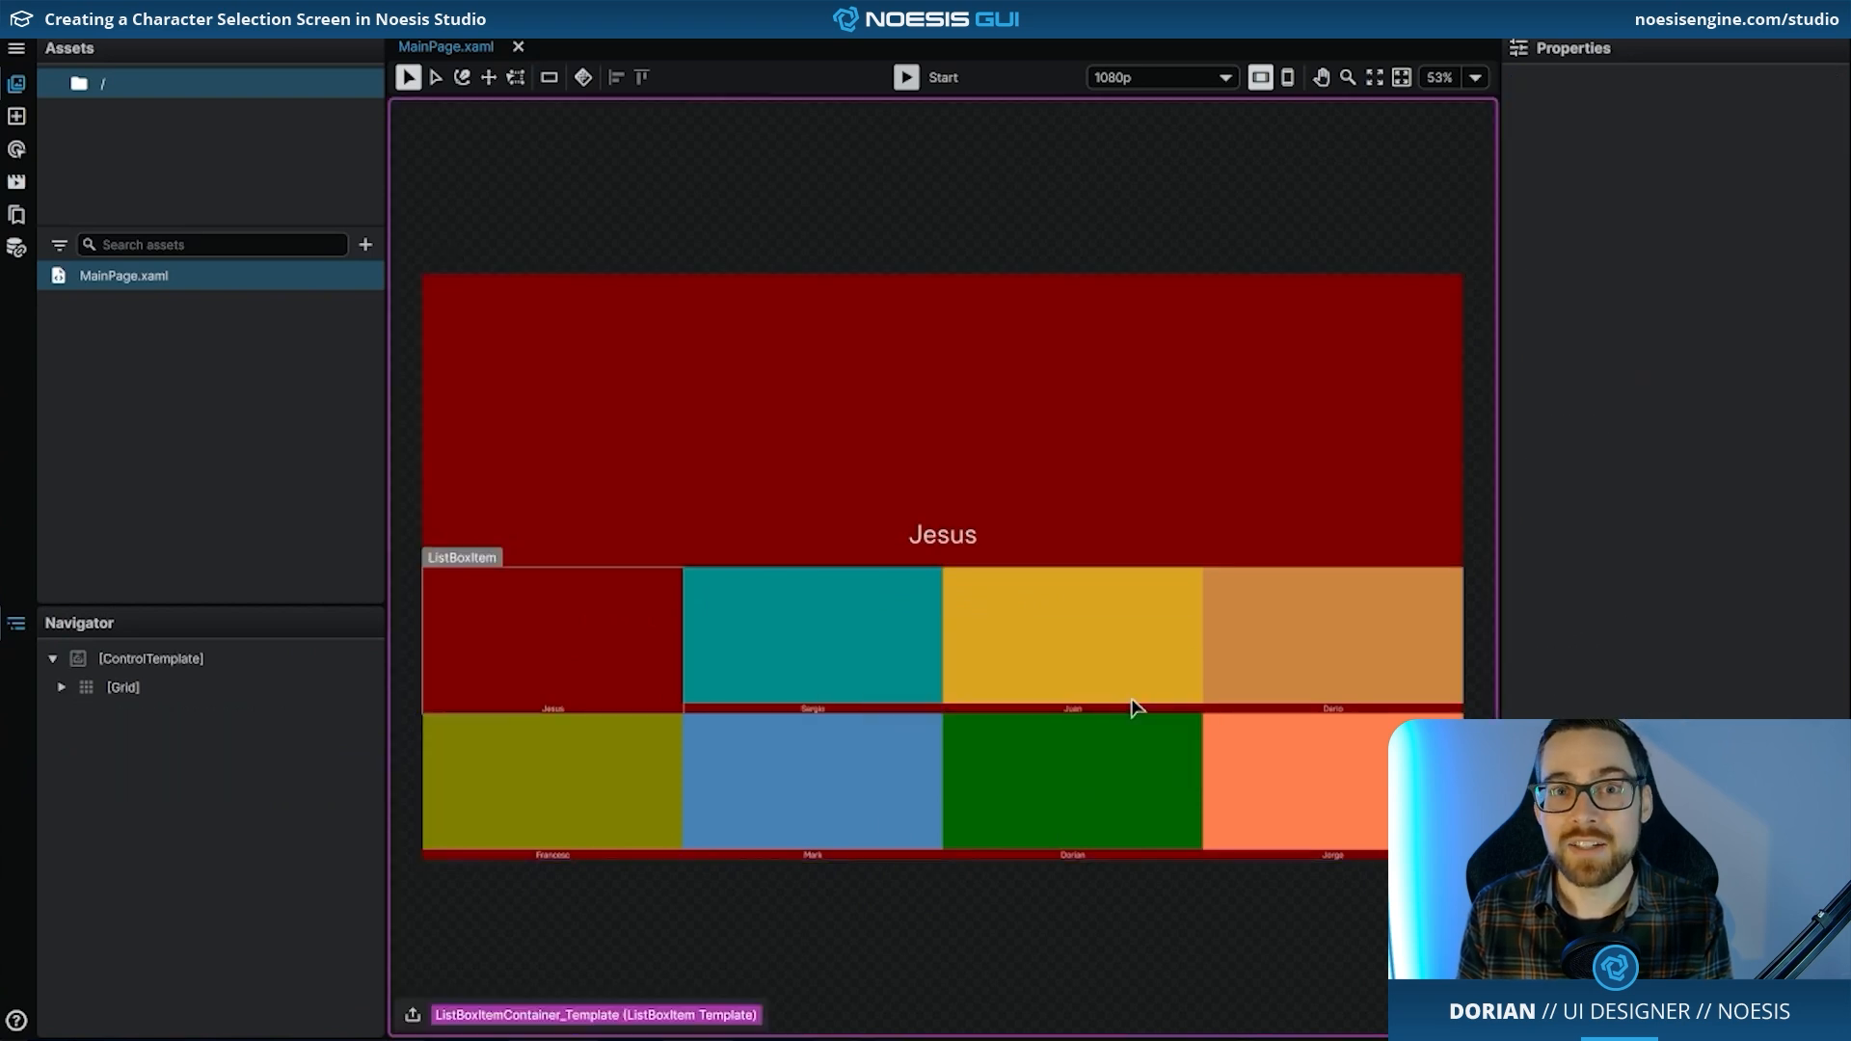
click(60, 688)
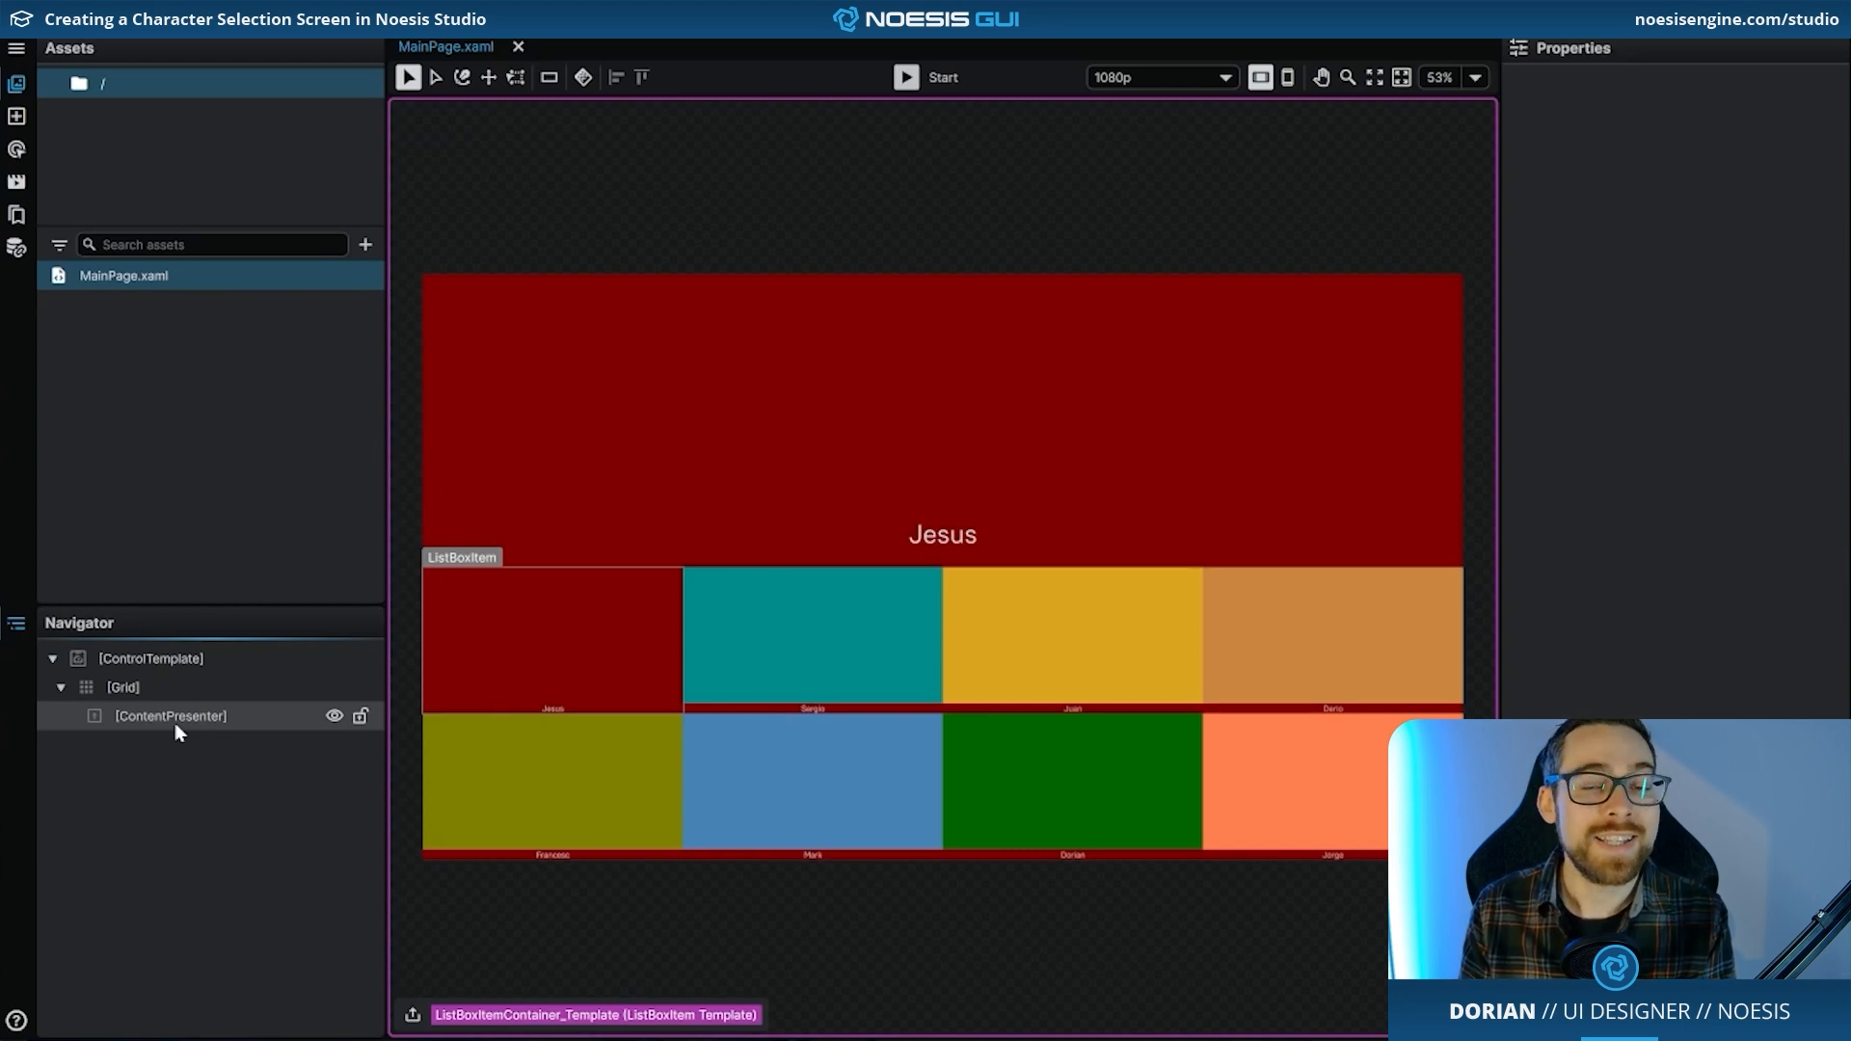
- Add two Rectangle elements to the template's grid, one before and one after the ContentPresenter
click(19, 125)
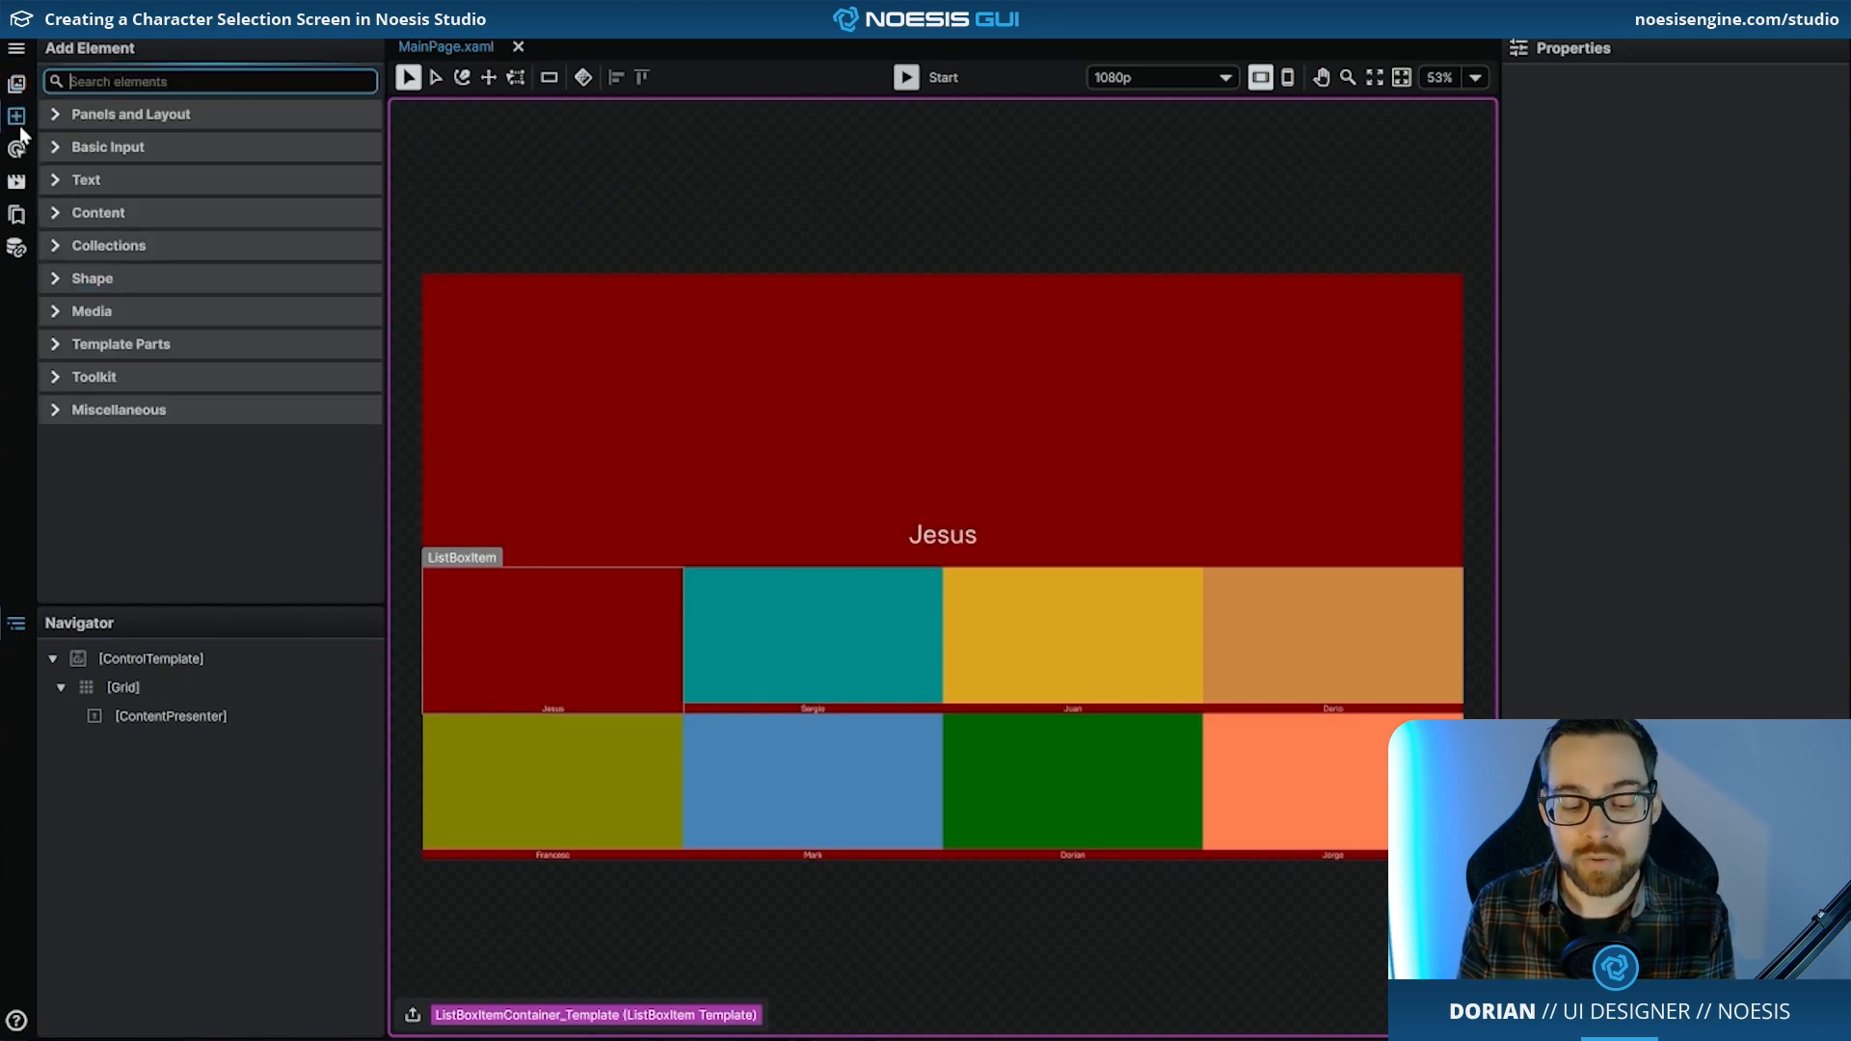
text(recta)
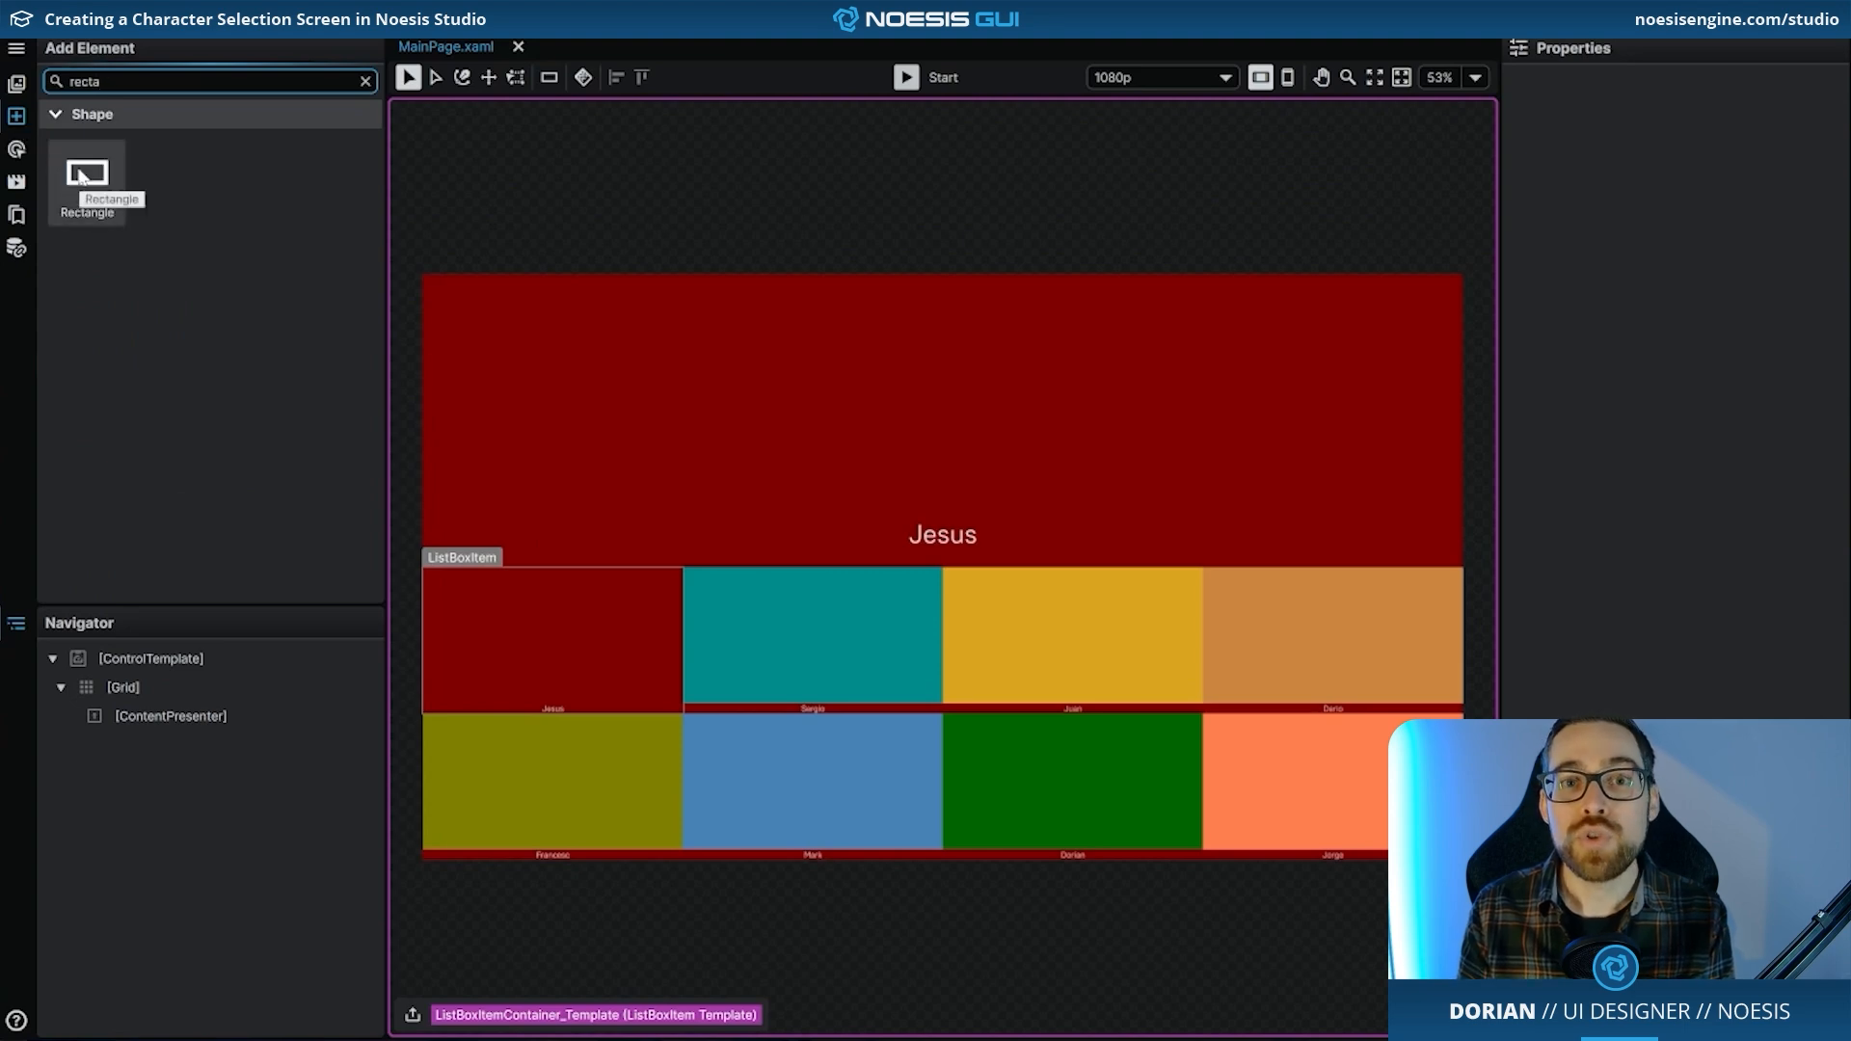
drag(82, 176, 182, 706)
drag(87, 177, 185, 761)
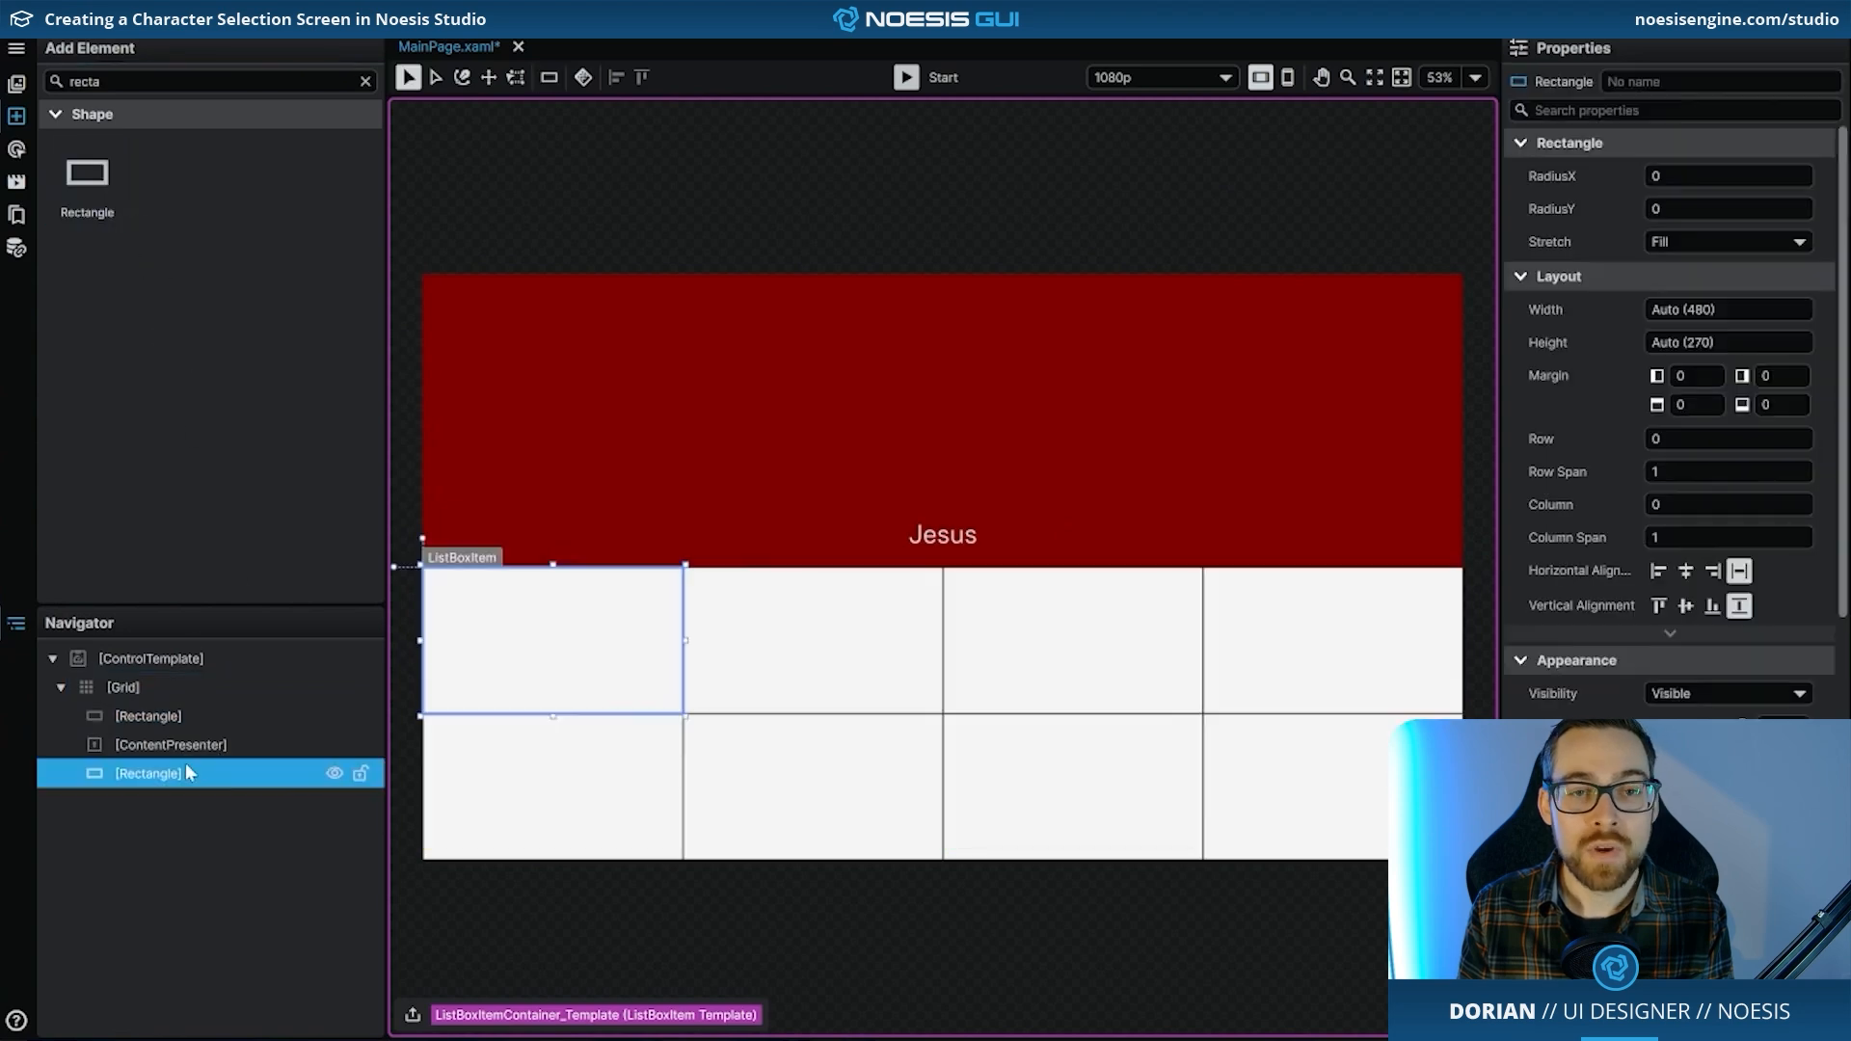
- Rename the rectangle before the ContentPresenter as ListBoxItemContainer_Backer
click(147, 717)
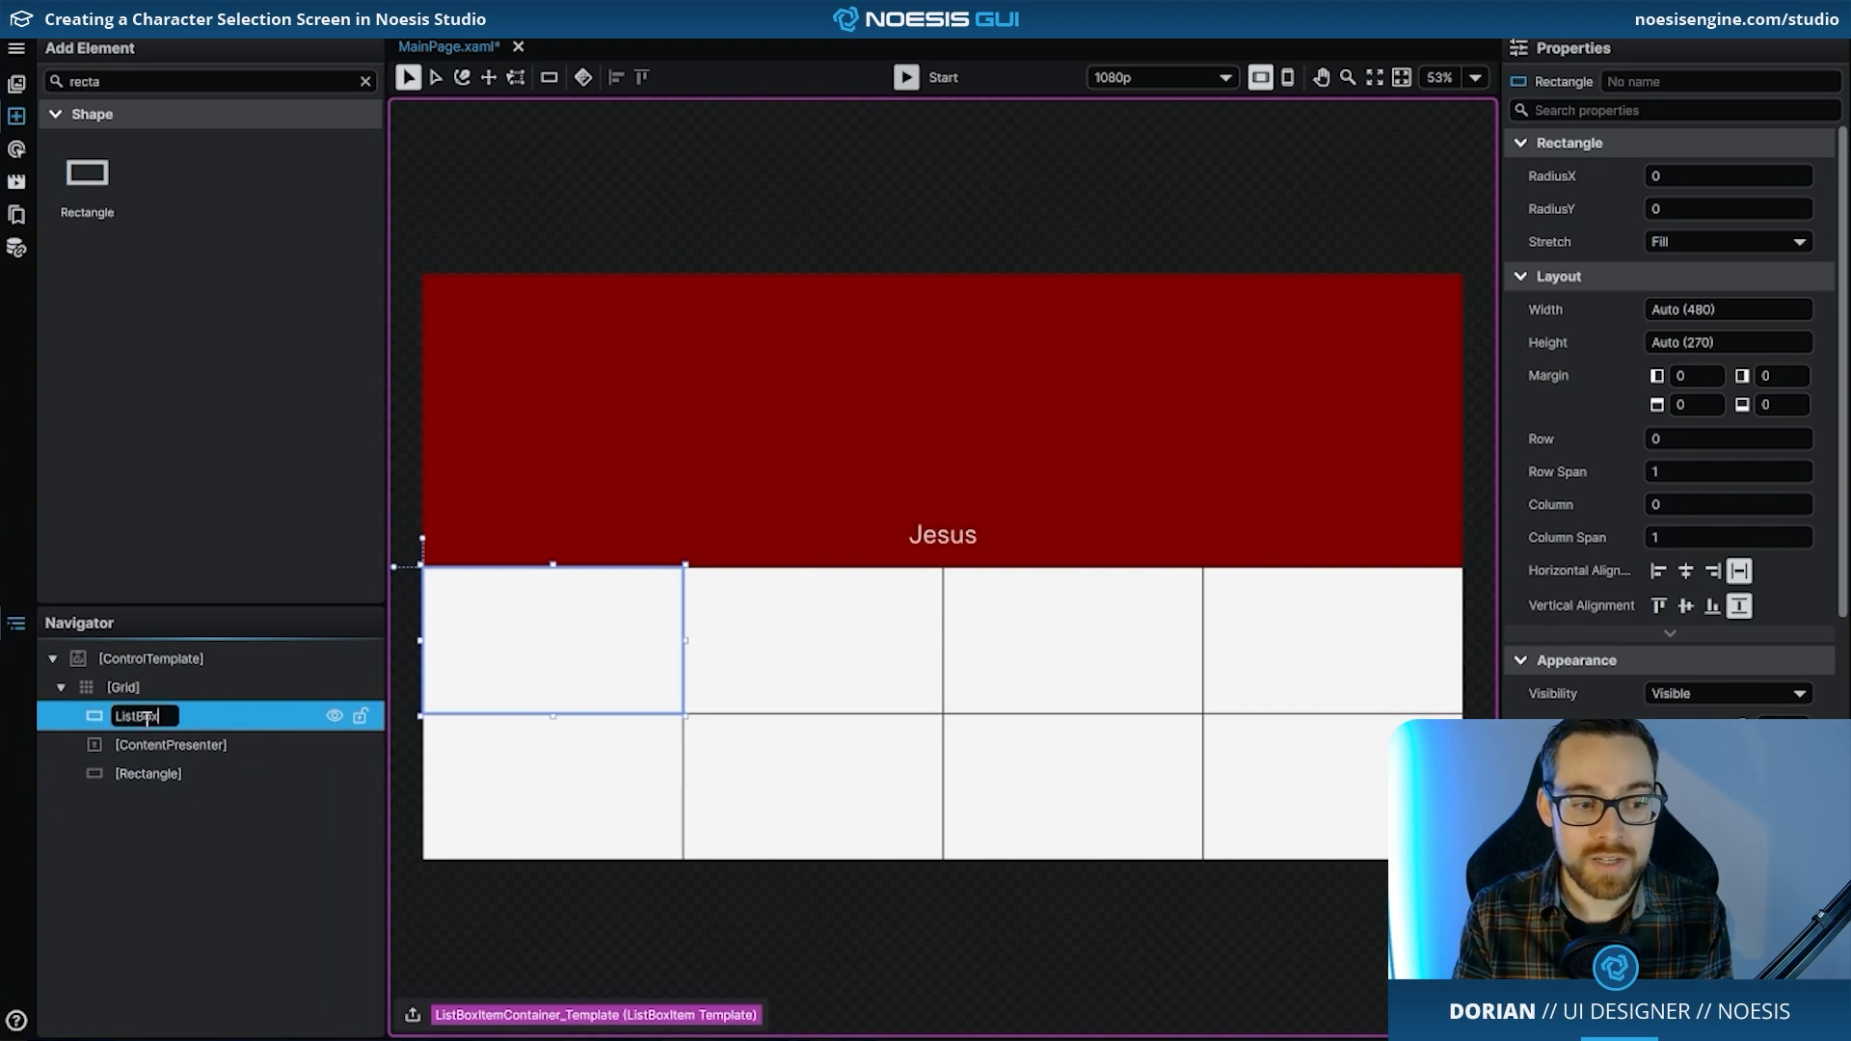
text(ListBoxItemCont)
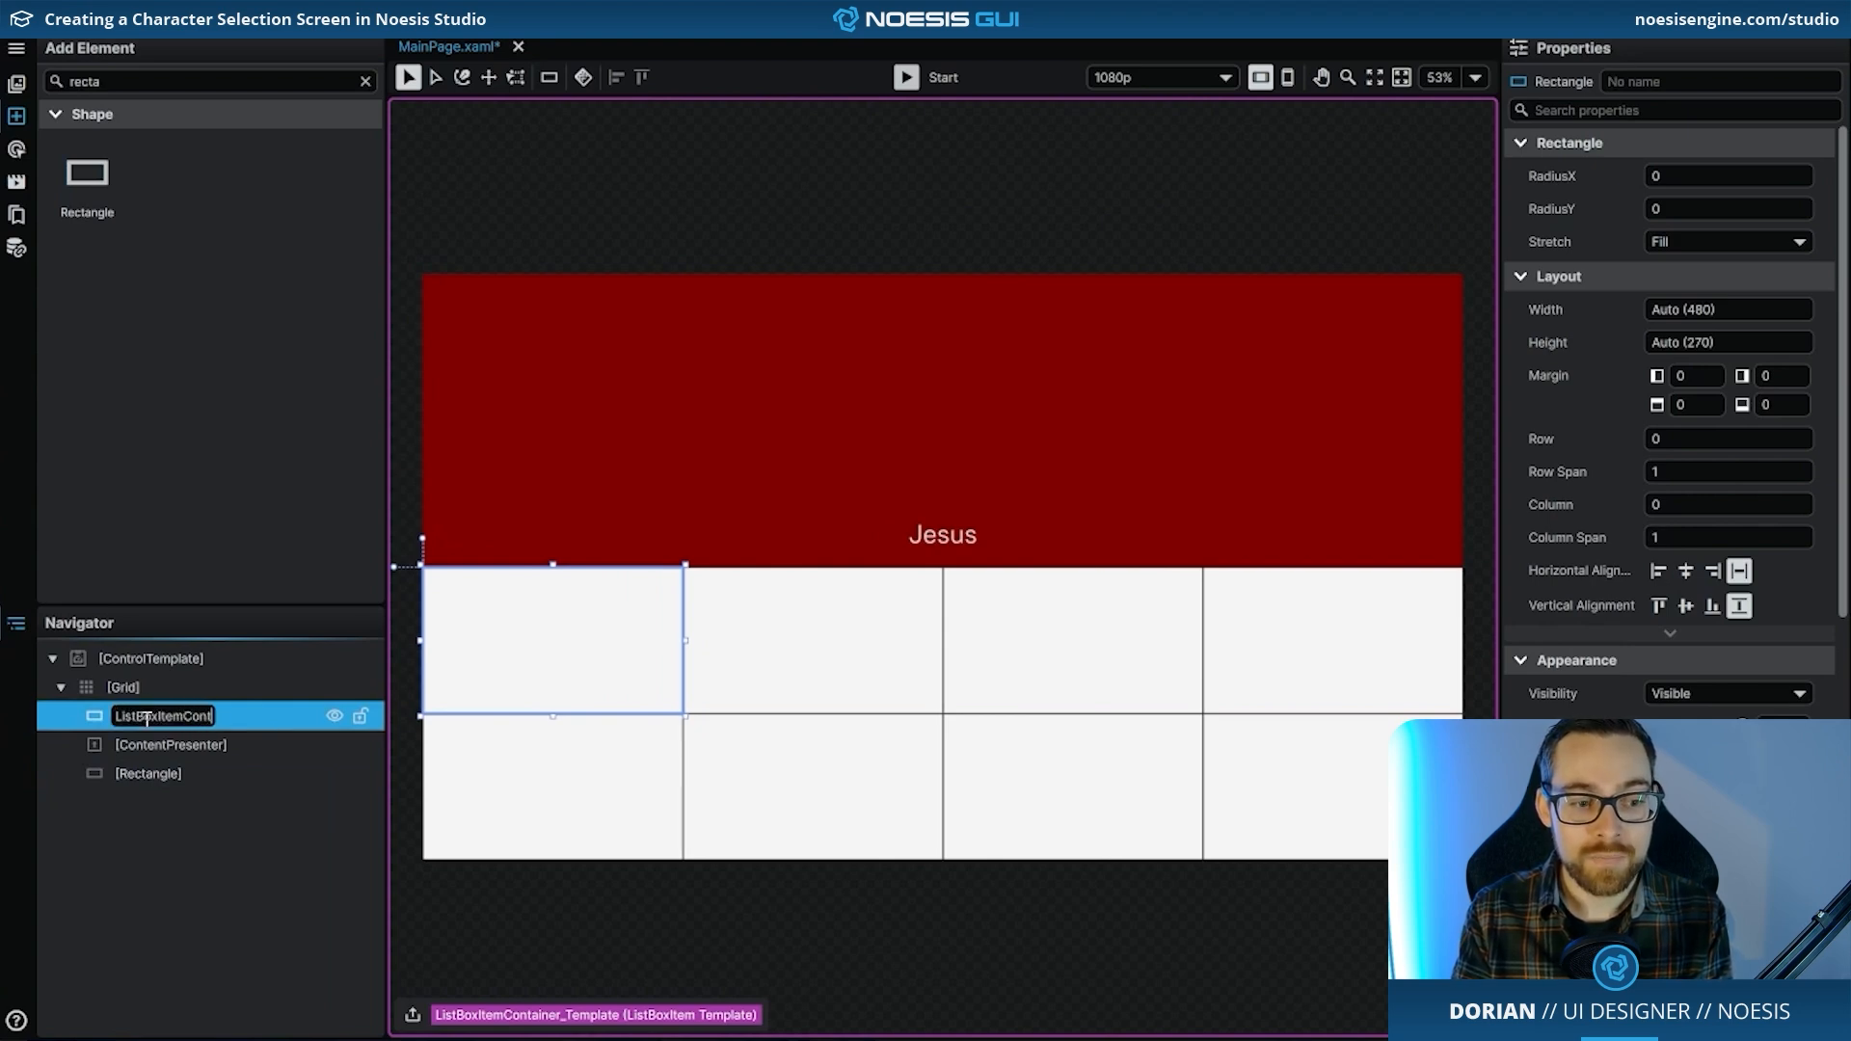
text(ainer_Backer)
key(Return)
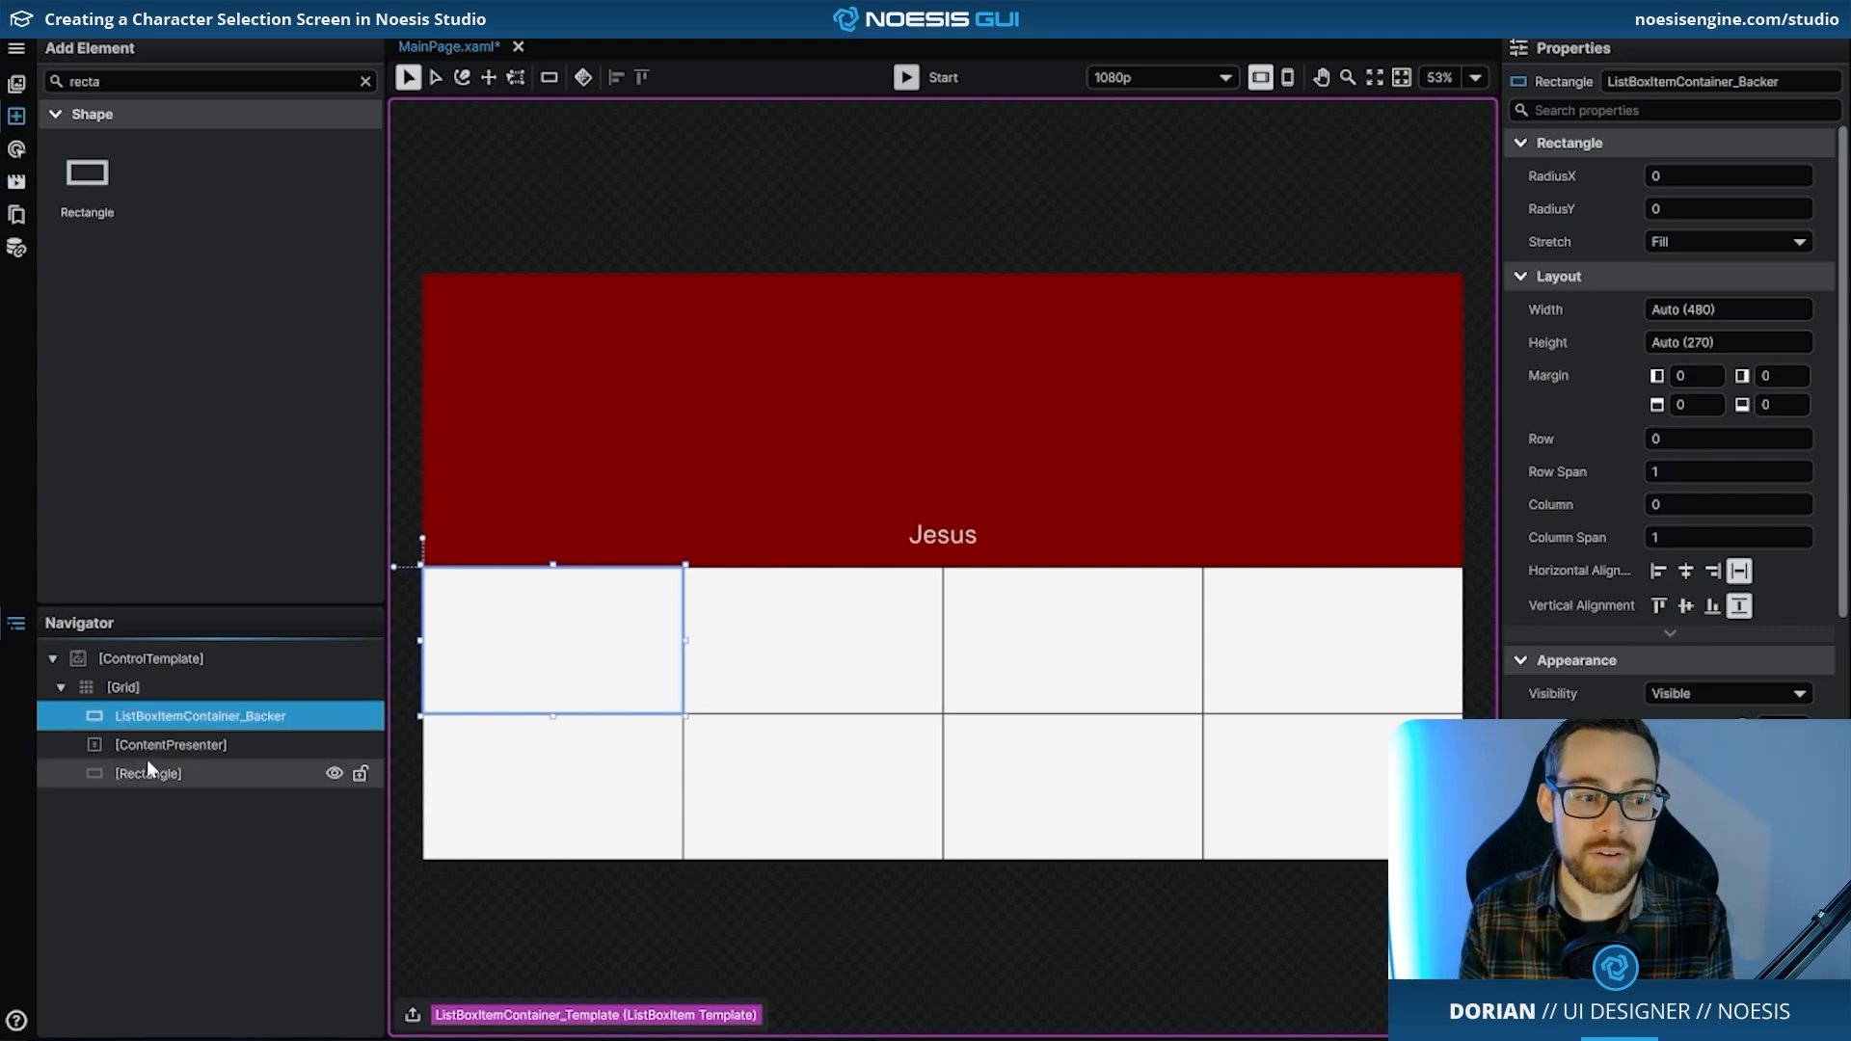
- Rename the rectangle after the ContentPresenter as ListBoxItemContainer_Outline
double_click(152, 775)
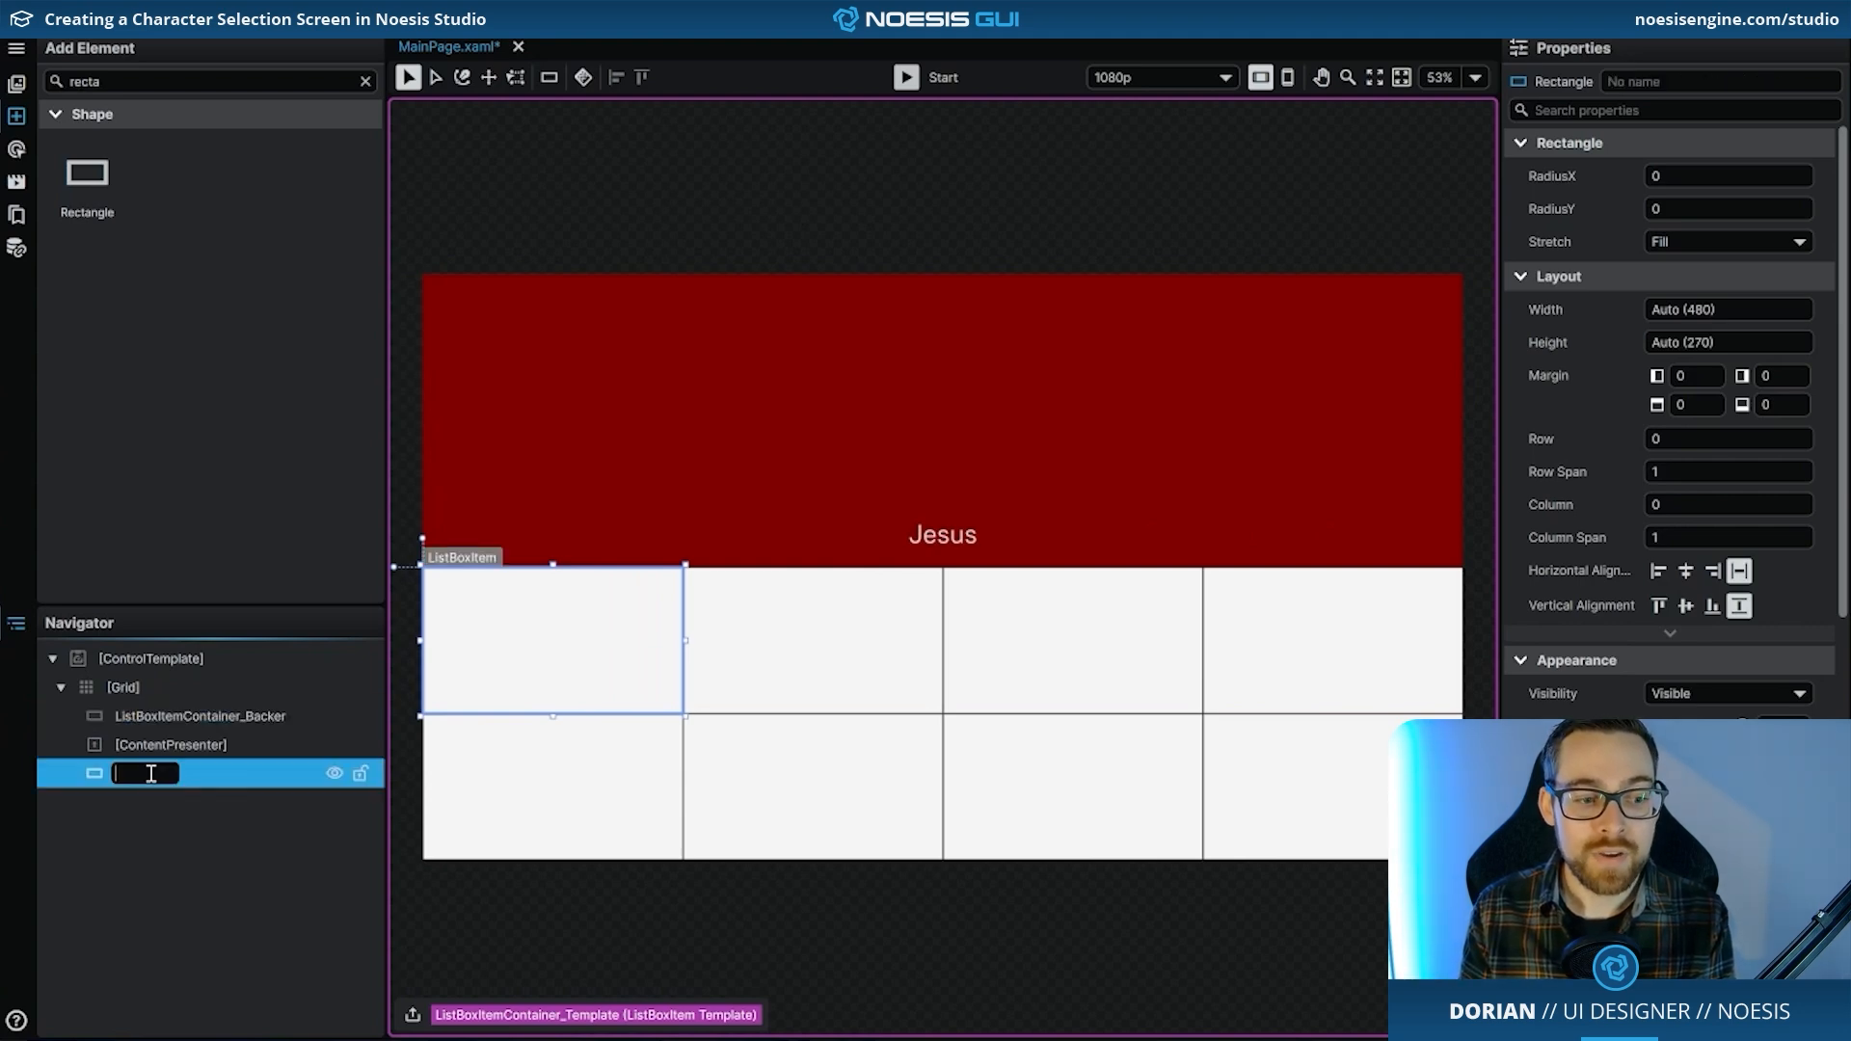
text(ListBox)
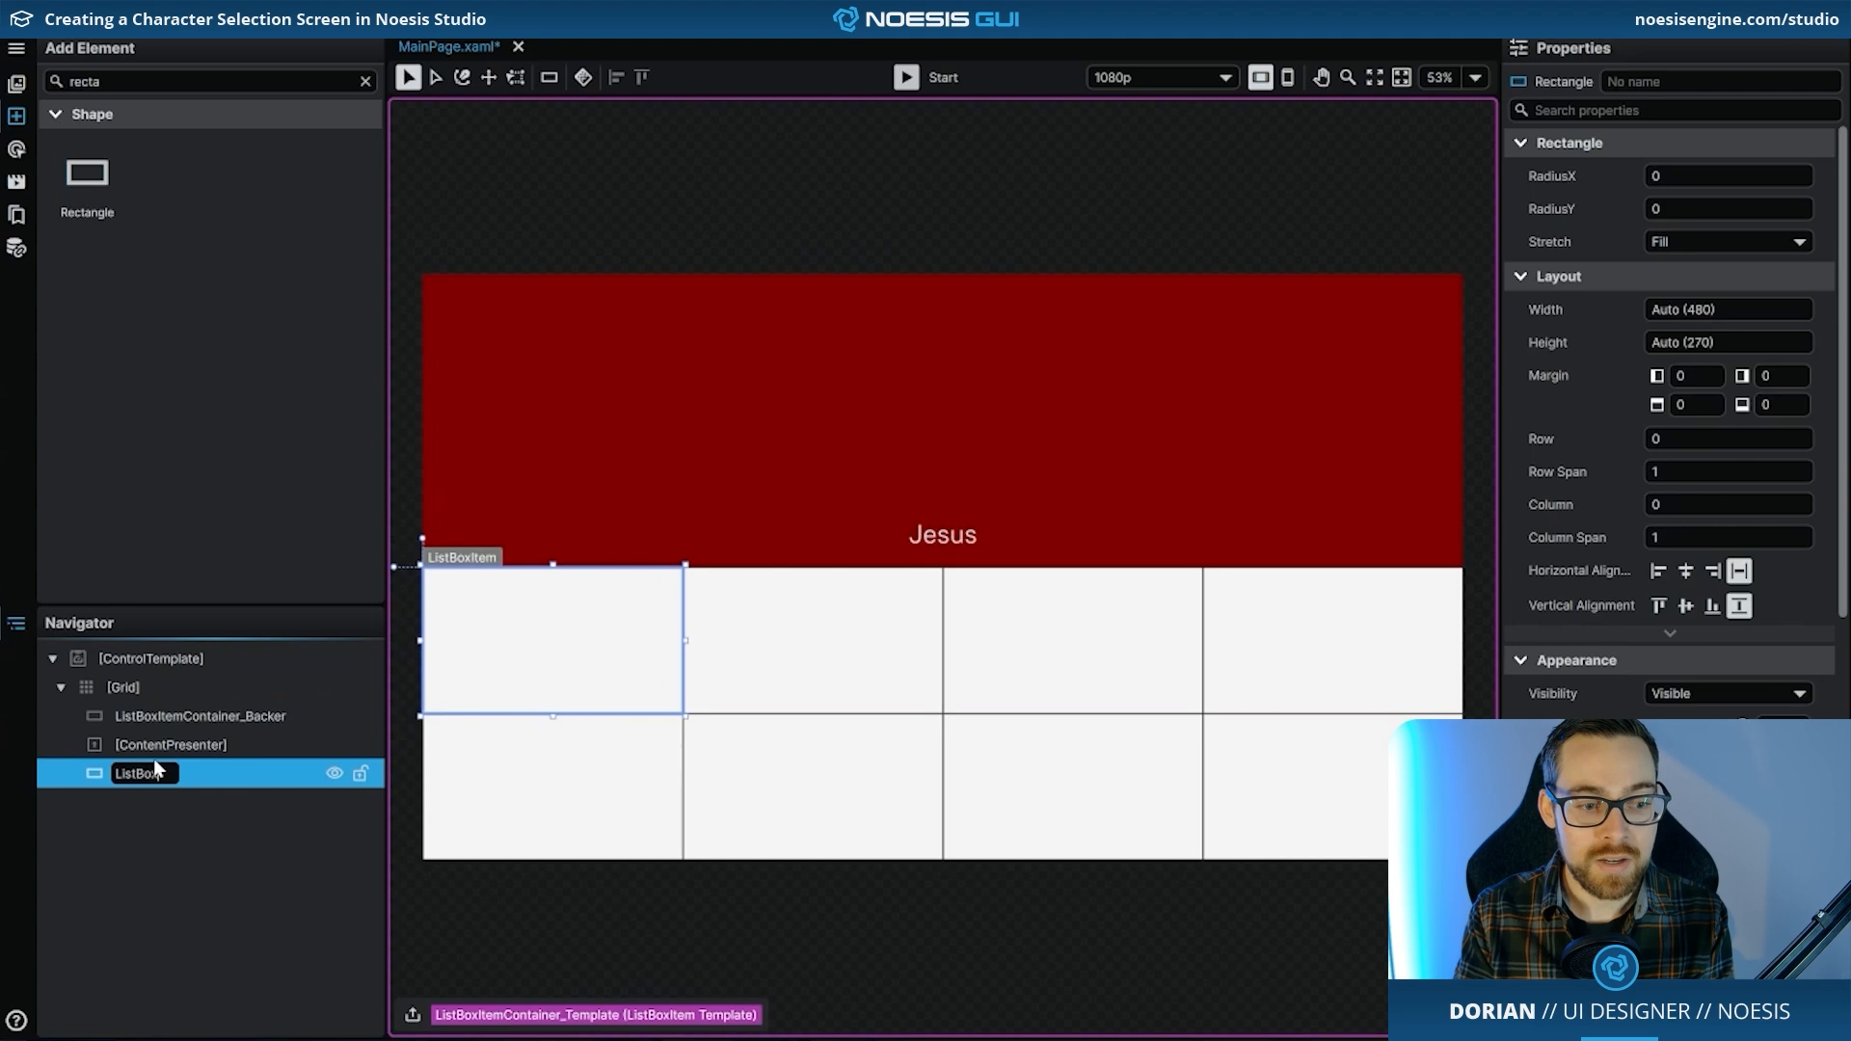
text(ItemContainer_)
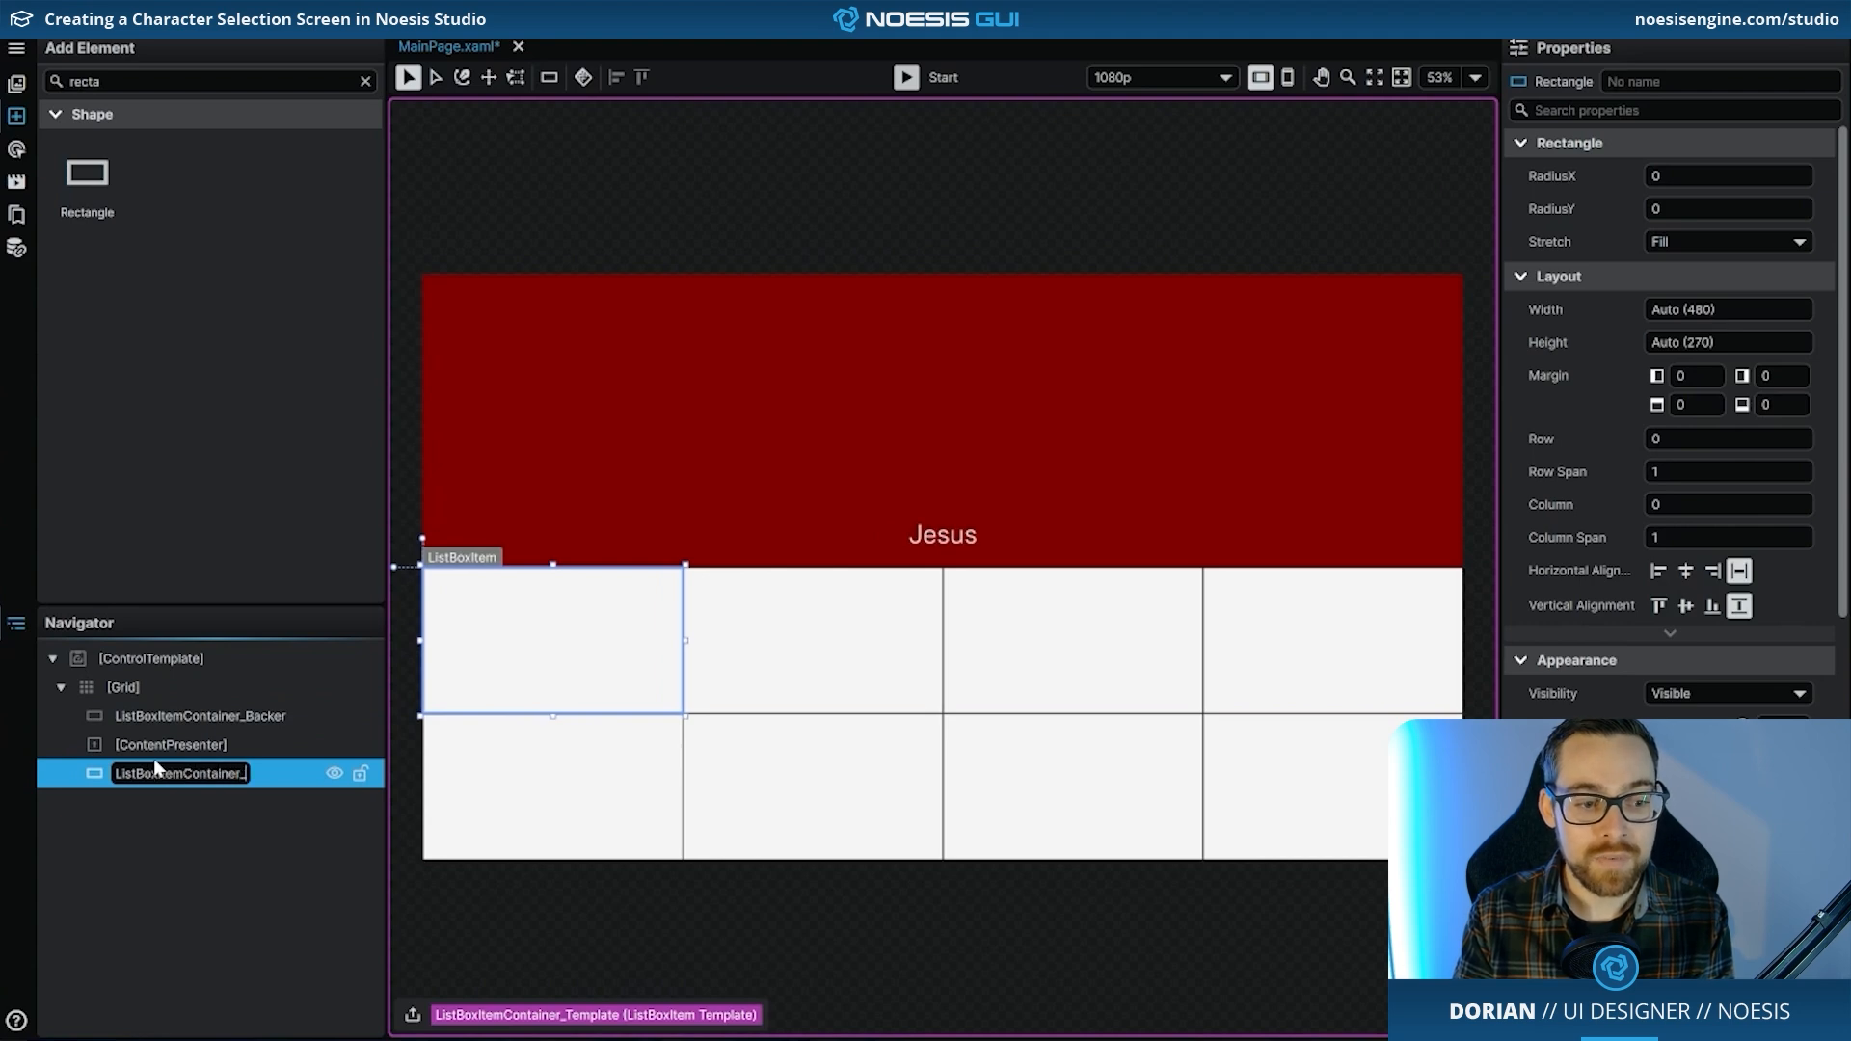
text(Outline)
key(Return)
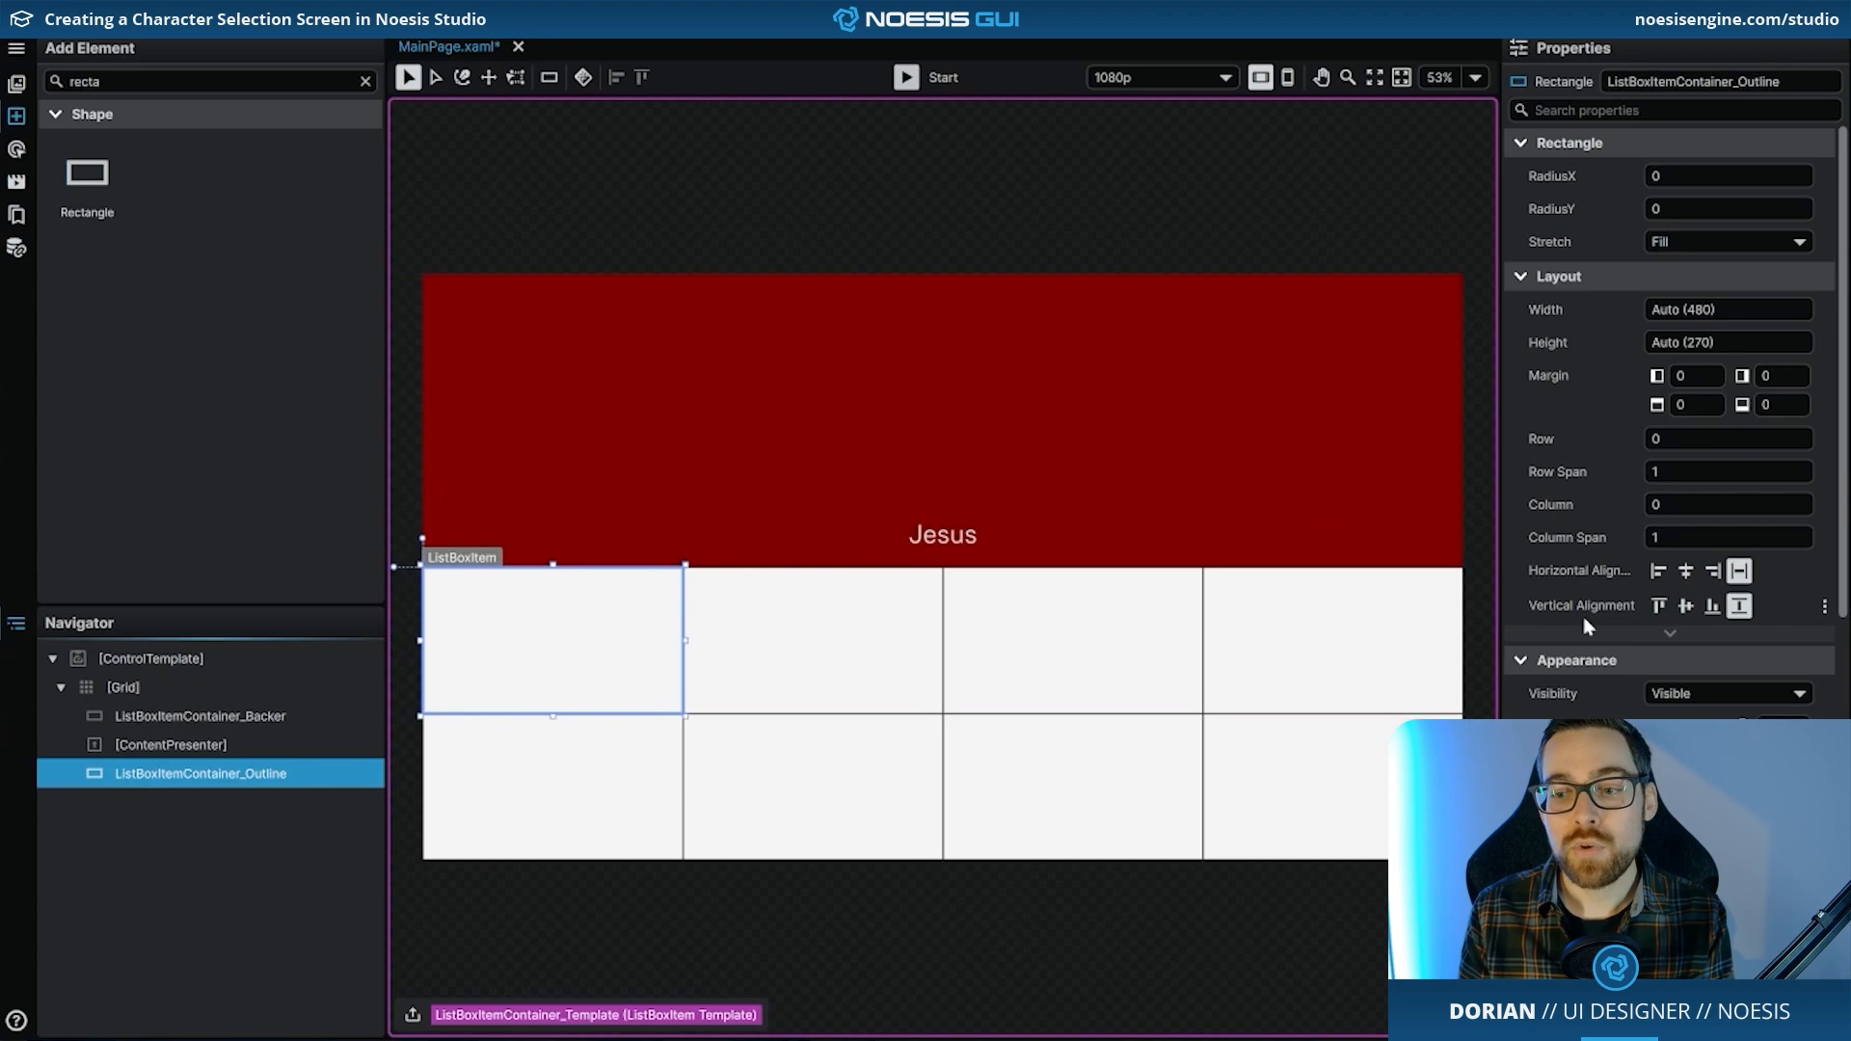
- Clear the local Fill value of the ListBoxItemContainer_Outline rectangle
scroll(1583, 615, down, 2)
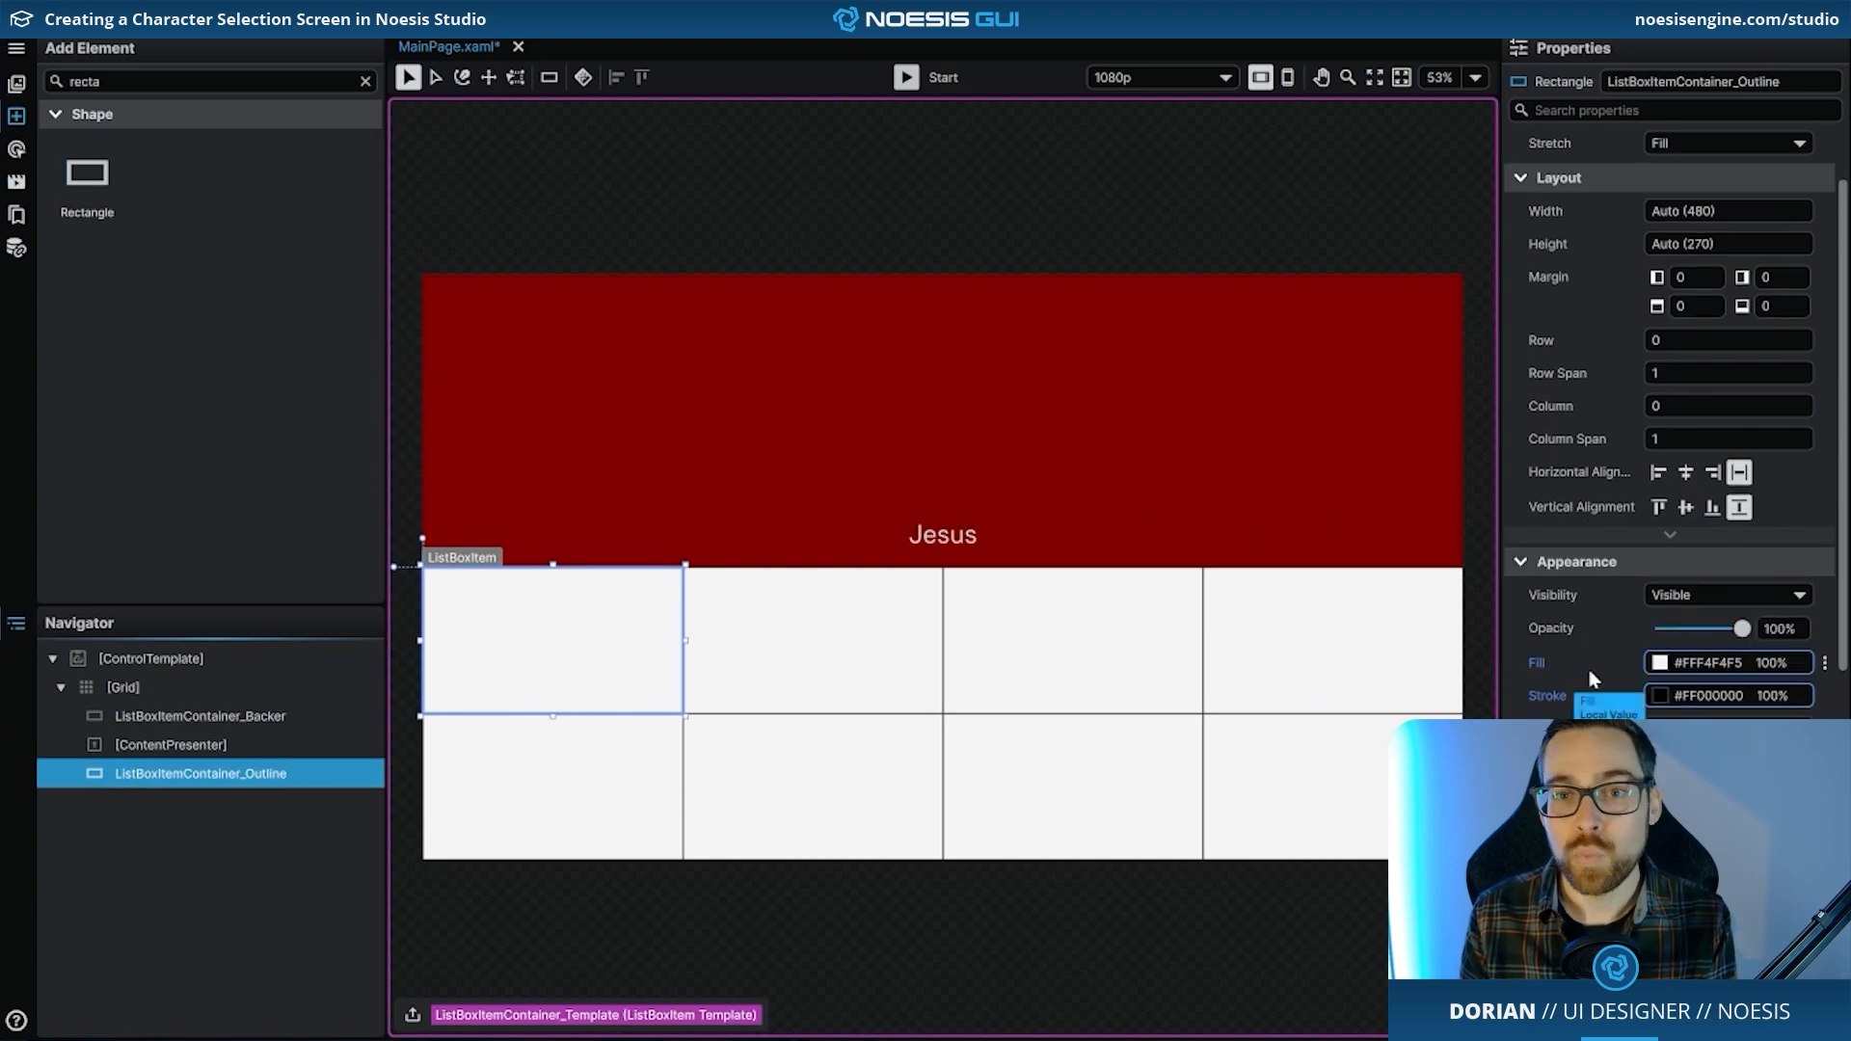
click(1824, 664)
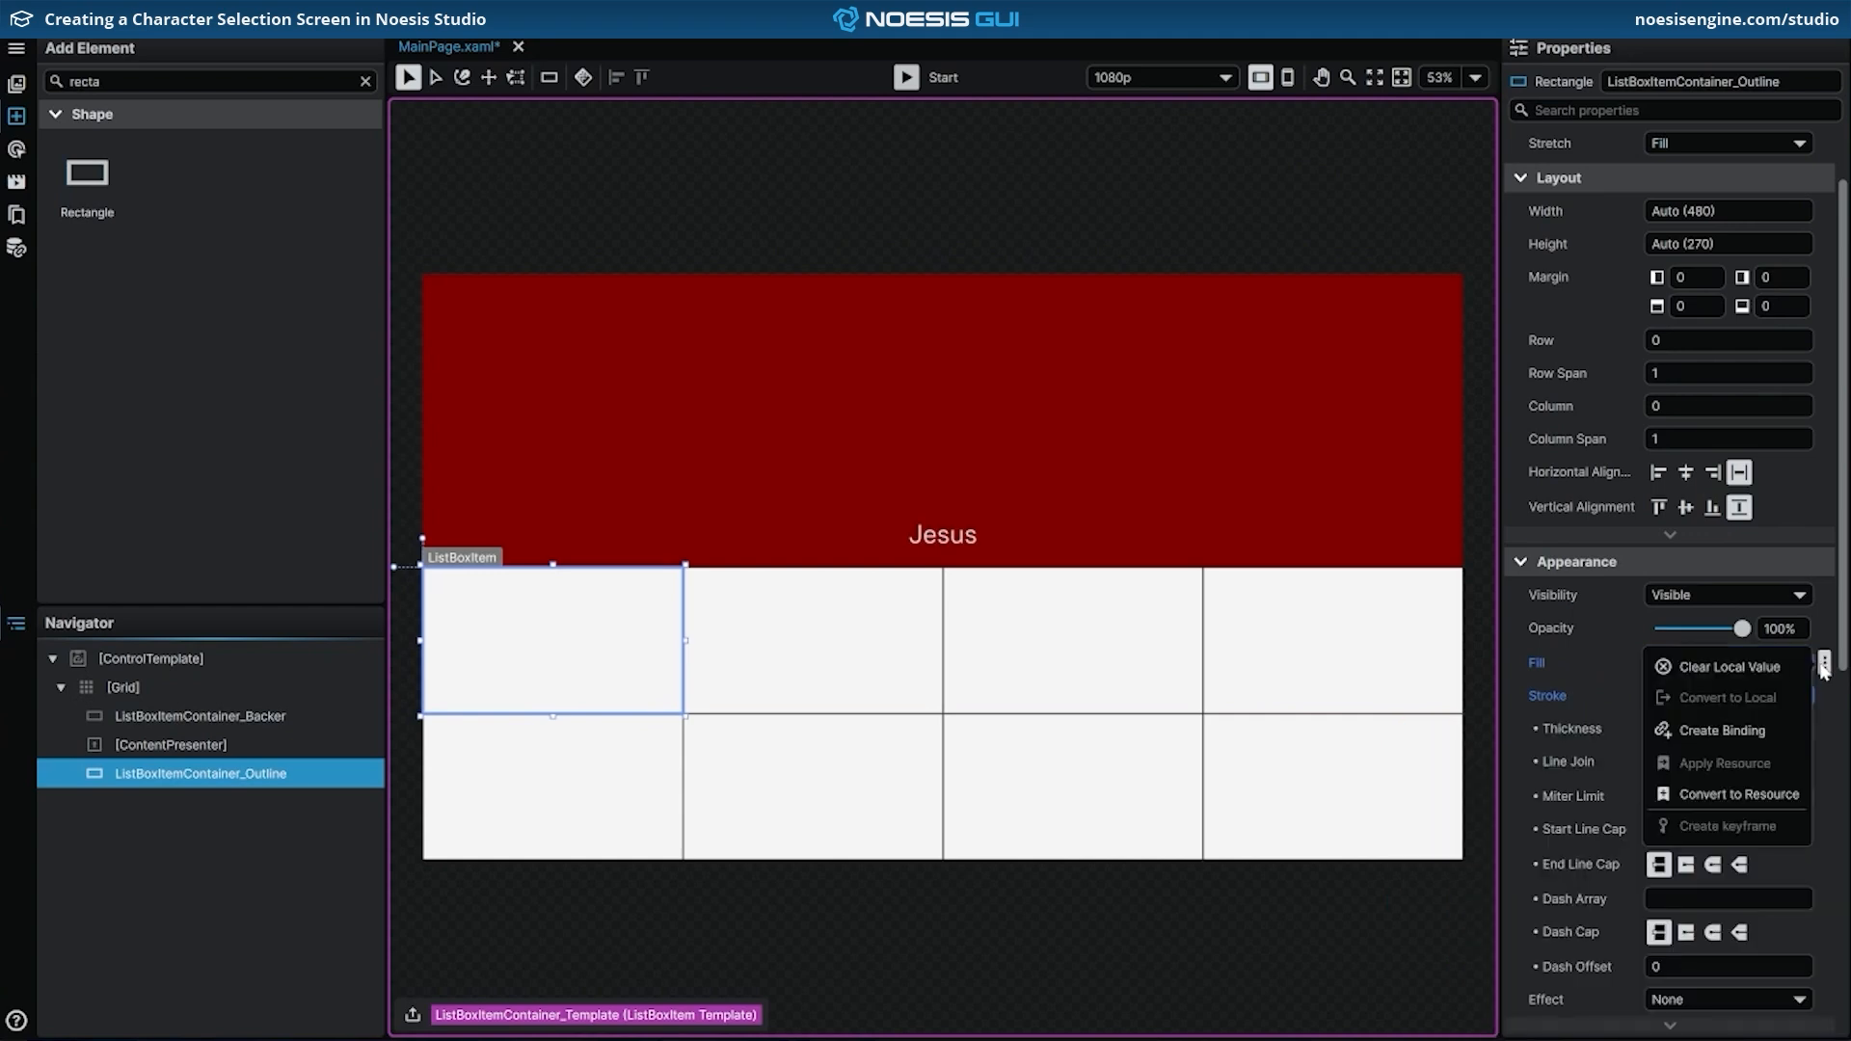
click(1784, 667)
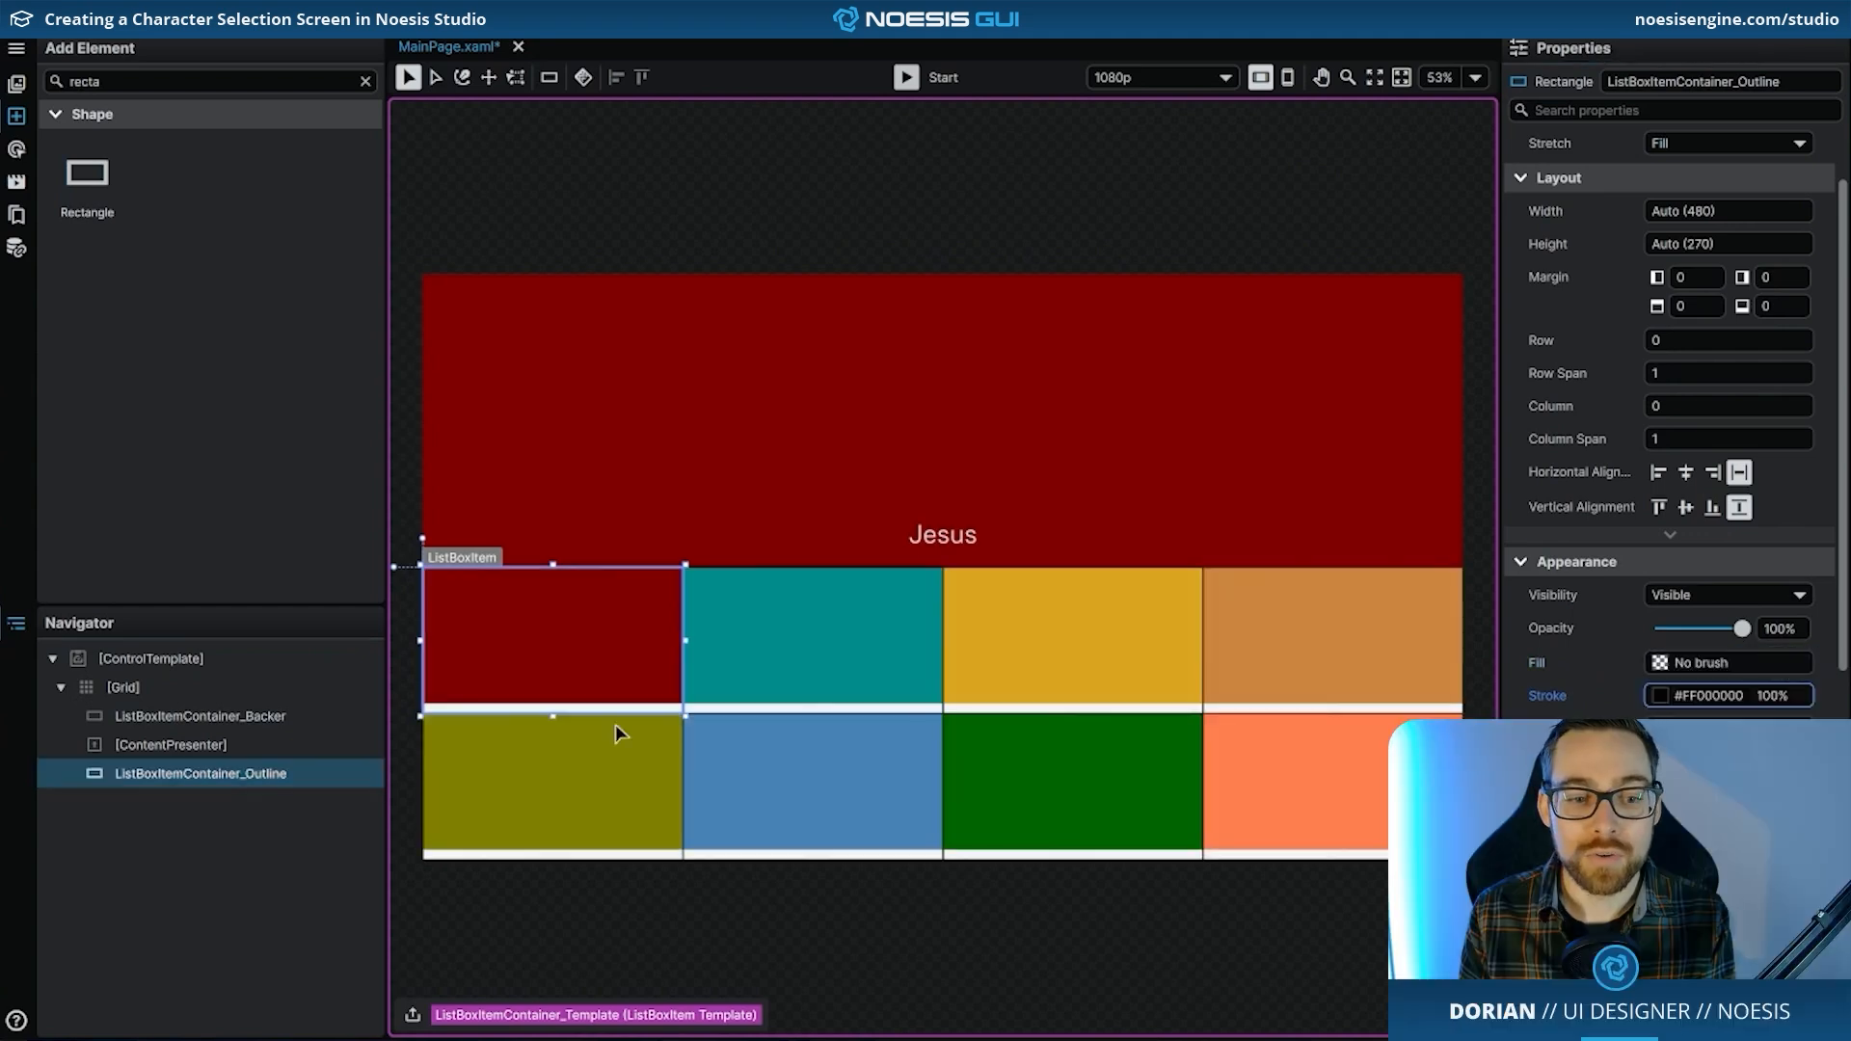
- Set the Fill of ListBoxItemContainer_Backer to solid black (#FF000000) and clear its local Stroke value
scroll(526, 733, up, 5)
scroll(521, 732, up, 1)
drag(551, 739, 864, 714)
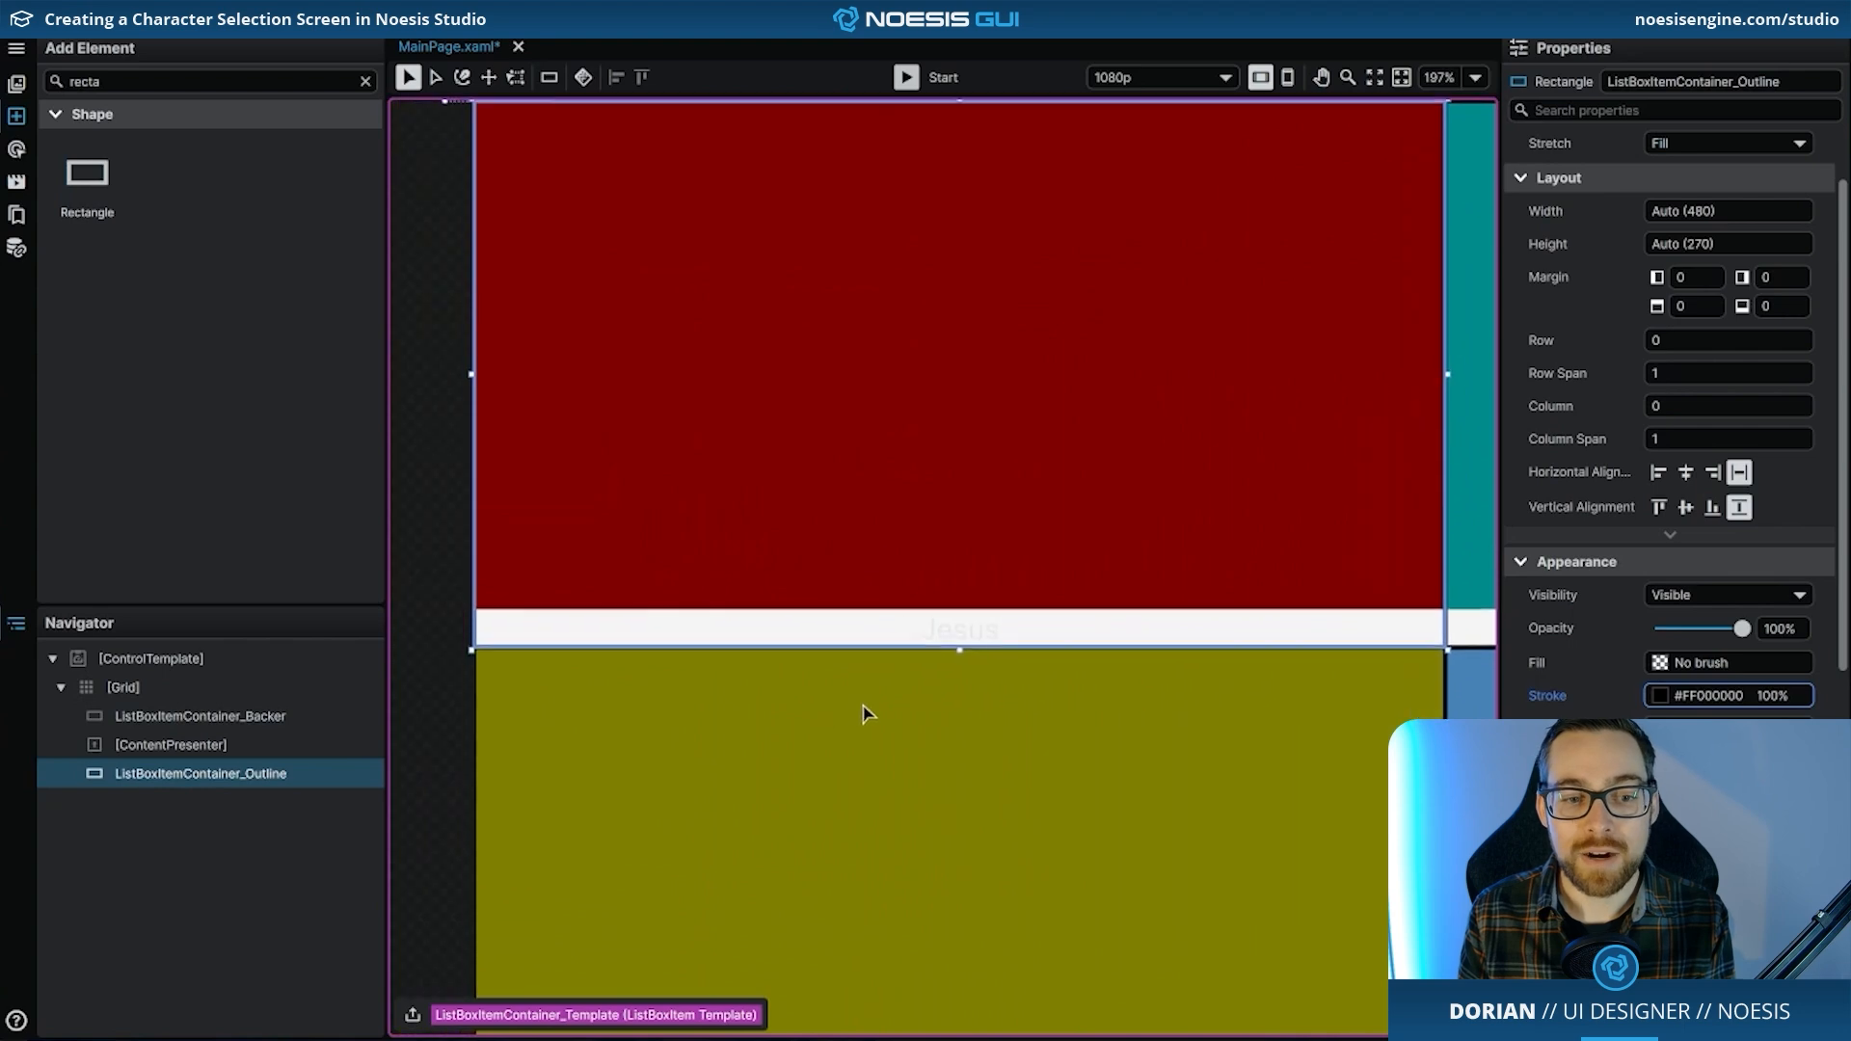
drag(1087, 629, 1024, 662)
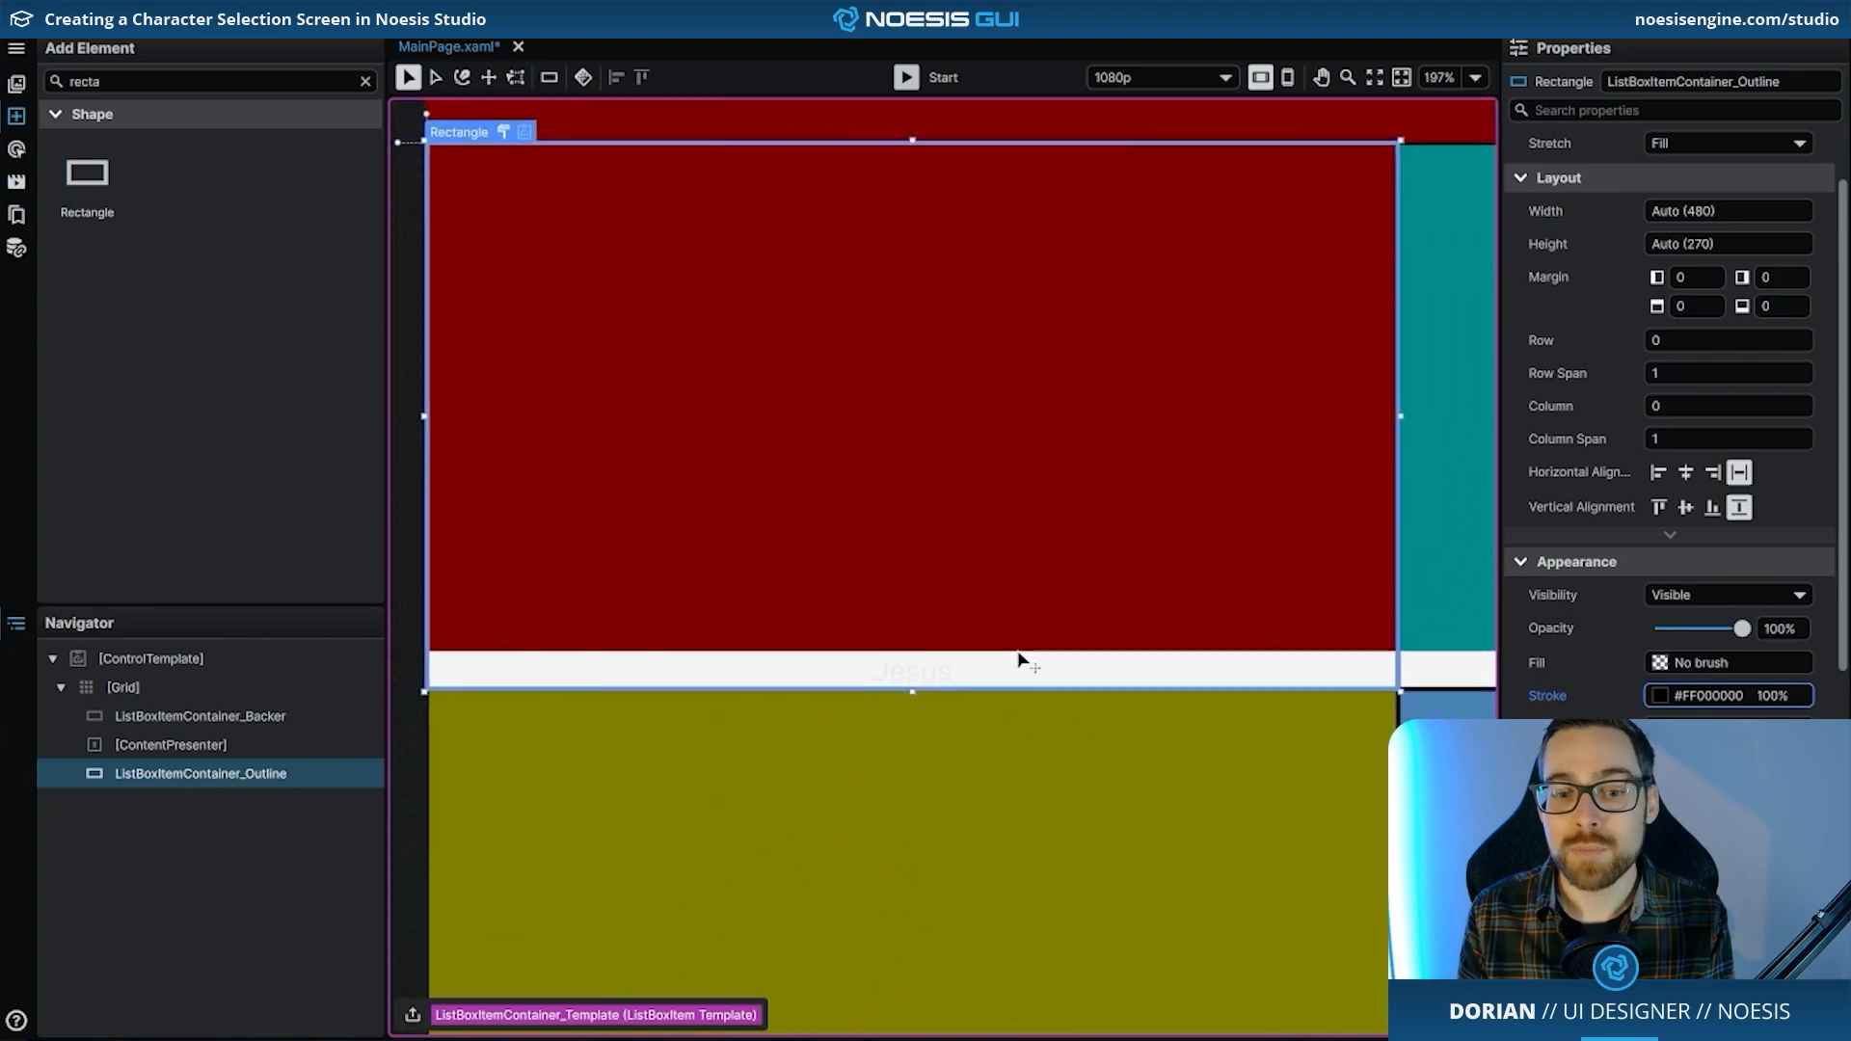
click(239, 713)
scroll(1627, 605, down, 3)
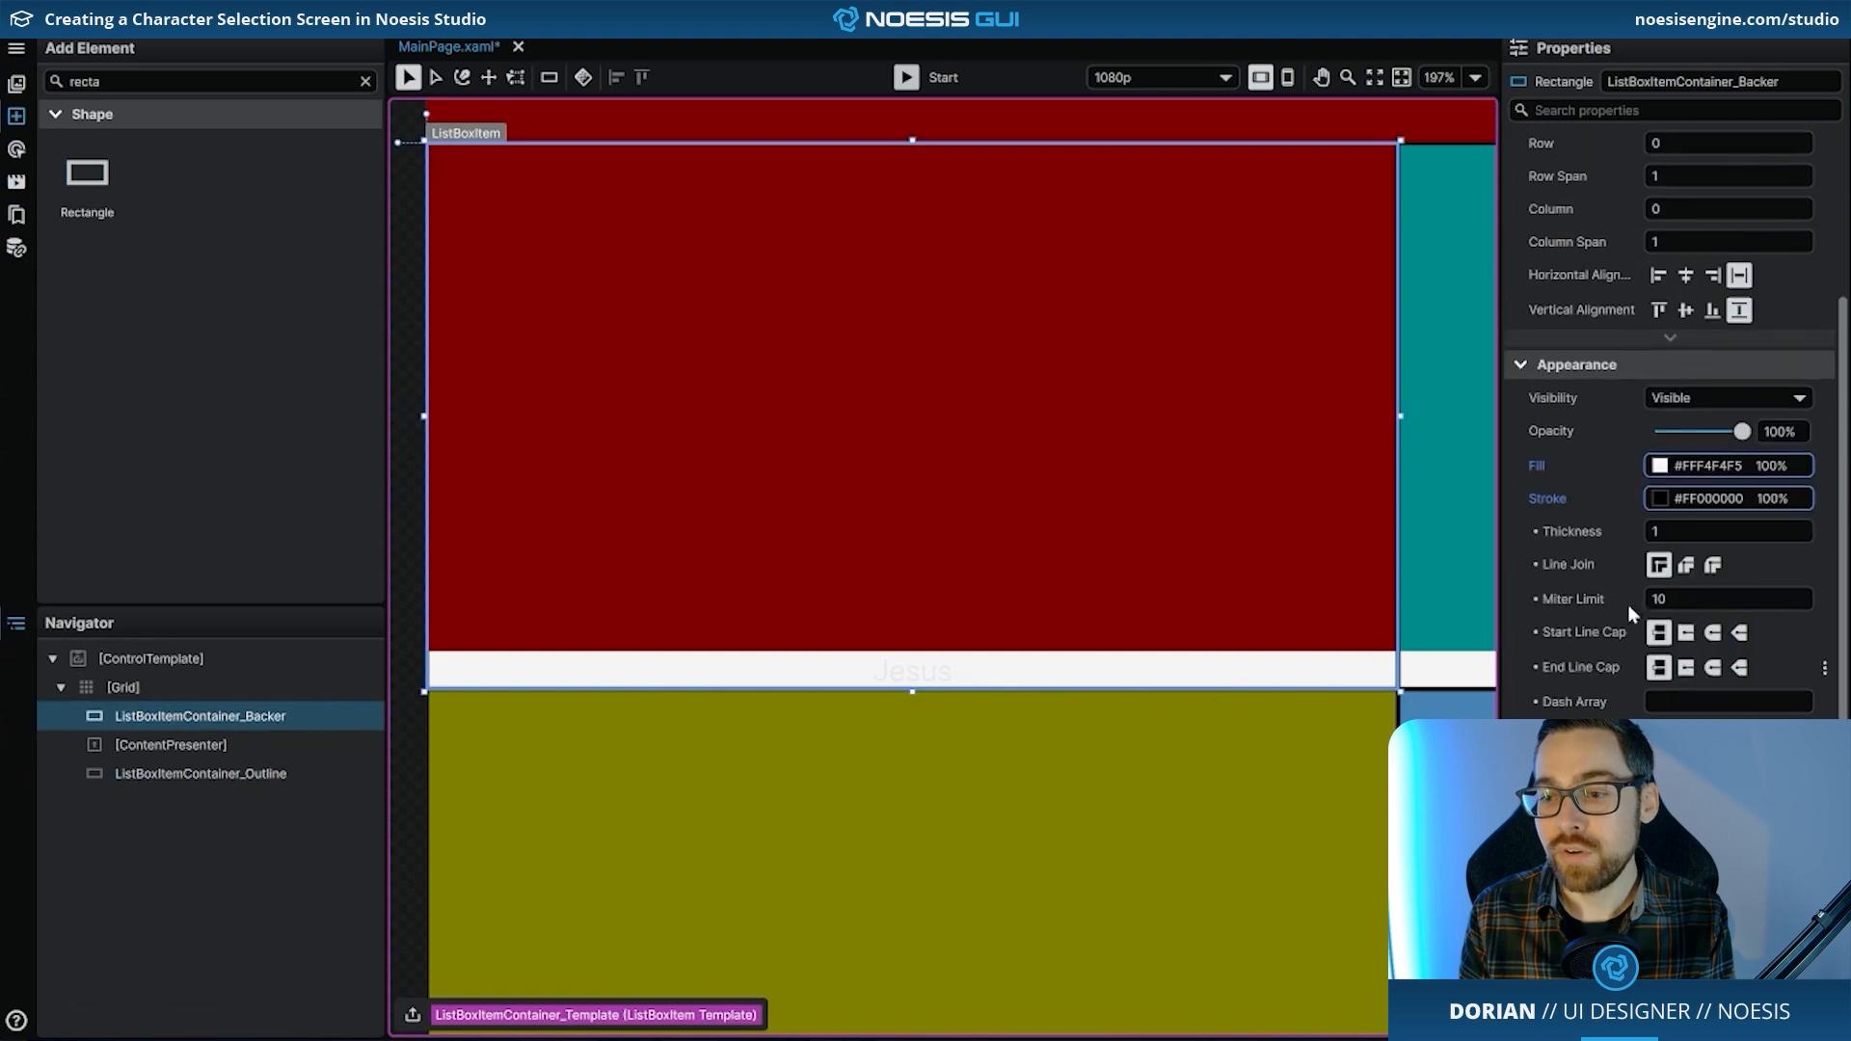
click(1659, 466)
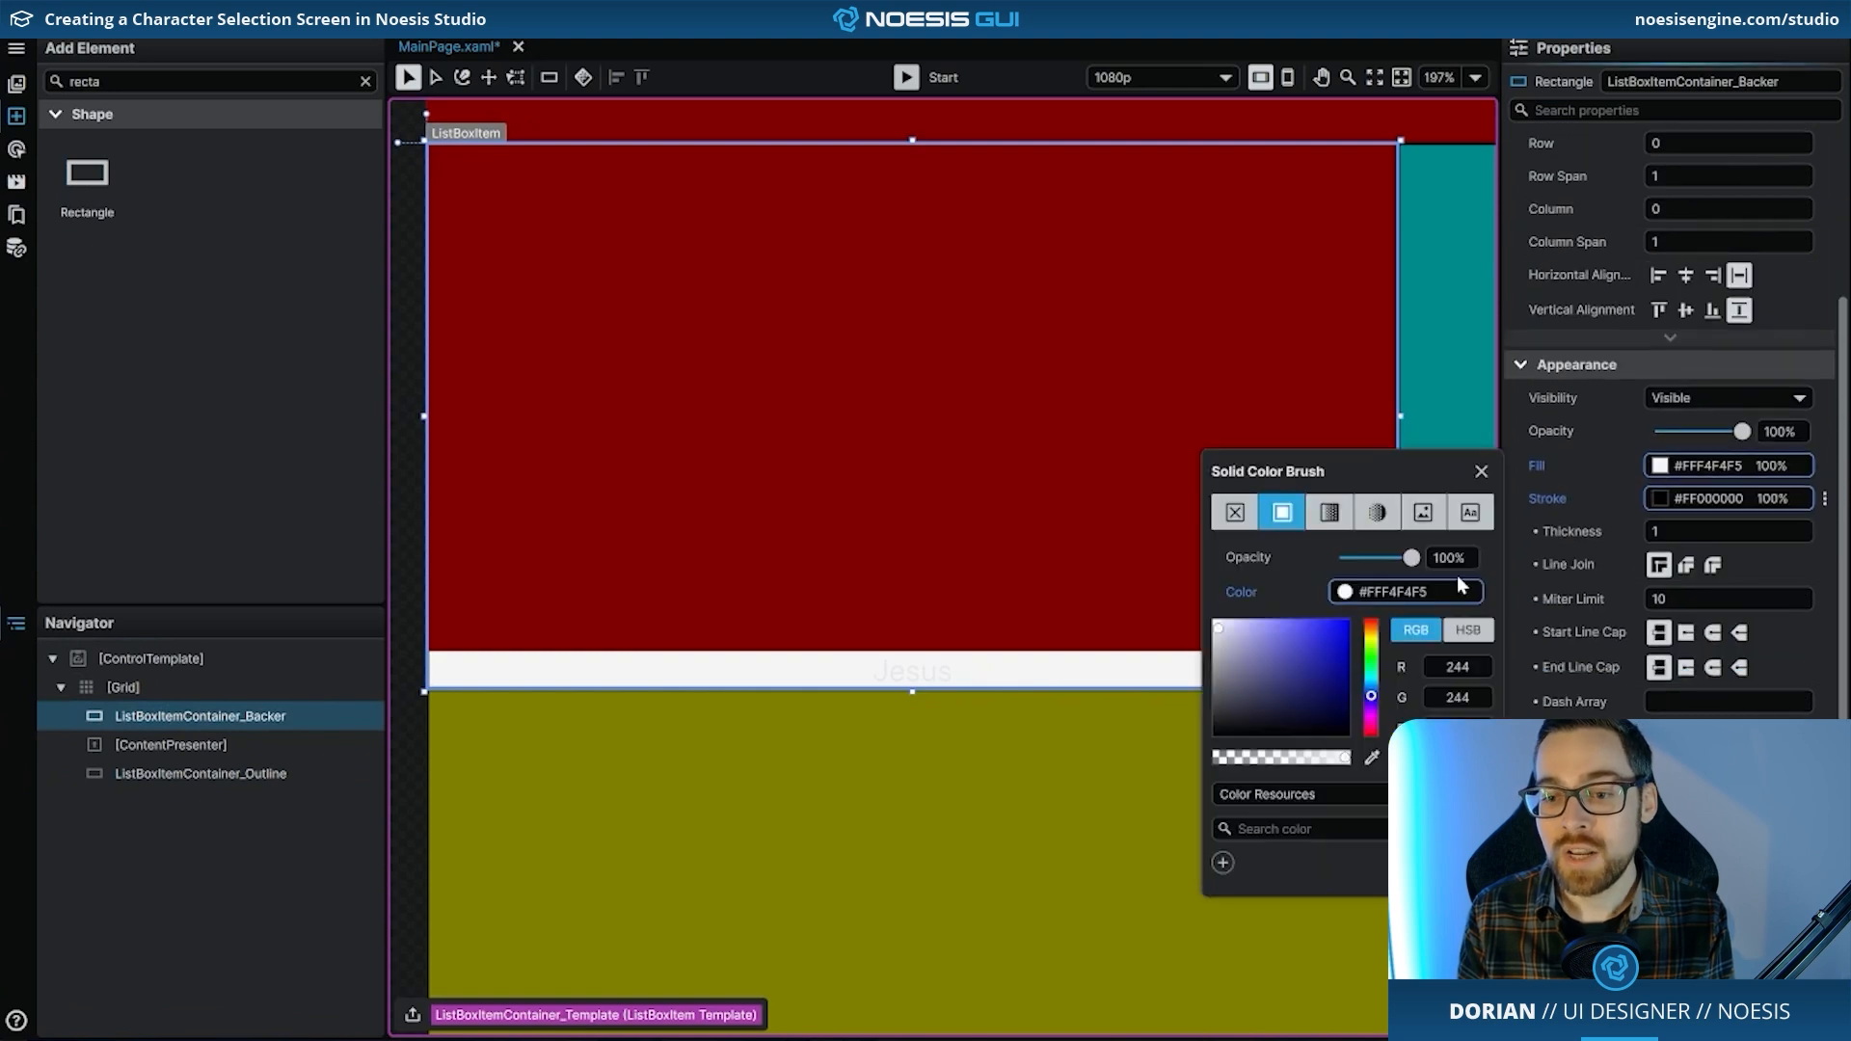
drag(1259, 674, 1182, 794)
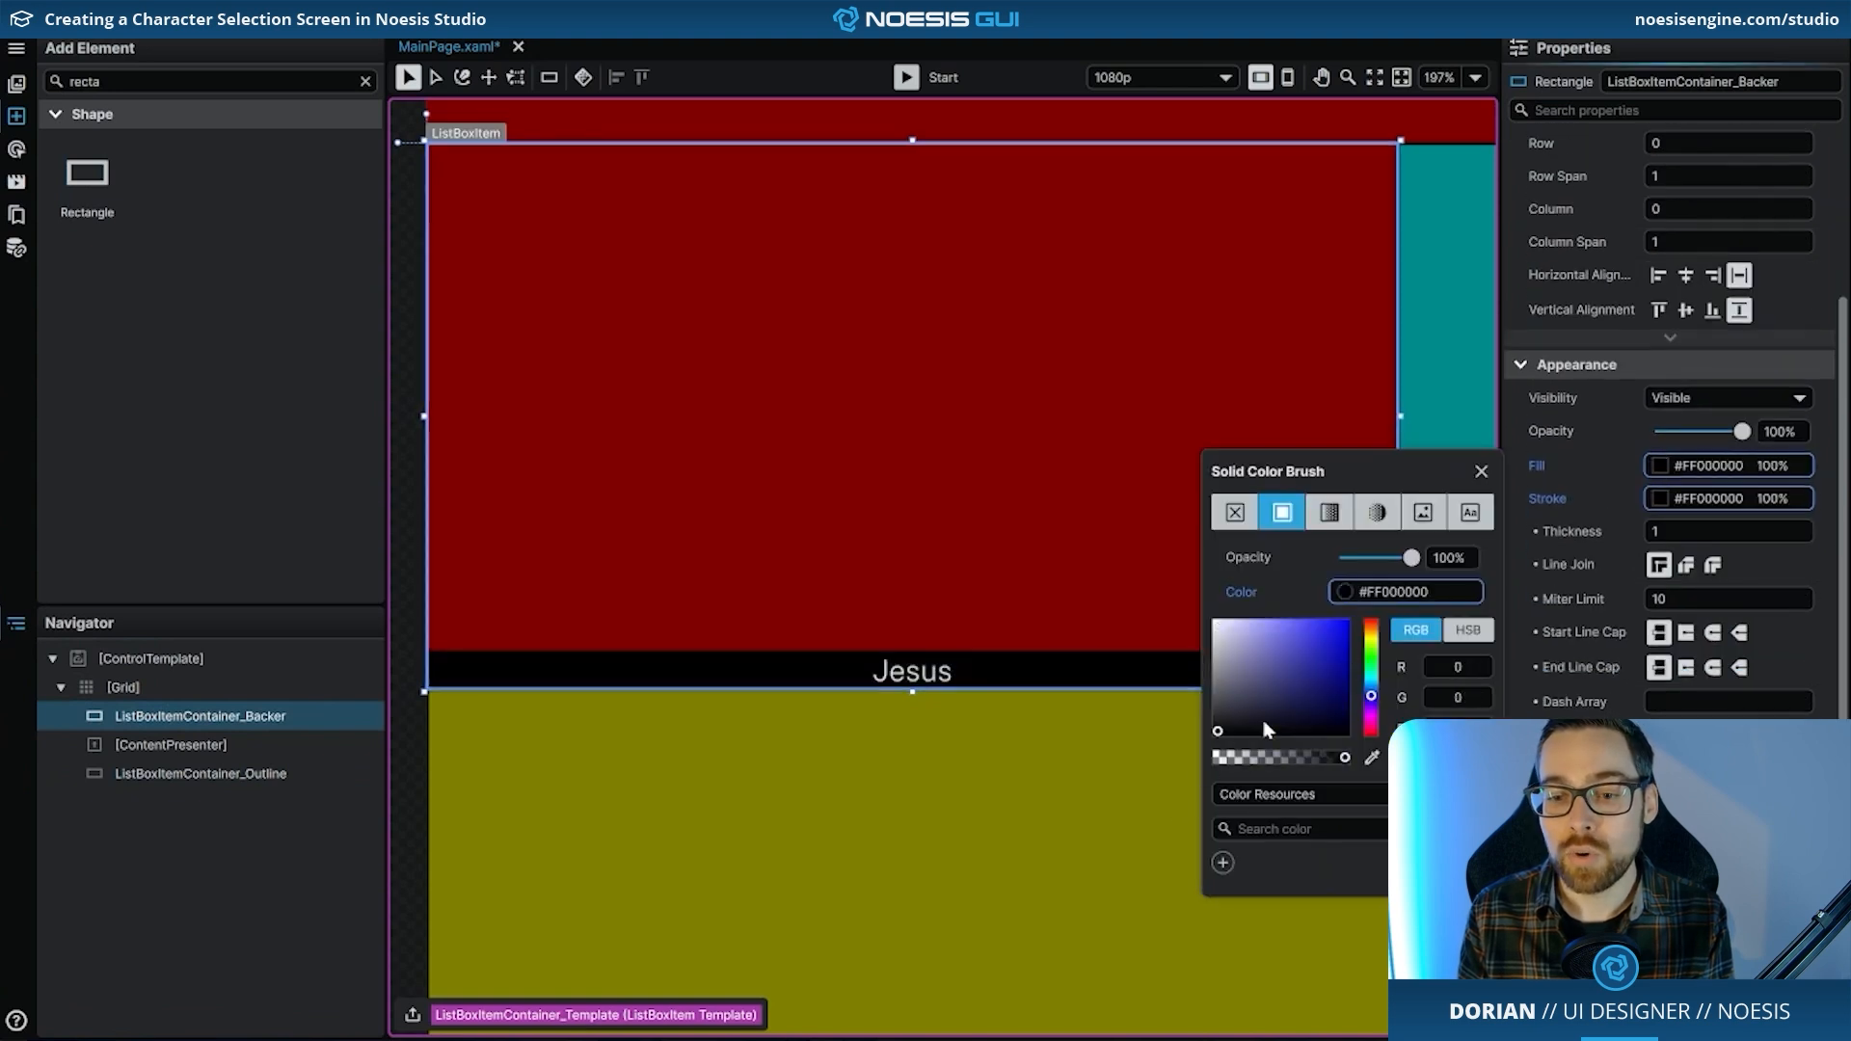
click(1483, 472)
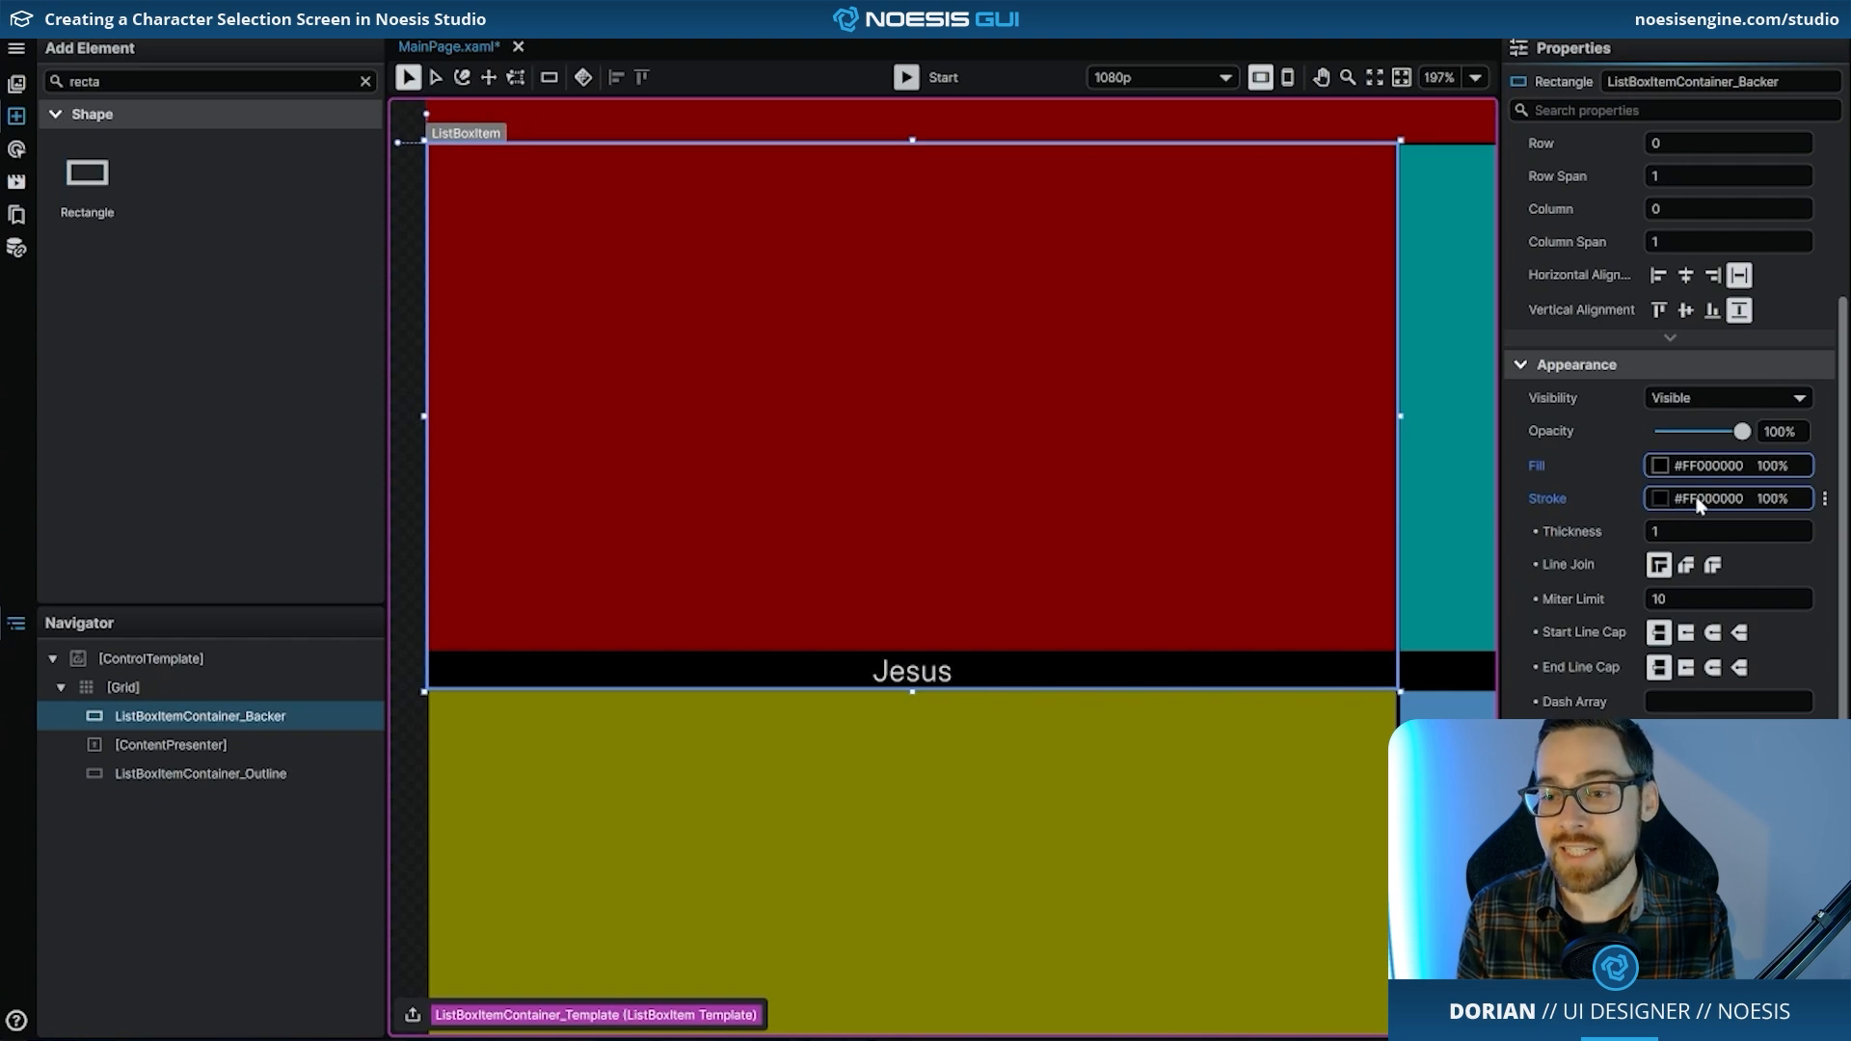
click(1824, 500)
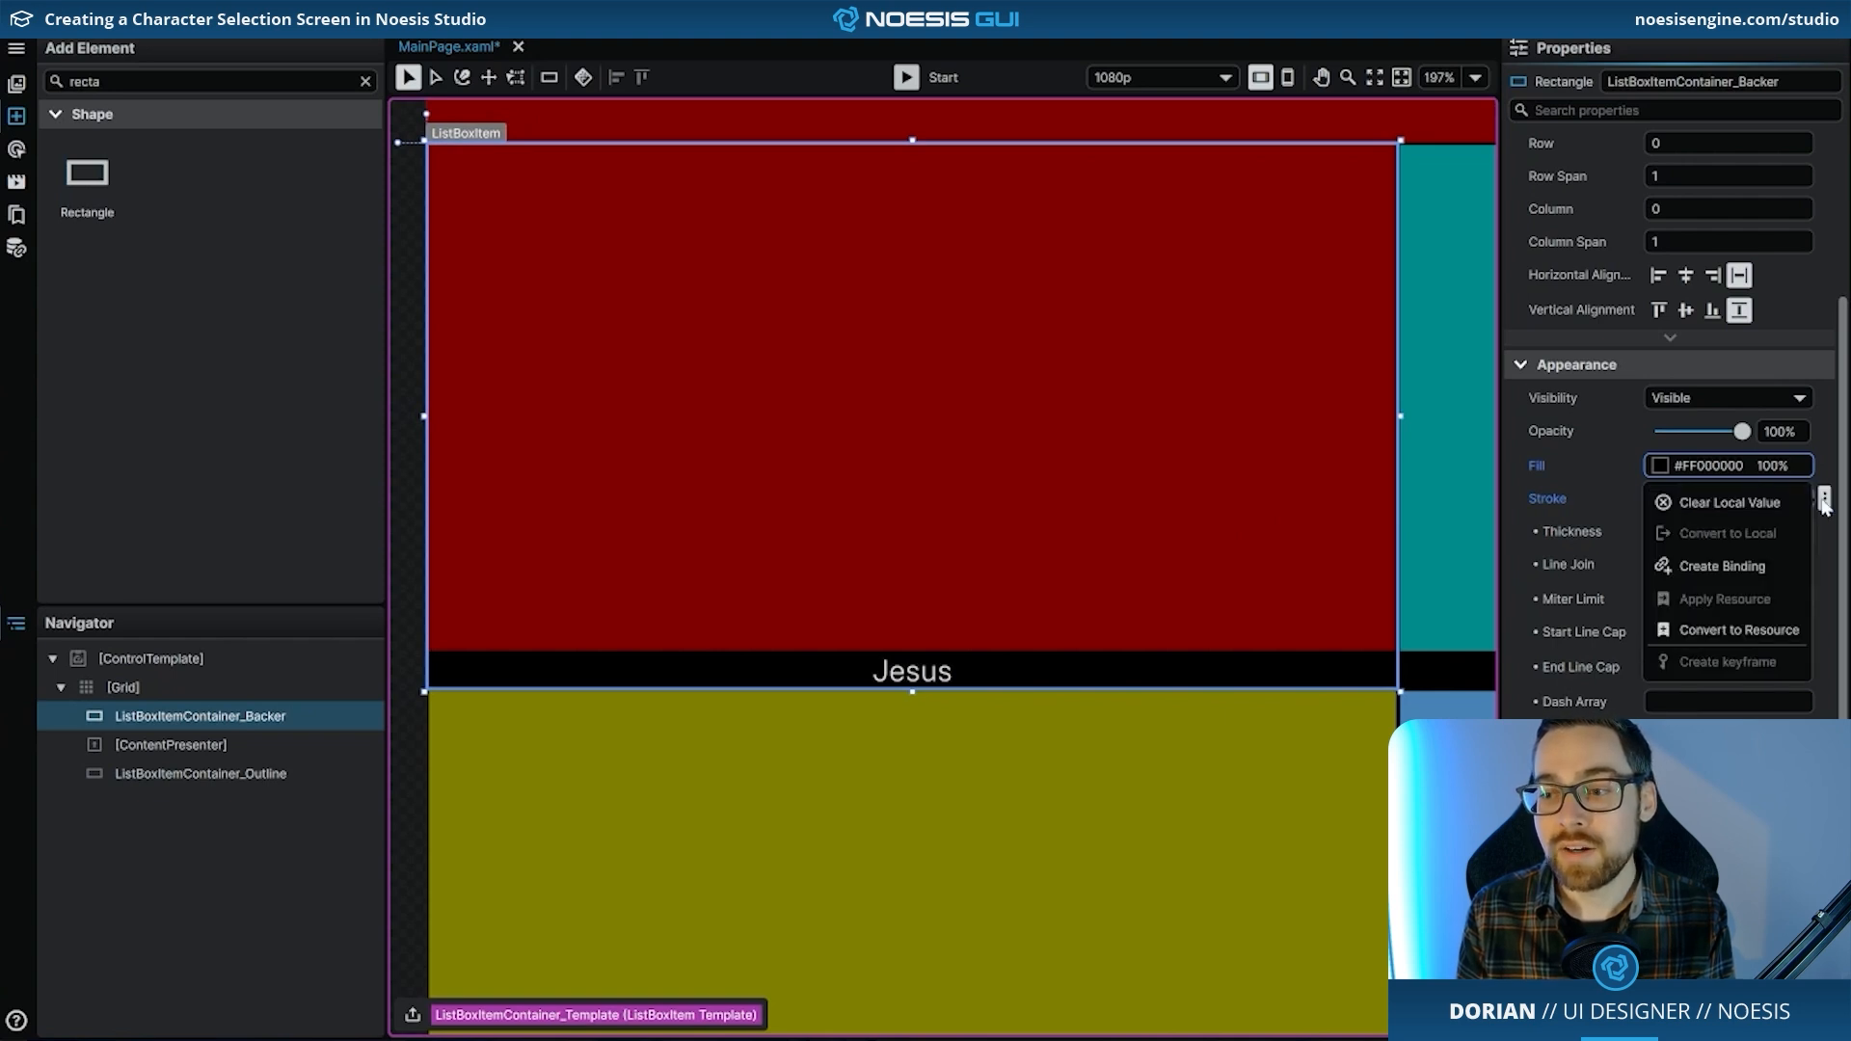
click(1772, 503)
- Set the render transform origin of the template's root grid to its centre
scroll(916, 422, down, 2)
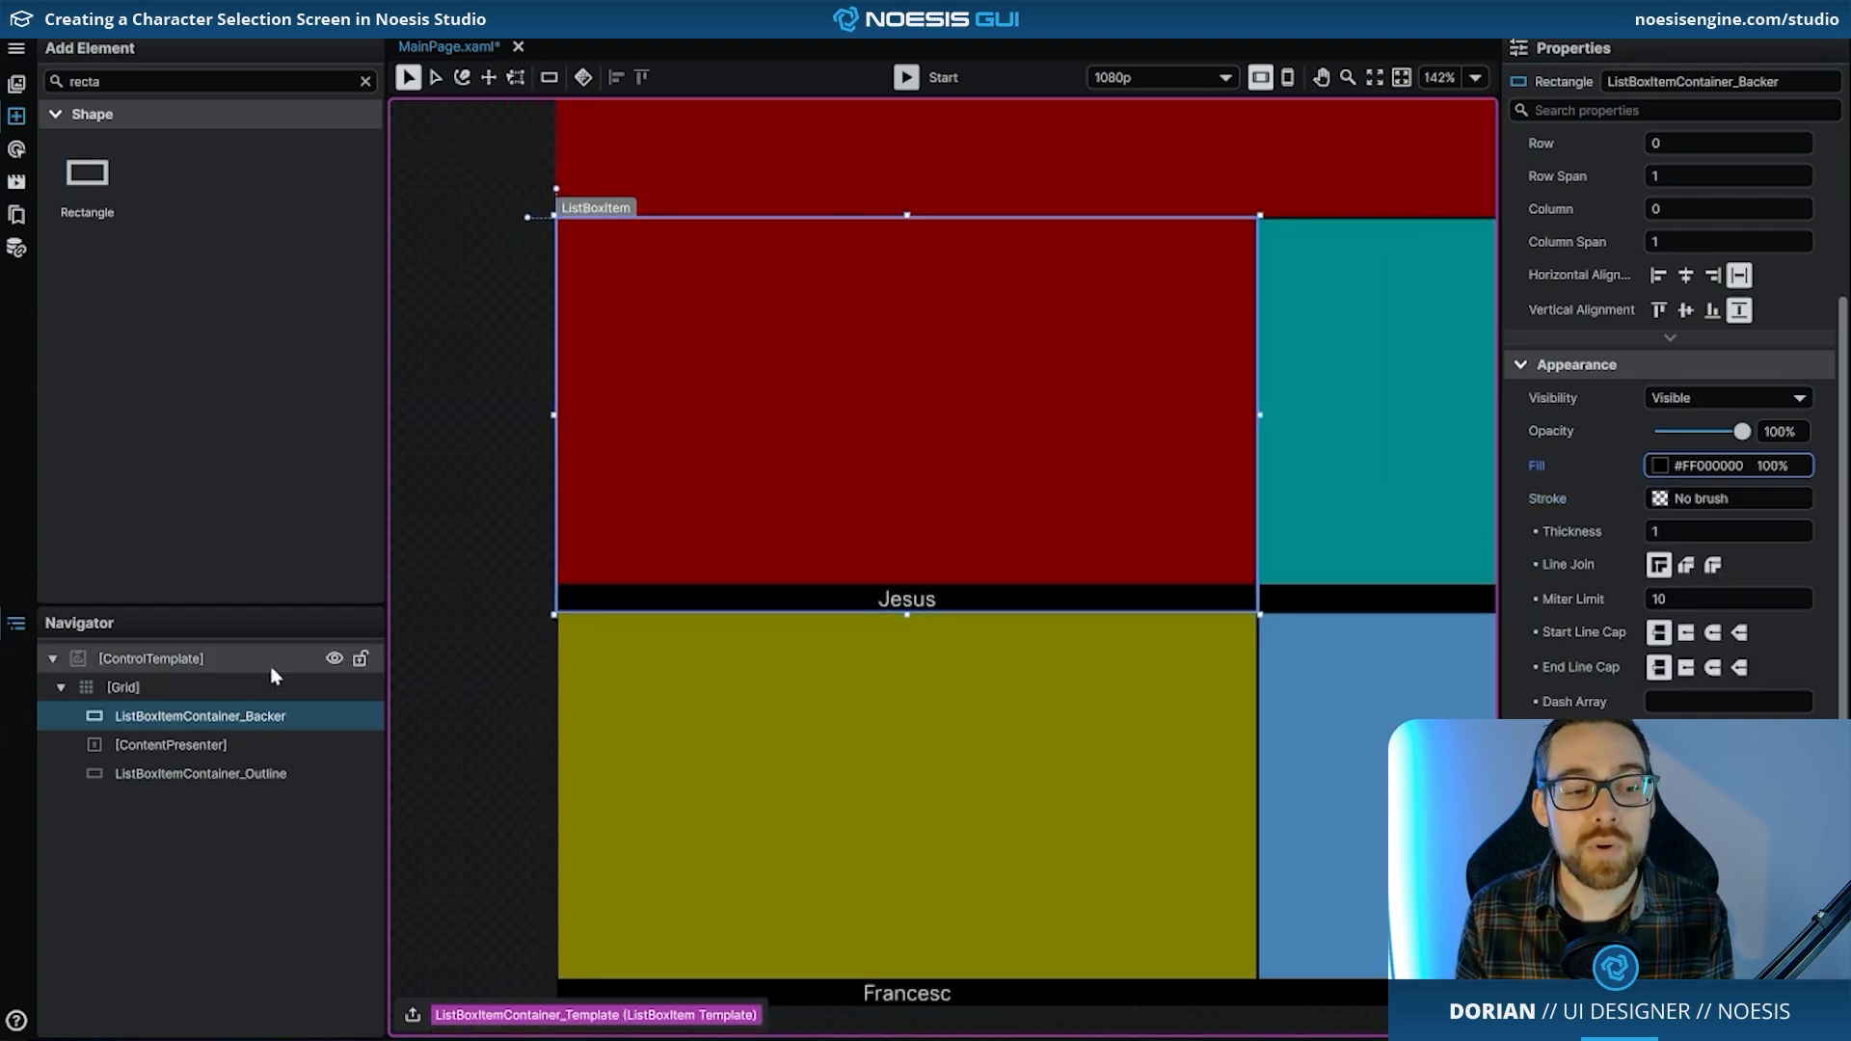
click(219, 687)
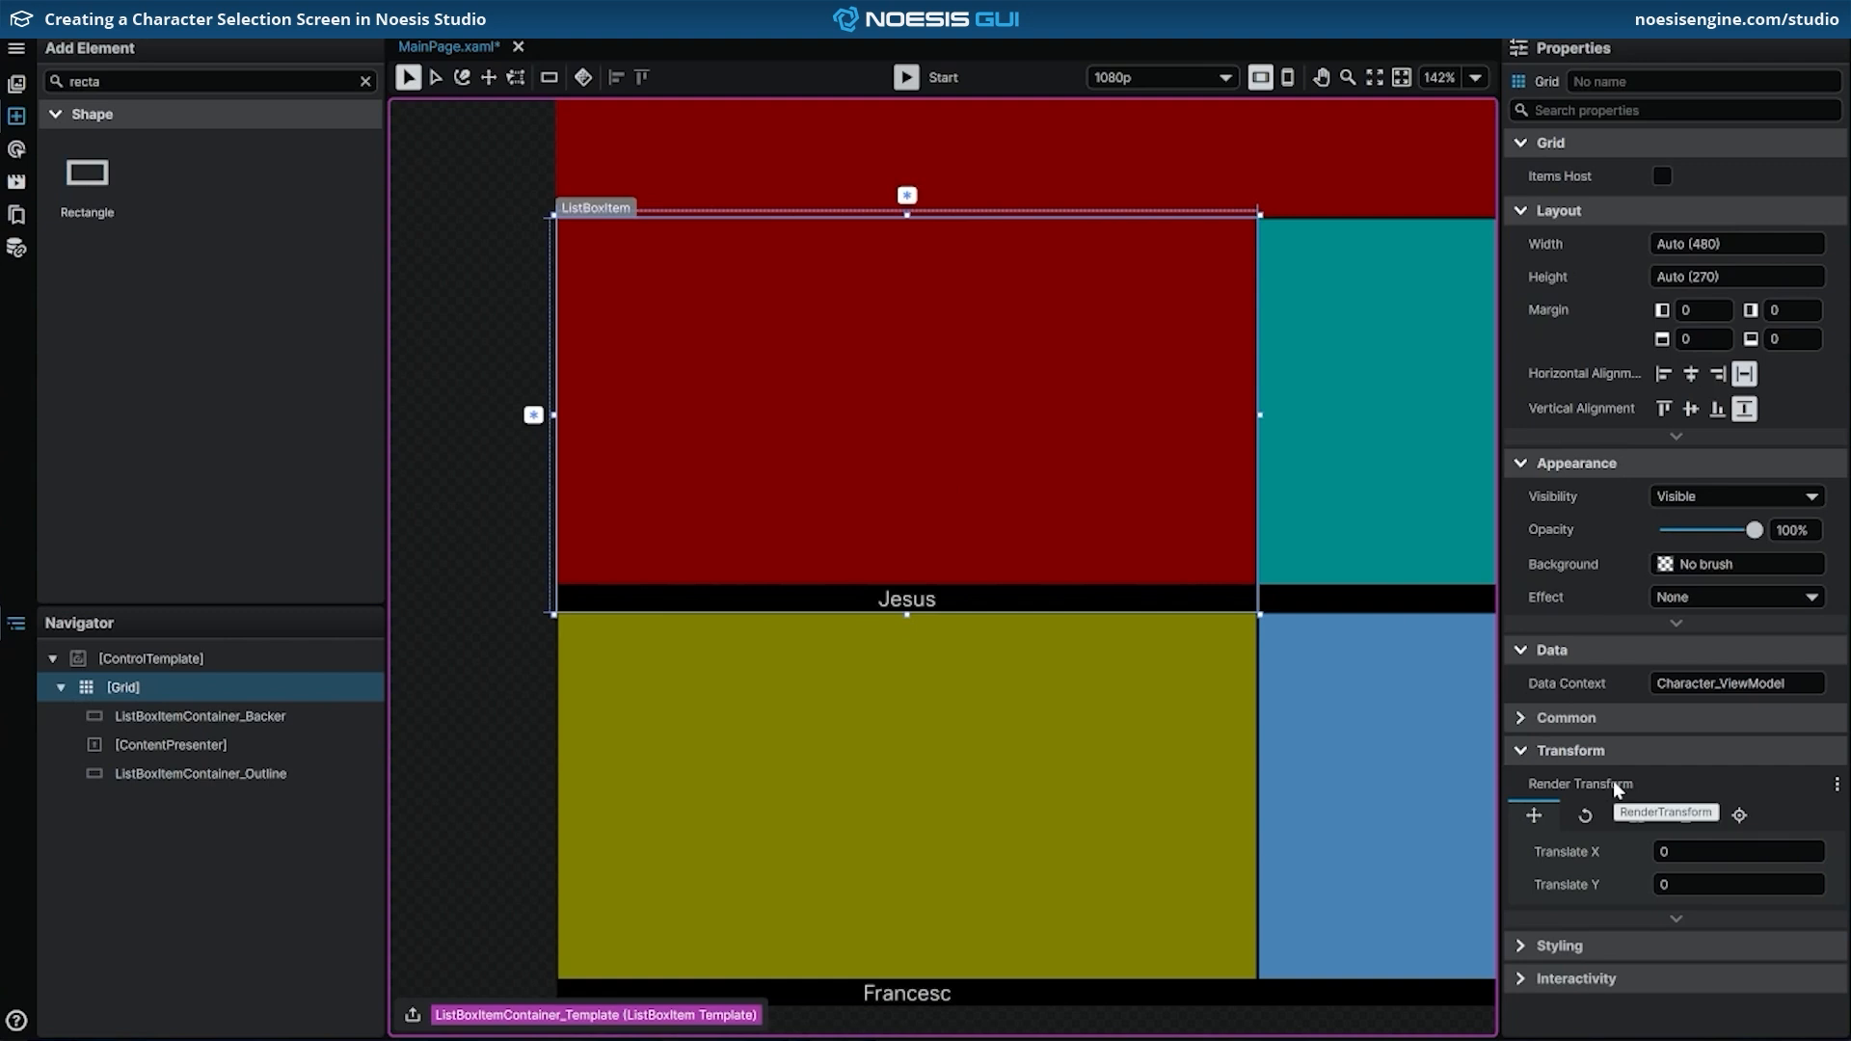
click(1742, 816)
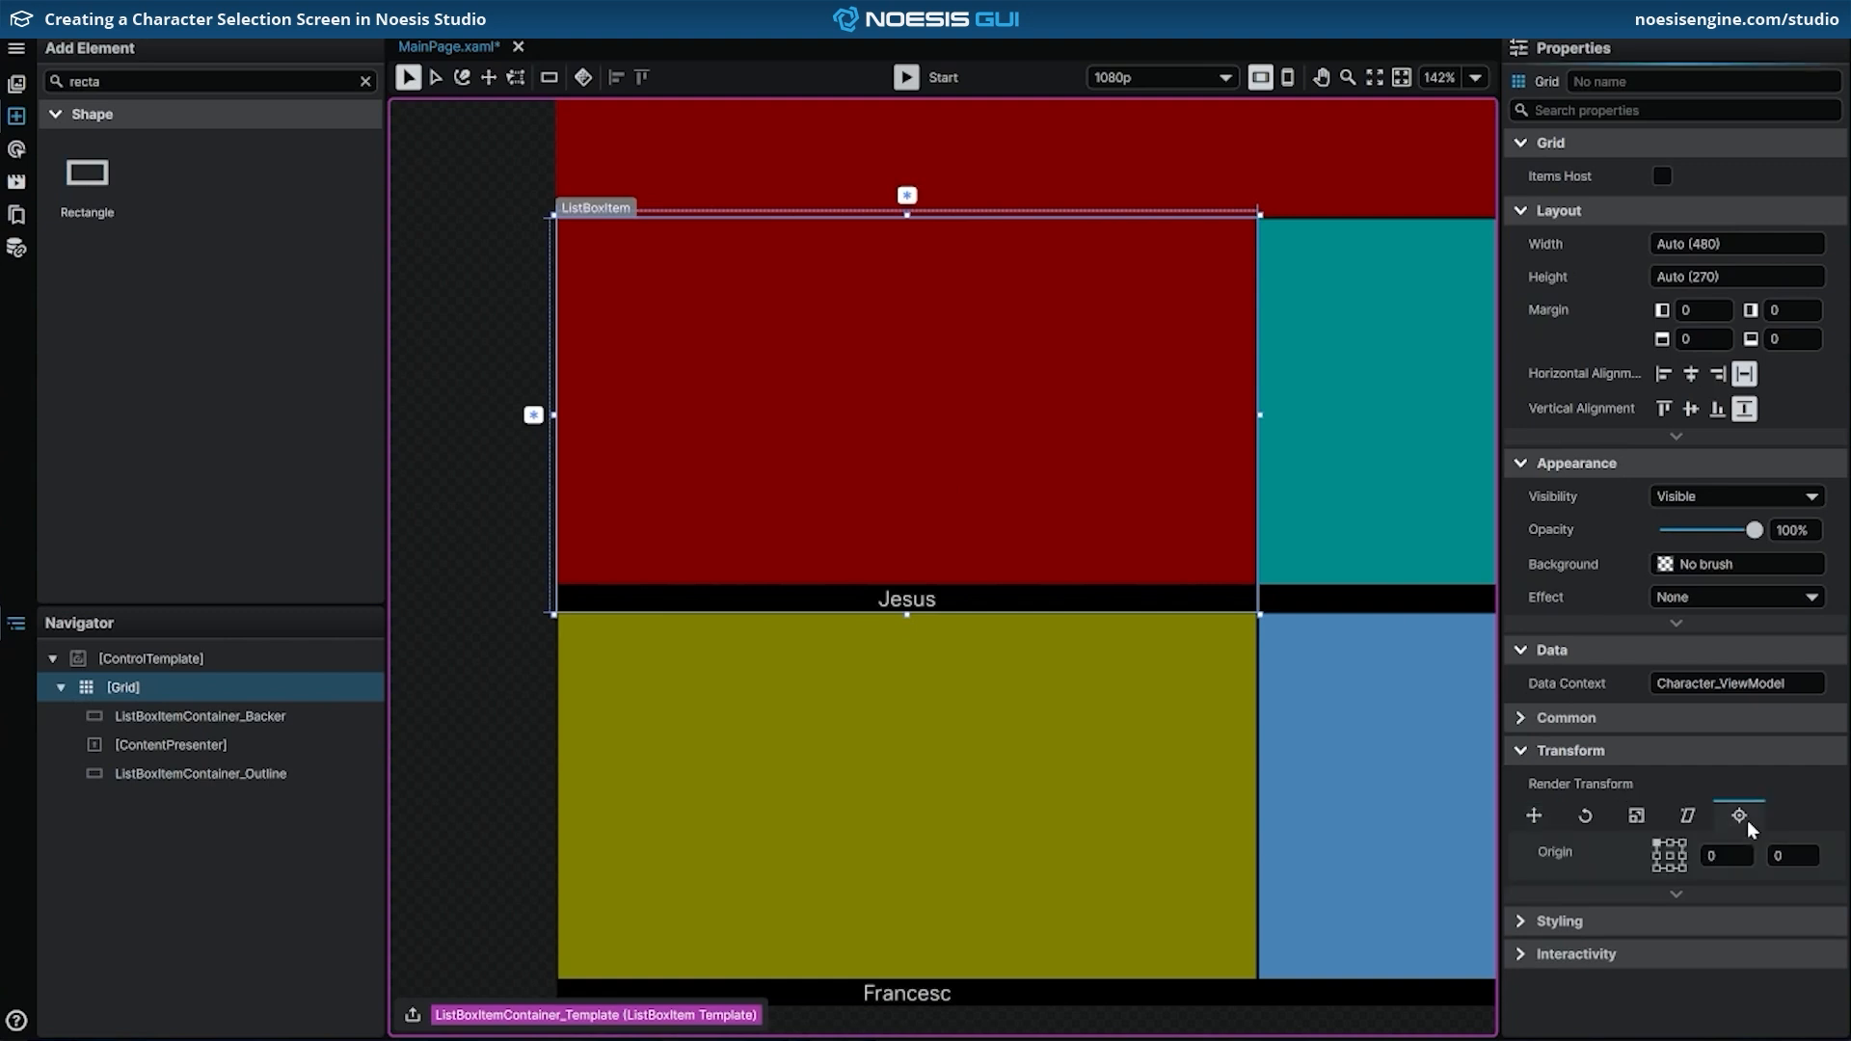
click(1669, 855)
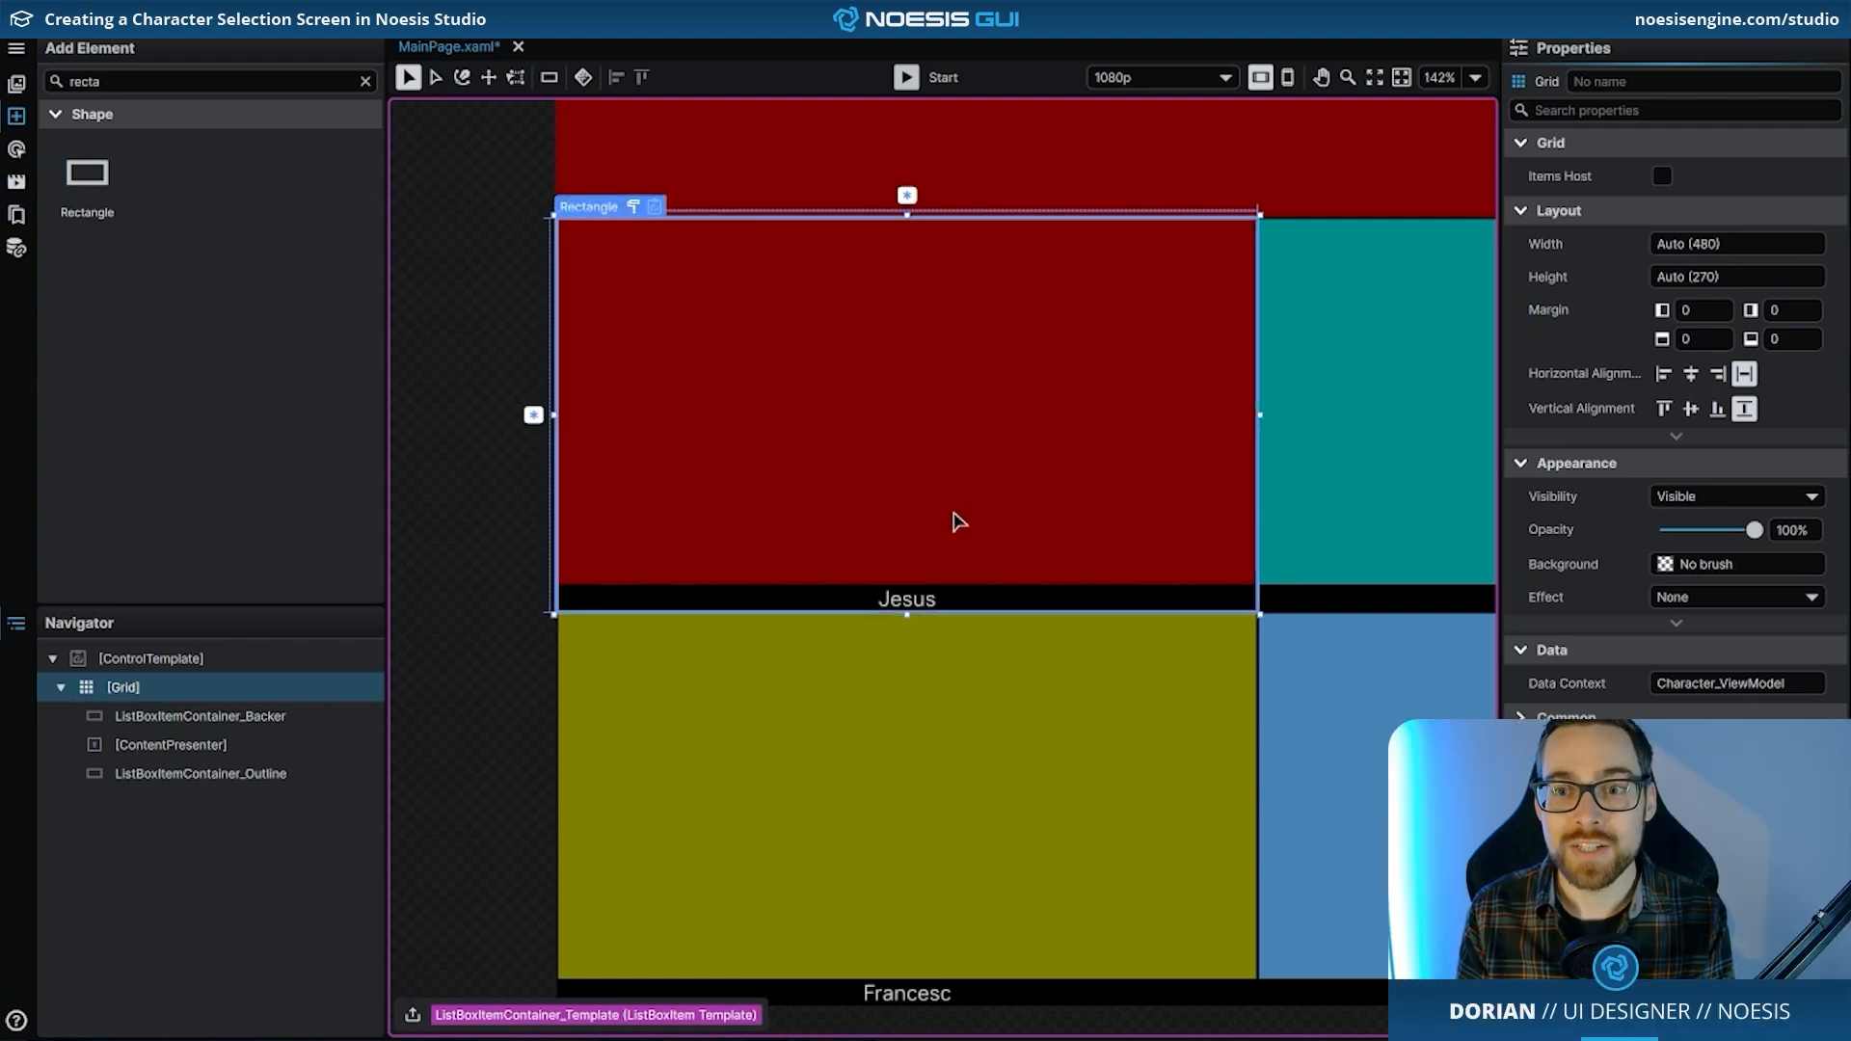
- Set the margin of the template's root grid to 16 on all four sides
scroll(1317, 352, right, 1)
scroll(1389, 339, left, 1)
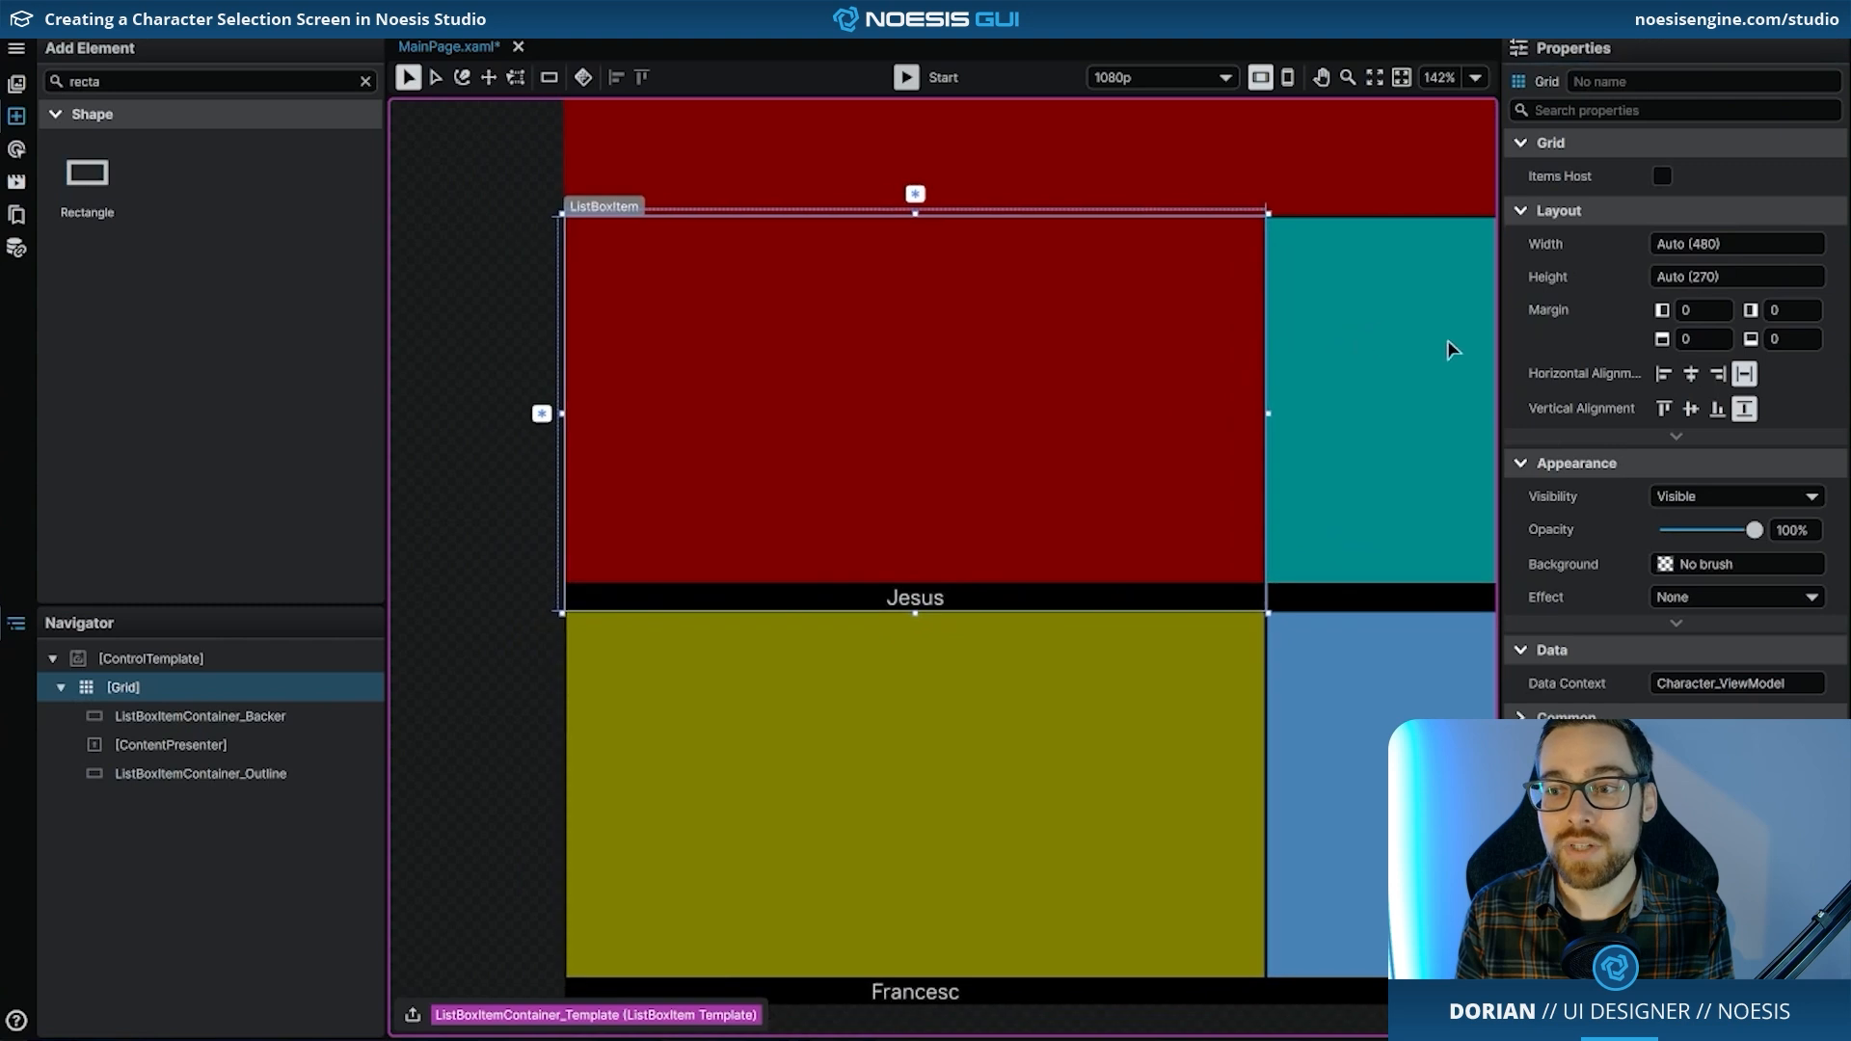
click(1706, 312)
text(16)
key(Tab)
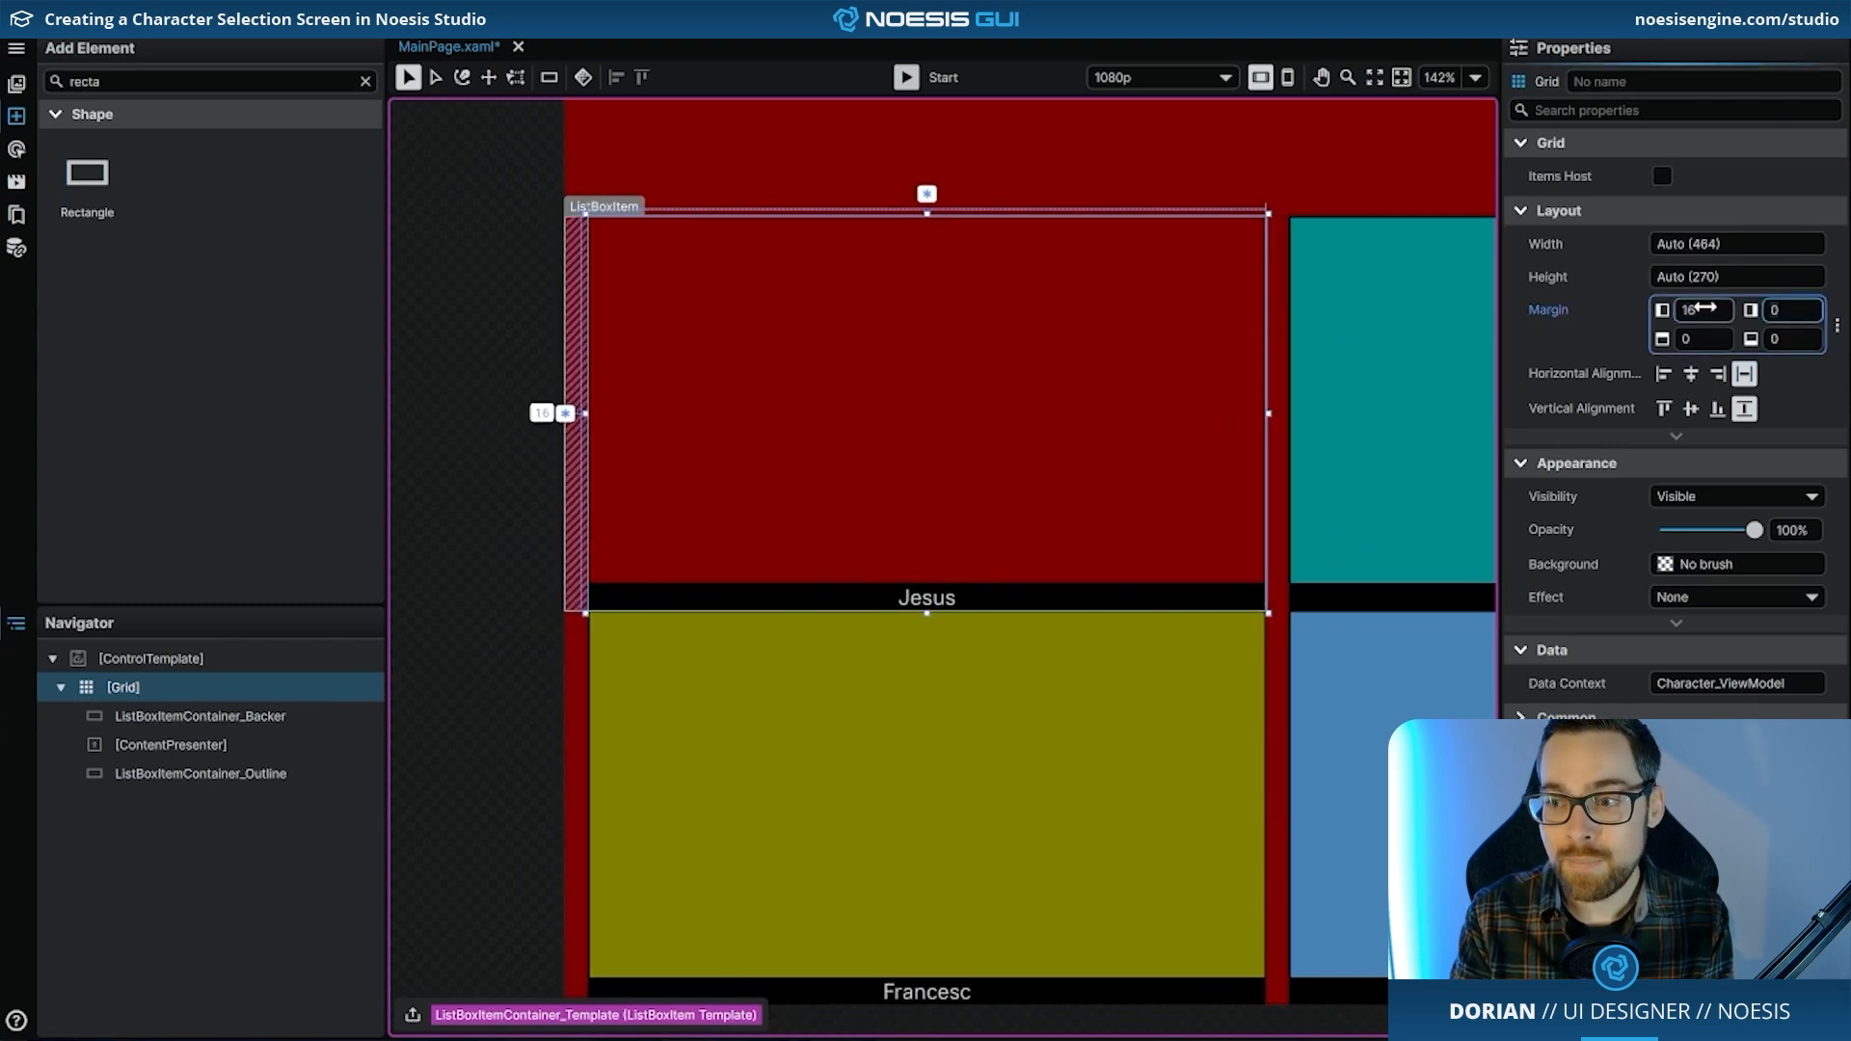
text(16)
key(Tab)
text(16)
key(Tab)
text(16)
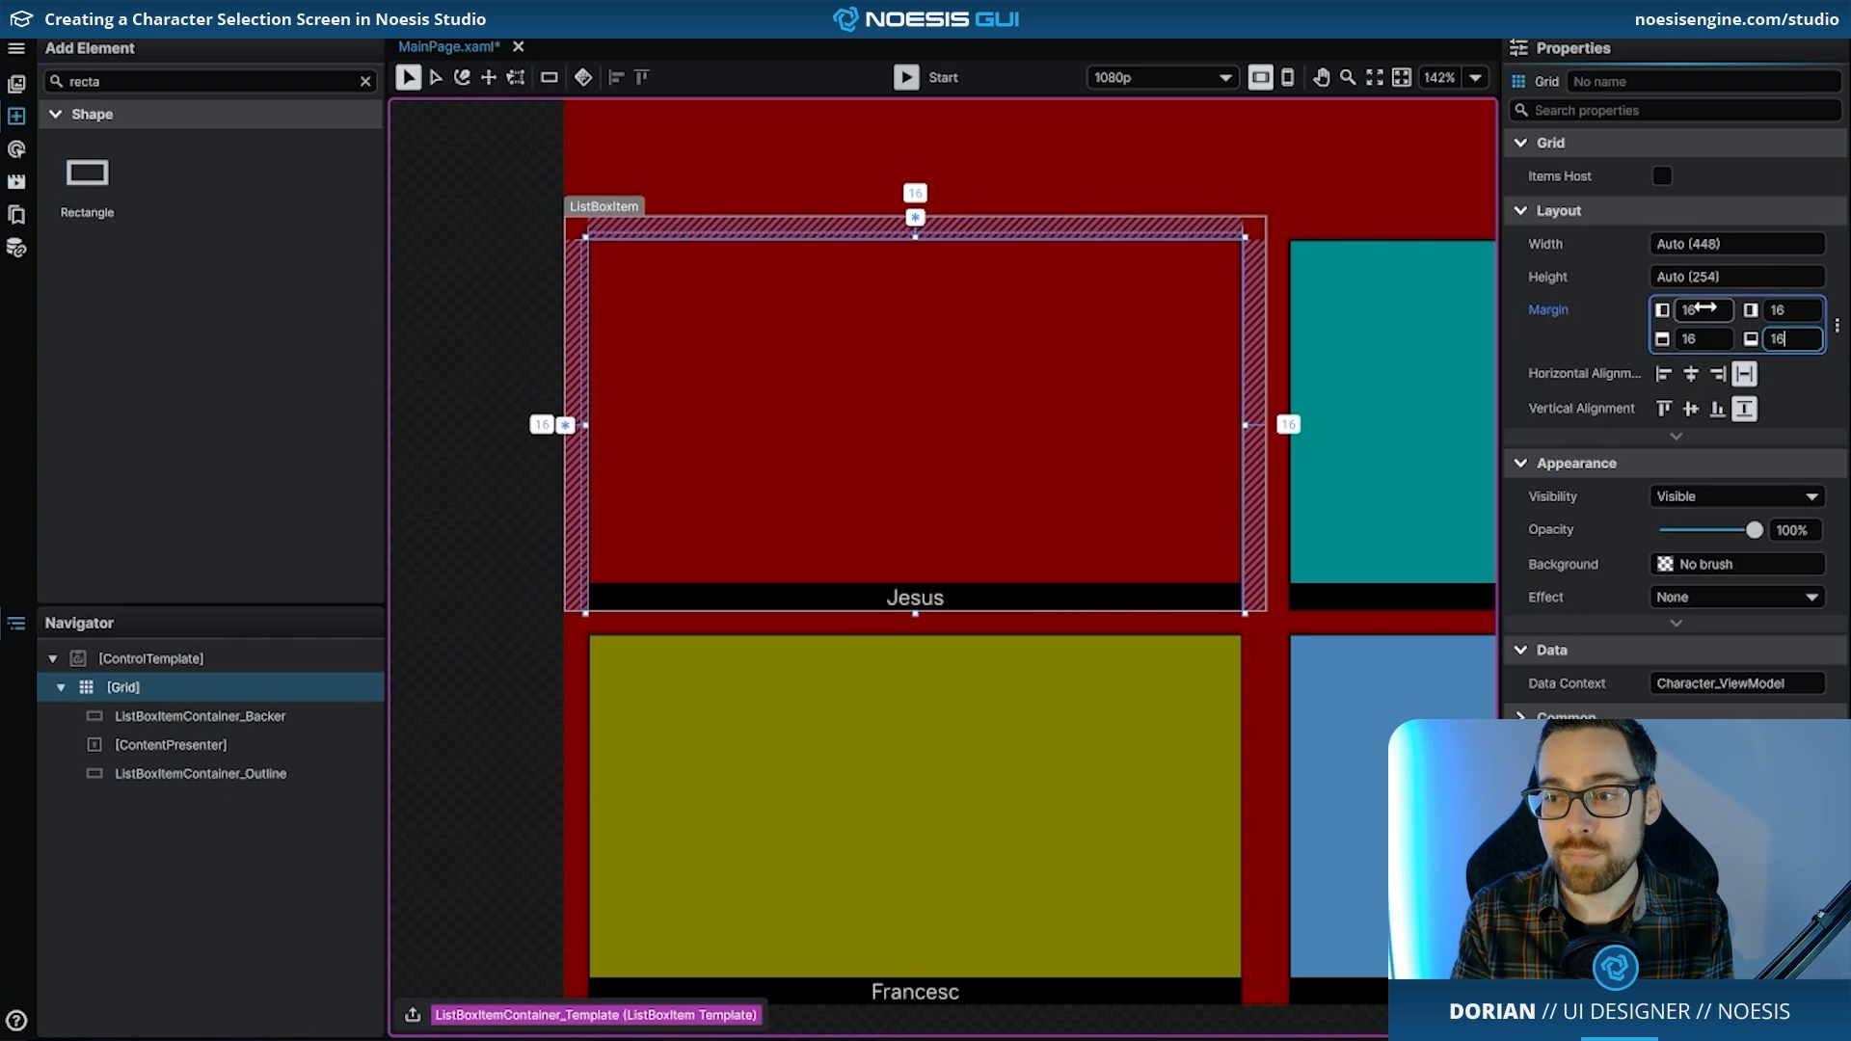
key(Return)
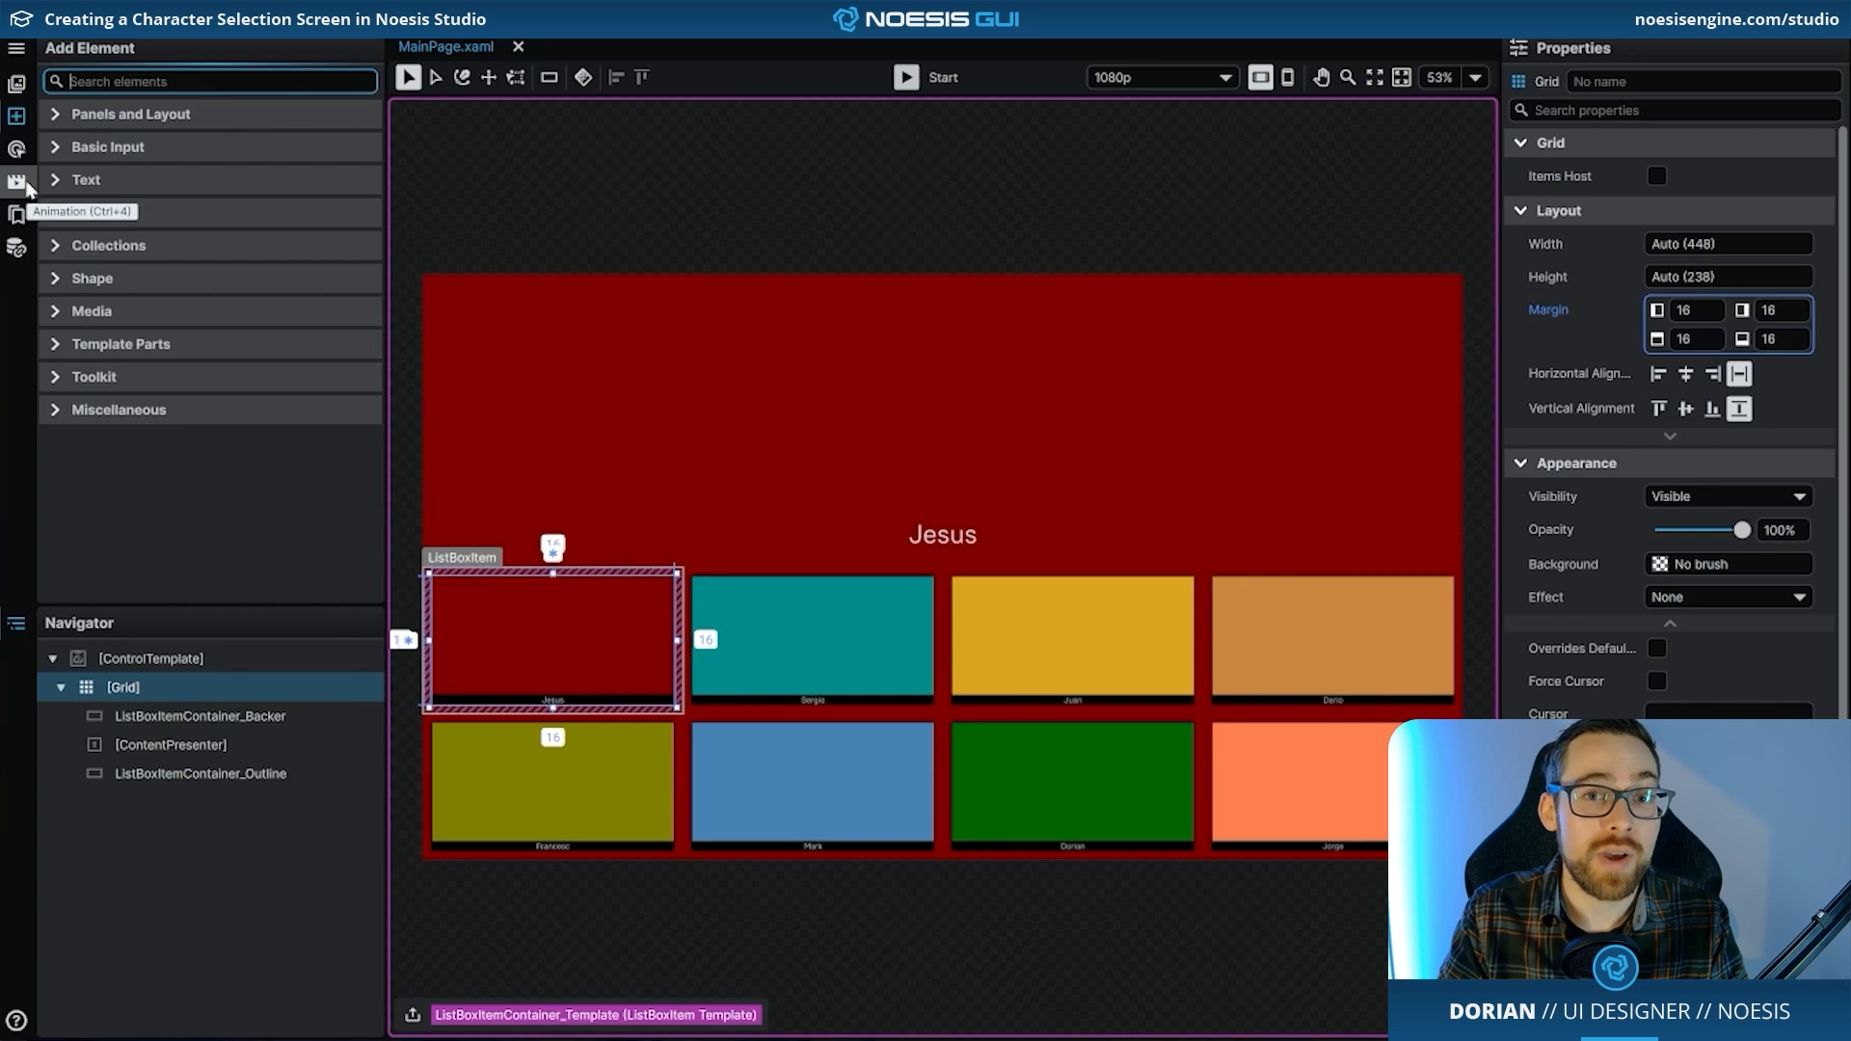
- In the template's MouseOver visual state, scale the root grid to 1.05 in both X and Y
click(17, 182)
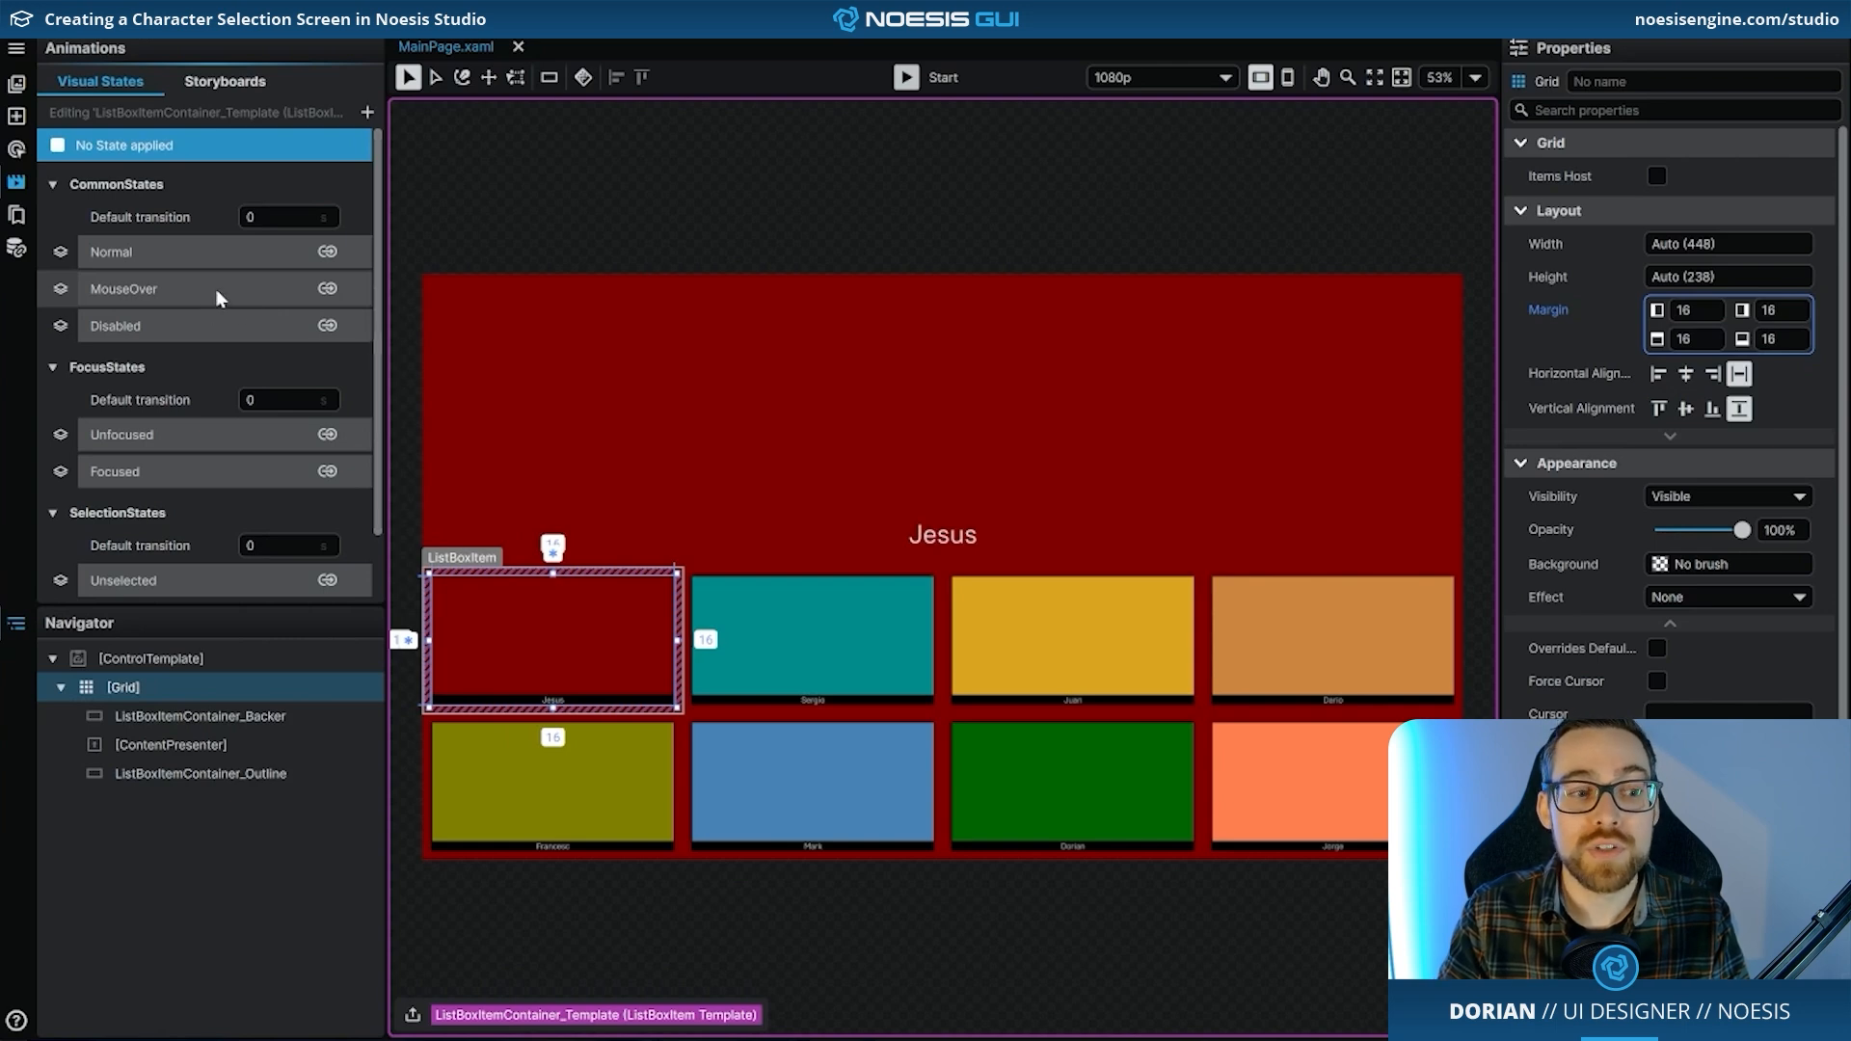
scroll(173, 540, down, 2)
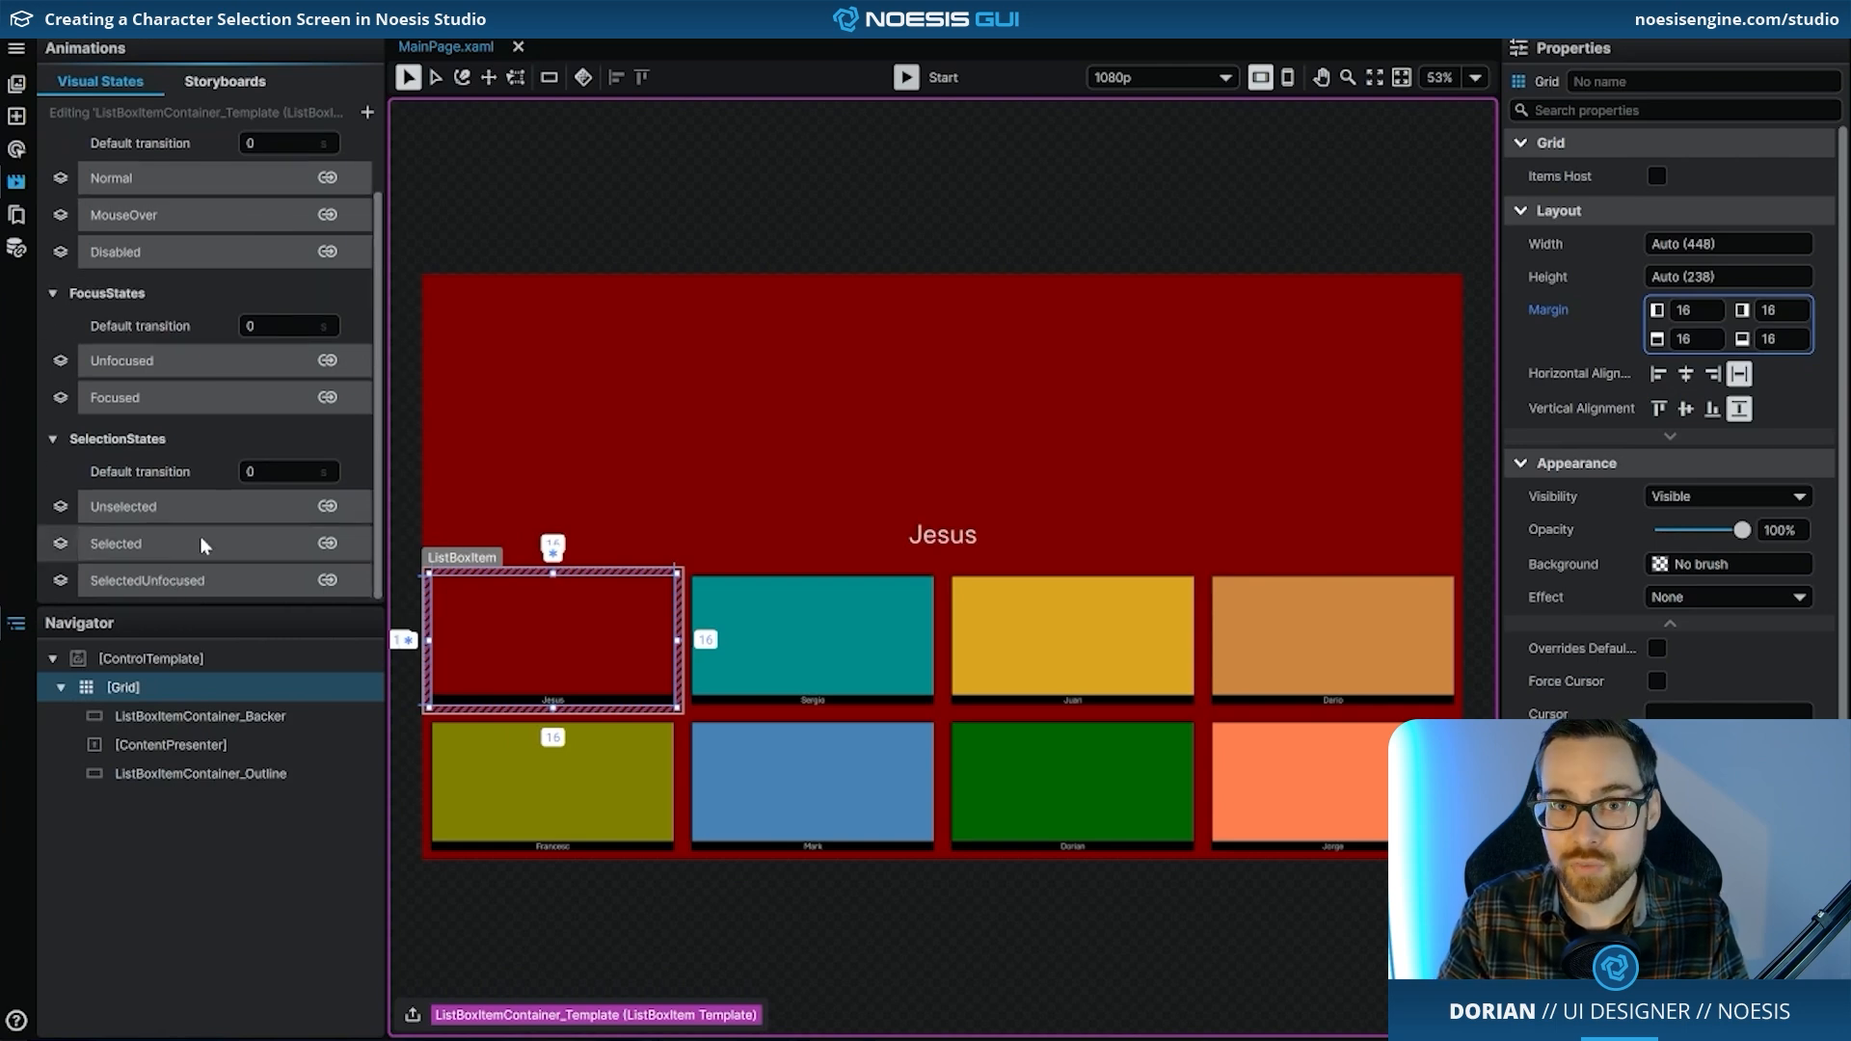
scroll(200, 536, up, 2)
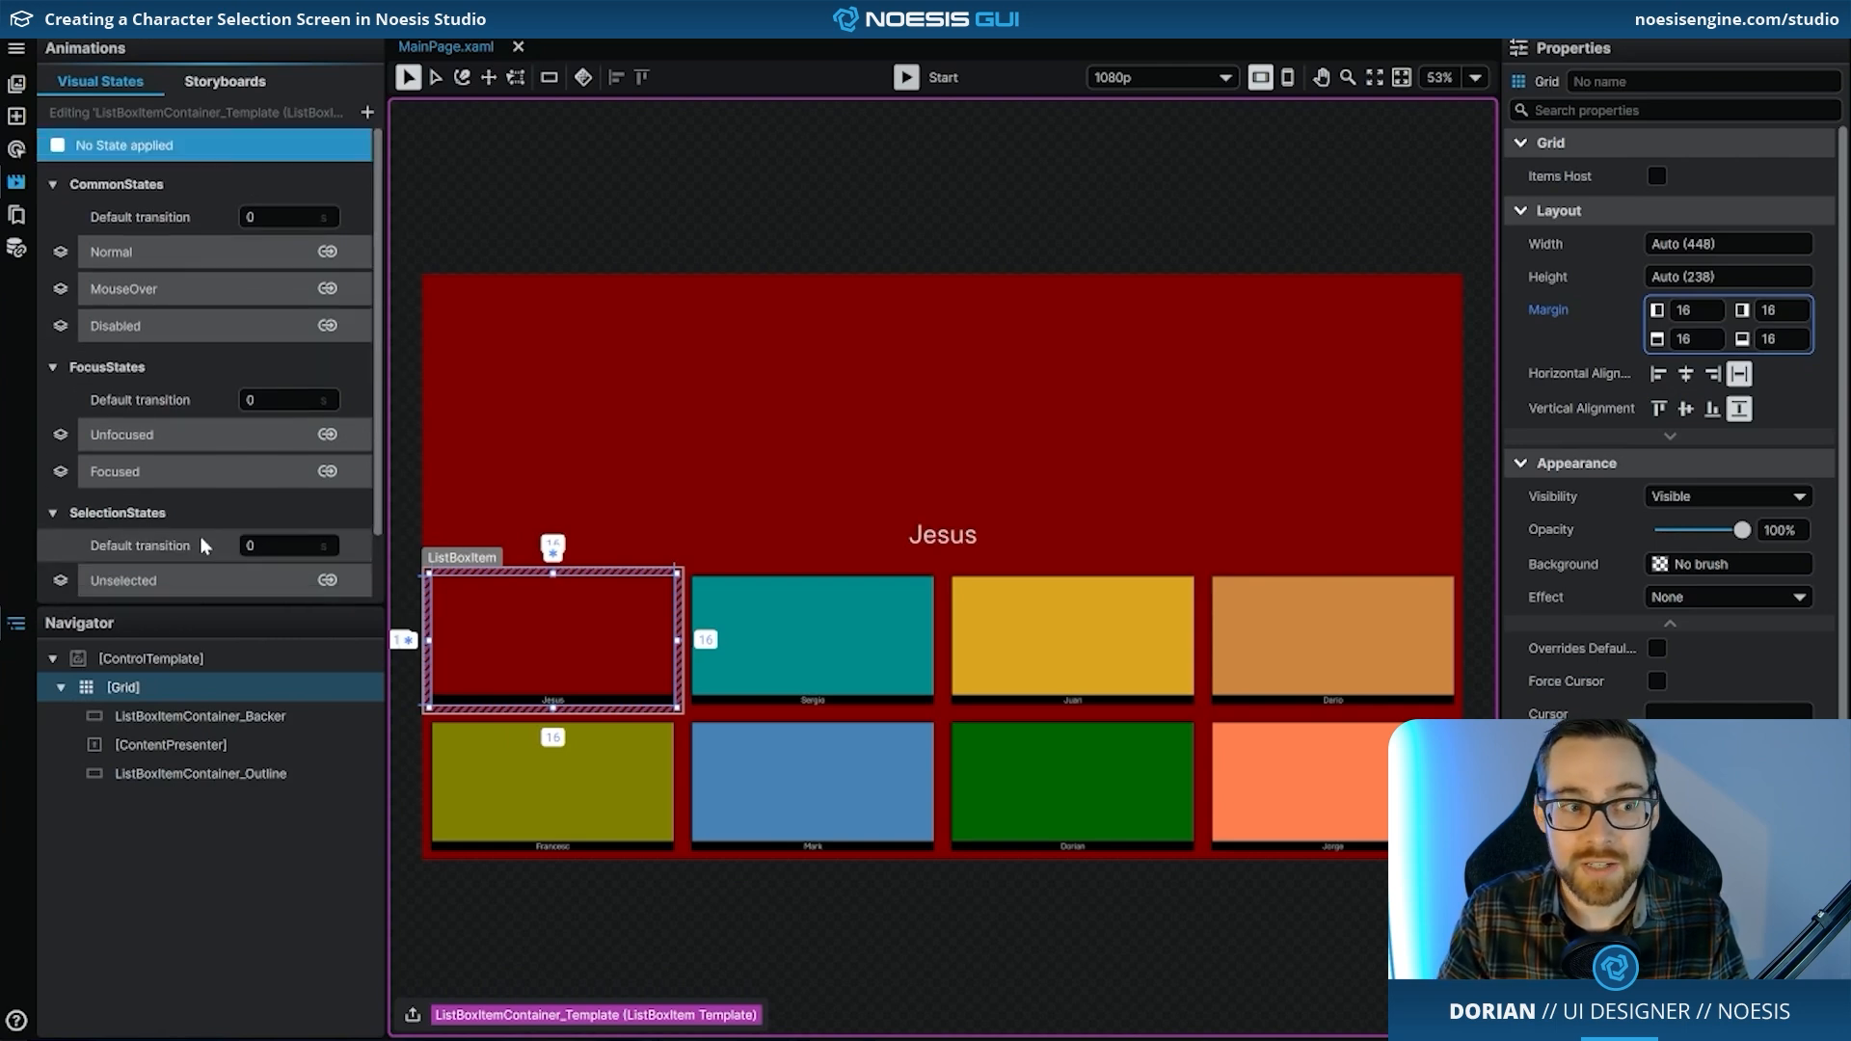
click(227, 288)
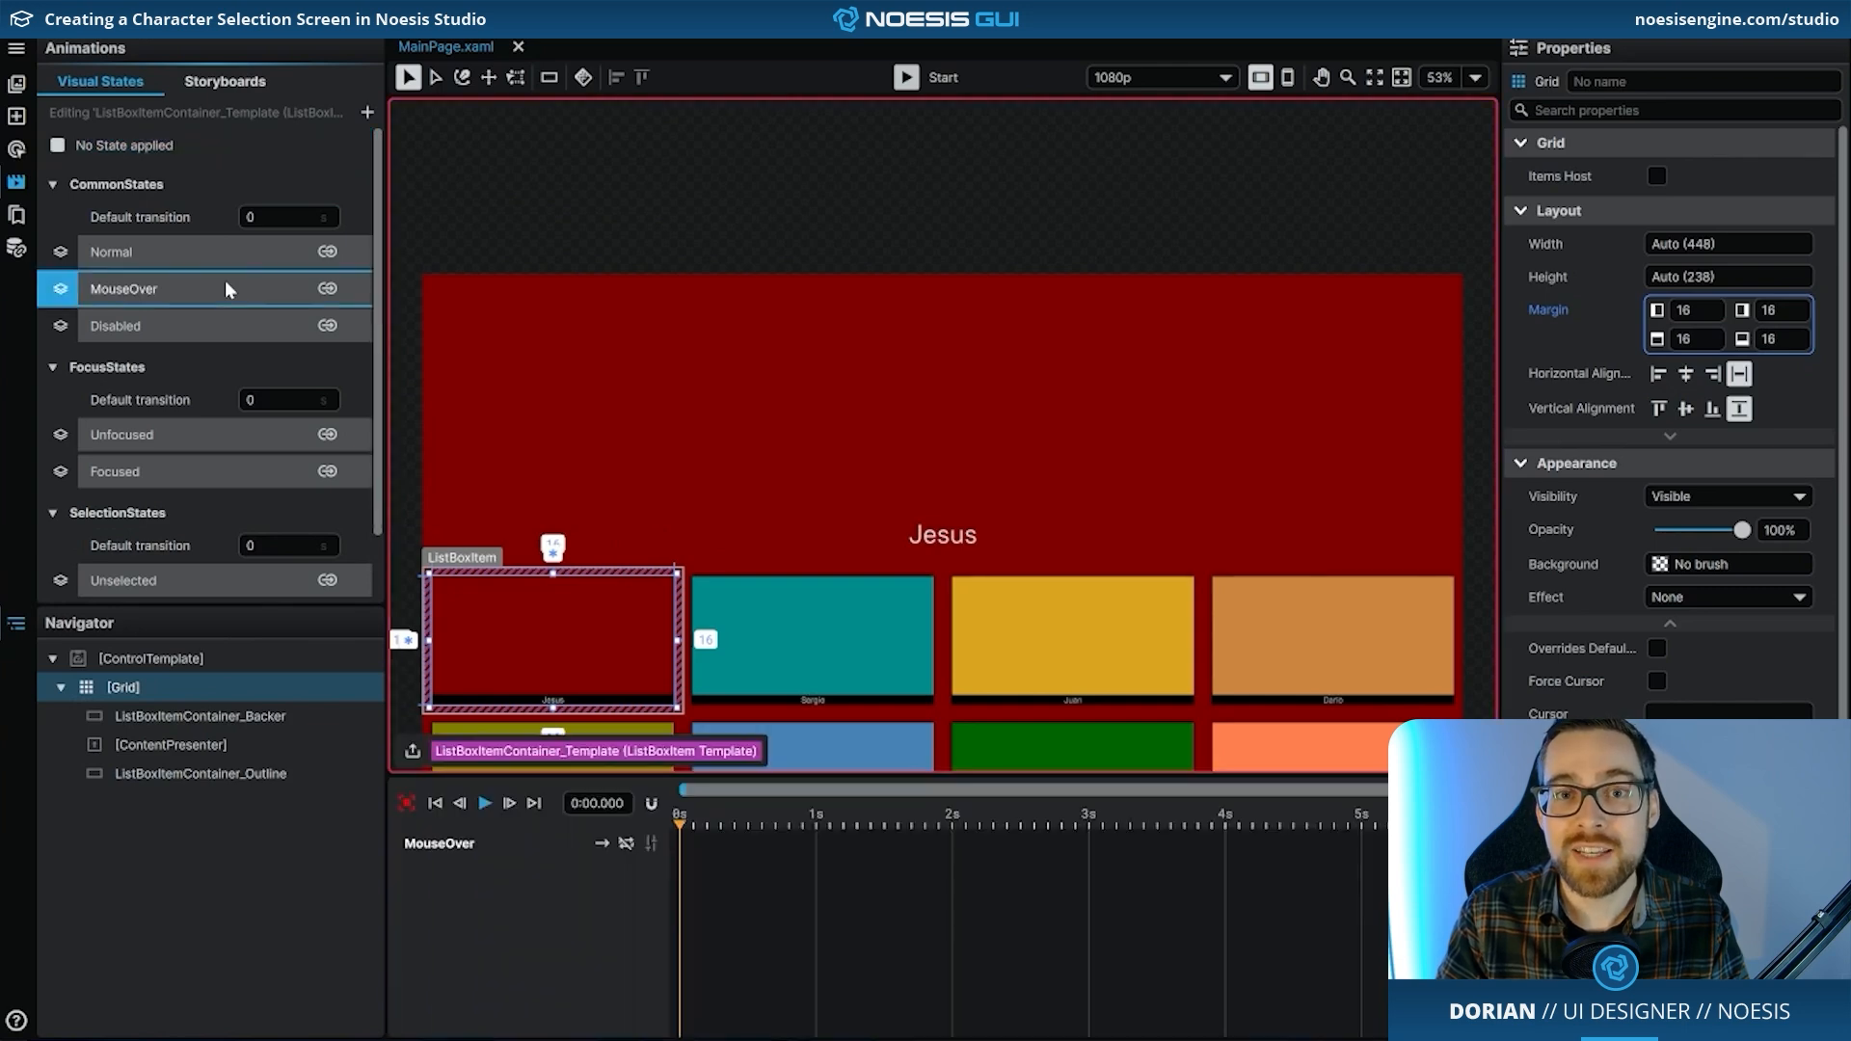
click(1401, 81)
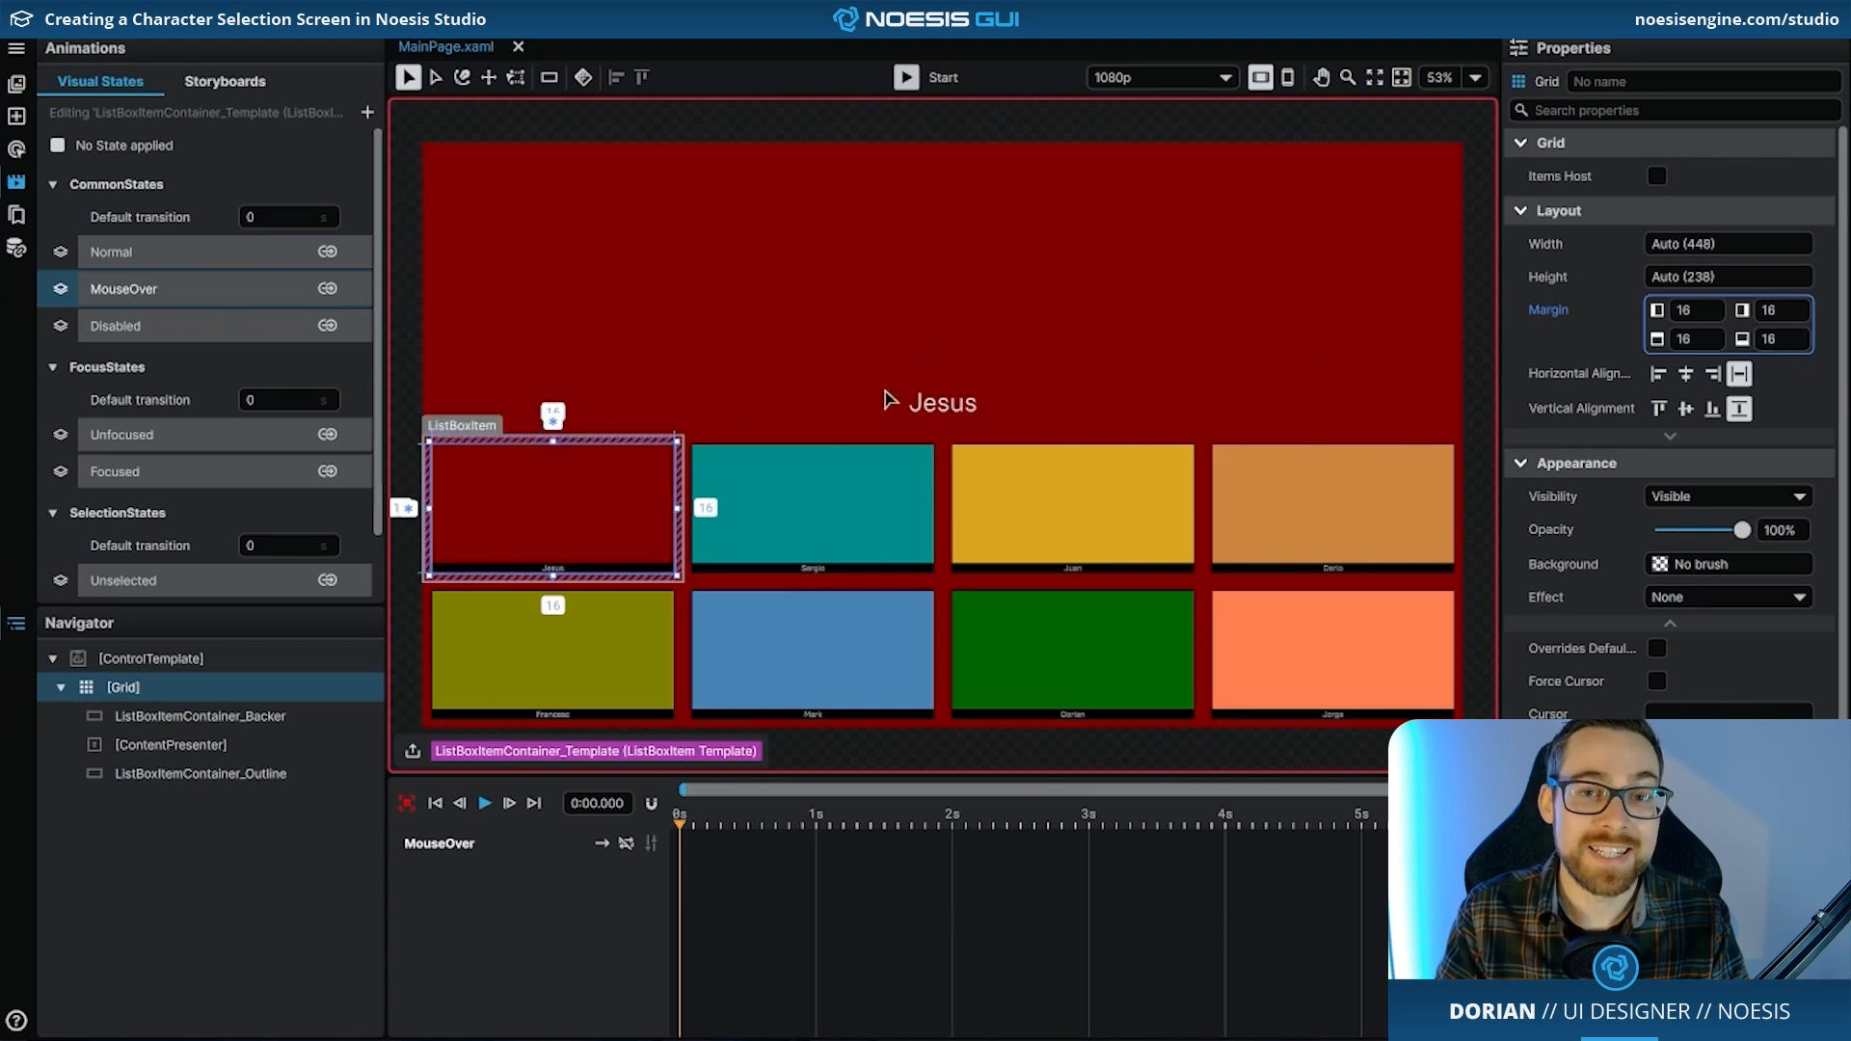
scroll(541, 529, up, 6)
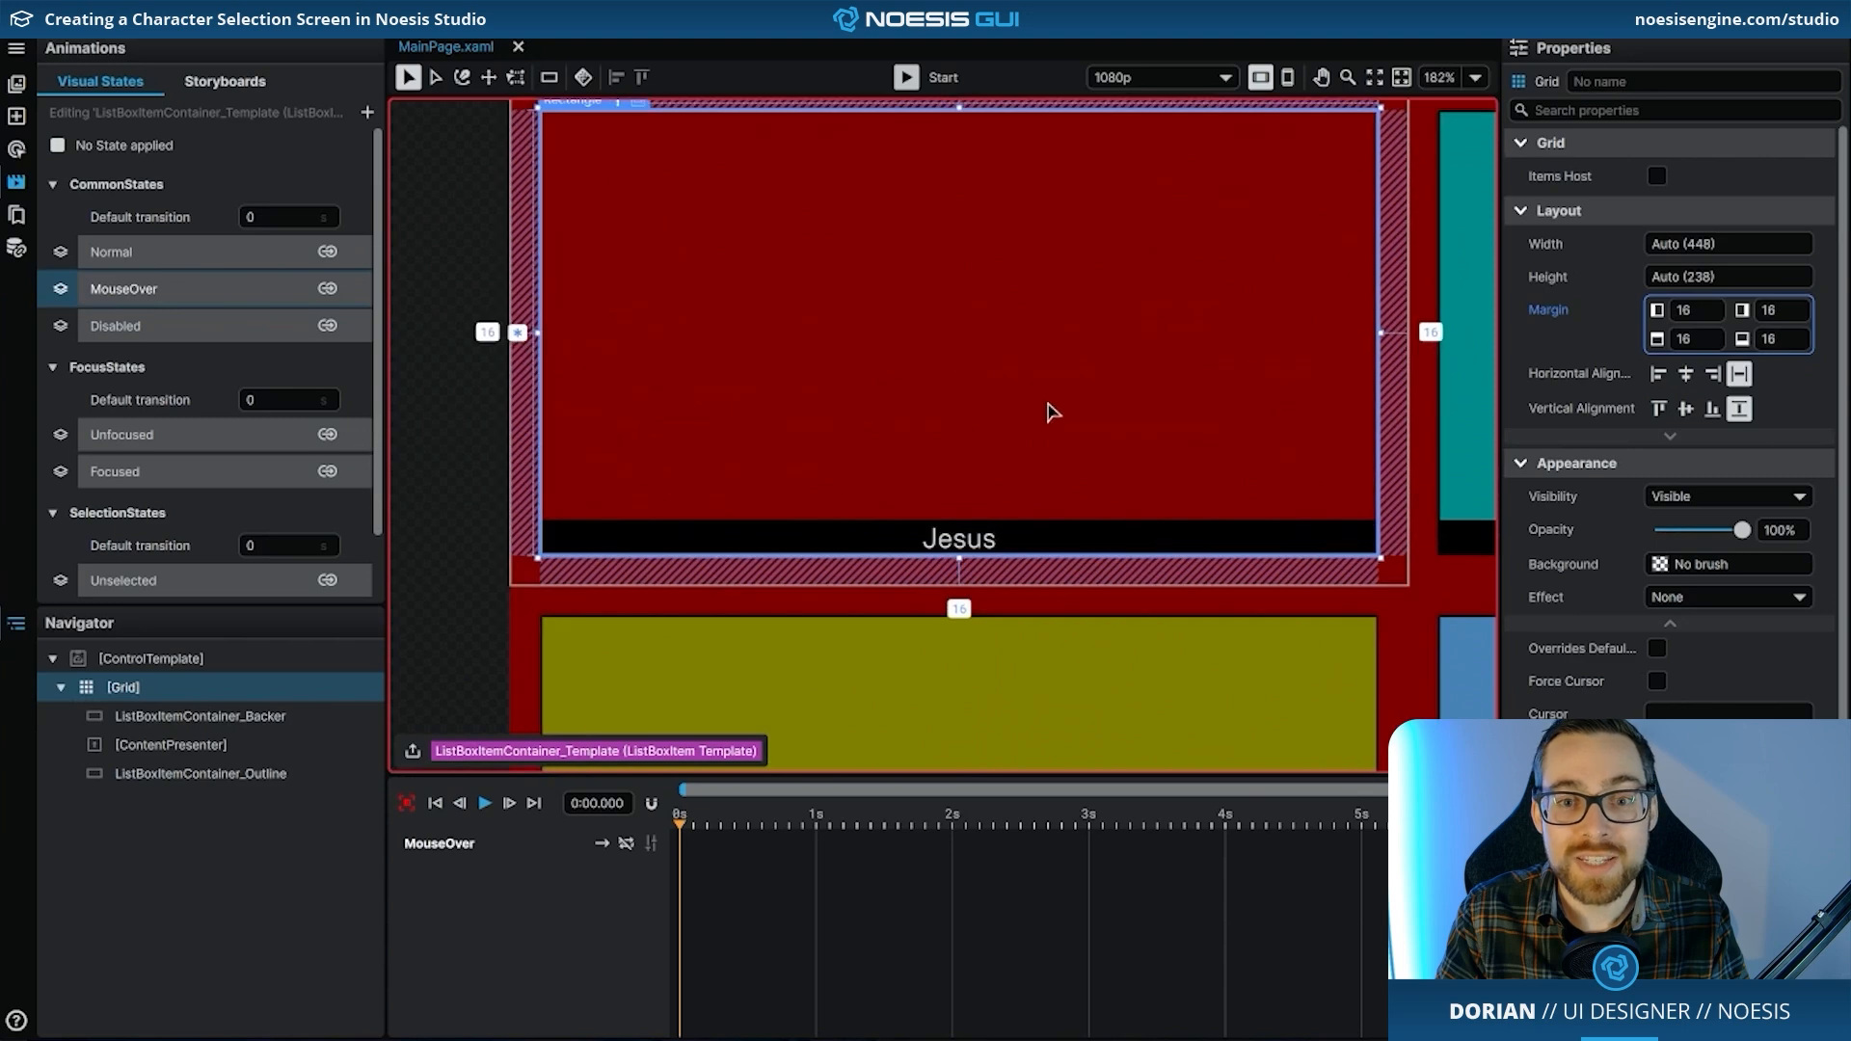
scroll(1005, 479, up, 1)
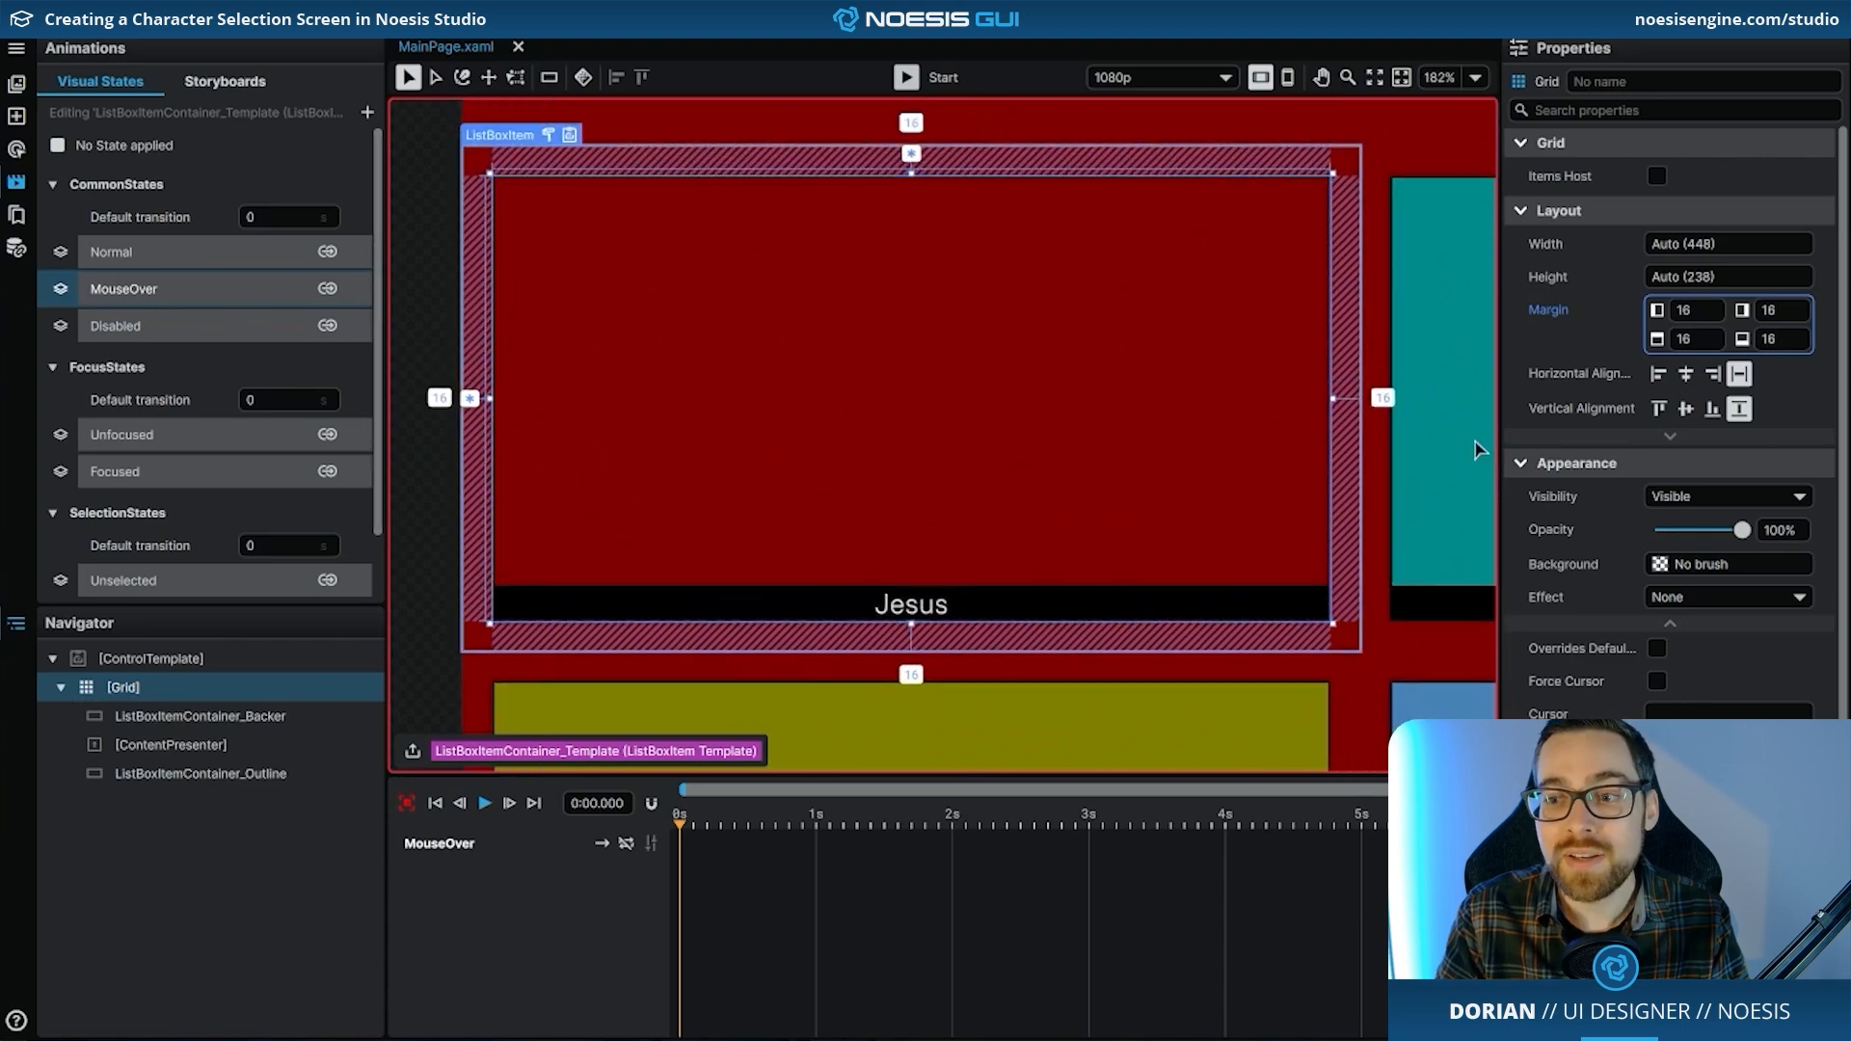
scroll(1552, 467, down, 3)
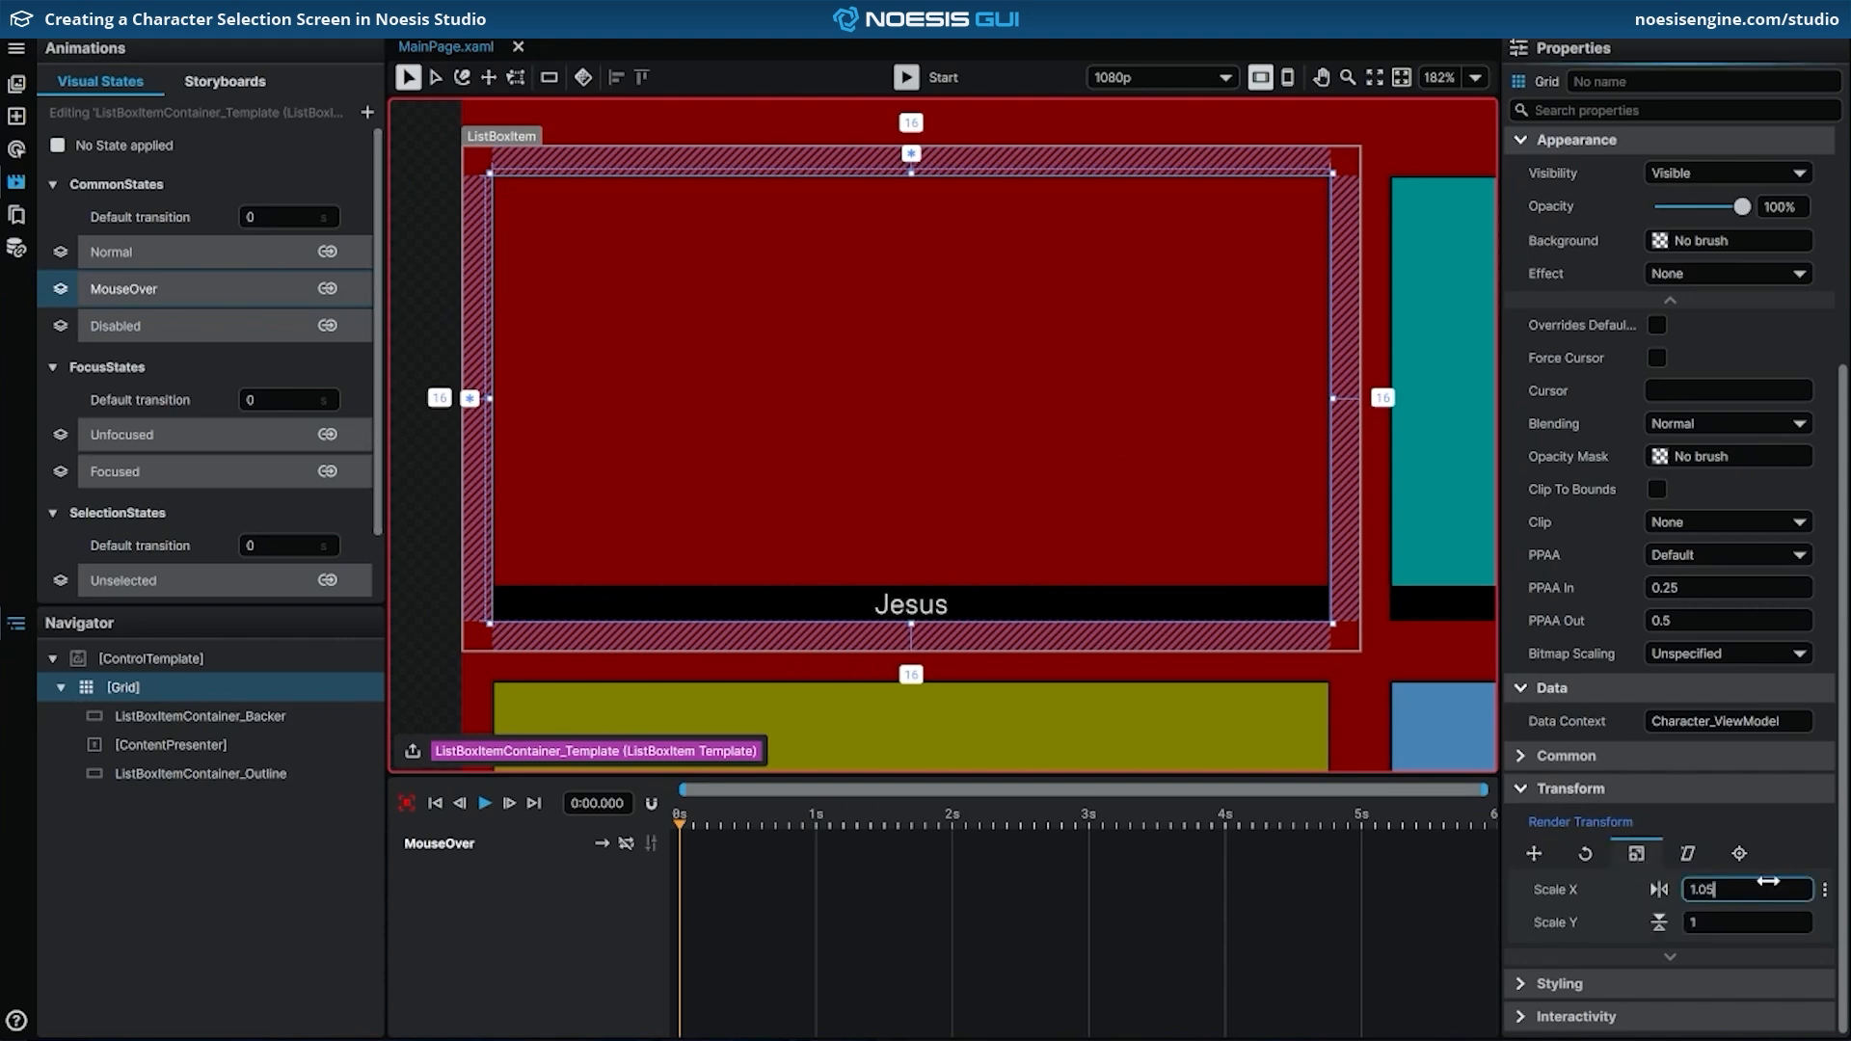
key(Tab)
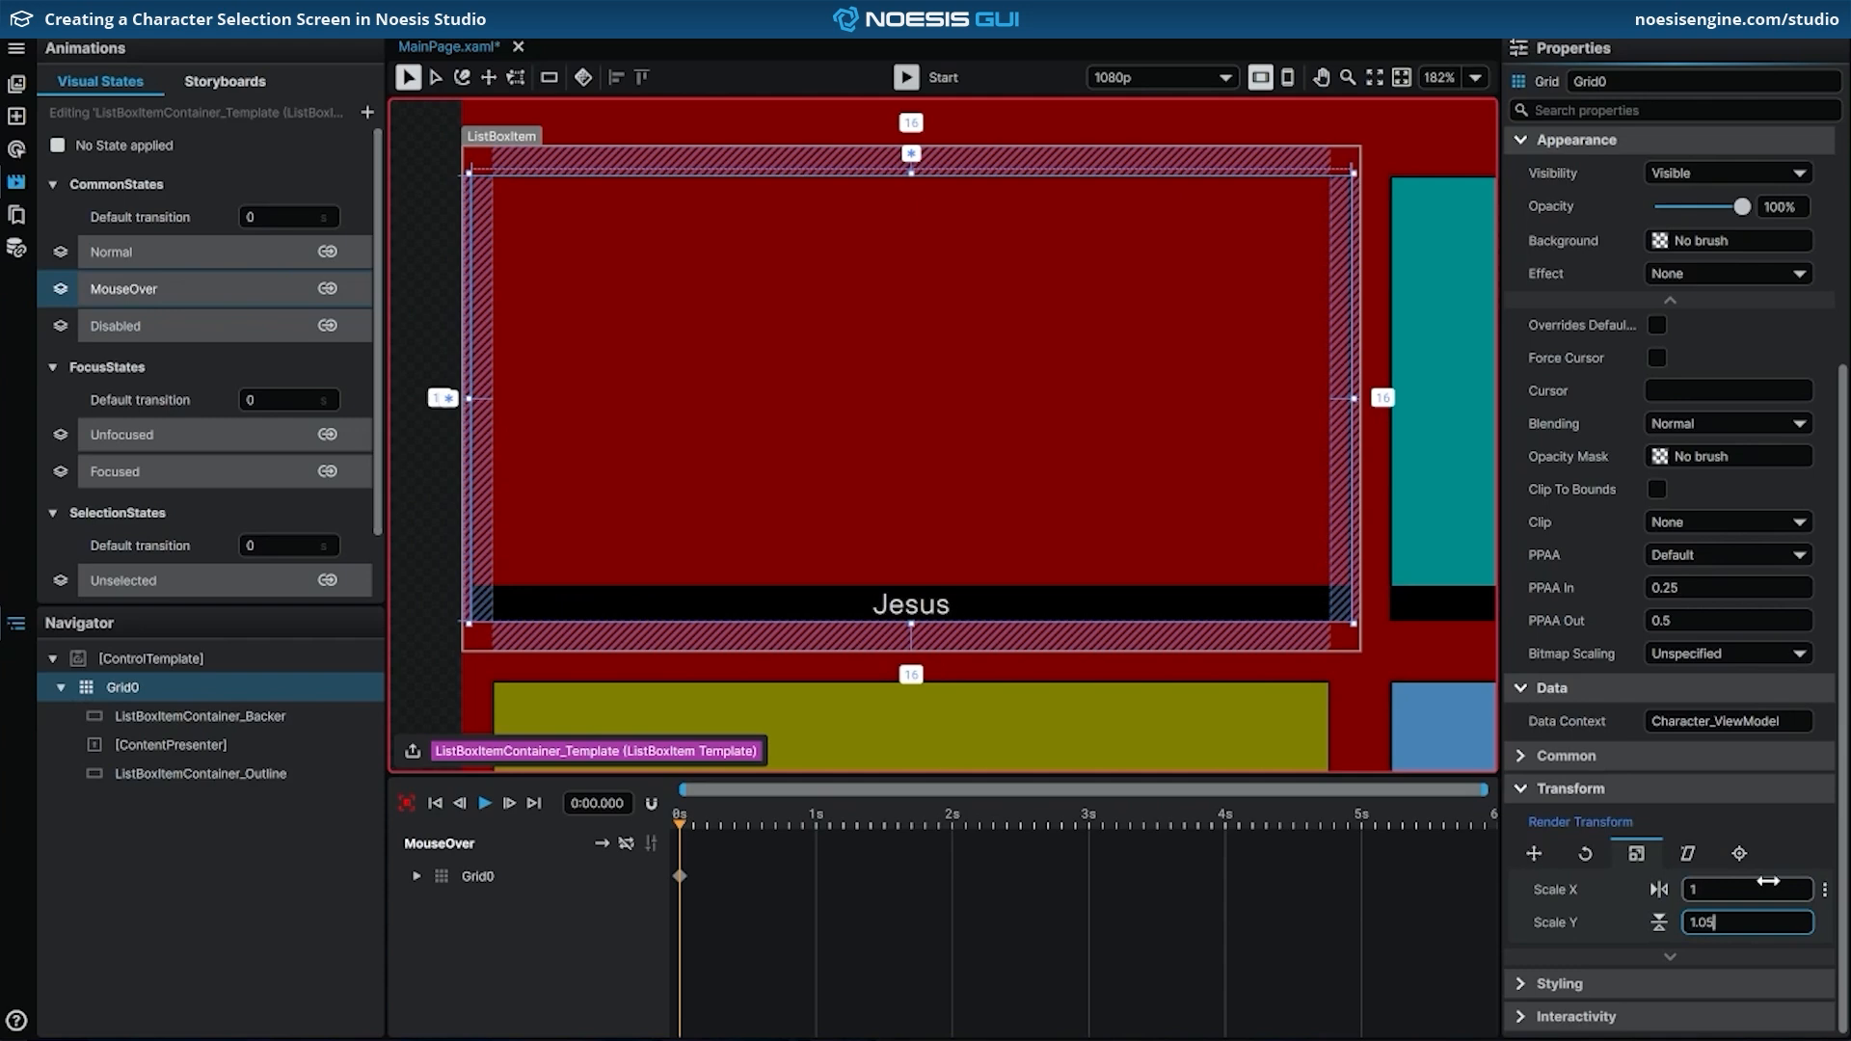
key(Return)
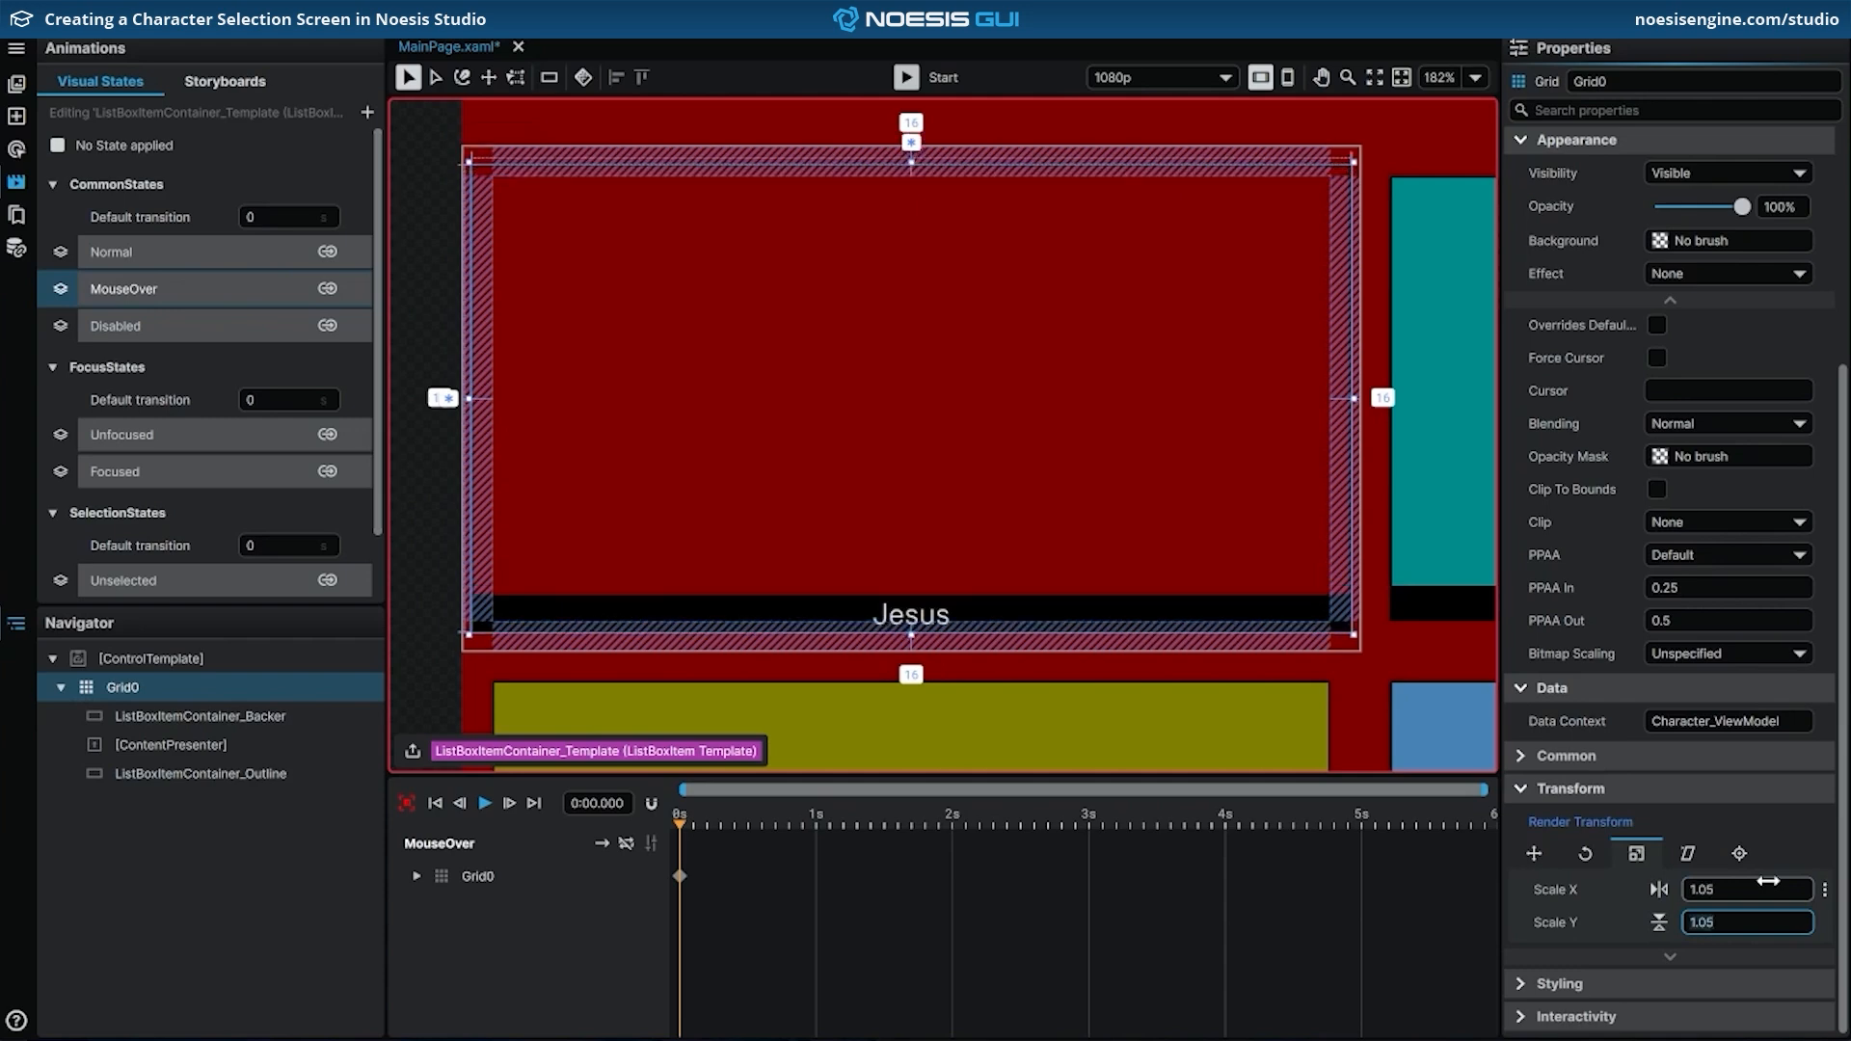
- Compare the item container template with no state applied against its MouseOver state
click(212, 149)
click(243, 286)
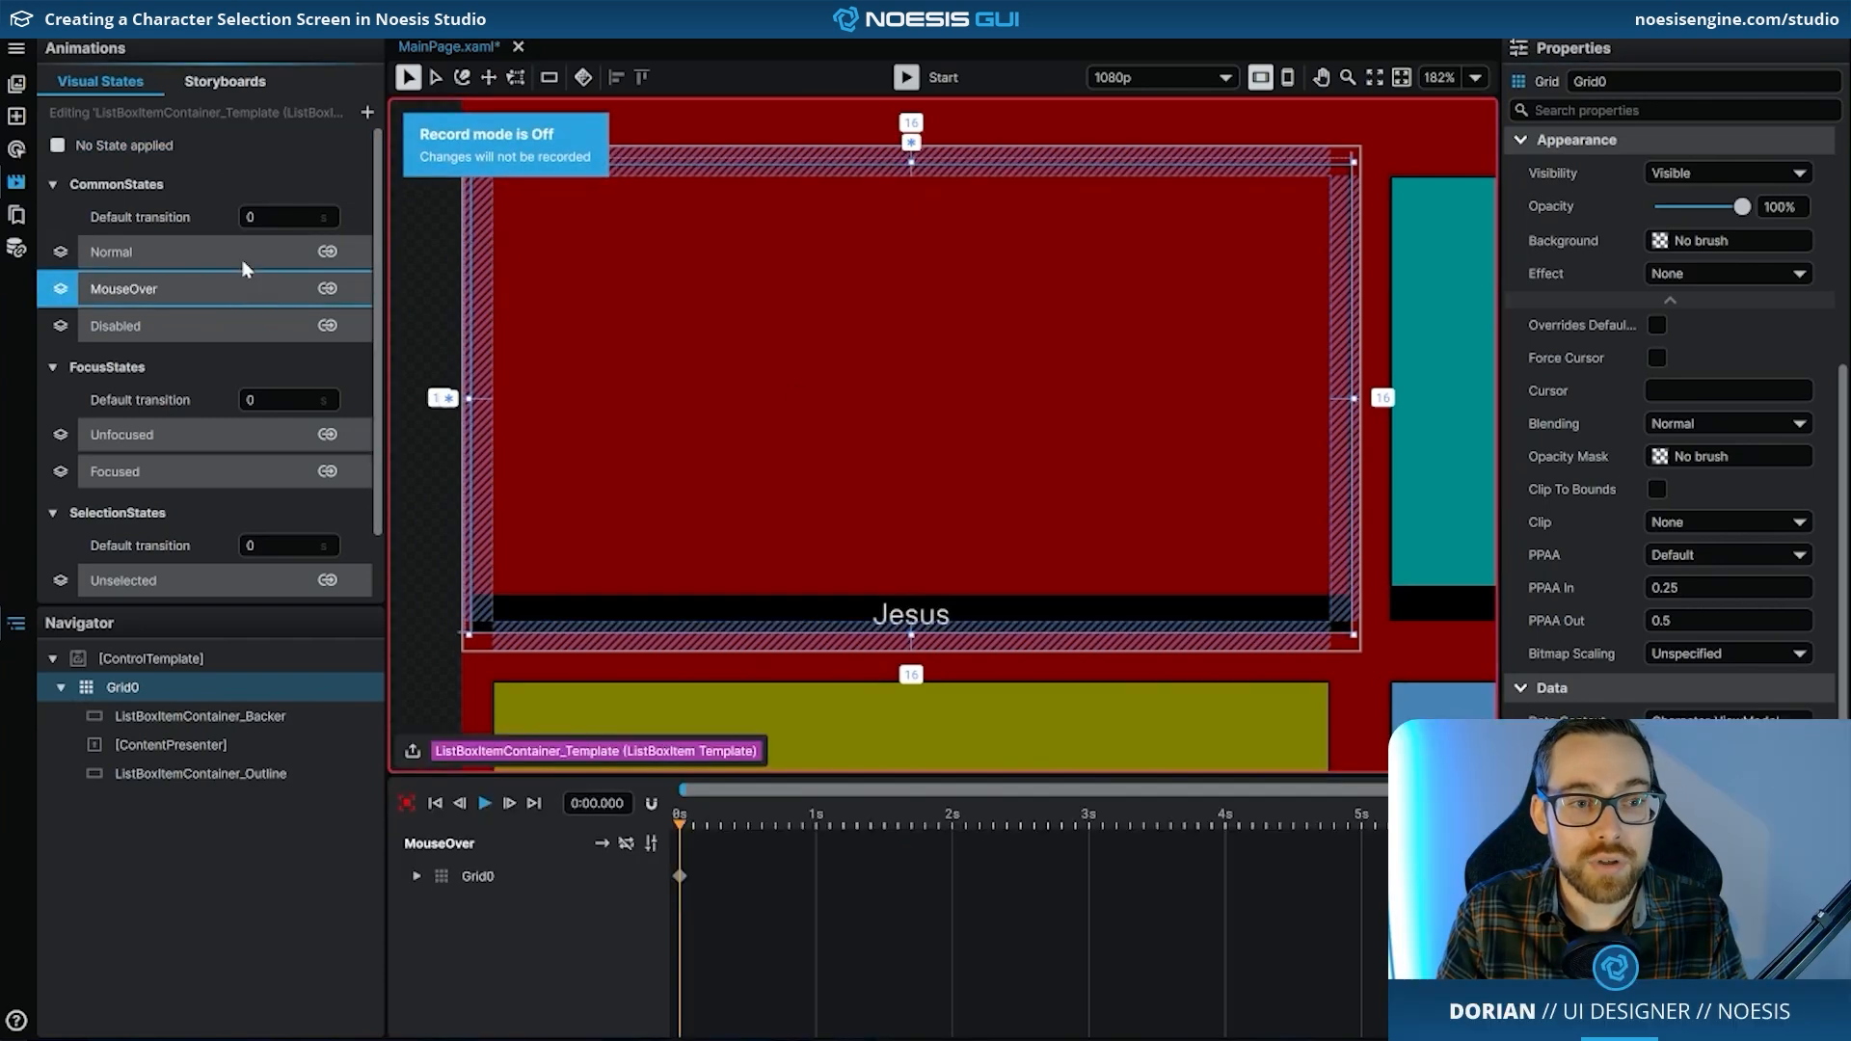
click(230, 145)
click(235, 287)
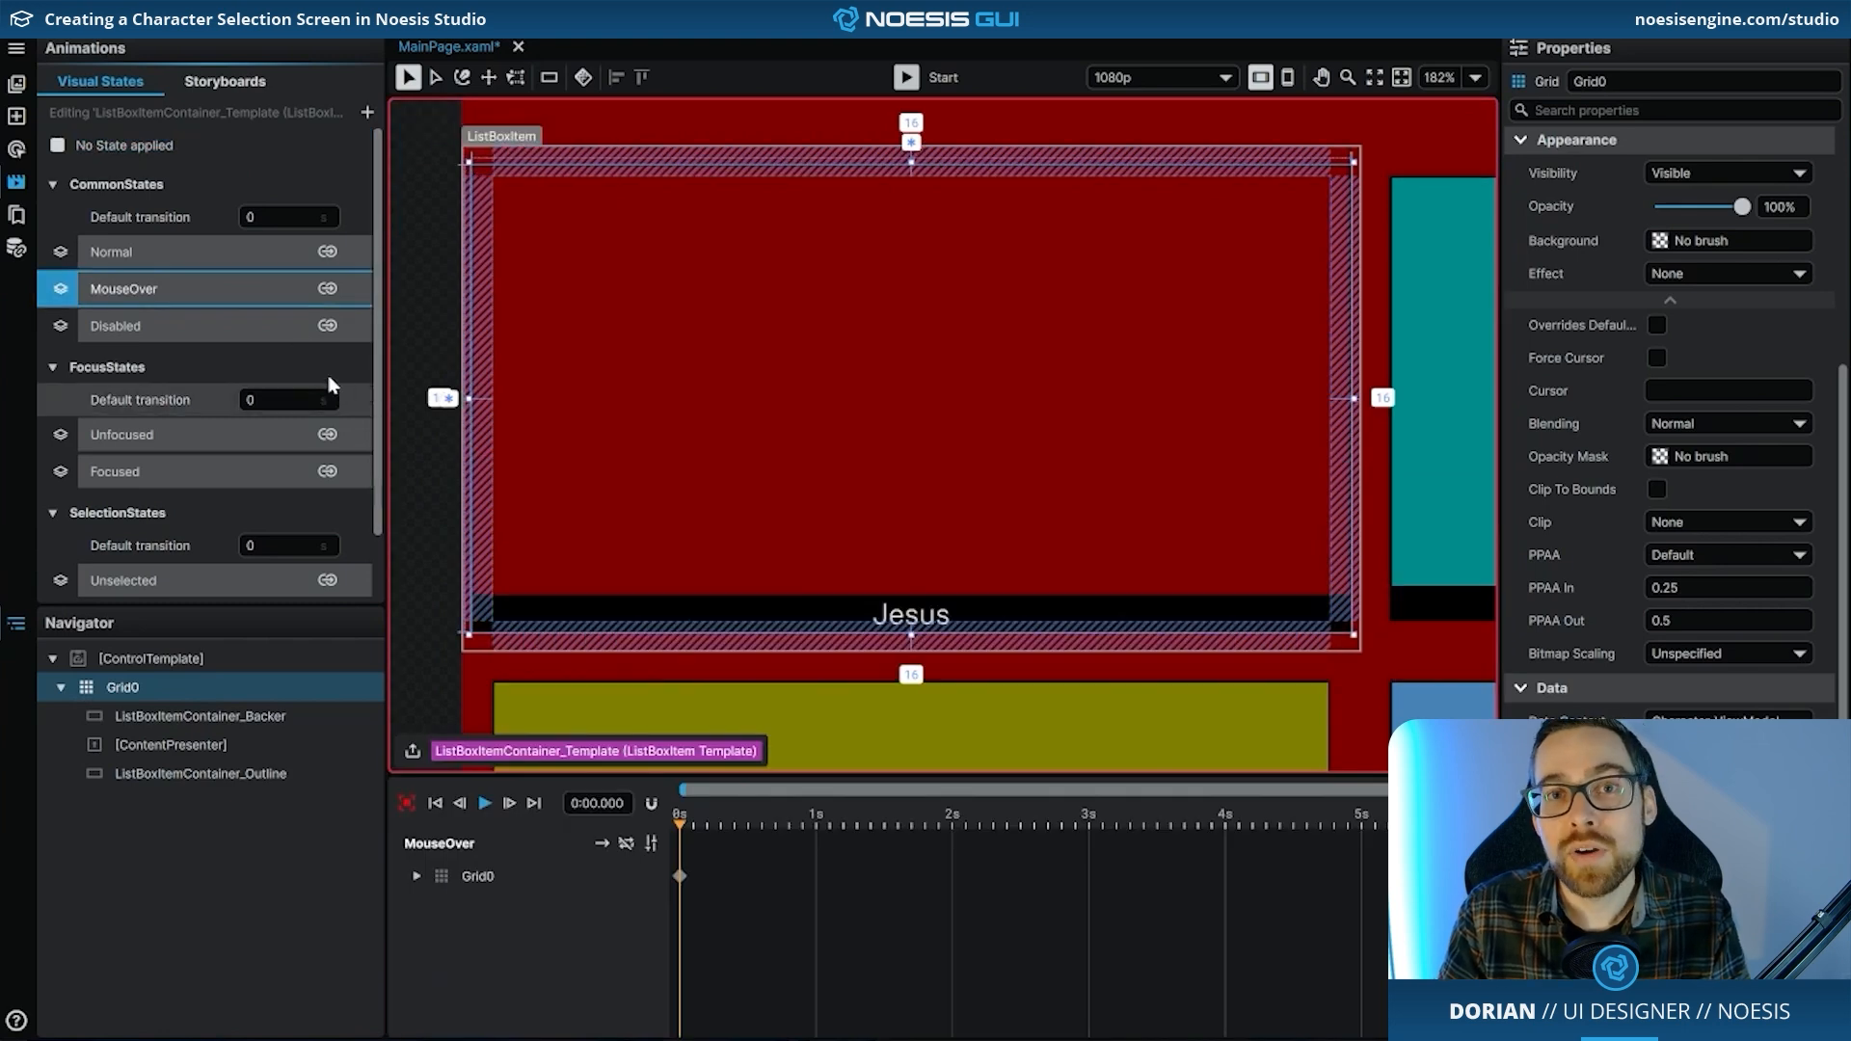
- In the Selected state, give ListBoxItemContainer_Outline a solid white stroke (#FFFFFFFF) with a thickness of 8
scroll(308, 424, down, 1)
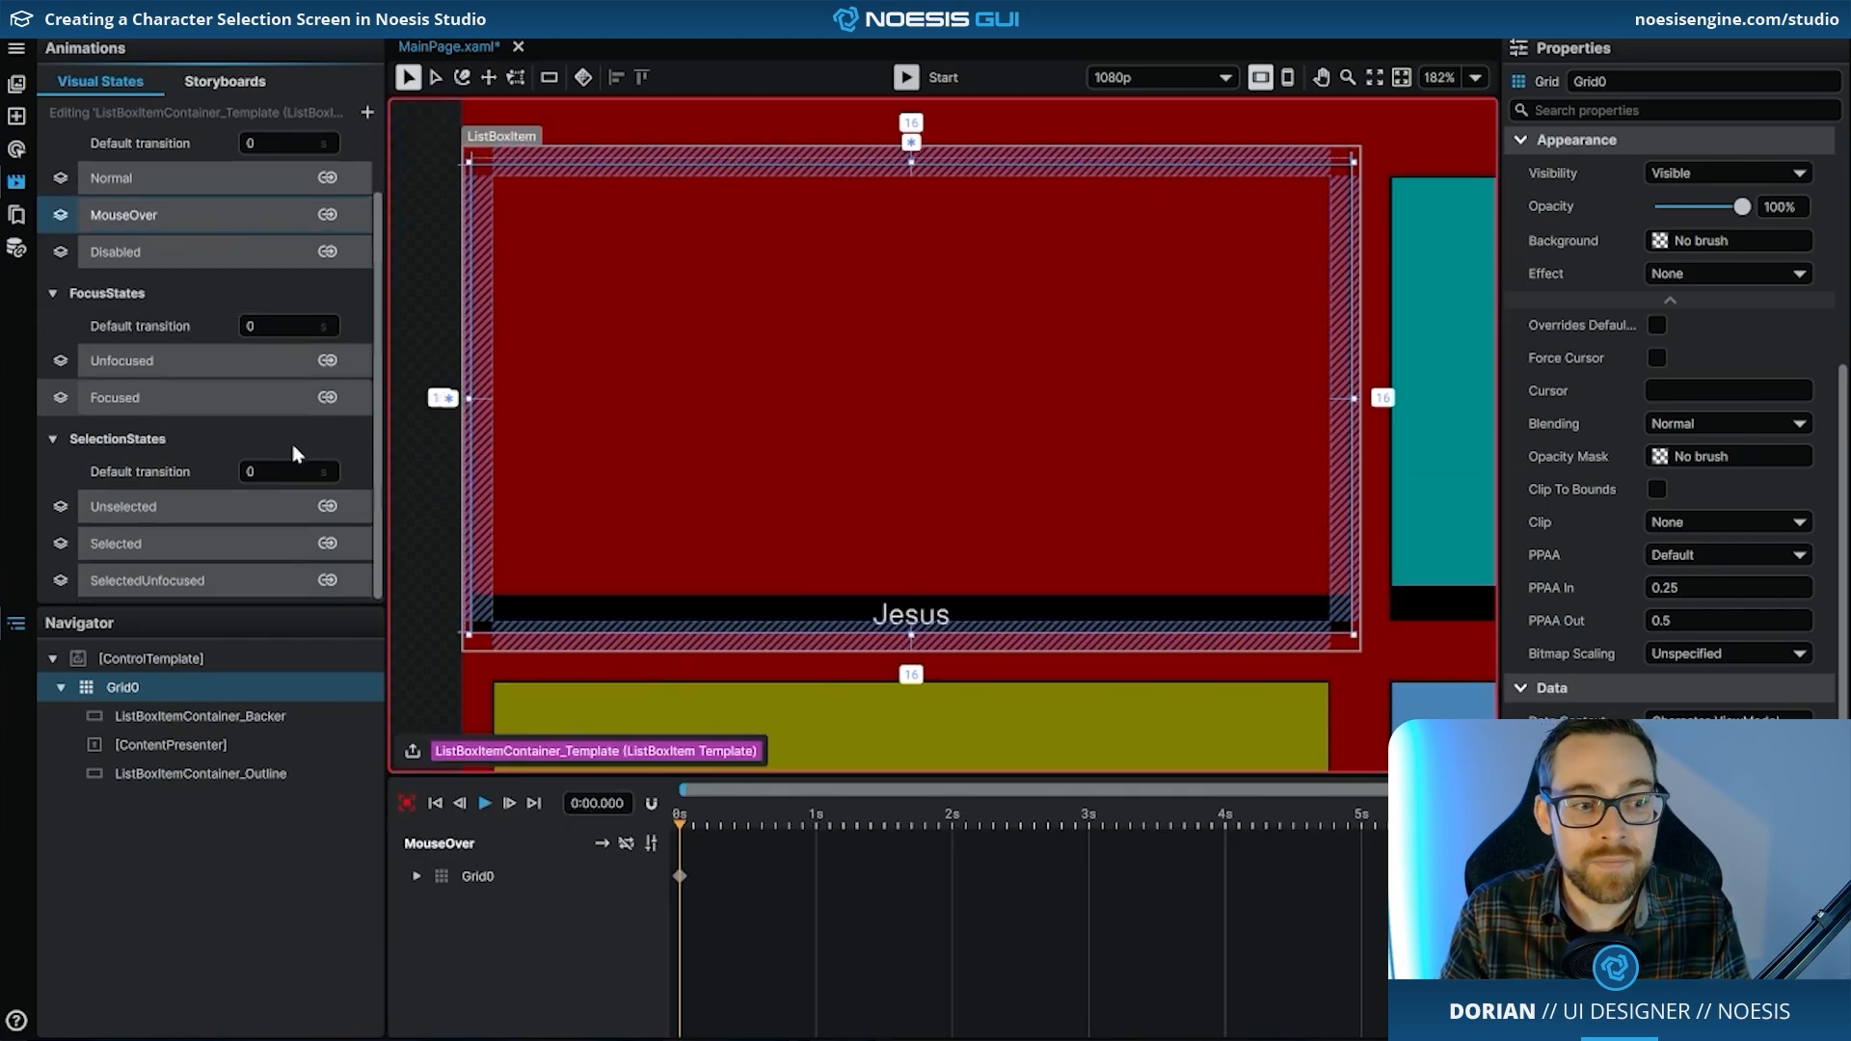
click(199, 544)
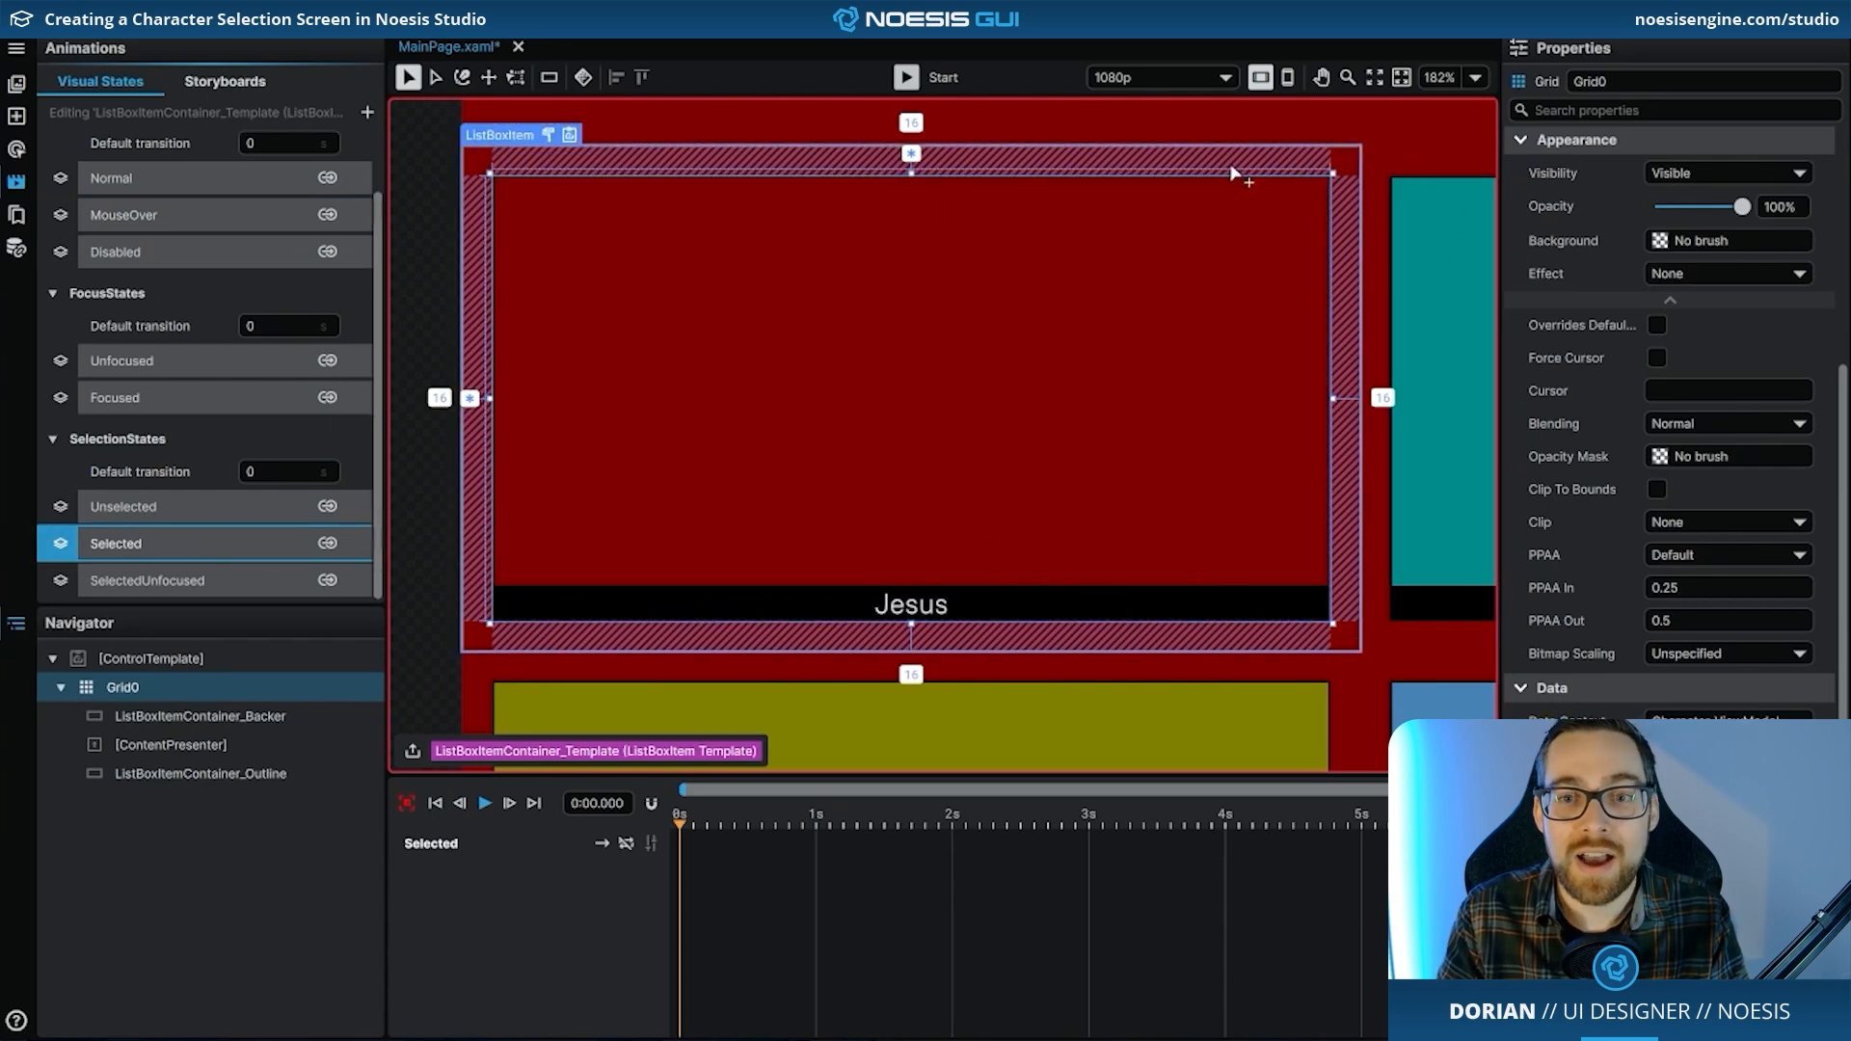
click(190, 777)
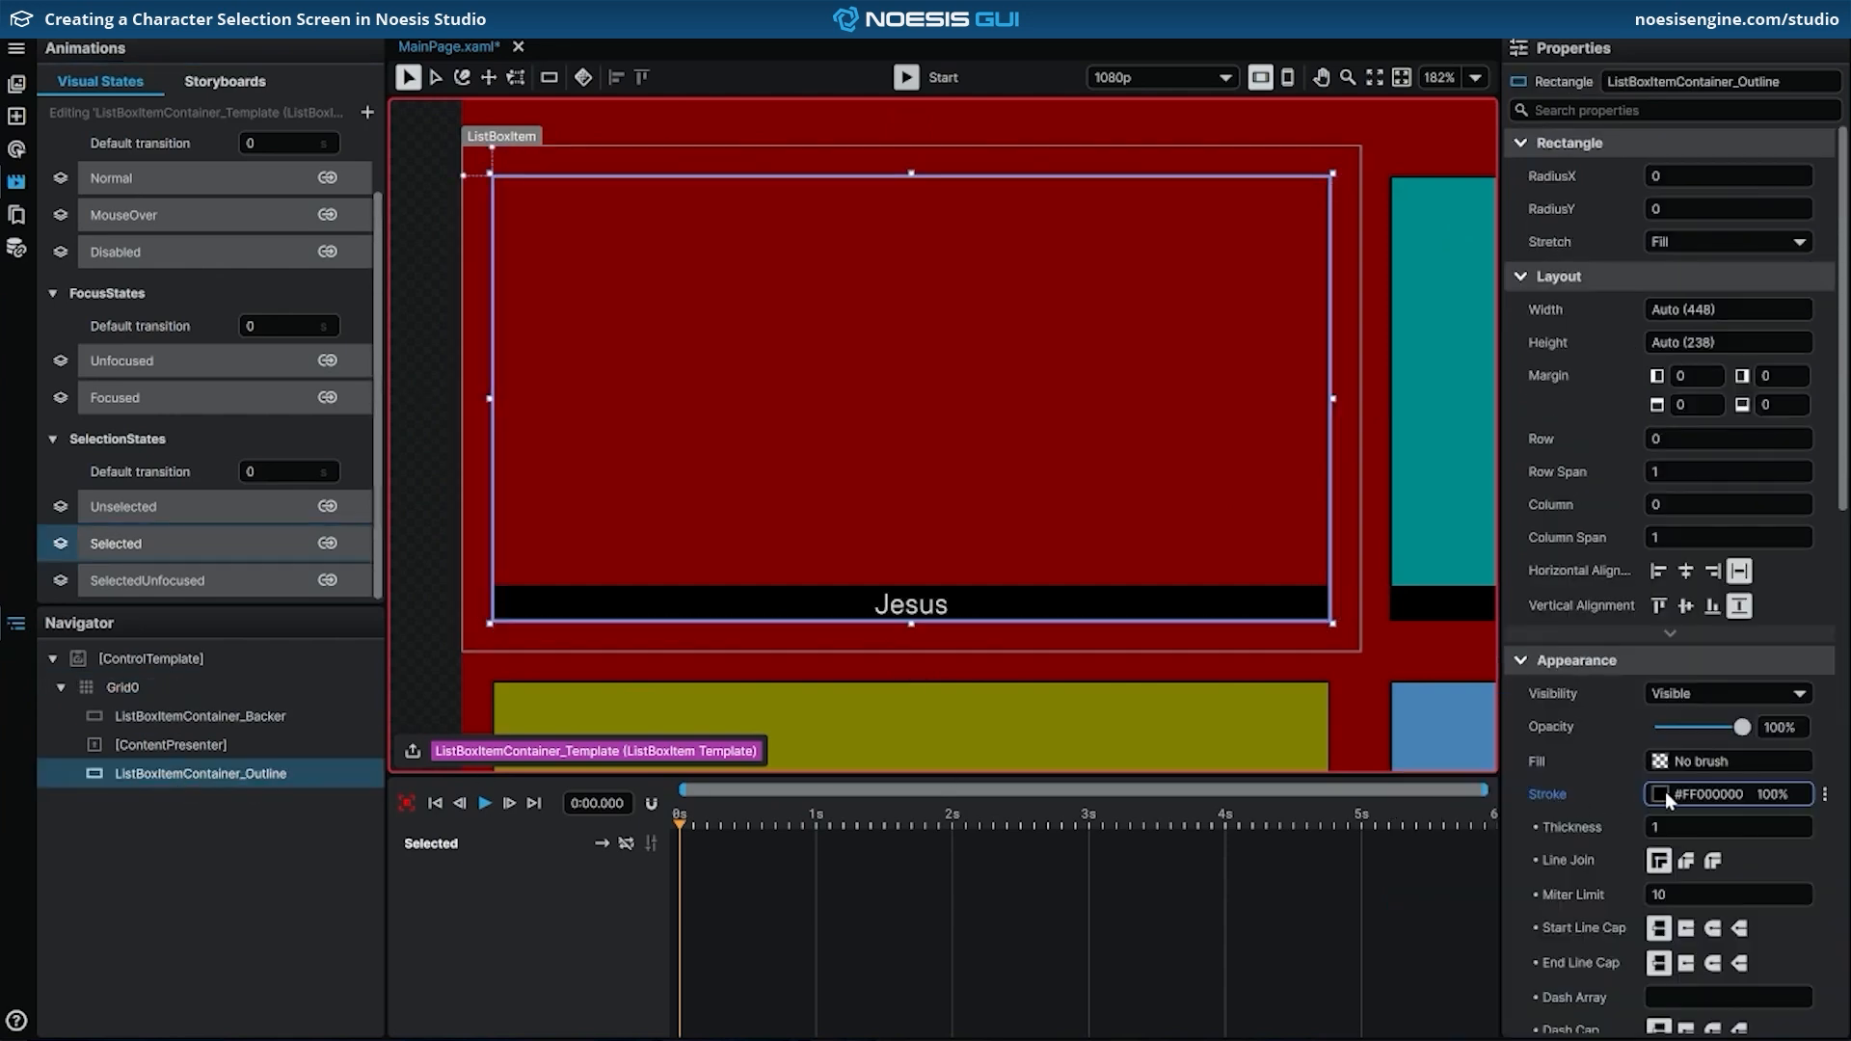
click(1661, 795)
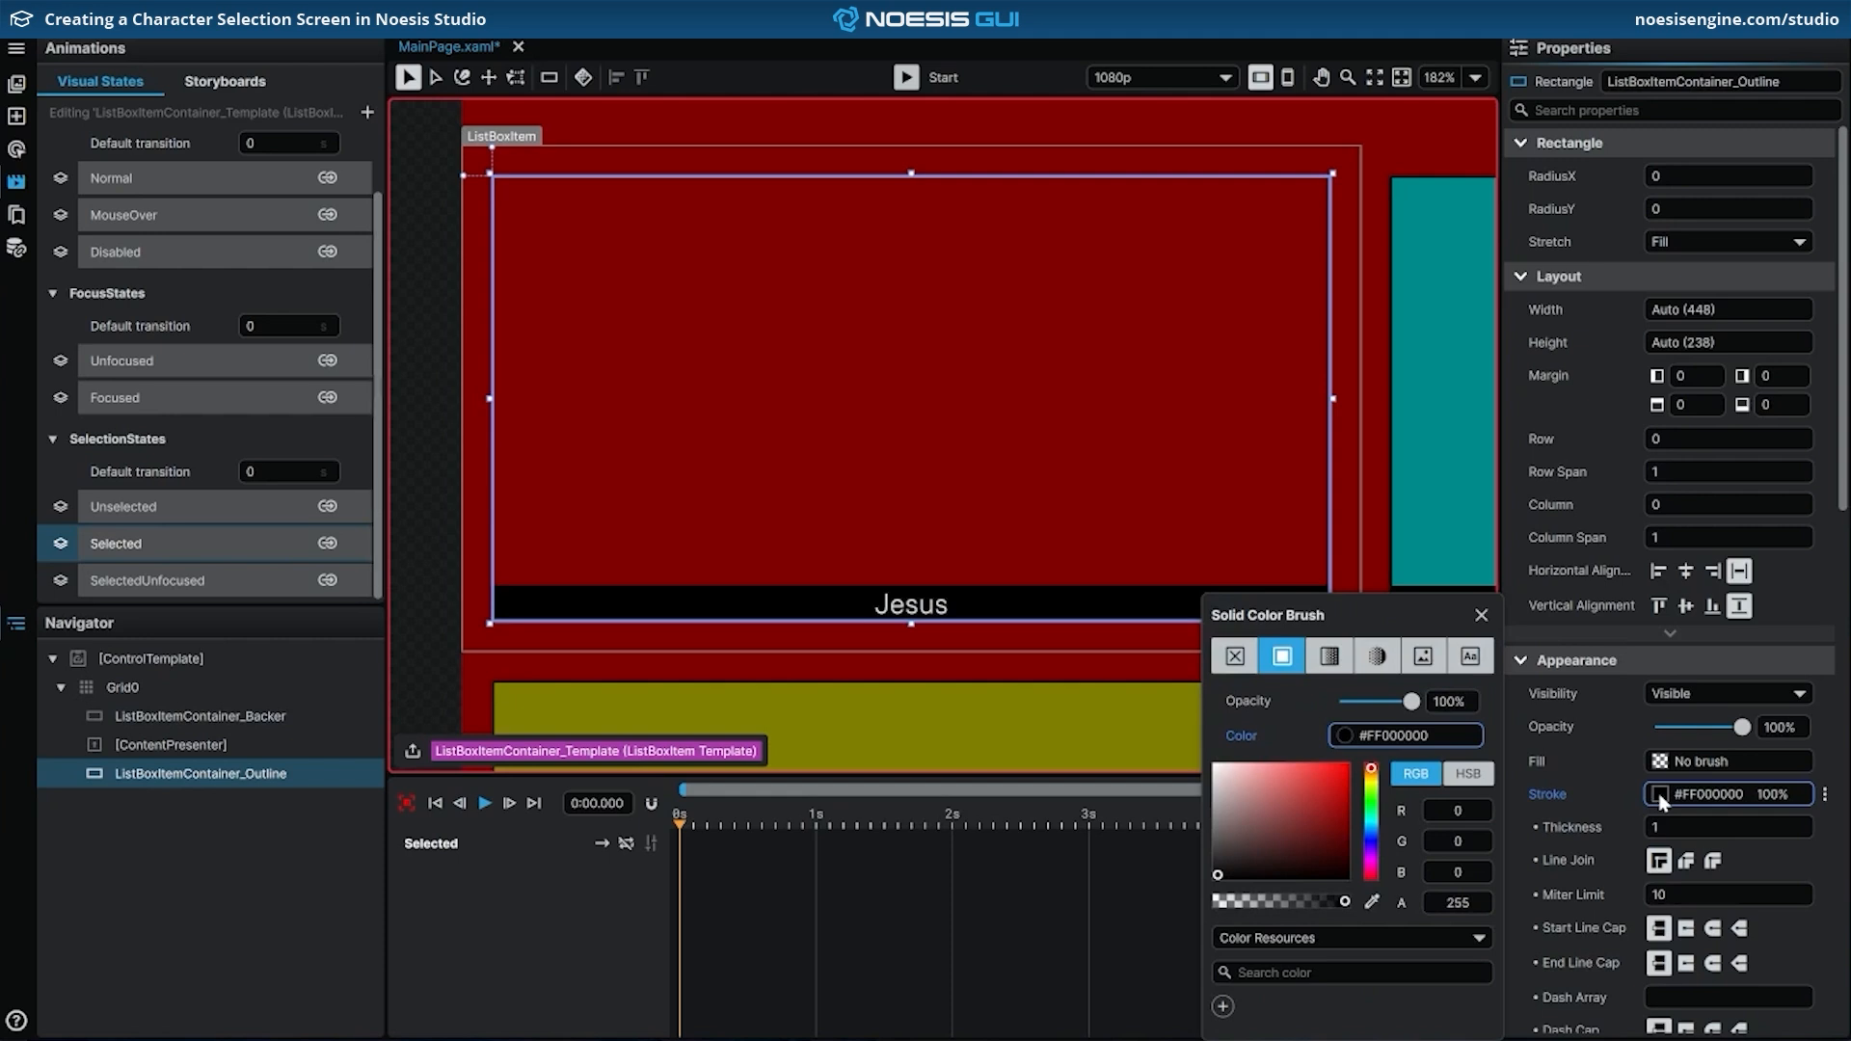
mouse_move(1297, 818)
mouse_down()
mouse_move(1244, 802)
mouse_move(1133, 657)
mouse_up()
click(1481, 616)
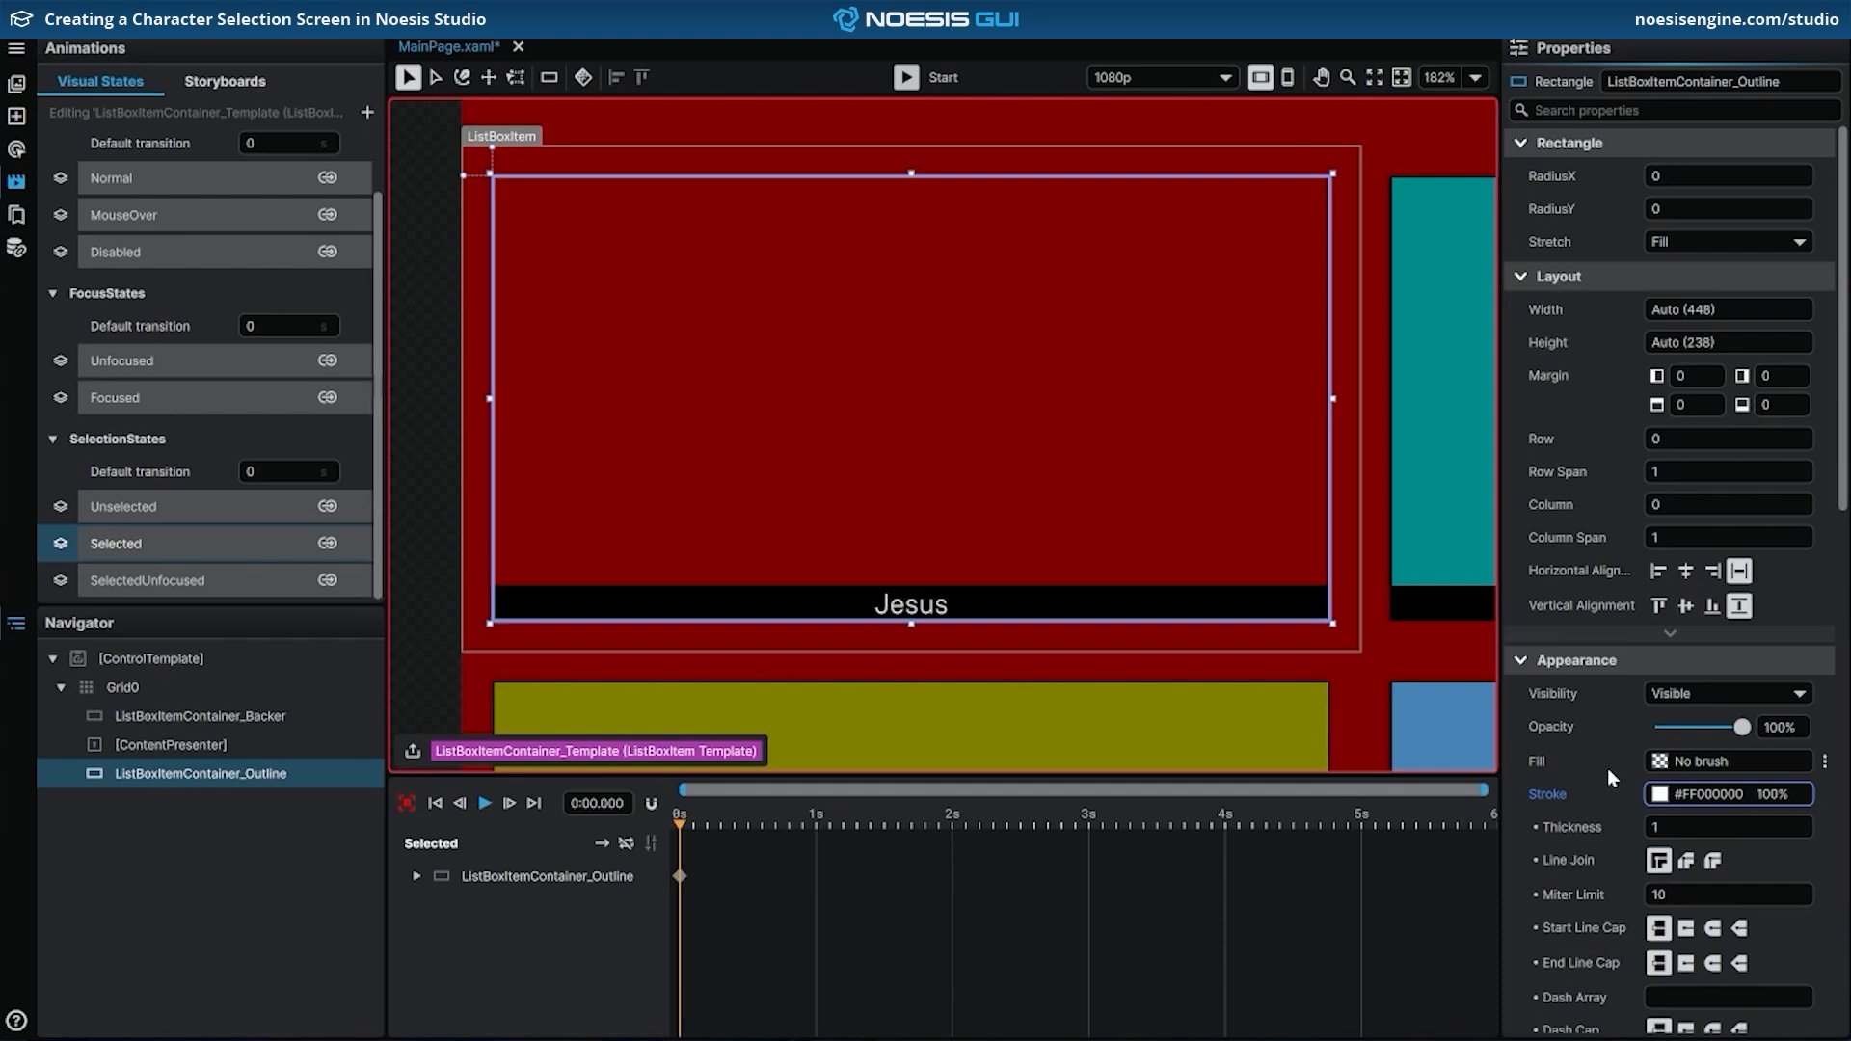
scroll(1606, 762, down, 1)
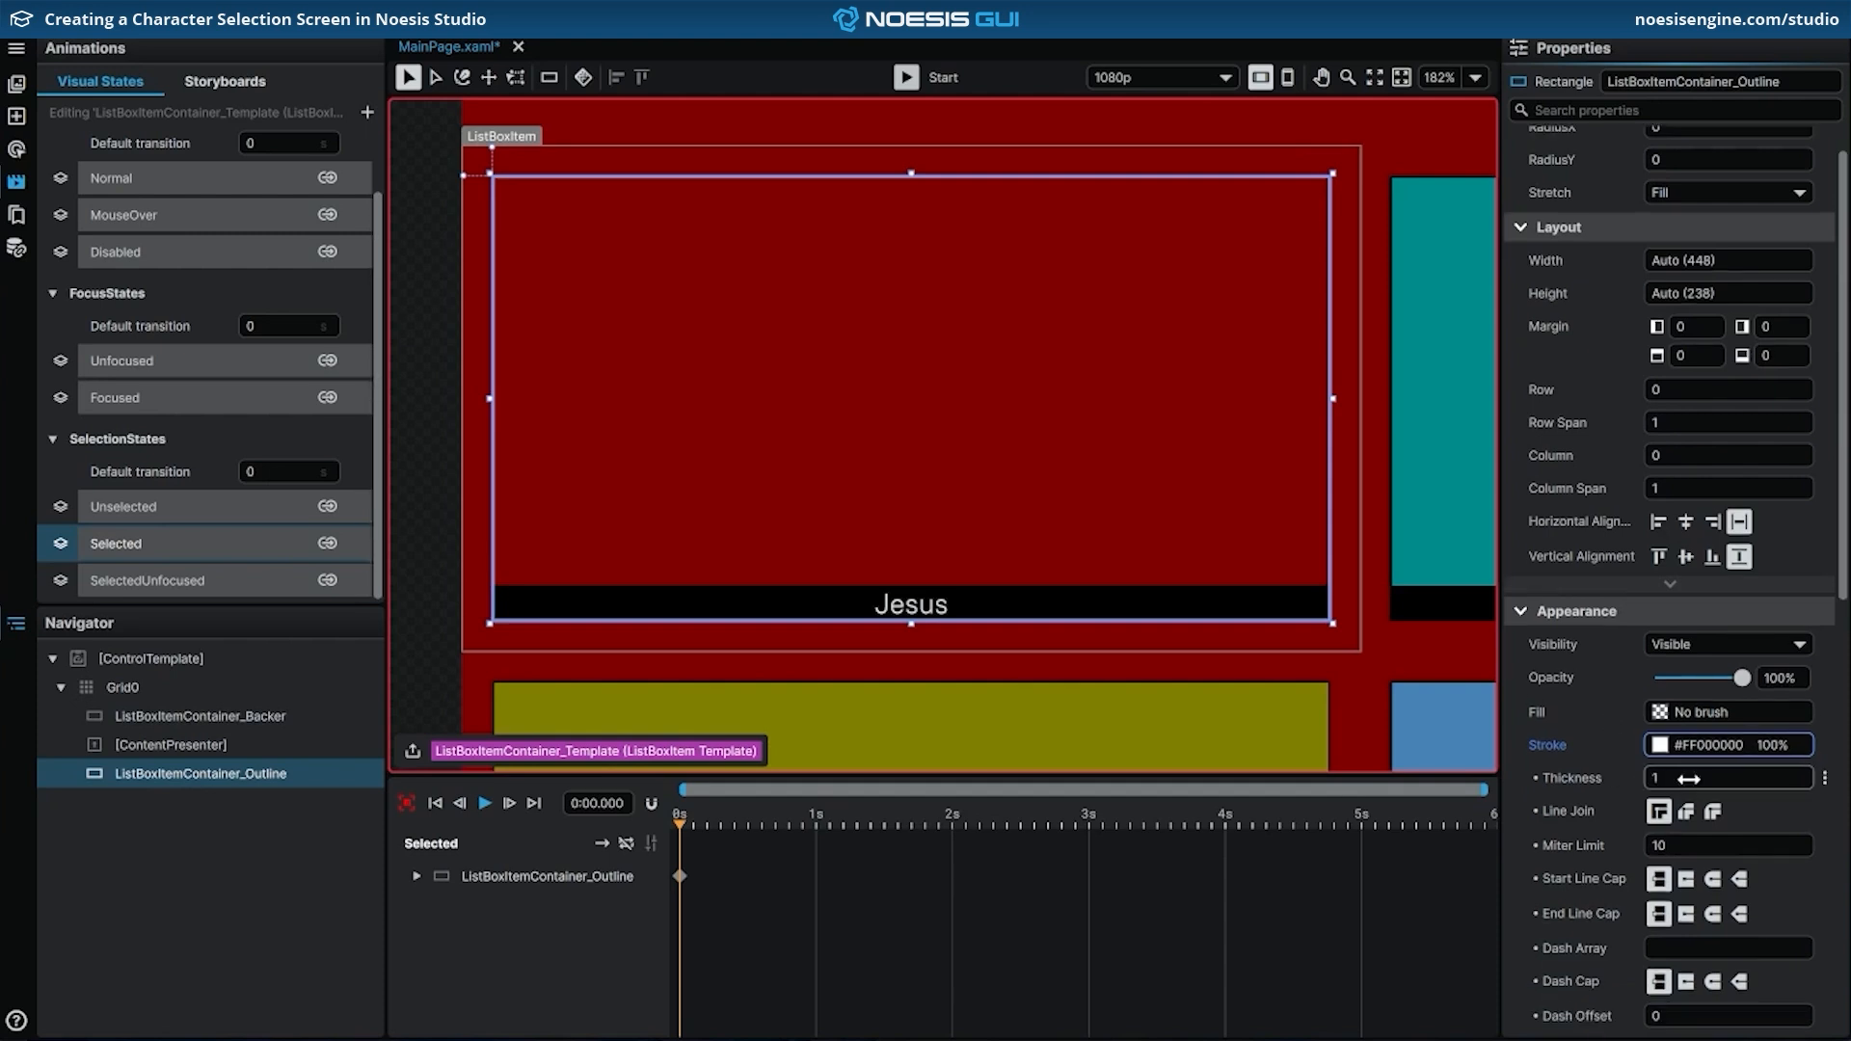
key(Return)
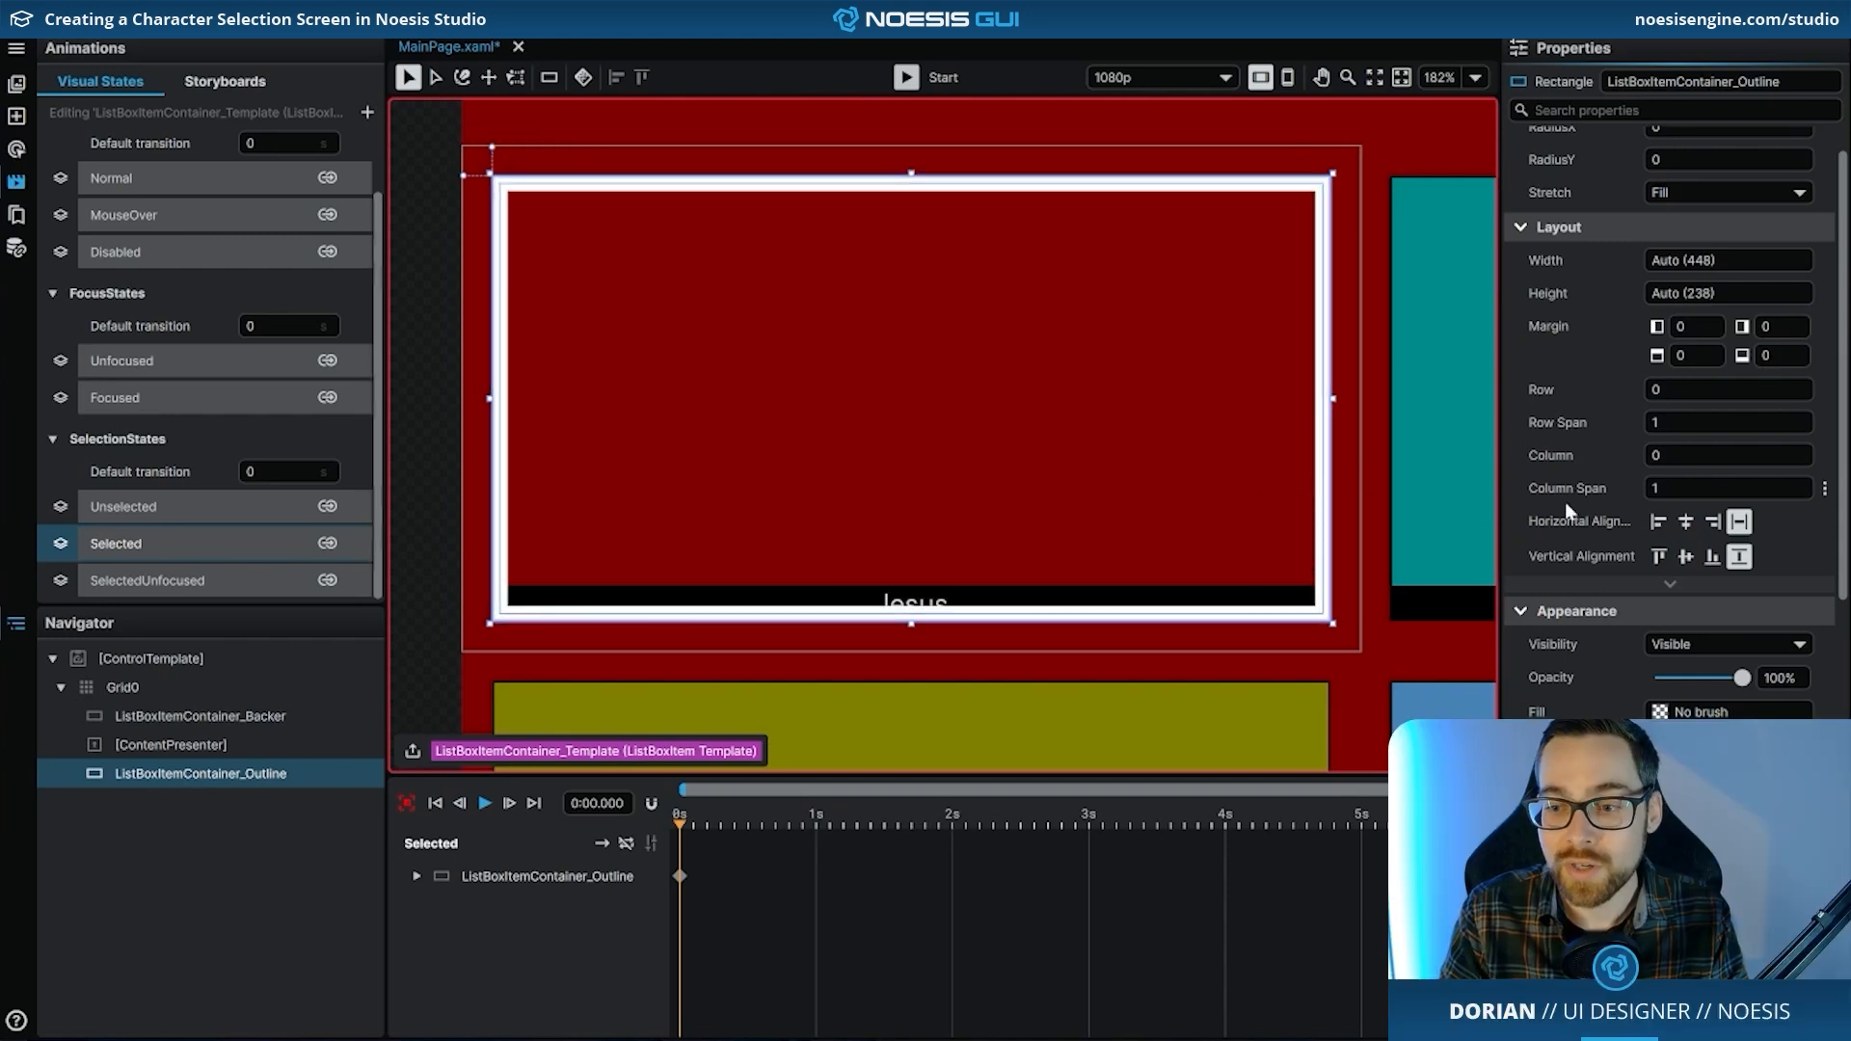
- Animate the outline's Trim End from 0% at 0 s to 100% at 1 s in the Selected state
scroll(1567, 509, down, 1)
scroll(1565, 501, down, 9)
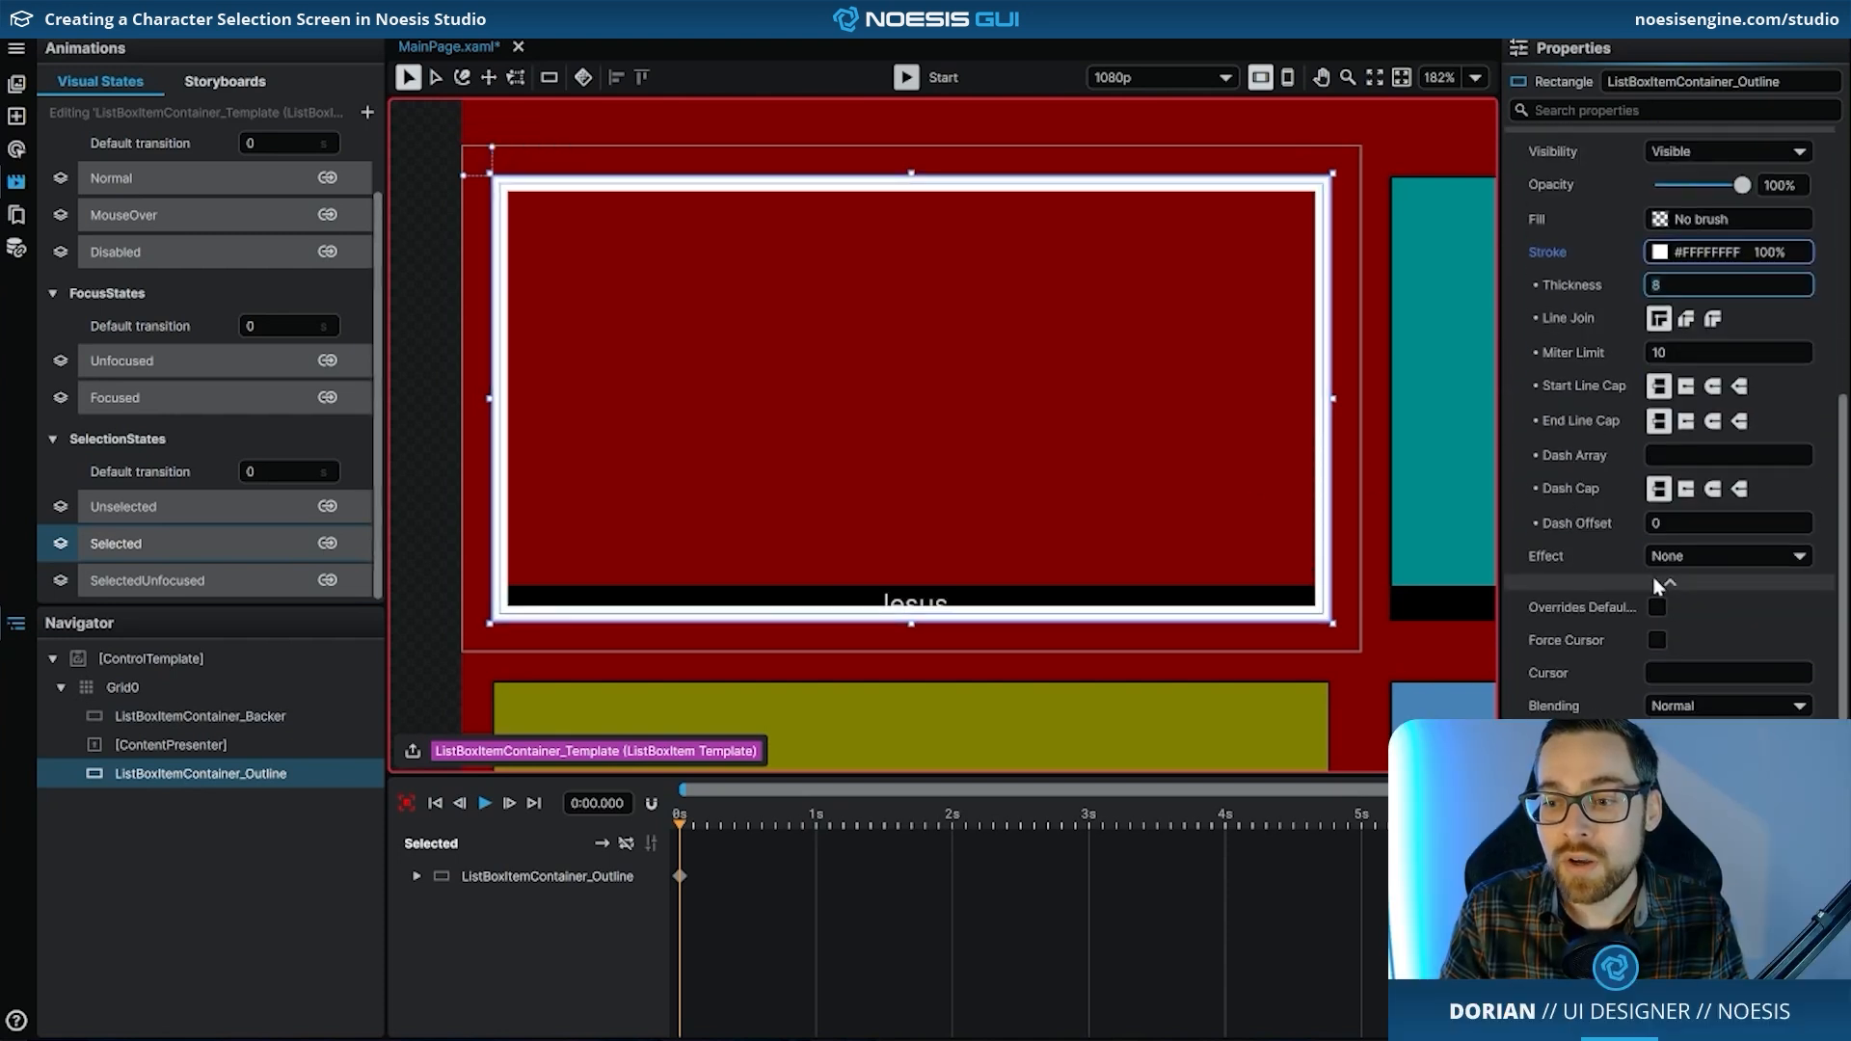
scroll(1664, 581, down, 5)
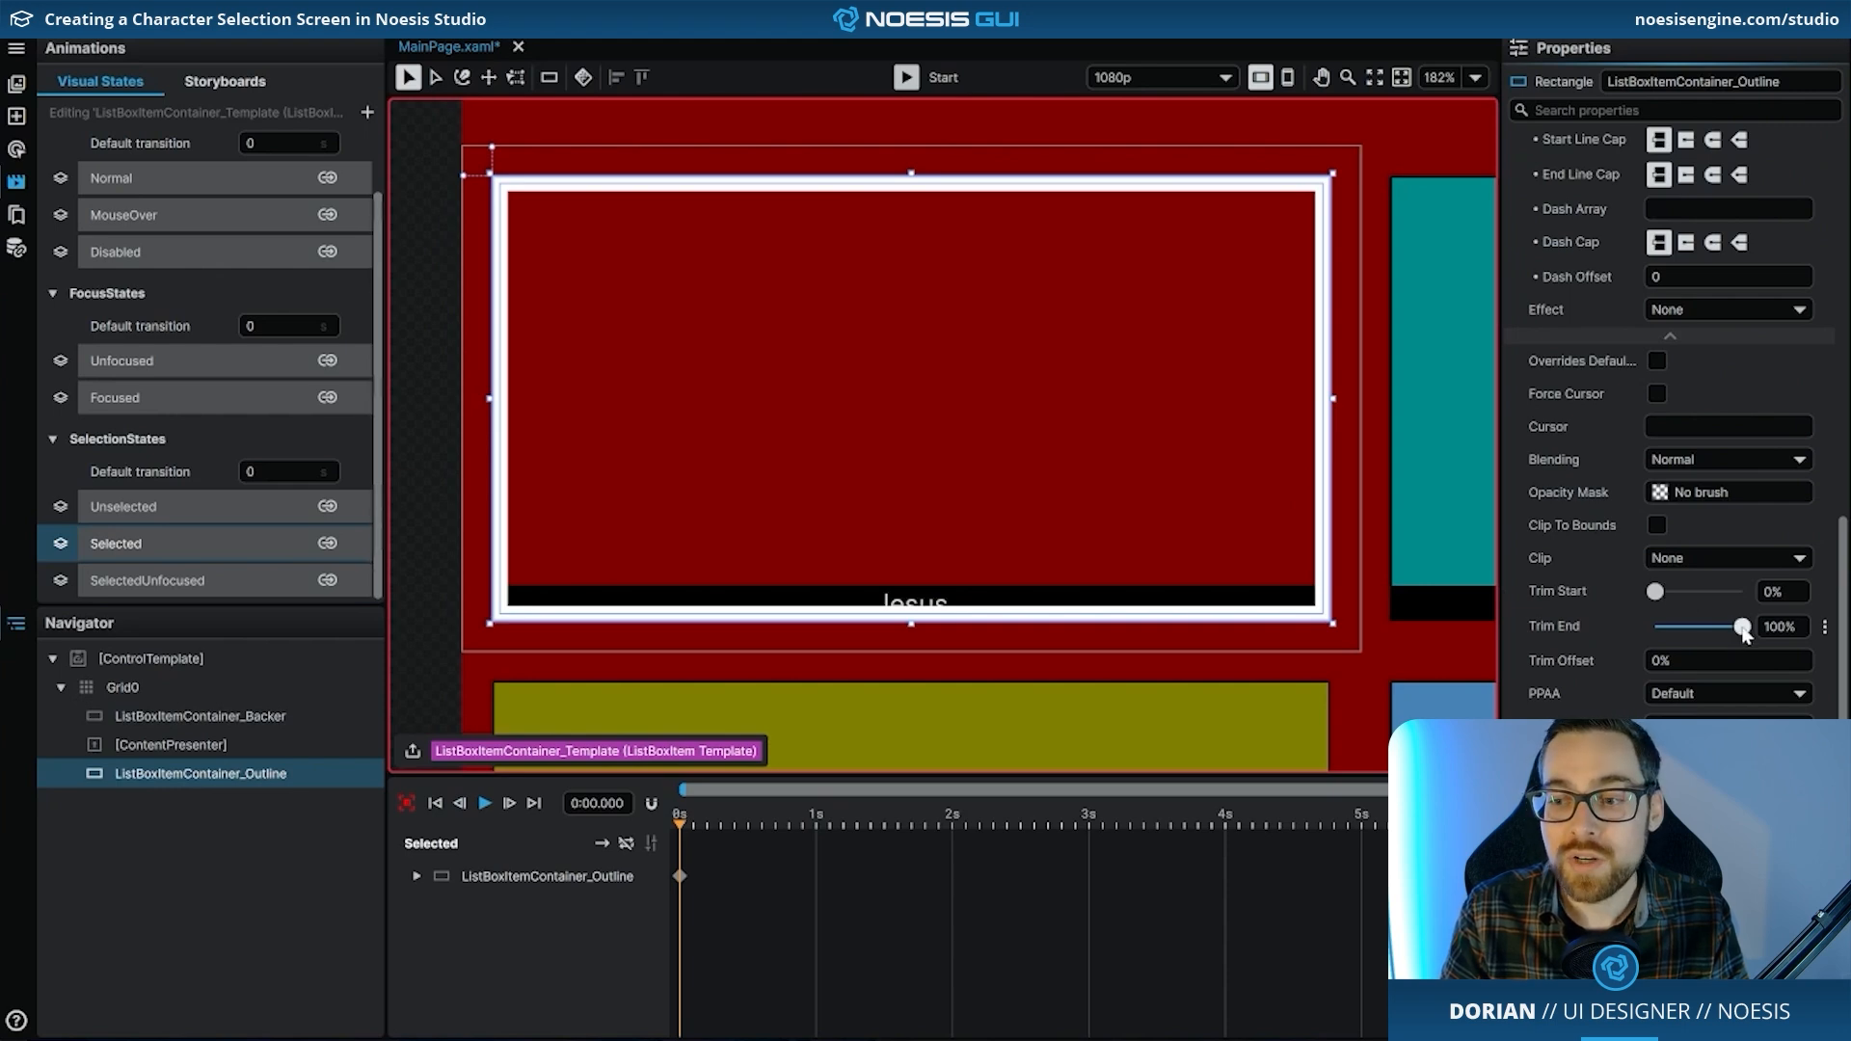
drag(1742, 627, 1629, 625)
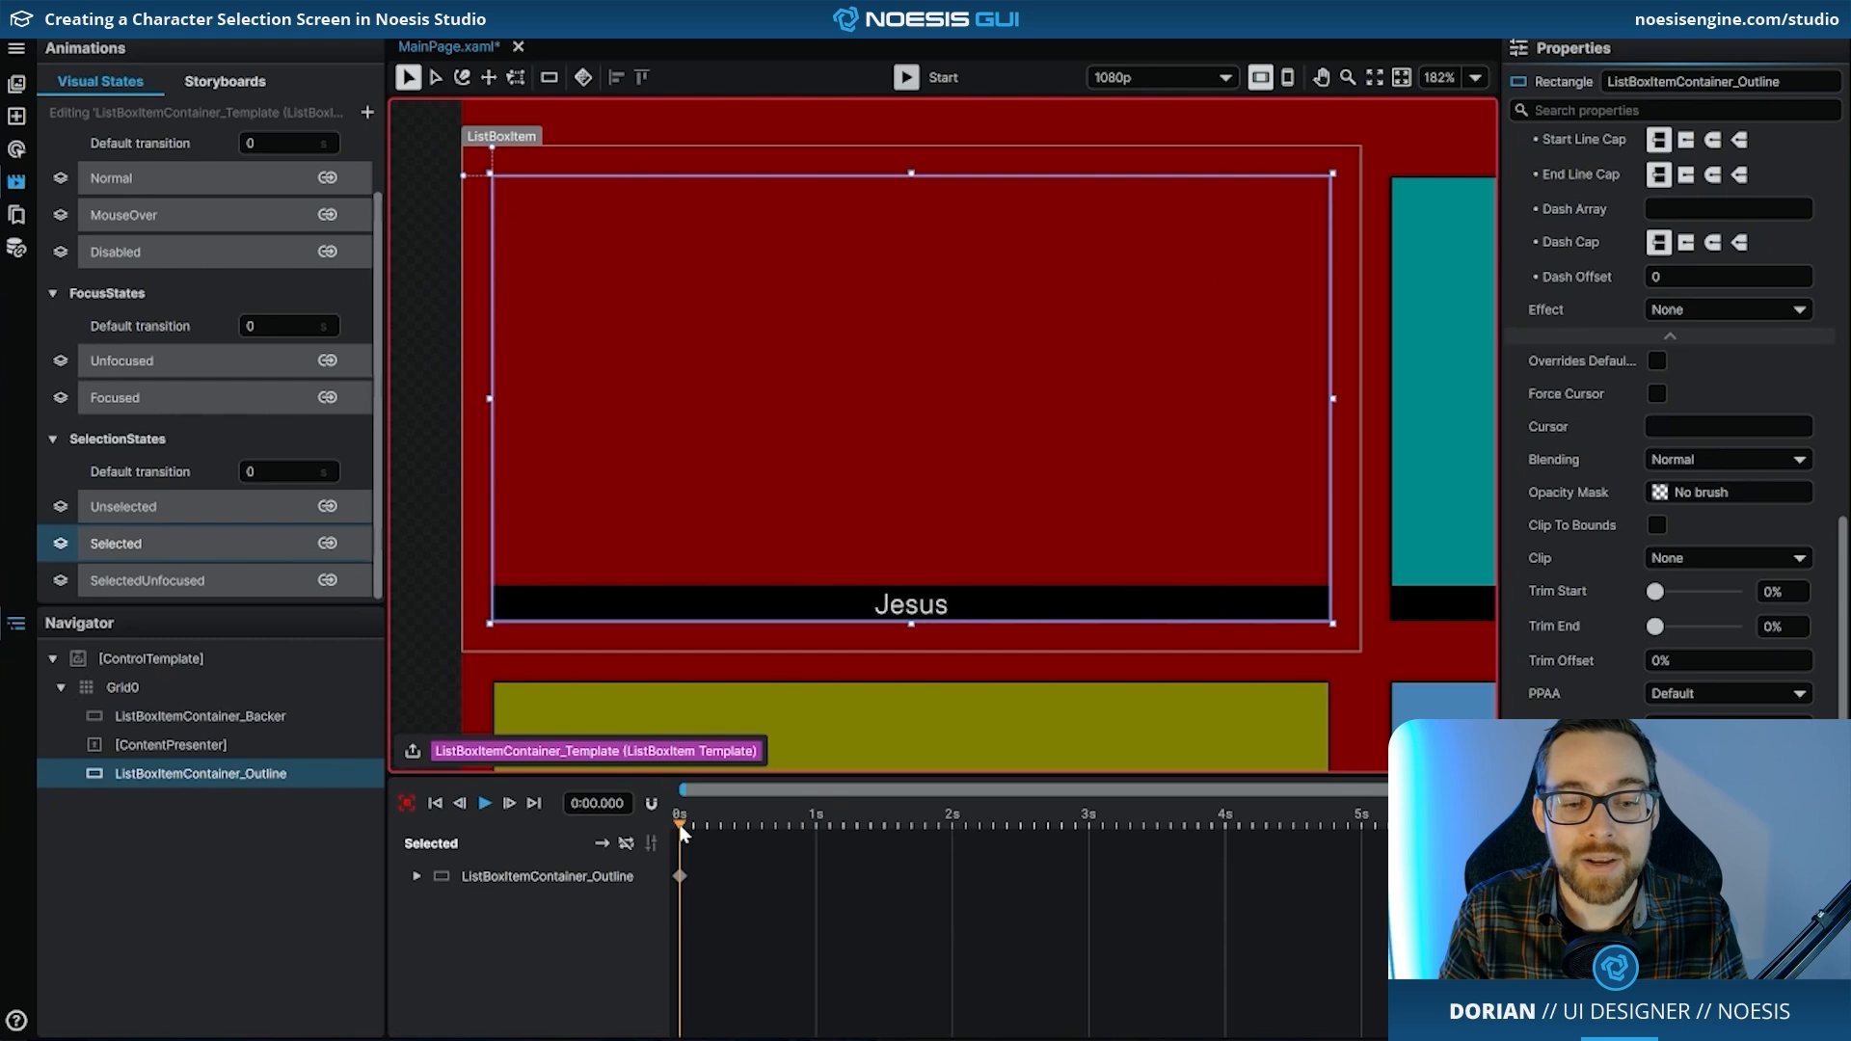
drag(680, 829, 818, 825)
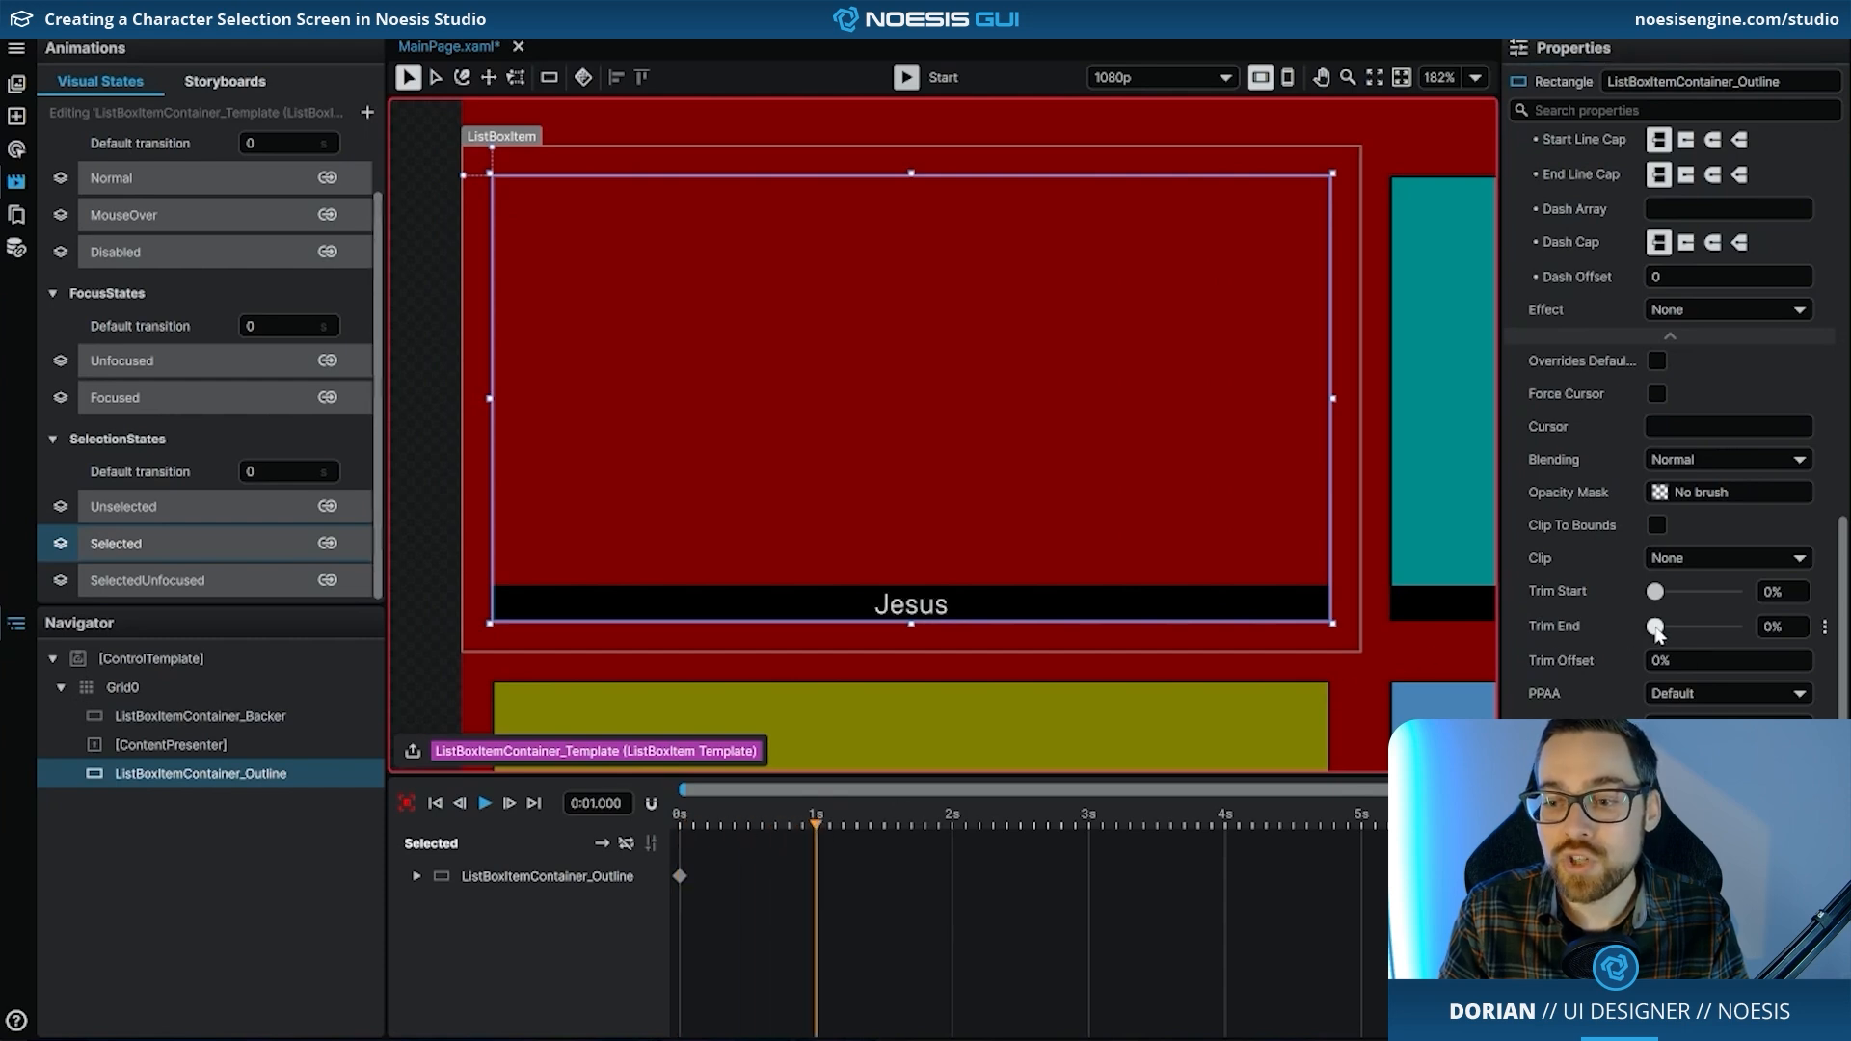
drag(1657, 628, 1744, 627)
- Preview the Selected state's outline animation with looping turned on, and return the playhead to 0 s
mouse_move(816, 831)
mouse_down()
mouse_move(650, 831)
mouse_move(789, 826)
mouse_up()
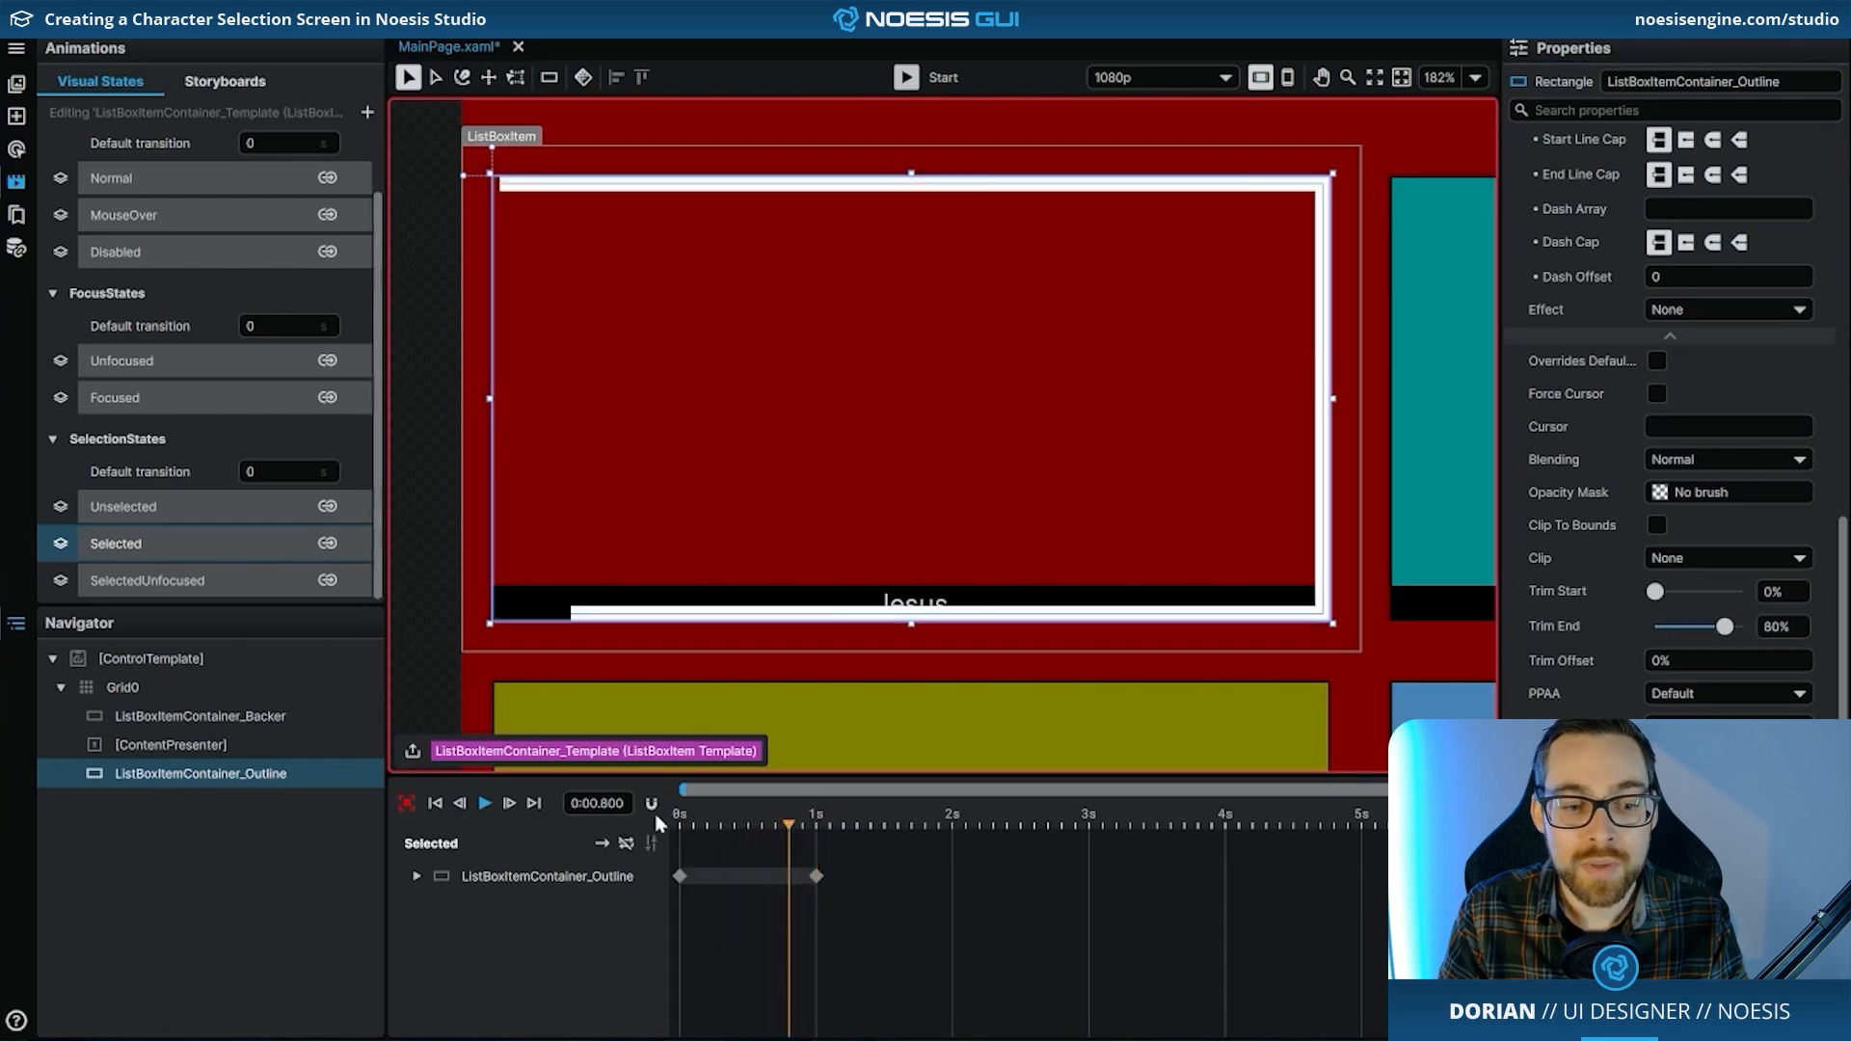
click(485, 804)
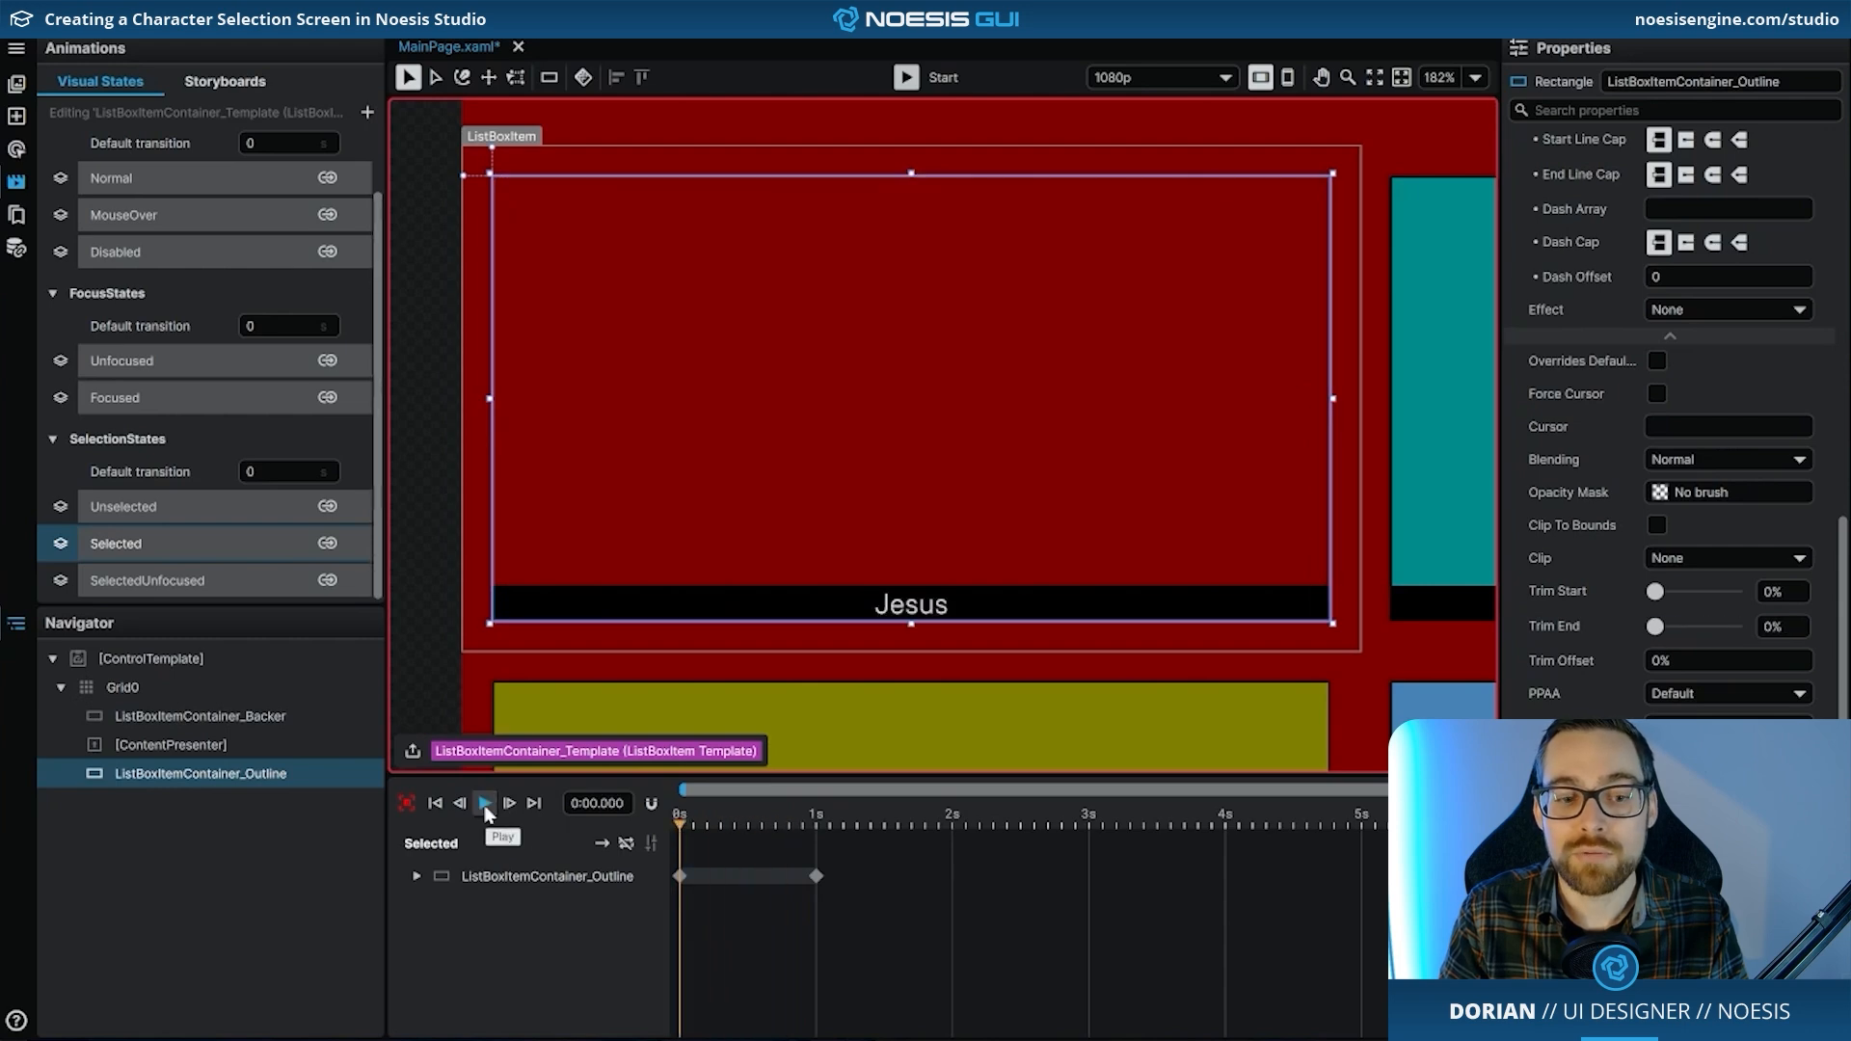
click(627, 846)
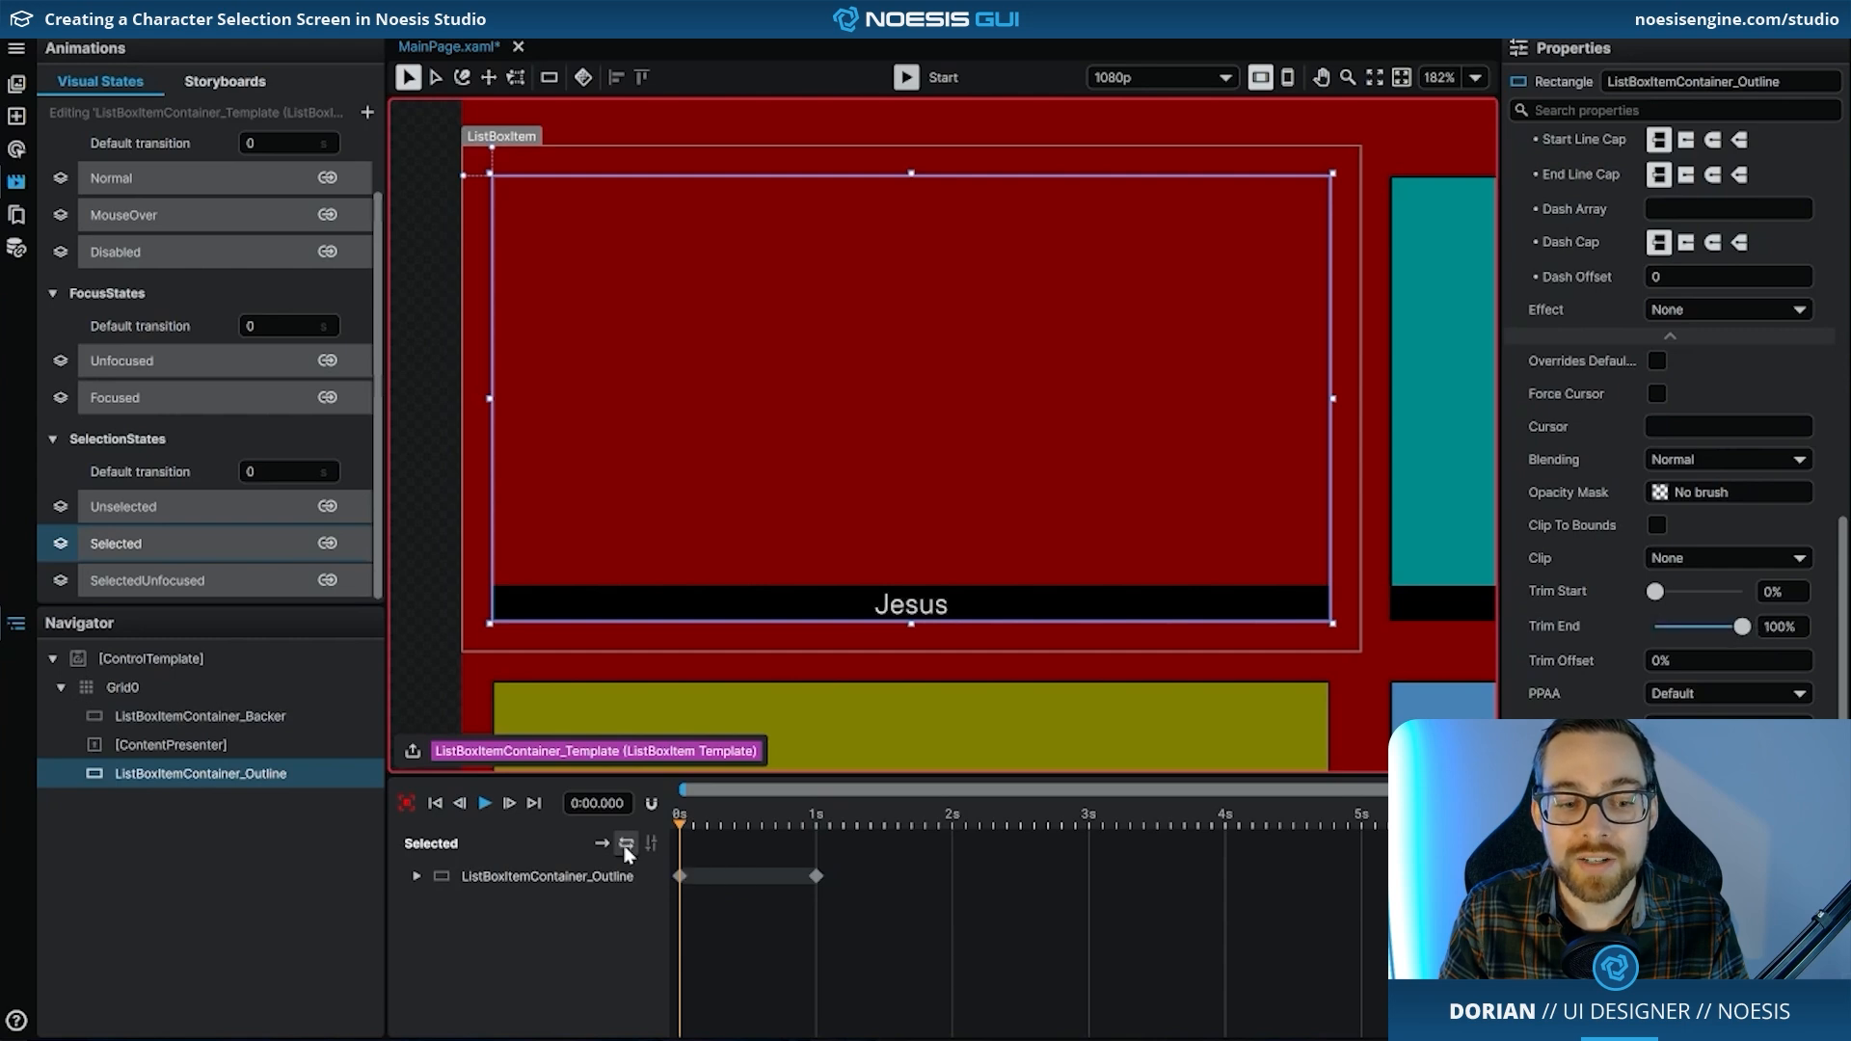
click(494, 804)
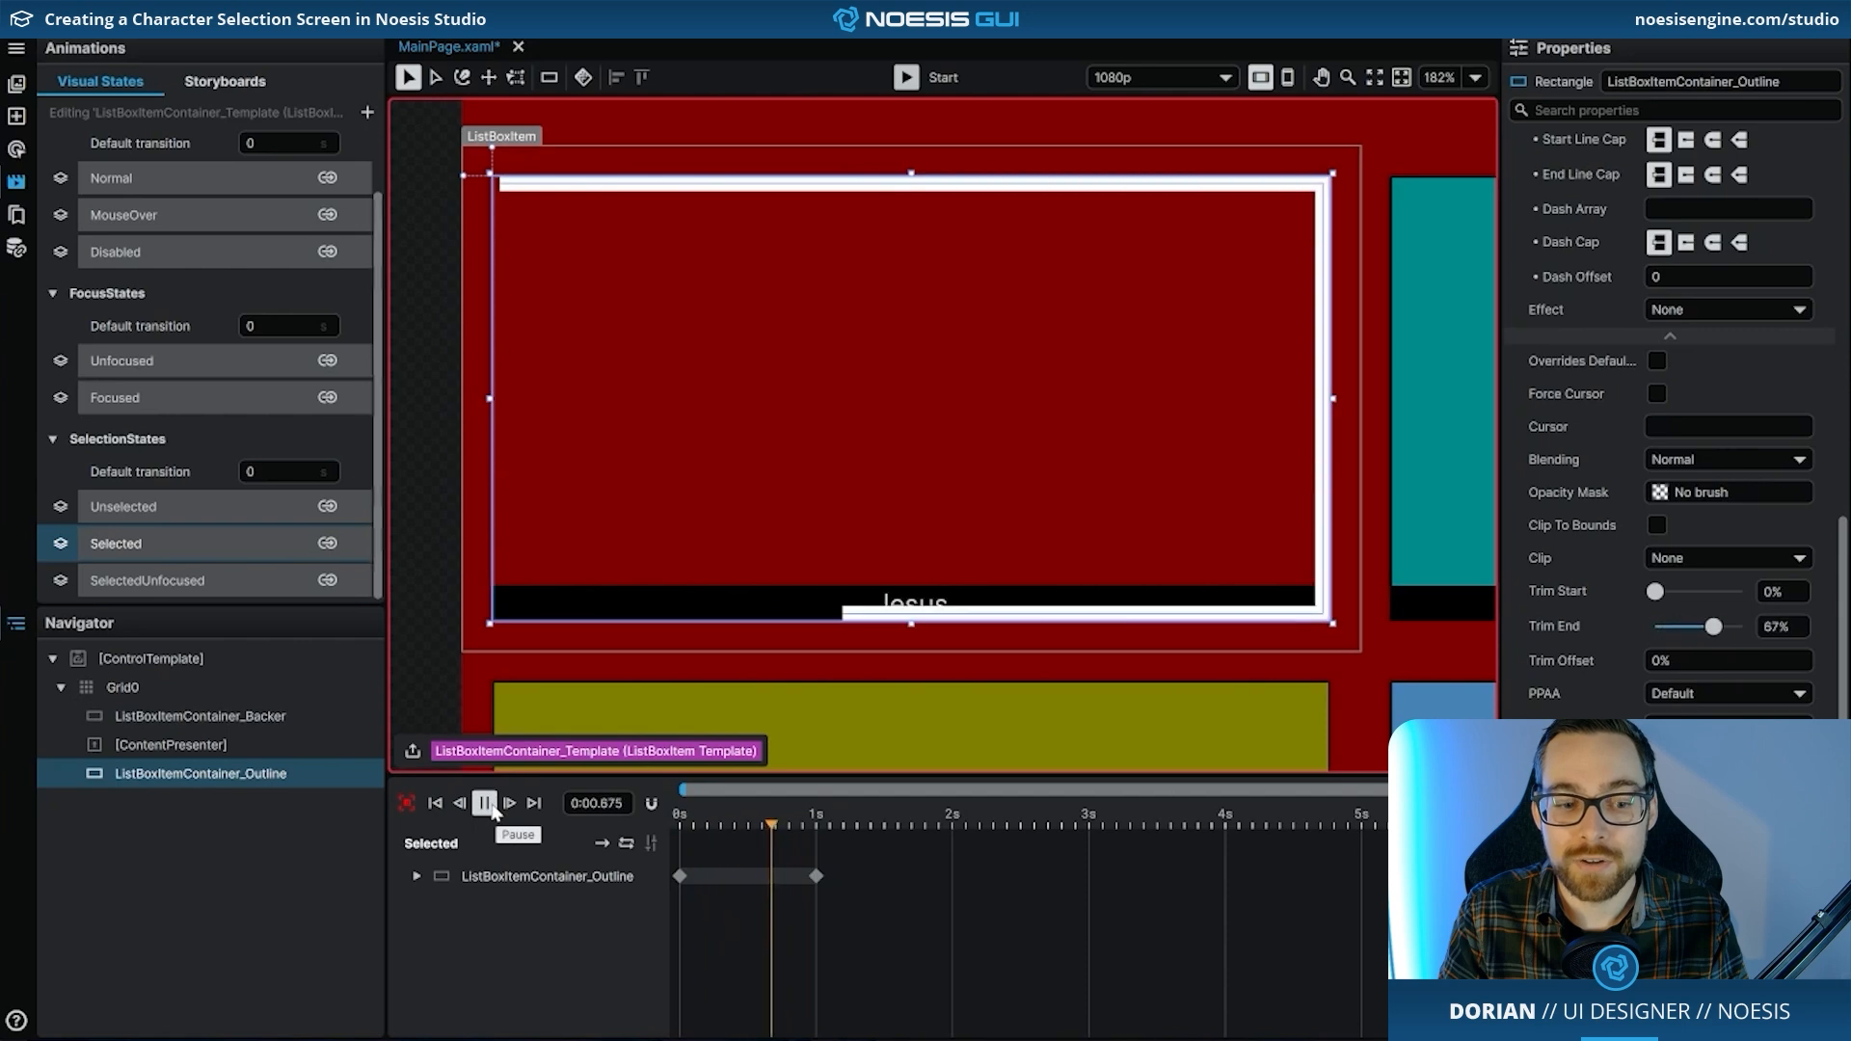
click(486, 804)
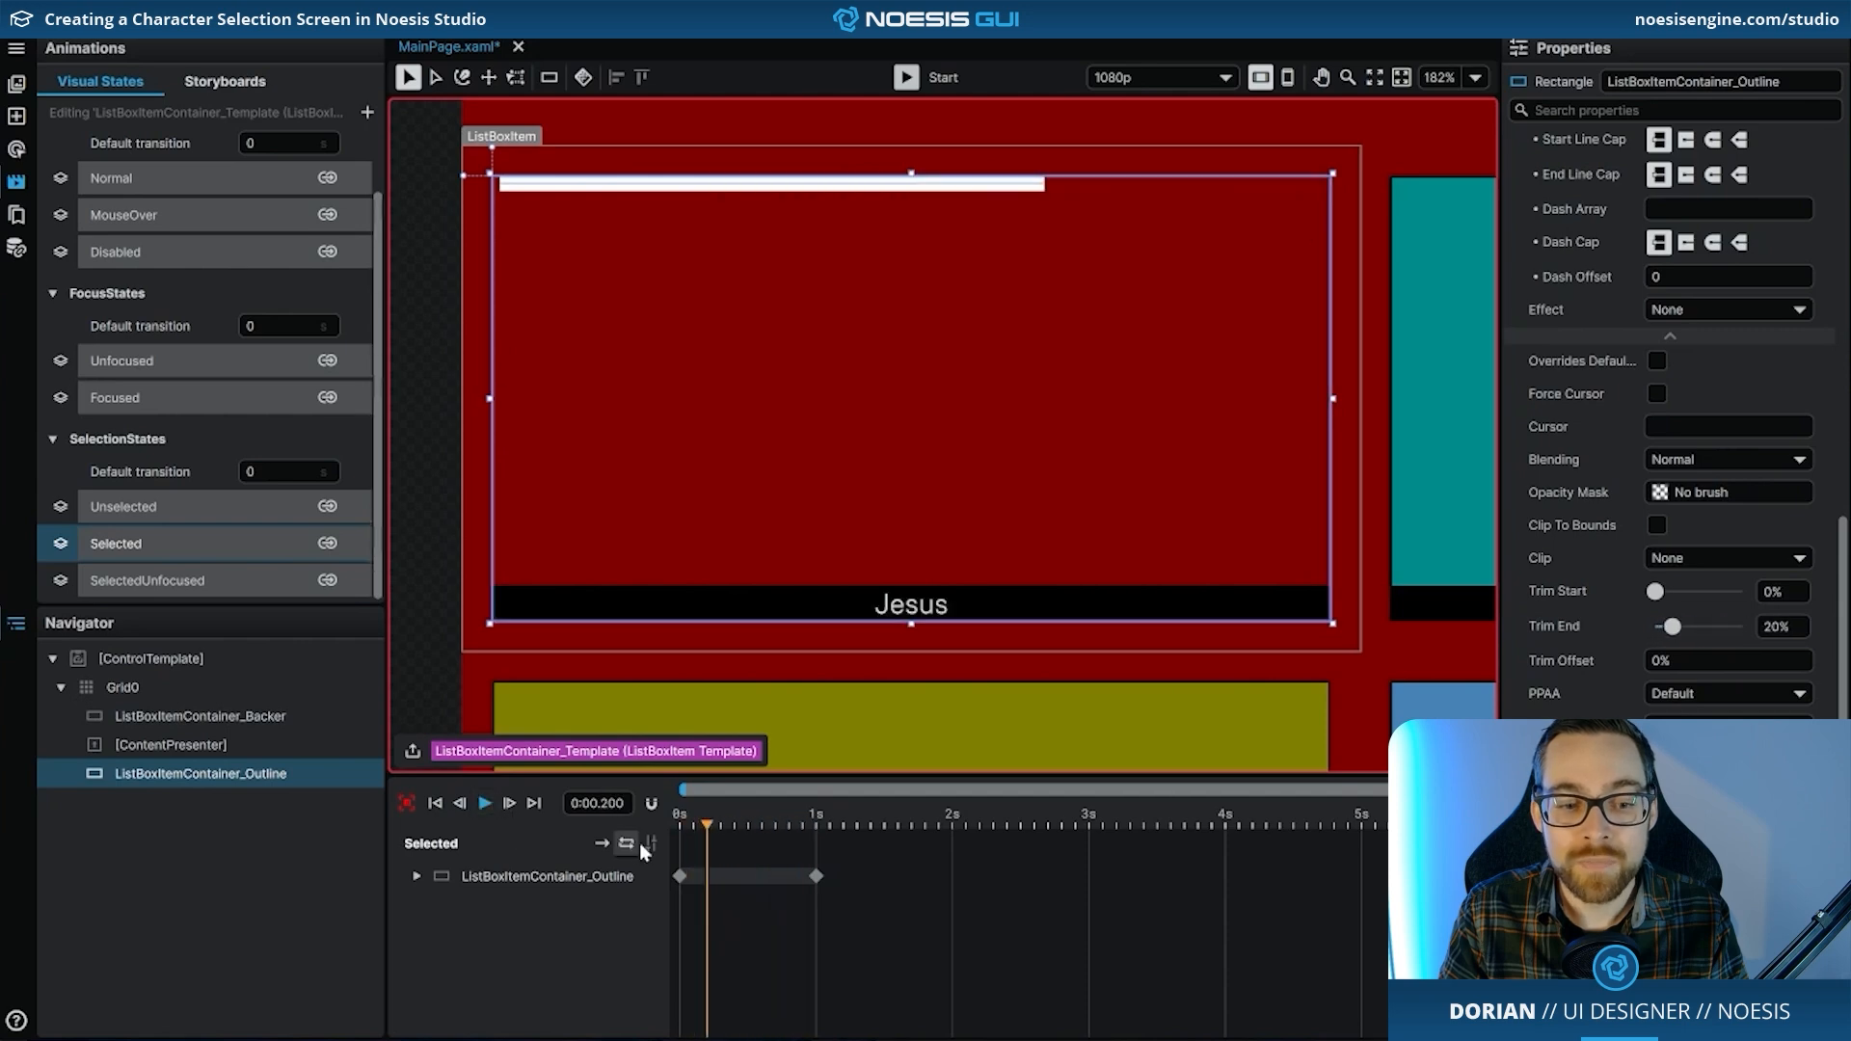
click(436, 804)
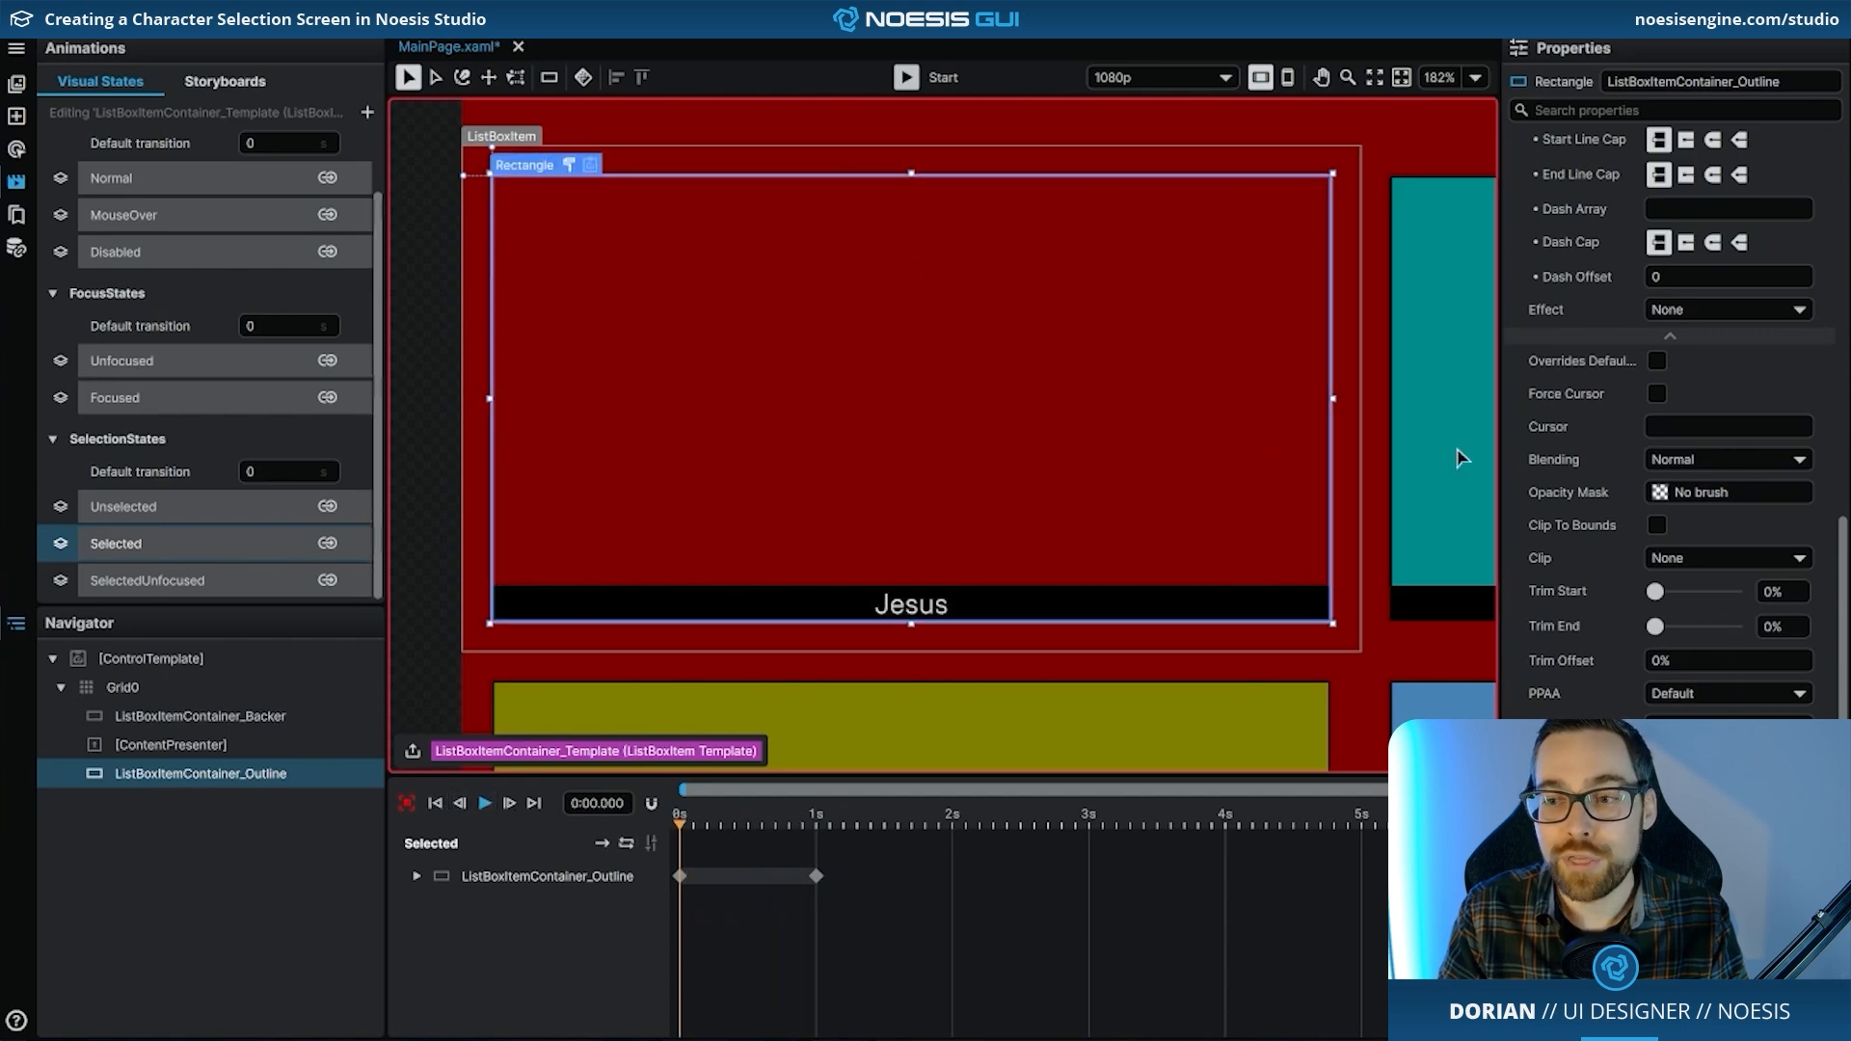
- Set the outline's stroke thickness to 1 at 0 s in the Selected state and move the playhead to 1 s
scroll(1678, 405, up, 5)
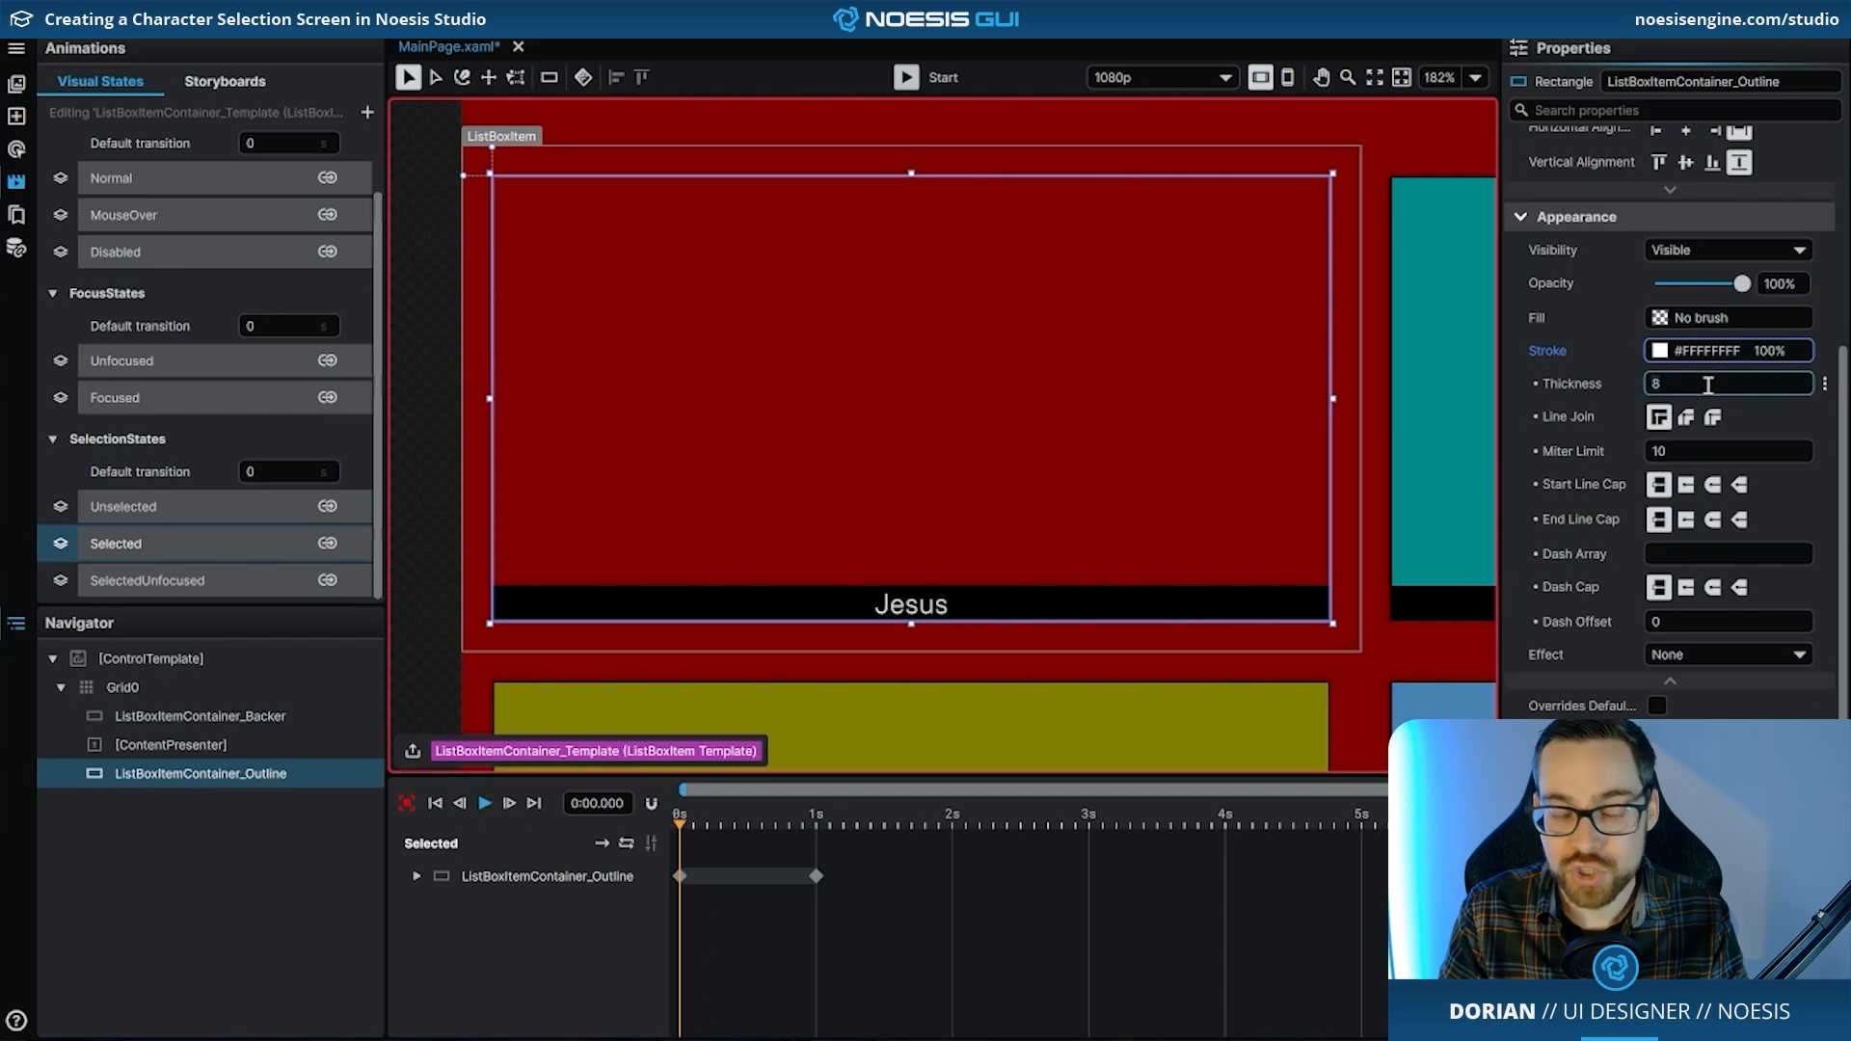
double_click(1708, 384)
text(1)
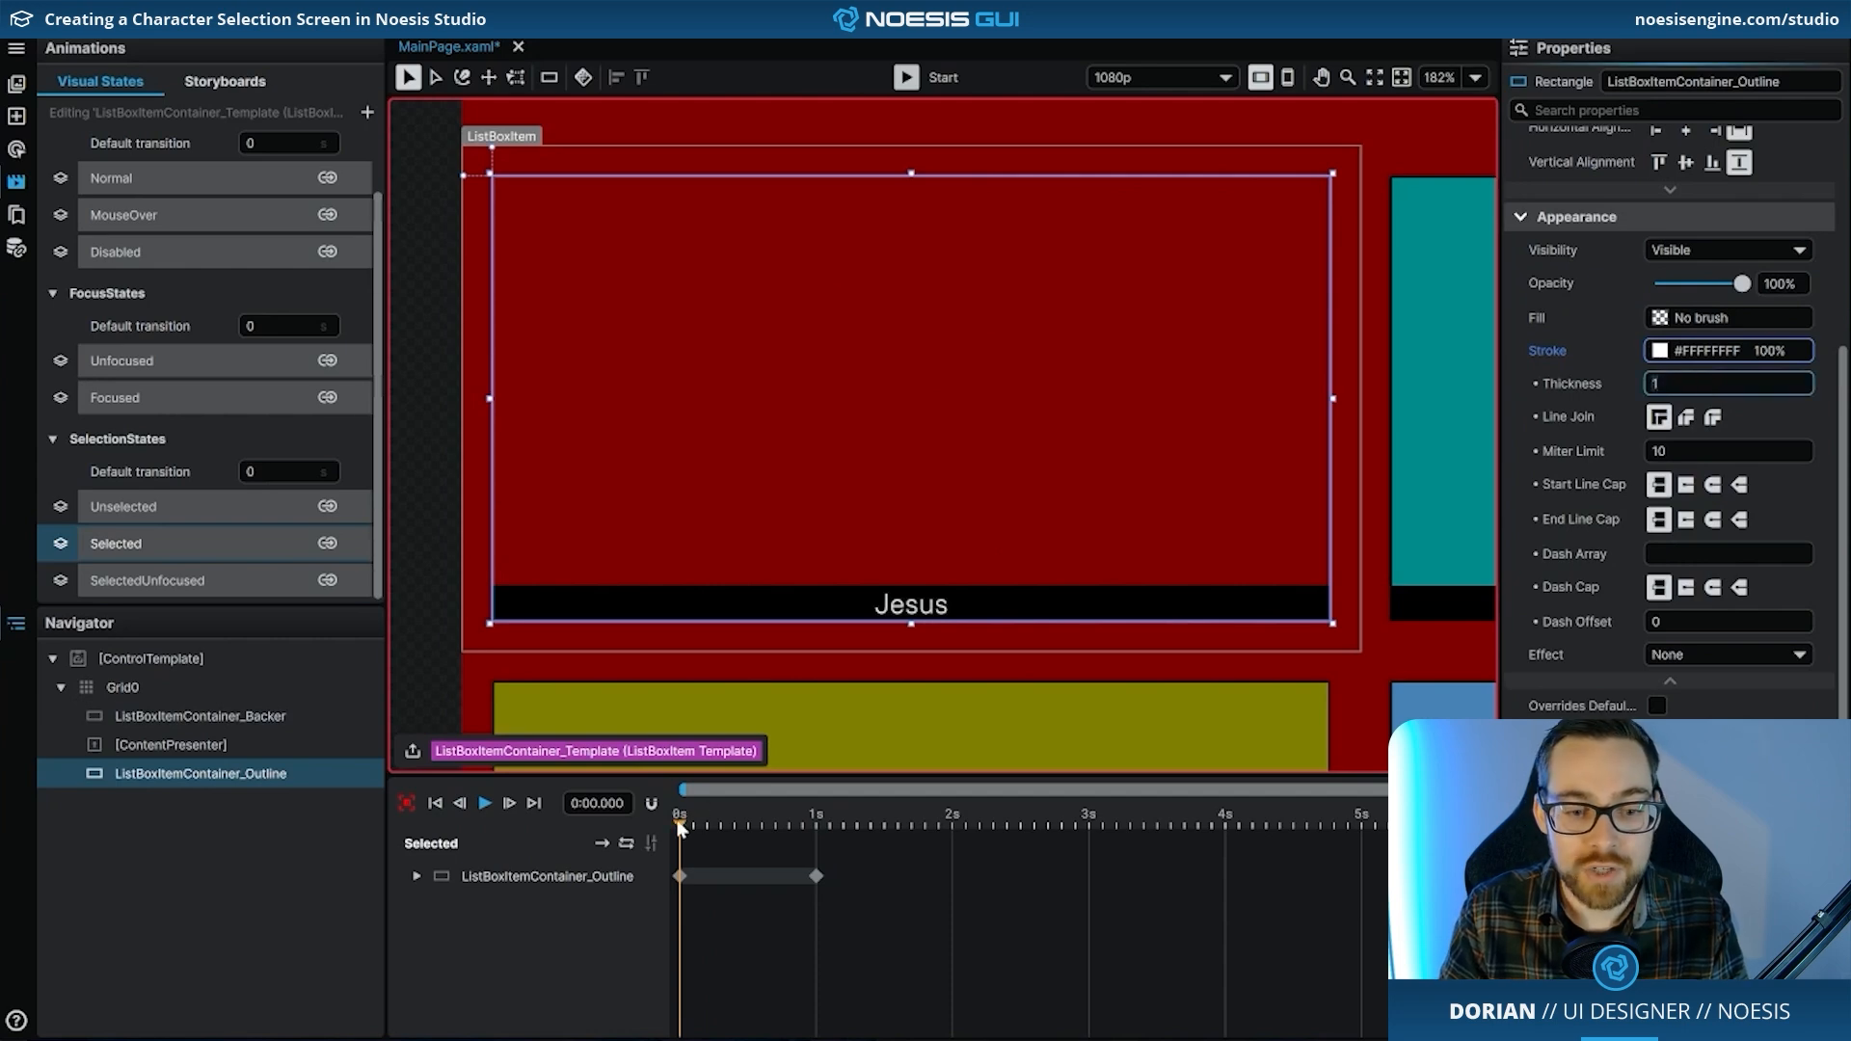
drag(679, 827, 816, 827)
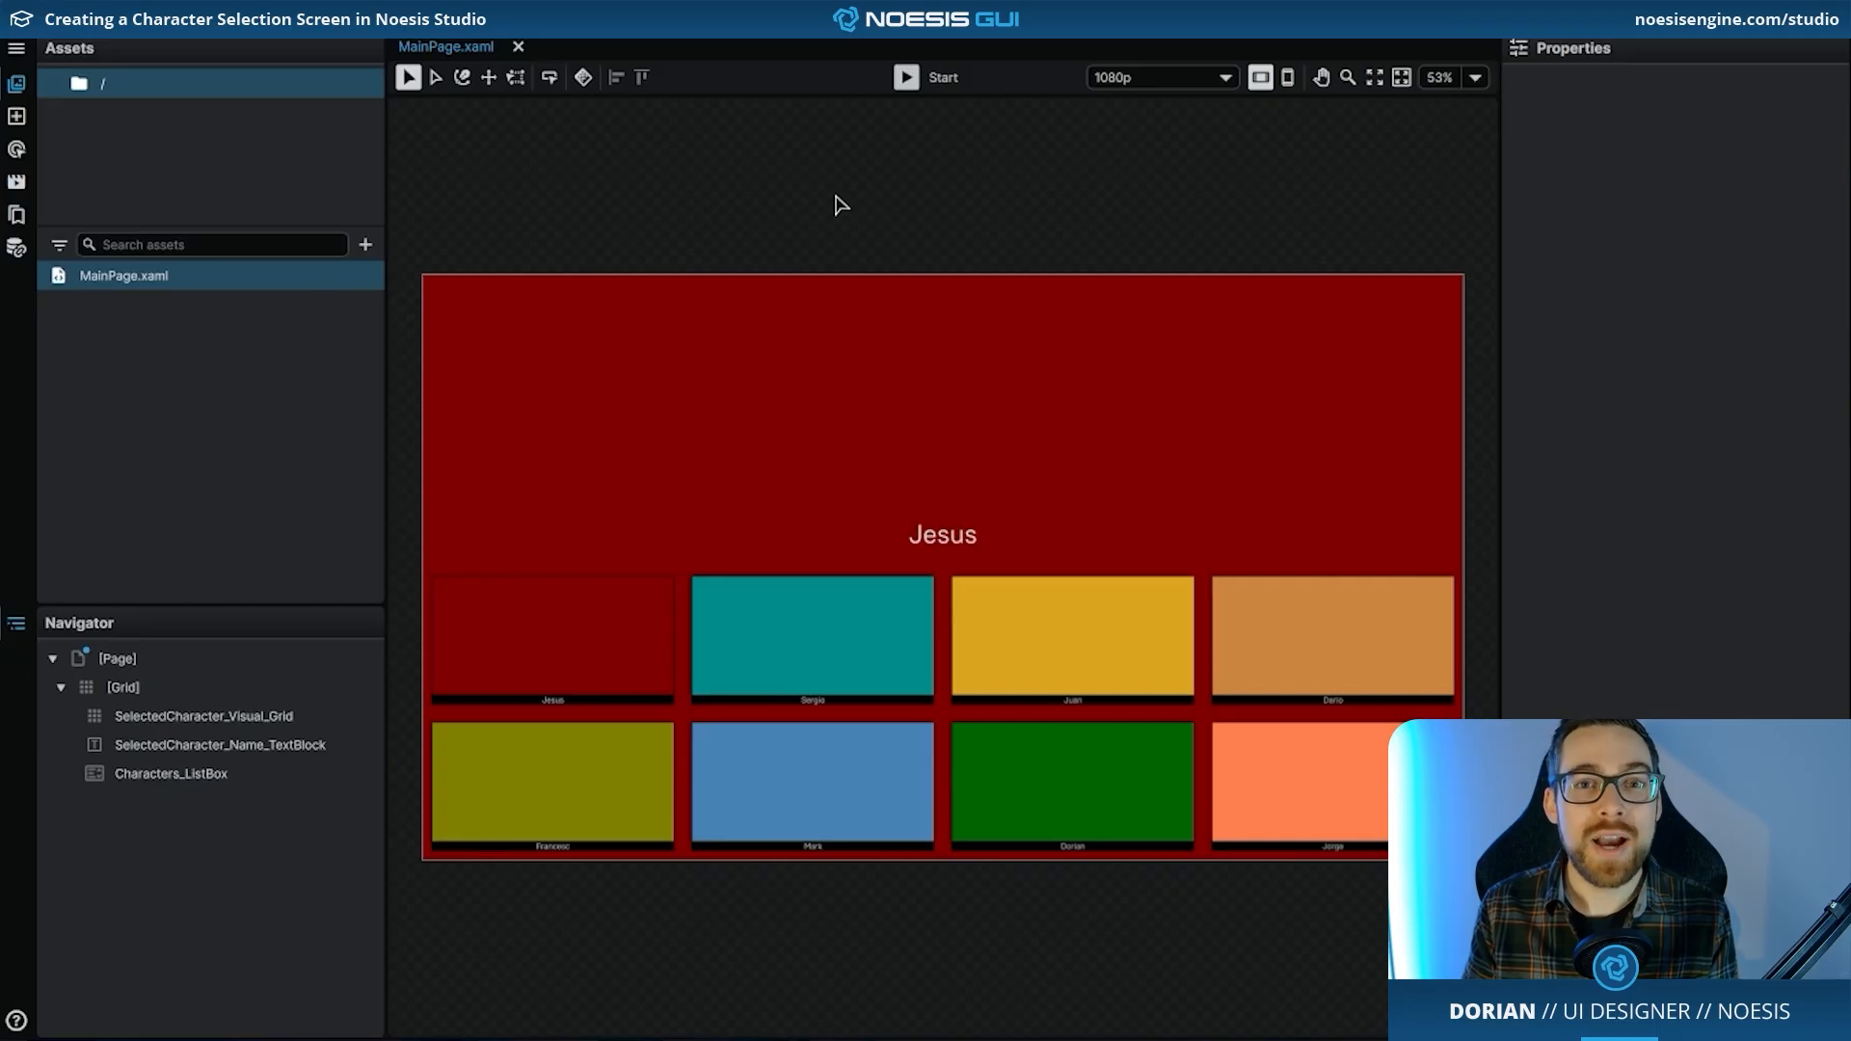
- Run the page and select the yellow, dark green and tan character items to test the hover and selection animations
click(908, 79)
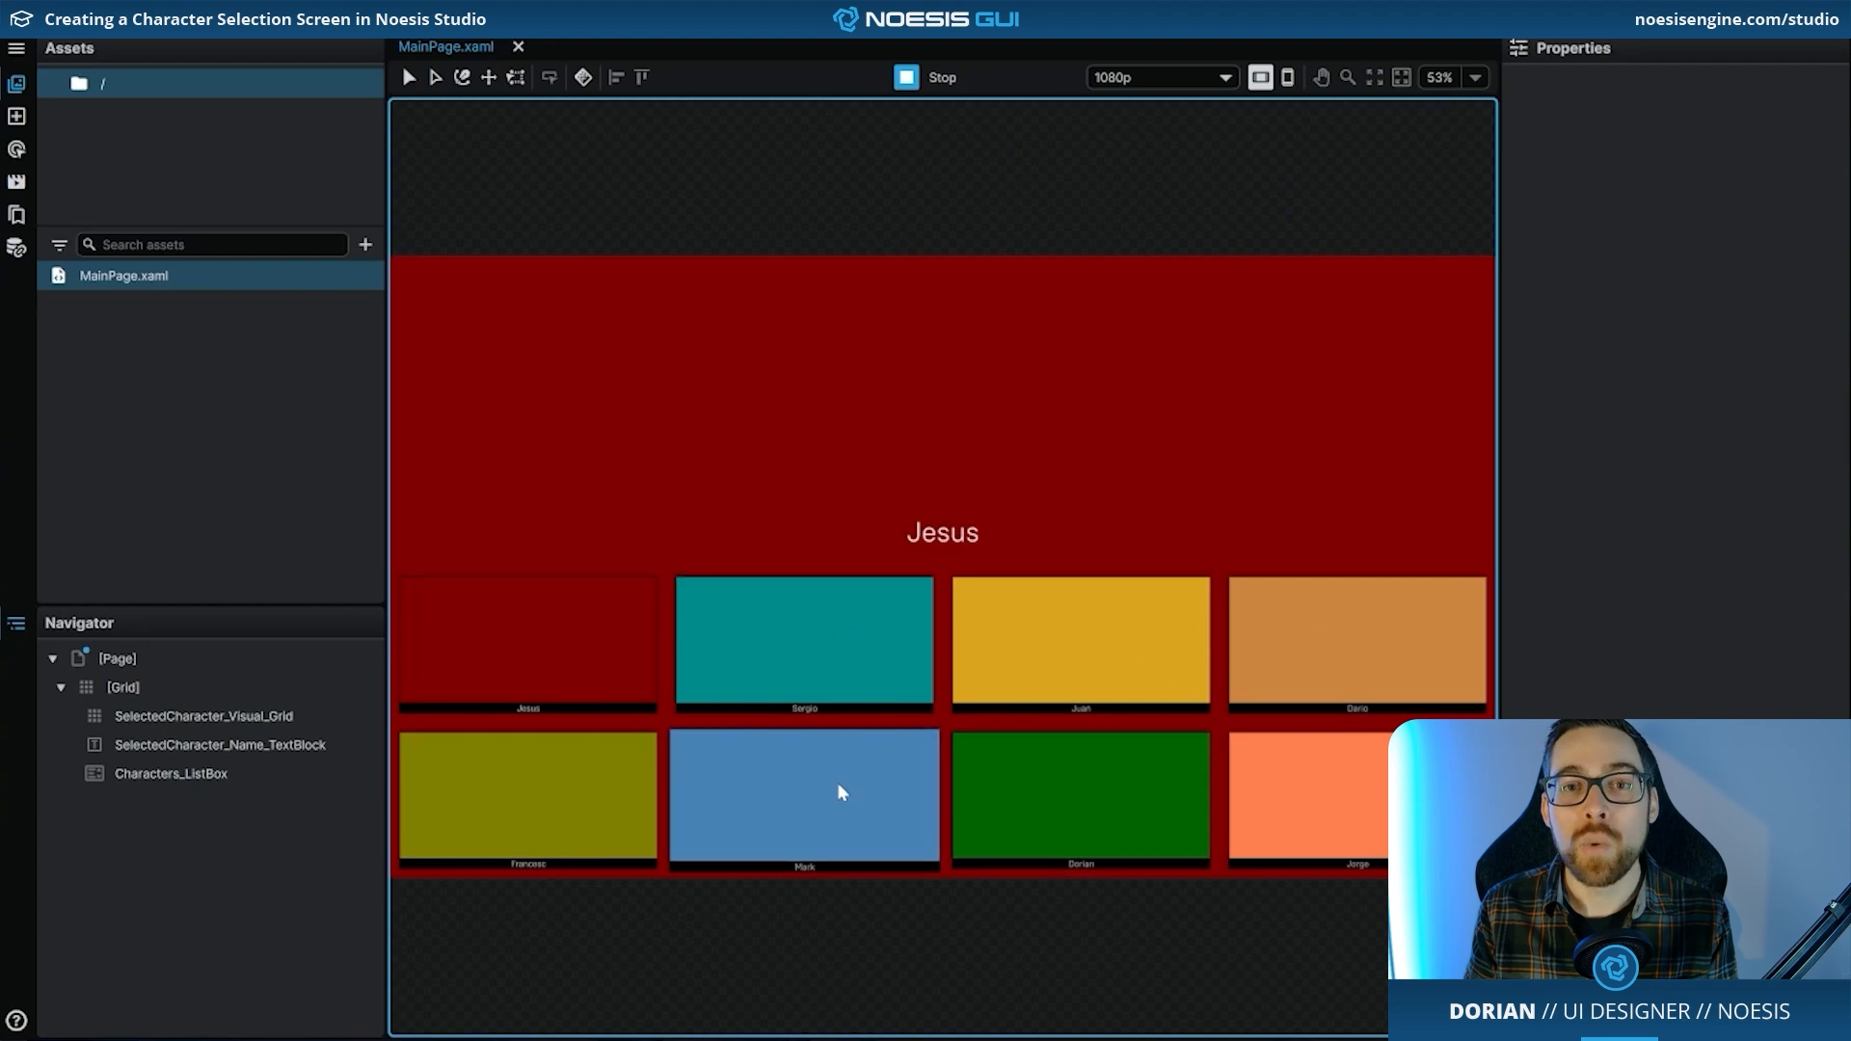
click(1068, 661)
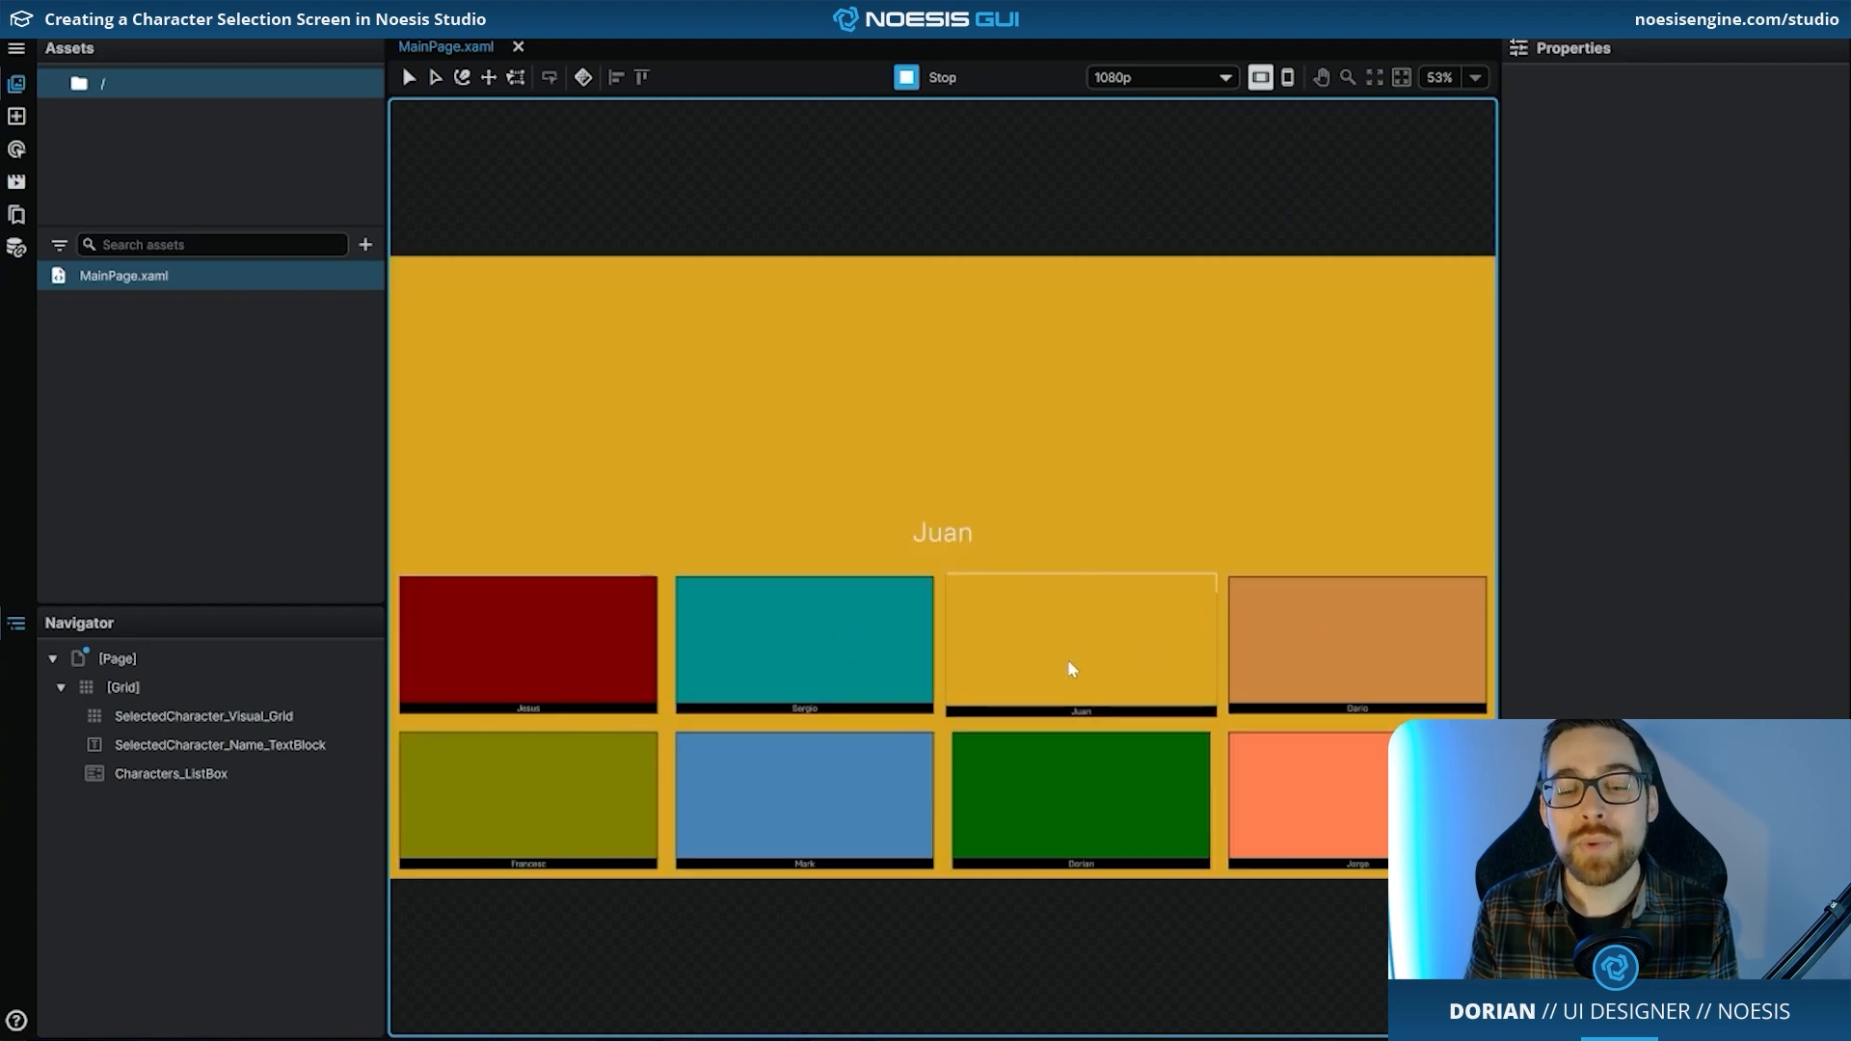
click(1107, 788)
click(1319, 667)
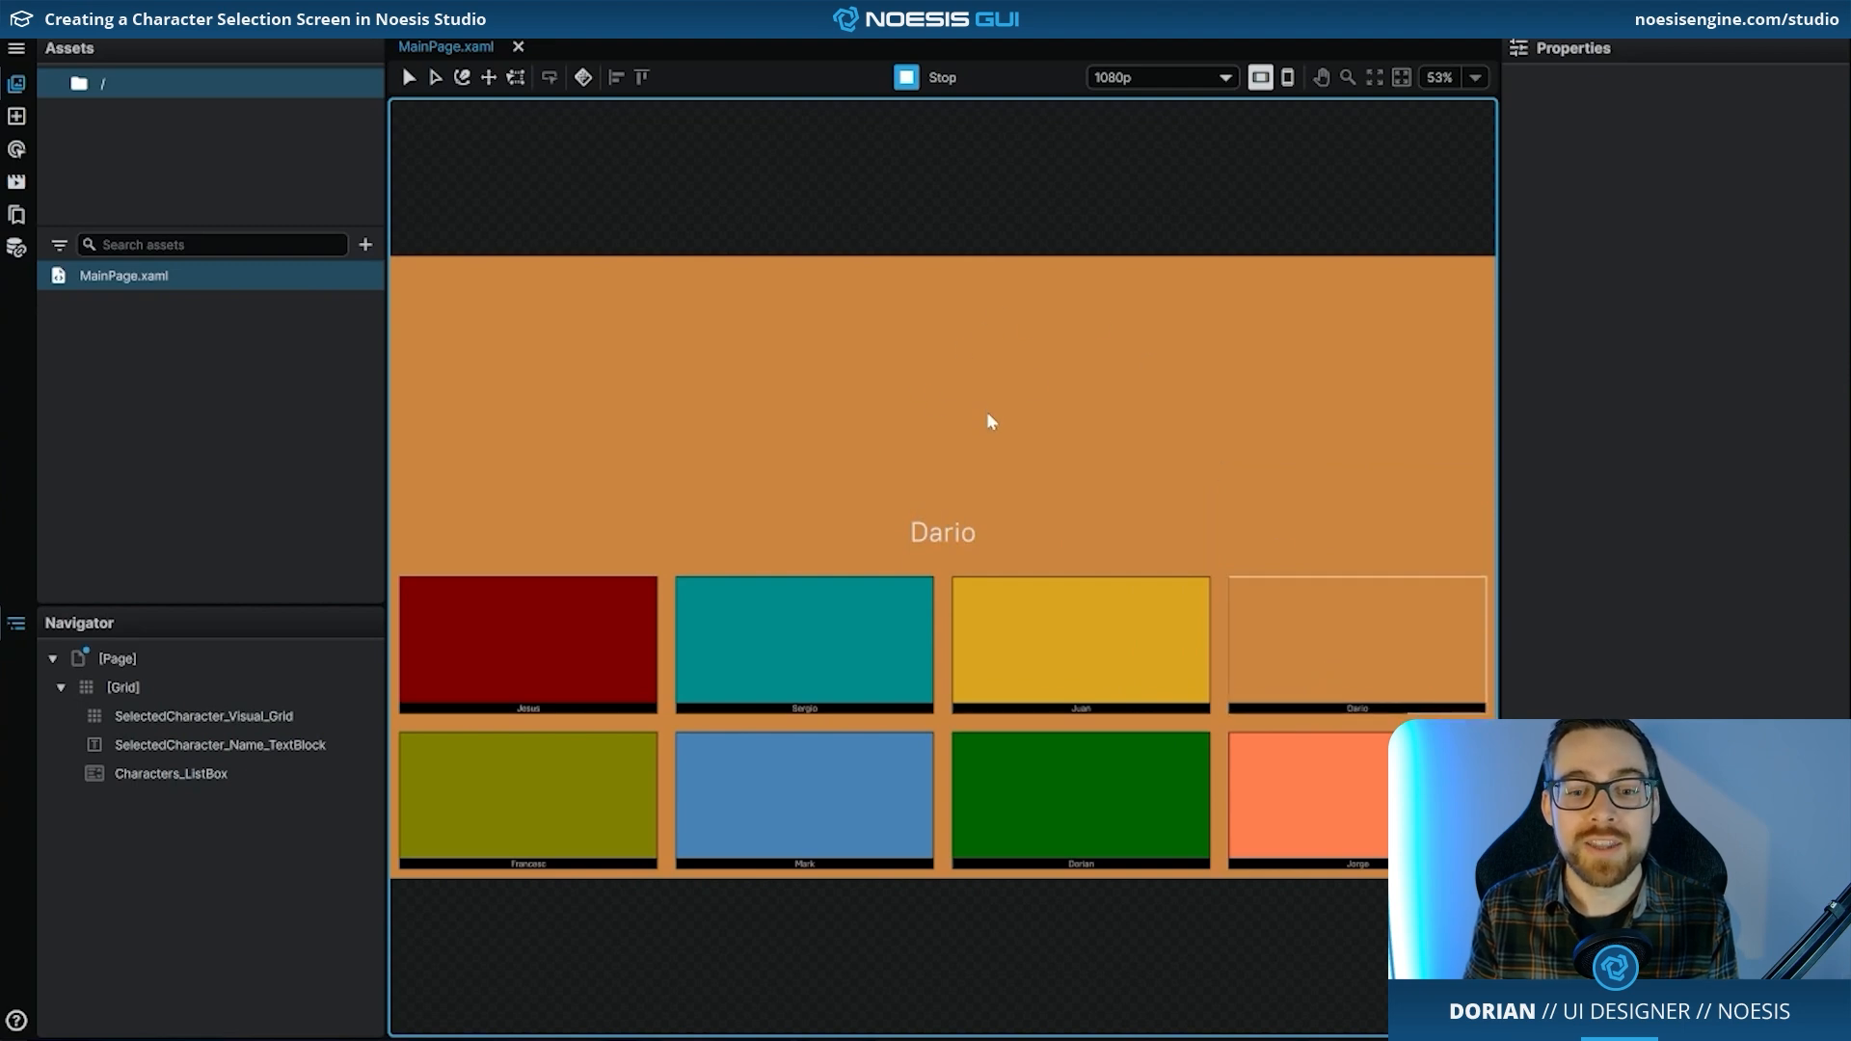
- Select the yellow and teal character items in the running page to check the name, background and outline changes
click(1030, 664)
click(814, 637)
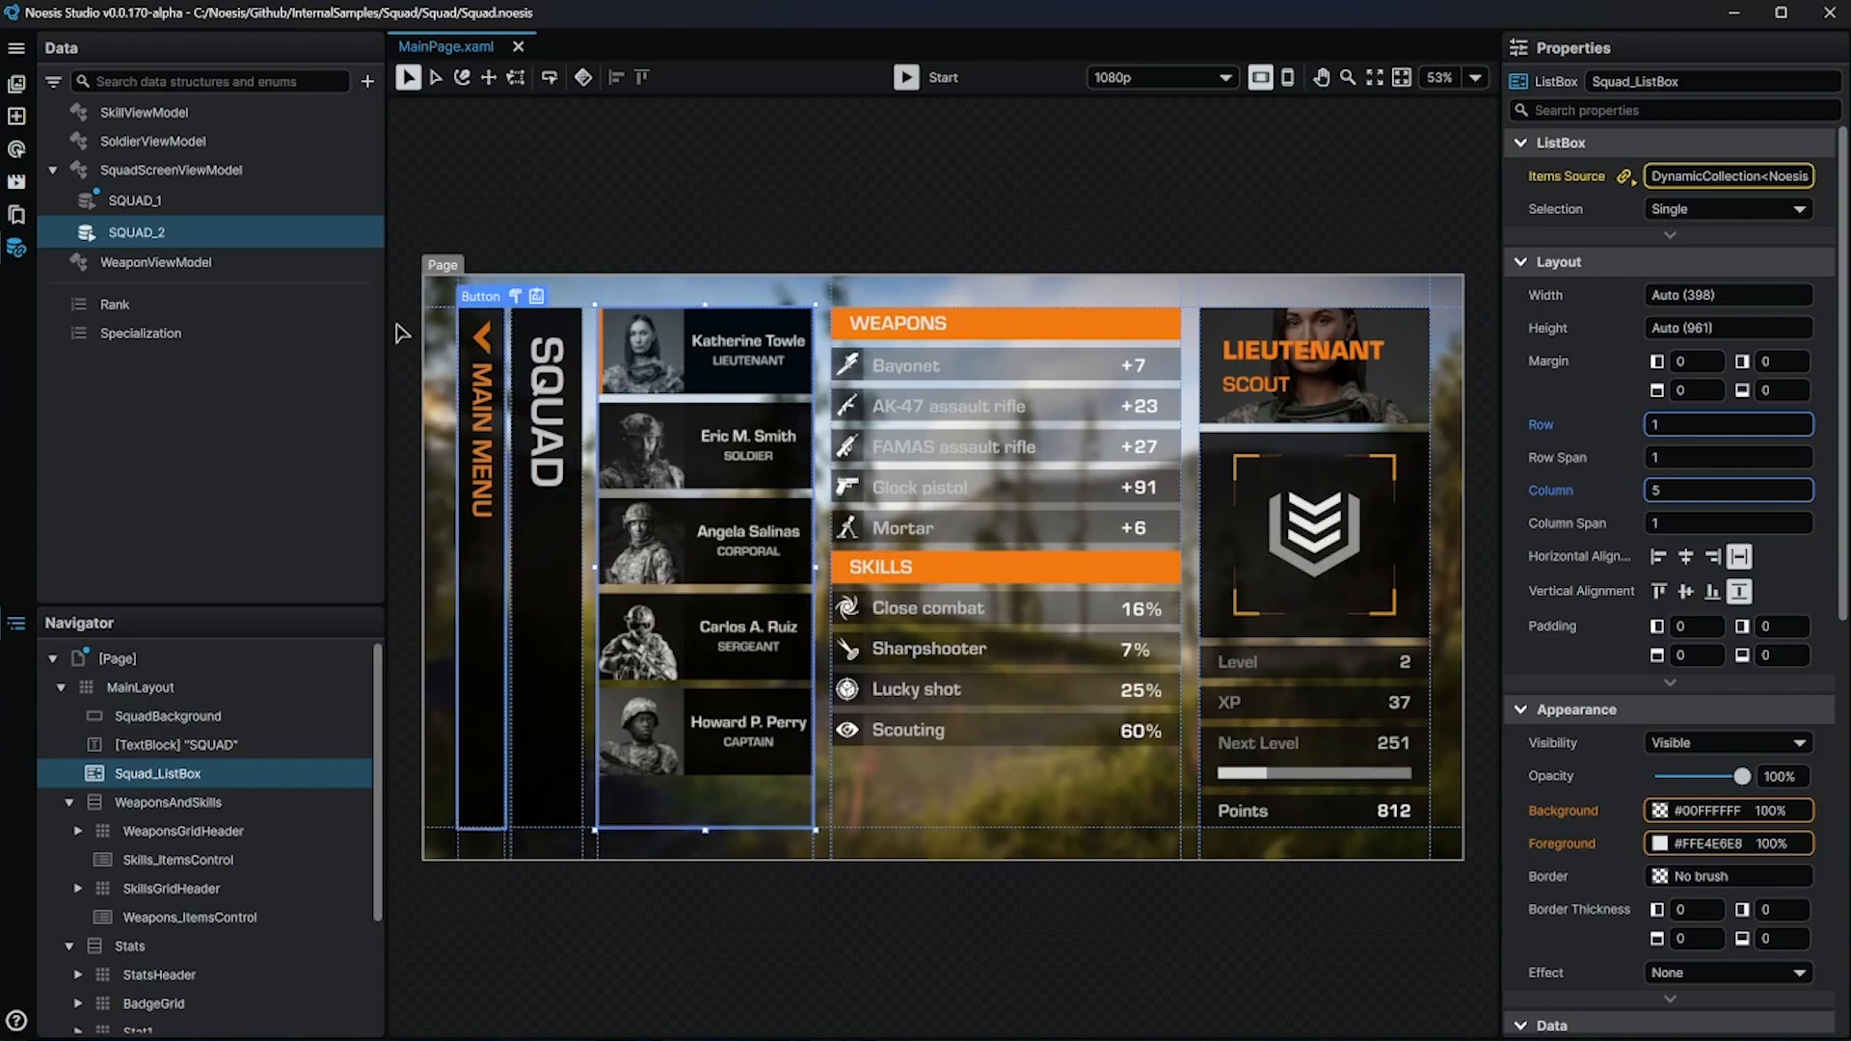
- Open the SQUAD_1 data set in the Squad sample project and expand all of its soldier values
click(179, 212)
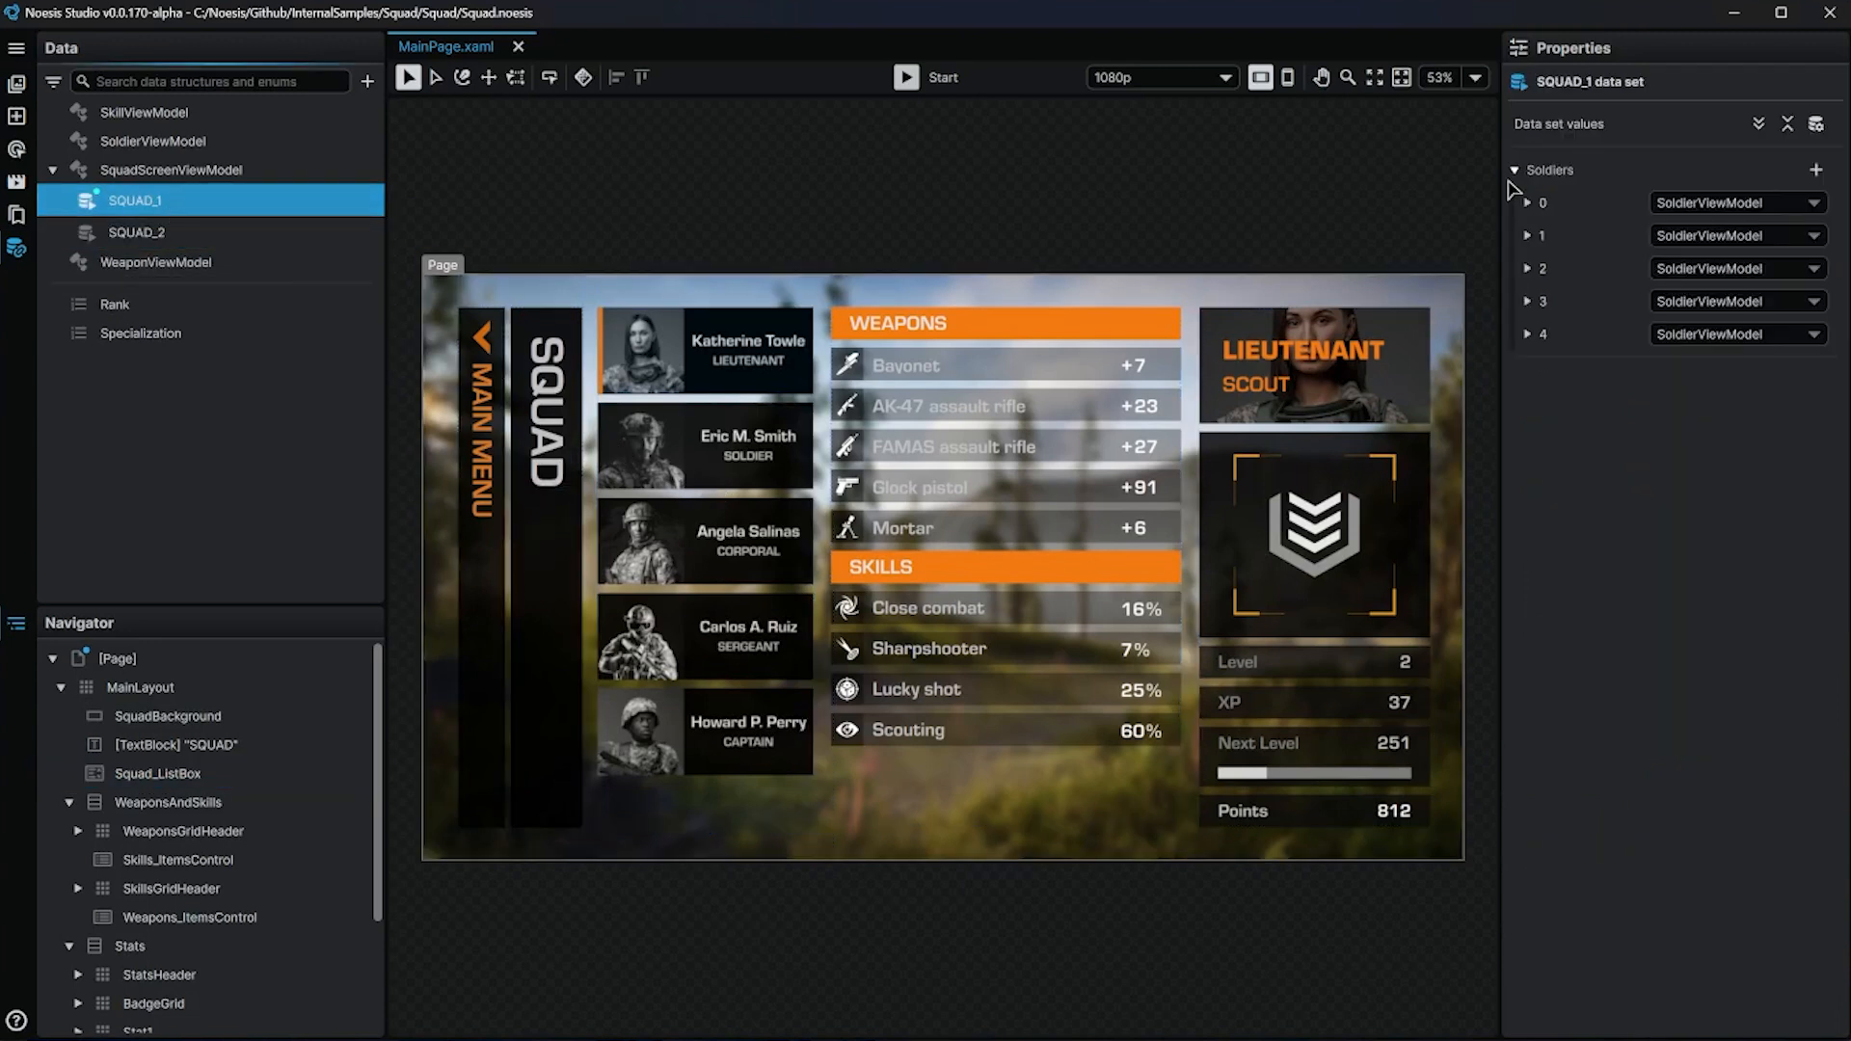
click(1760, 125)
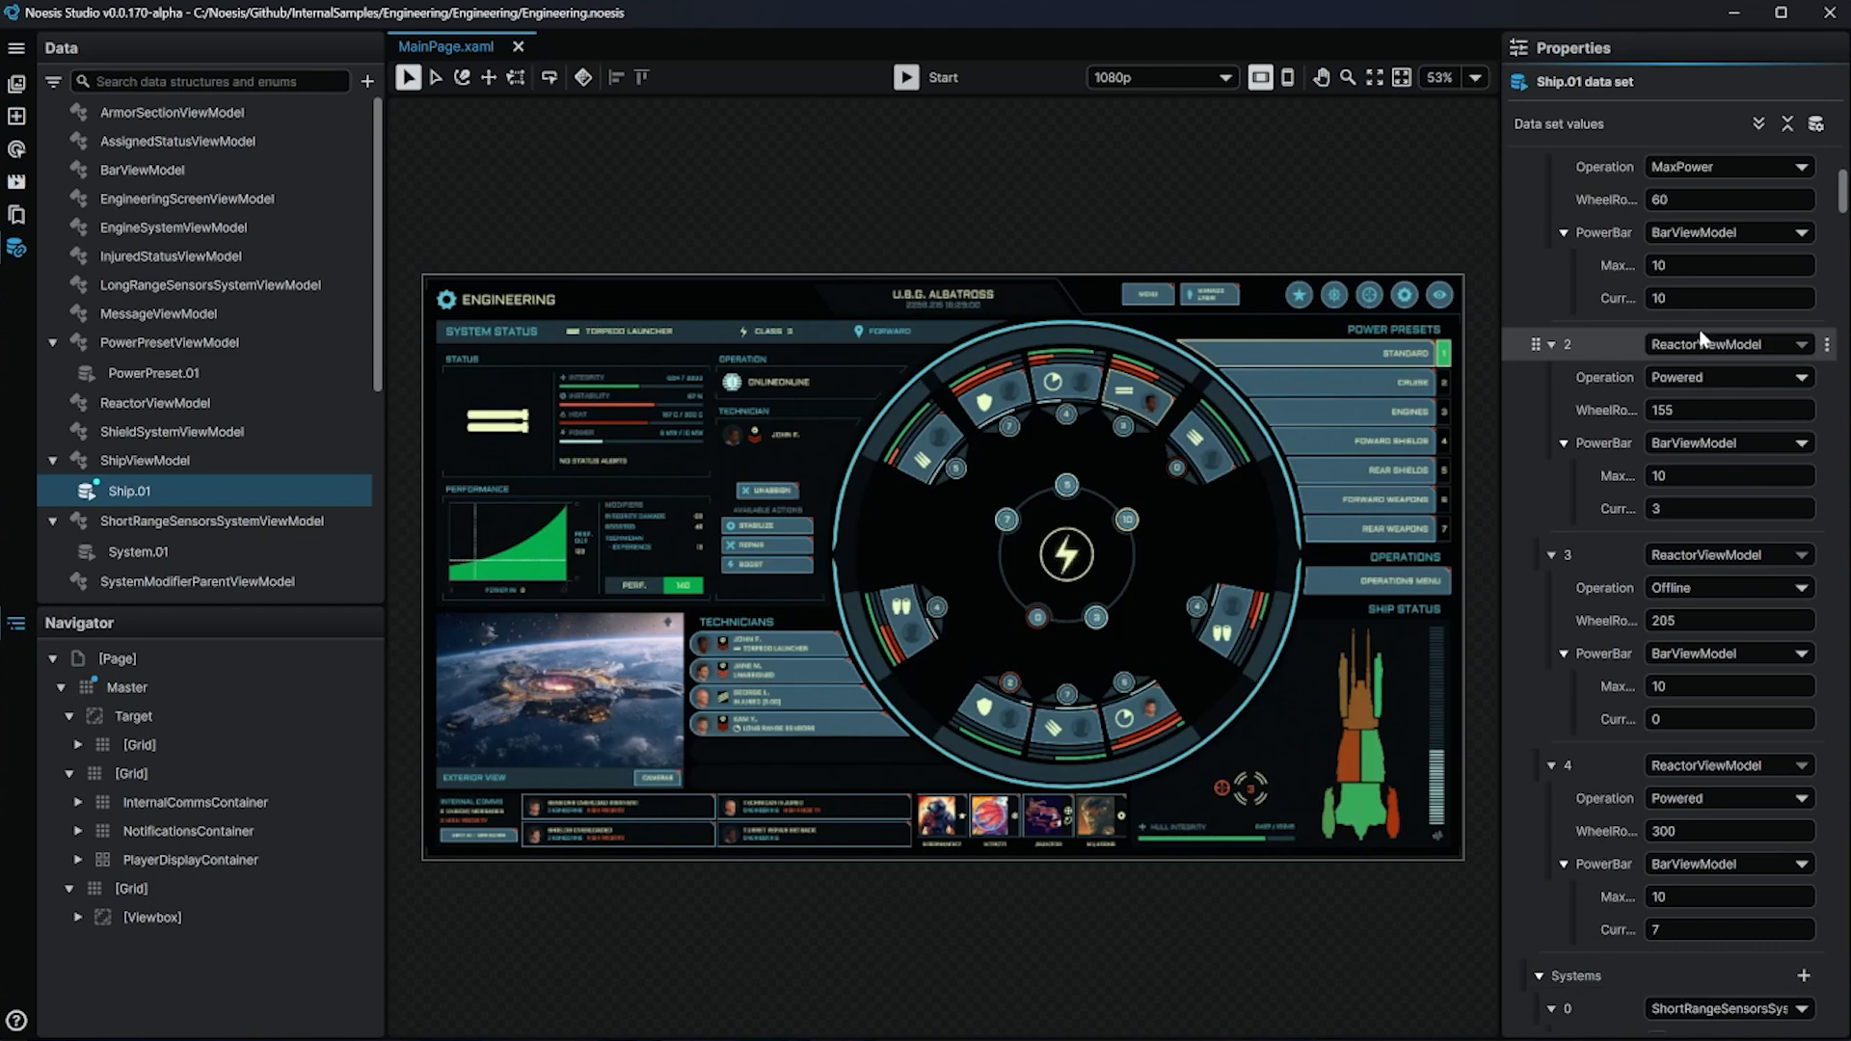
- Examine the reactor and Systems entries of the Ship.01 data set in the Engineering sample project
scroll(1699, 328, down, 3)
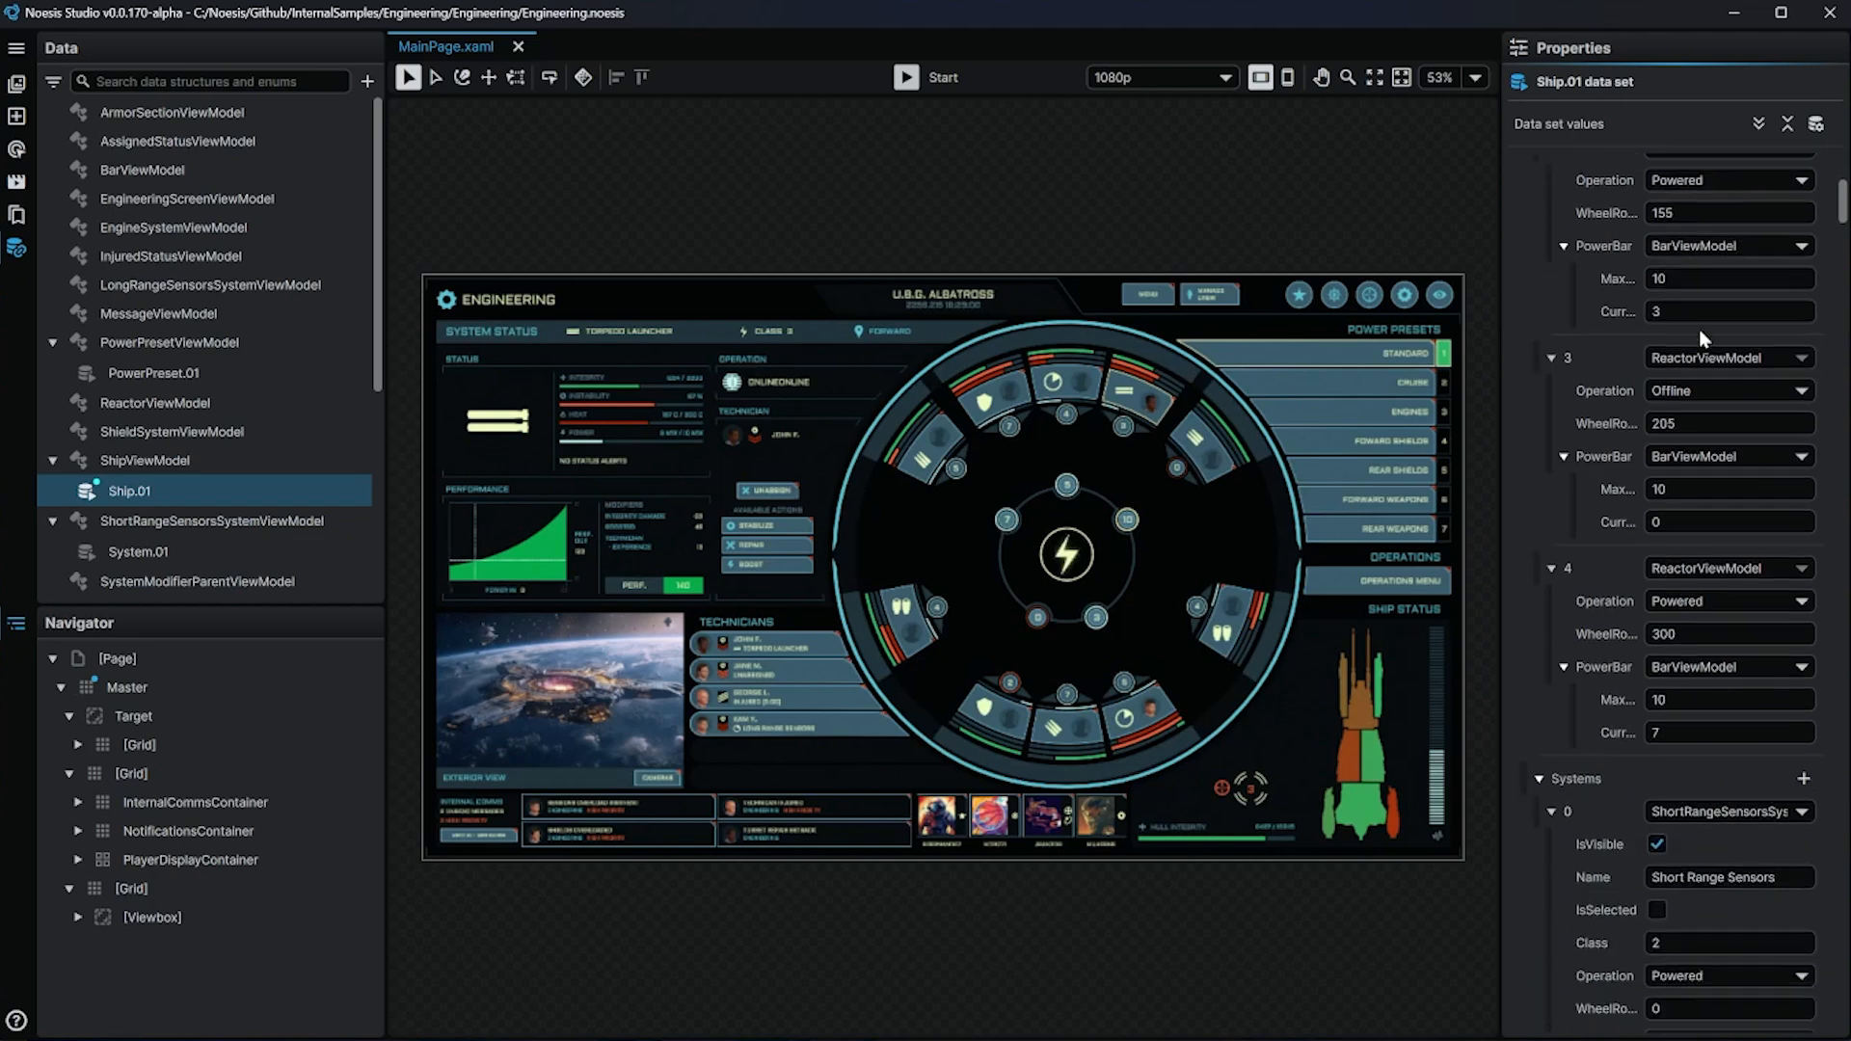
scroll(1698, 328, down, 10)
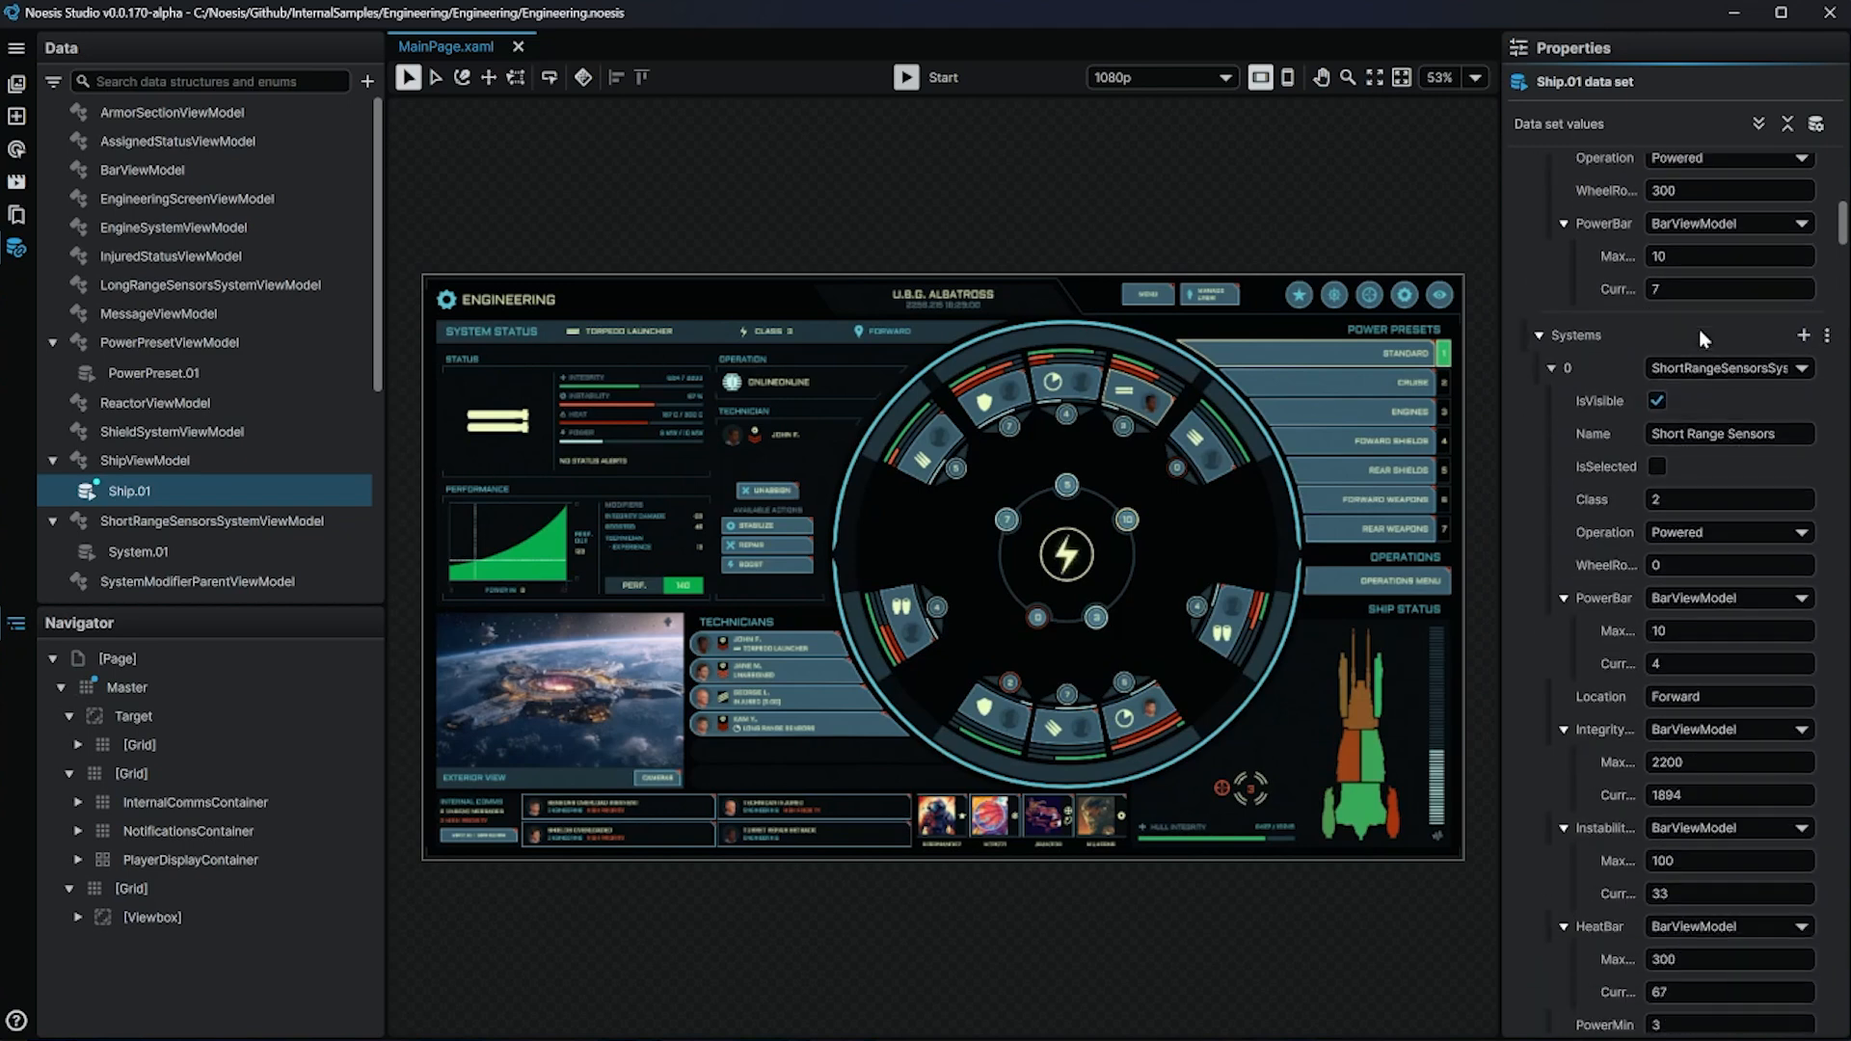
scroll(1699, 328, down, 10)
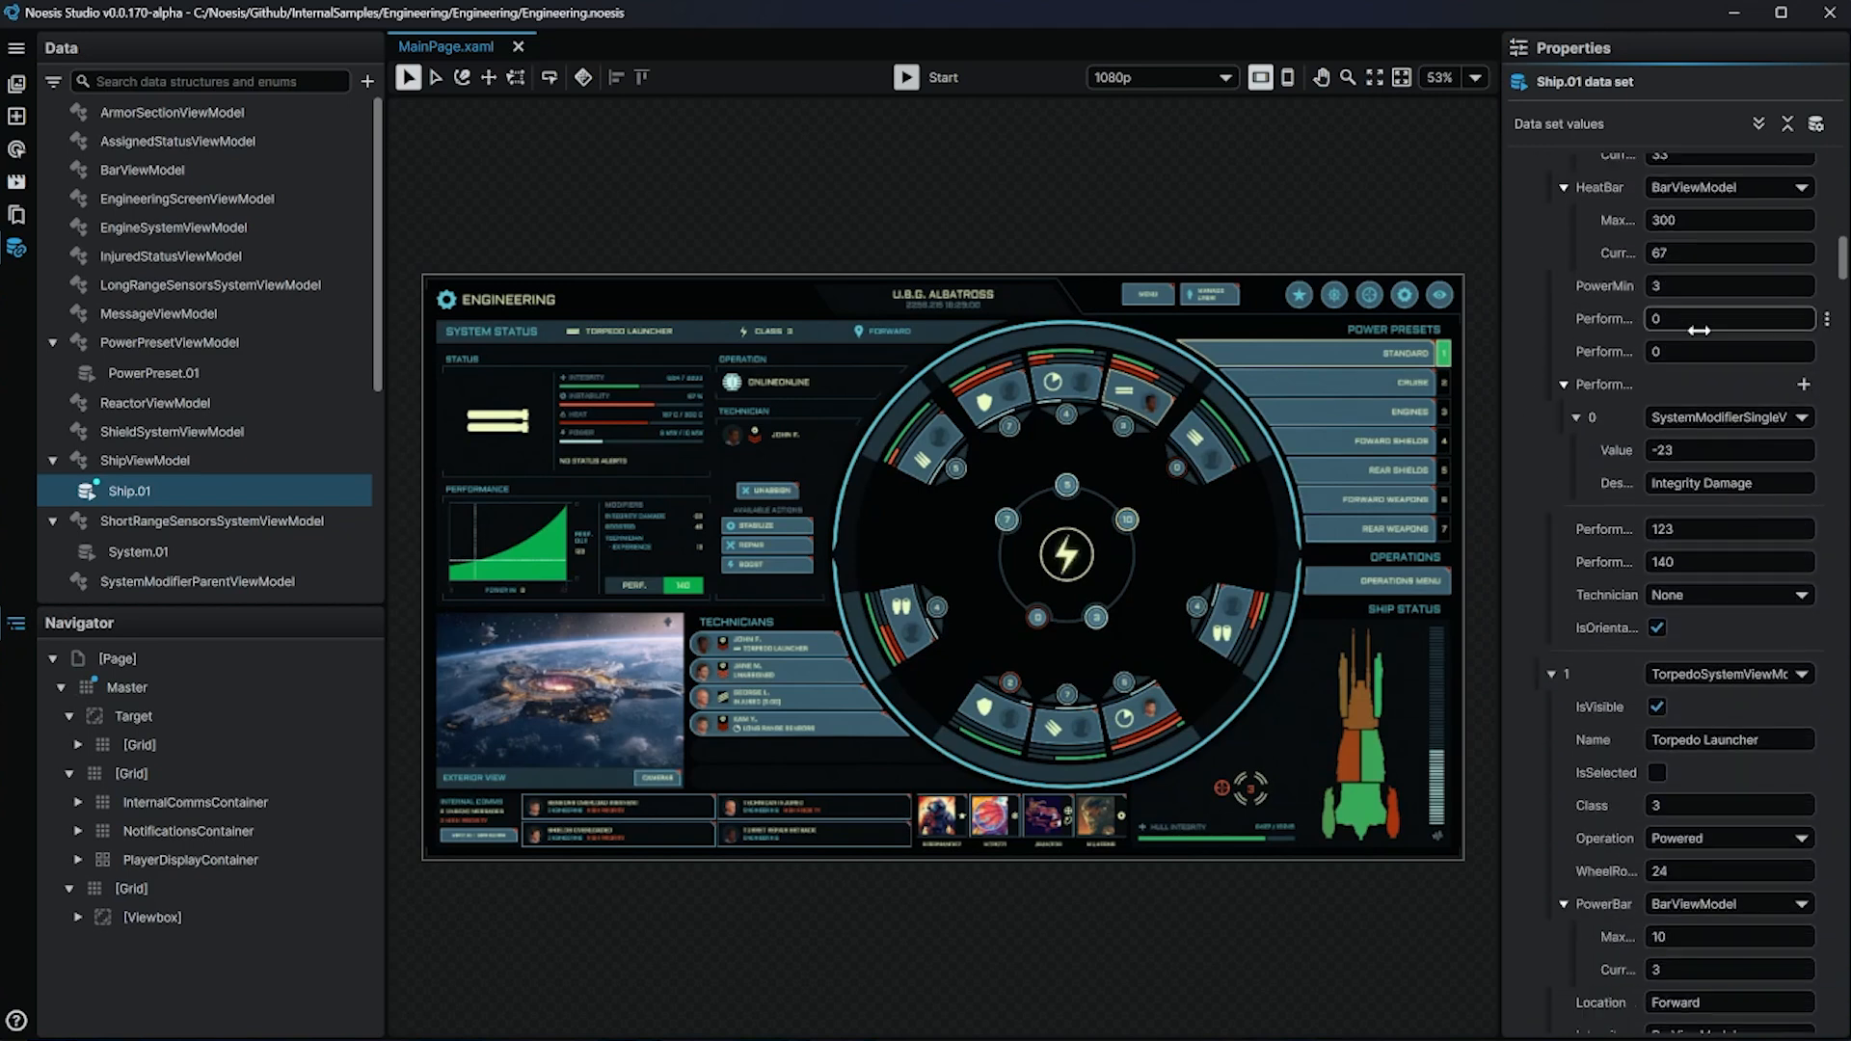